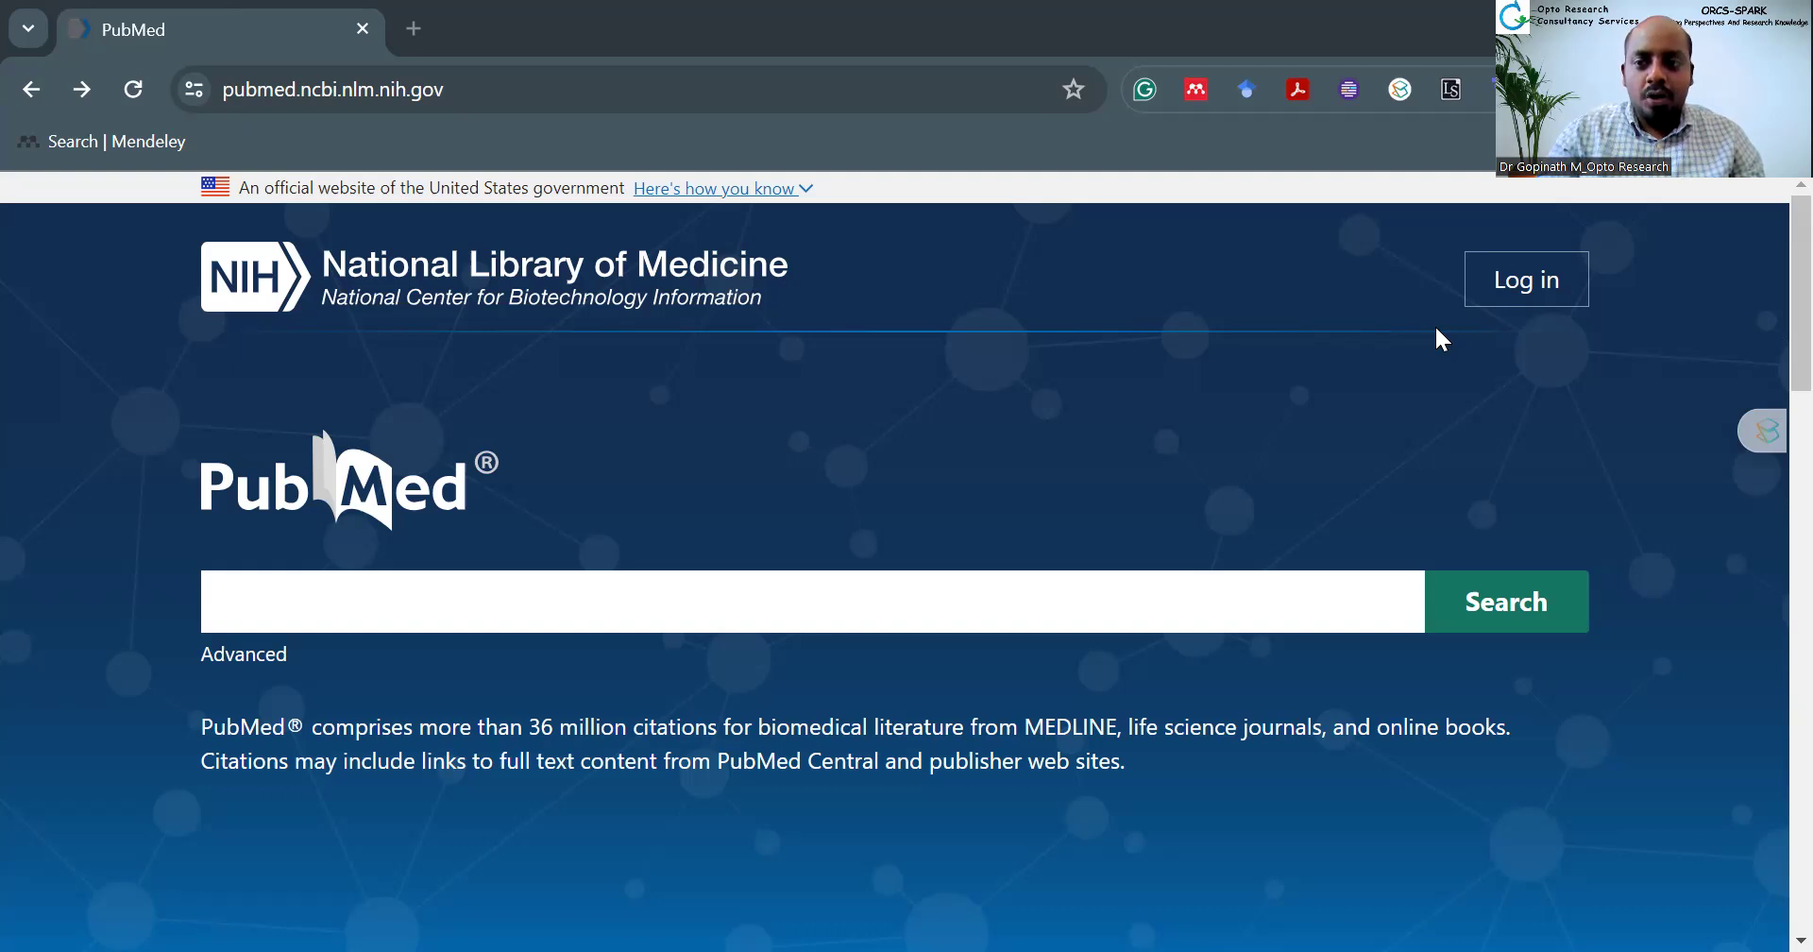
Step: Log in to PubMed with the previously used Google sign-in, choosing the second listed account
{"action": "left_click", "coordinate": [1516, 277]}
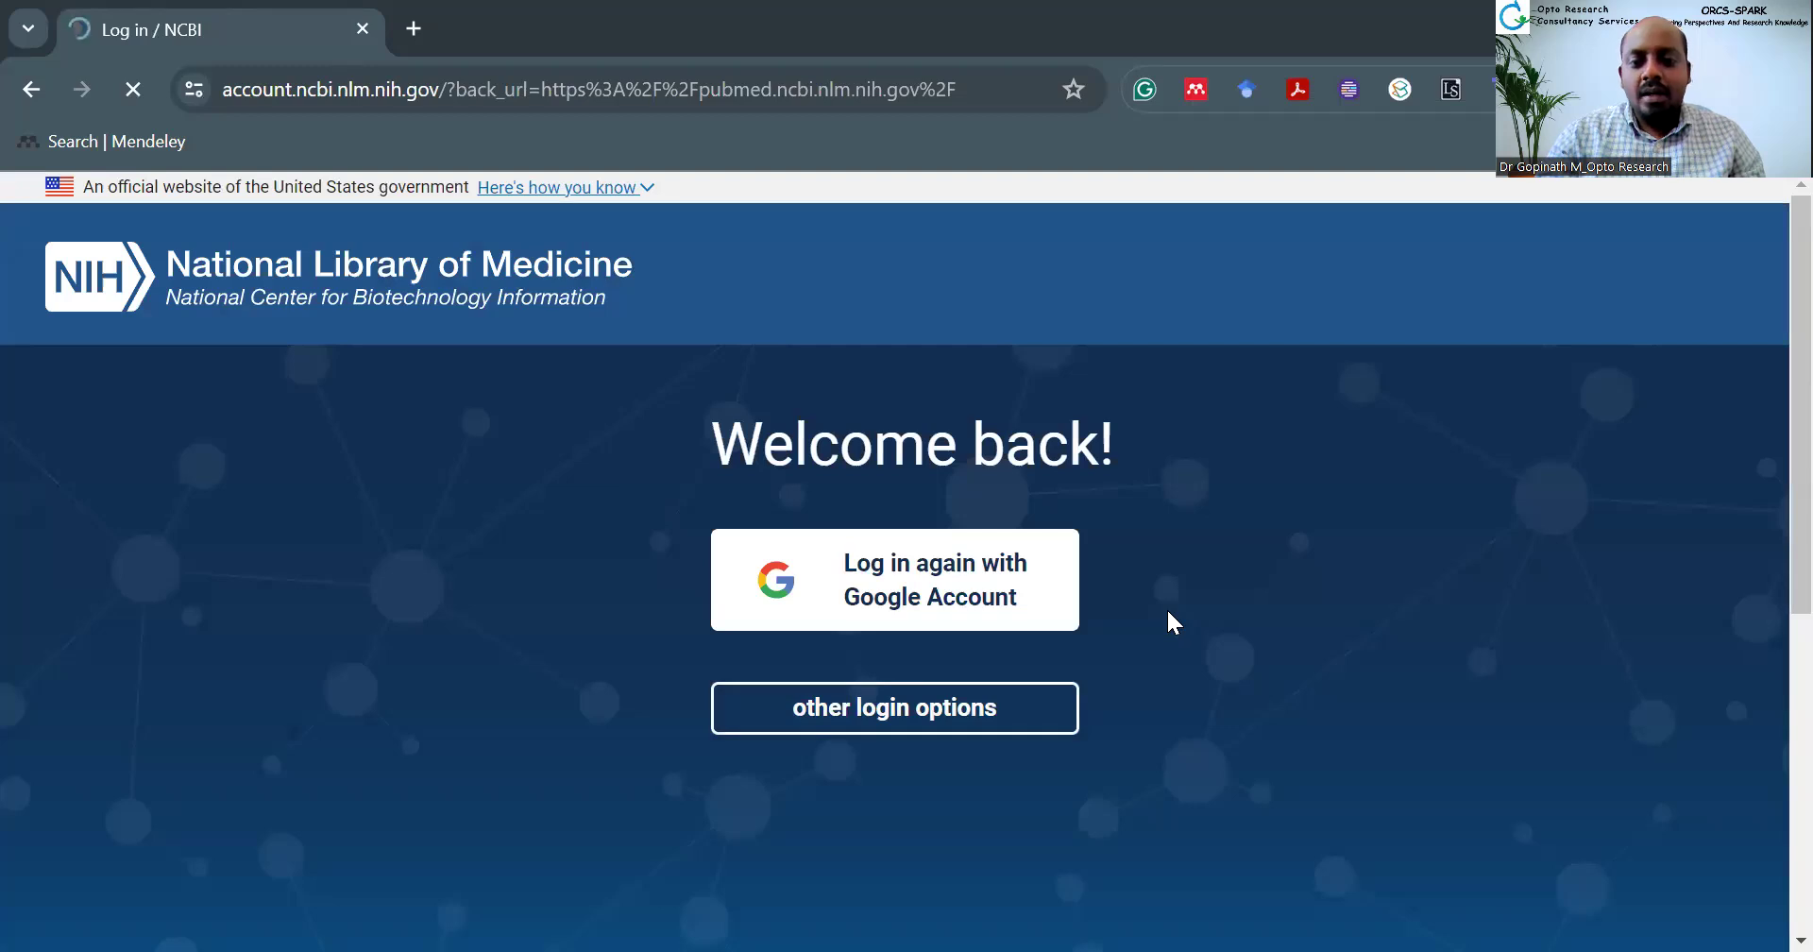
{"action": "scroll", "coordinate": [1168, 616], "scroll_direction": "down", "scroll_amount": 2}
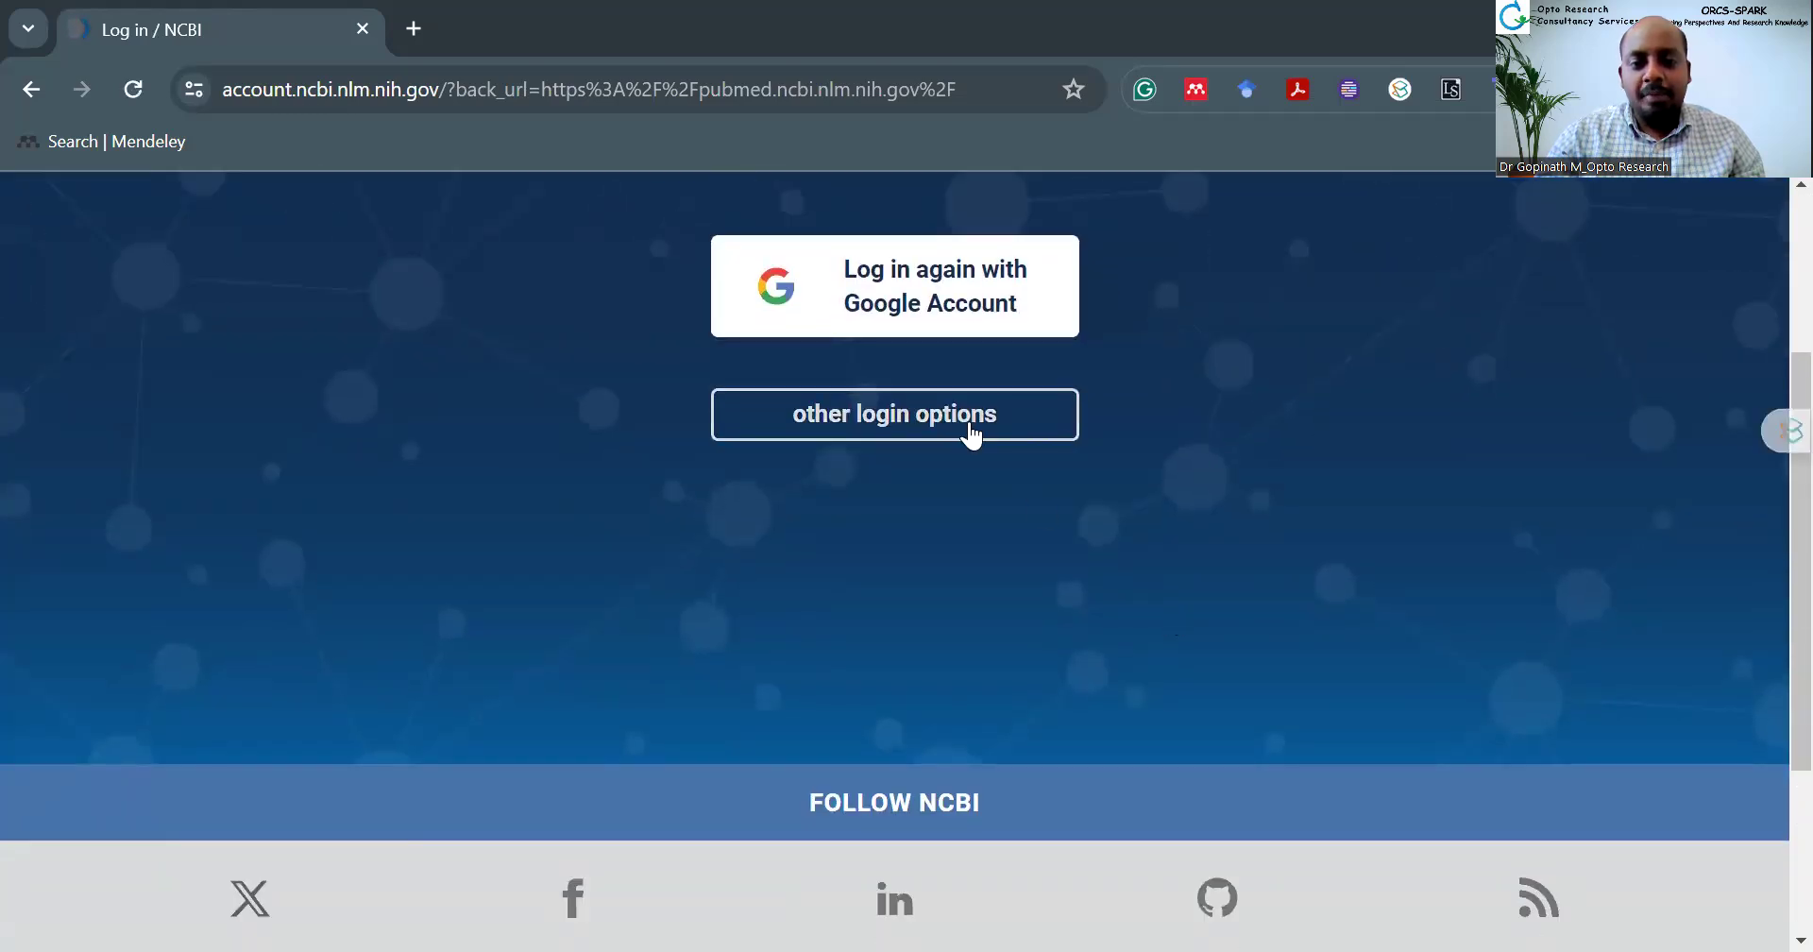
{"action": "scroll", "coordinate": [1088, 541], "scroll_direction": "up", "scroll_amount": 2}
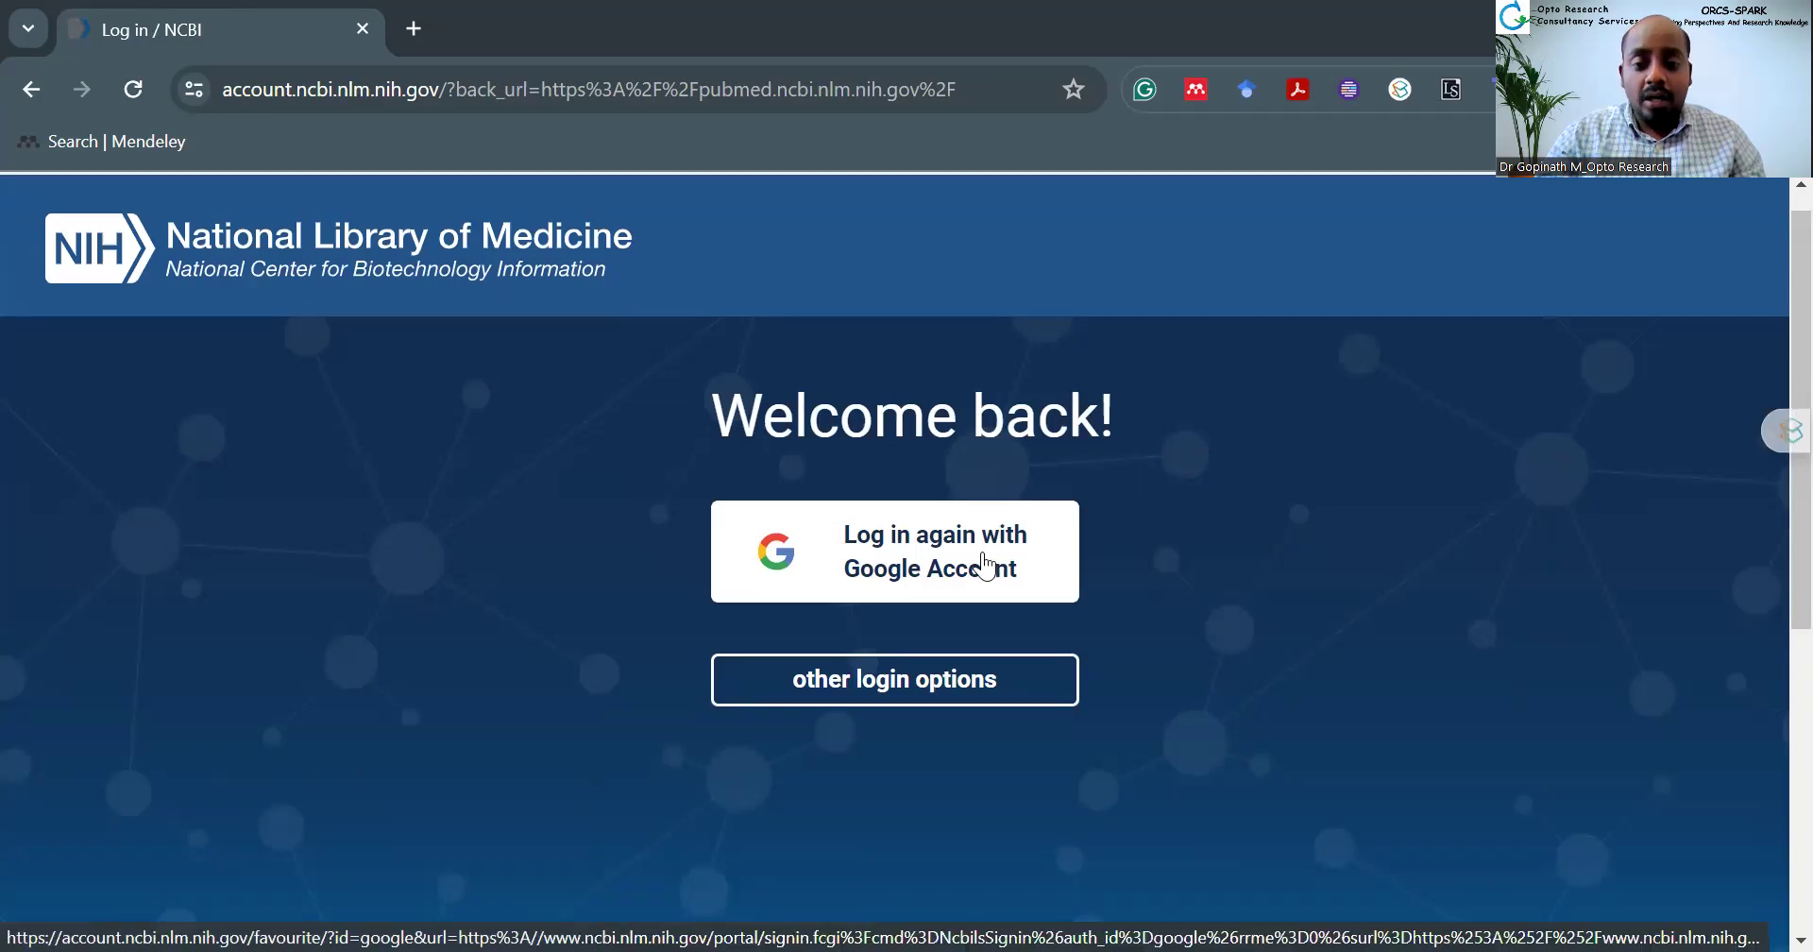
{"action": "left_click", "coordinate": [985, 567]}
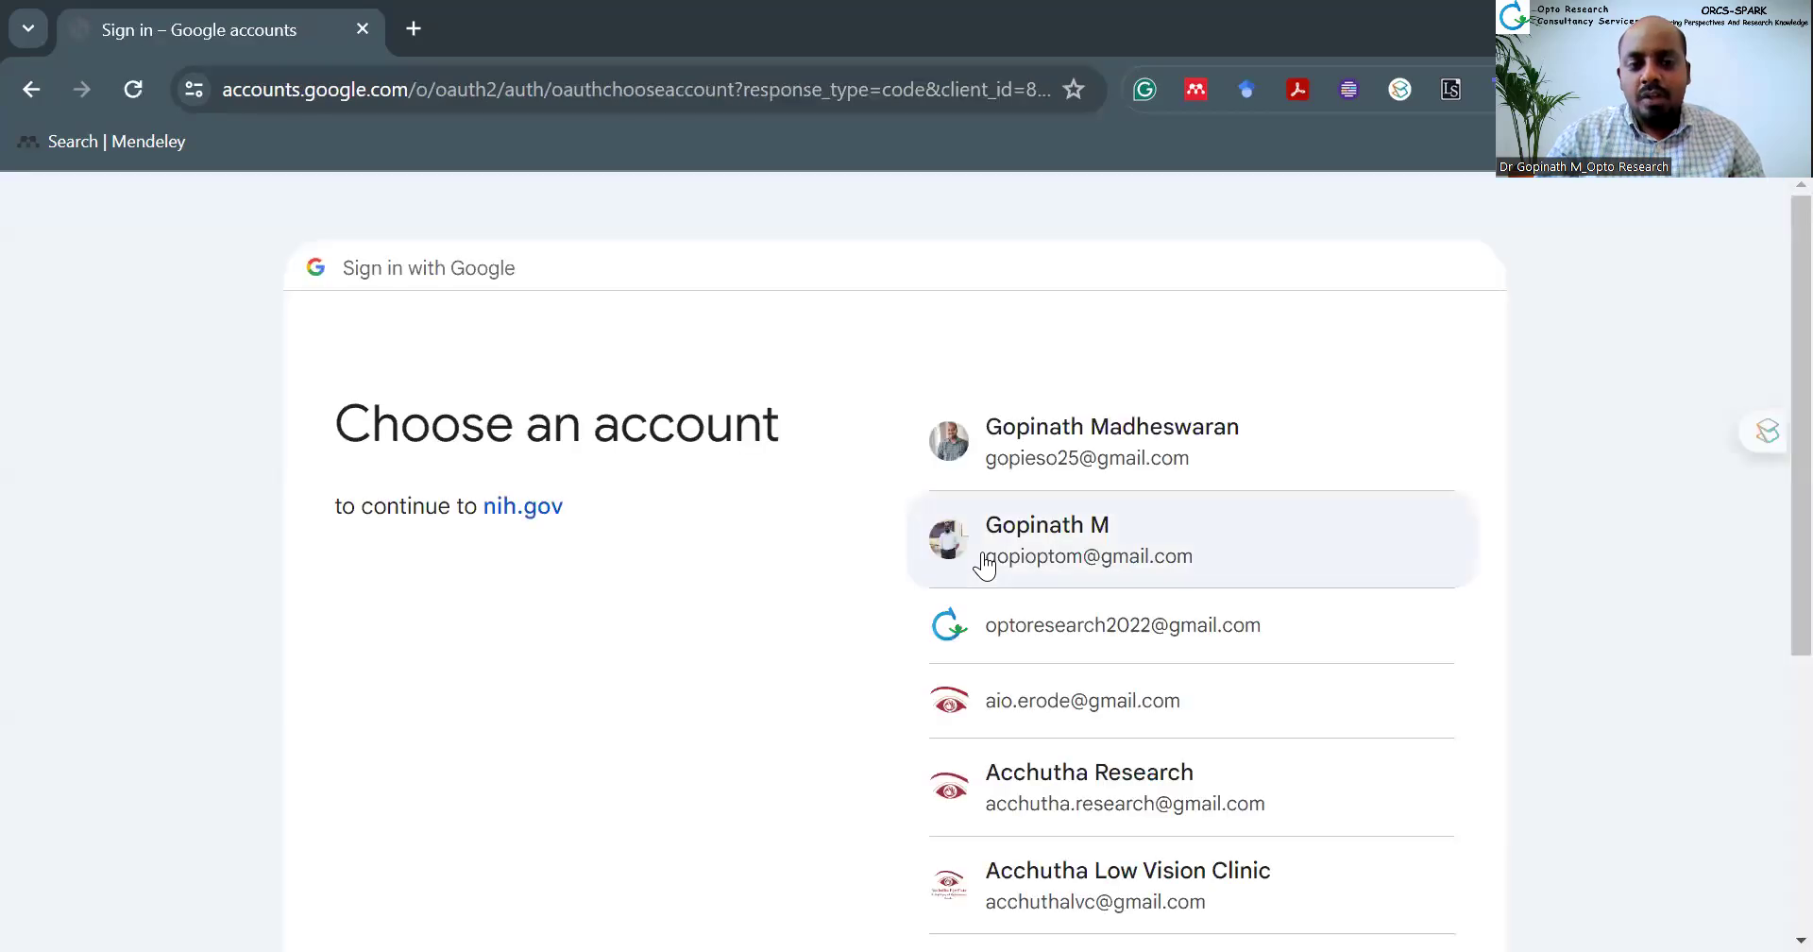
{"action": "left_click", "coordinate": [982, 555]}
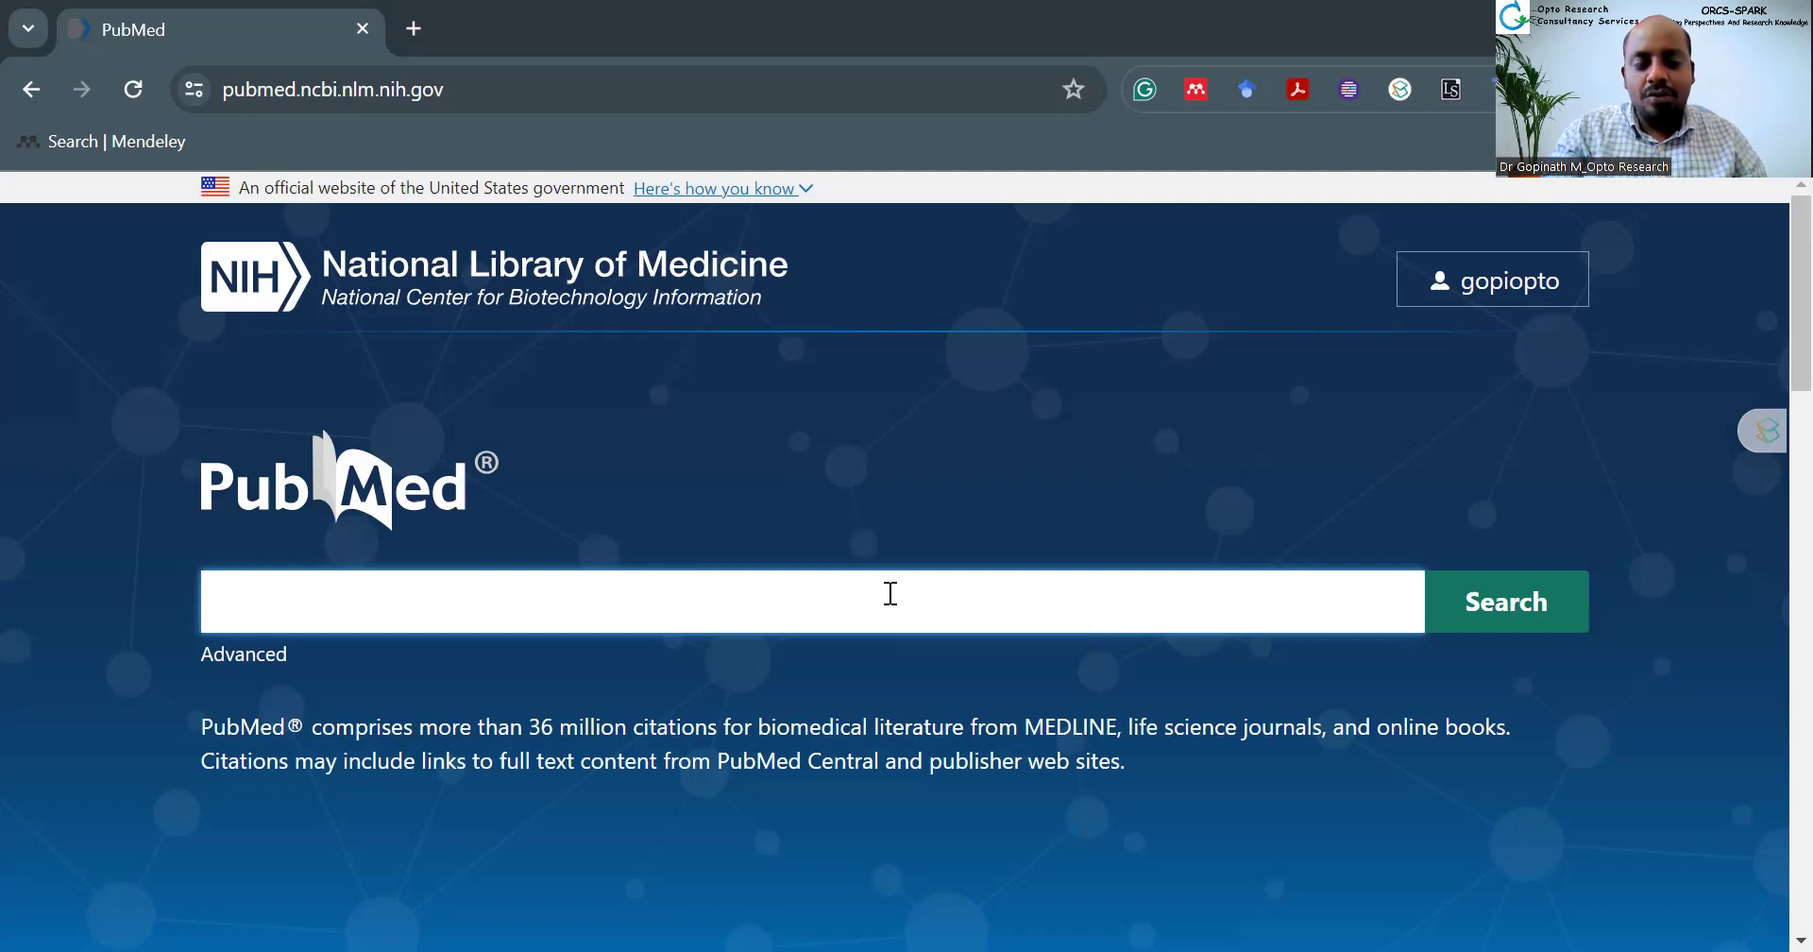
Step: Search PubMed for the suggested query "dry eye and diabetes"
{"action": "type", "text": "Dryn"}
{"action": "key", "text": "BackSpace"}
{"action": "type", "text": "eye and"}
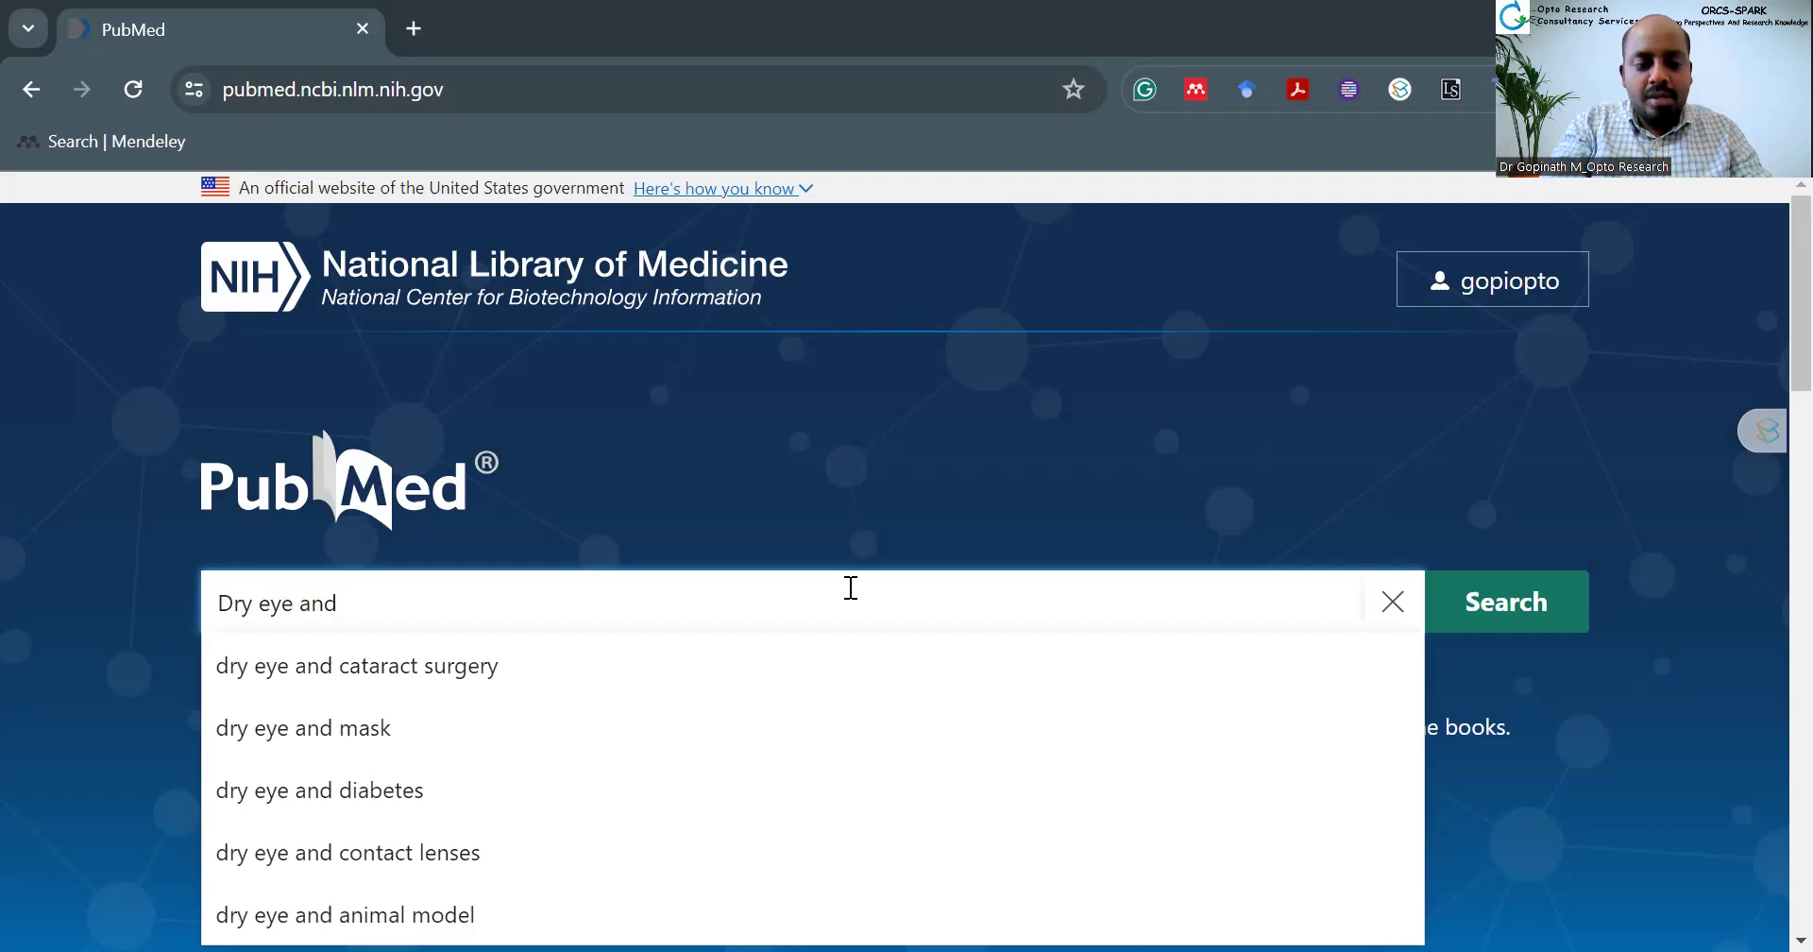
{"action": "left_click", "coordinate": [482, 801]}
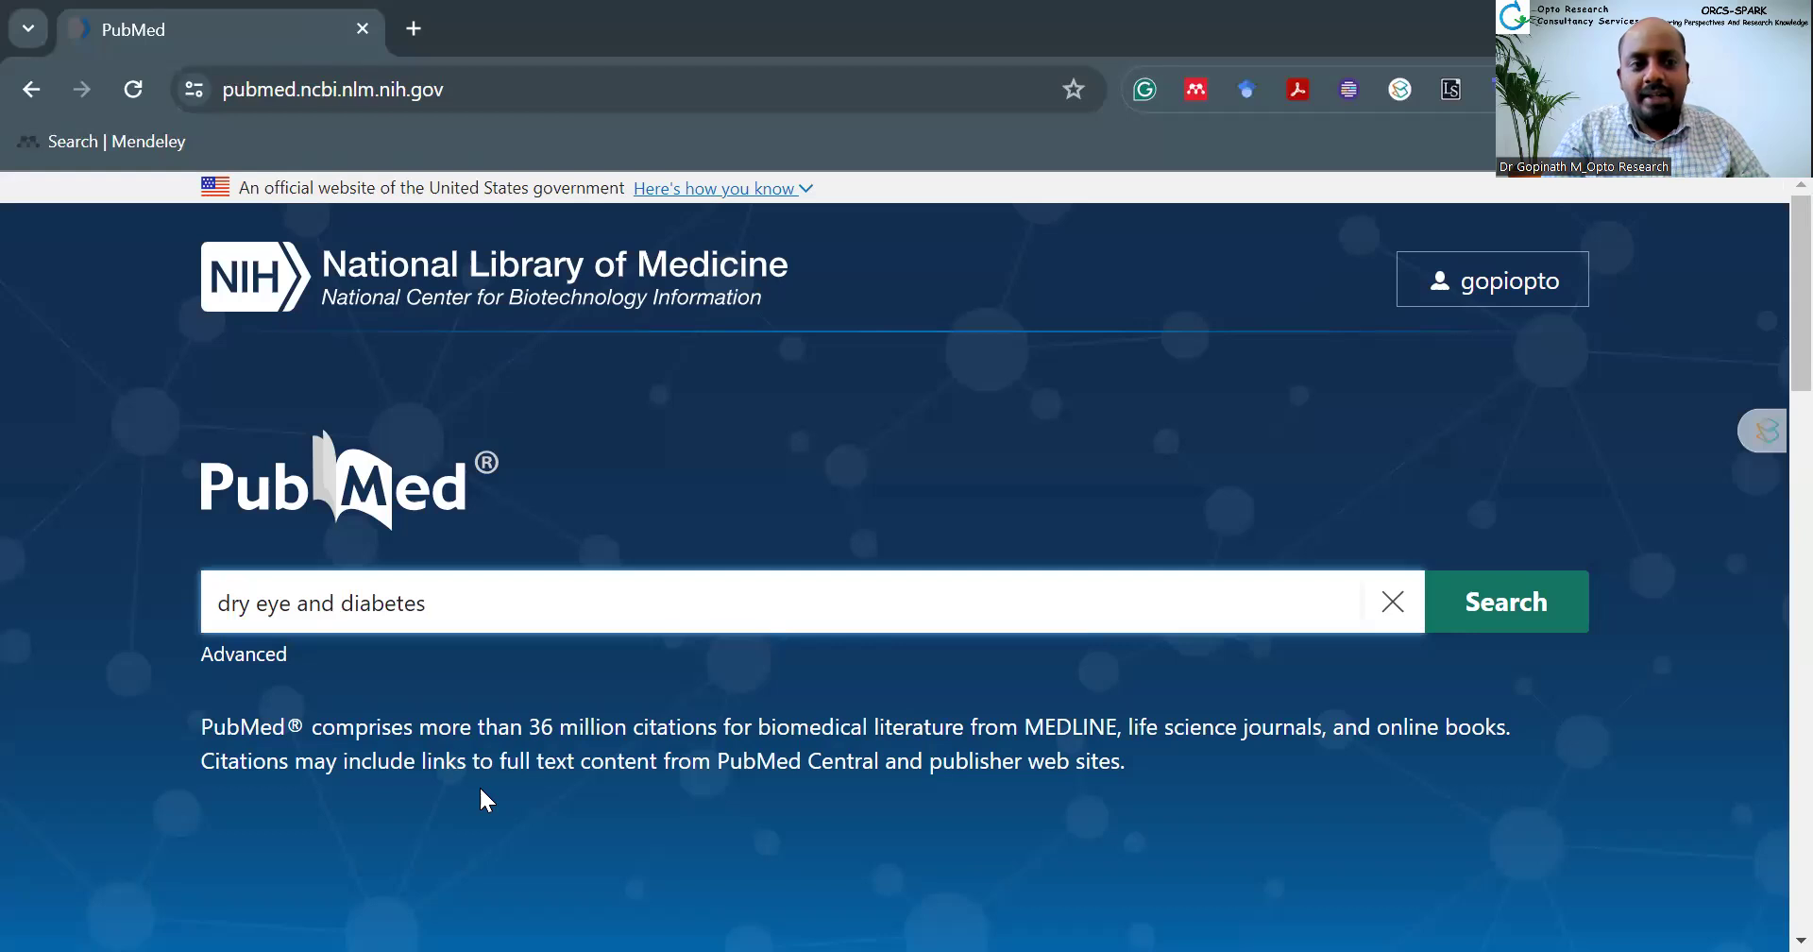
{"action": "left_click", "coordinate": [1456, 627]}
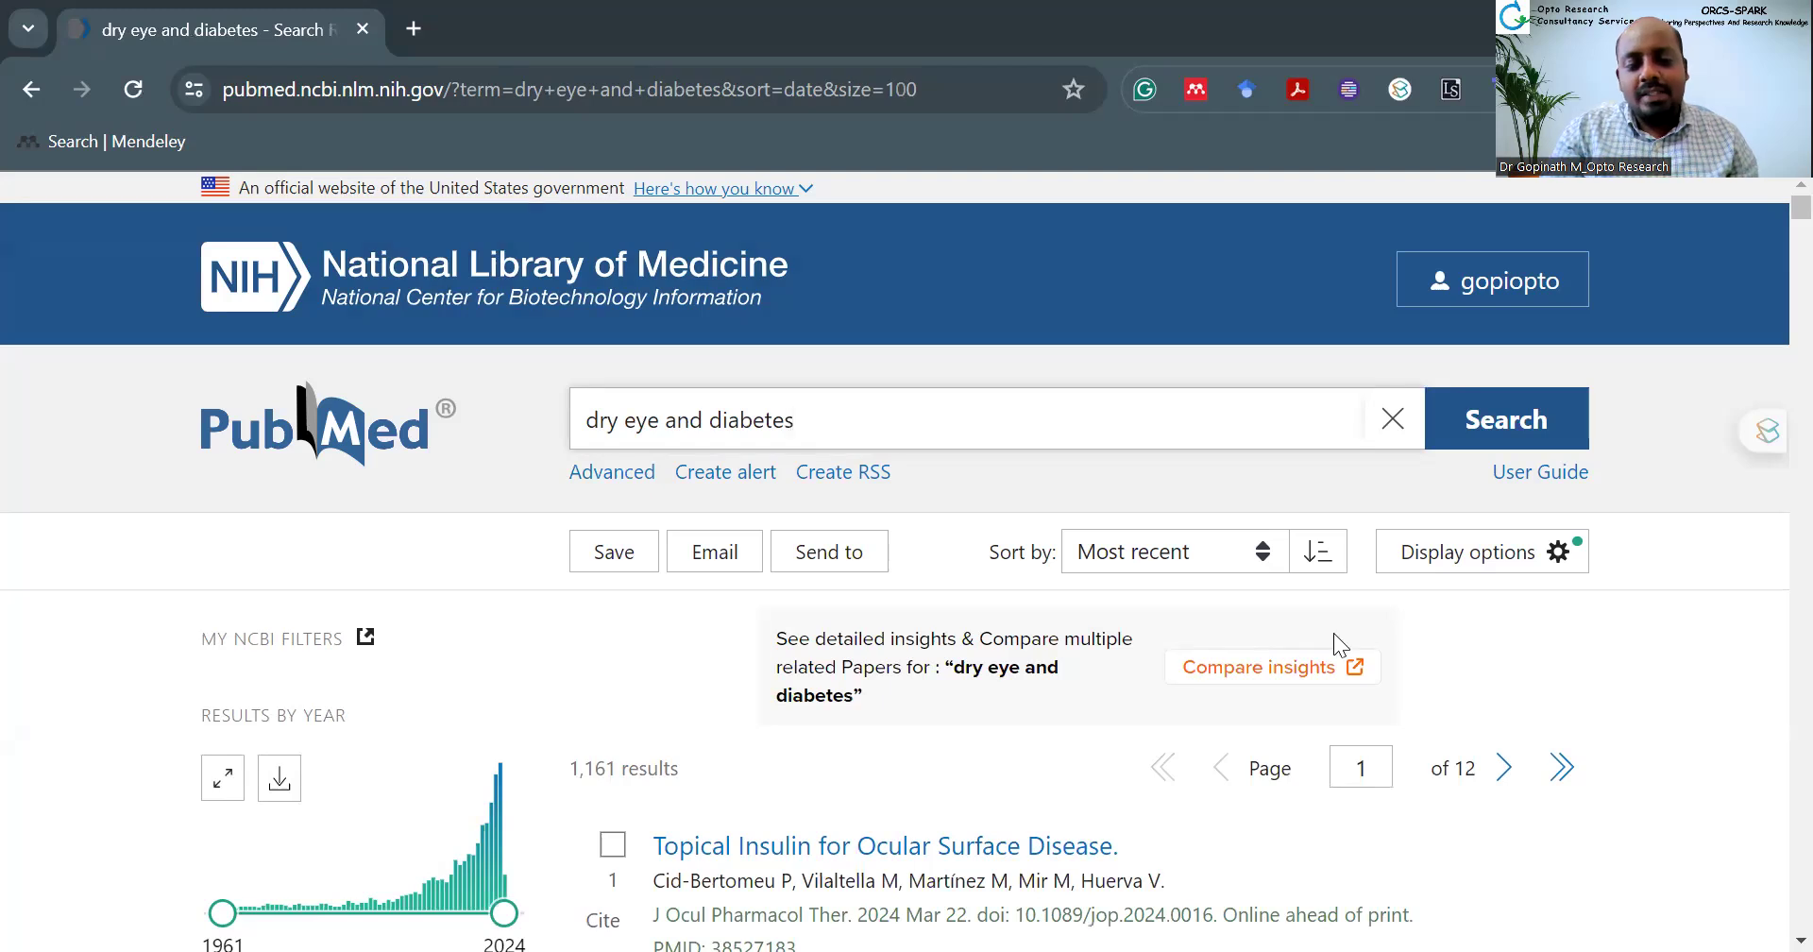
Step: Examine the result count, the listed articles and the text availability and article type filters for the search
{"action": "scroll", "coordinate": [1203, 639], "scroll_direction": "down", "scroll_amount": 2}
{"action": "left_click_drag", "start_coordinate": [570, 548], "coordinate": [705, 545]}
{"action": "left_click", "coordinate": [705, 546]}
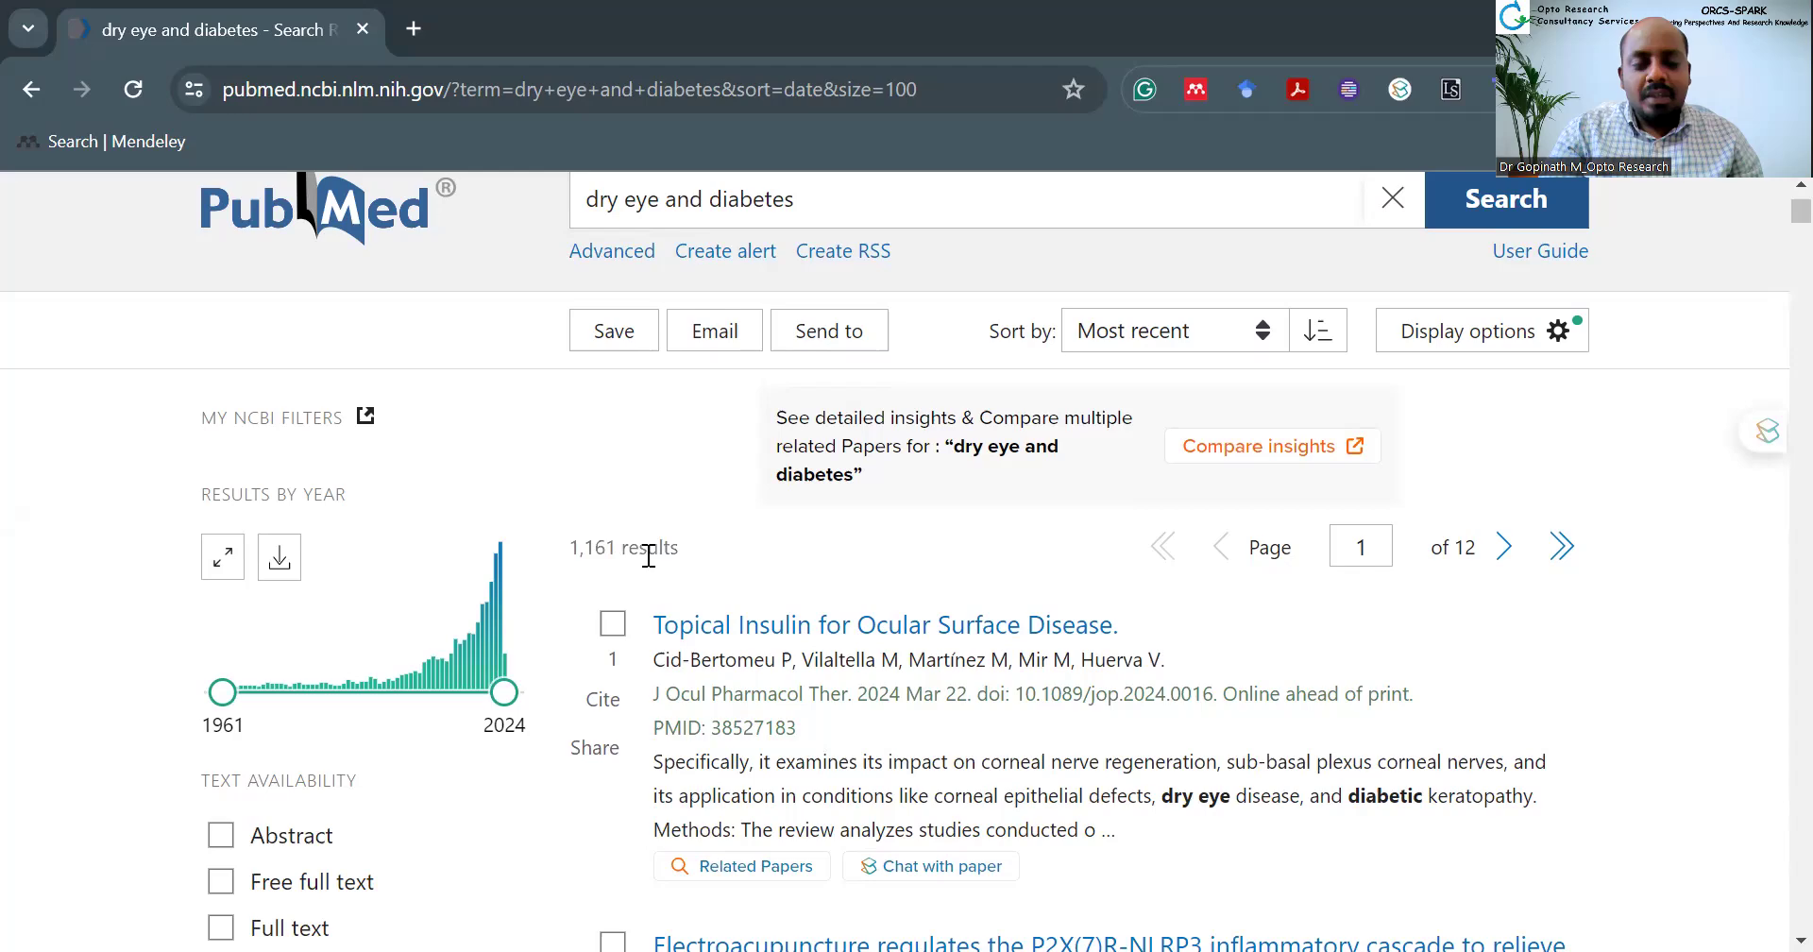
{"action": "scroll", "coordinate": [648, 554], "scroll_direction": "down", "scroll_amount": 1}
{"action": "scroll", "coordinate": [336, 523], "scroll_direction": "down", "scroll_amount": 6}
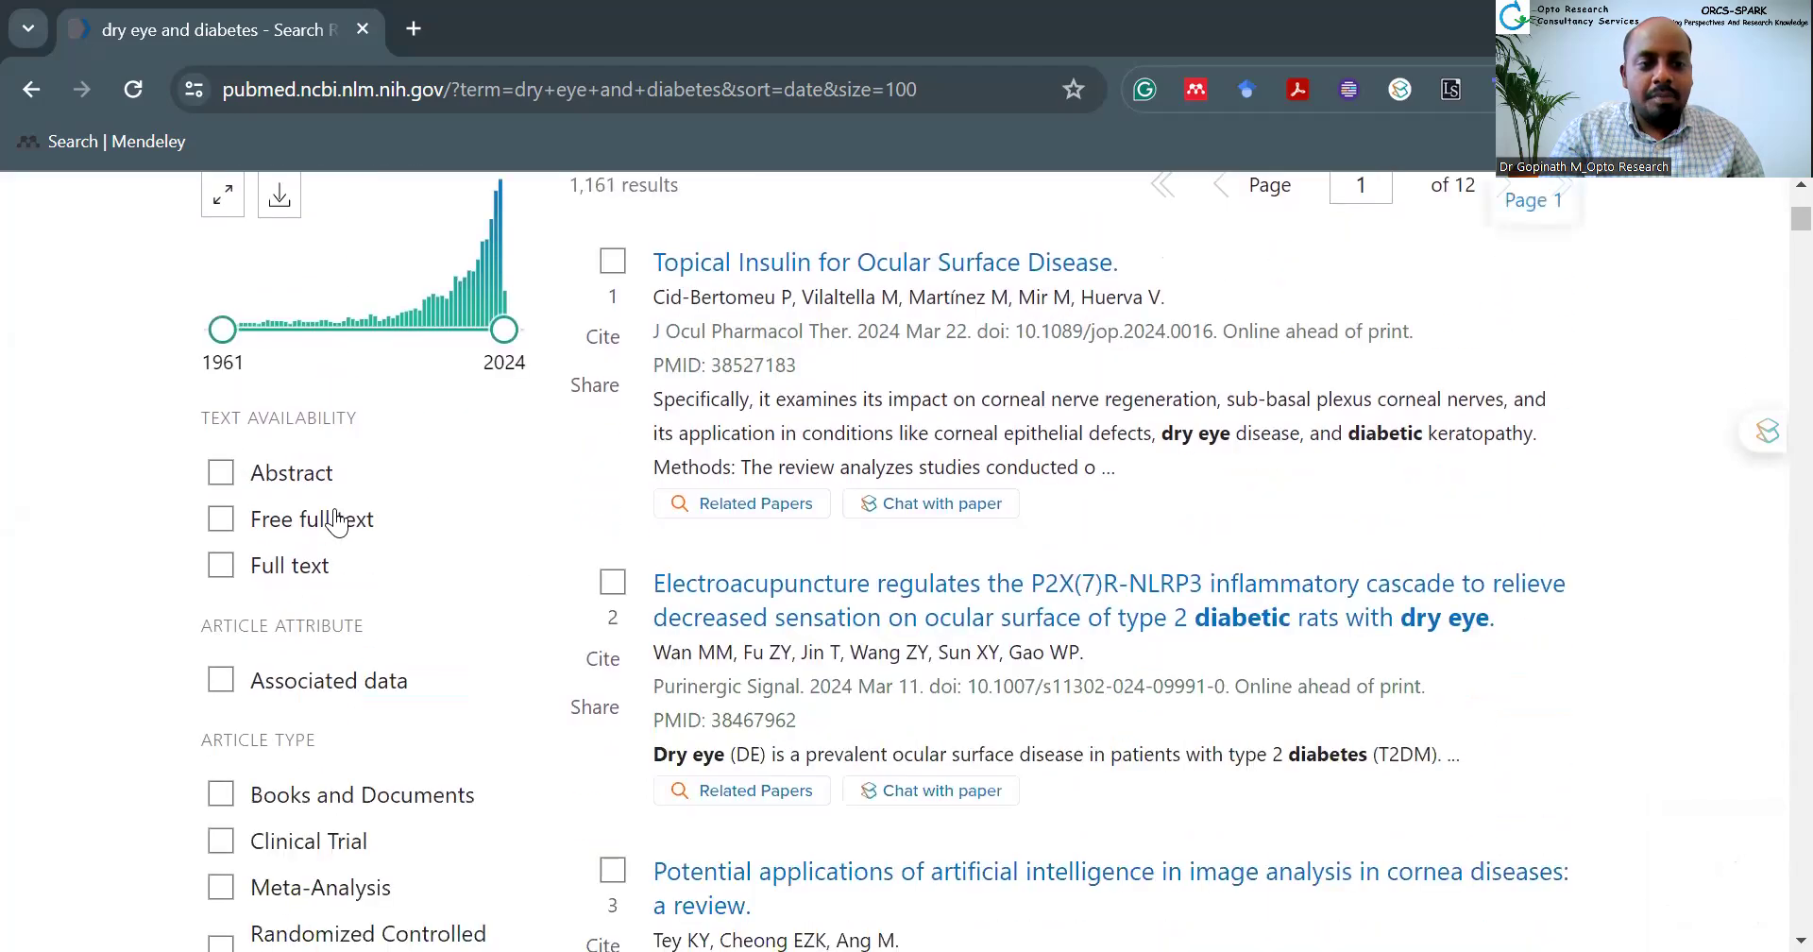
{"action": "scroll", "coordinate": [335, 508], "scroll_direction": "down", "scroll_amount": 1}
{"action": "scroll", "coordinate": [334, 508], "scroll_direction": "up", "scroll_amount": 9}
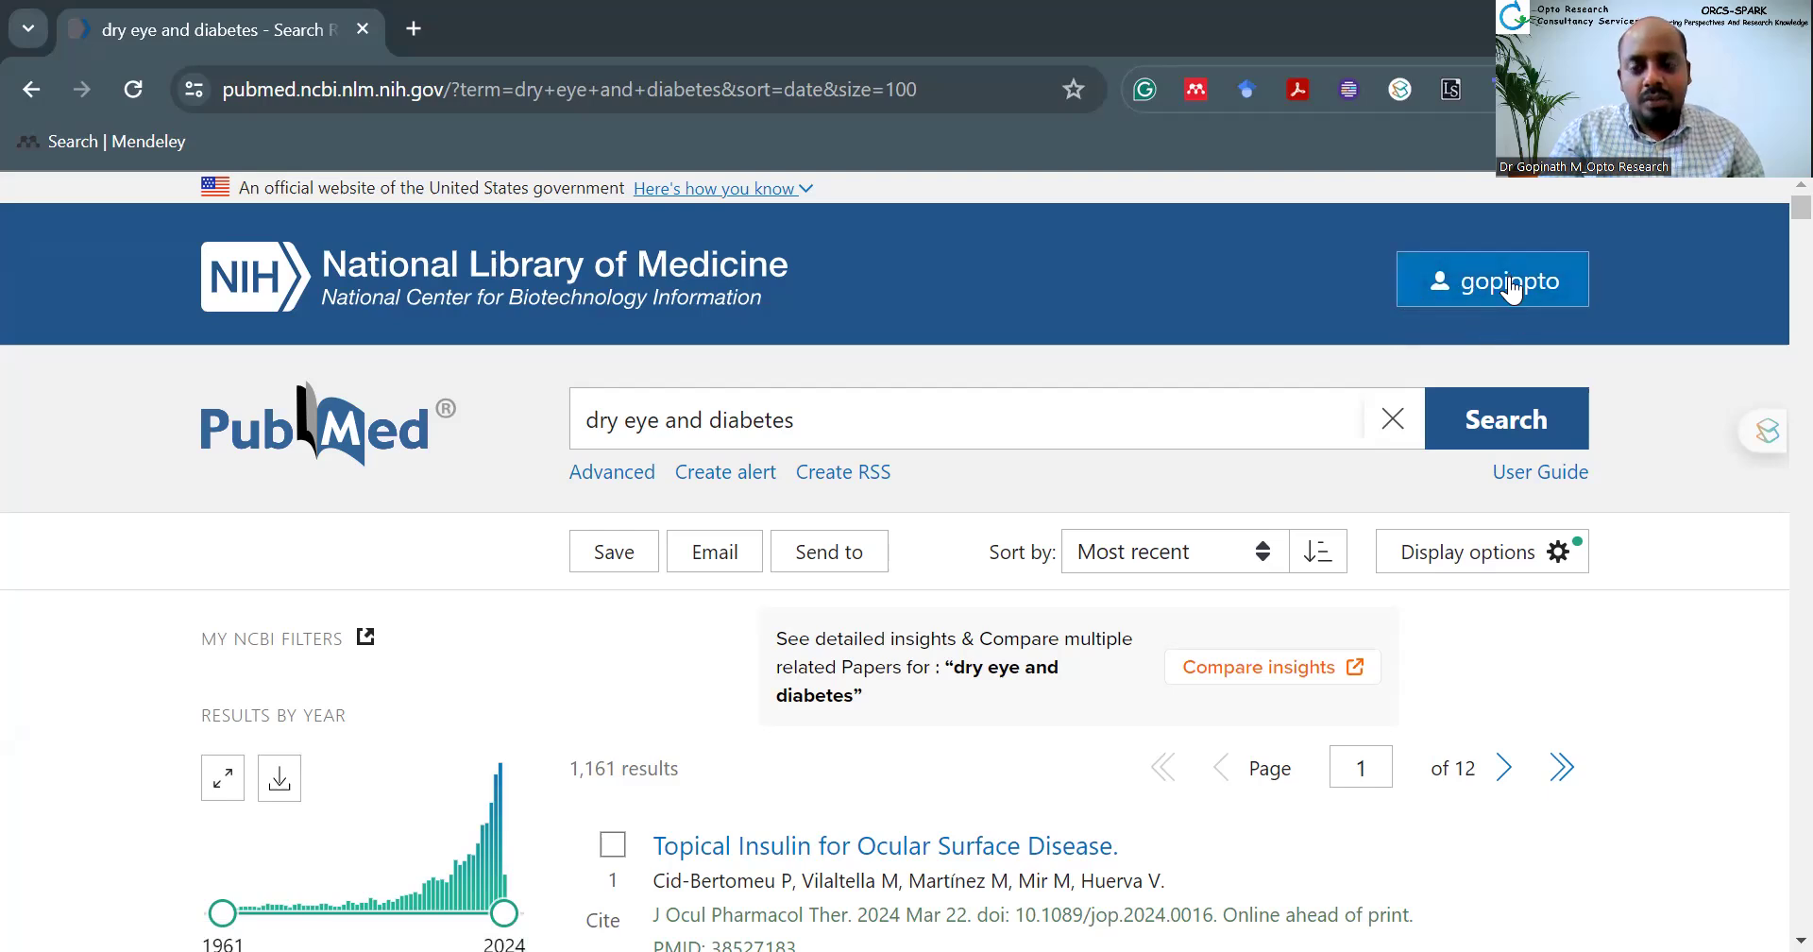
Step: Open the alert form for the dry eye and diabetes search and review its name, search terms and email update settings
{"action": "left_click", "coordinate": [756, 480]}
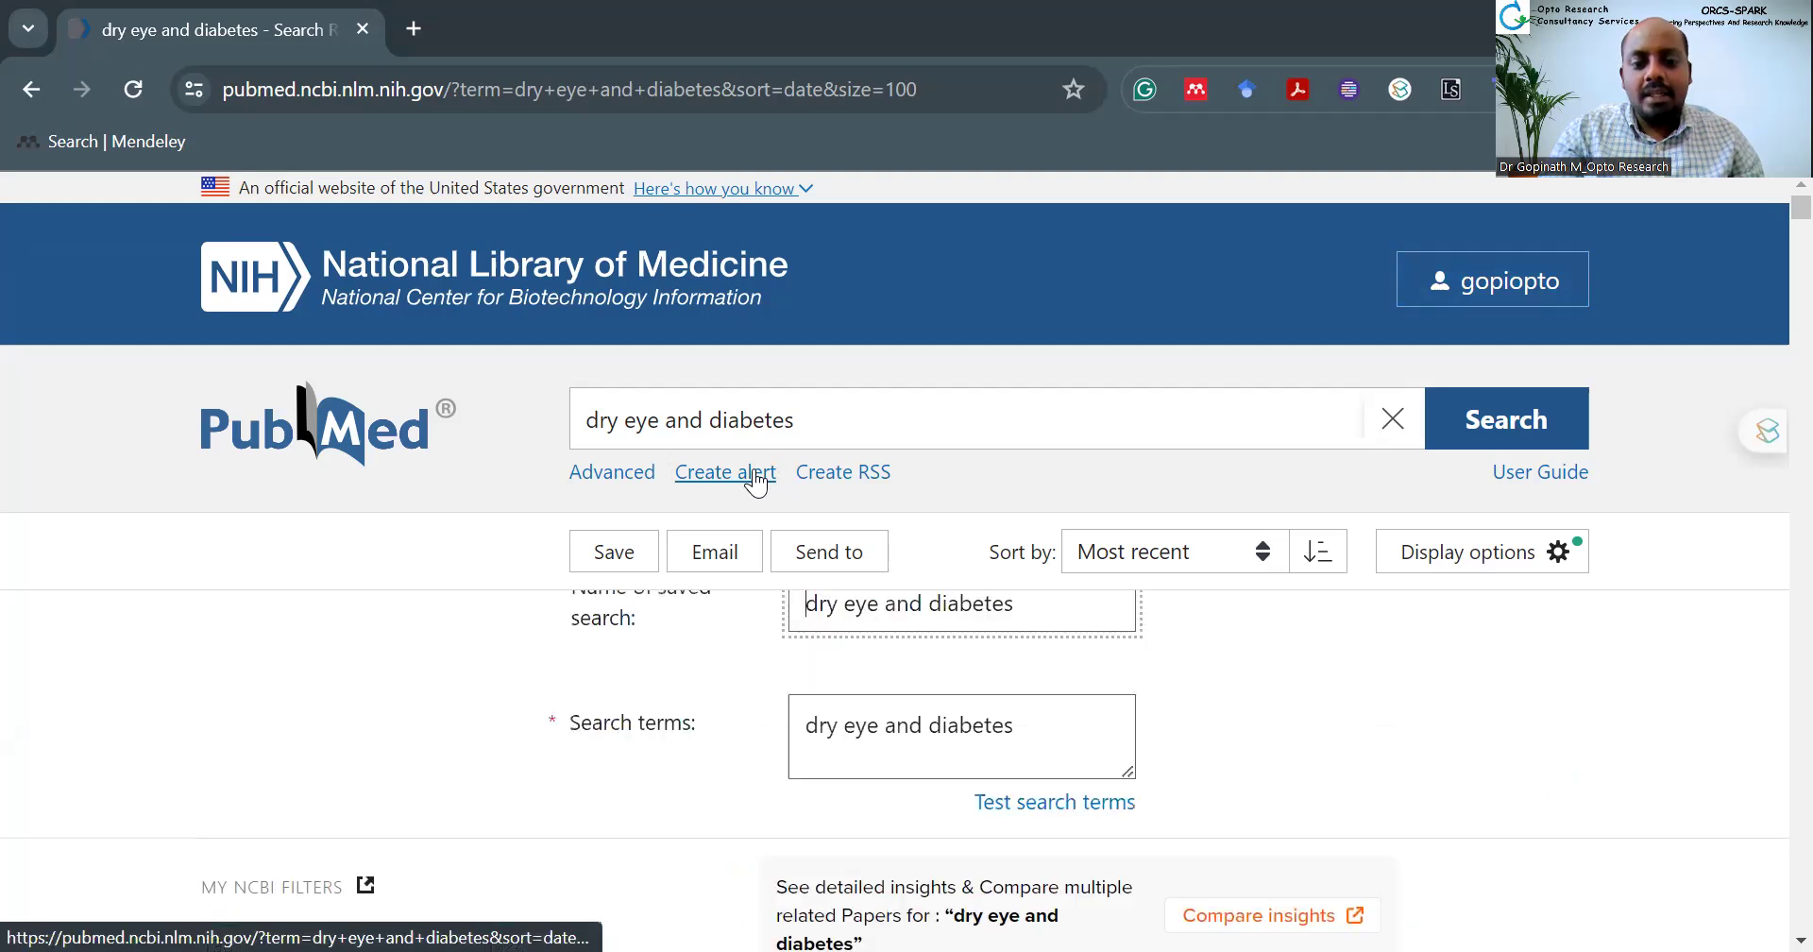
{"action": "scroll", "coordinate": [1029, 691], "scroll_direction": "down", "scroll_amount": 1}
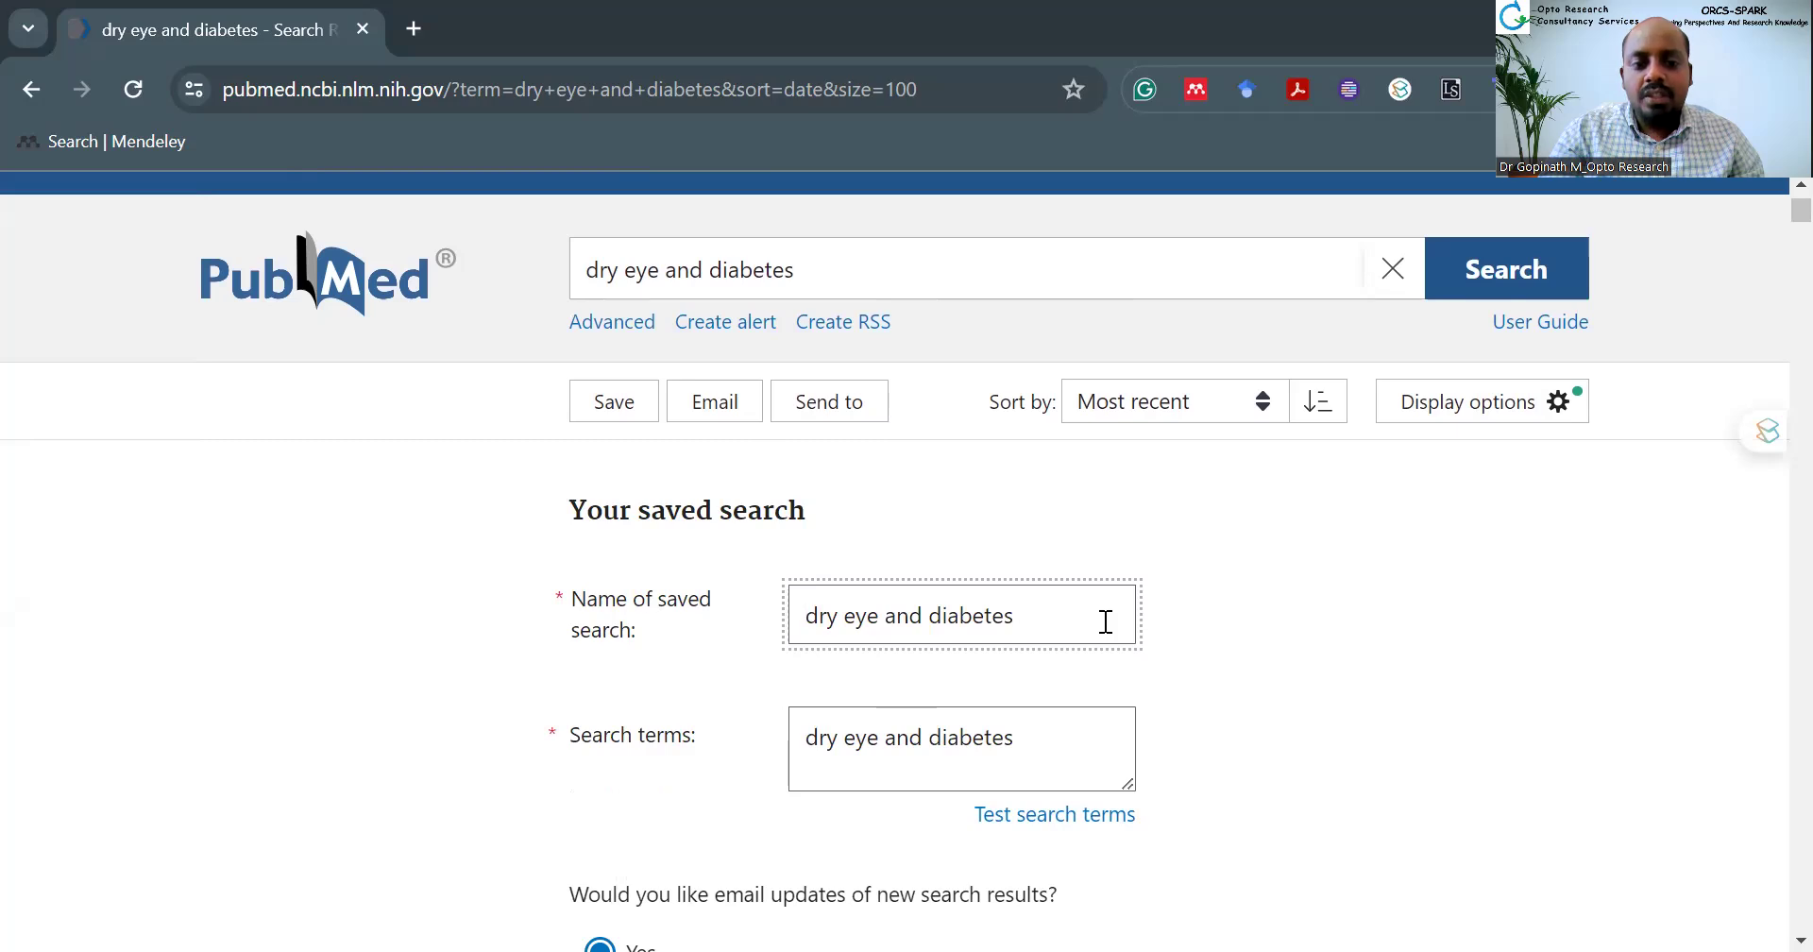
{"action": "left_click_drag", "start_coordinate": [767, 662], "coordinate": [1178, 690]}
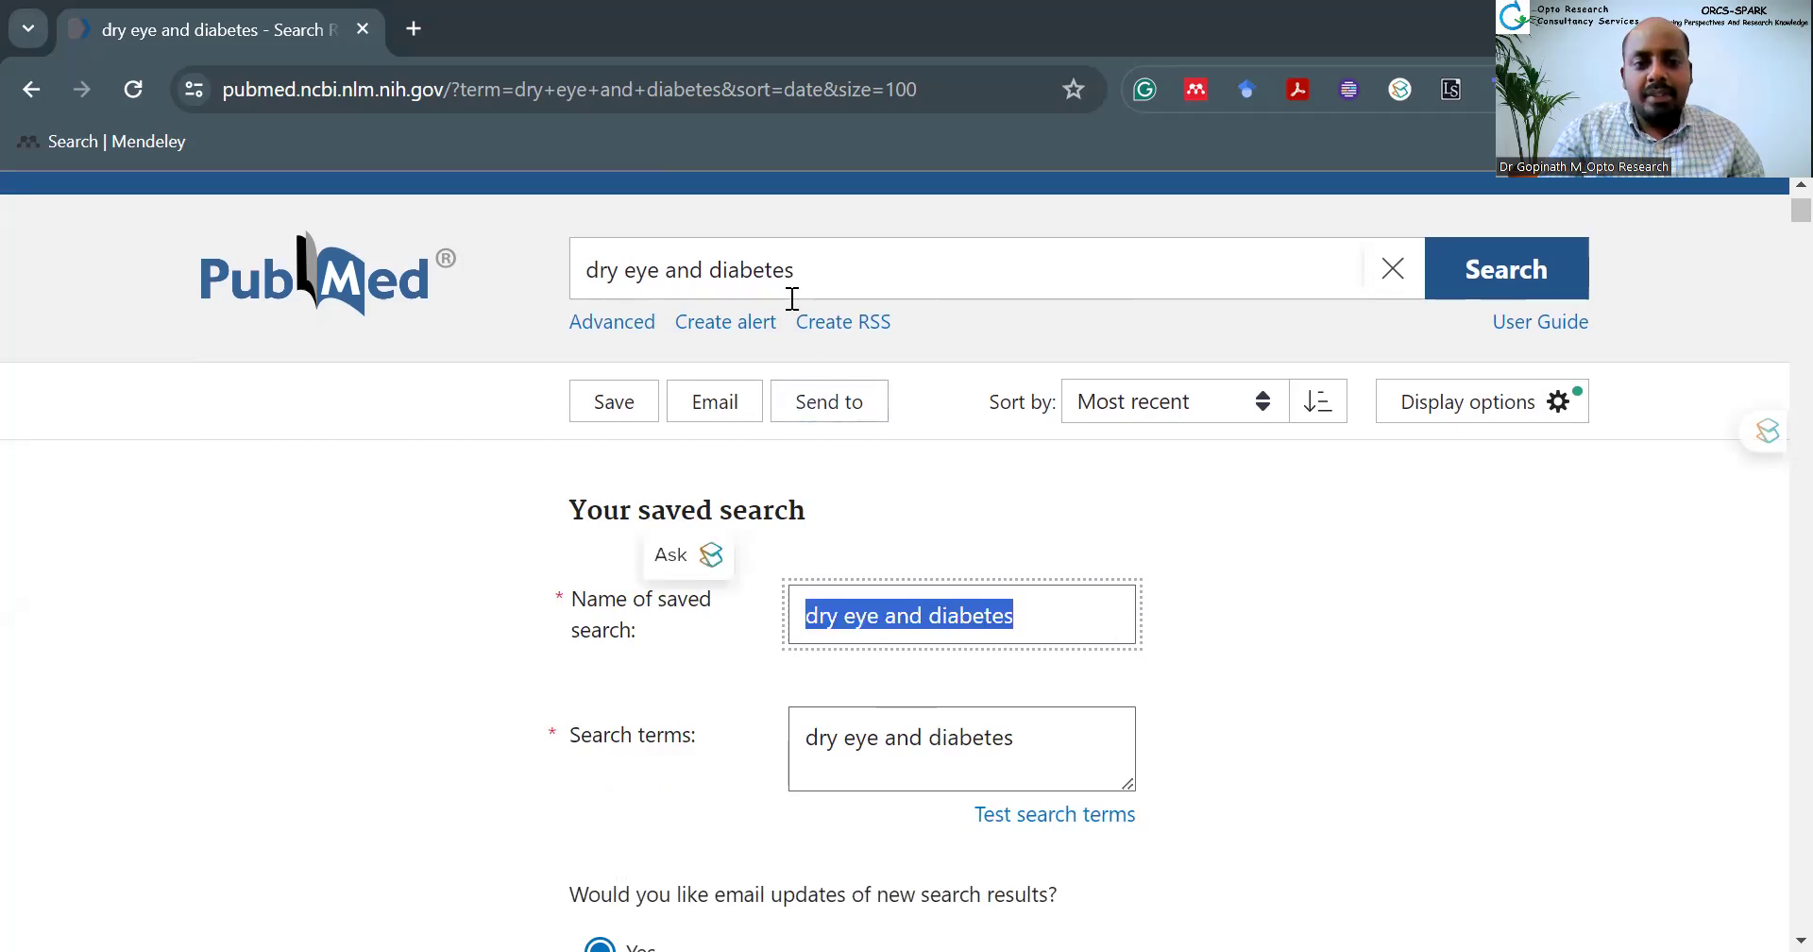
{"action": "left_click", "coordinate": [1159, 685]}
{"action": "scroll", "coordinate": [1160, 686], "scroll_direction": "down", "scroll_amount": 1}
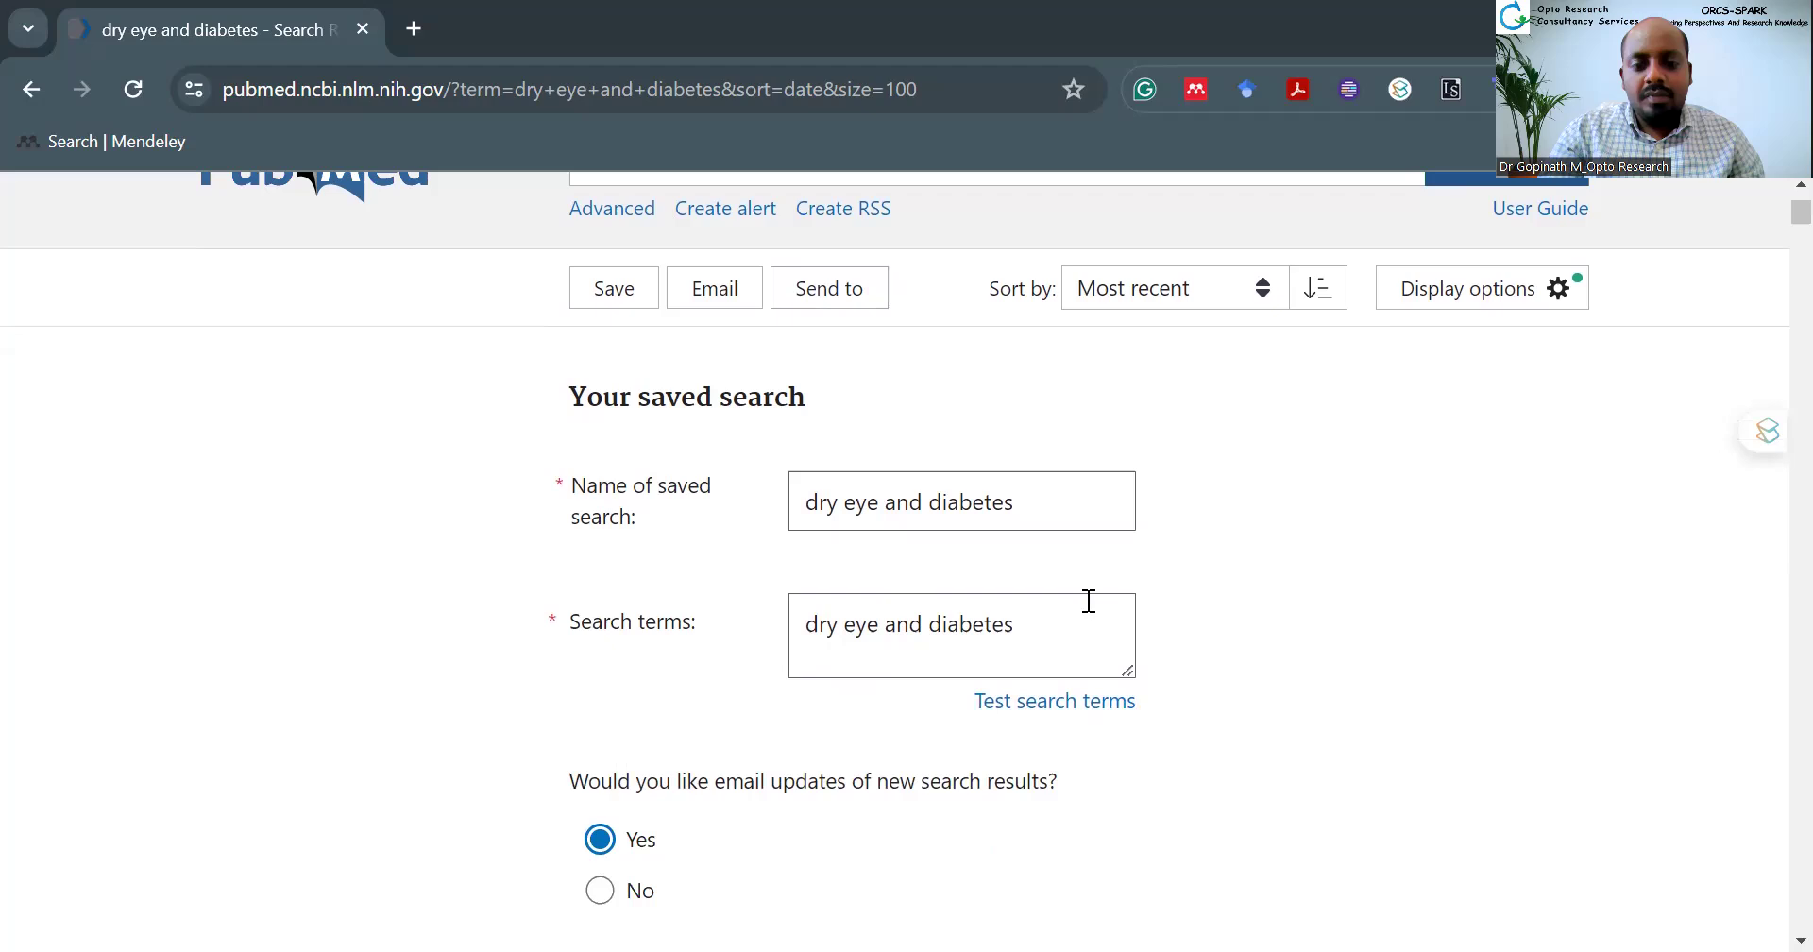
{"action": "scroll", "coordinate": [1153, 704], "scroll_direction": "down", "scroll_amount": 2}
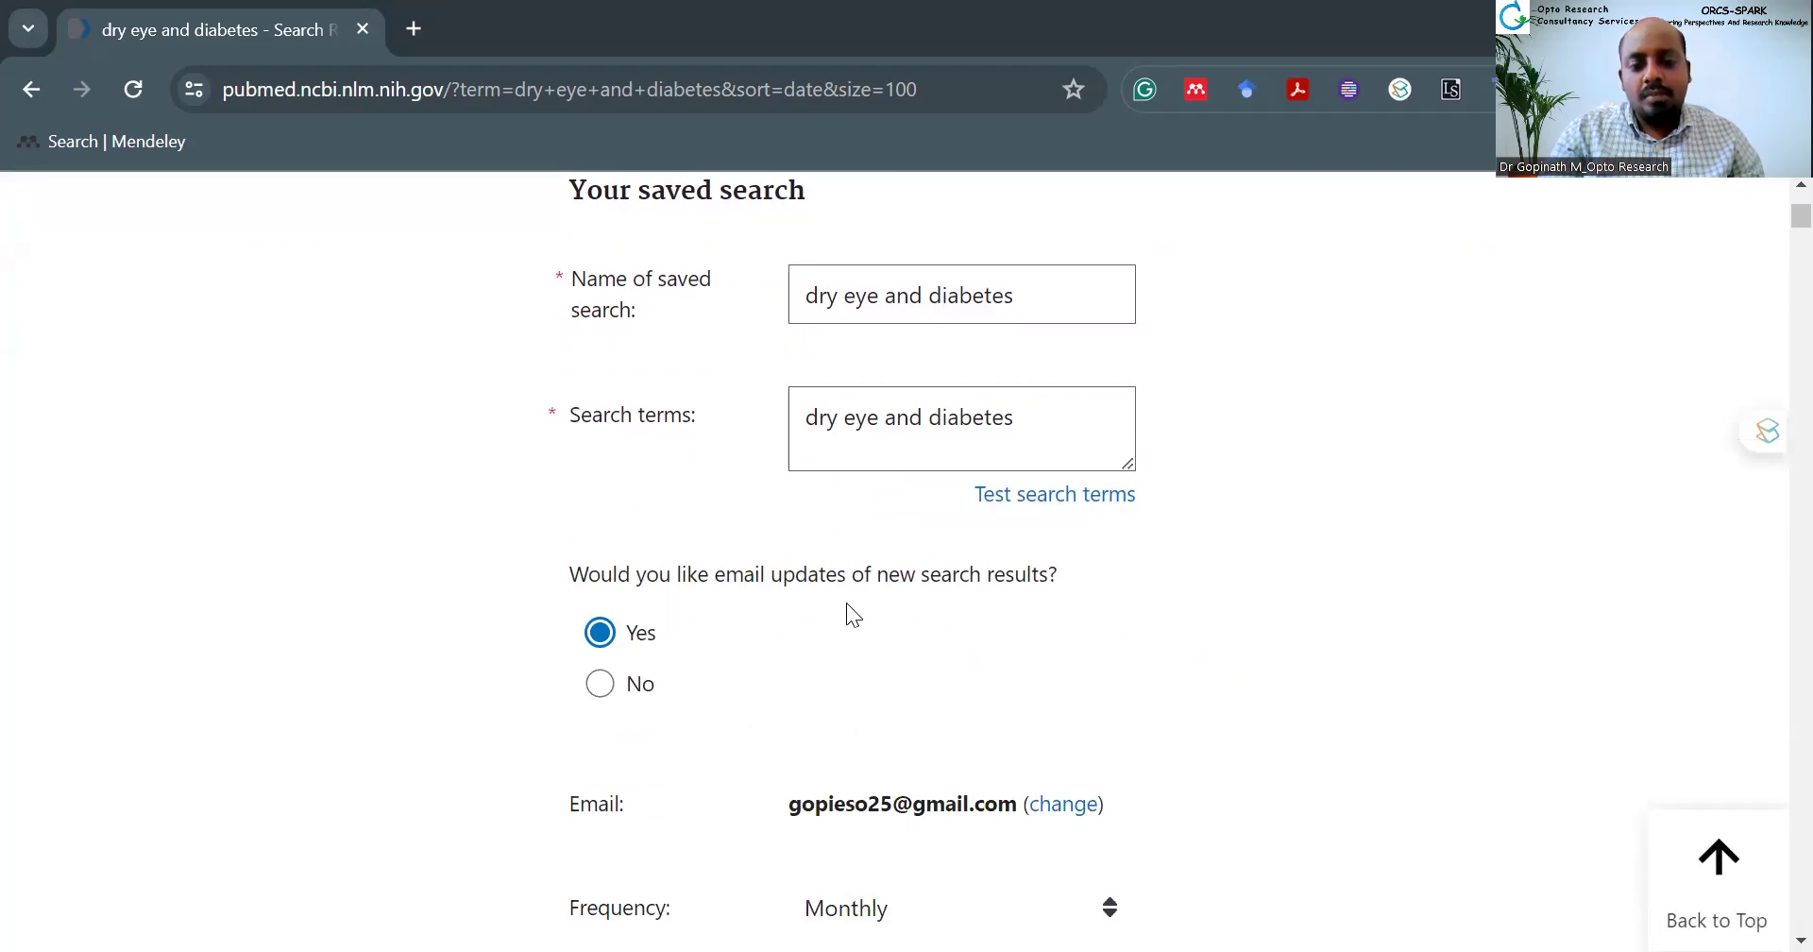
{"action": "scroll", "coordinate": [782, 643], "scroll_direction": "down", "scroll_amount": 4}
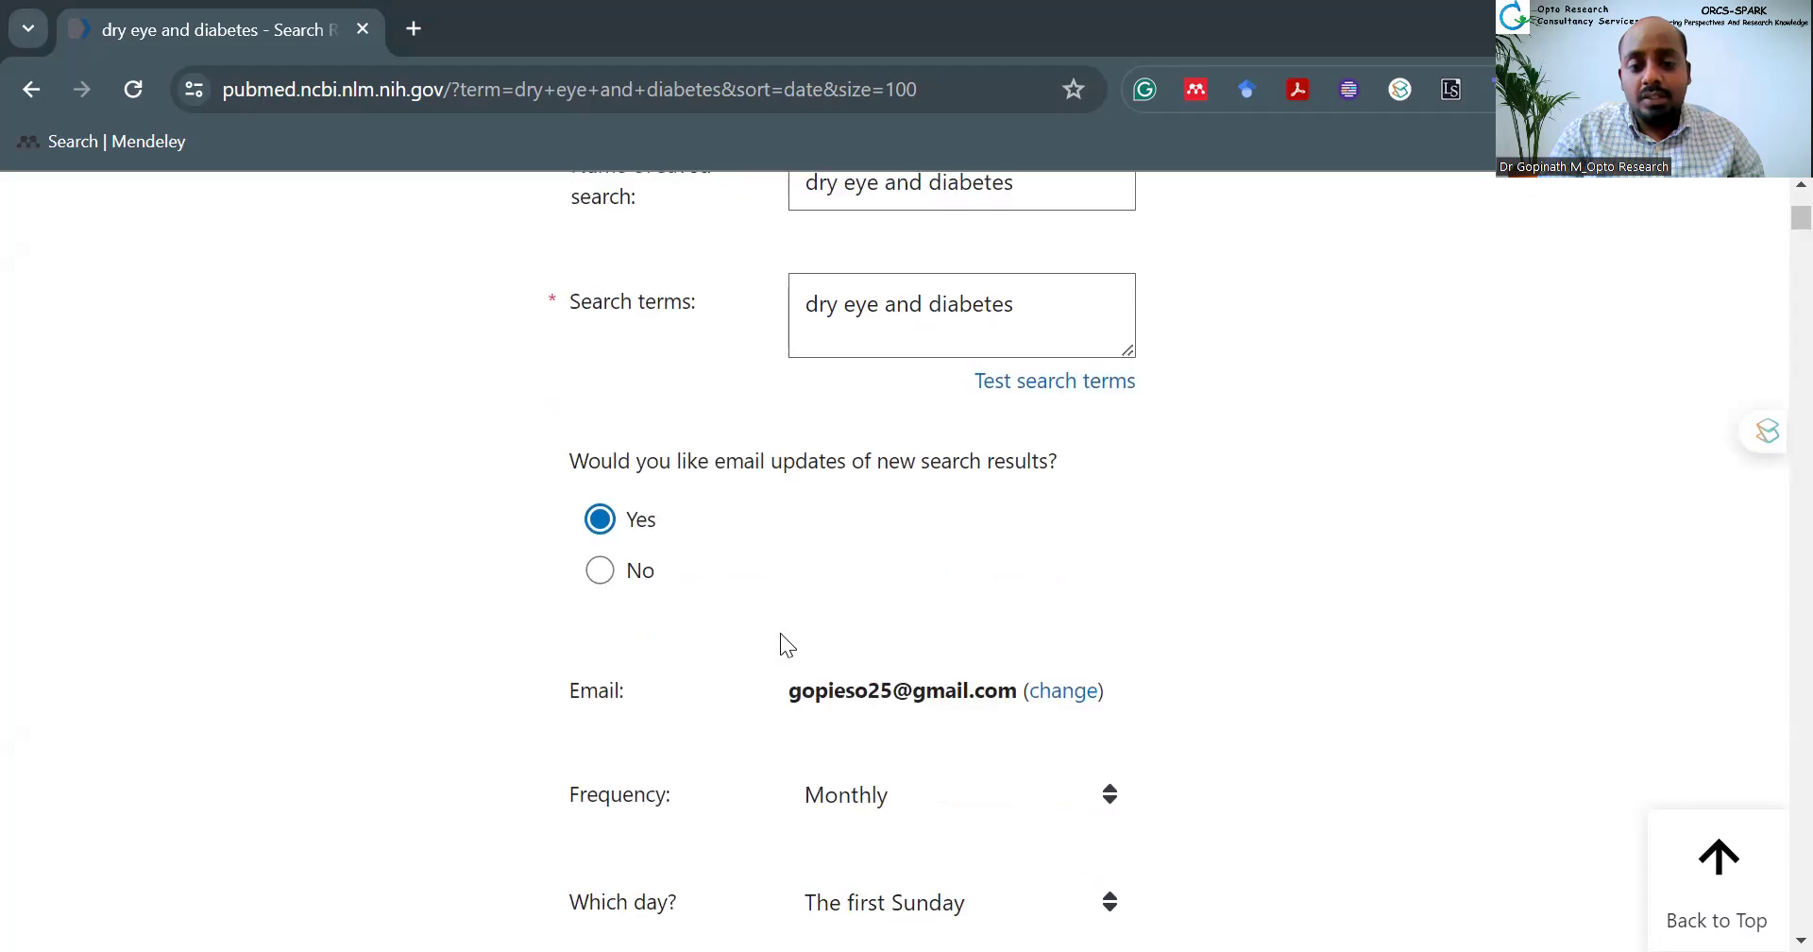
{"action": "scroll", "coordinate": [921, 501], "scroll_direction": "down", "scroll_amount": 1}
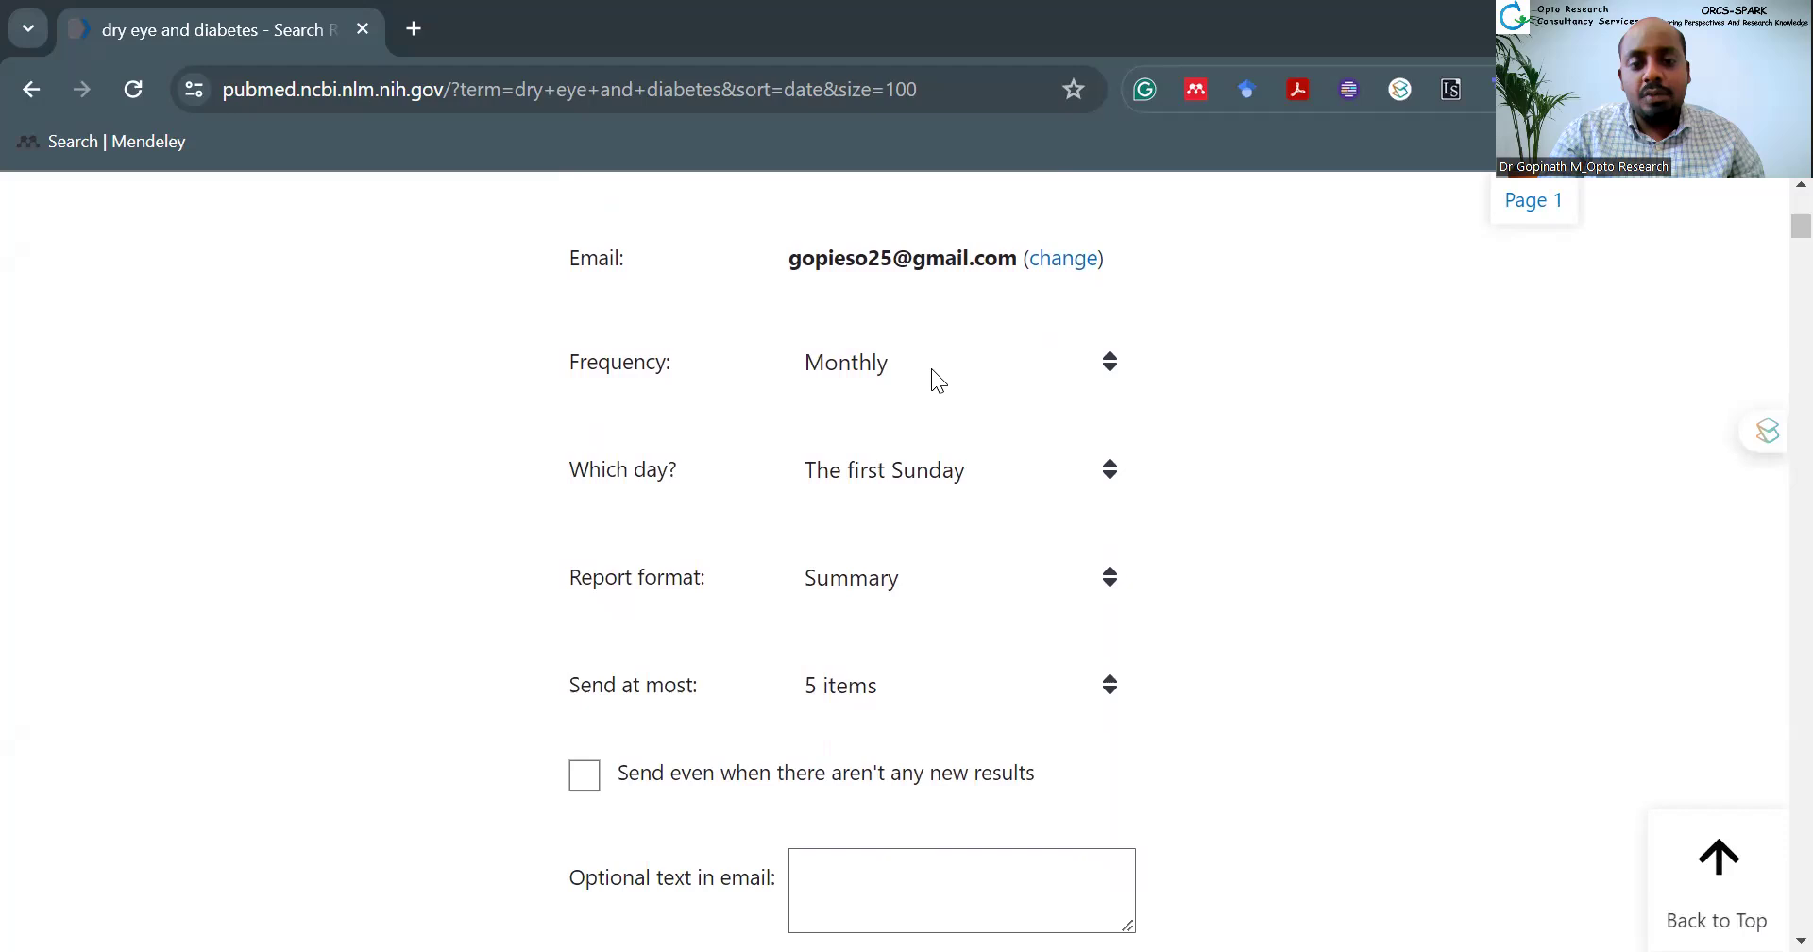
Step: Review the alert's frequency, day, report format, item limit and optional email text settings
{"action": "left_click", "coordinate": [1102, 392]}
{"action": "scroll", "coordinate": [1079, 480], "scroll_direction": "down", "scroll_amount": 2}
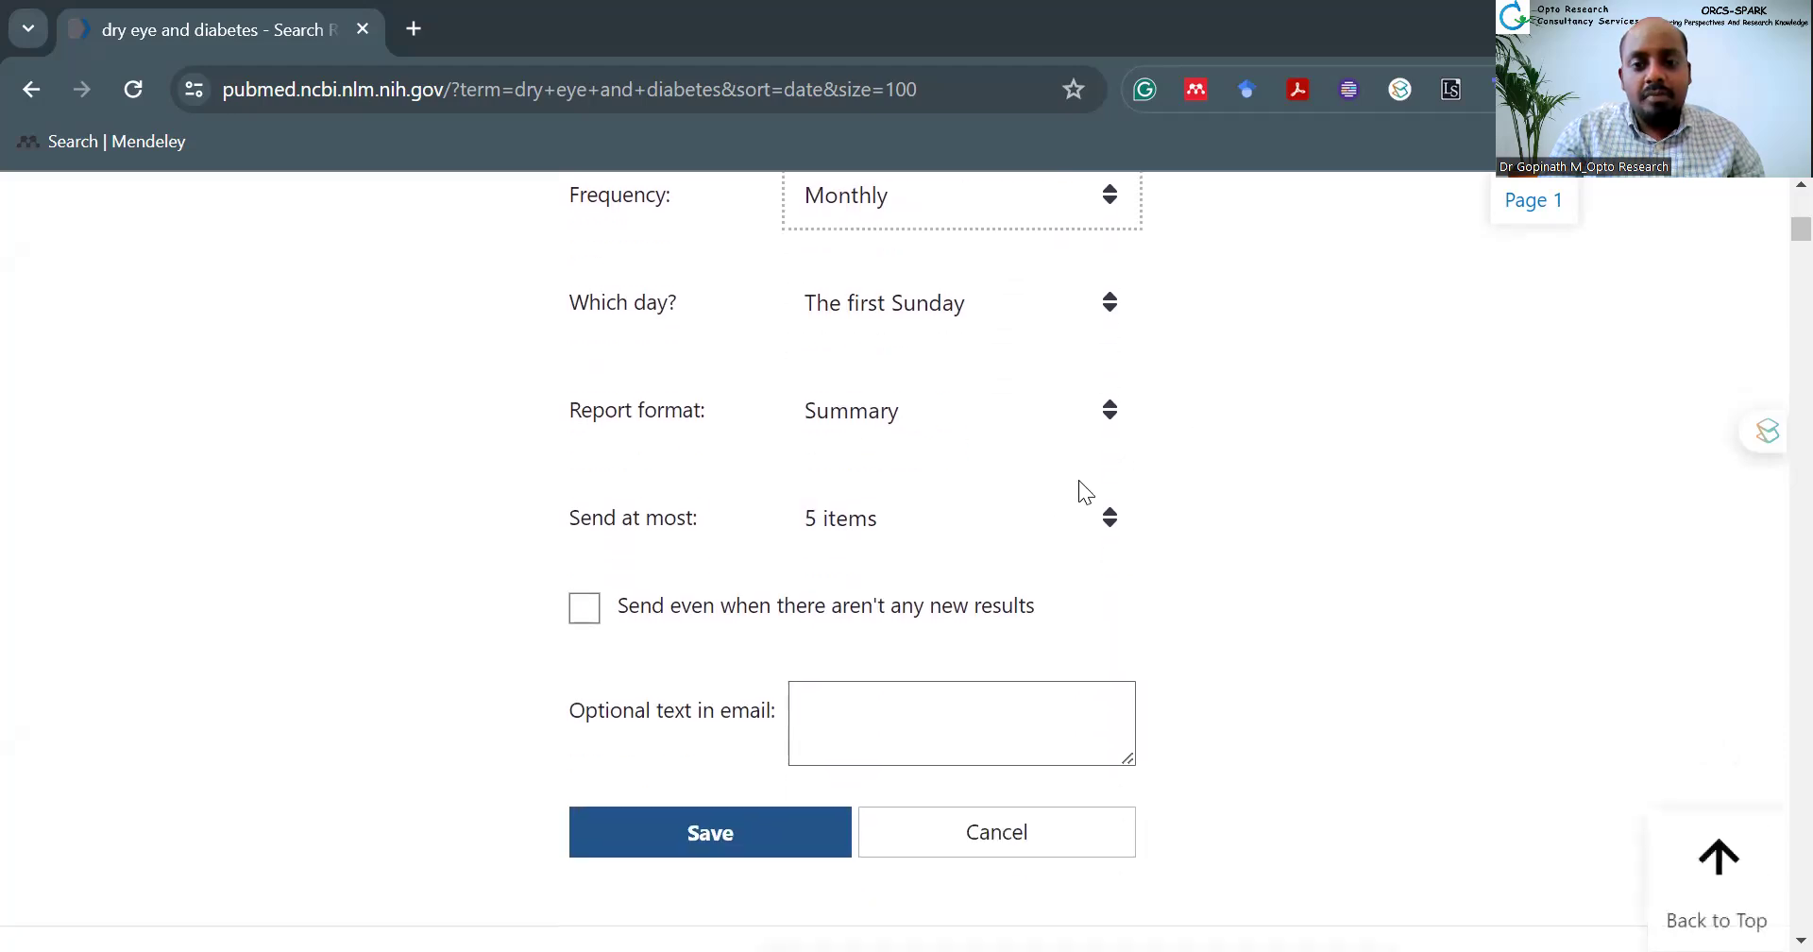
{"action": "scroll", "coordinate": [1247, 473], "scroll_direction": "down", "scroll_amount": 1}
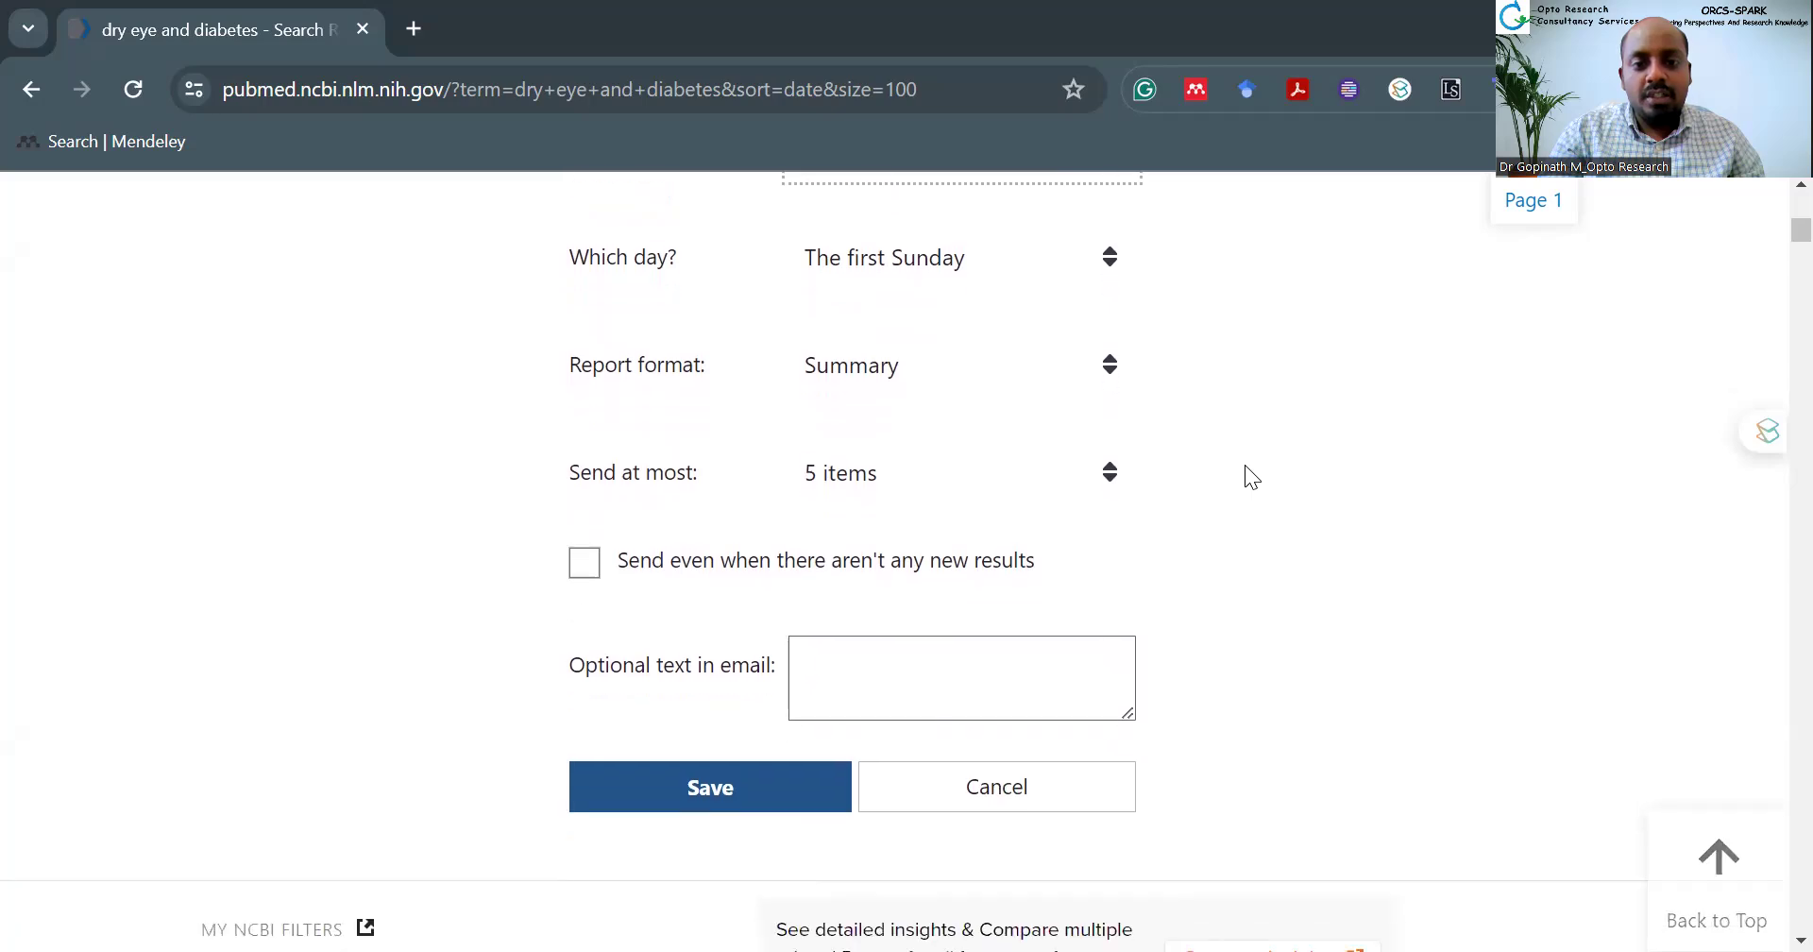
{"action": "left_click", "coordinate": [1077, 364]}
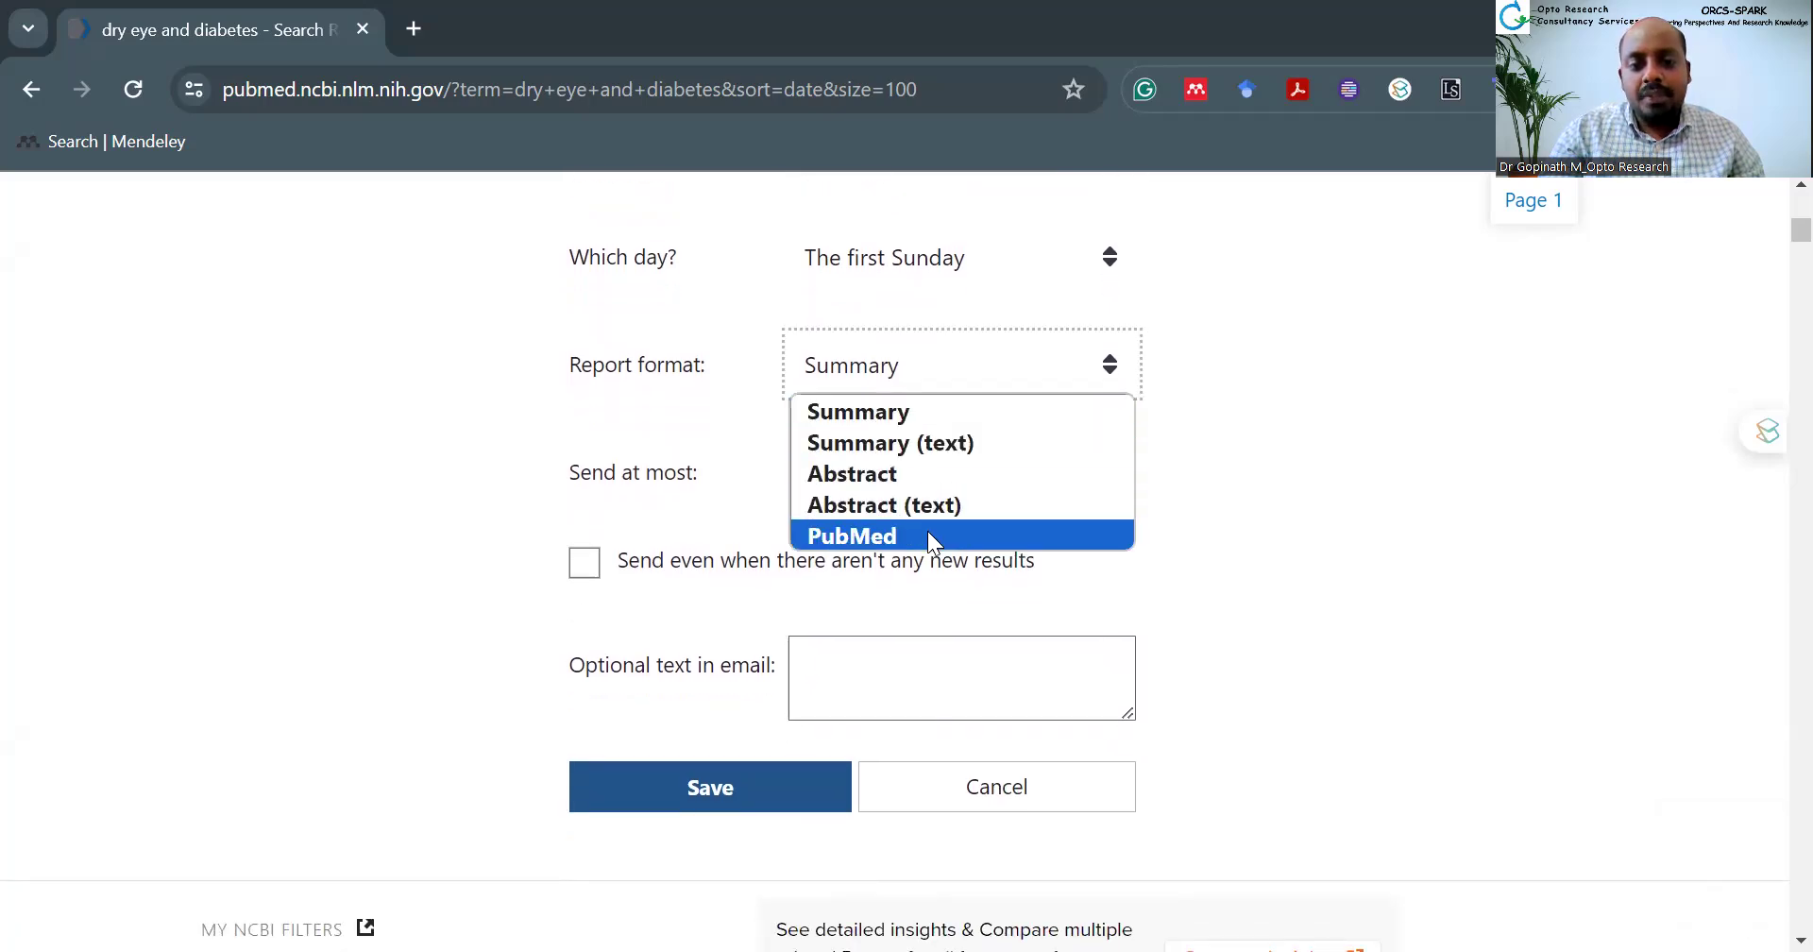
{"action": "left_click", "coordinate": [1247, 449]}
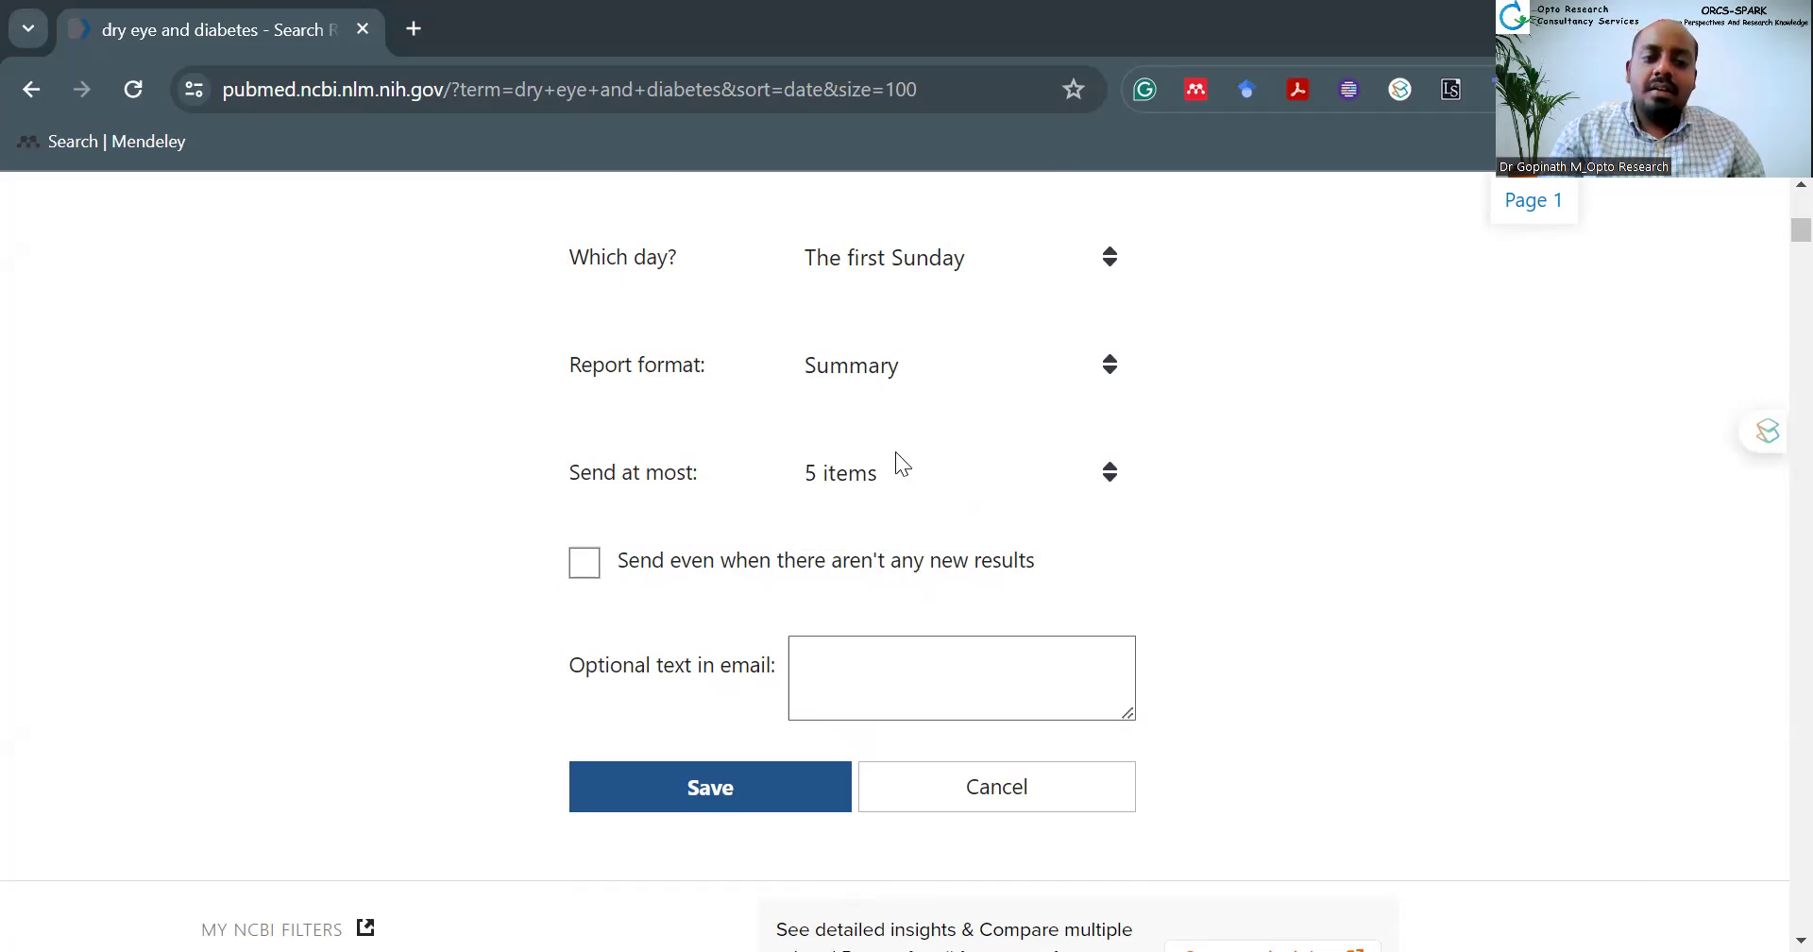
{"action": "left_click", "coordinate": [1019, 687]}
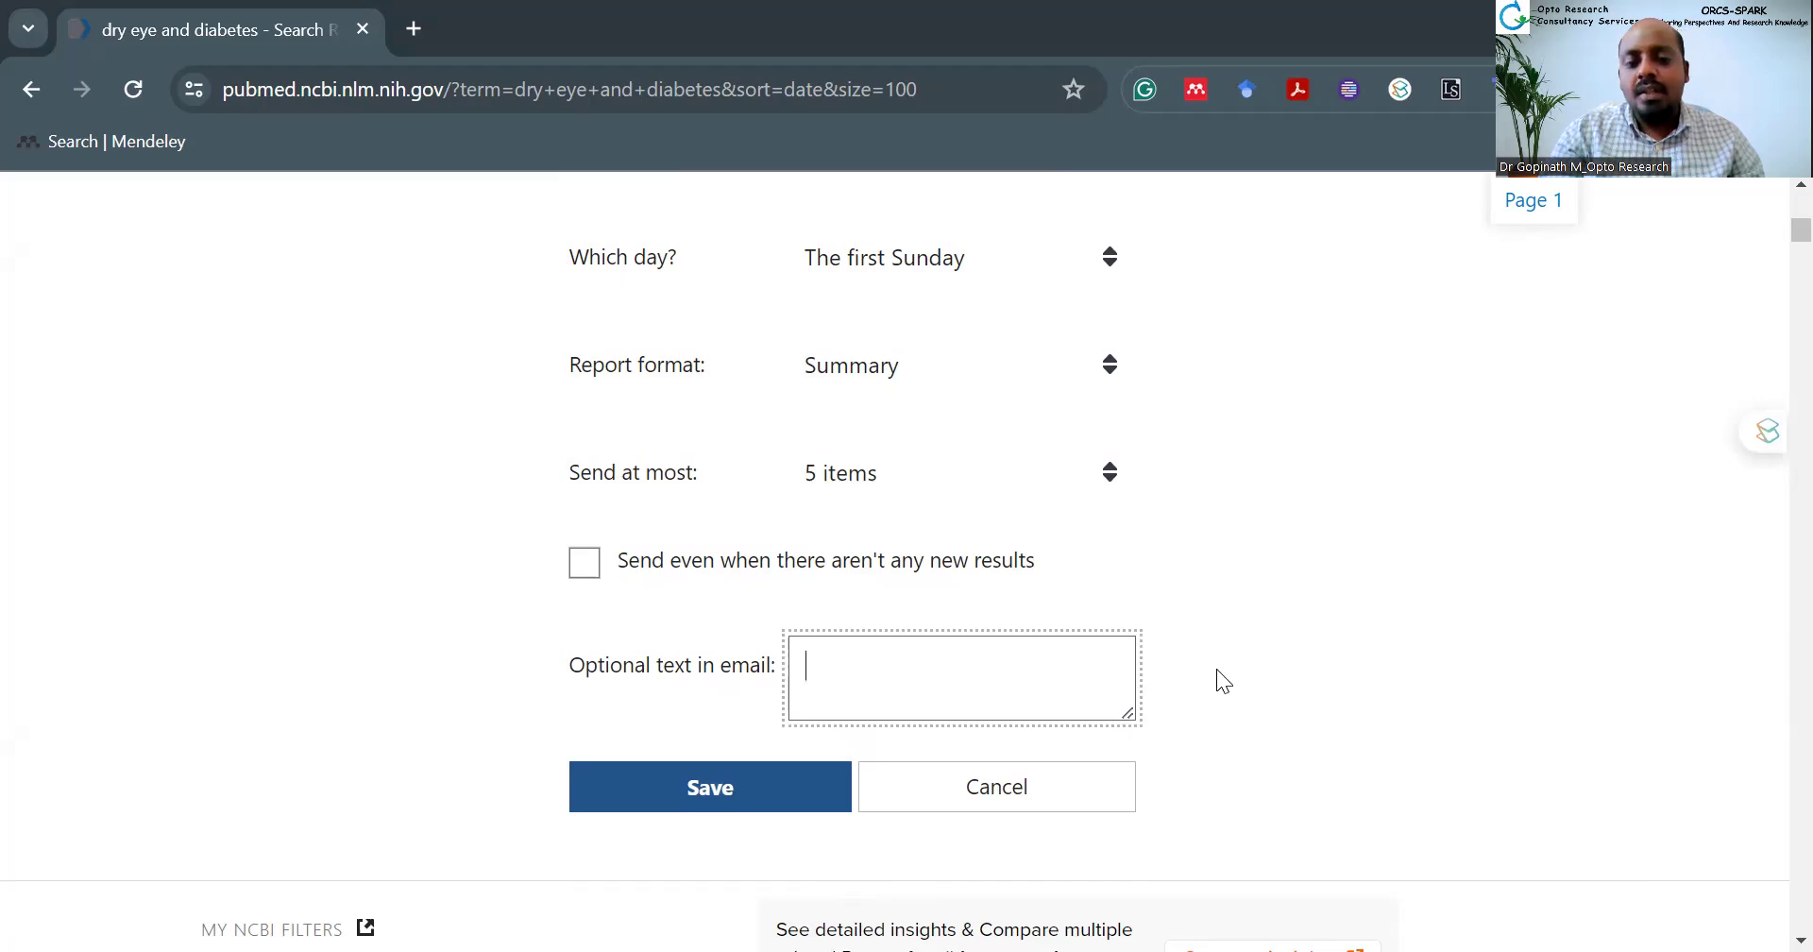
{"action": "scroll", "coordinate": [1216, 668], "scroll_direction": "up", "scroll_amount": 3}
{"action": "scroll", "coordinate": [1216, 668], "scroll_direction": "up", "scroll_amount": 10}
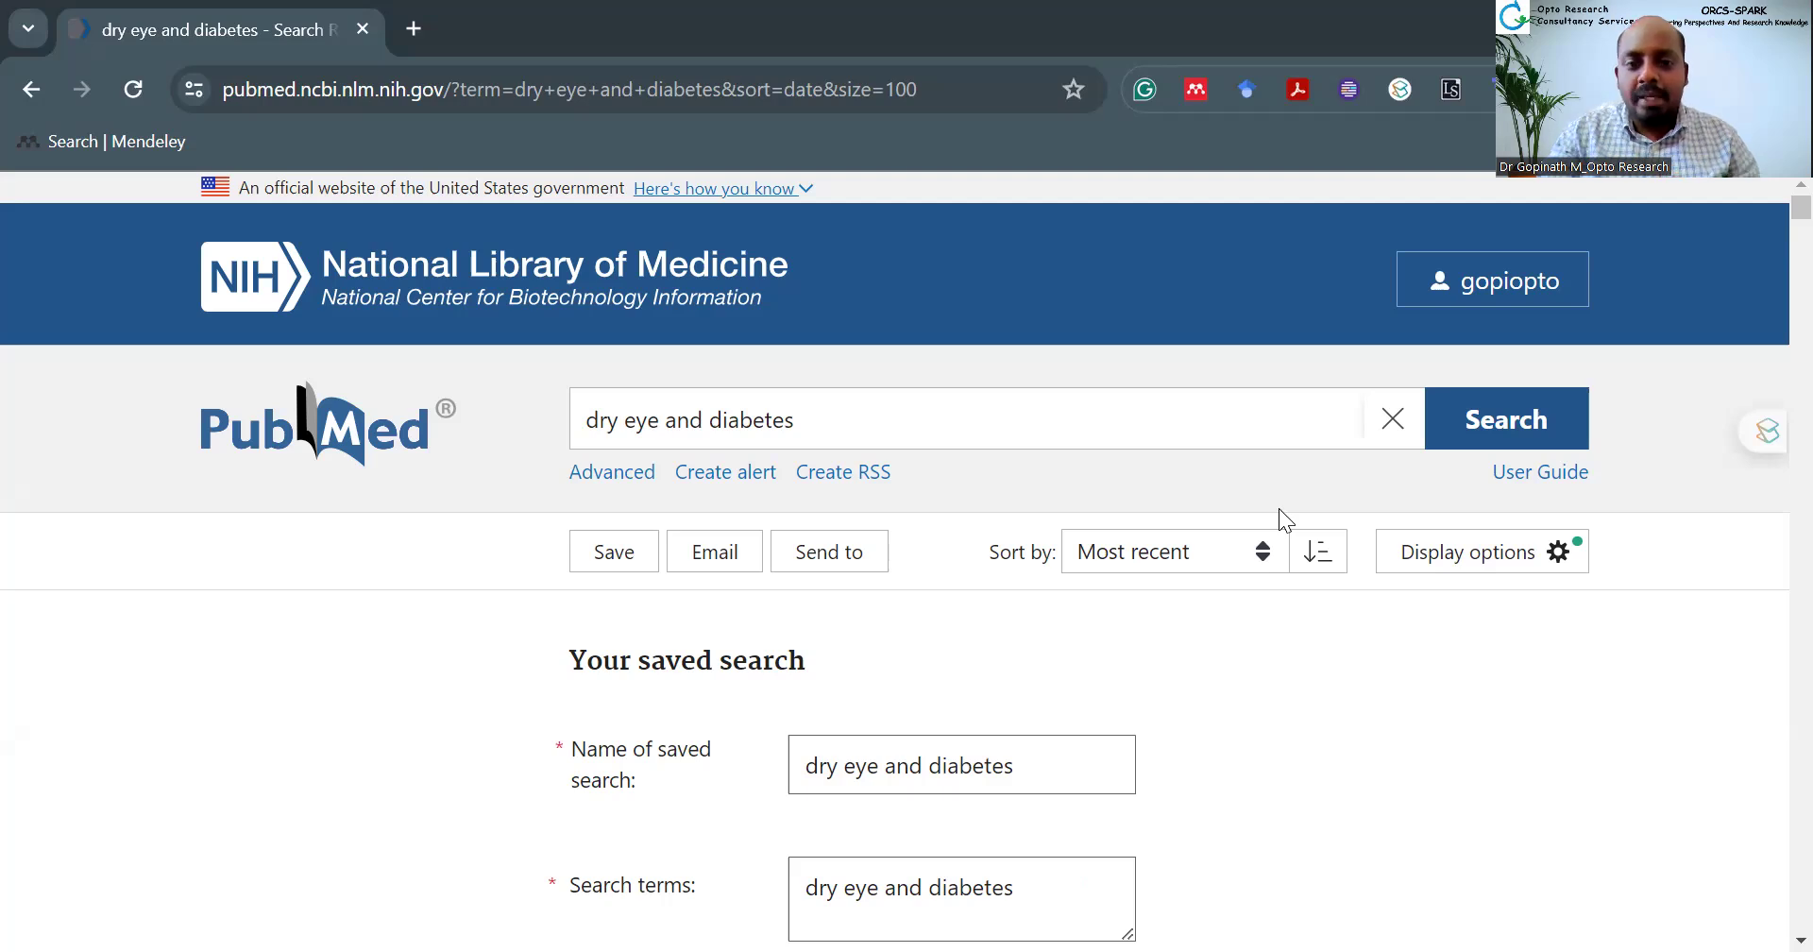
Step: Open the Advanced Search Builder and inspect its search term field and query box
{"action": "left_click", "coordinate": [624, 482]}
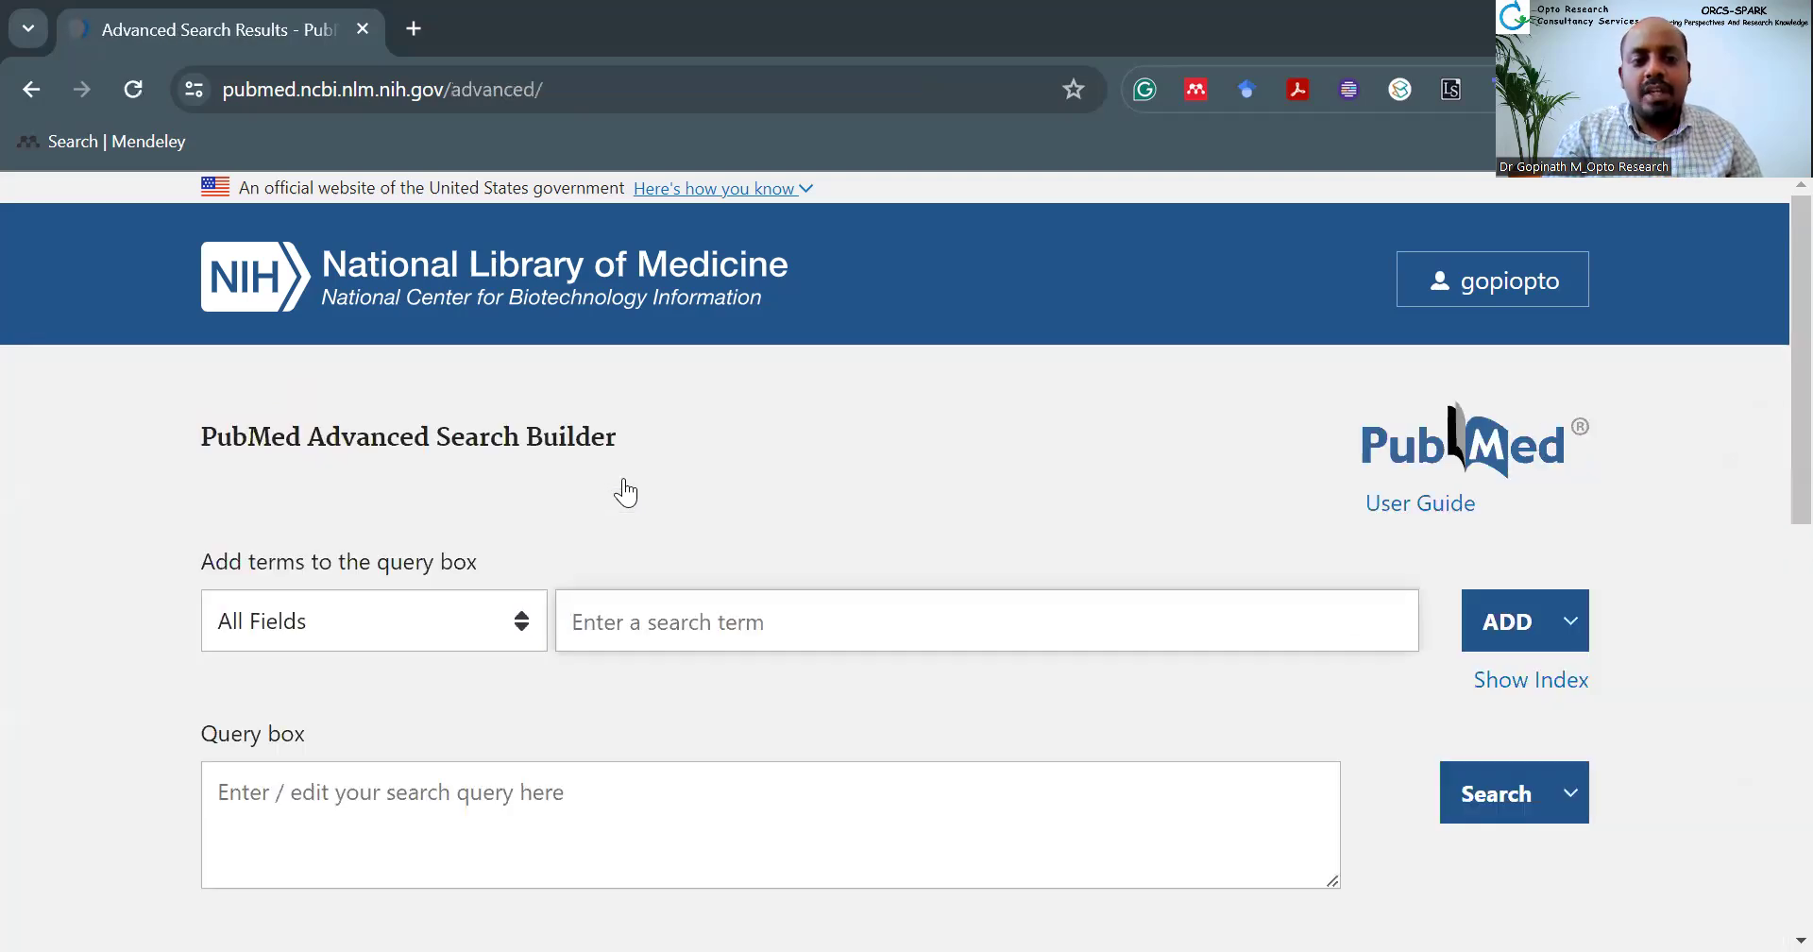
{"action": "scroll", "coordinate": [624, 491], "scroll_direction": "down", "scroll_amount": 1}
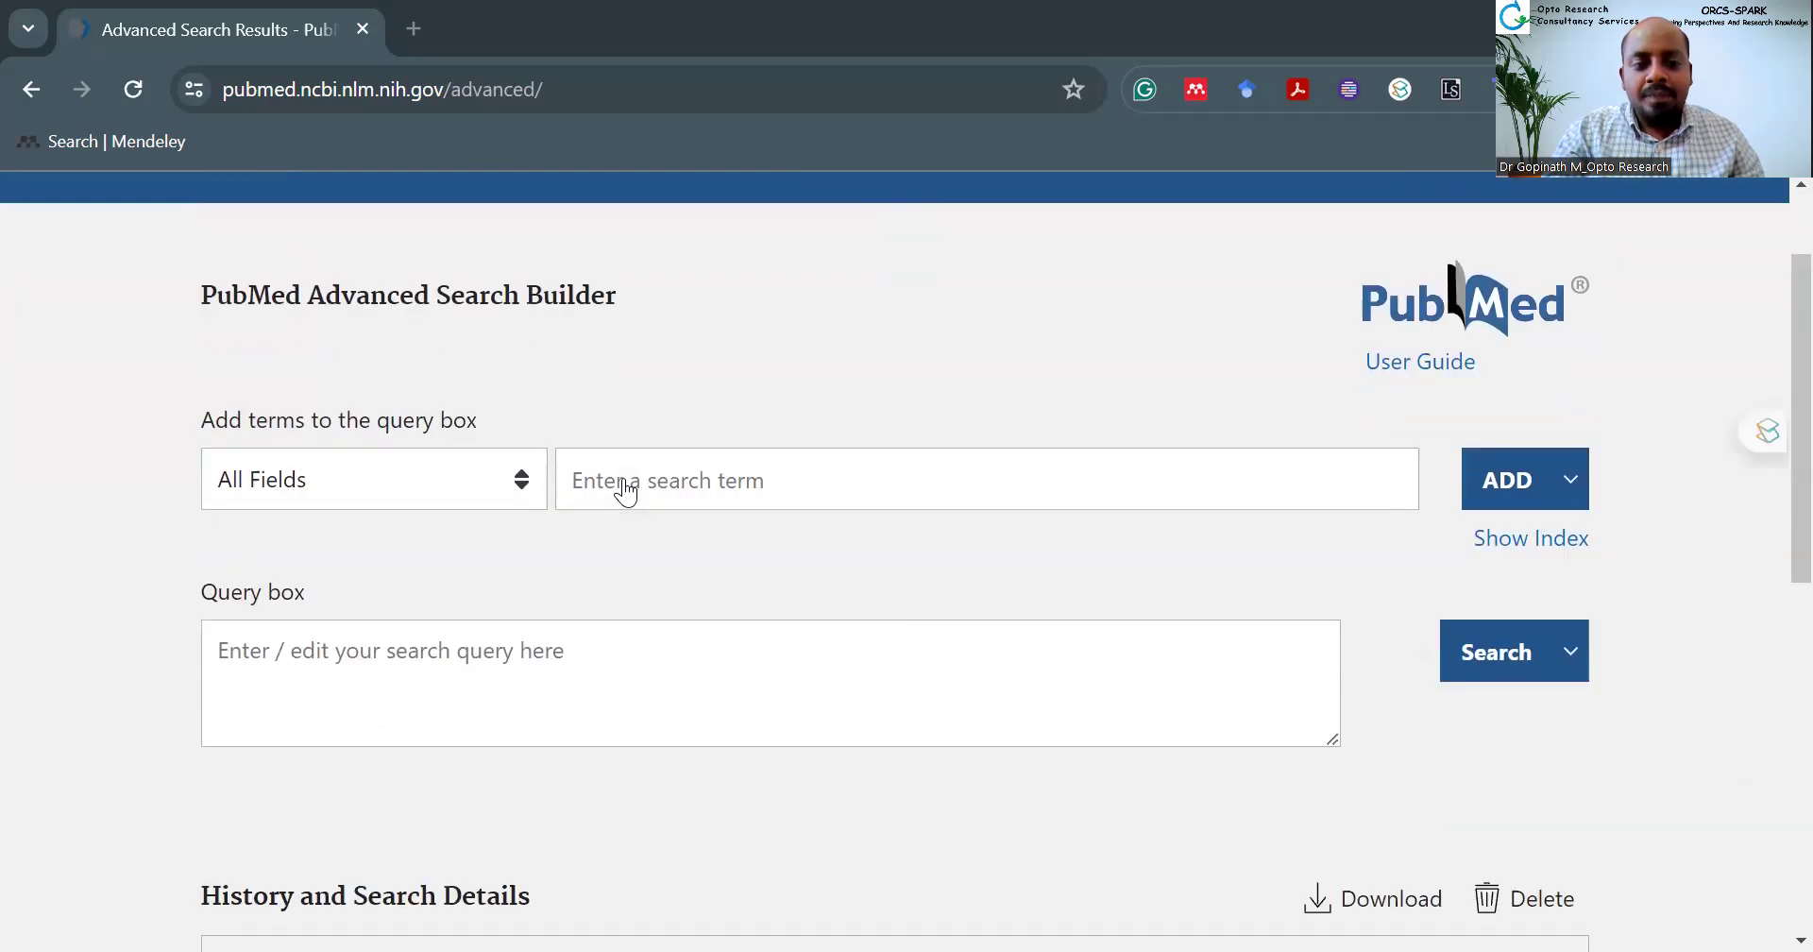
{"action": "left_click", "coordinate": [625, 491]}
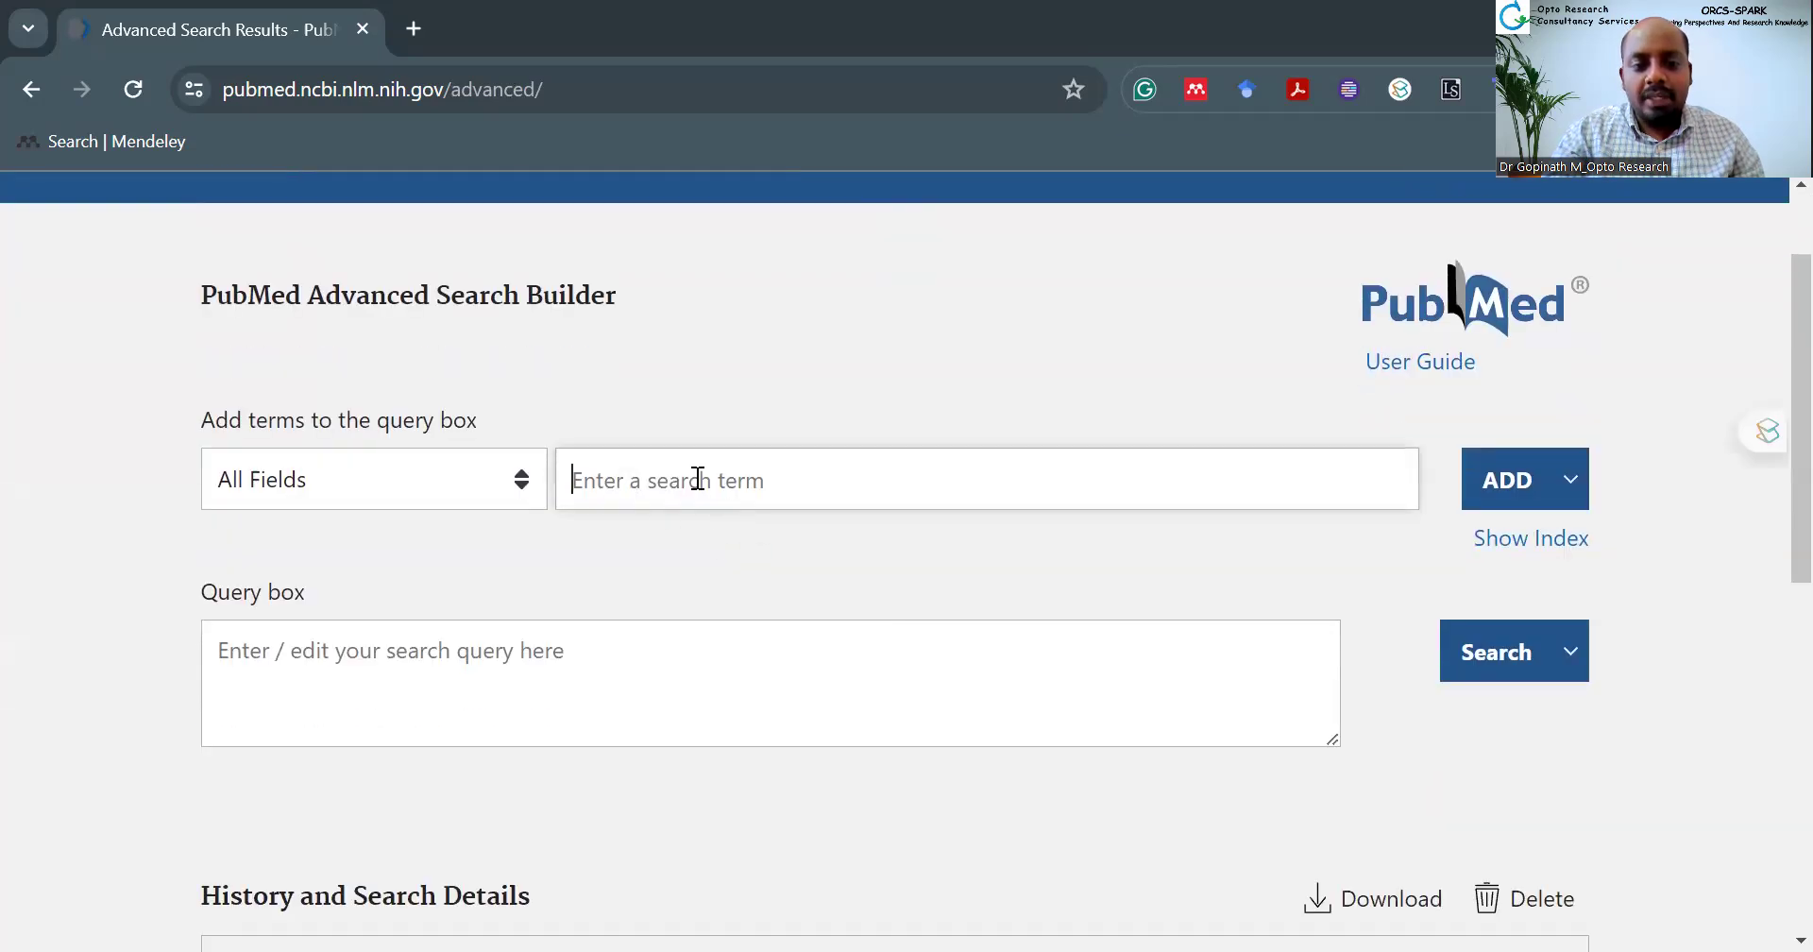
{"action": "left_click", "coordinate": [452, 660]}
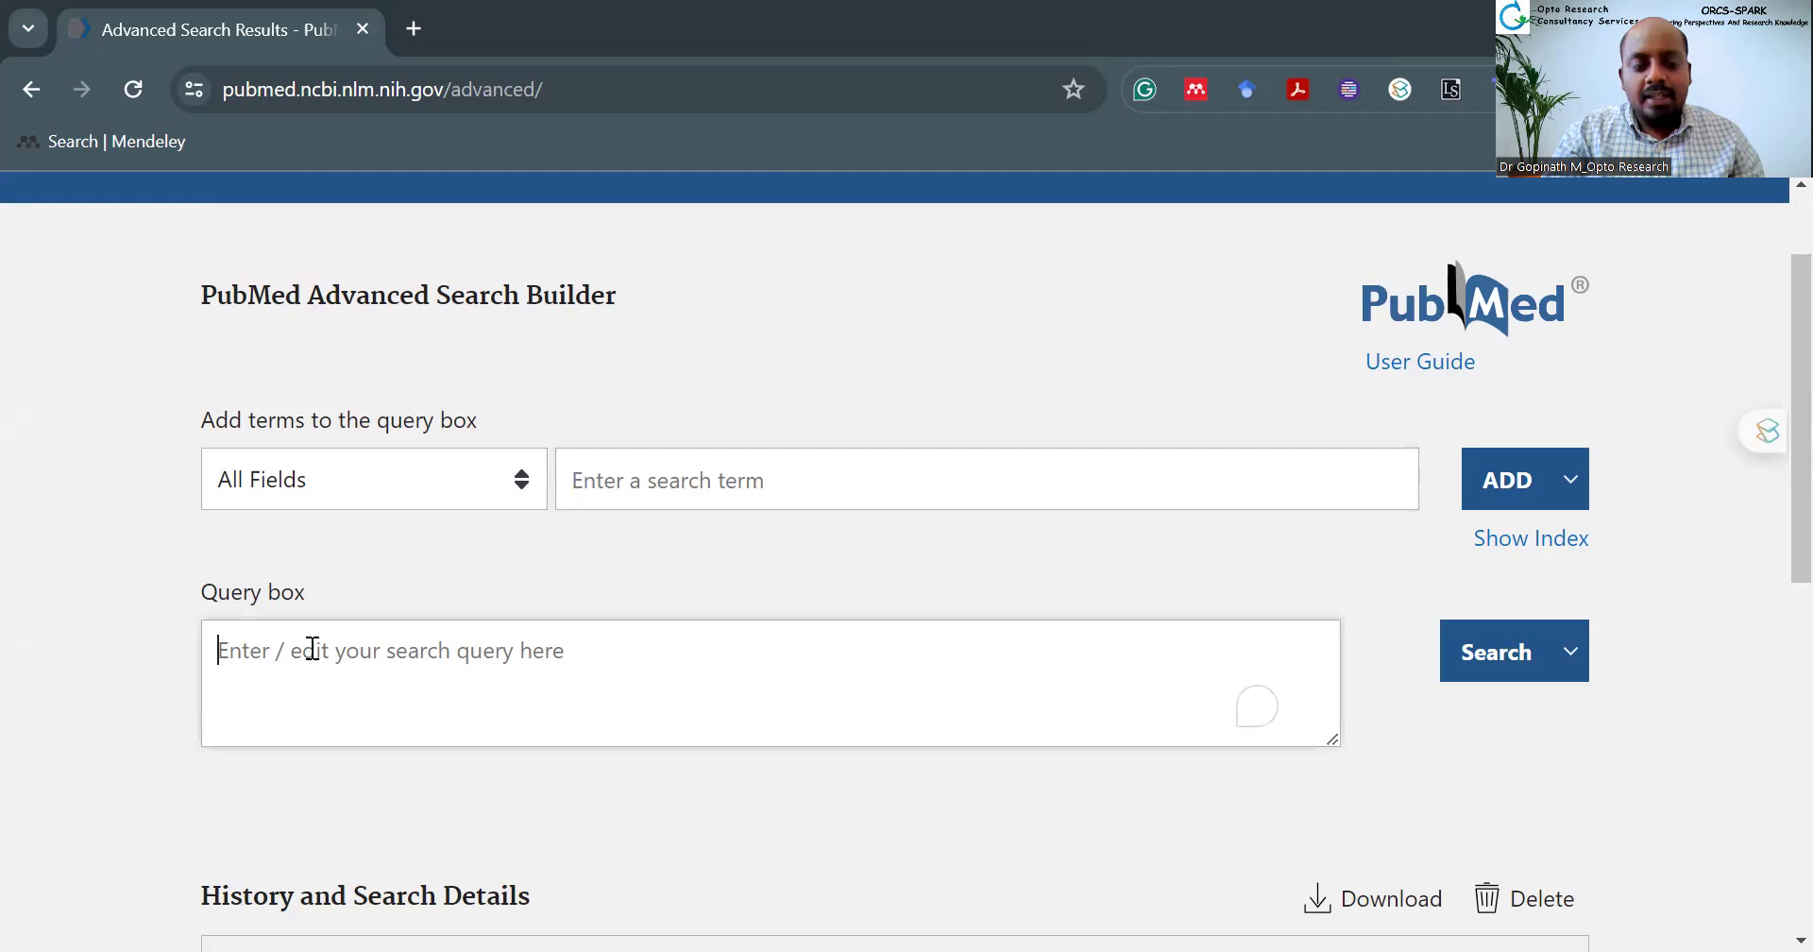
Step: Examine the History and Search Details entry for the dry eye and diabetes search
{"action": "scroll", "coordinate": [750, 700], "scroll_direction": "down", "scroll_amount": 3}
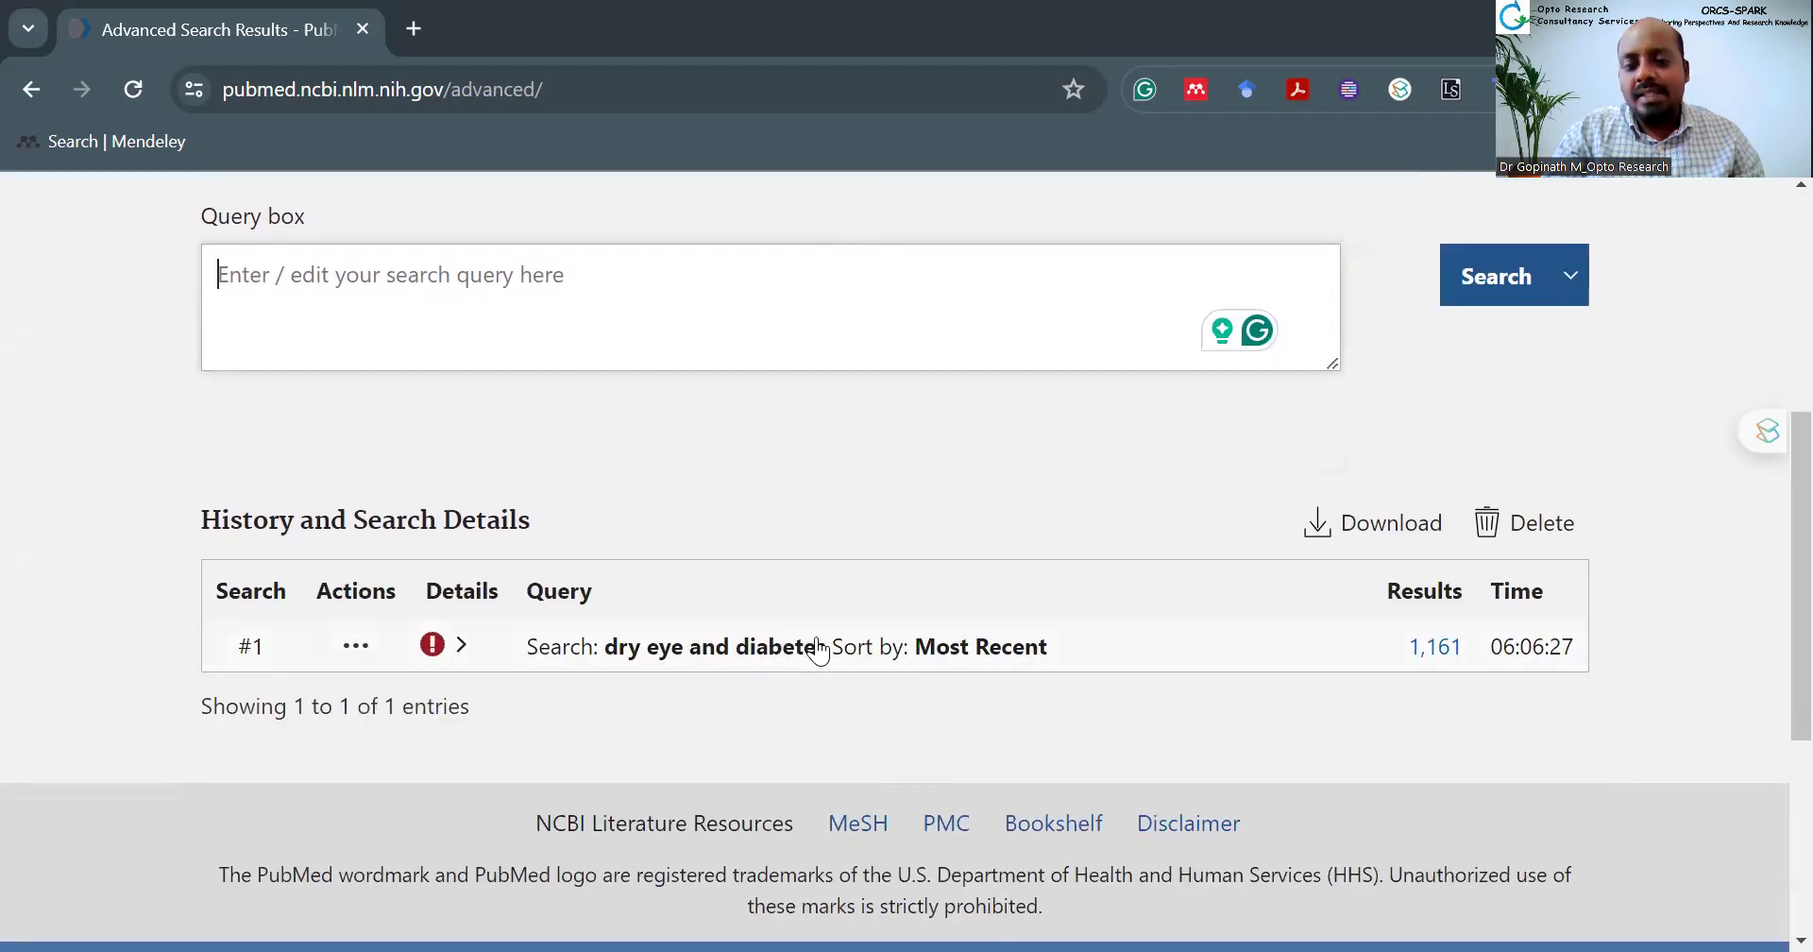
{"action": "scroll", "coordinate": [1360, 402], "scroll_direction": "up", "scroll_amount": 3}
{"action": "scroll", "coordinate": [1434, 340], "scroll_direction": "up", "scroll_amount": 2}
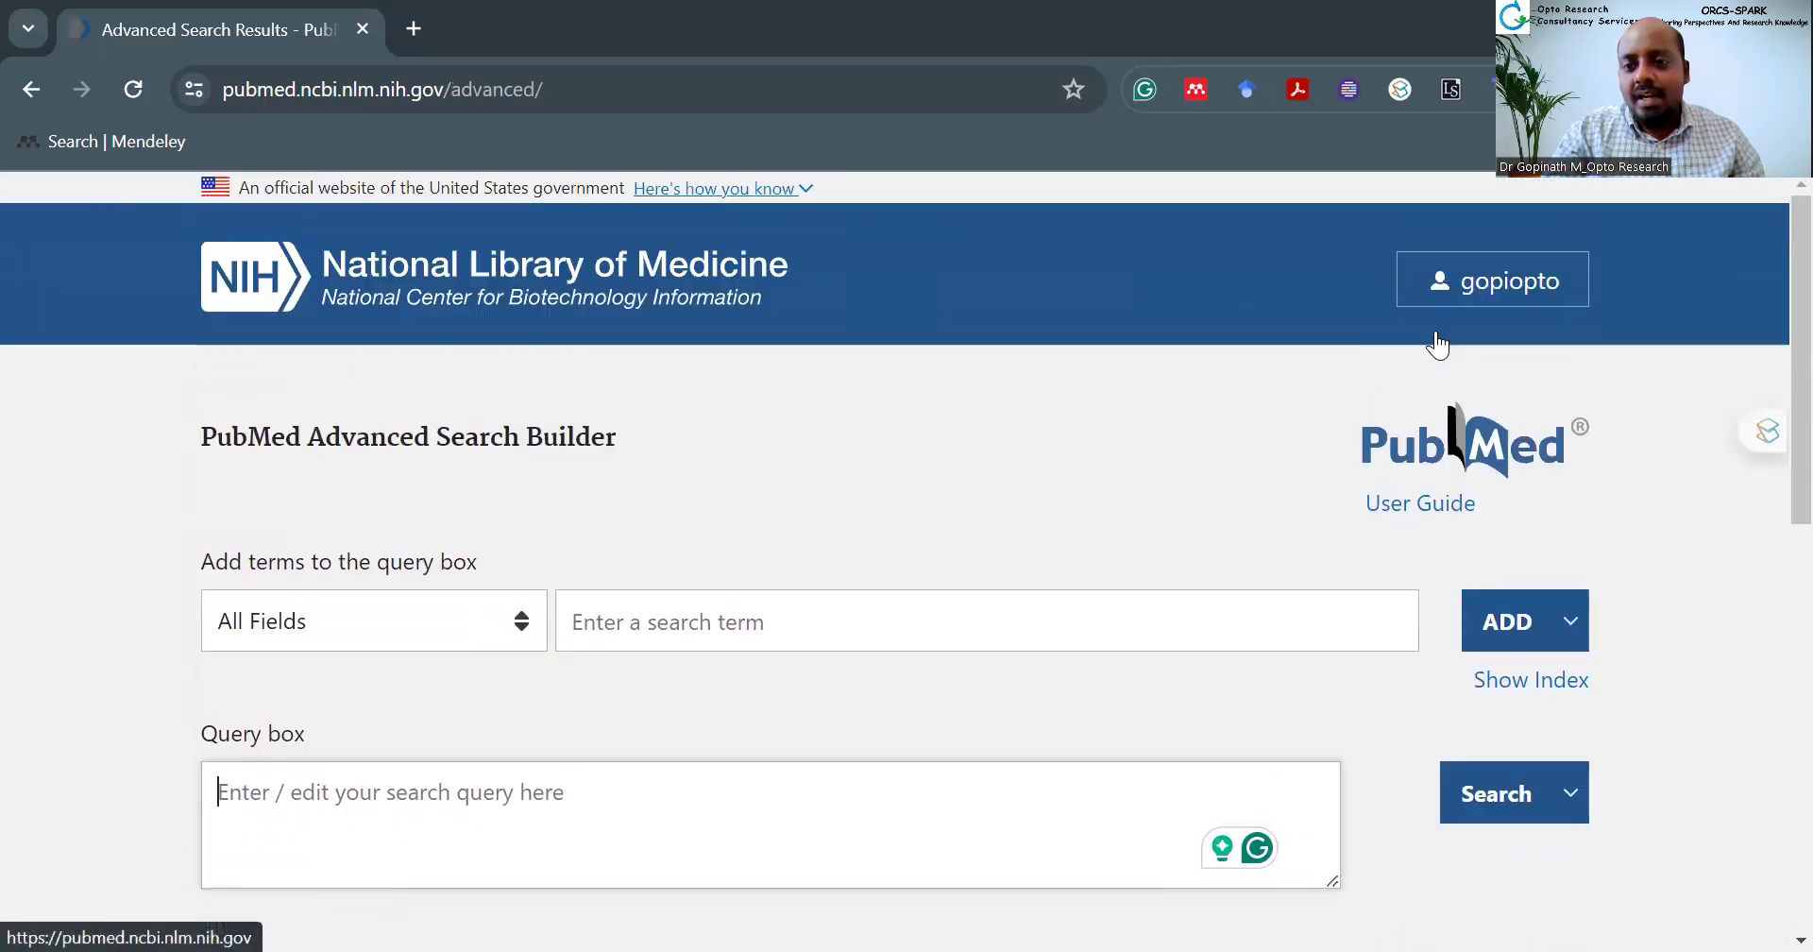
{"action": "scroll", "coordinate": [1433, 336], "scroll_direction": "down", "scroll_amount": 5}
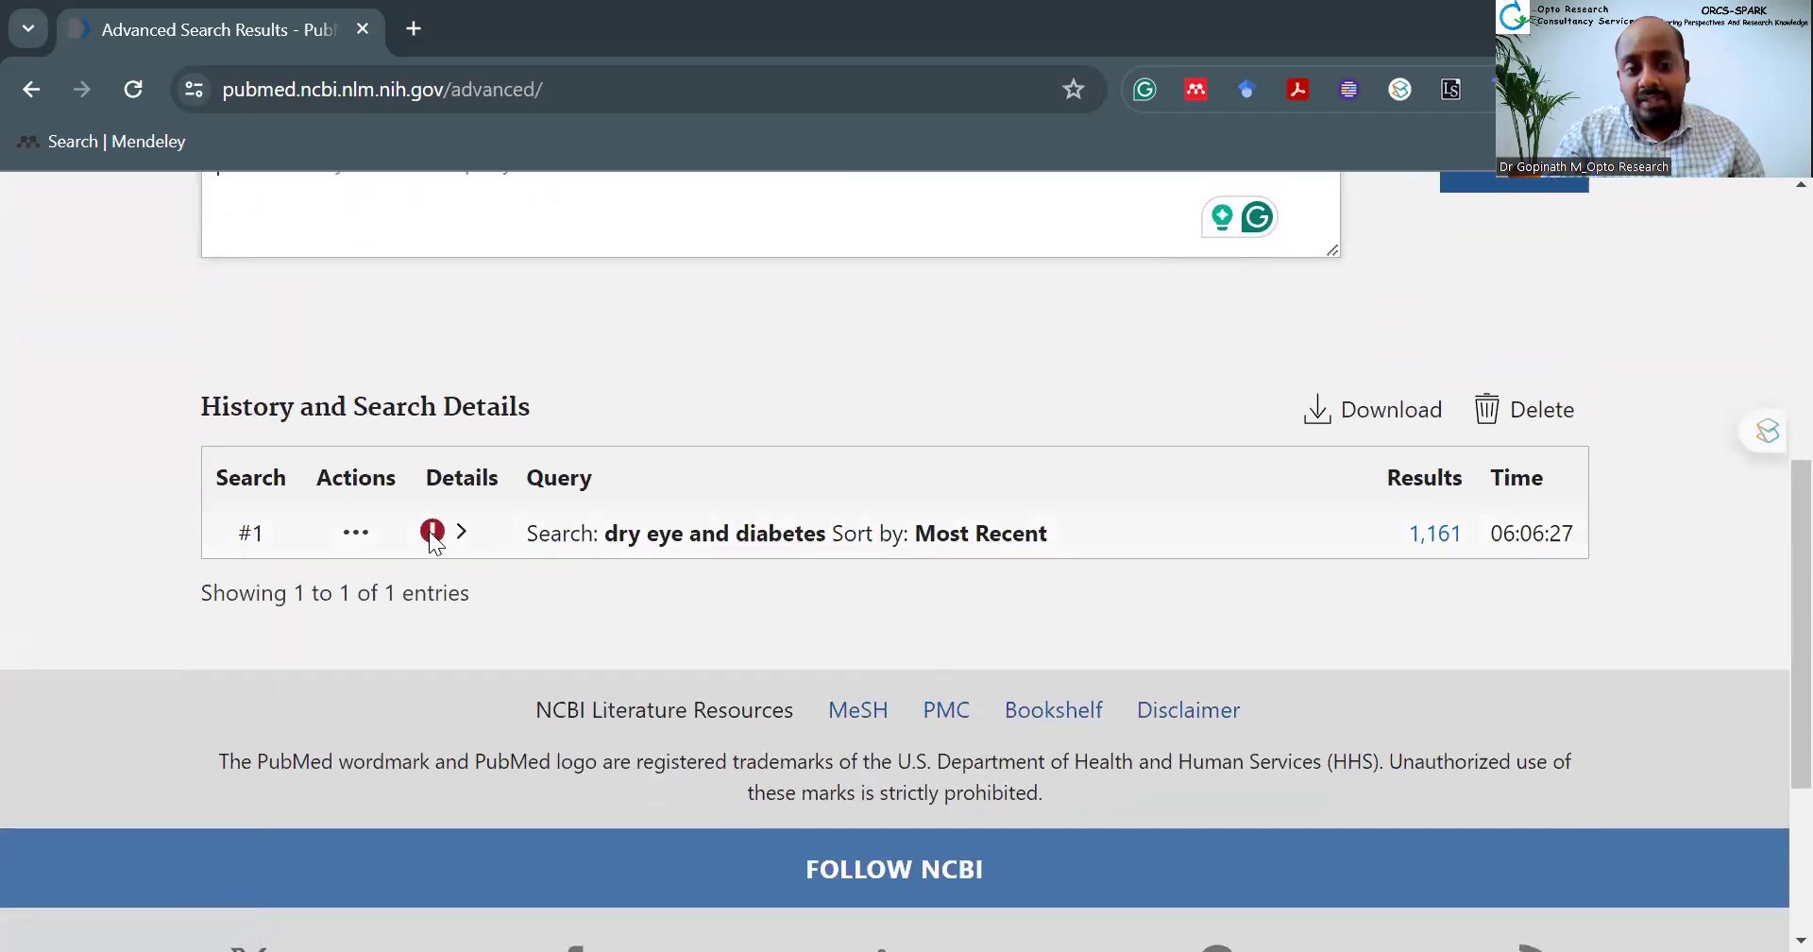
{"action": "left_click", "coordinate": [433, 535]}
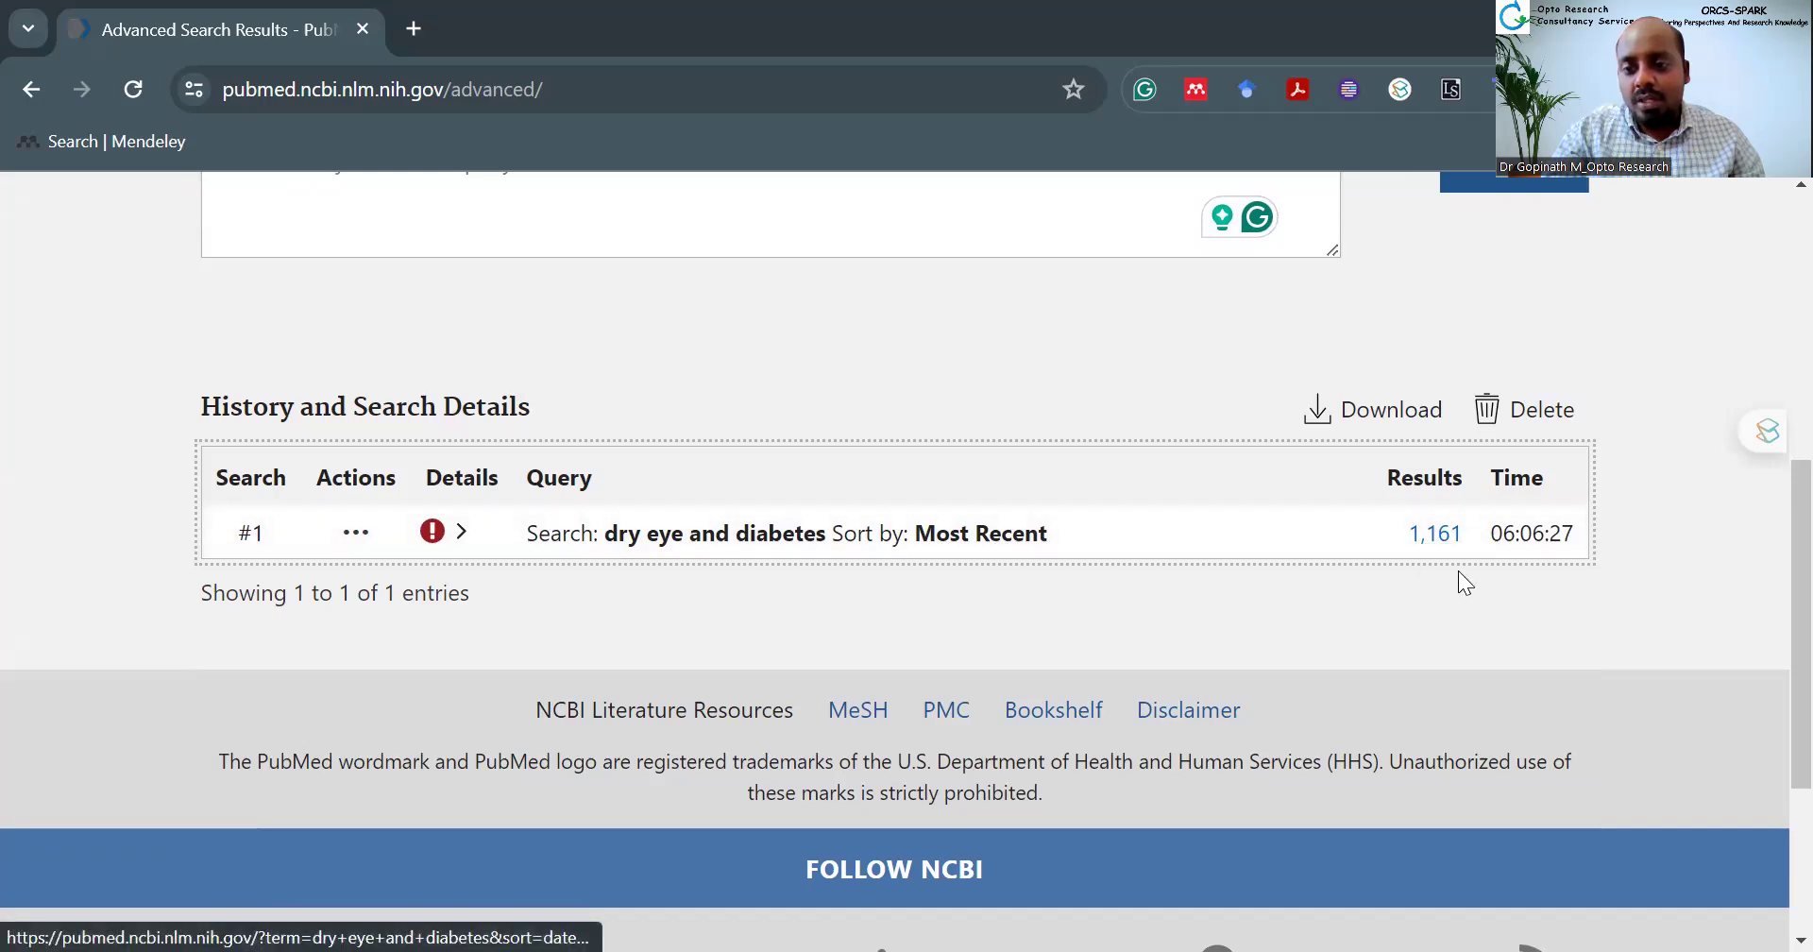
{"action": "left_click", "coordinate": [1376, 425]}
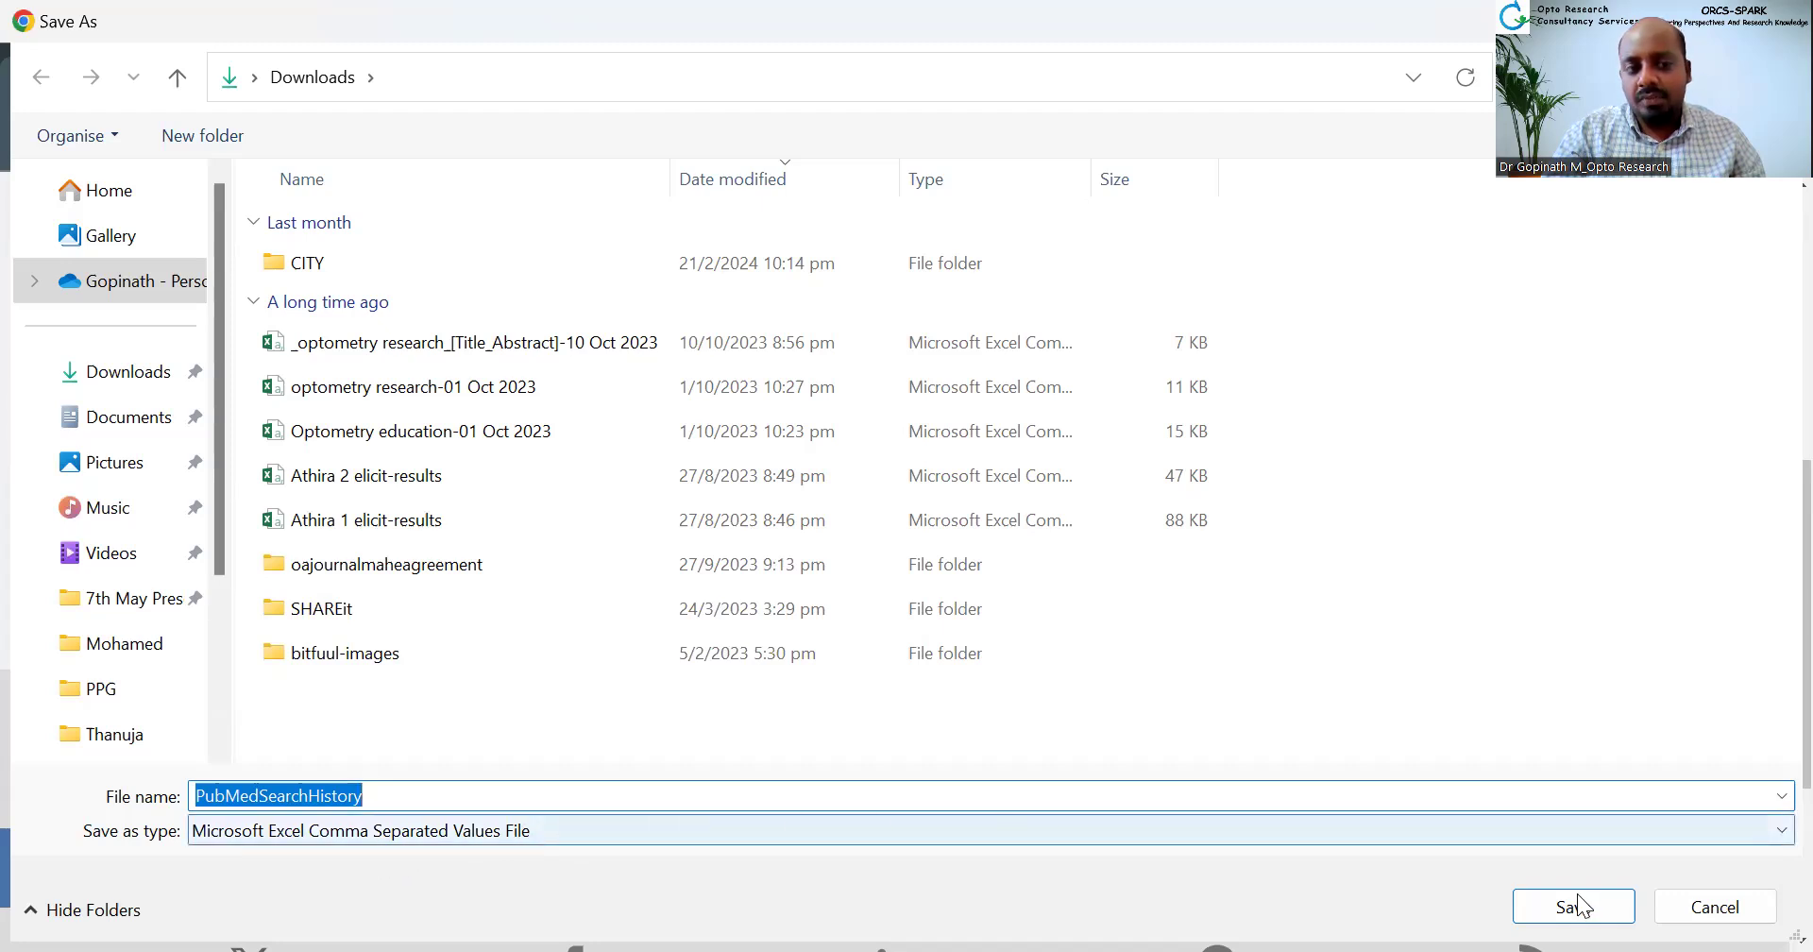
{"action": "left_click", "coordinate": [1719, 908]}
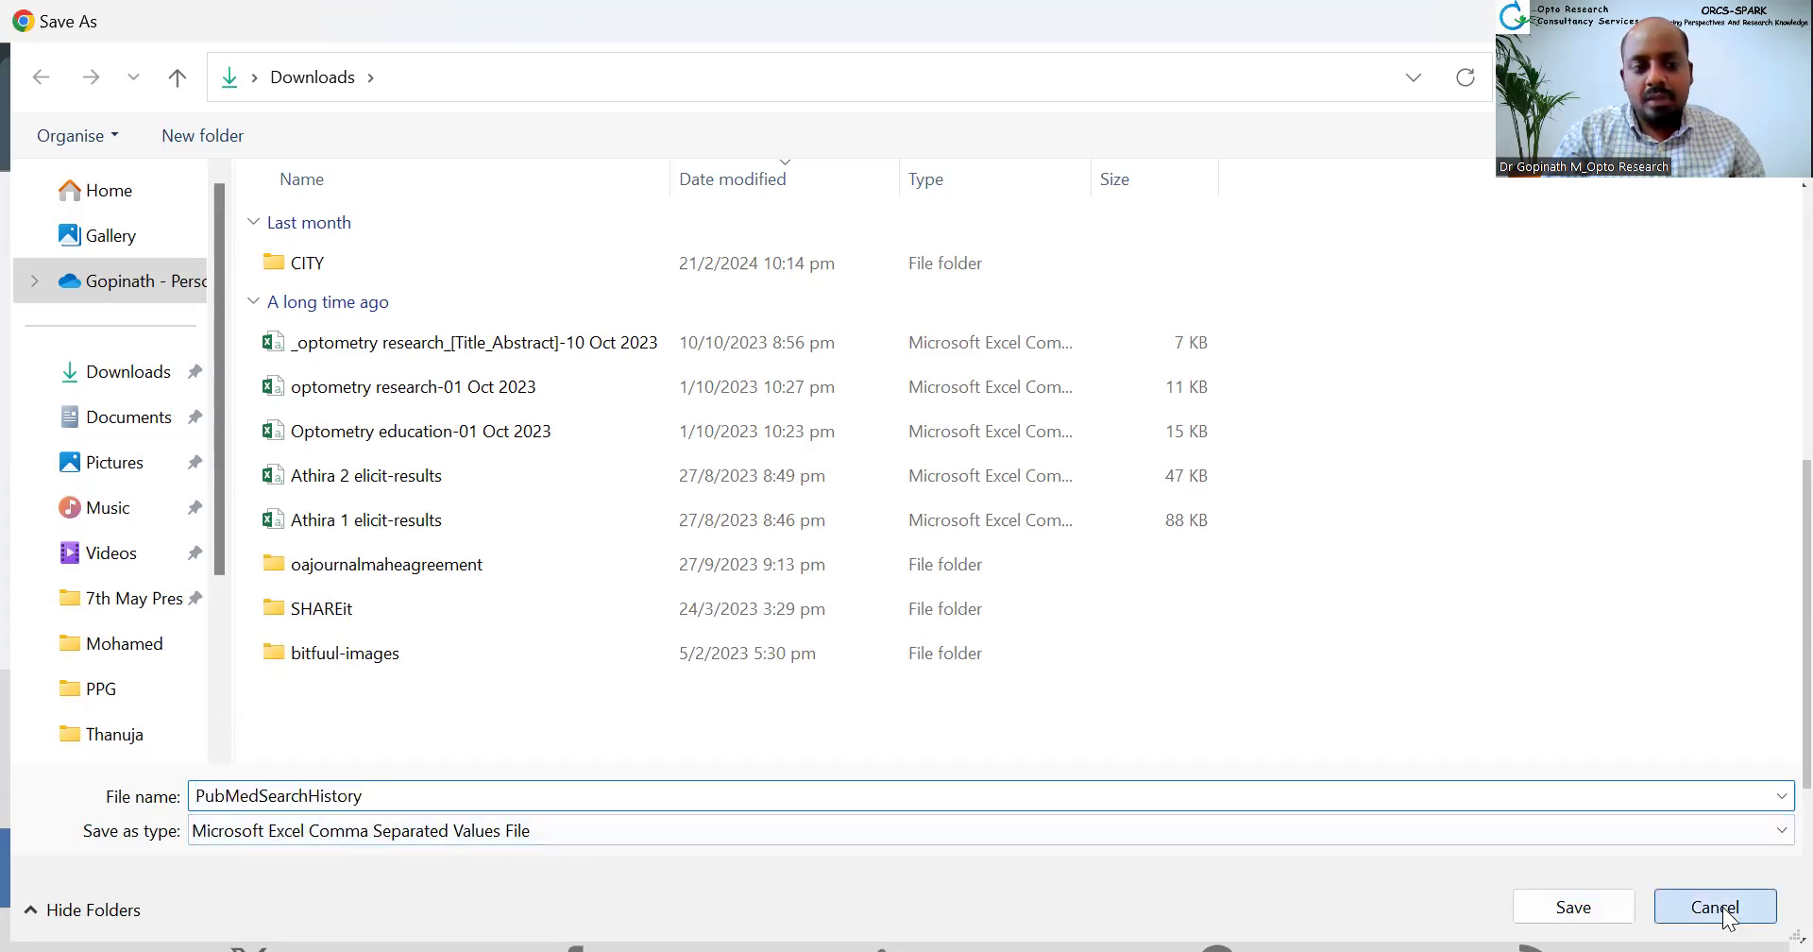
{"action": "scroll", "coordinate": [789, 527], "scroll_direction": "up", "scroll_amount": 5}
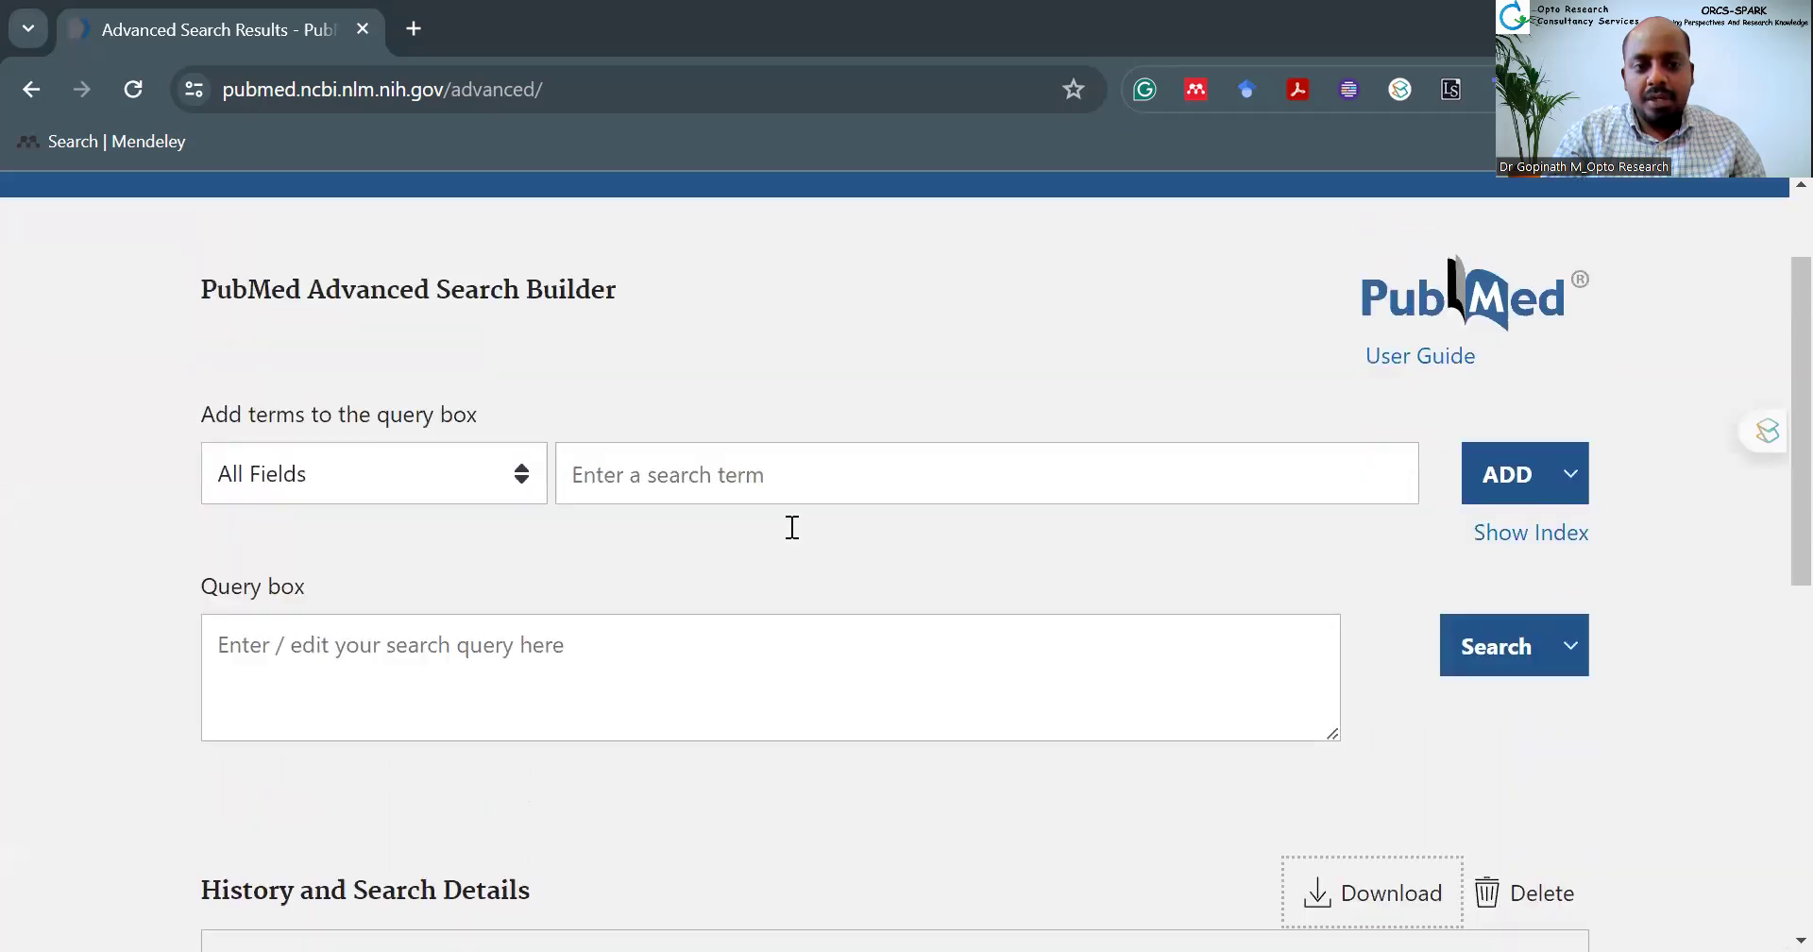
Step: Examine the searchable fields offered for query terms, from Affiliation to Volume, and keep All Fields selected
{"action": "scroll", "coordinate": [792, 527], "scroll_direction": "up", "scroll_amount": 2}
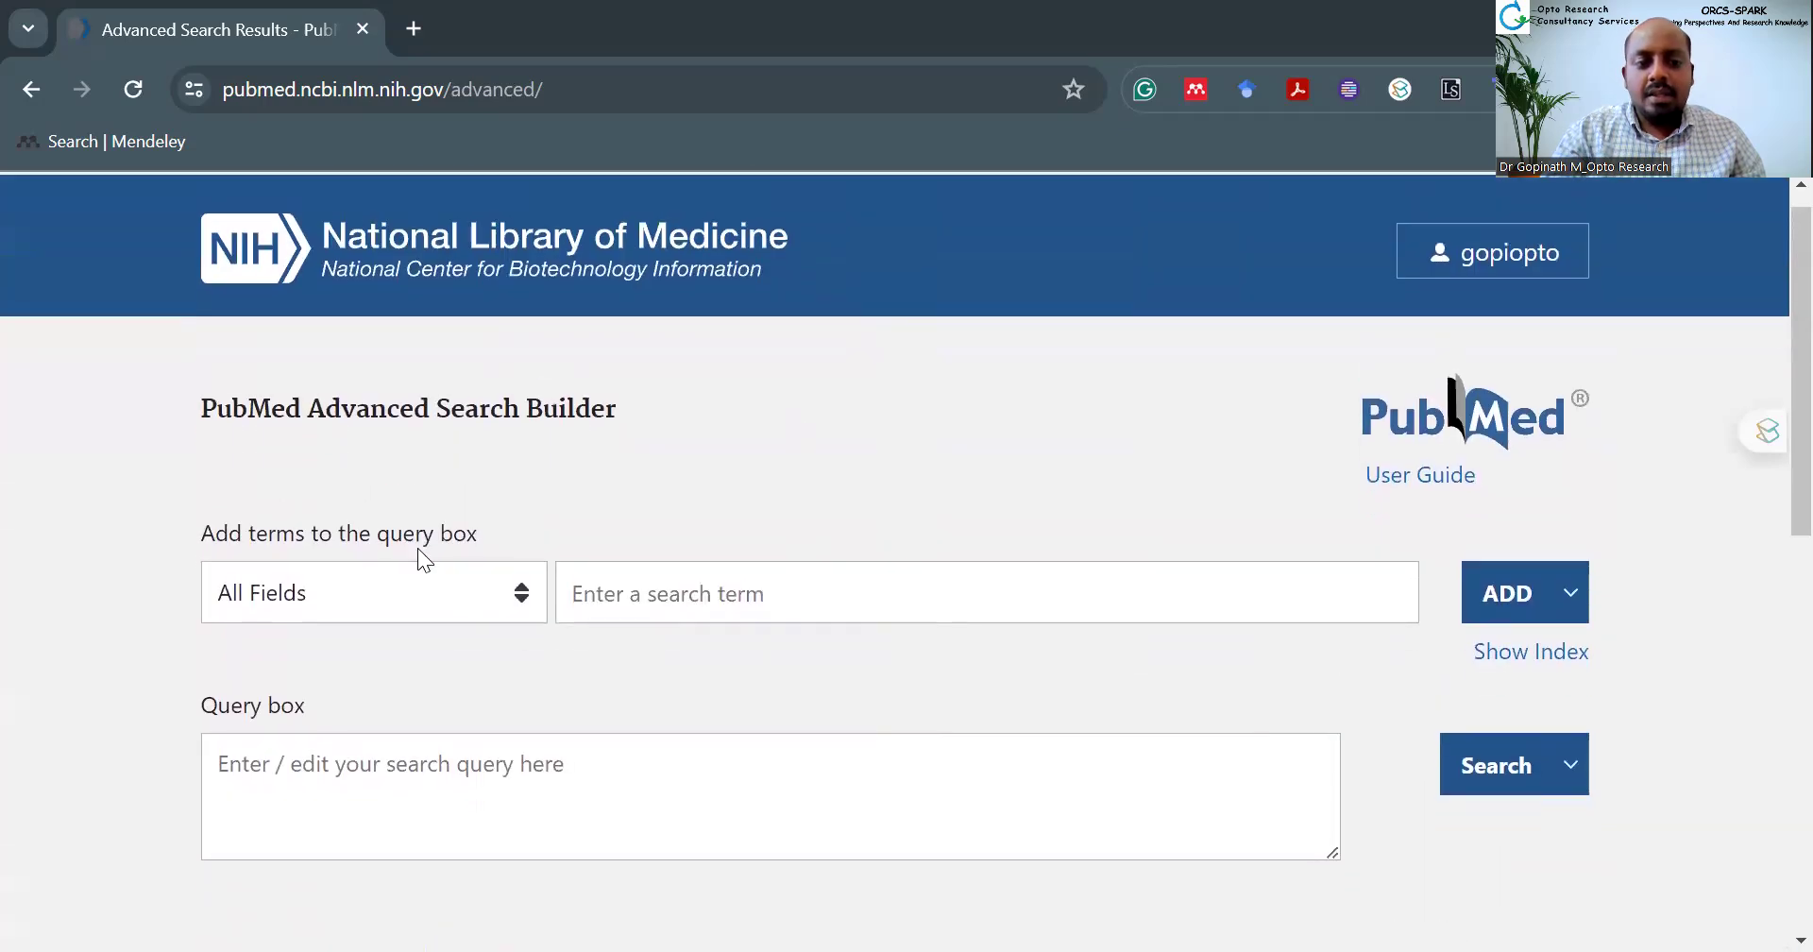
{"action": "left_click", "coordinate": [423, 593]}
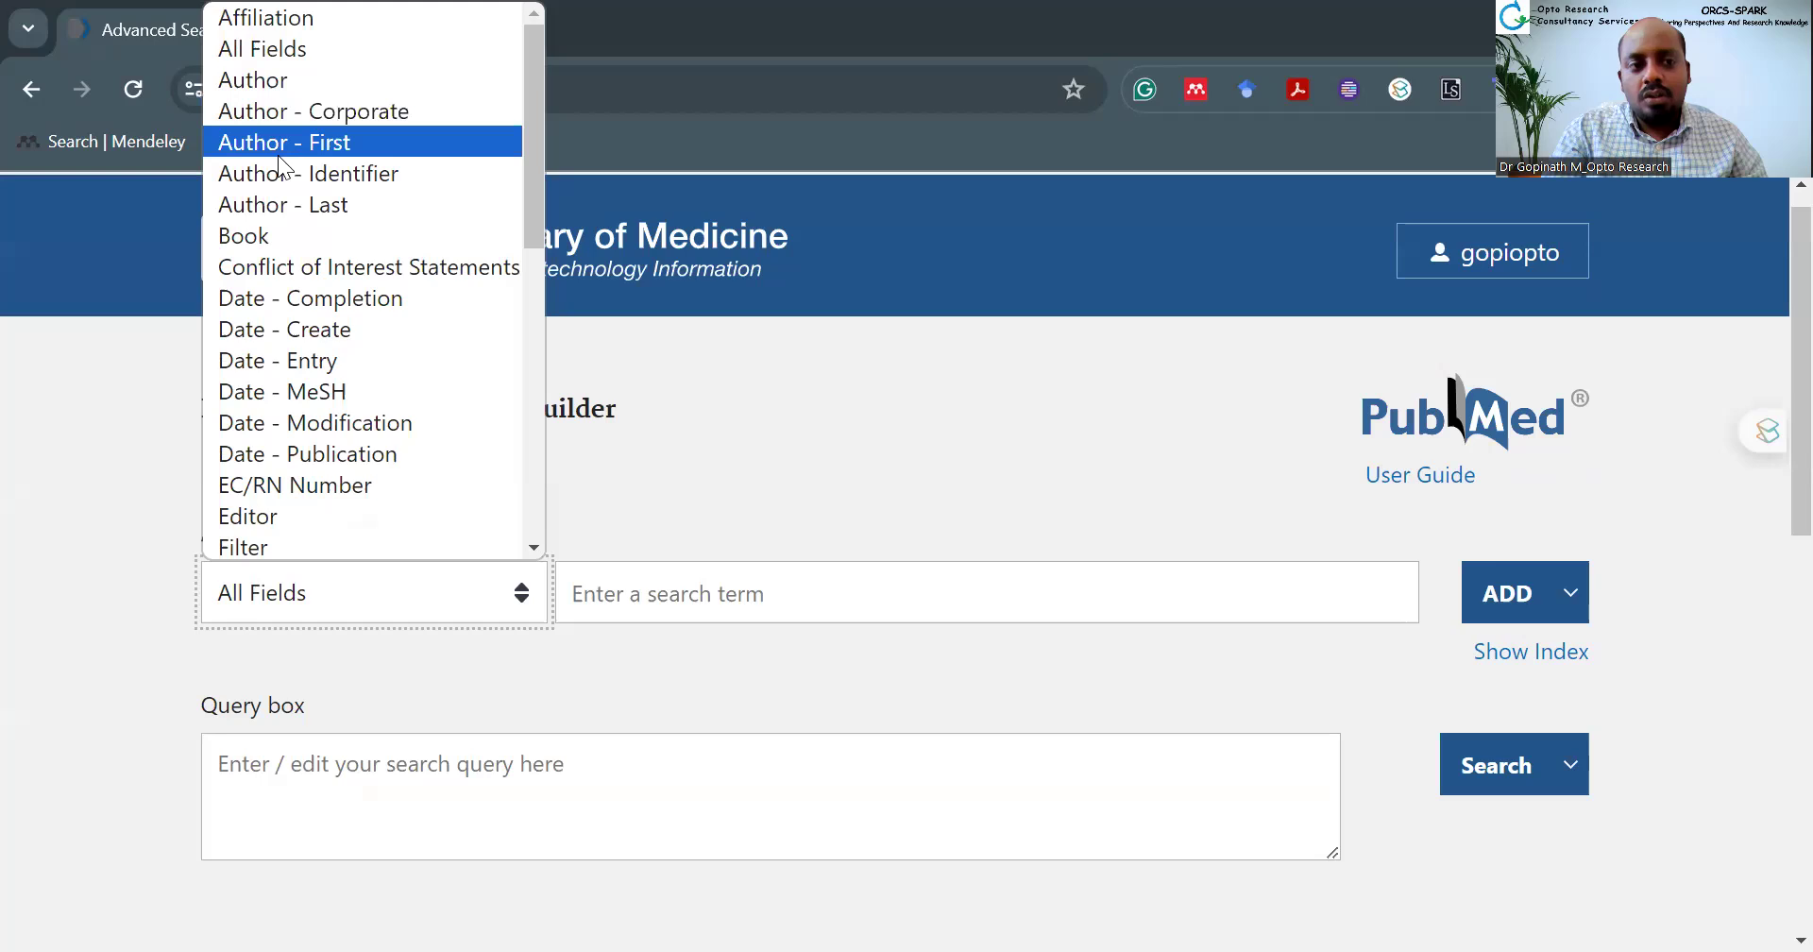
{"action": "scroll", "coordinate": [312, 228], "scroll_direction": "down", "scroll_amount": 1}
{"action": "scroll", "coordinate": [311, 228], "scroll_direction": "up", "scroll_amount": 1}
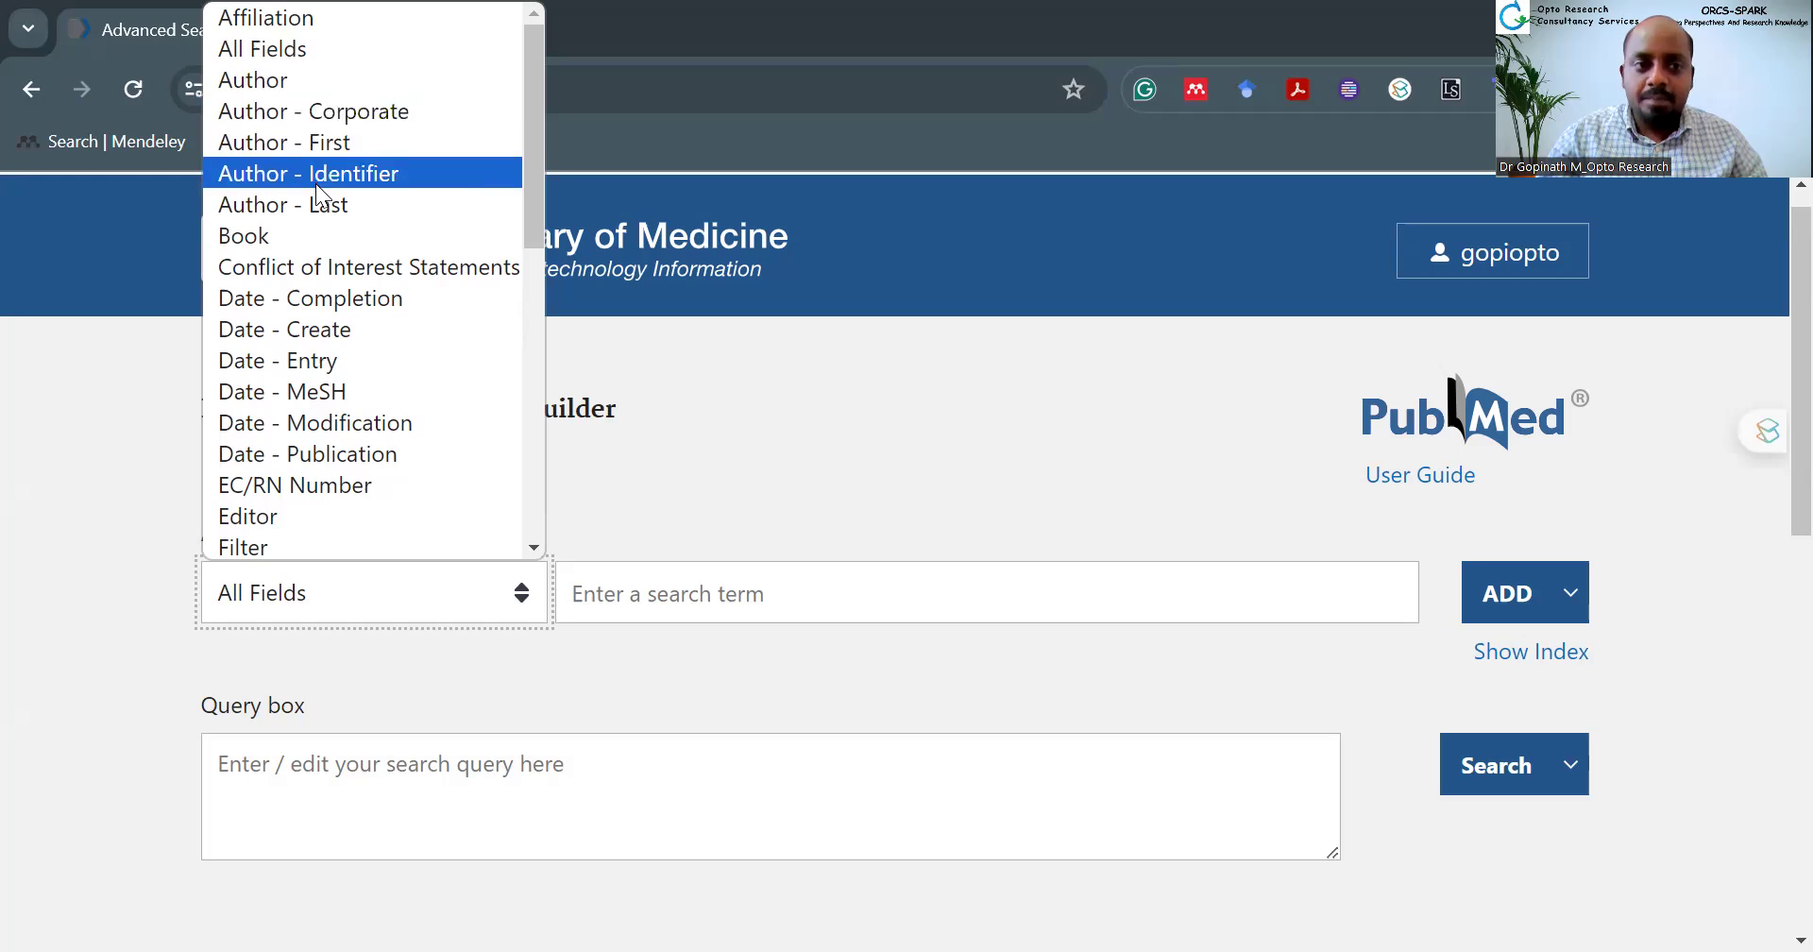
{"action": "scroll", "coordinate": [315, 184], "scroll_direction": "down", "scroll_amount": 1}
{"action": "scroll", "coordinate": [326, 236], "scroll_direction": "down", "scroll_amount": 1}
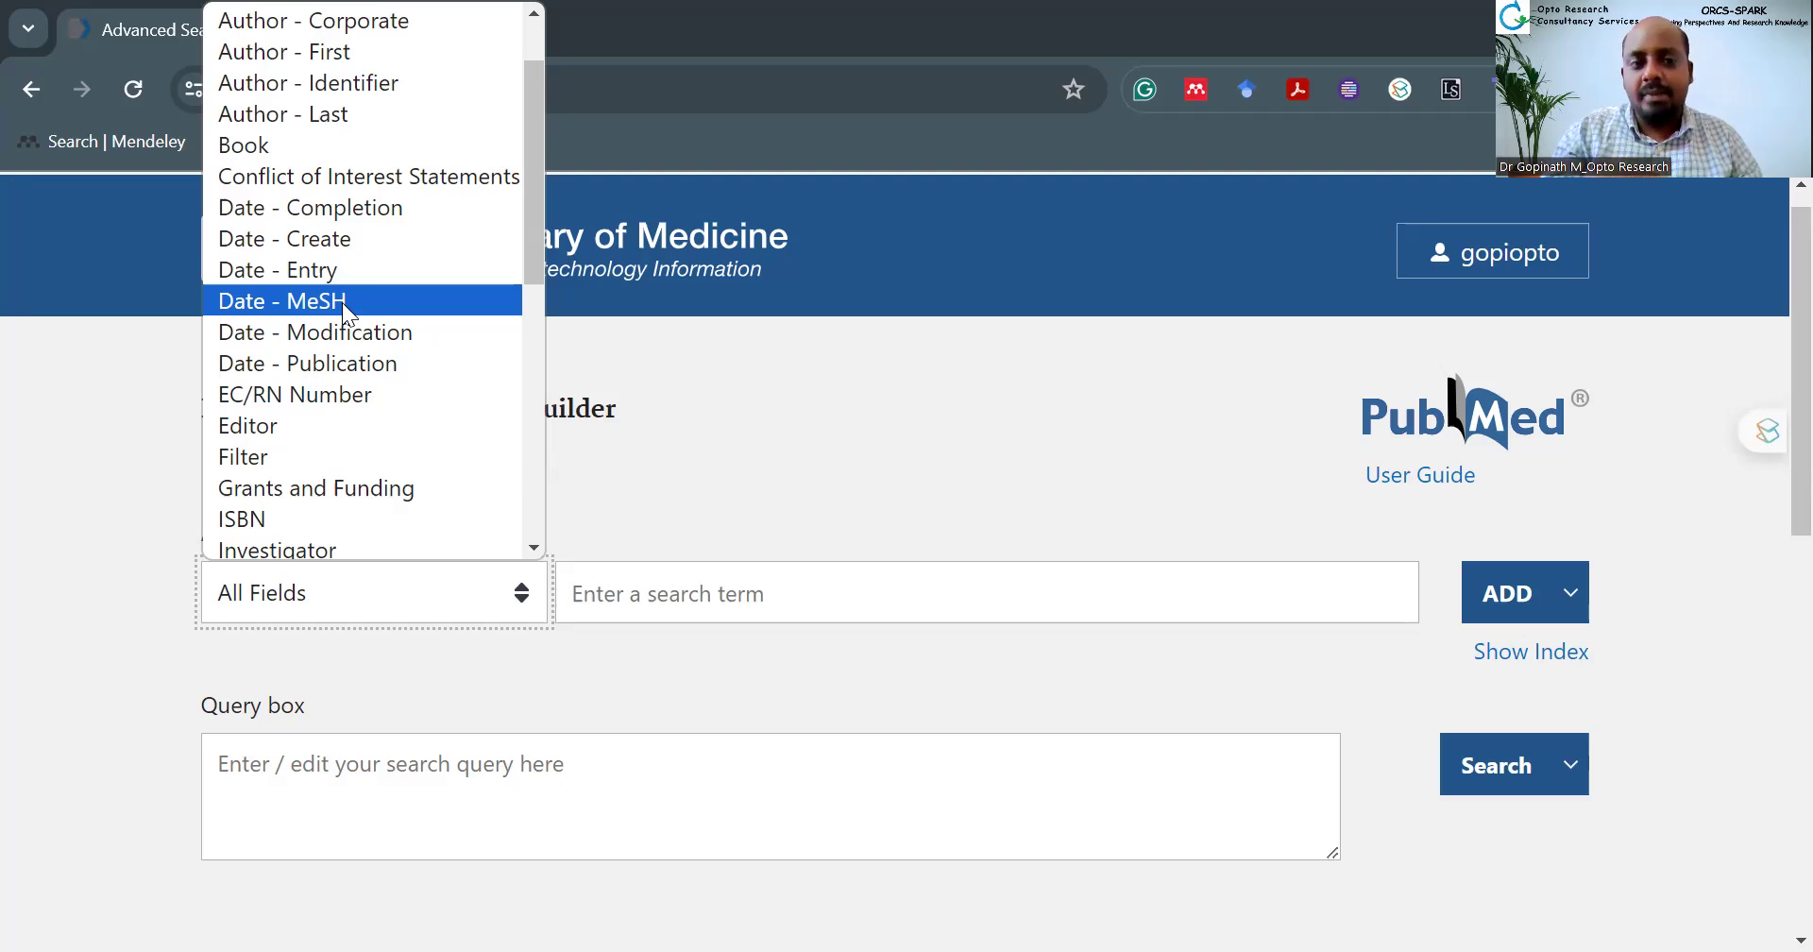
{"action": "scroll", "coordinate": [351, 374], "scroll_direction": "down", "scroll_amount": 1}
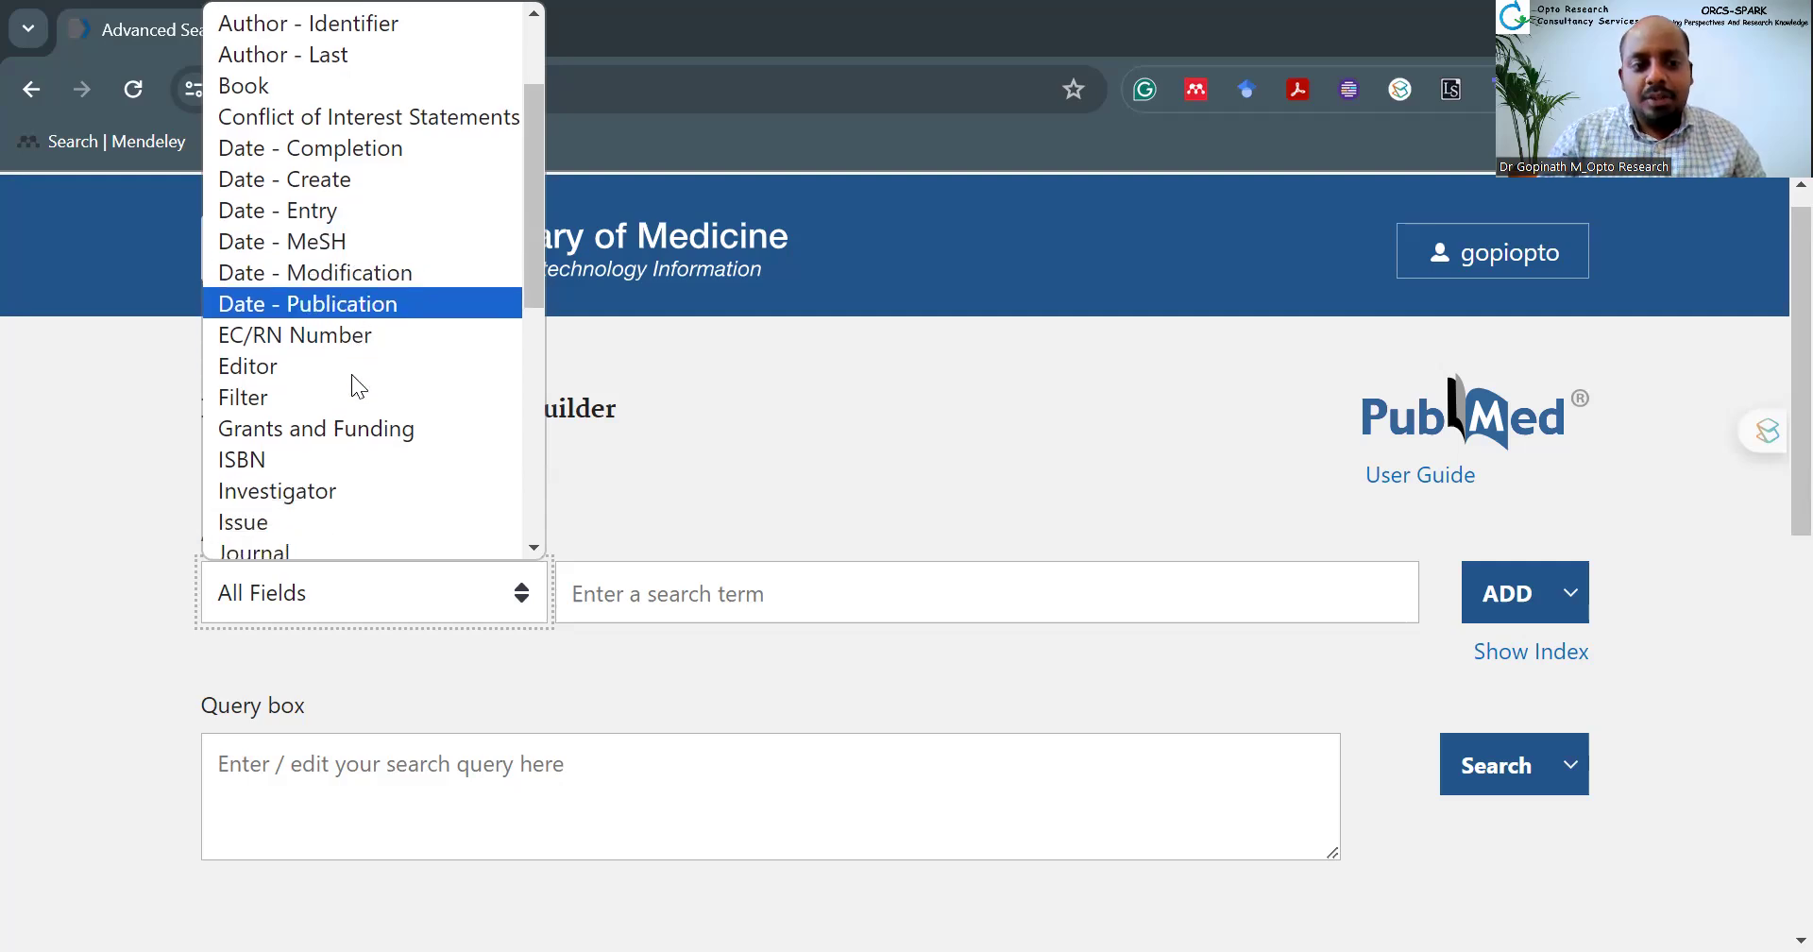
{"action": "scroll", "coordinate": [349, 294], "scroll_direction": "down", "scroll_amount": 3}
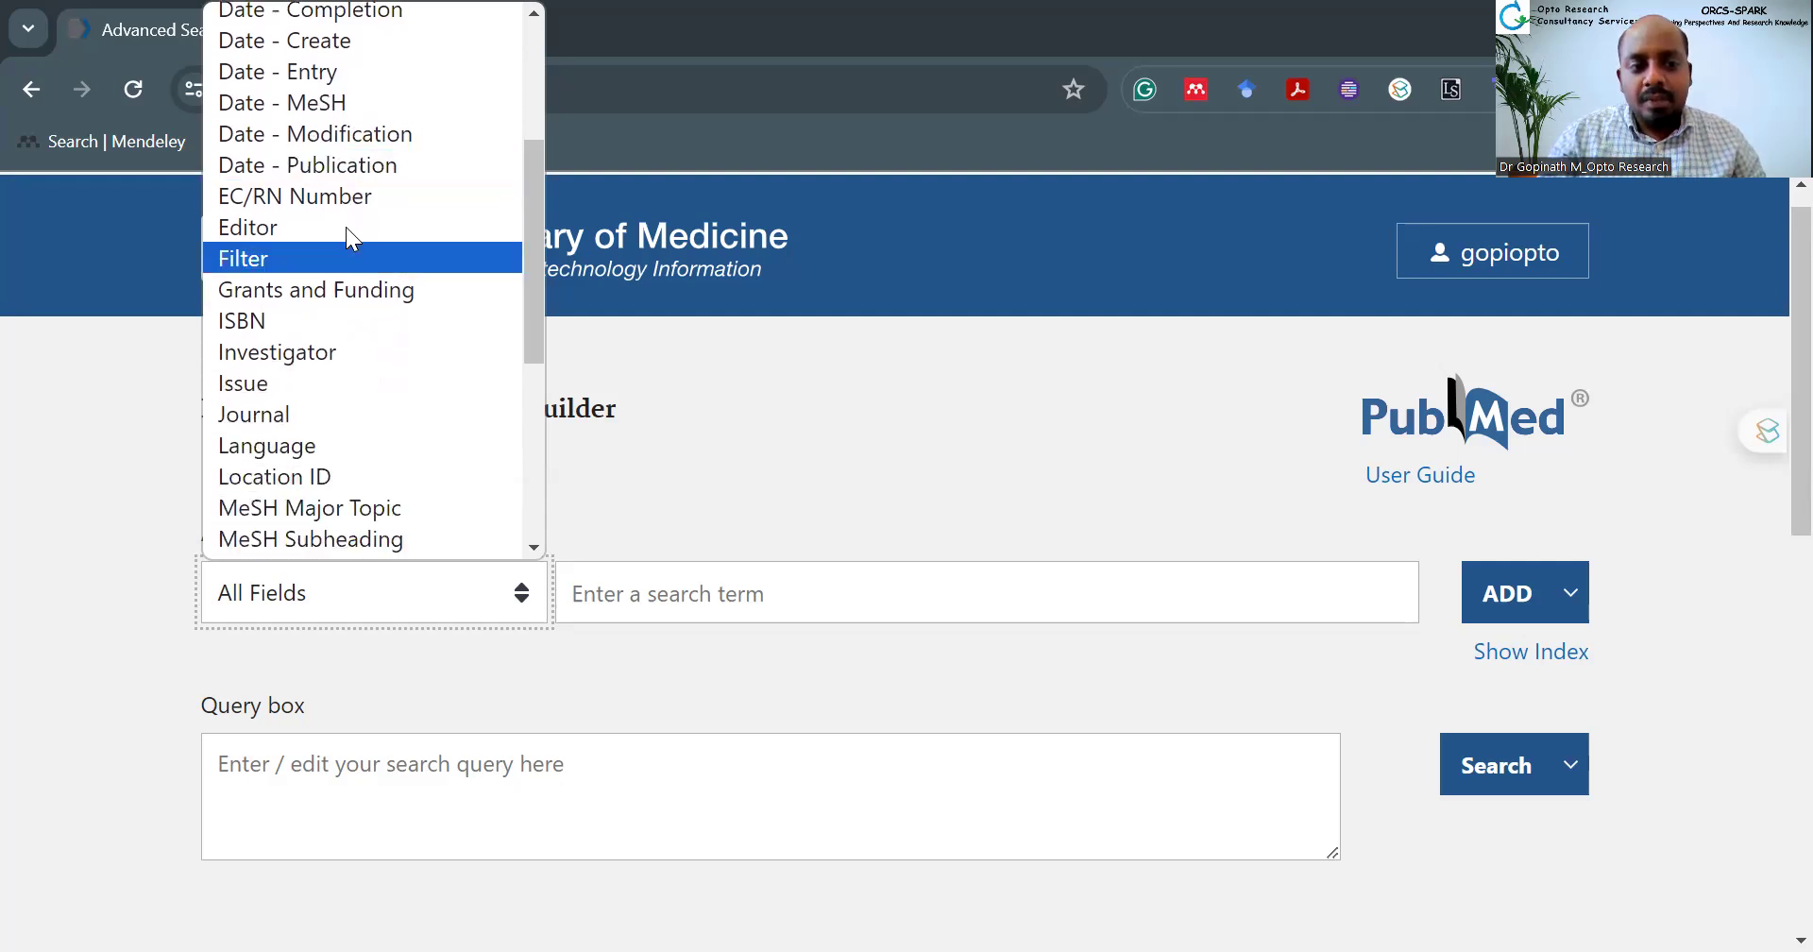
{"action": "scroll", "coordinate": [361, 304], "scroll_direction": "down", "scroll_amount": 5}
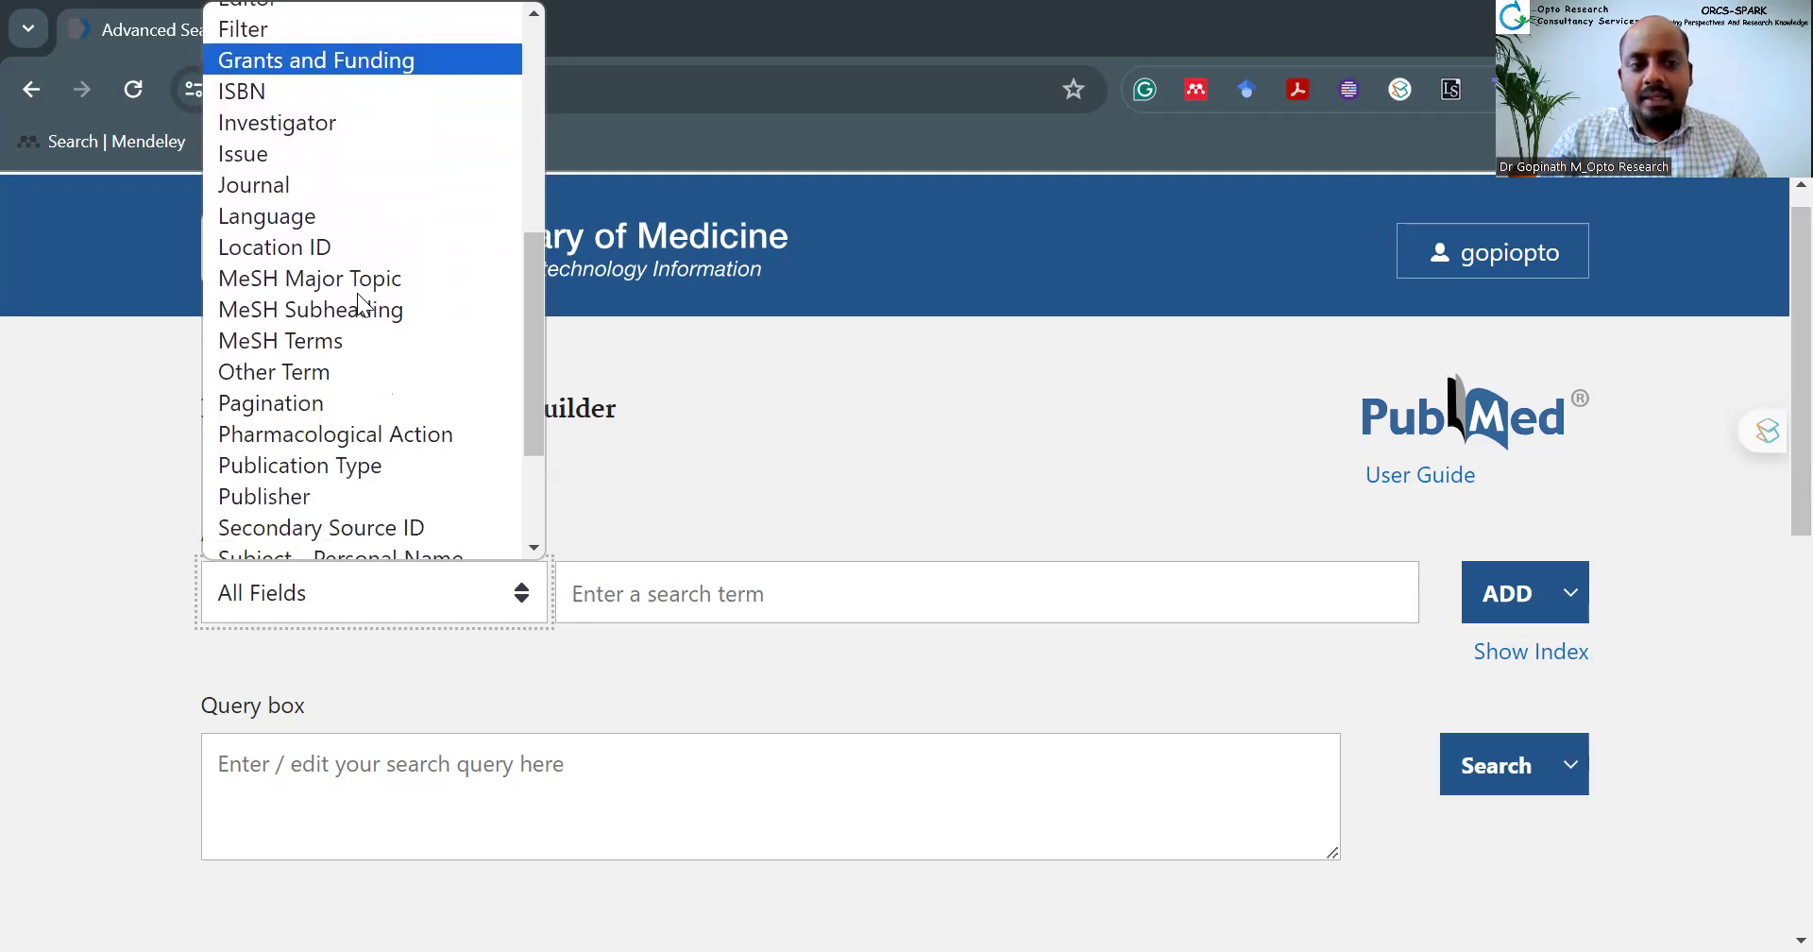
{"action": "scroll", "coordinate": [364, 304], "scroll_direction": "down", "scroll_amount": 1}
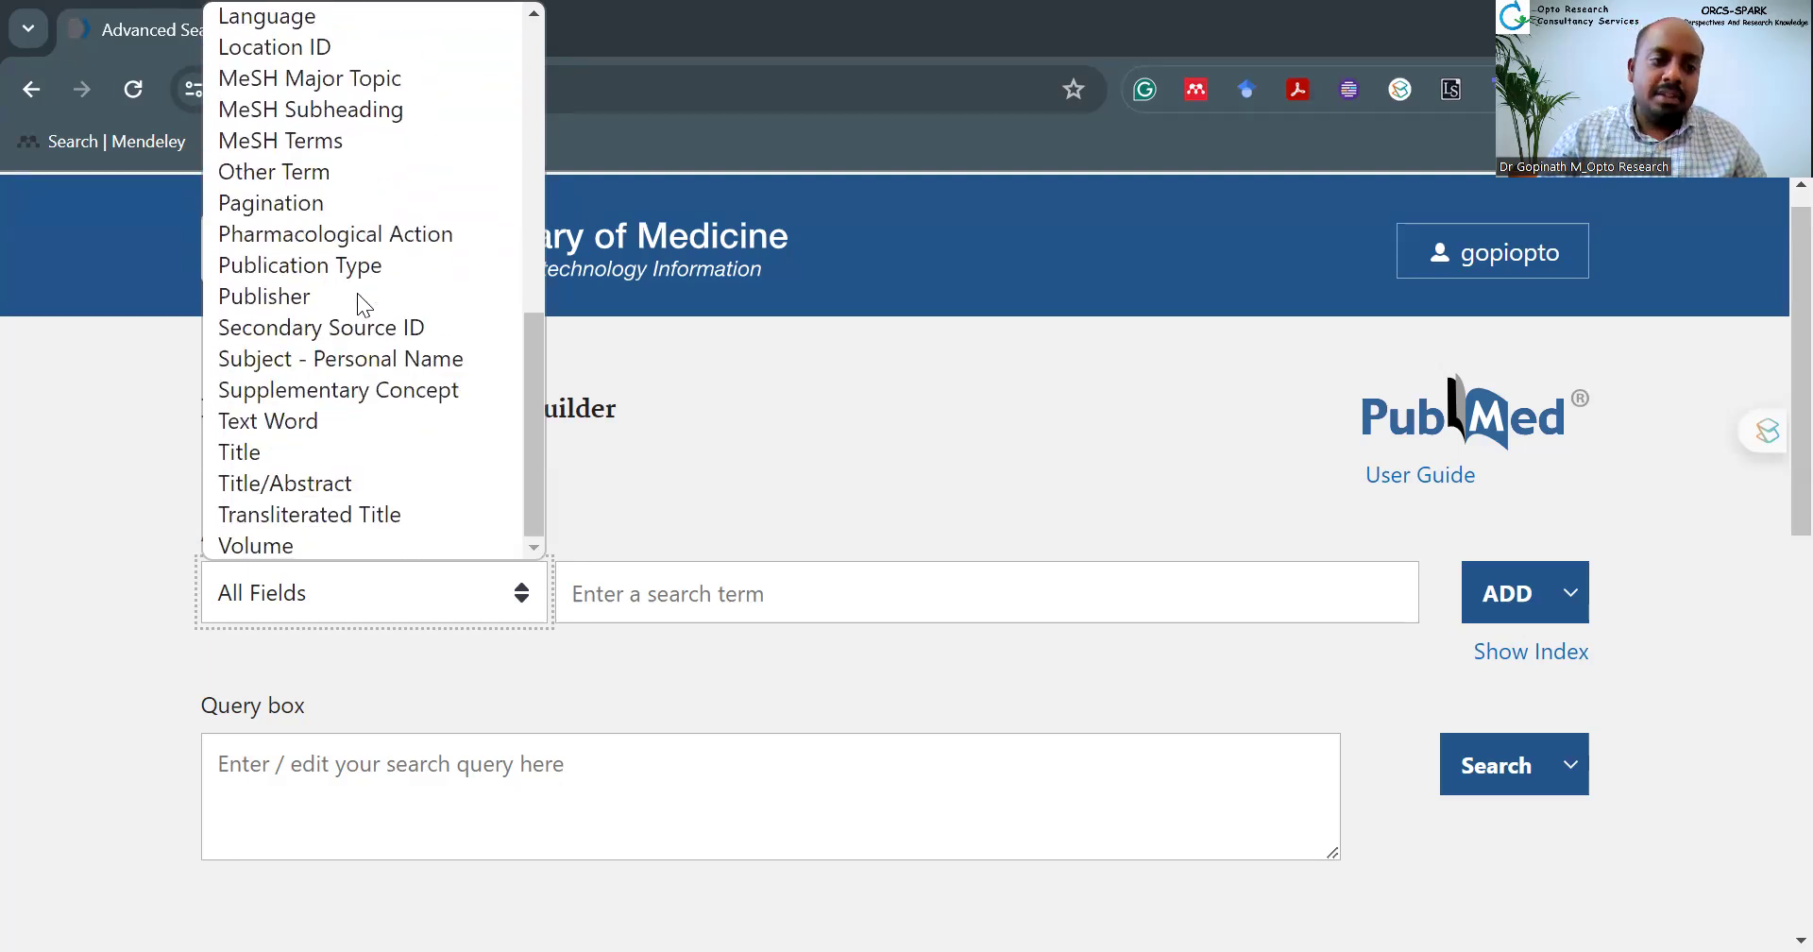
{"action": "scroll", "coordinate": [384, 477], "scroll_direction": "up", "scroll_amount": 8}
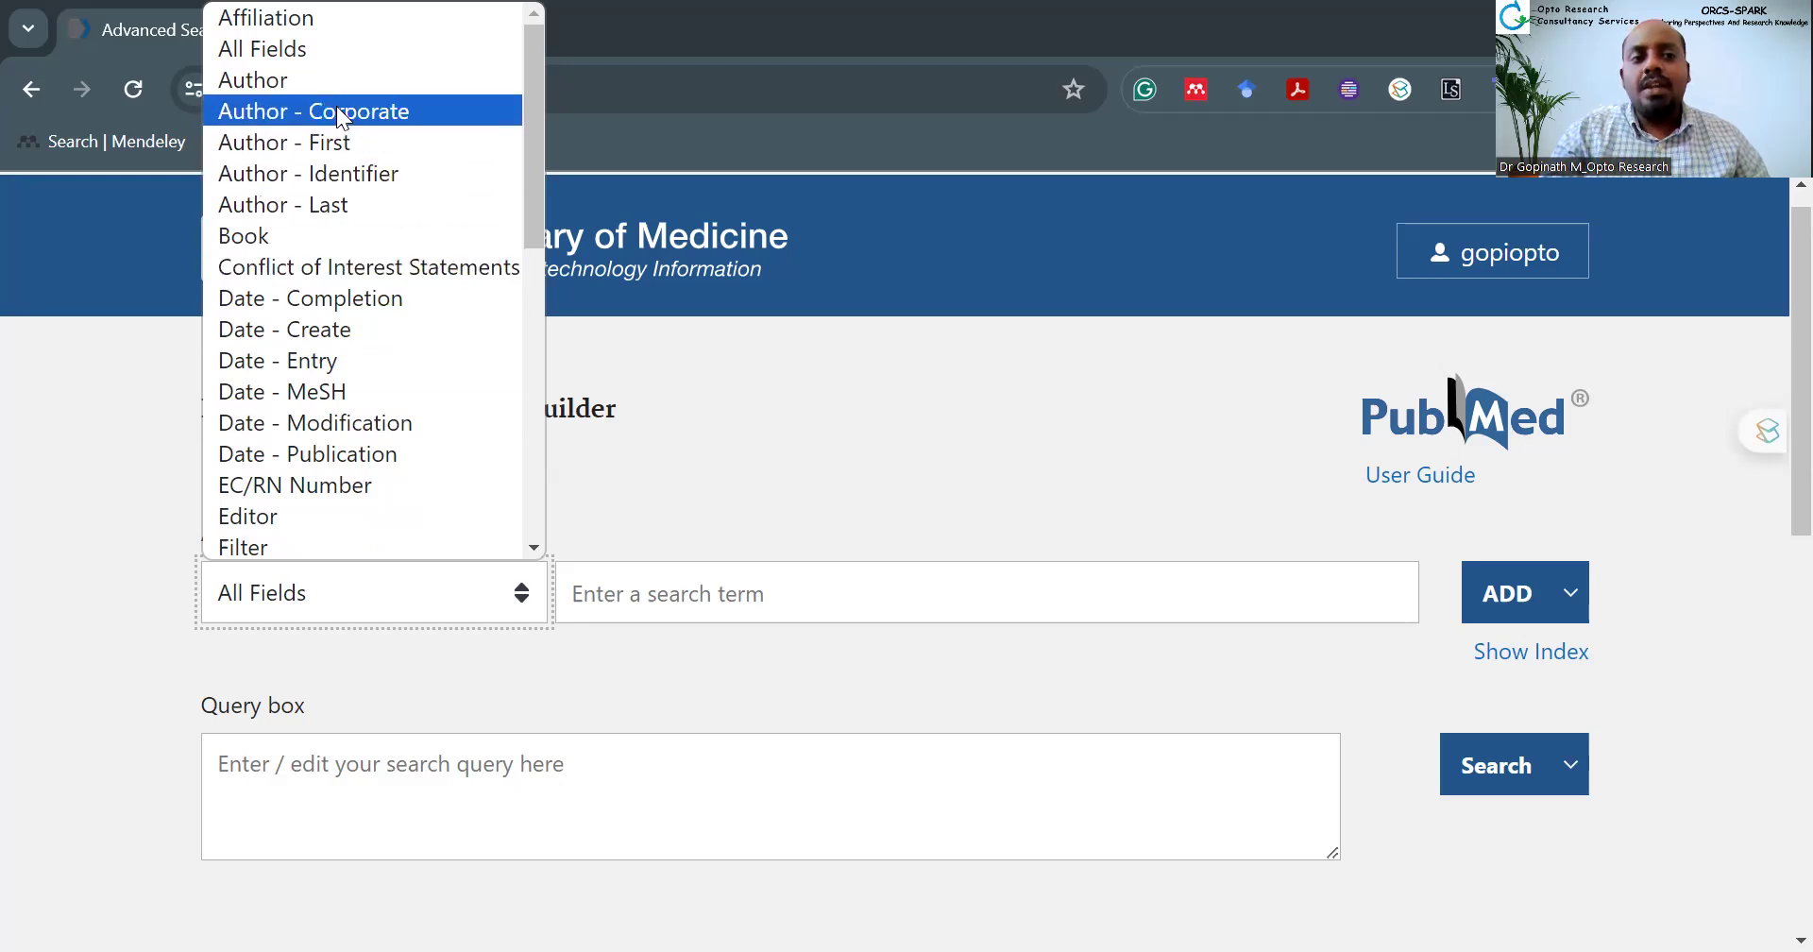
{"action": "left_click", "coordinate": [359, 47]}
{"action": "left_click", "coordinate": [652, 574]}
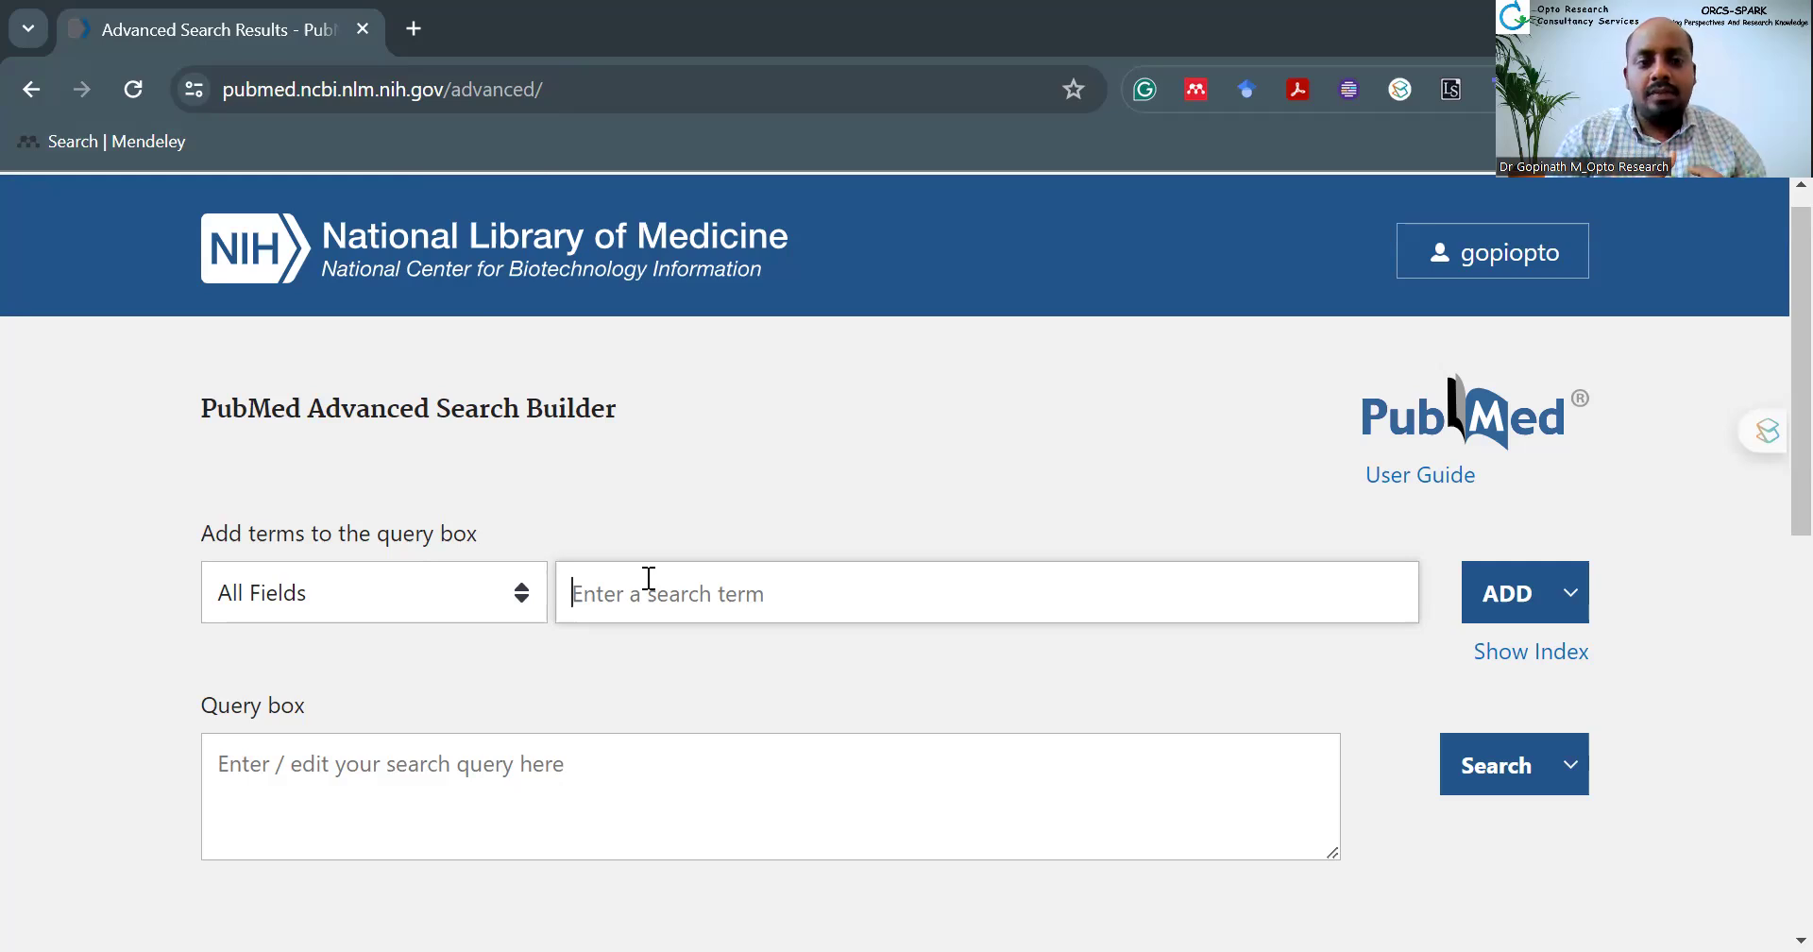
Step: Look up "dry eye" in the index under All Fields and add the exact entry to the query box
{"action": "left_click", "coordinate": [436, 597]}
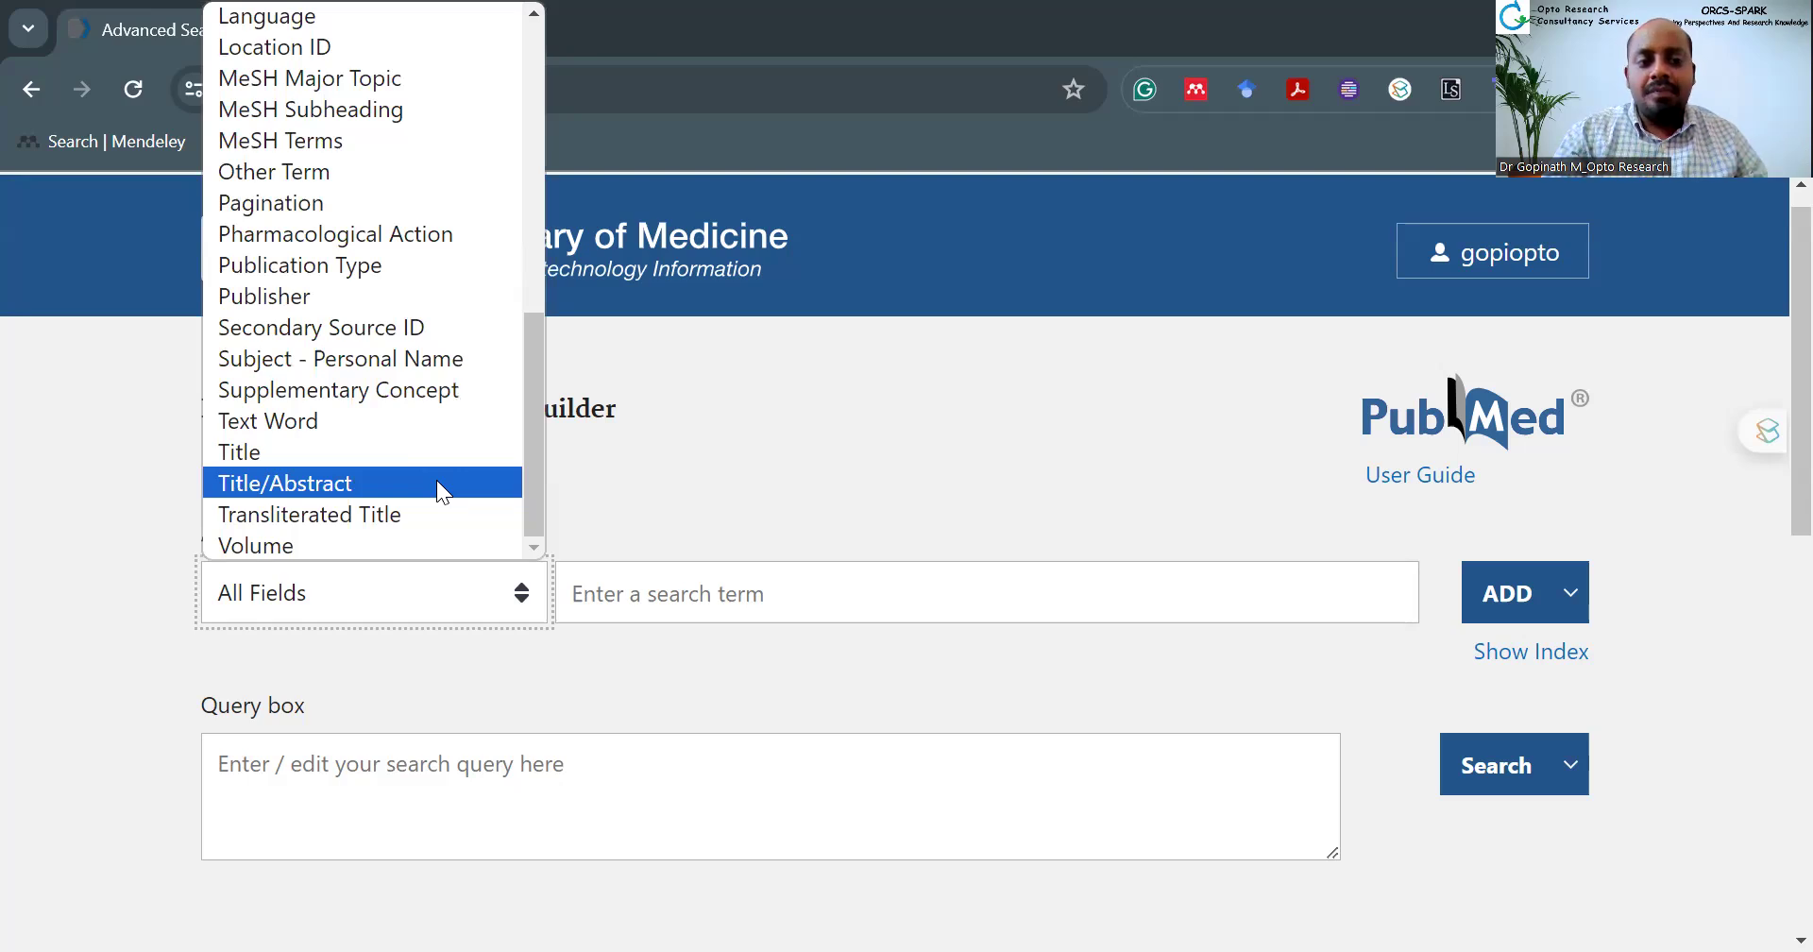
{"action": "scroll", "coordinate": [437, 480], "scroll_direction": "up", "scroll_amount": 10}
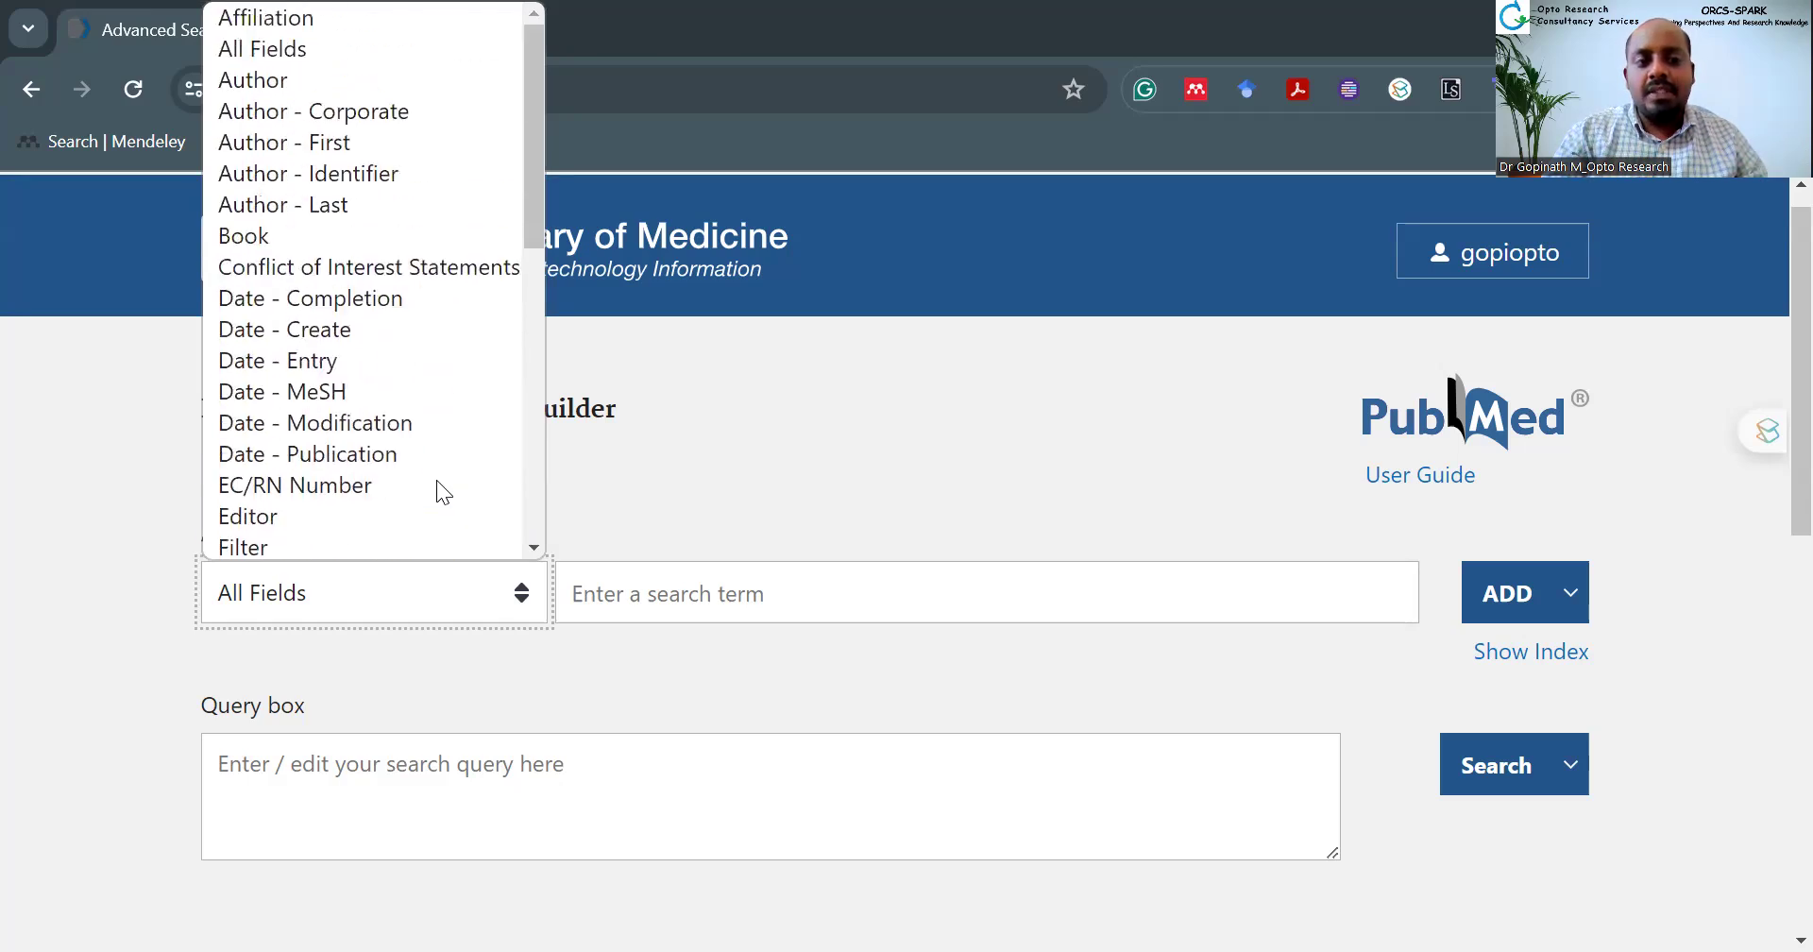
{"action": "left_click", "coordinate": [361, 53]}
{"action": "left_click", "coordinate": [654, 578]}
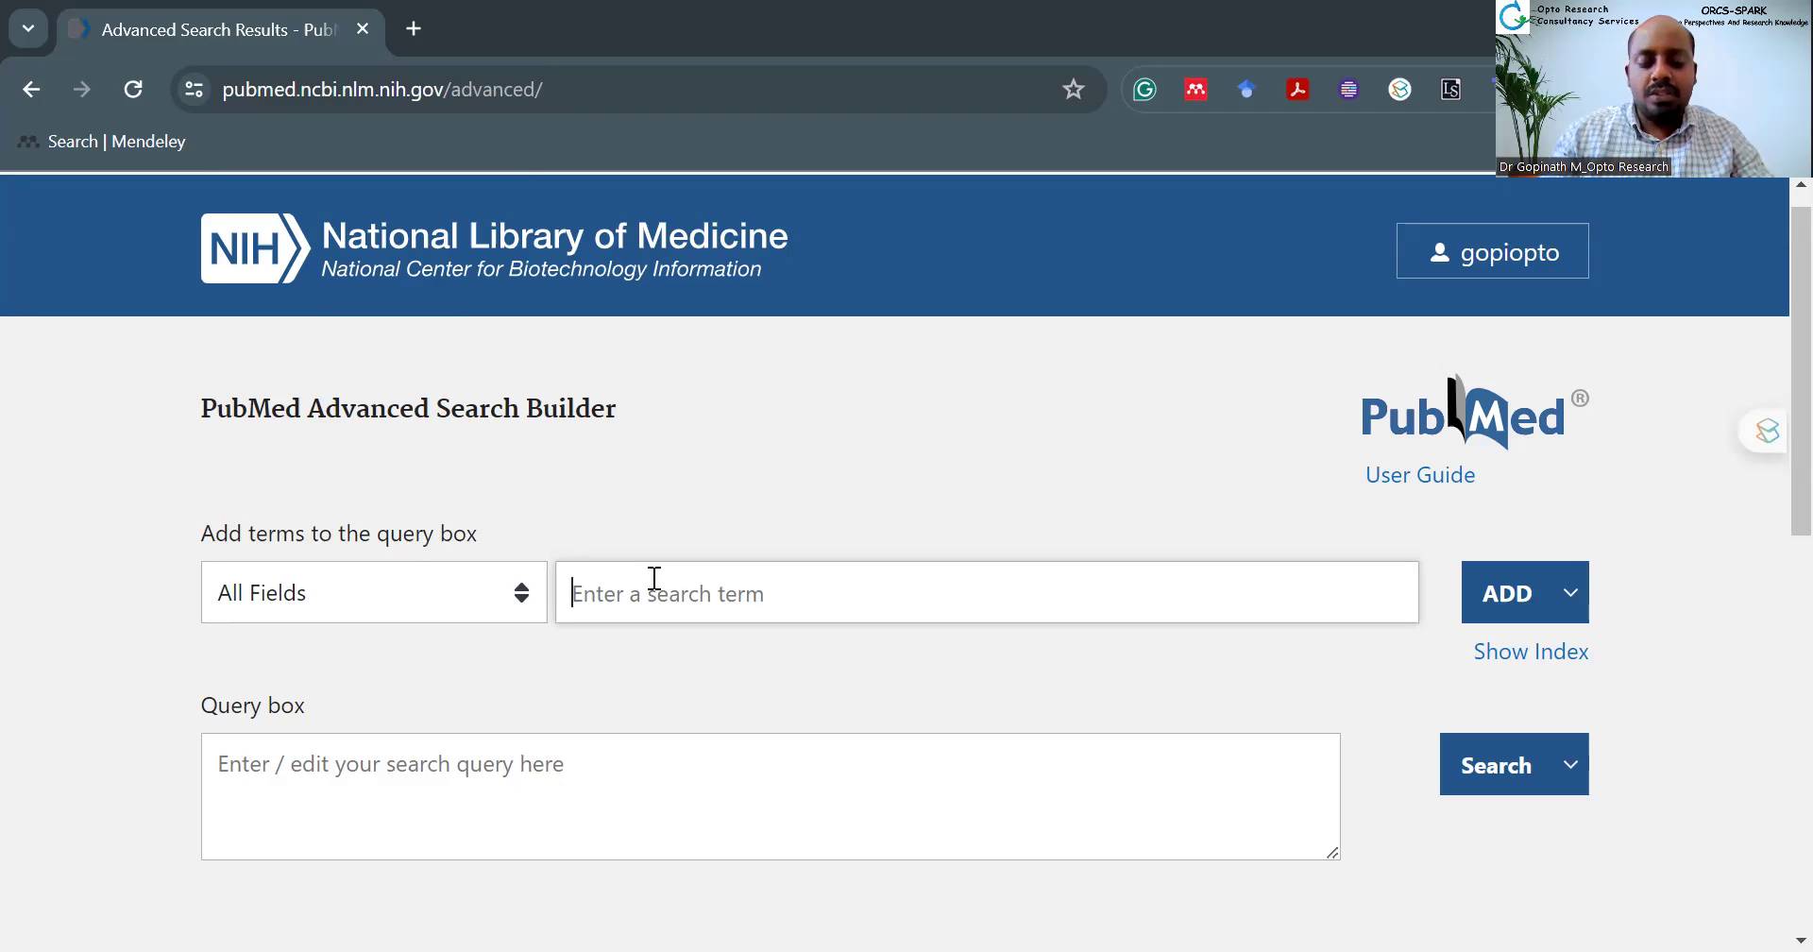
{"action": "type", "text": "d"}
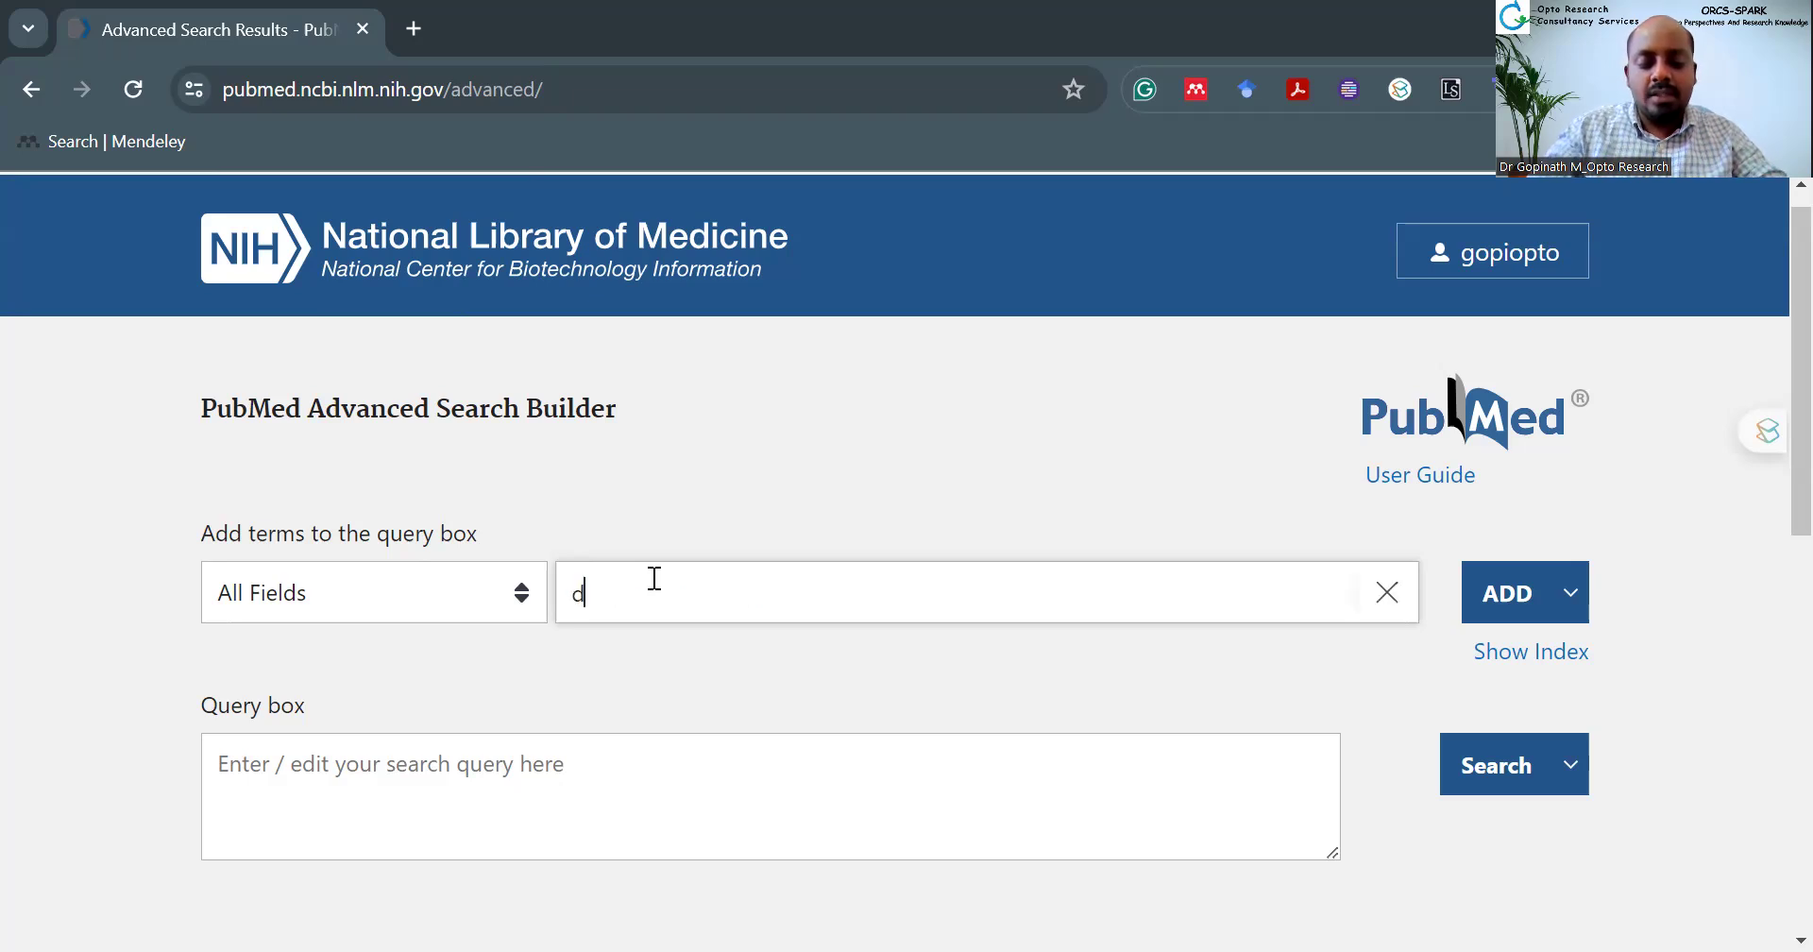
{"action": "type", "text": "ry eye"}
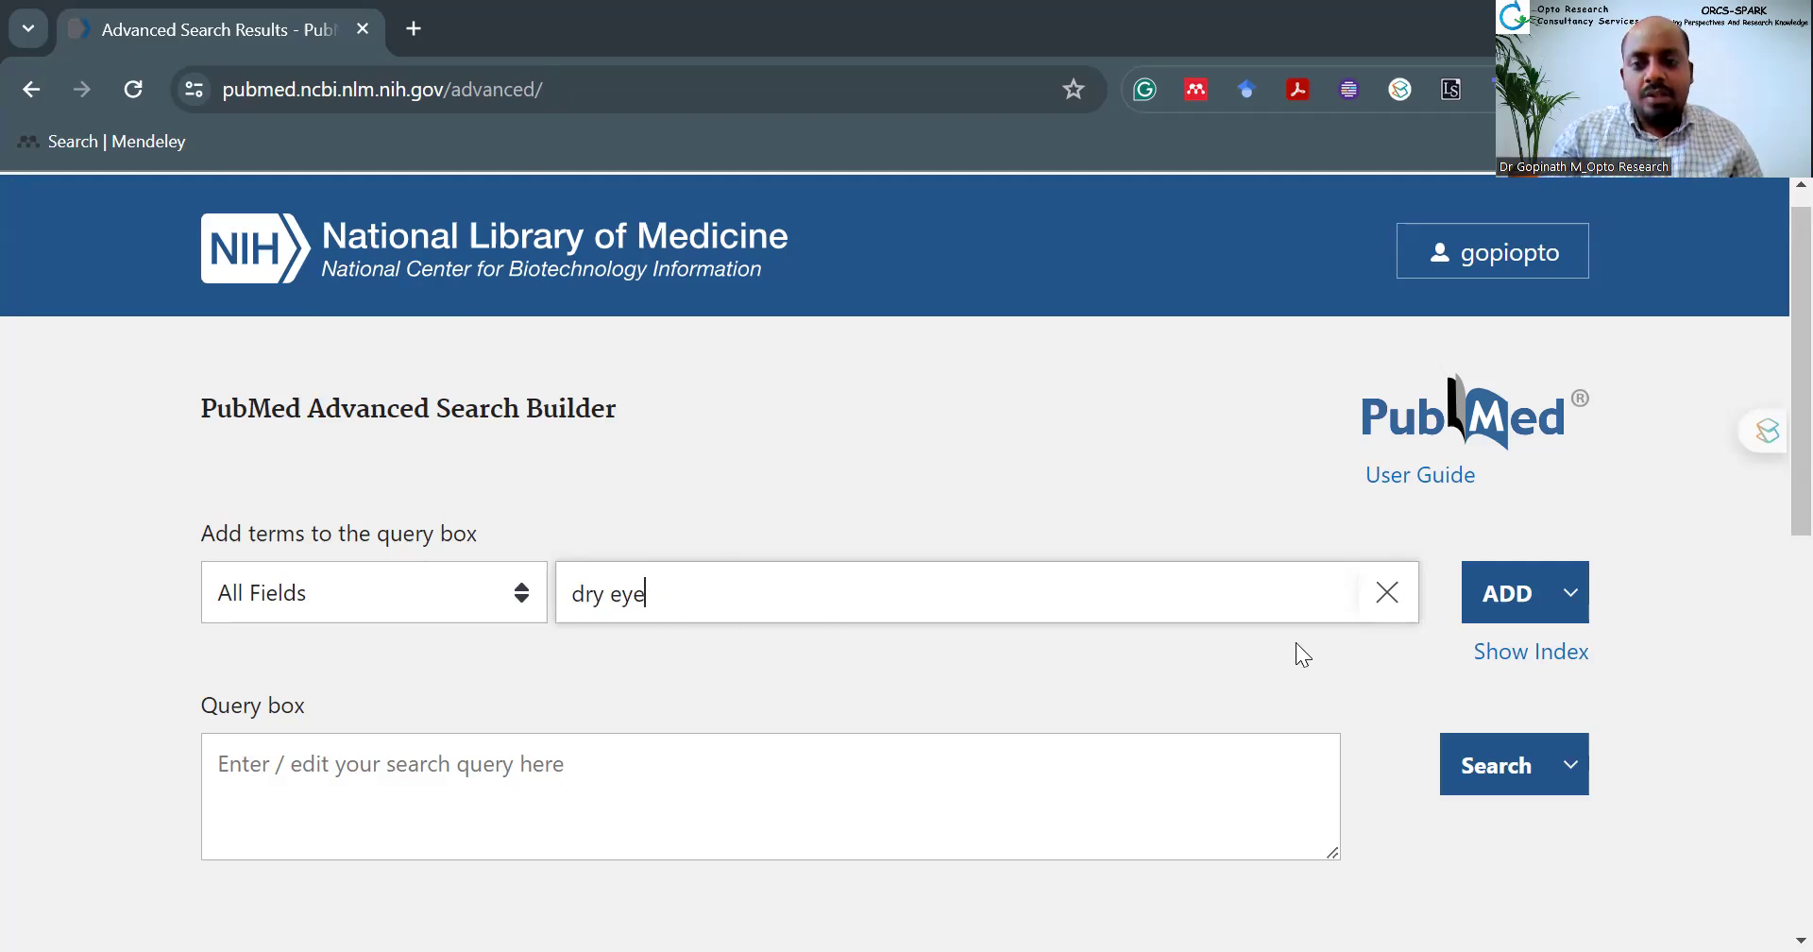
{"action": "left_click", "coordinate": [1498, 666]}
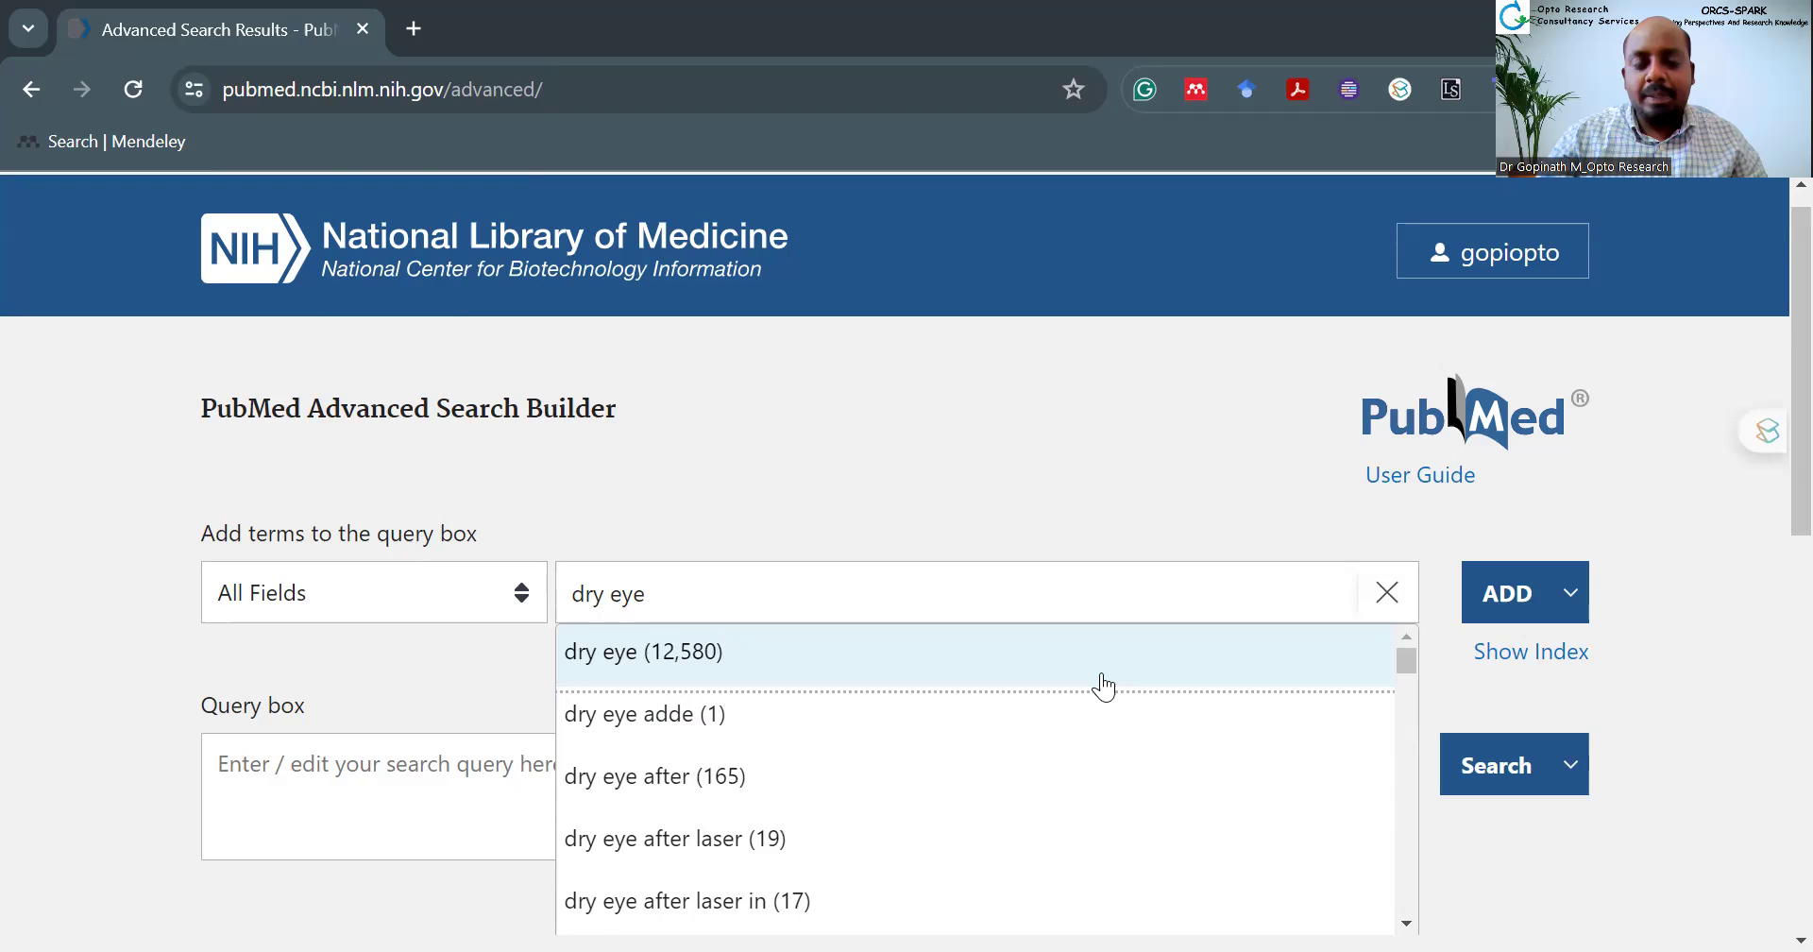
{"action": "left_click", "coordinate": [971, 679]}
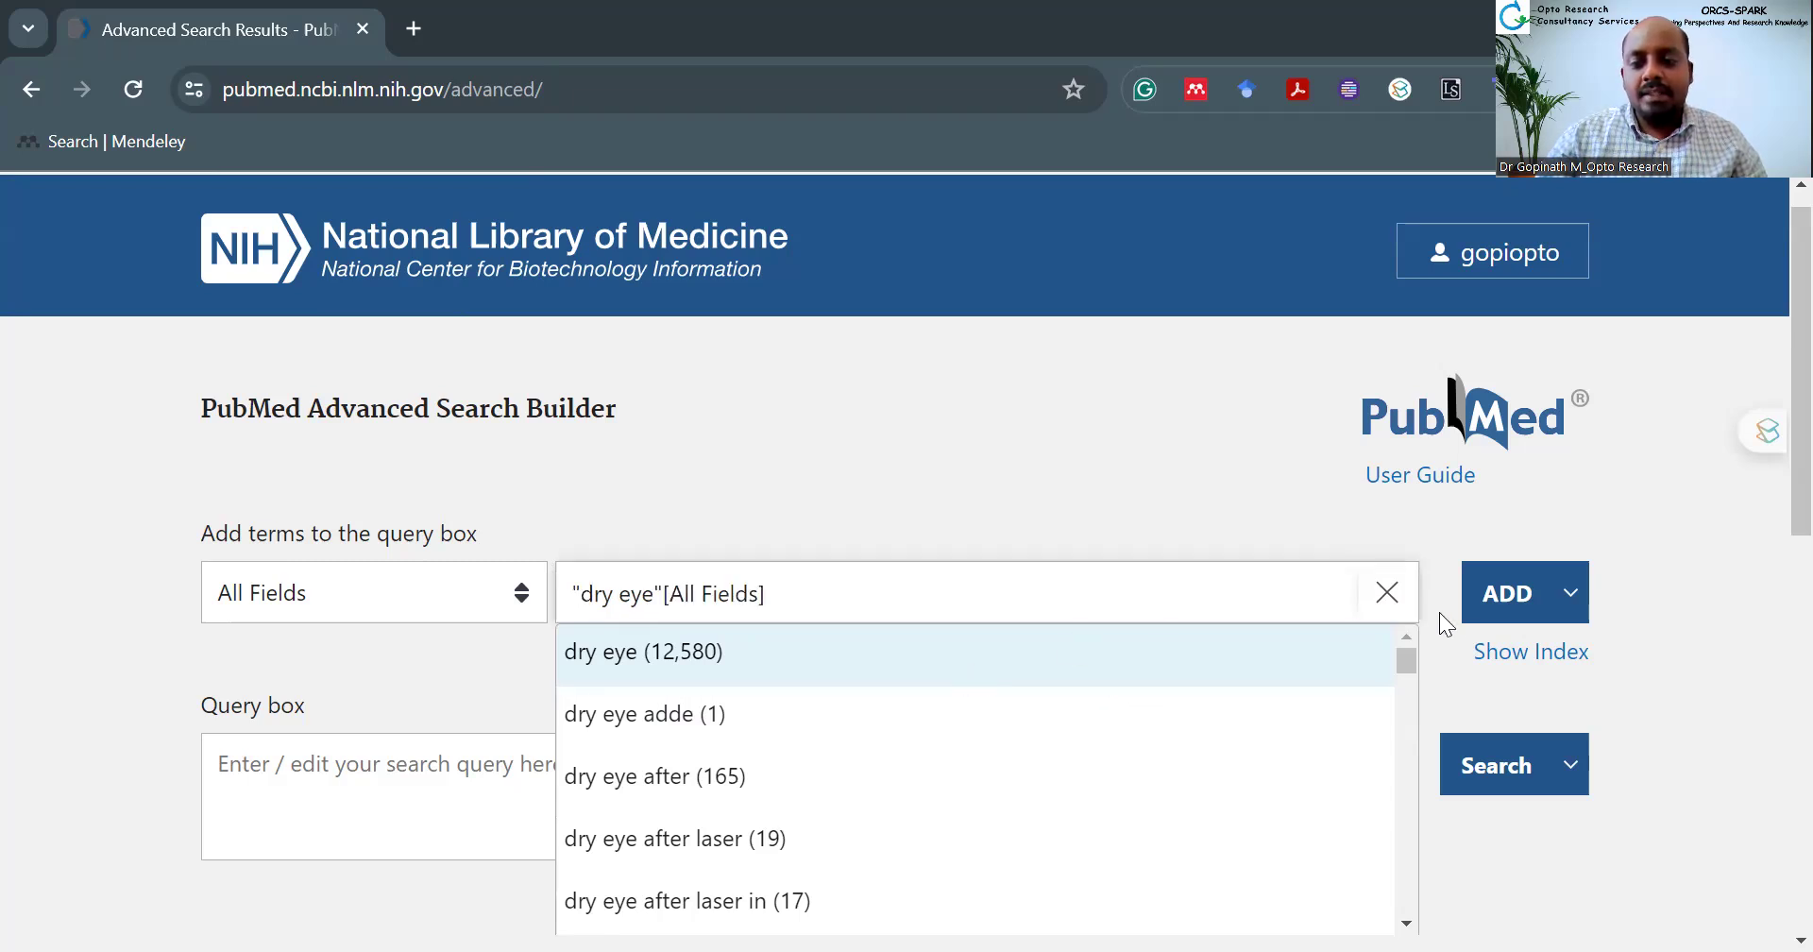
{"action": "left_click", "coordinate": [1480, 612]}
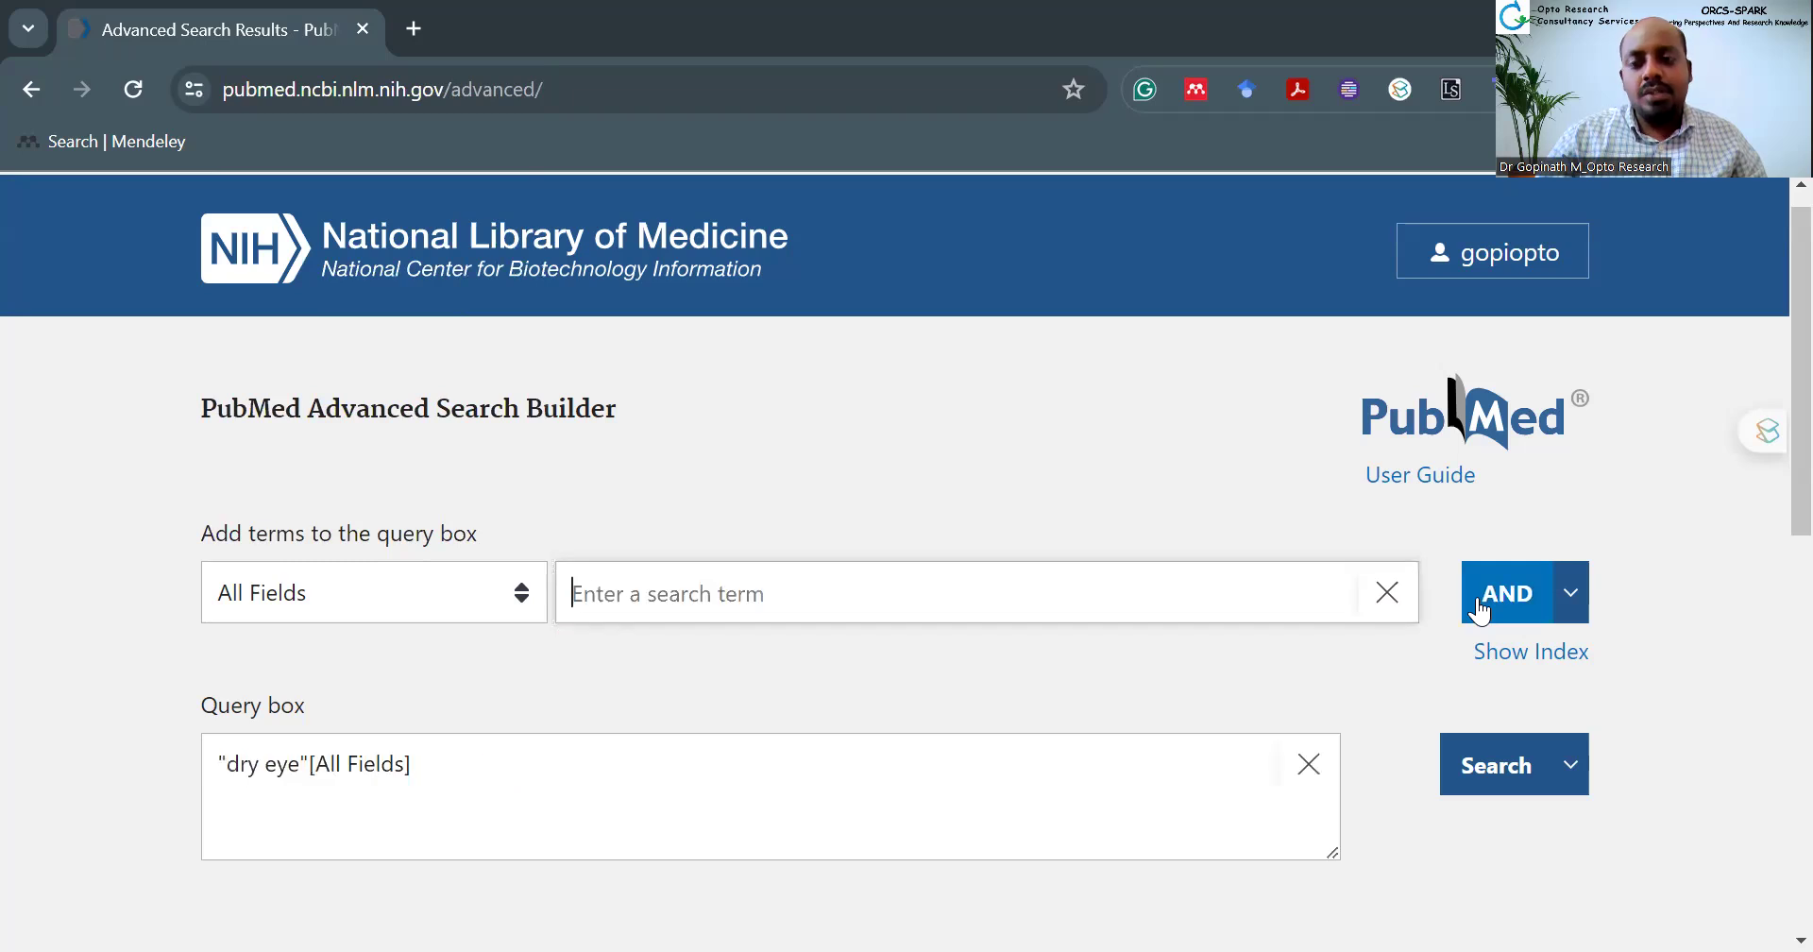
Step: Look up "dry eyes" in the All Fields index and add the exact entry to the query with OR
{"action": "left_click", "coordinate": [1577, 605]}
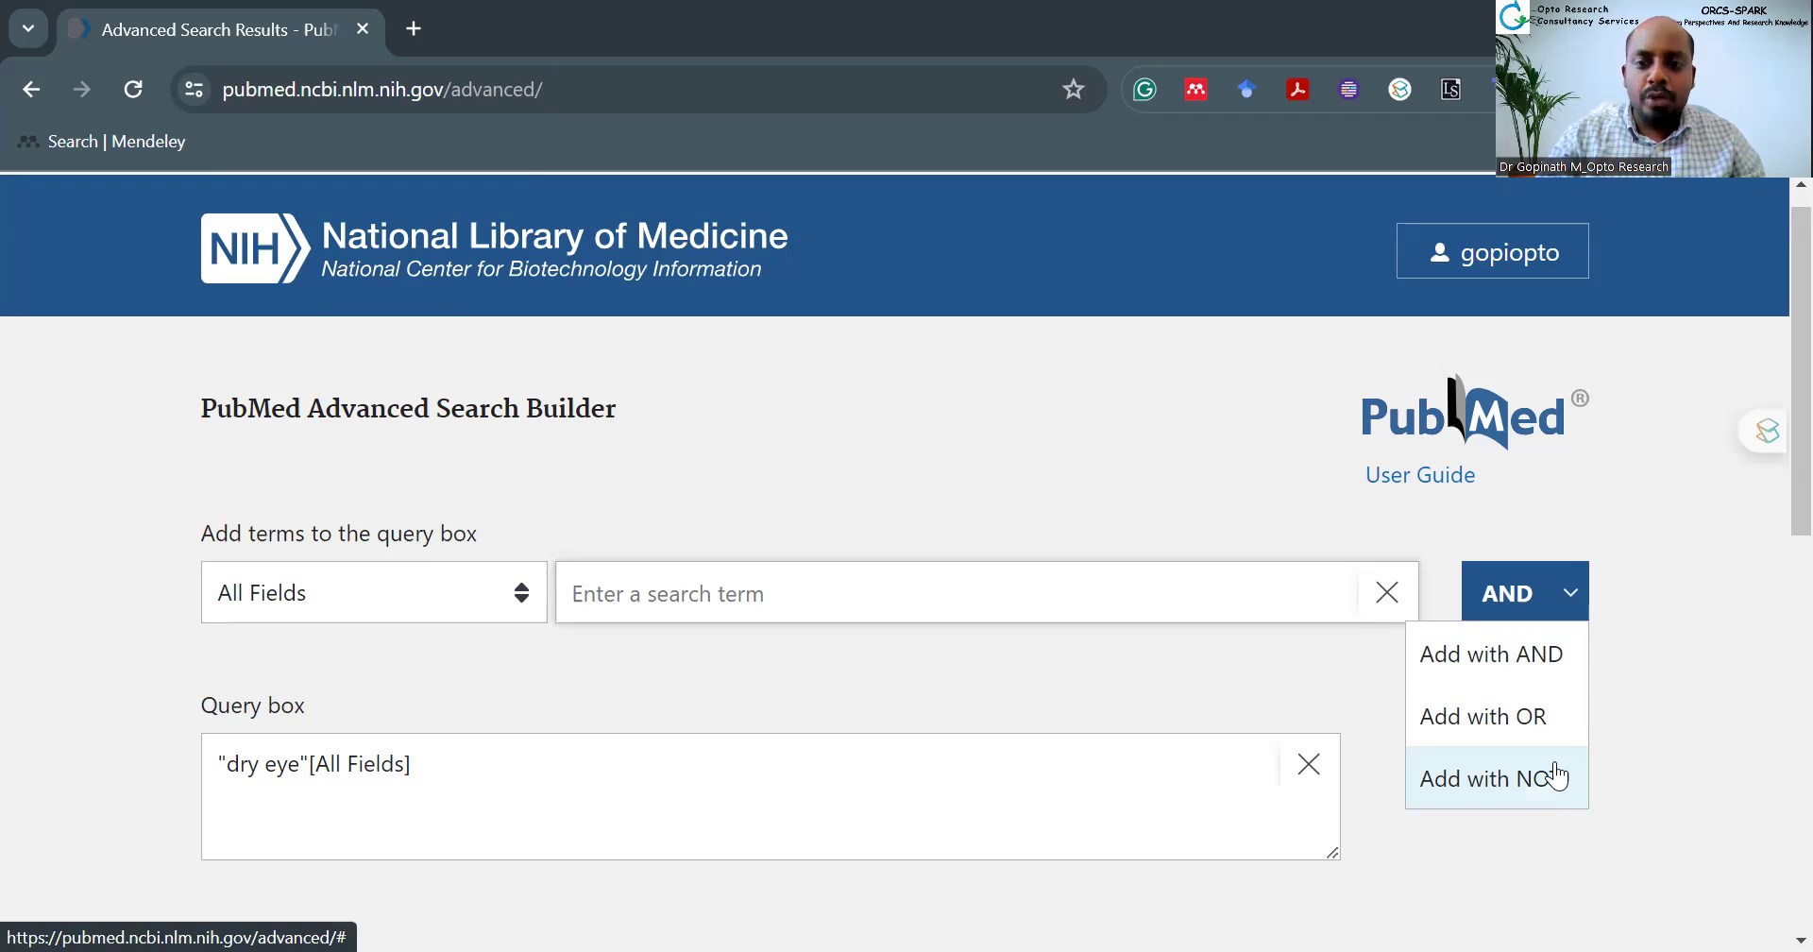
{"action": "left_click", "coordinate": [1512, 652]}
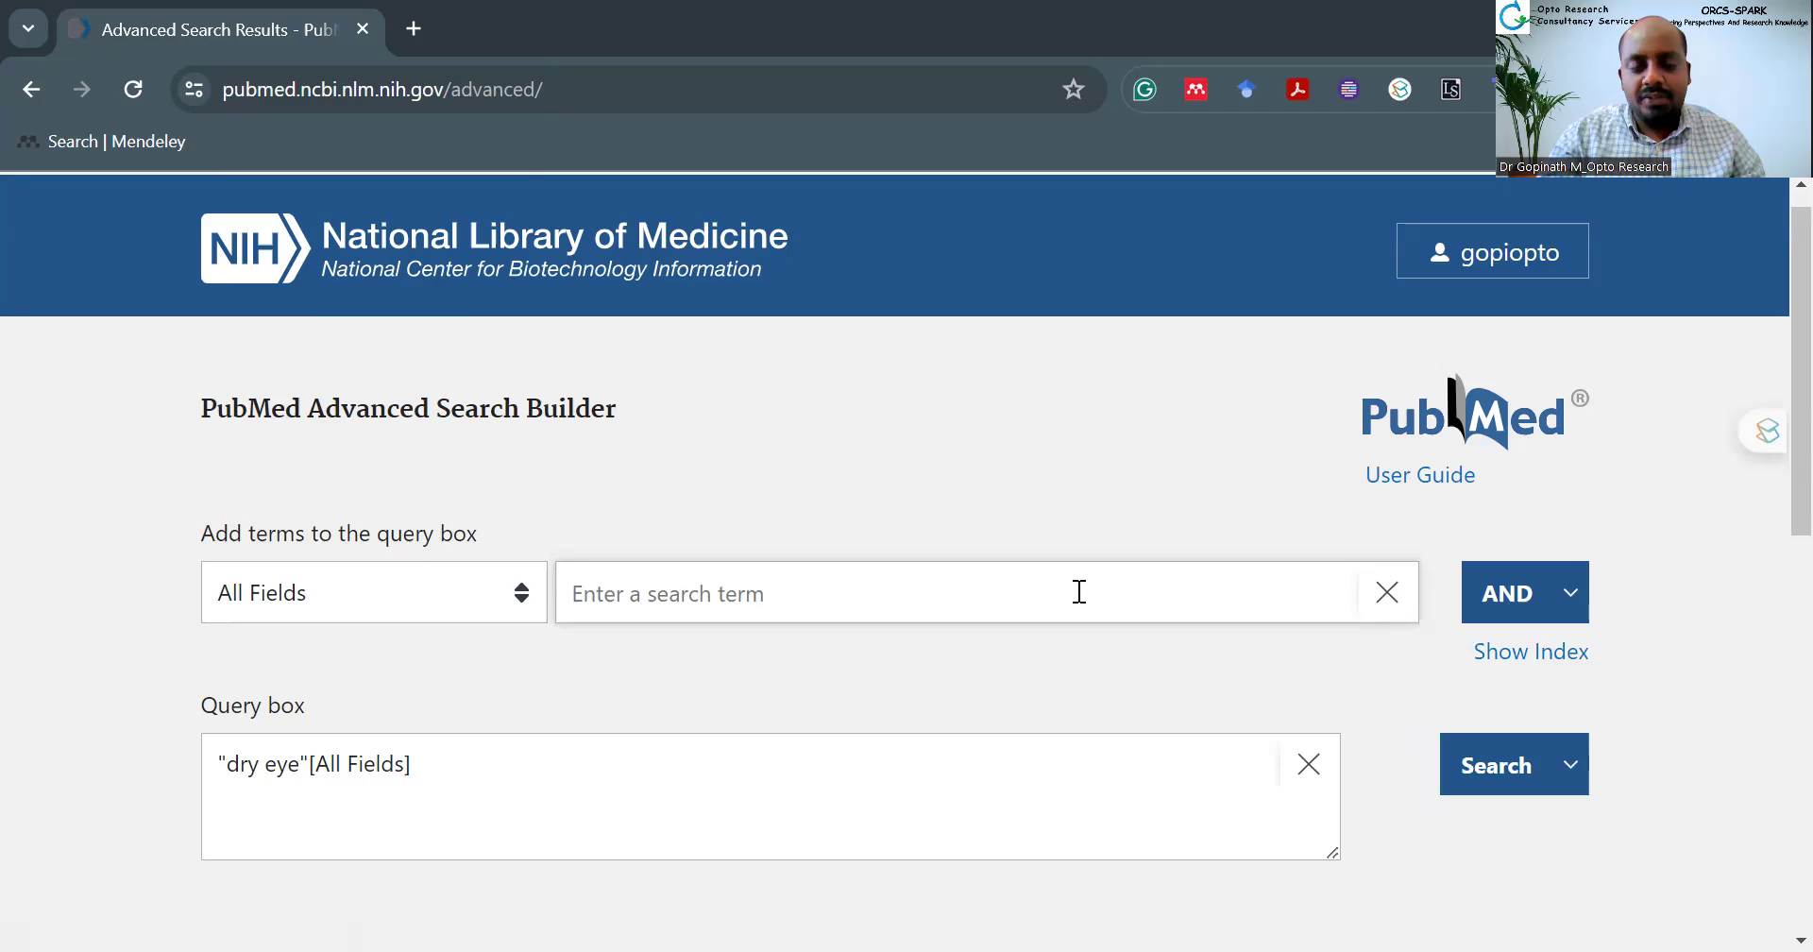
{"action": "type", "text": "d"}
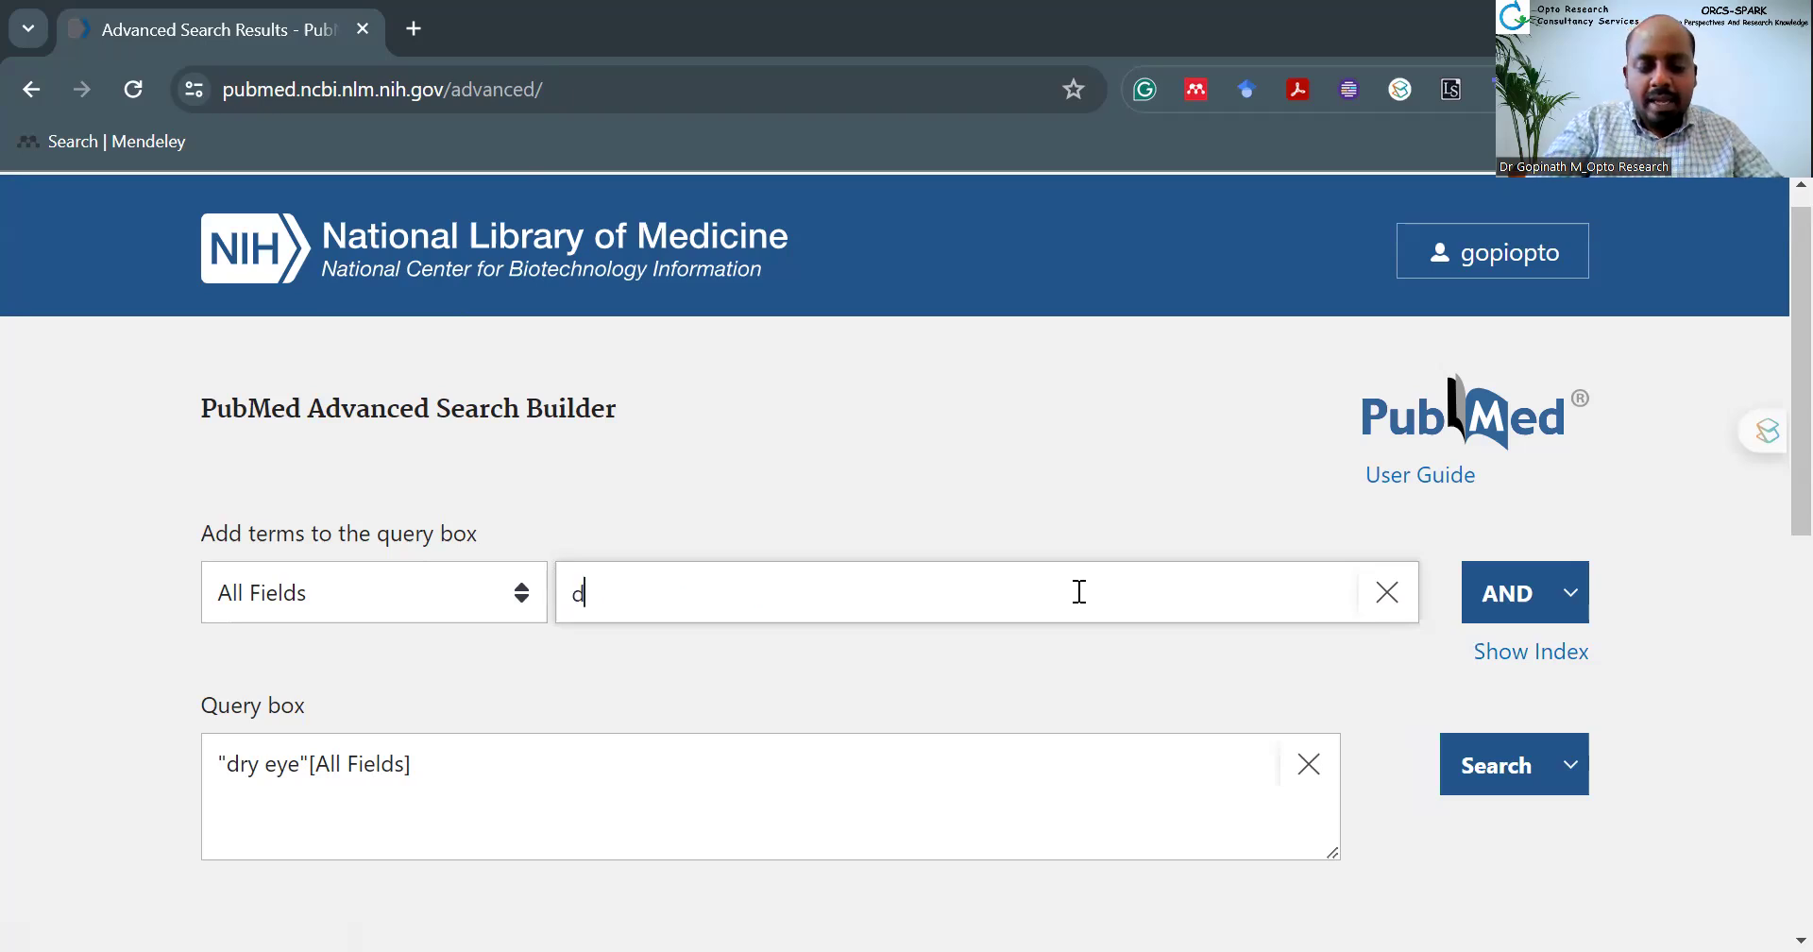
{"action": "type", "text": "ry eyes"}
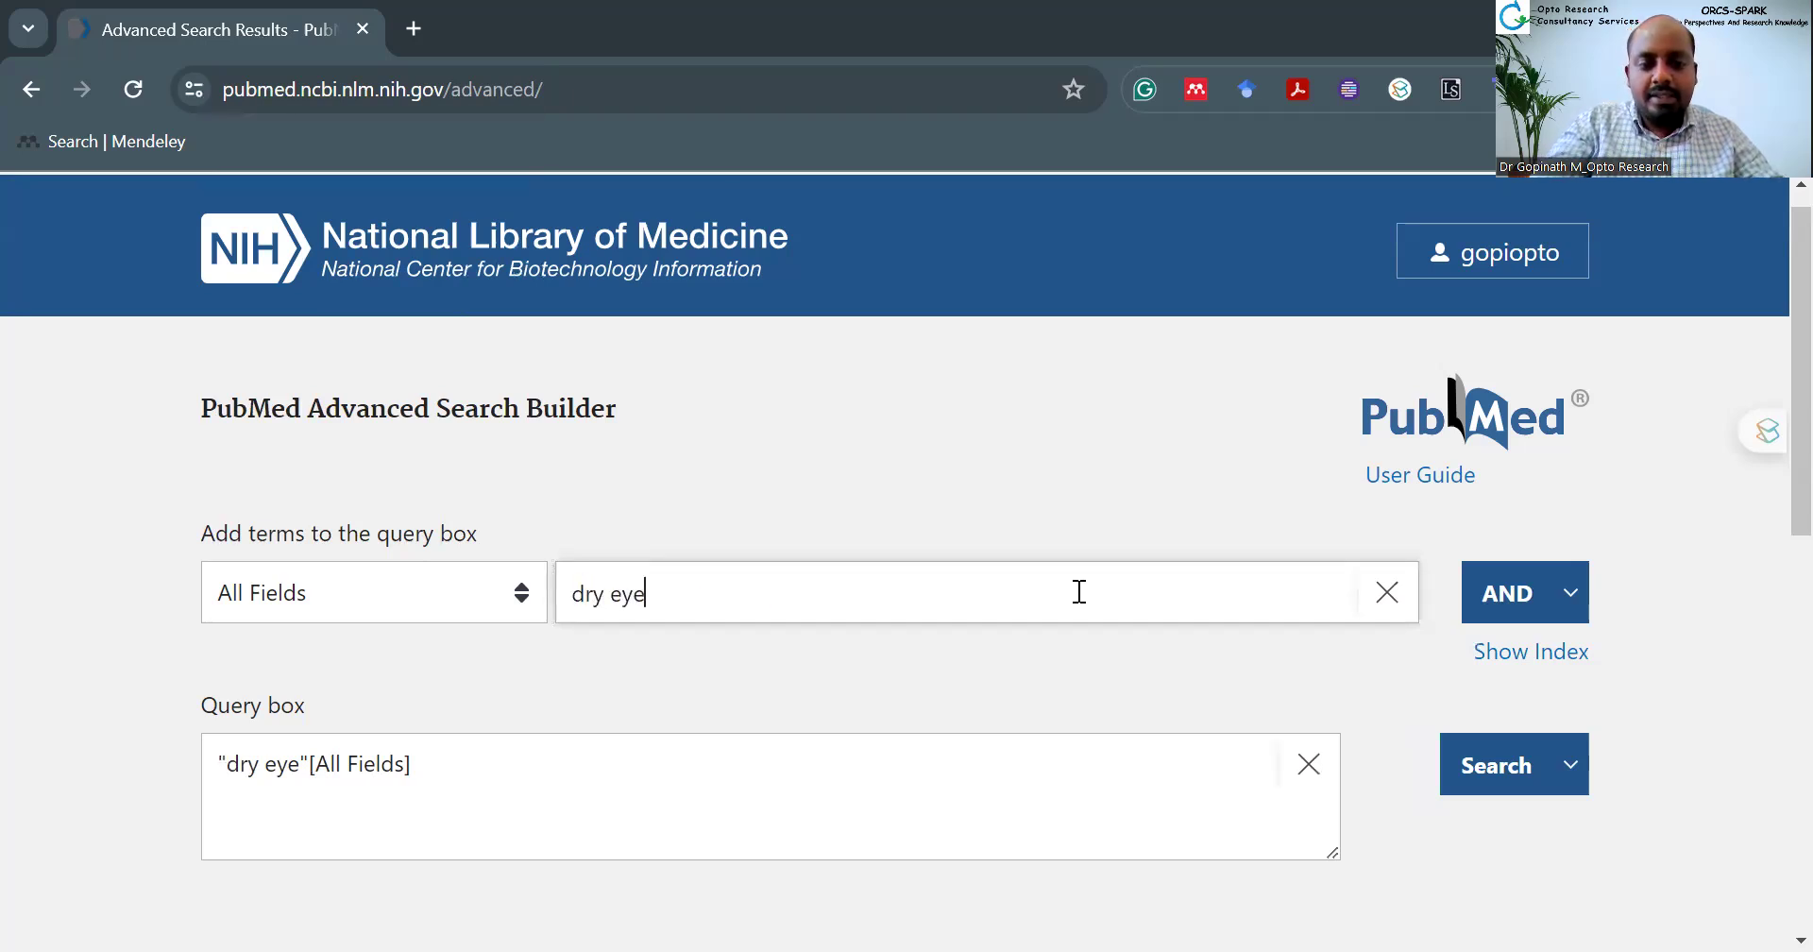
{"action": "left_click", "coordinate": [1489, 653]}
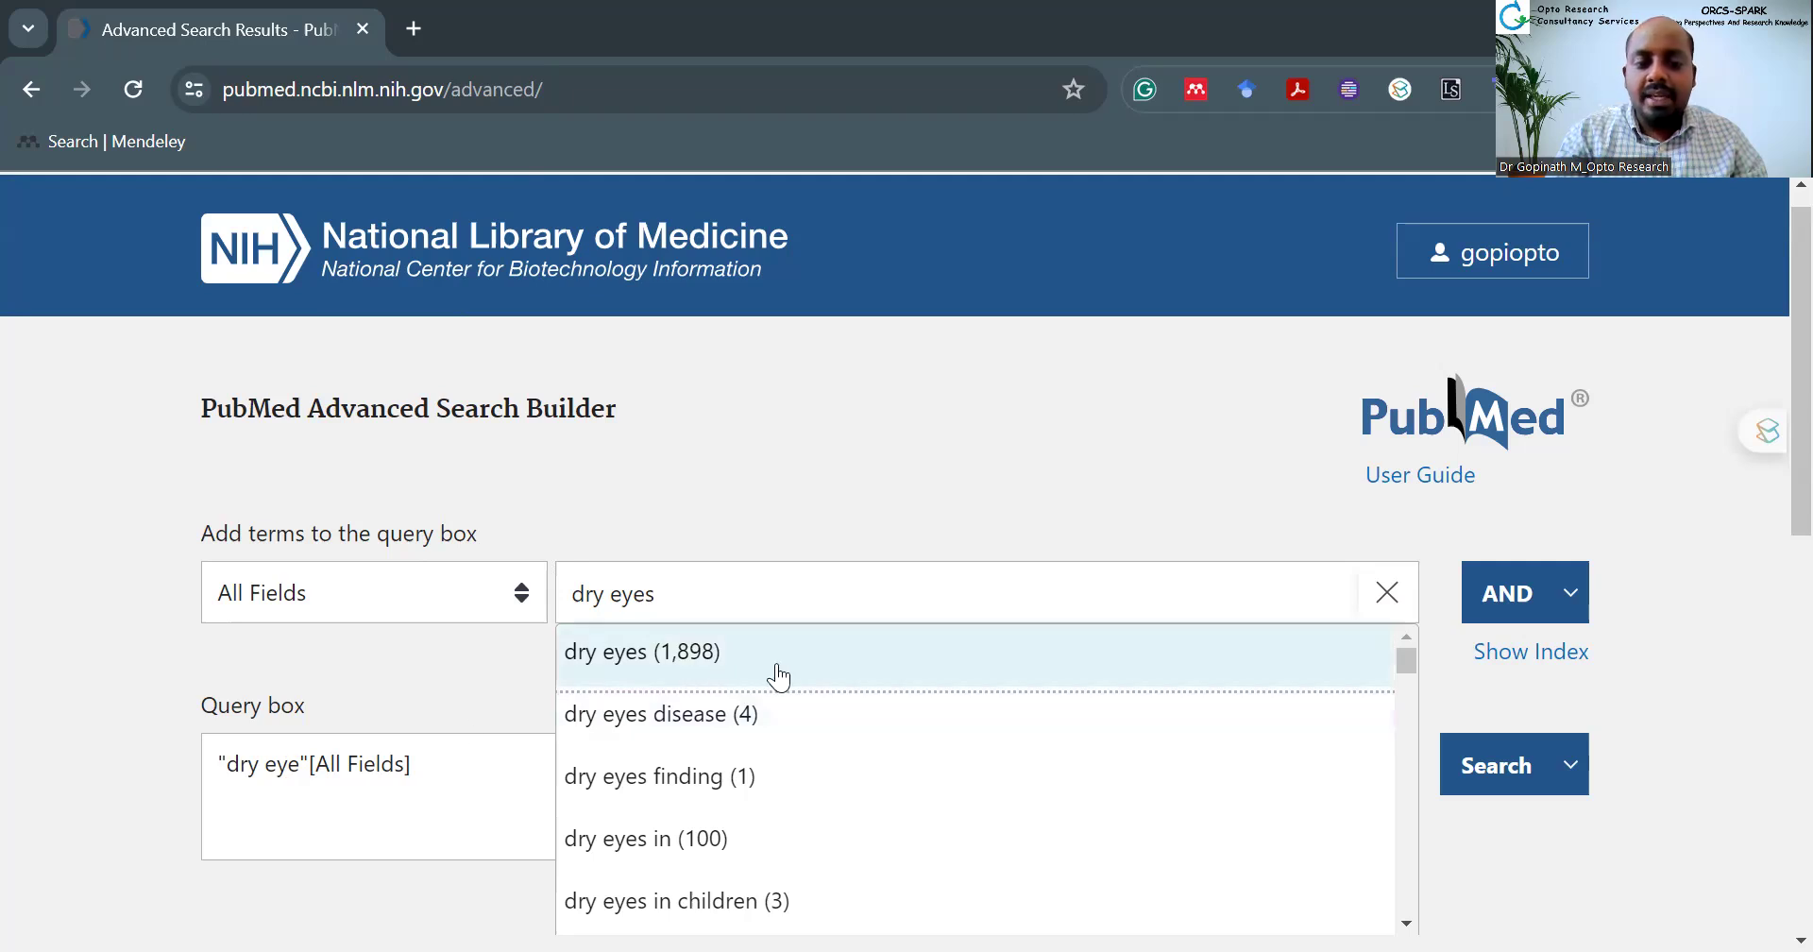
{"action": "left_click", "coordinate": [779, 676]}
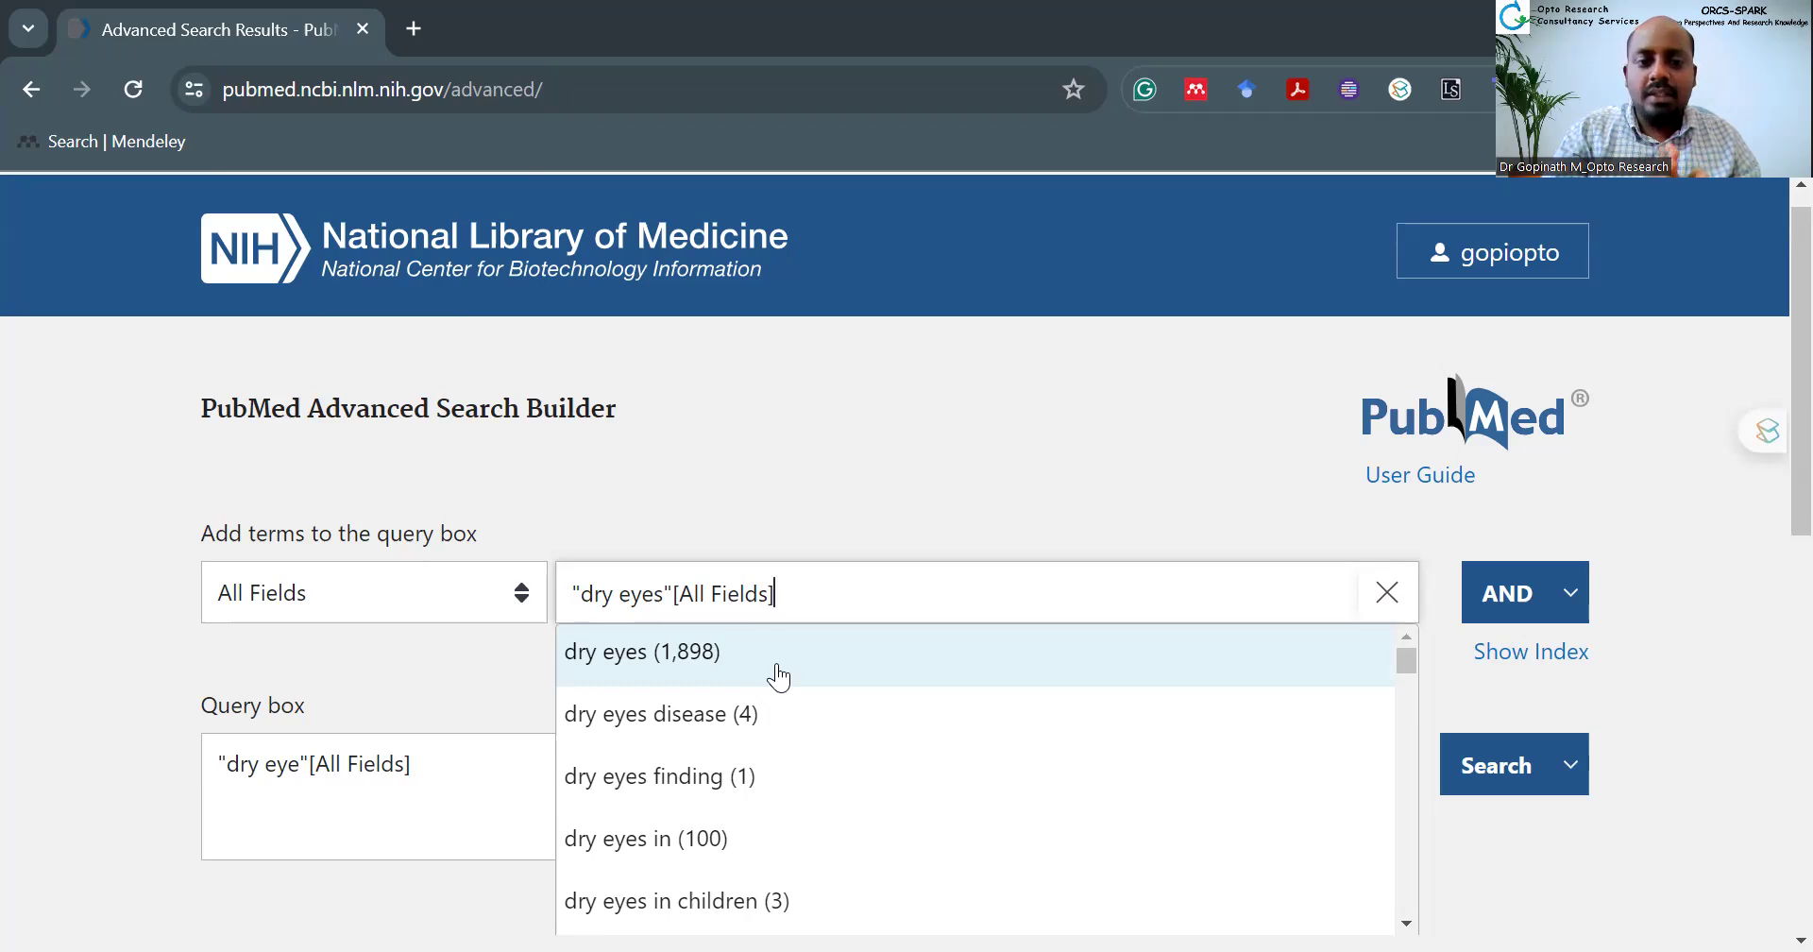
{"action": "left_click", "coordinate": [1572, 609]}
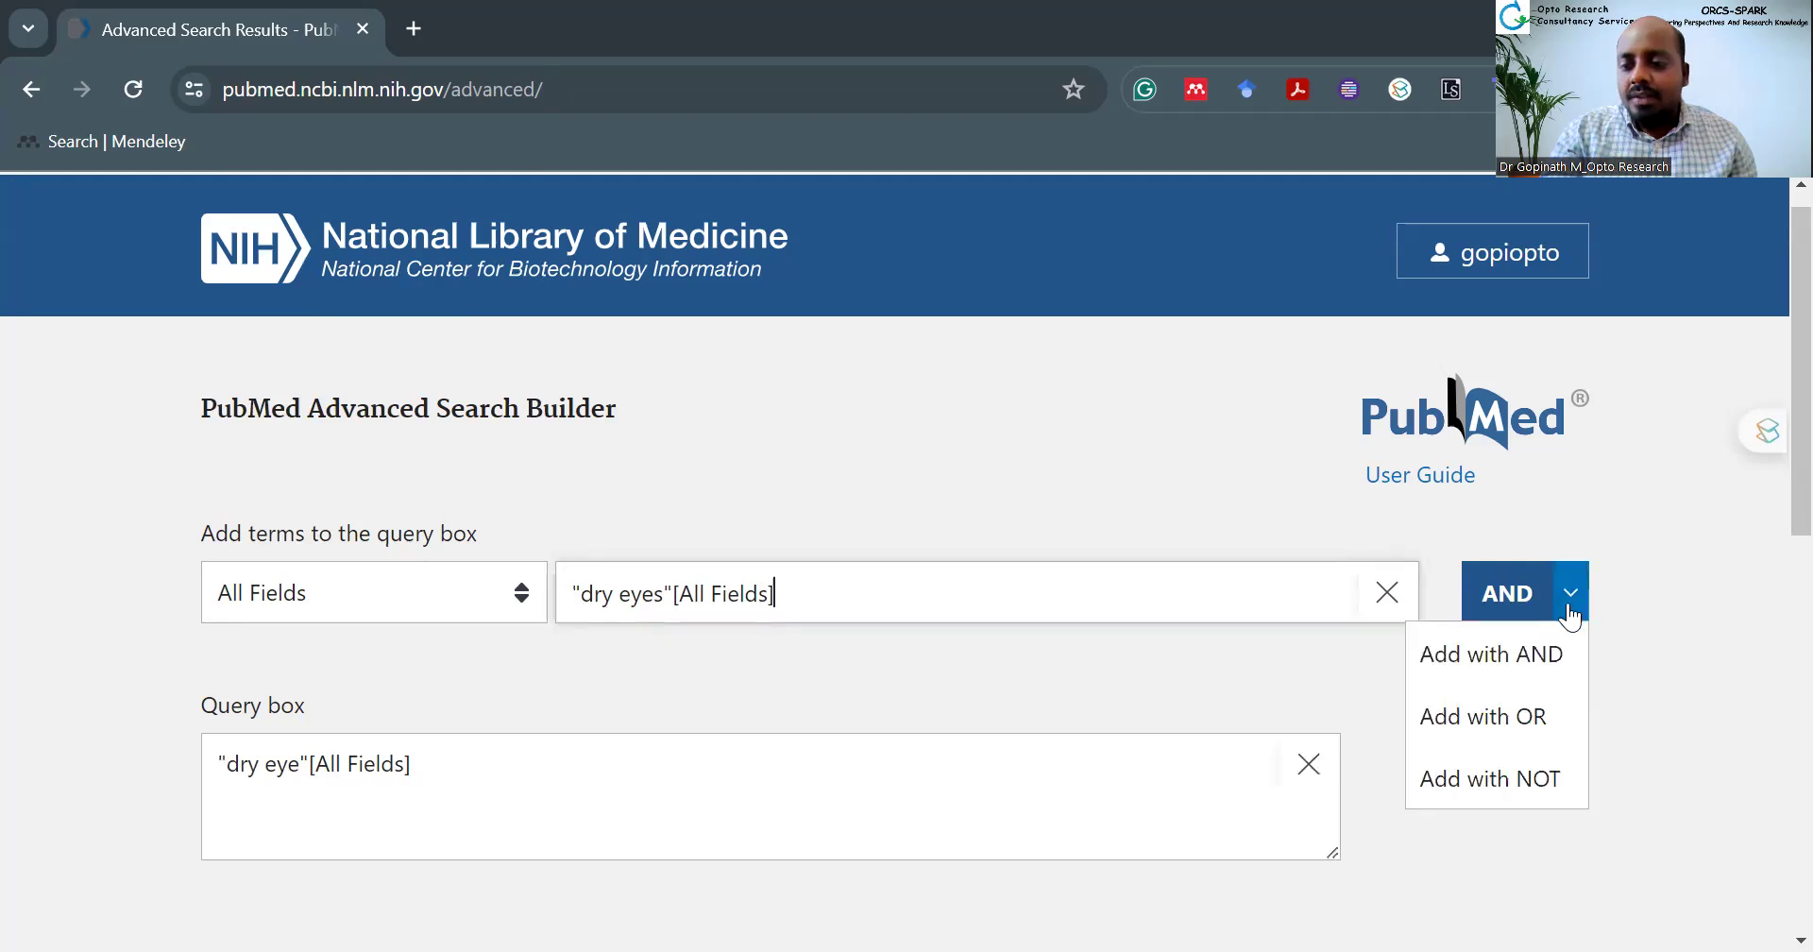
{"action": "left_click", "coordinate": [1531, 713]}
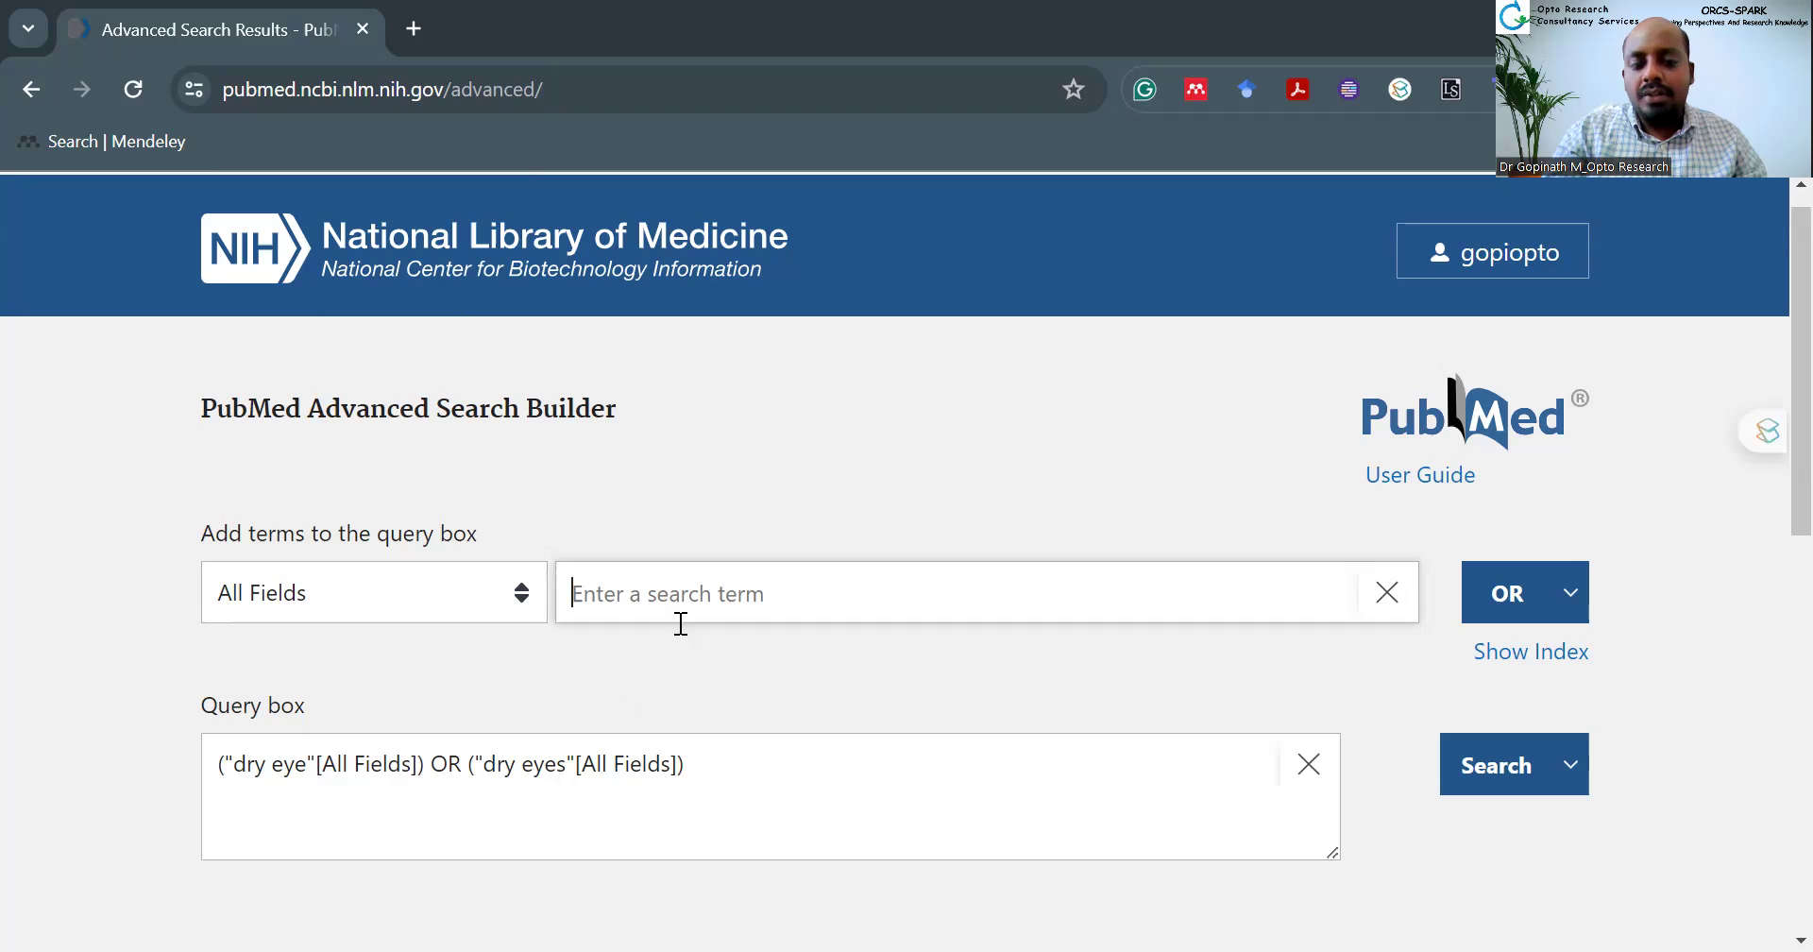
Step: Look up "dry eyes" in the index again and add the "dry eyes disease" entry to the query with OR
{"action": "type", "text": "dry eyes"}
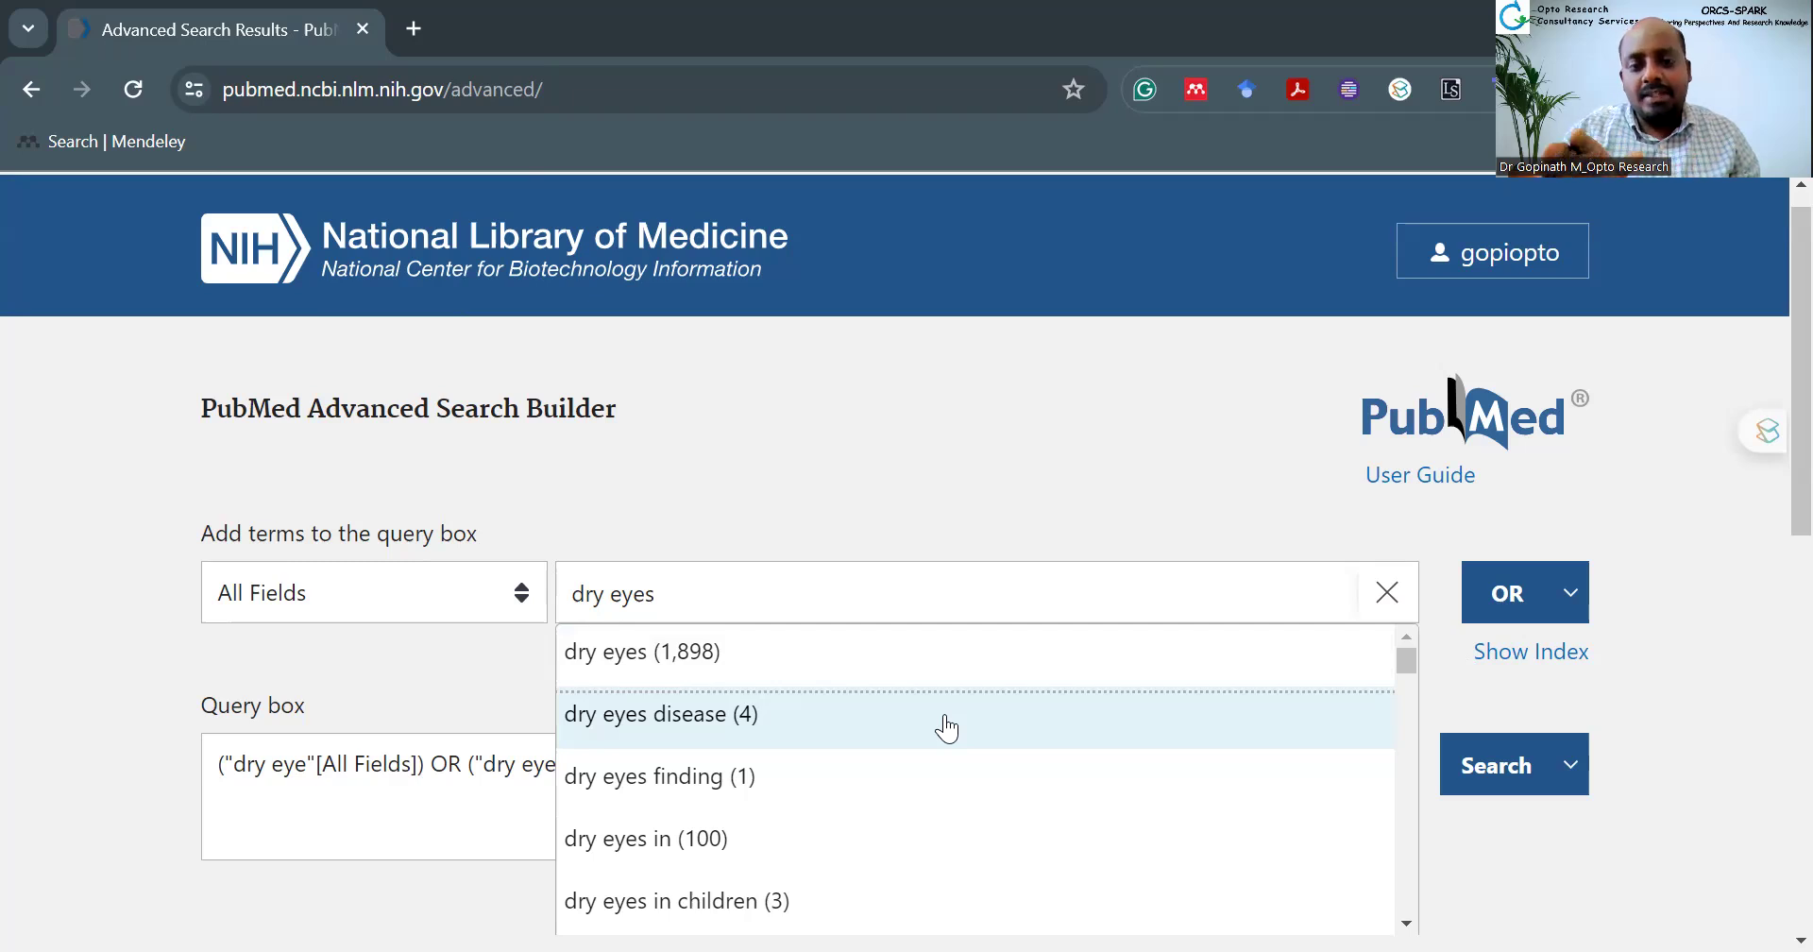
{"action": "left_click", "coordinate": [947, 727]}
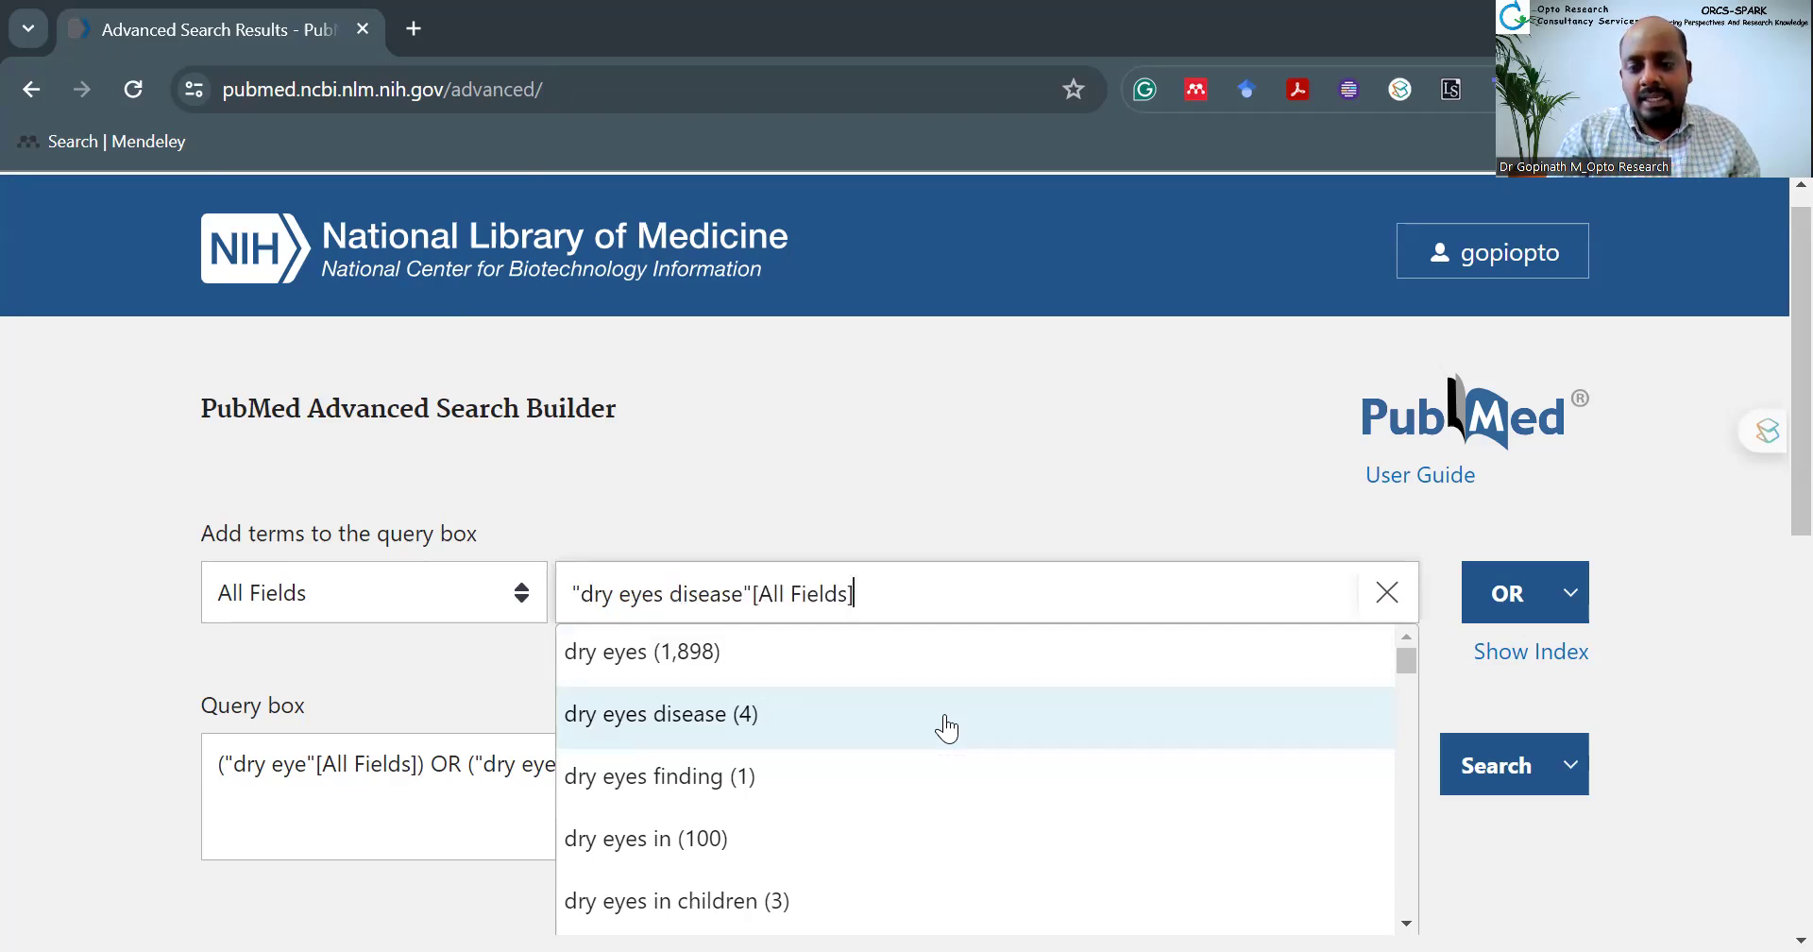
{"action": "left_click", "coordinate": [1483, 609]}
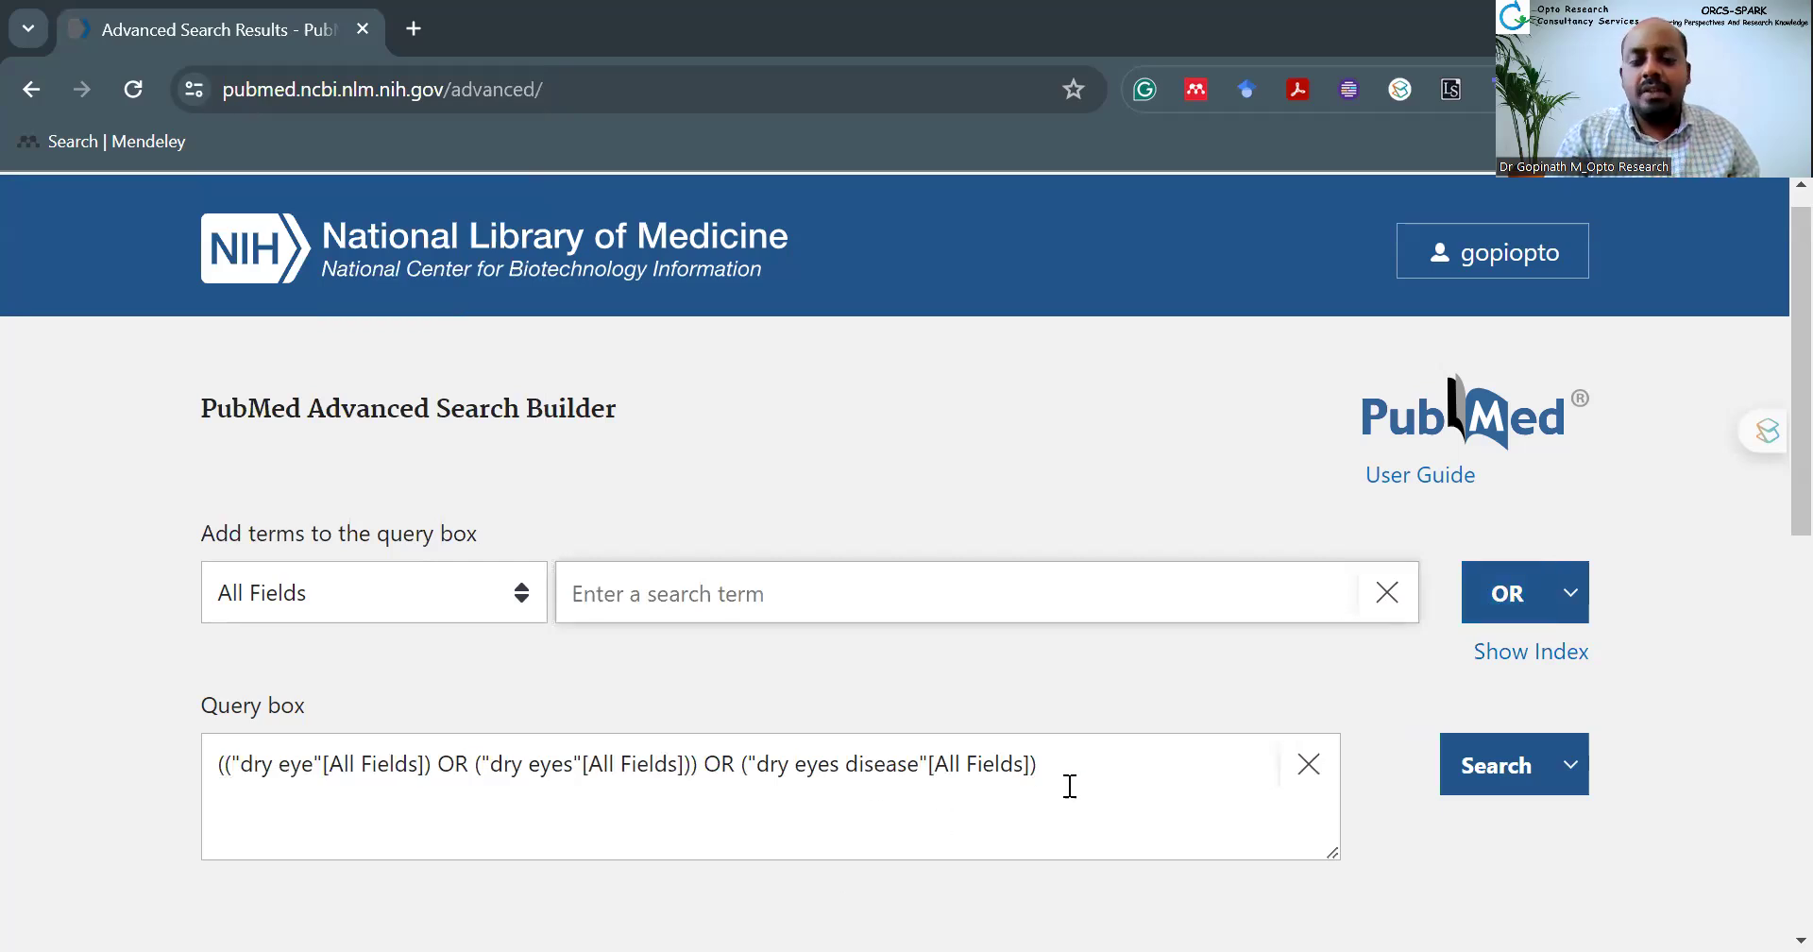
Step: Check the OR operators and All Fields tags in the combined dry eye query, and run the search
{"action": "left_click", "coordinate": [289, 763]}
{"action": "left_click", "coordinate": [501, 763]}
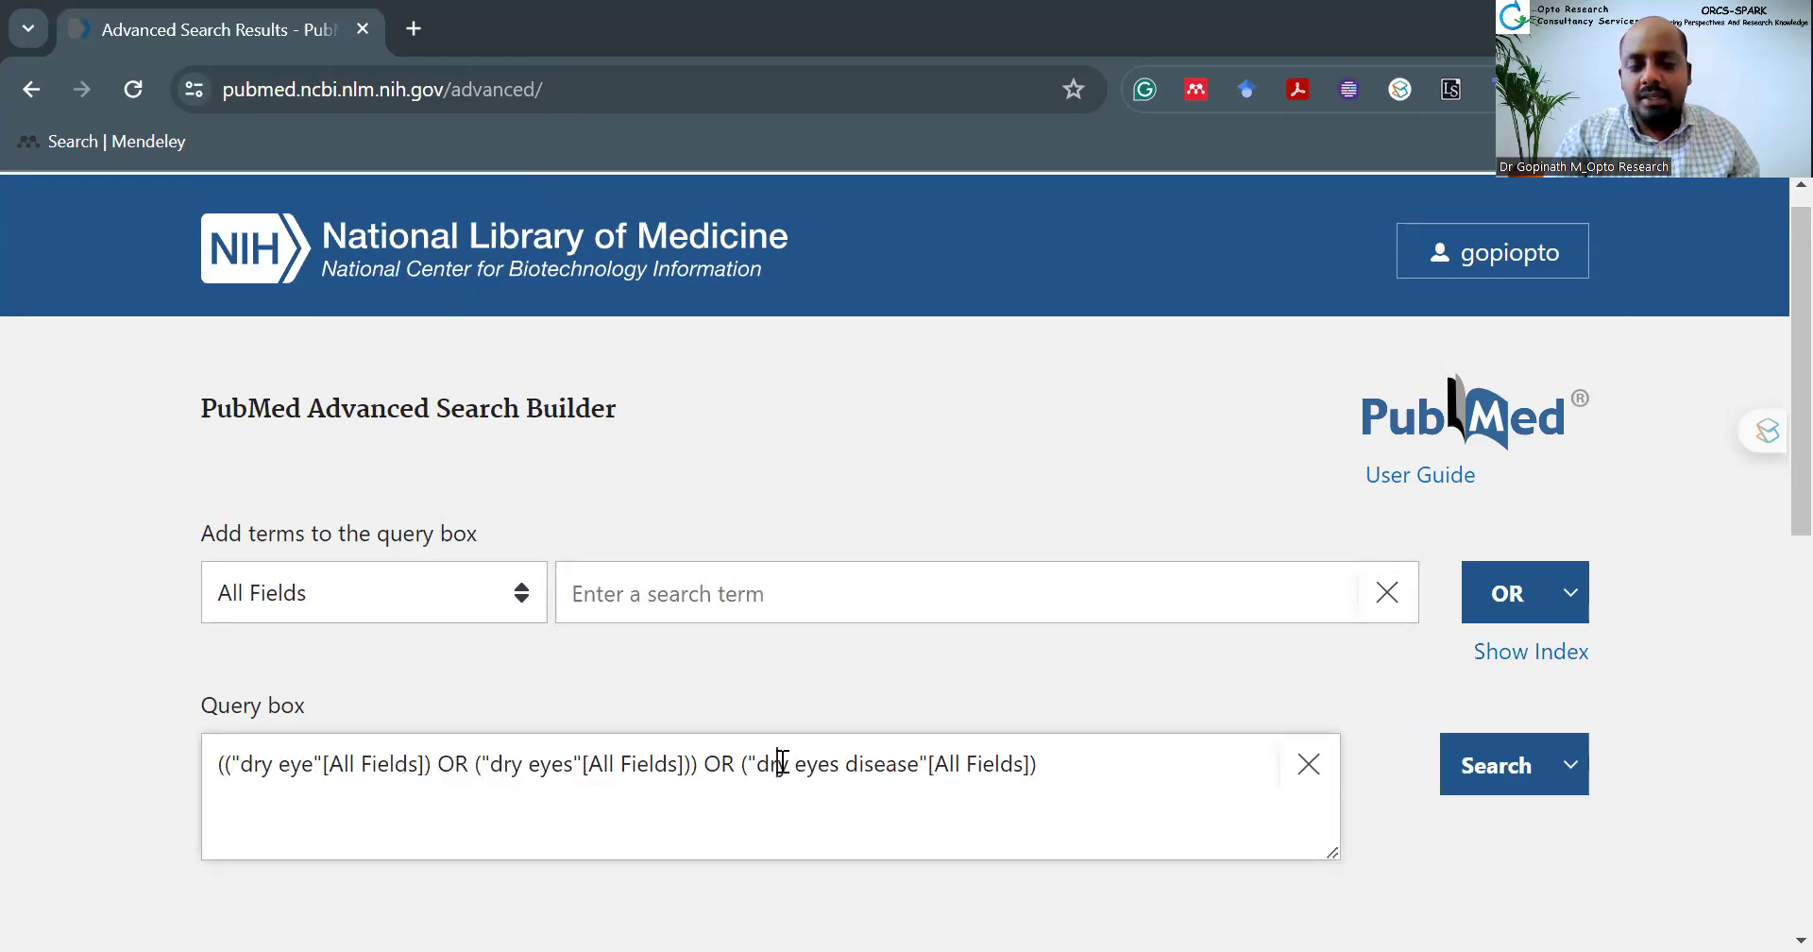
{"action": "left_click_drag", "start_coordinate": [749, 767], "coordinate": [711, 772]}
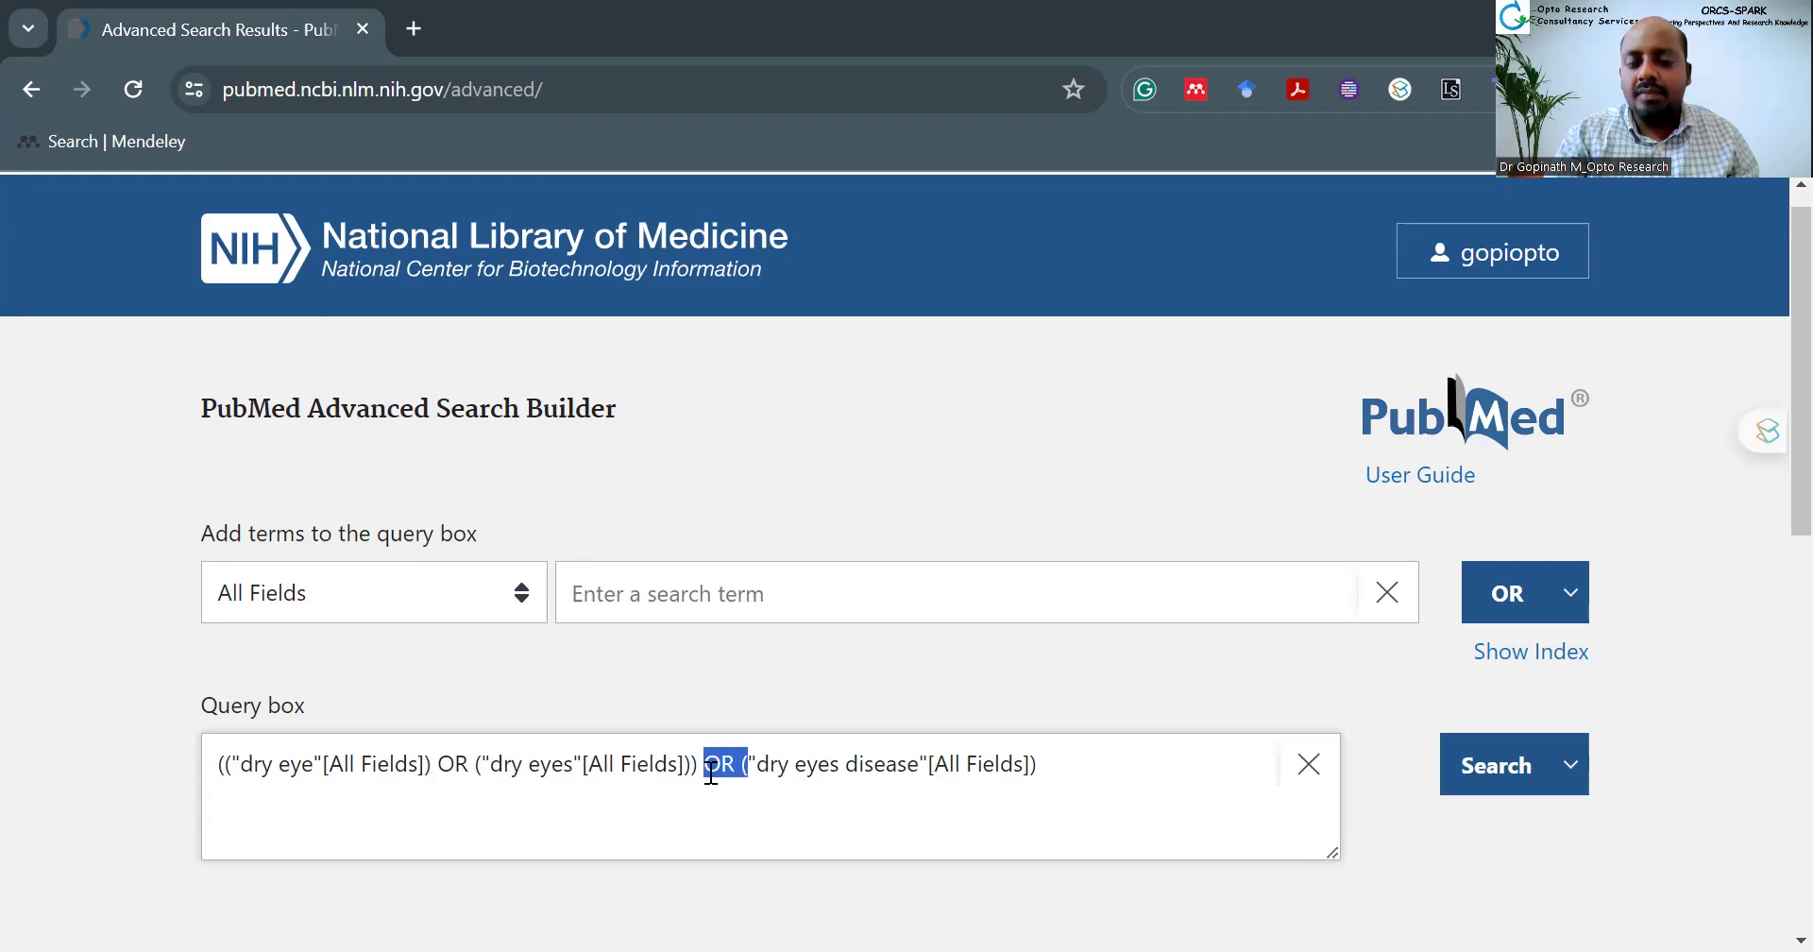
{"action": "left_click_drag", "start_coordinate": [469, 768], "coordinate": [425, 766]}
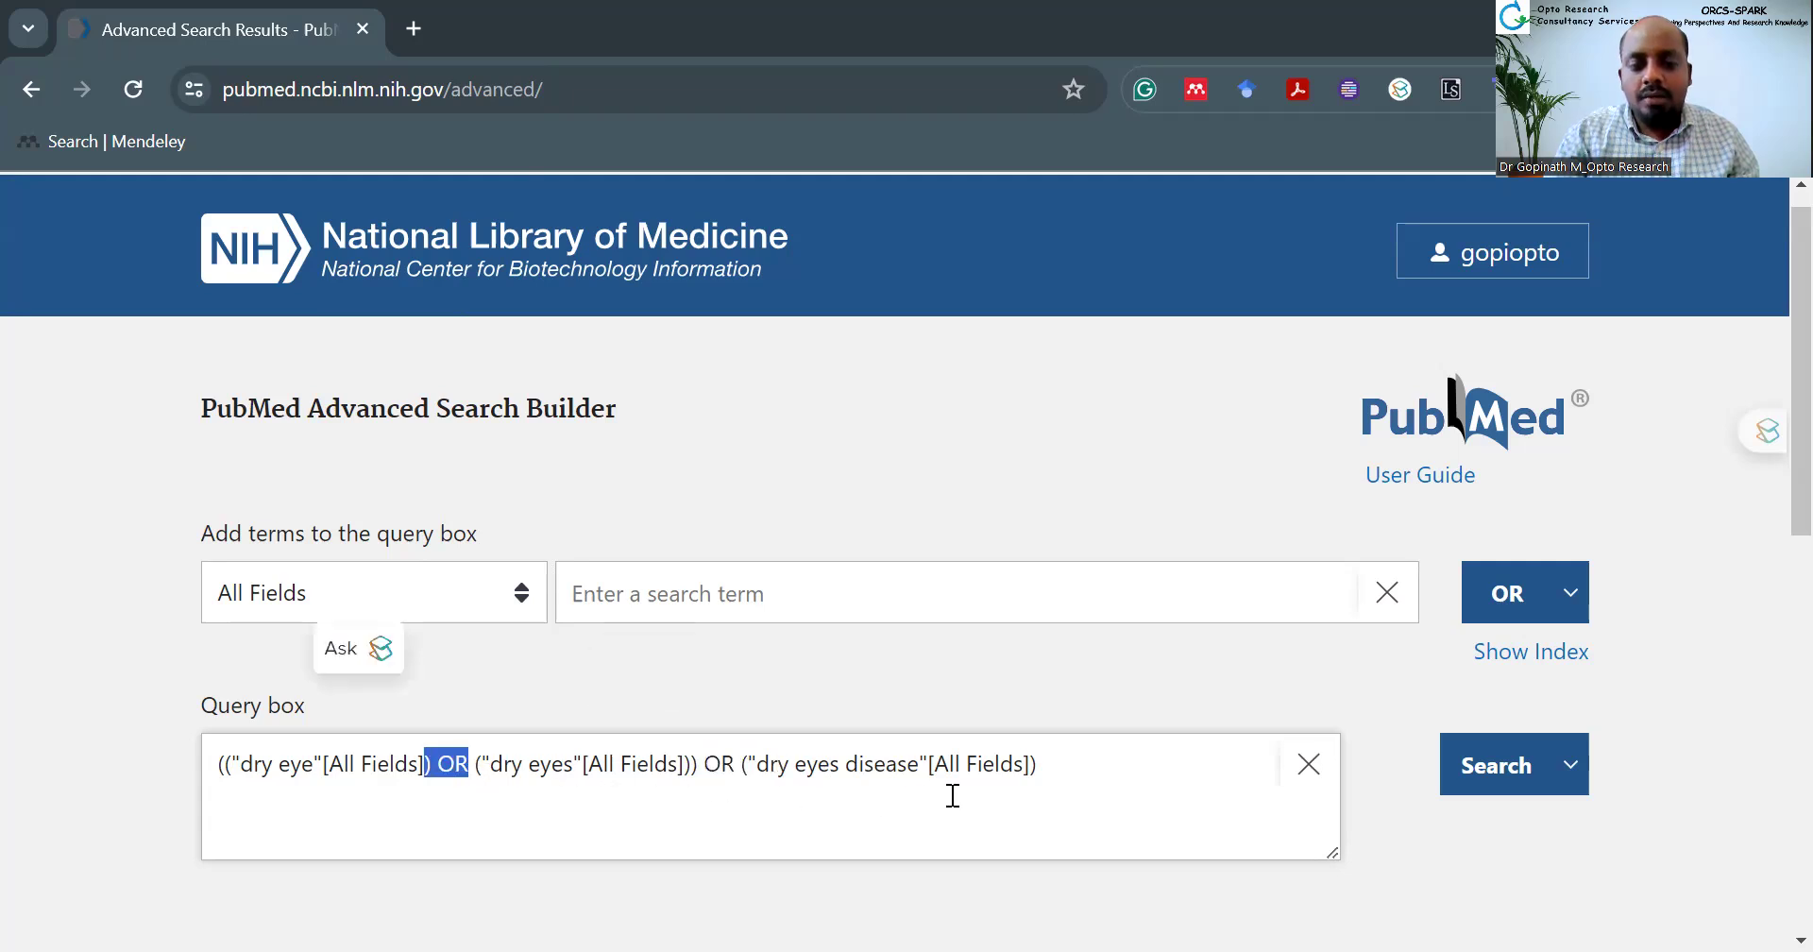
{"action": "left_click", "coordinate": [1027, 765]}
{"action": "left_click_drag", "start_coordinate": [1025, 767], "coordinate": [935, 774]}
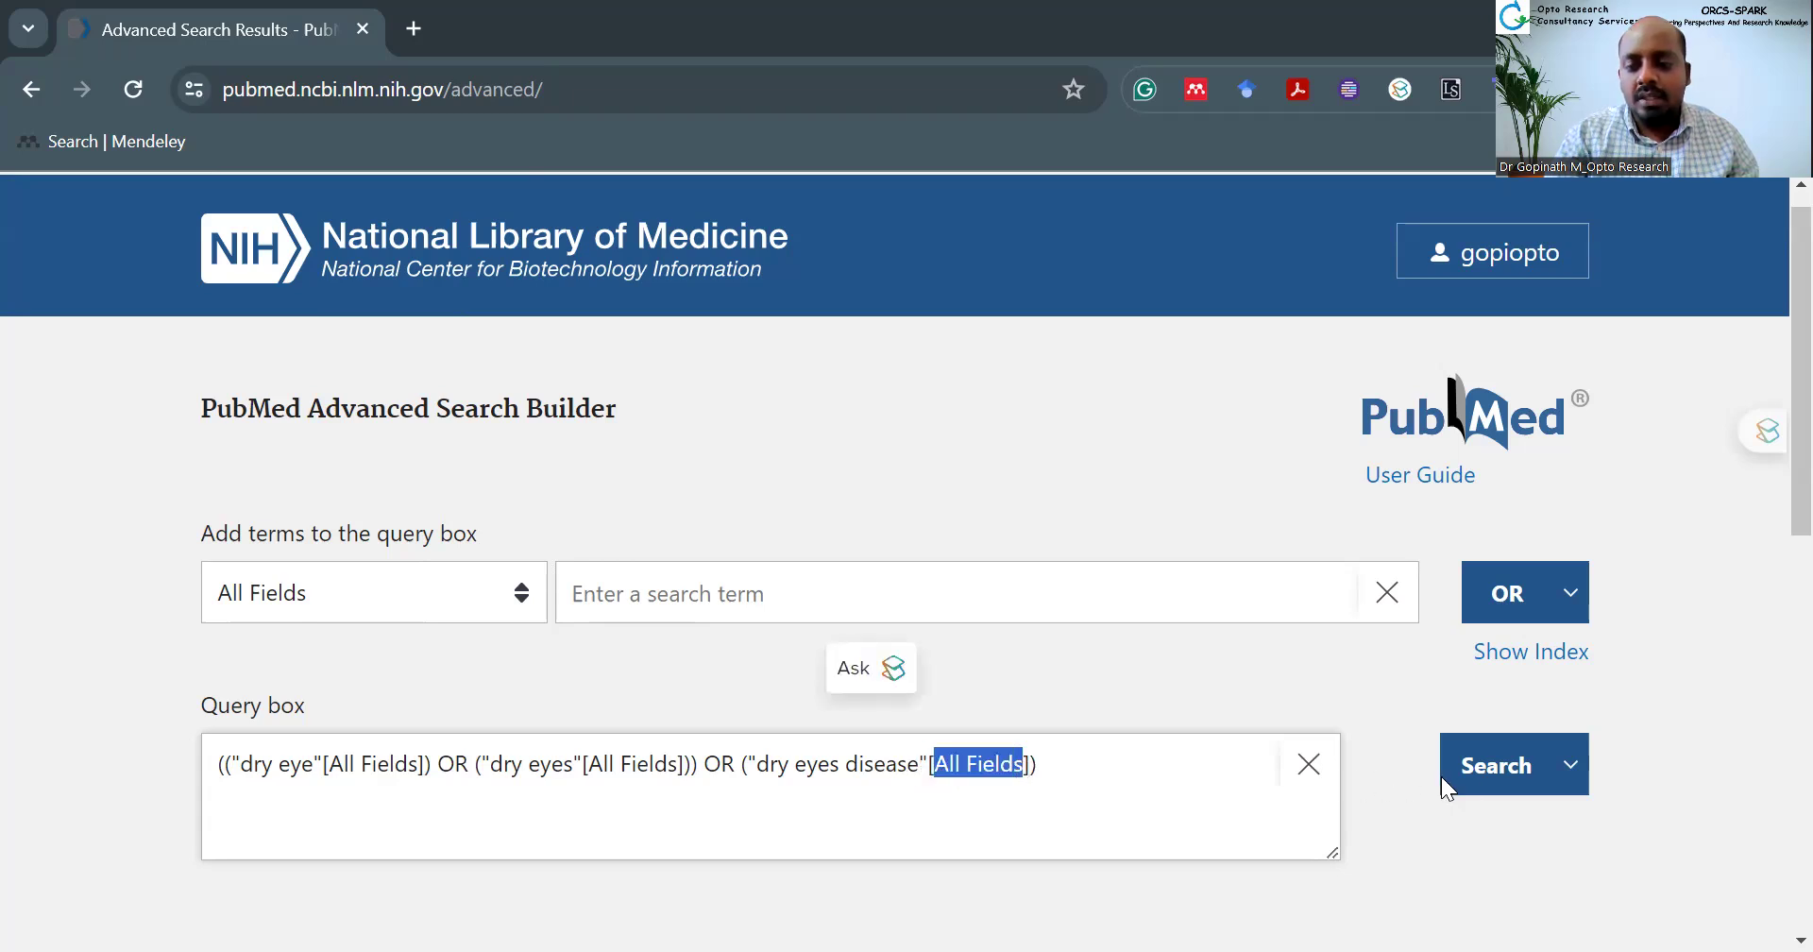
{"action": "left_click", "coordinate": [1479, 782]}
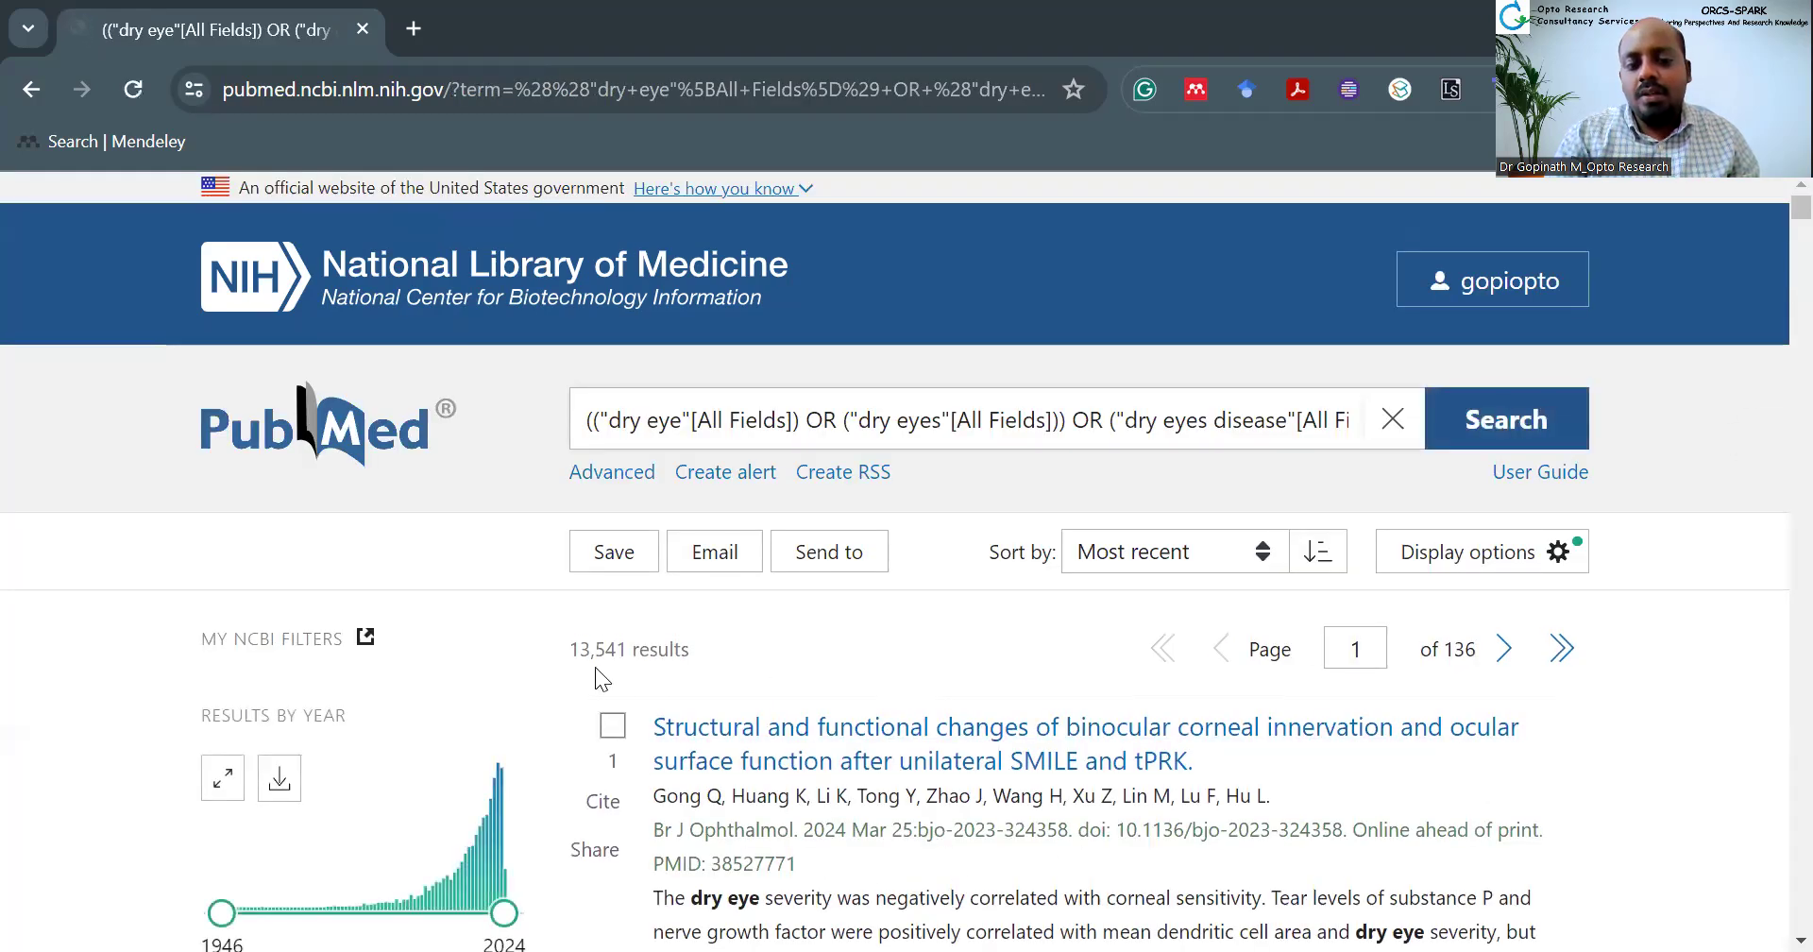
{"action": "scroll", "coordinate": [691, 658], "scroll_direction": "down", "scroll_amount": 3}
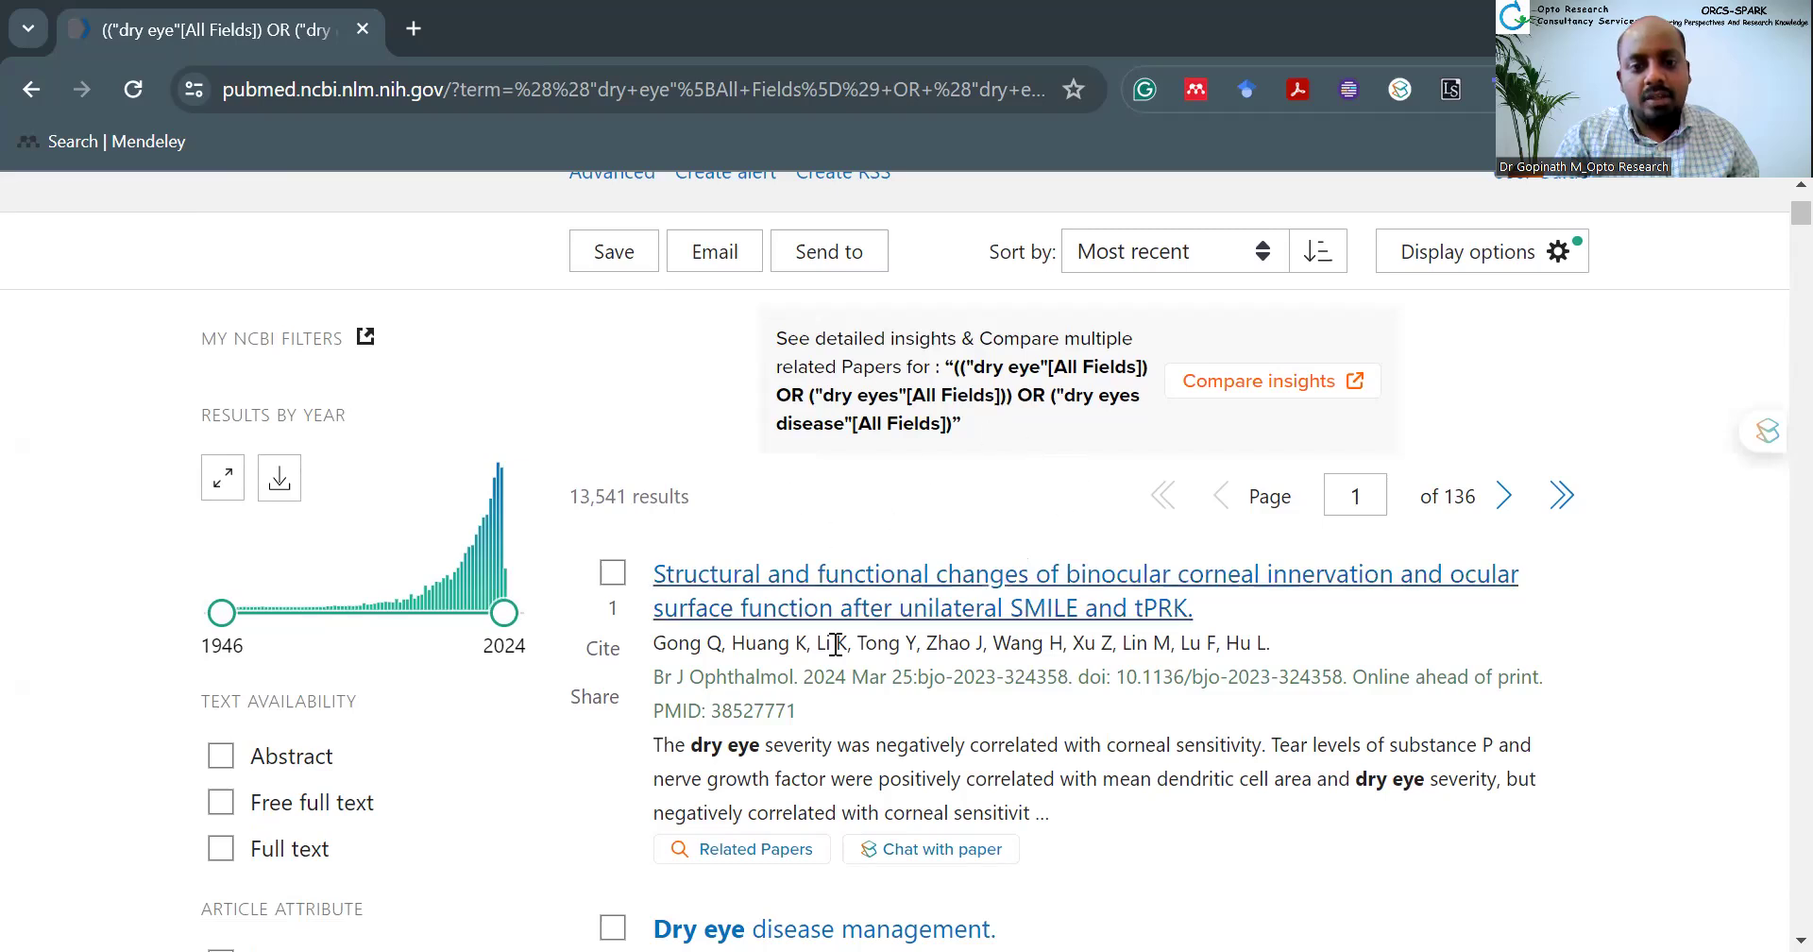
Step: Skim the dry eye search results, and return to the Advanced Search Builder
{"action": "scroll", "coordinate": [827, 661], "scroll_direction": "down", "scroll_amount": 4}
{"action": "scroll", "coordinate": [826, 679], "scroll_direction": "down", "scroll_amount": 1}
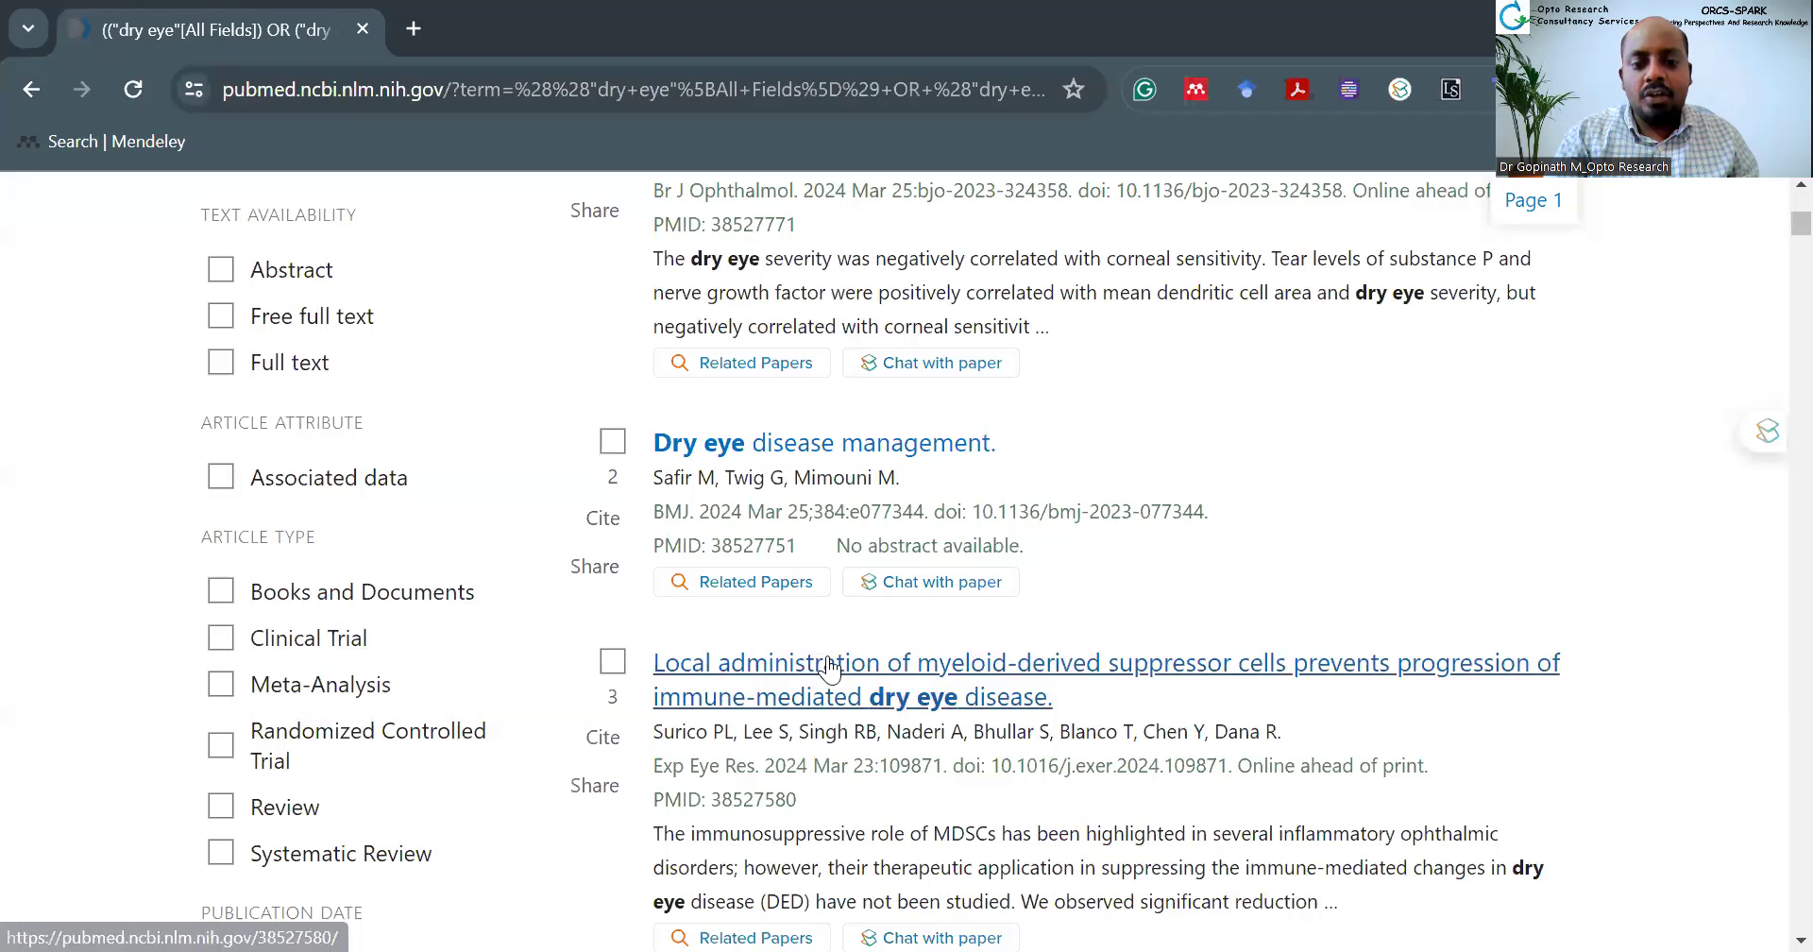
{"action": "scroll", "coordinate": [886, 778], "scroll_direction": "up", "scroll_amount": 8}
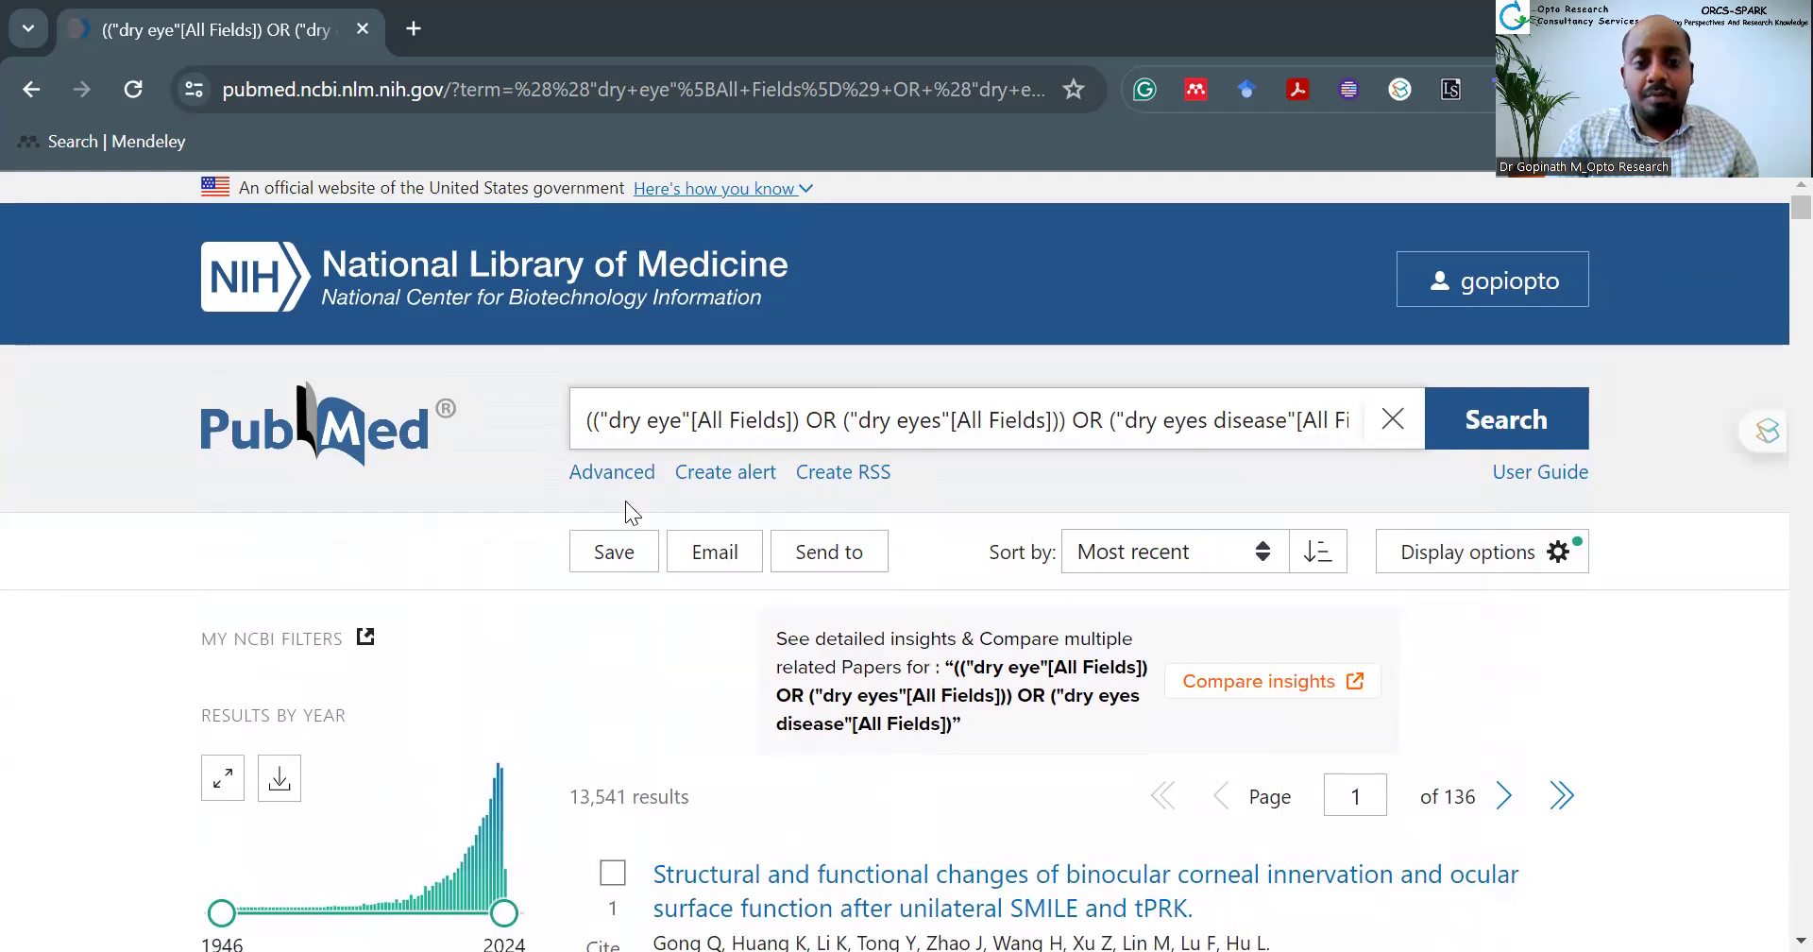
{"action": "left_click", "coordinate": [625, 473]}
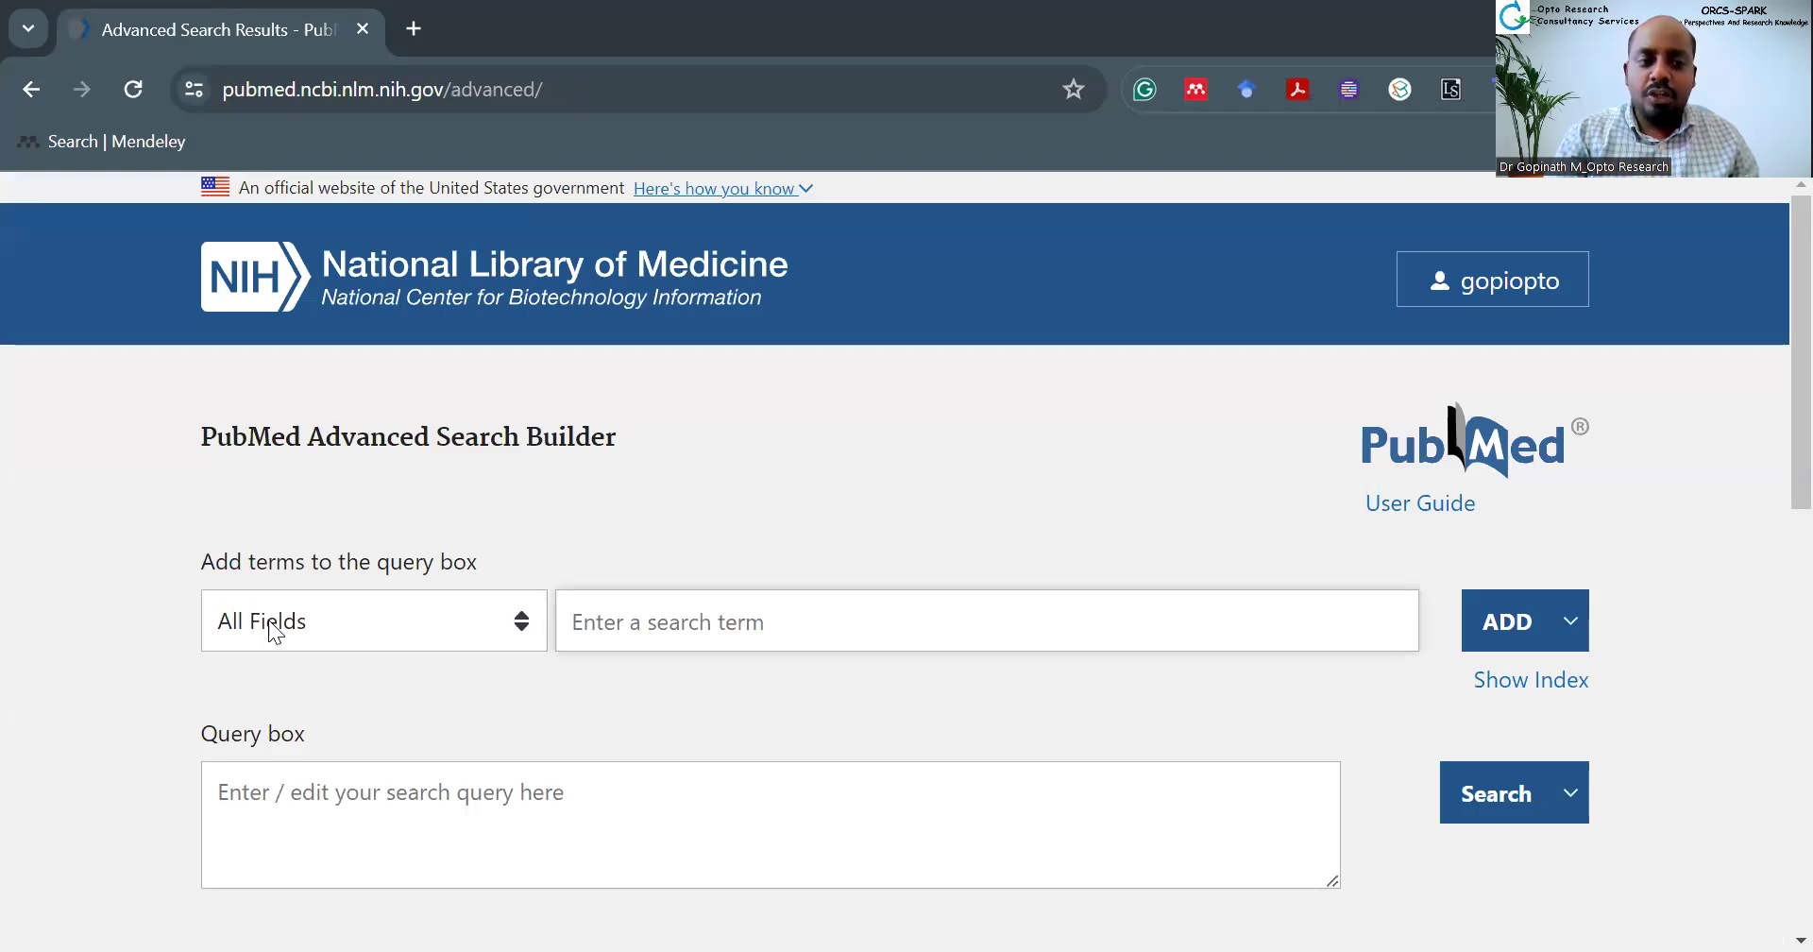
Step: Look up "diabetes" in the All Fields index and add the exact entry to the query box
{"action": "left_click", "coordinate": [722, 638]}
{"action": "type", "text": "dia"}
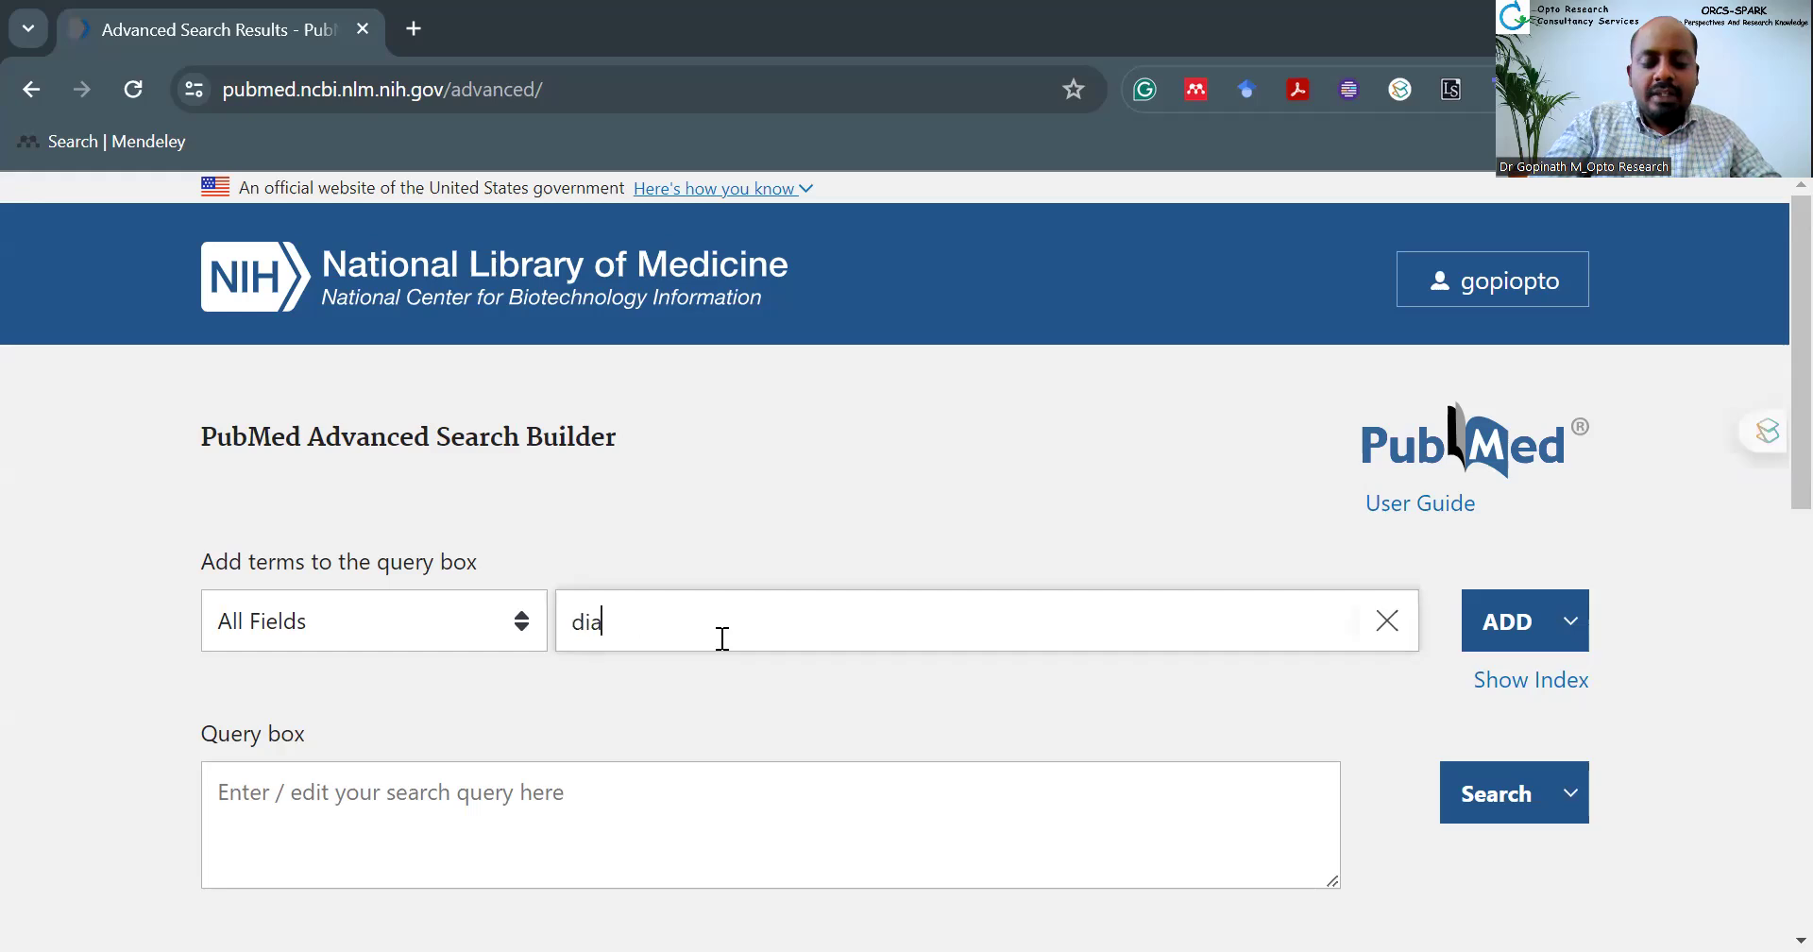
{"action": "type", "text": "betes"}
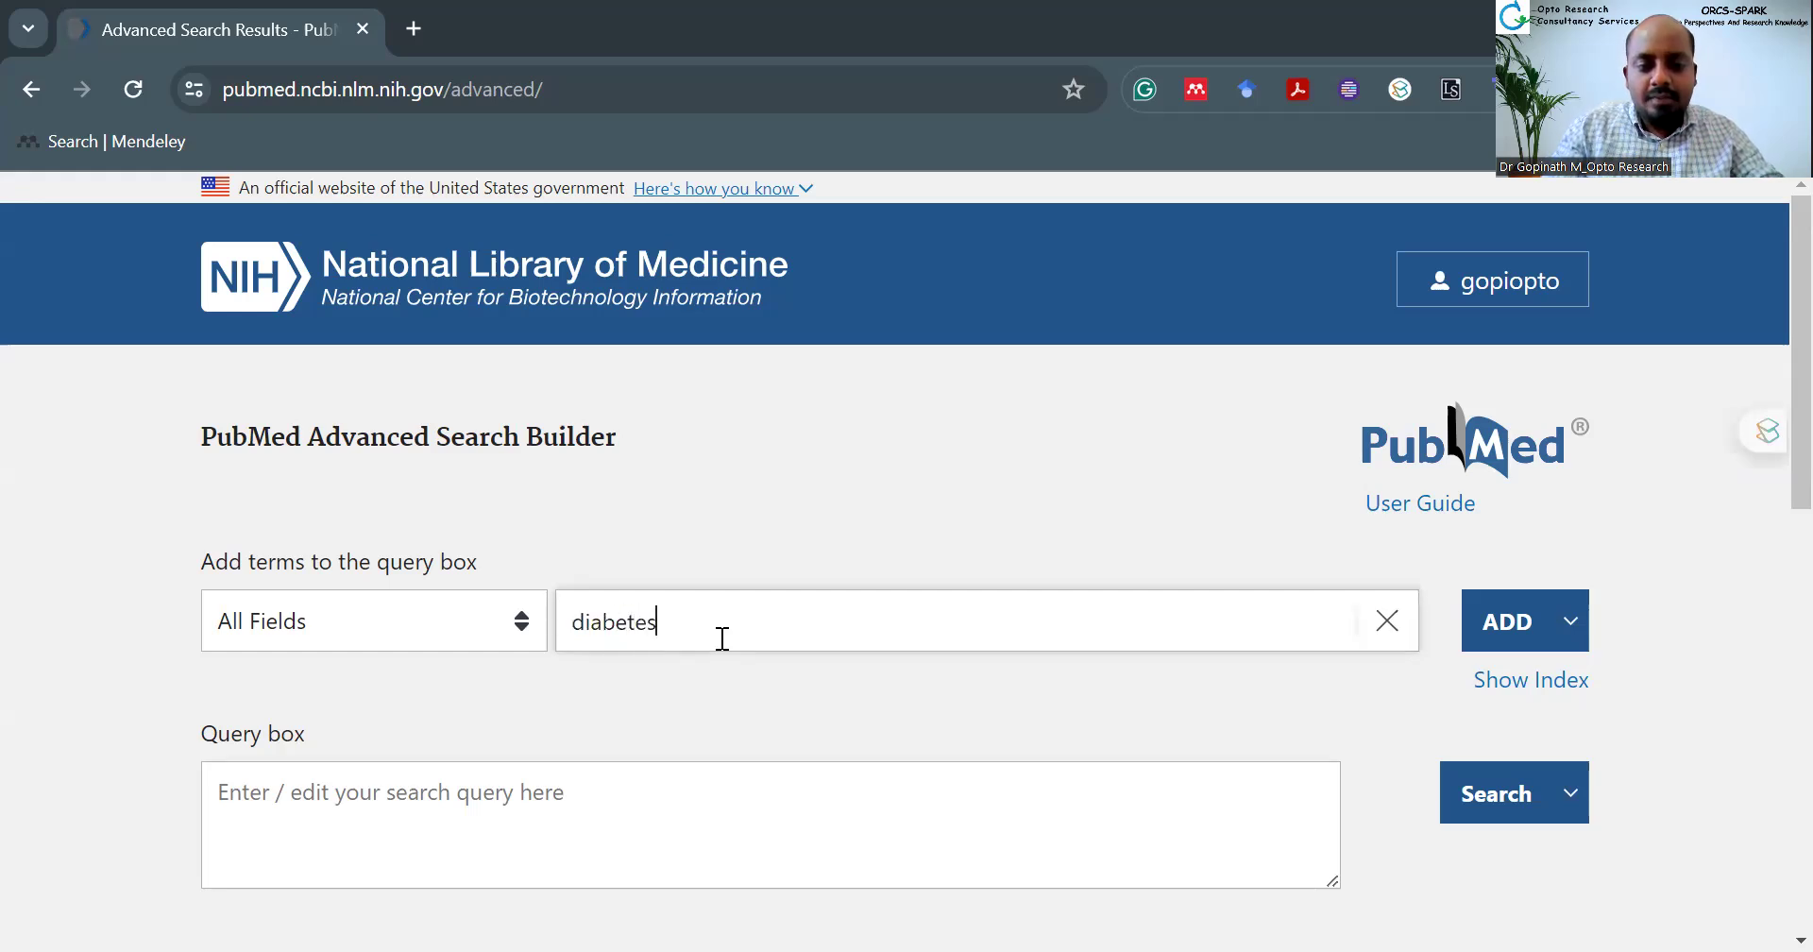
{"action": "left_click", "coordinate": [1498, 690]}
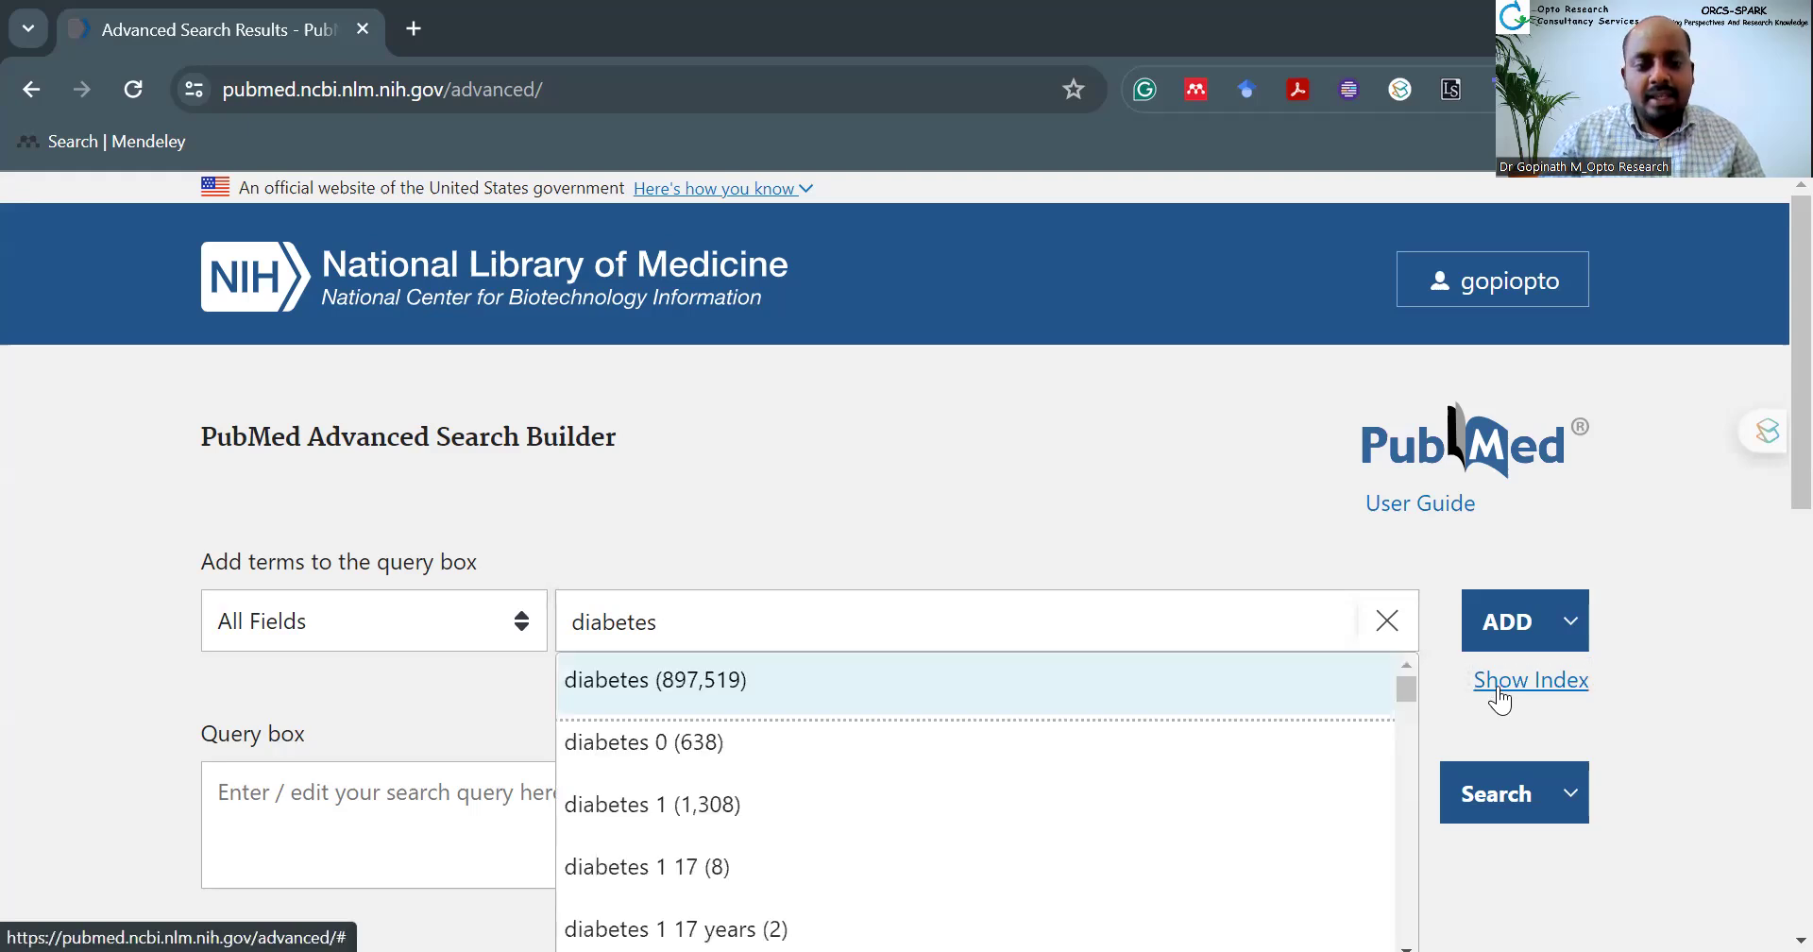
{"action": "left_click", "coordinate": [1203, 696]}
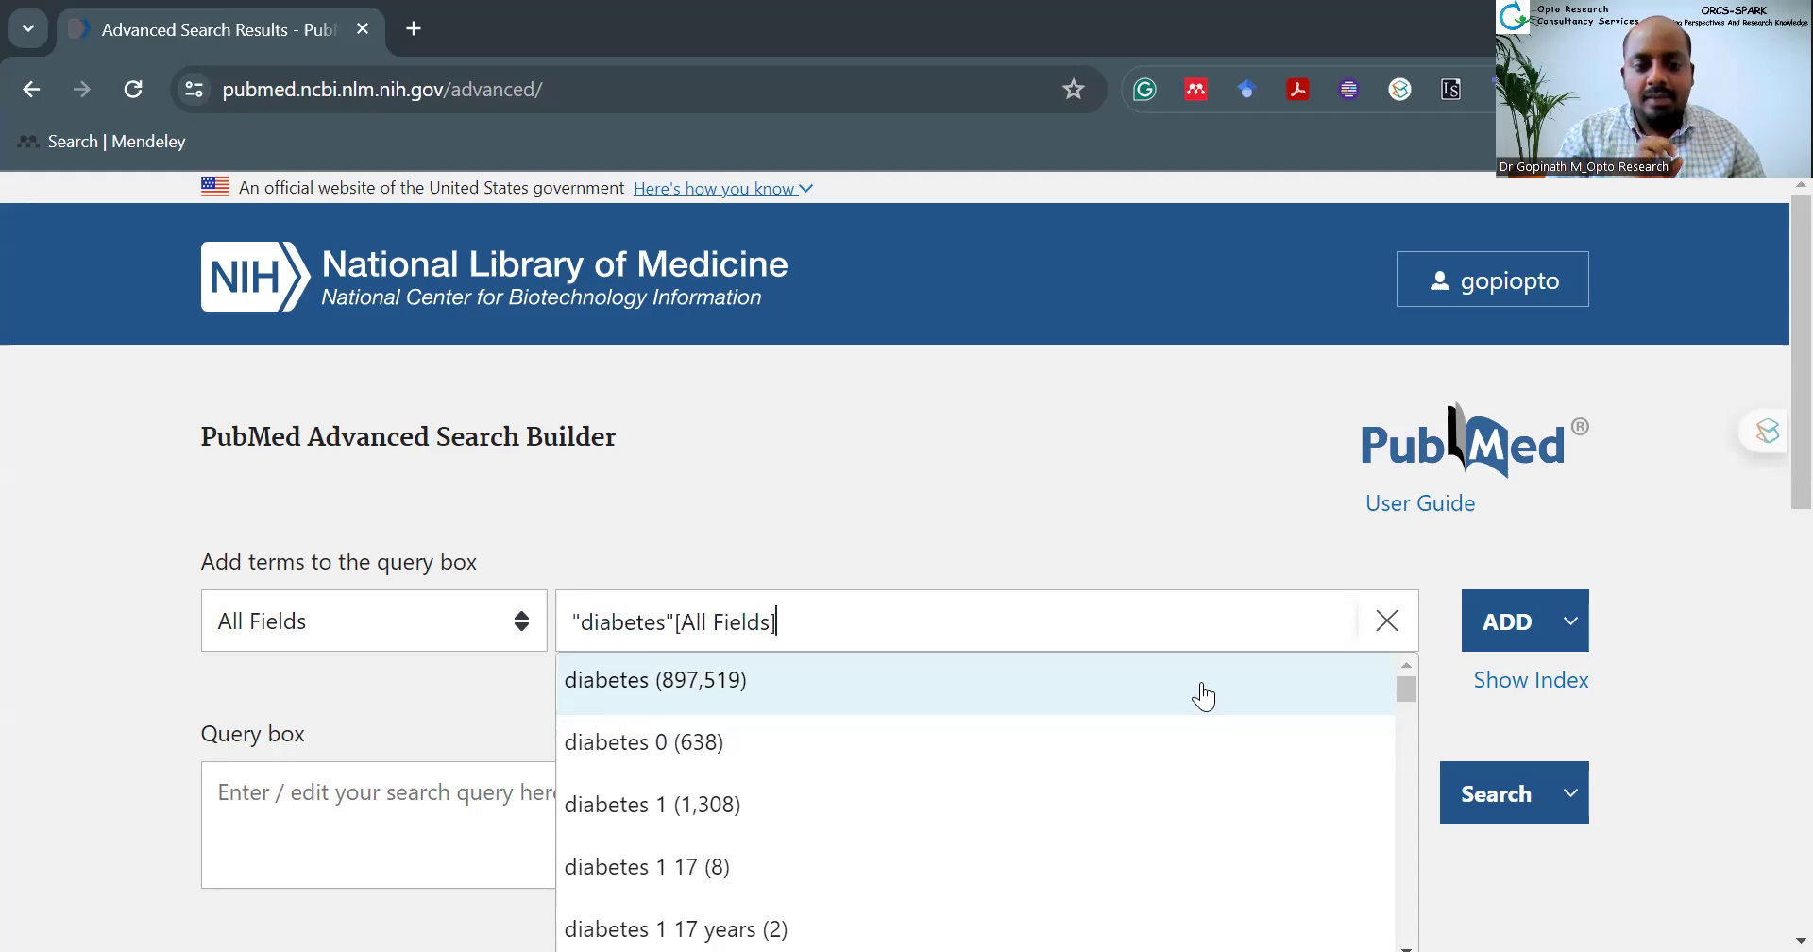
{"action": "left_click", "coordinate": [1509, 623]}
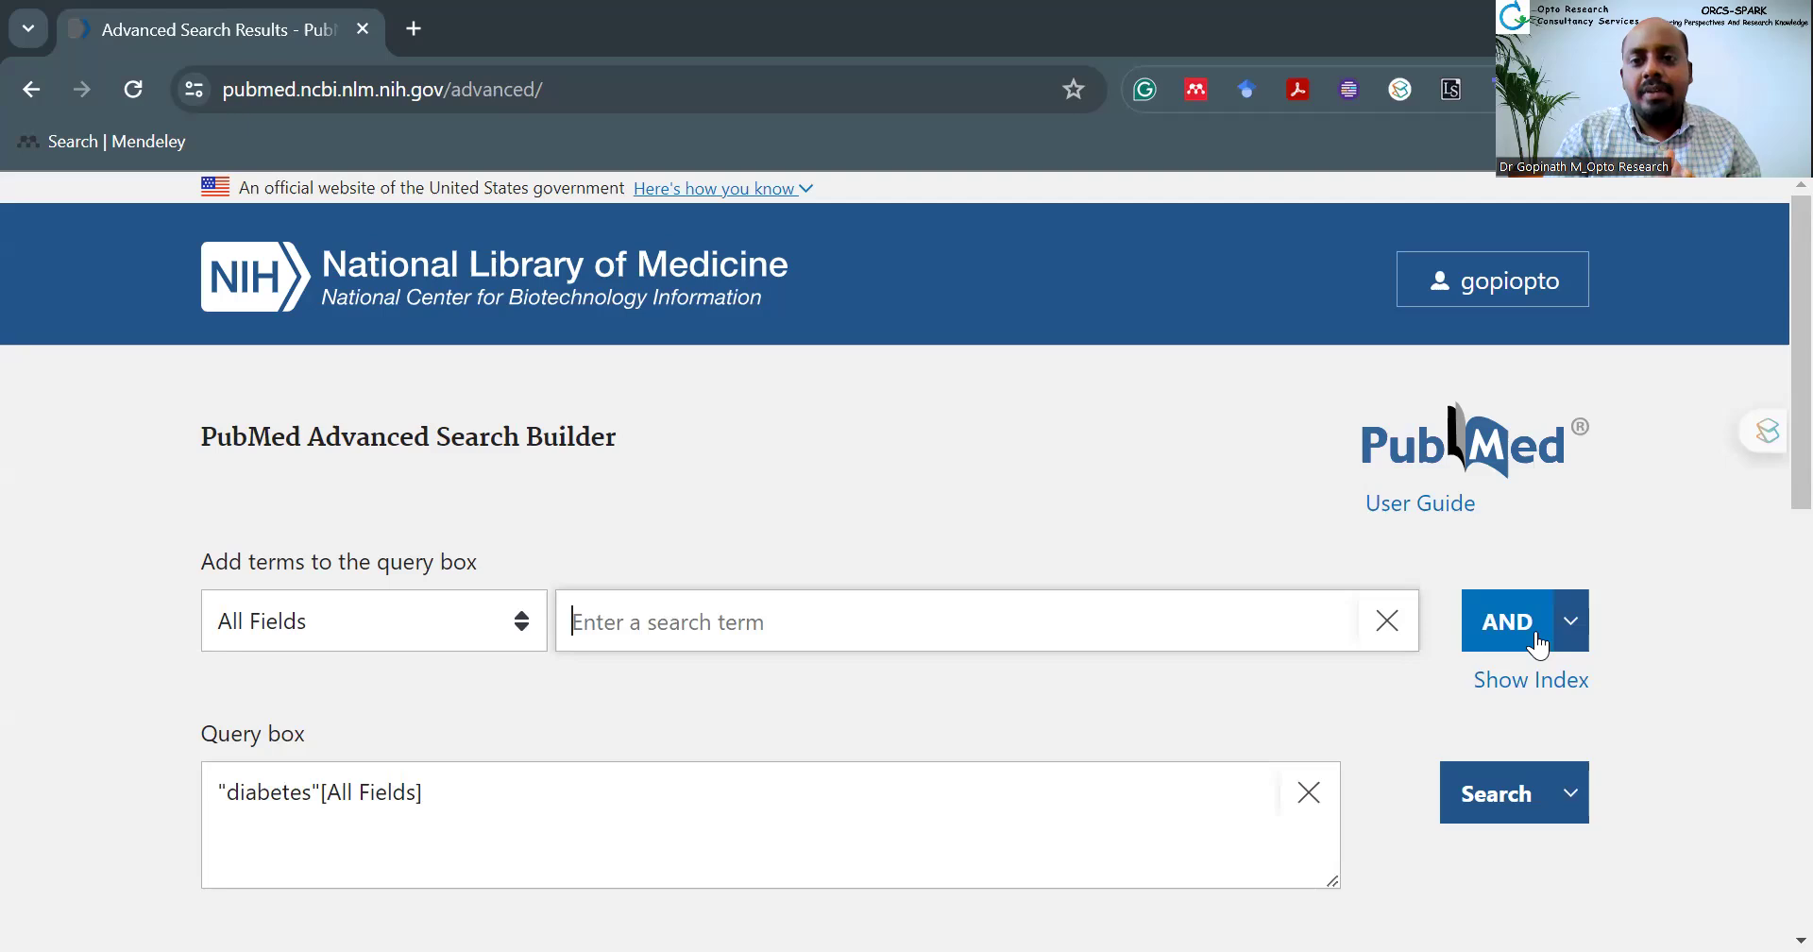
Step: Look up "diabetes mell" in the All Fields index and add the "diabetes mellieus" entry to the query with OR
{"action": "type", "text": "diabetes meel"}
{"action": "key", "text": "BackSpace"}
{"action": "key", "text": "BackSpace"}
{"action": "type", "text": "ll"}
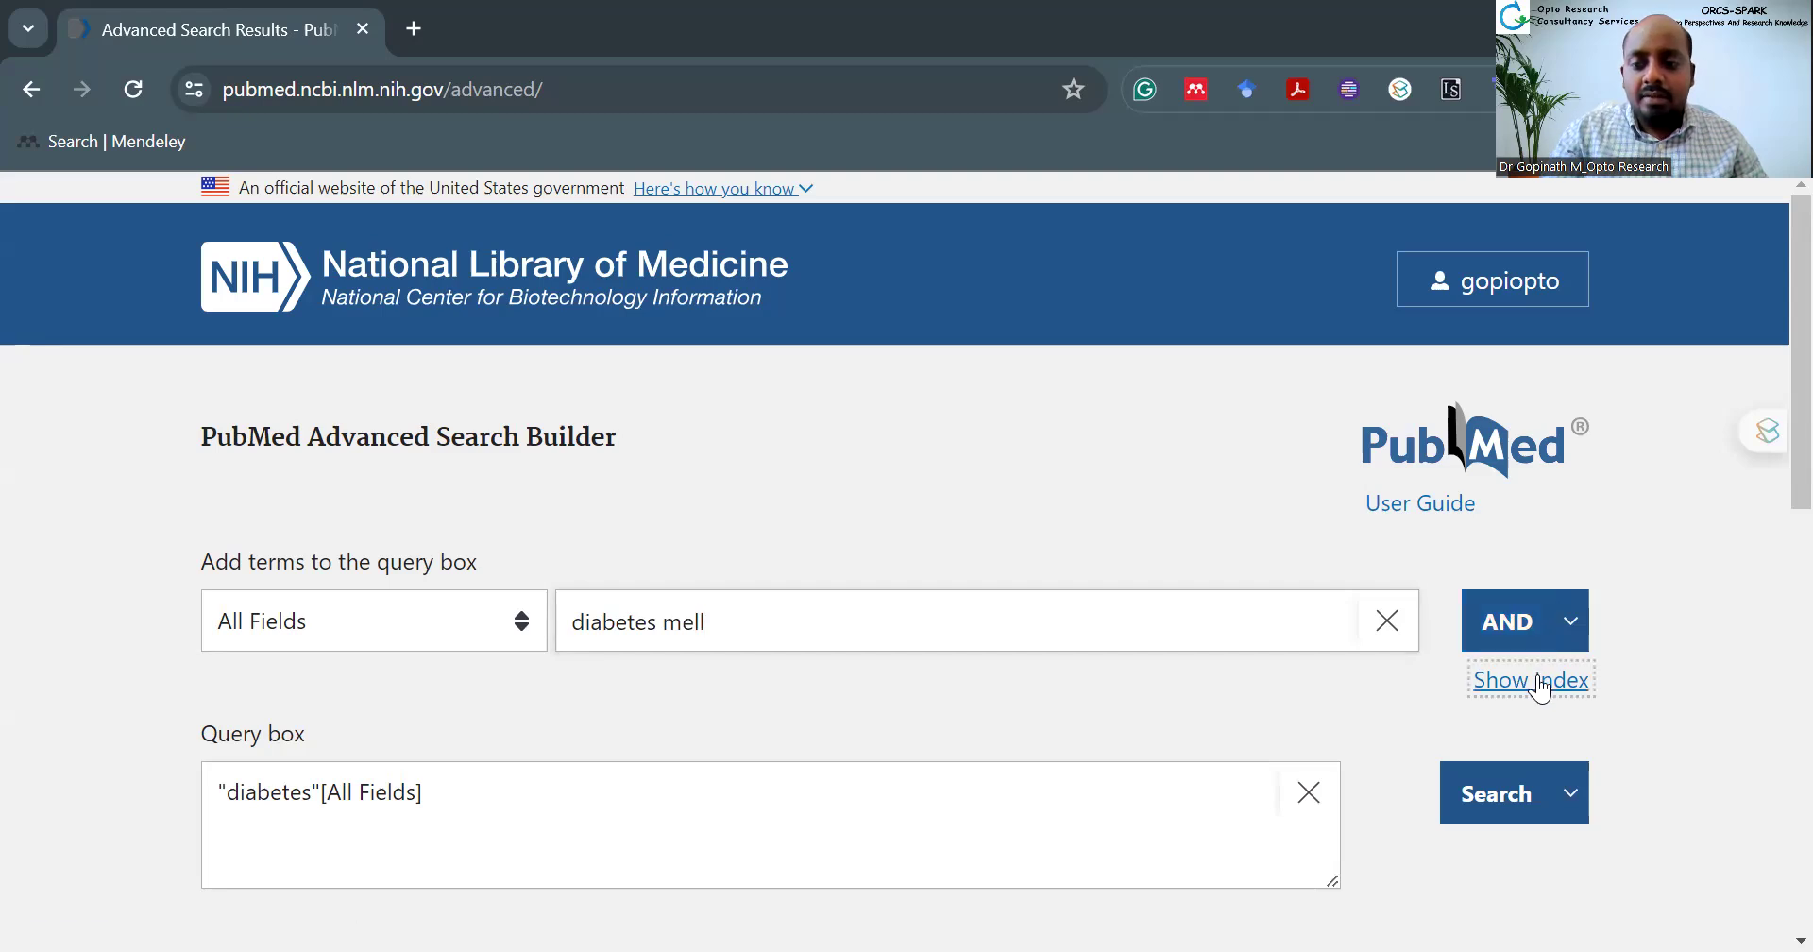
{"action": "left_click", "coordinate": [1039, 681]}
{"action": "left_click", "coordinate": [1570, 624]}
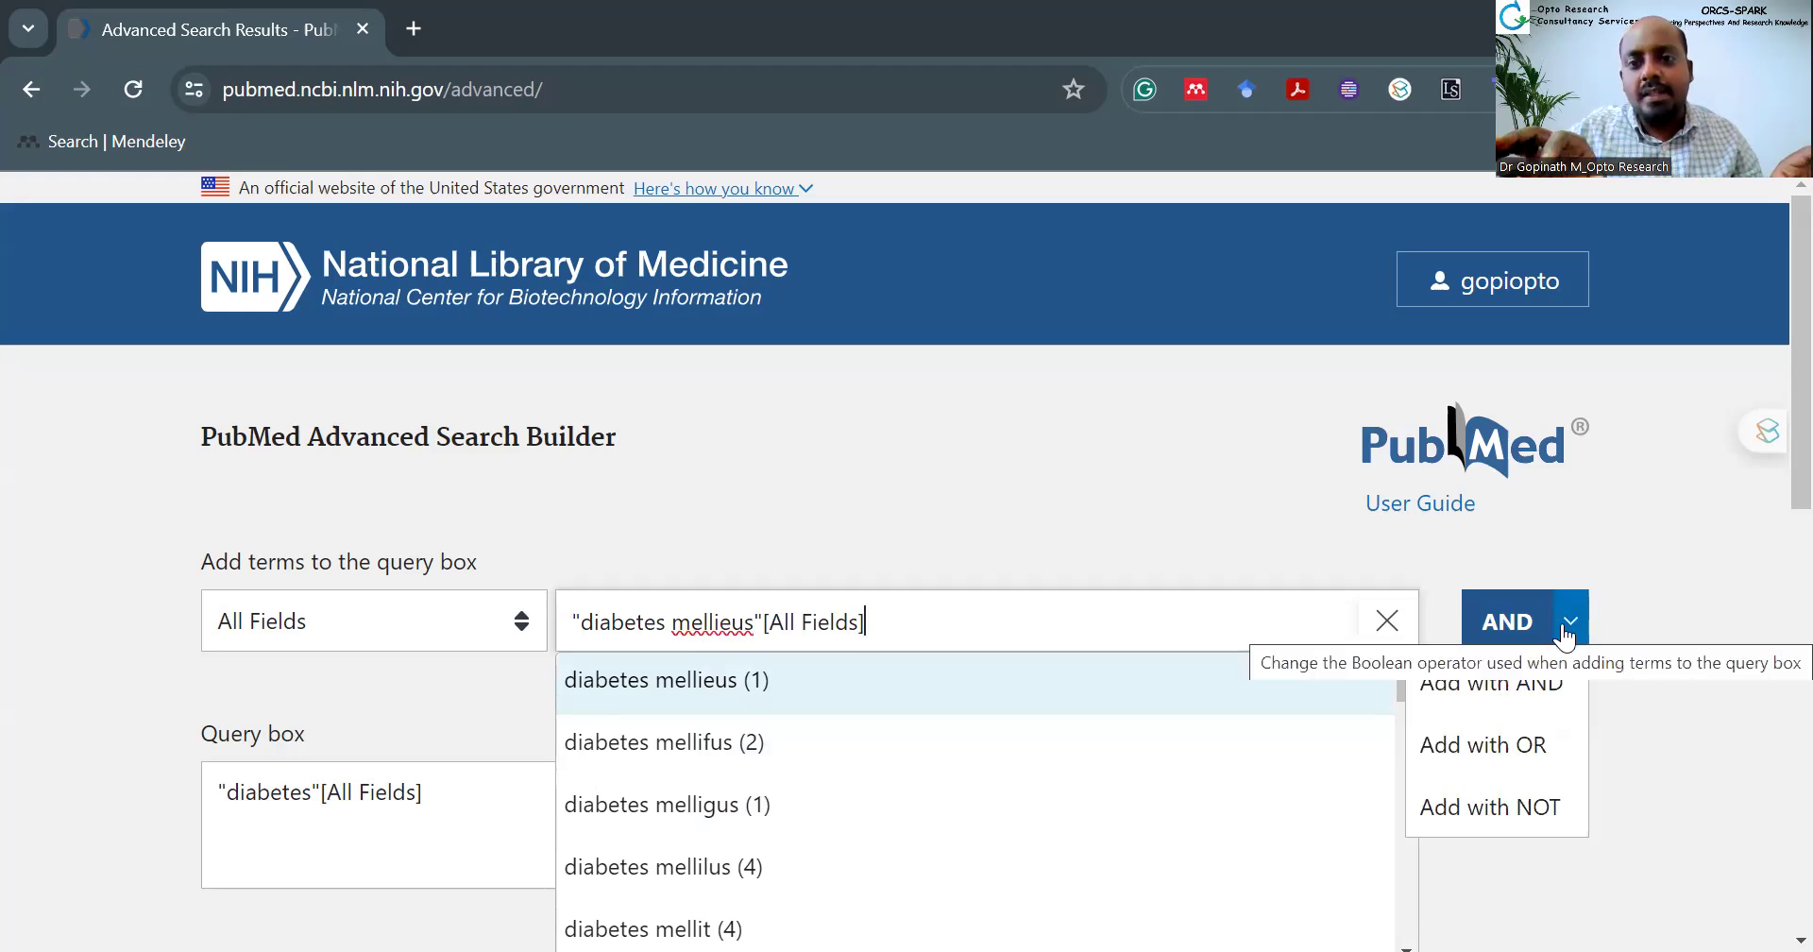
{"action": "left_click", "coordinate": [1556, 742]}
Step: Look up "type 1 dm" in the All Fields index and add the exact entry to the query with OR
{"action": "type", "text": "dm"}
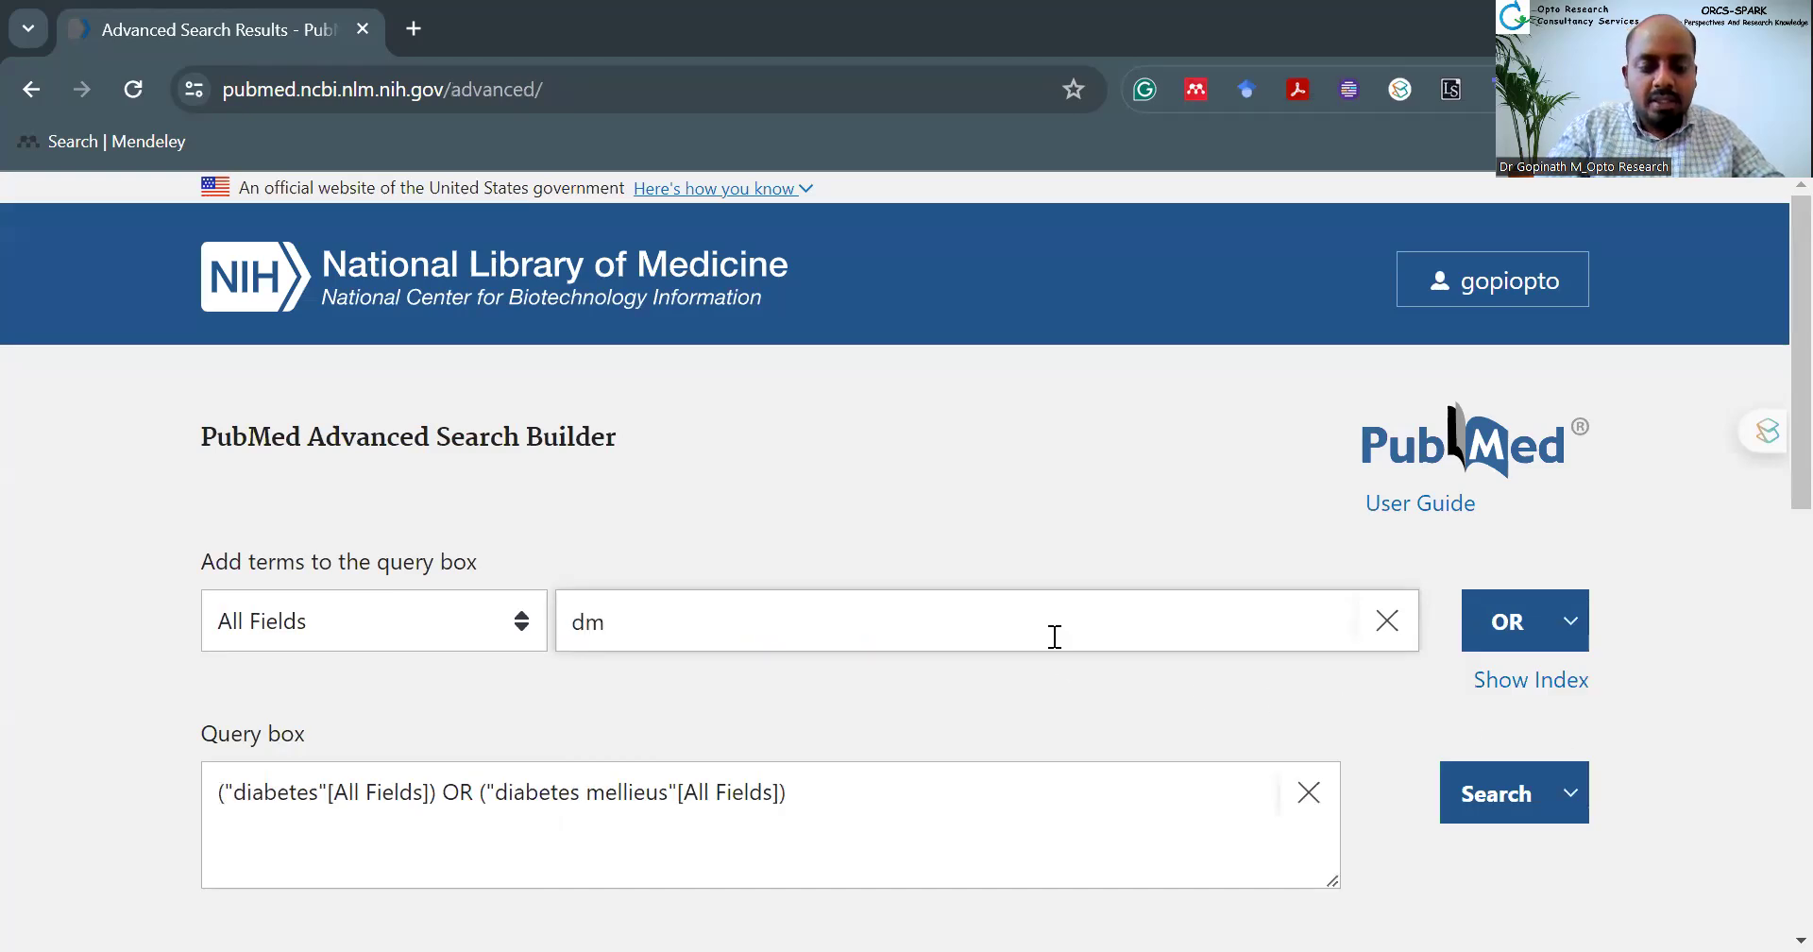
{"action": "key", "text": "BackSpace"}
{"action": "key", "text": "BackSpace"}
{"action": "type", "text": "typ"}
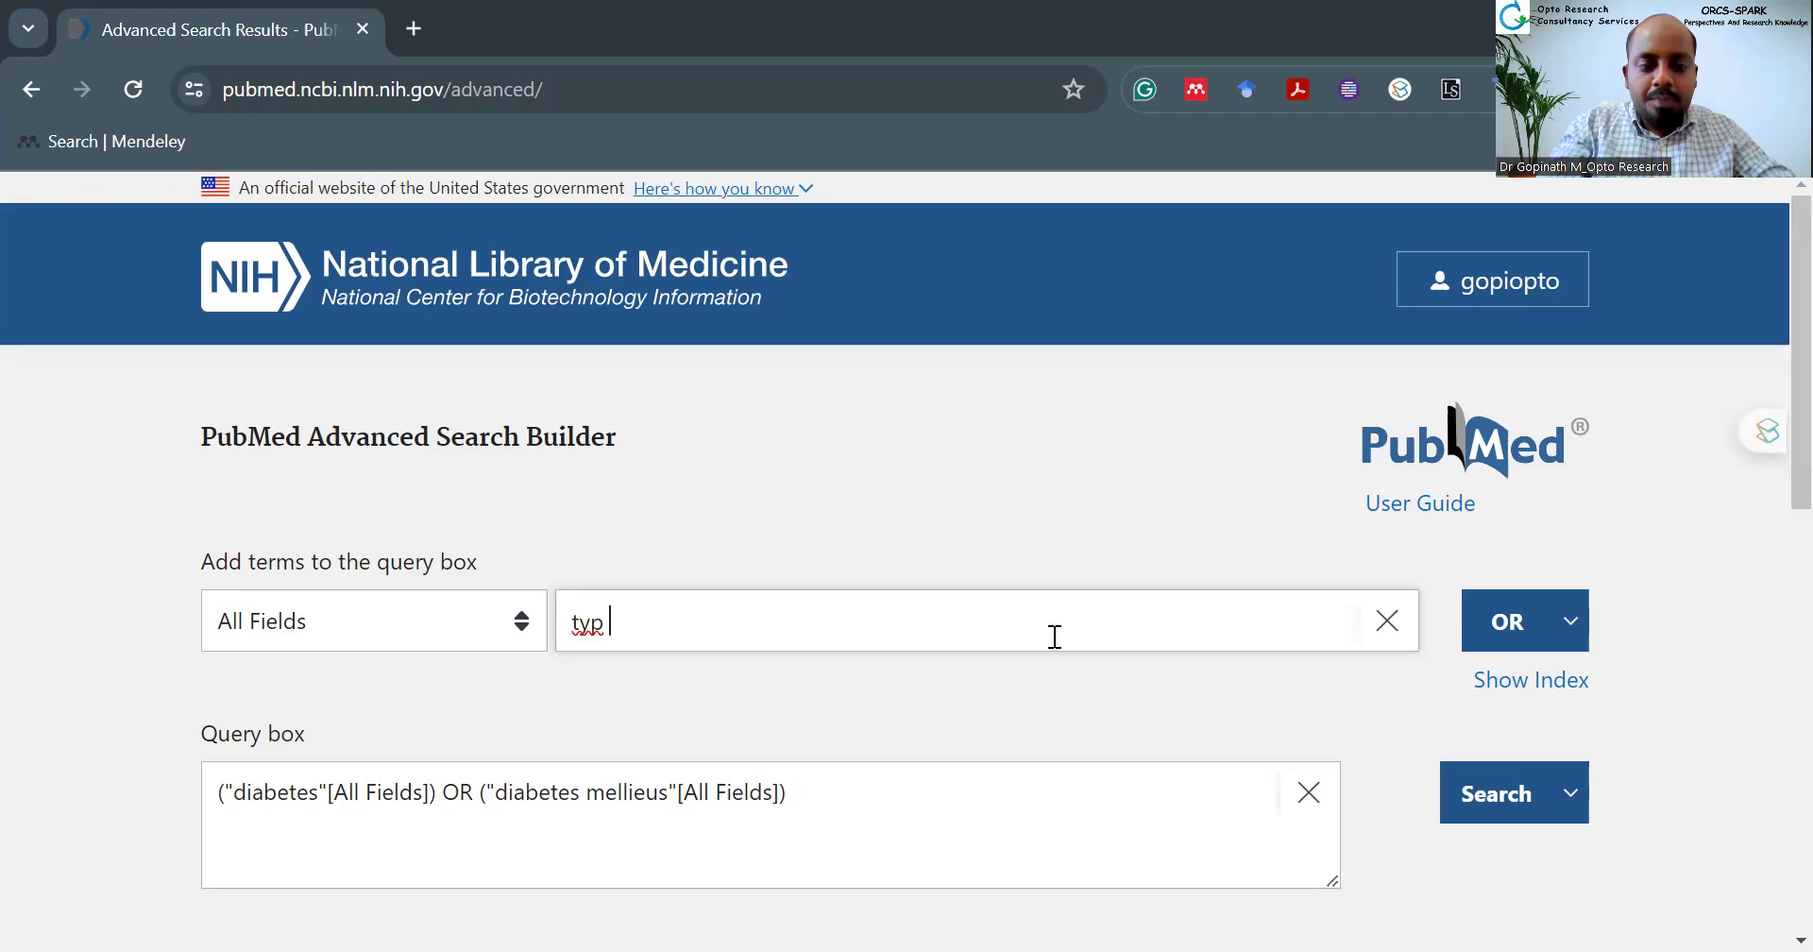
{"action": "key", "text": "BackSpace"}
{"action": "type", "text": "e 1 dm"}
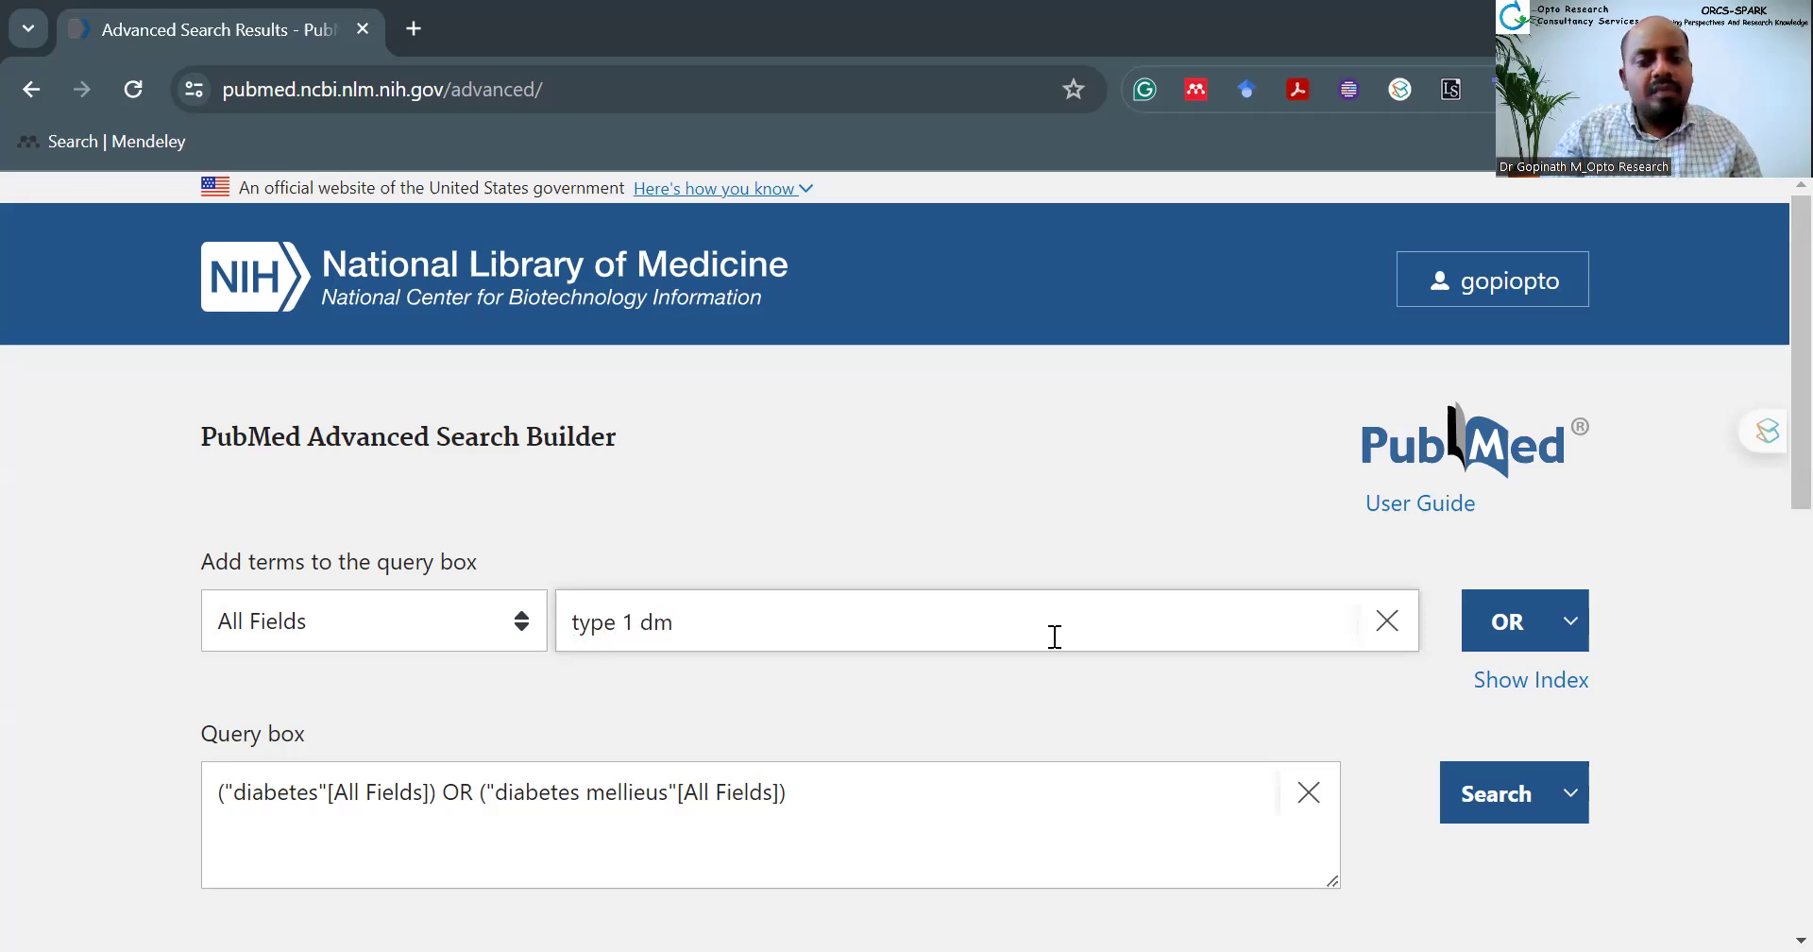
{"action": "left_click", "coordinate": [1562, 682]}
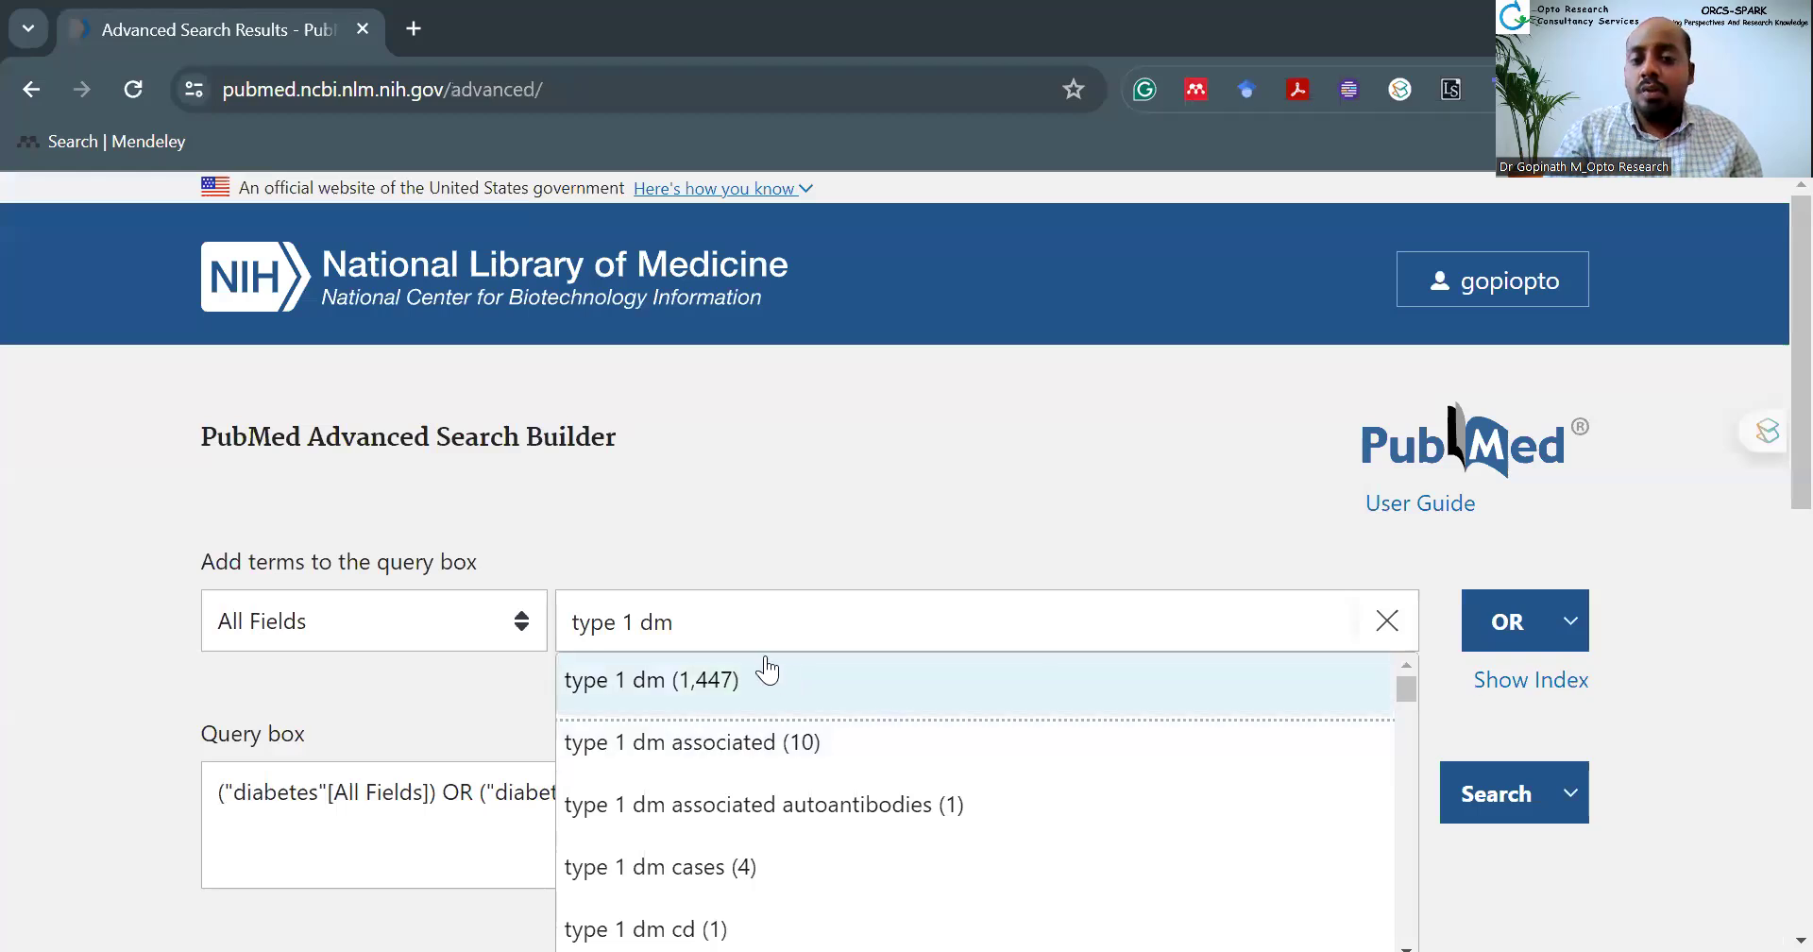
{"action": "left_click", "coordinate": [782, 696]}
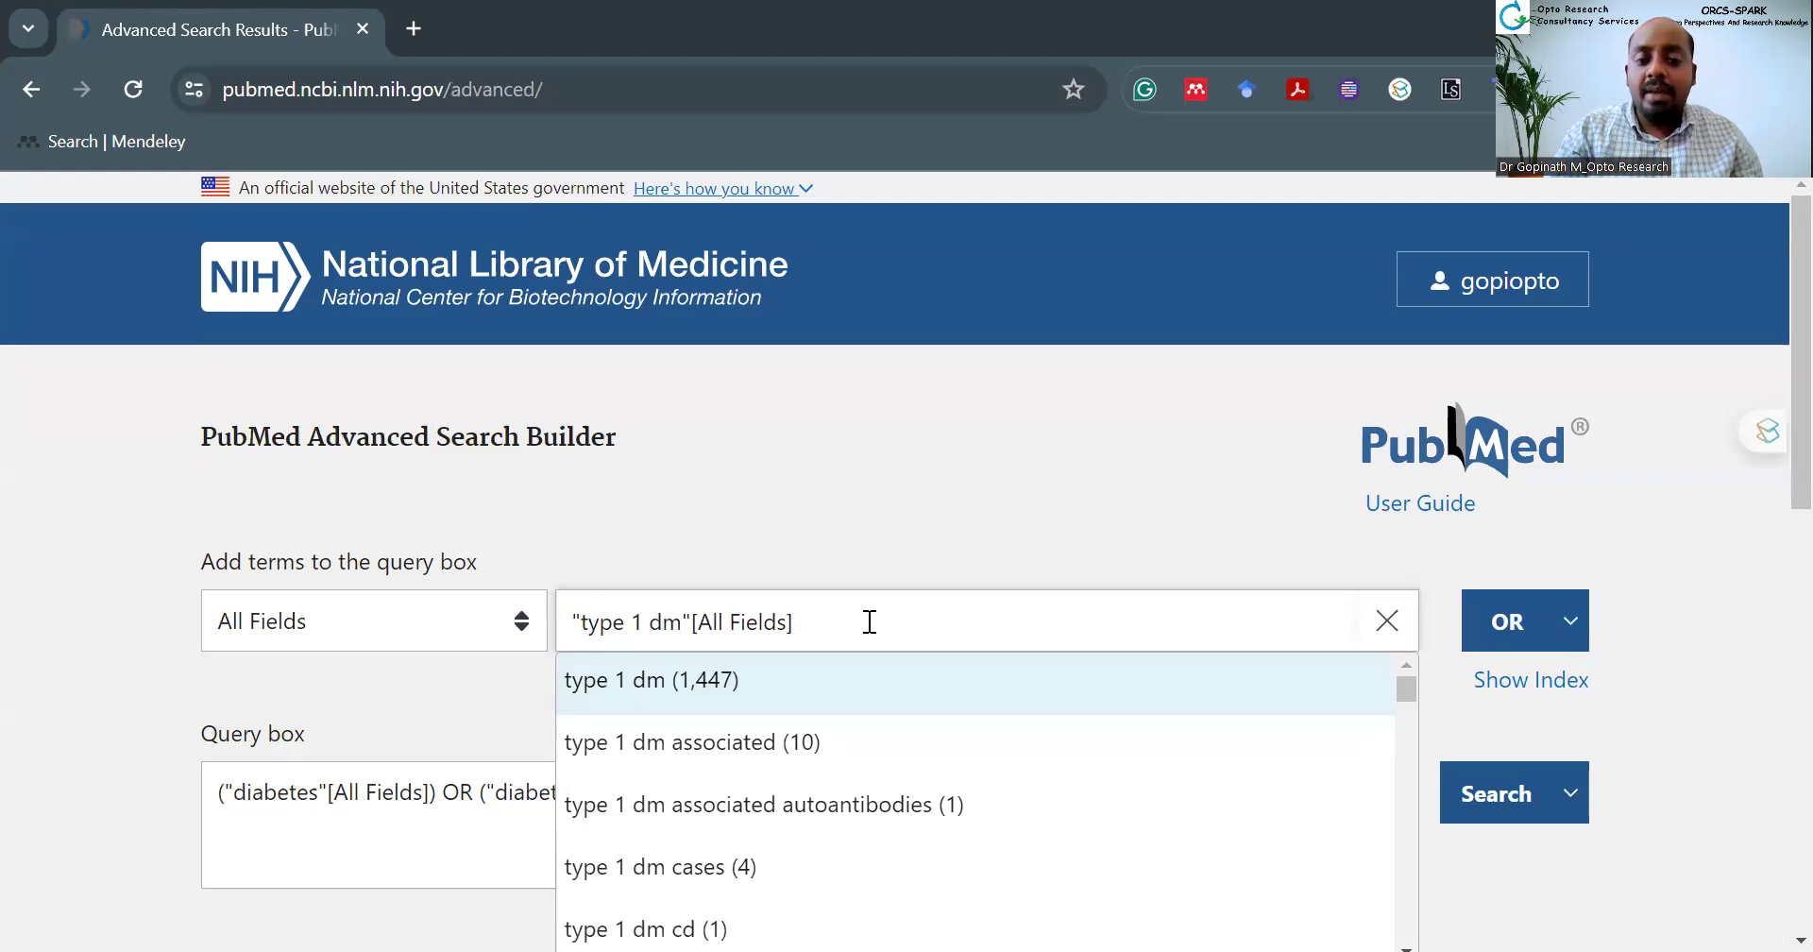
{"action": "left_click", "coordinate": [1502, 643]}
Step: Look up "type 2 dm" in the All Fields index and add the exact entry to the query with OR
{"action": "type", "text": "tyo"}
{"action": "key", "text": "BackSpace"}
{"action": "type", "text": "pe 2 dm"}
{"action": "left_click", "coordinate": [1570, 621]}
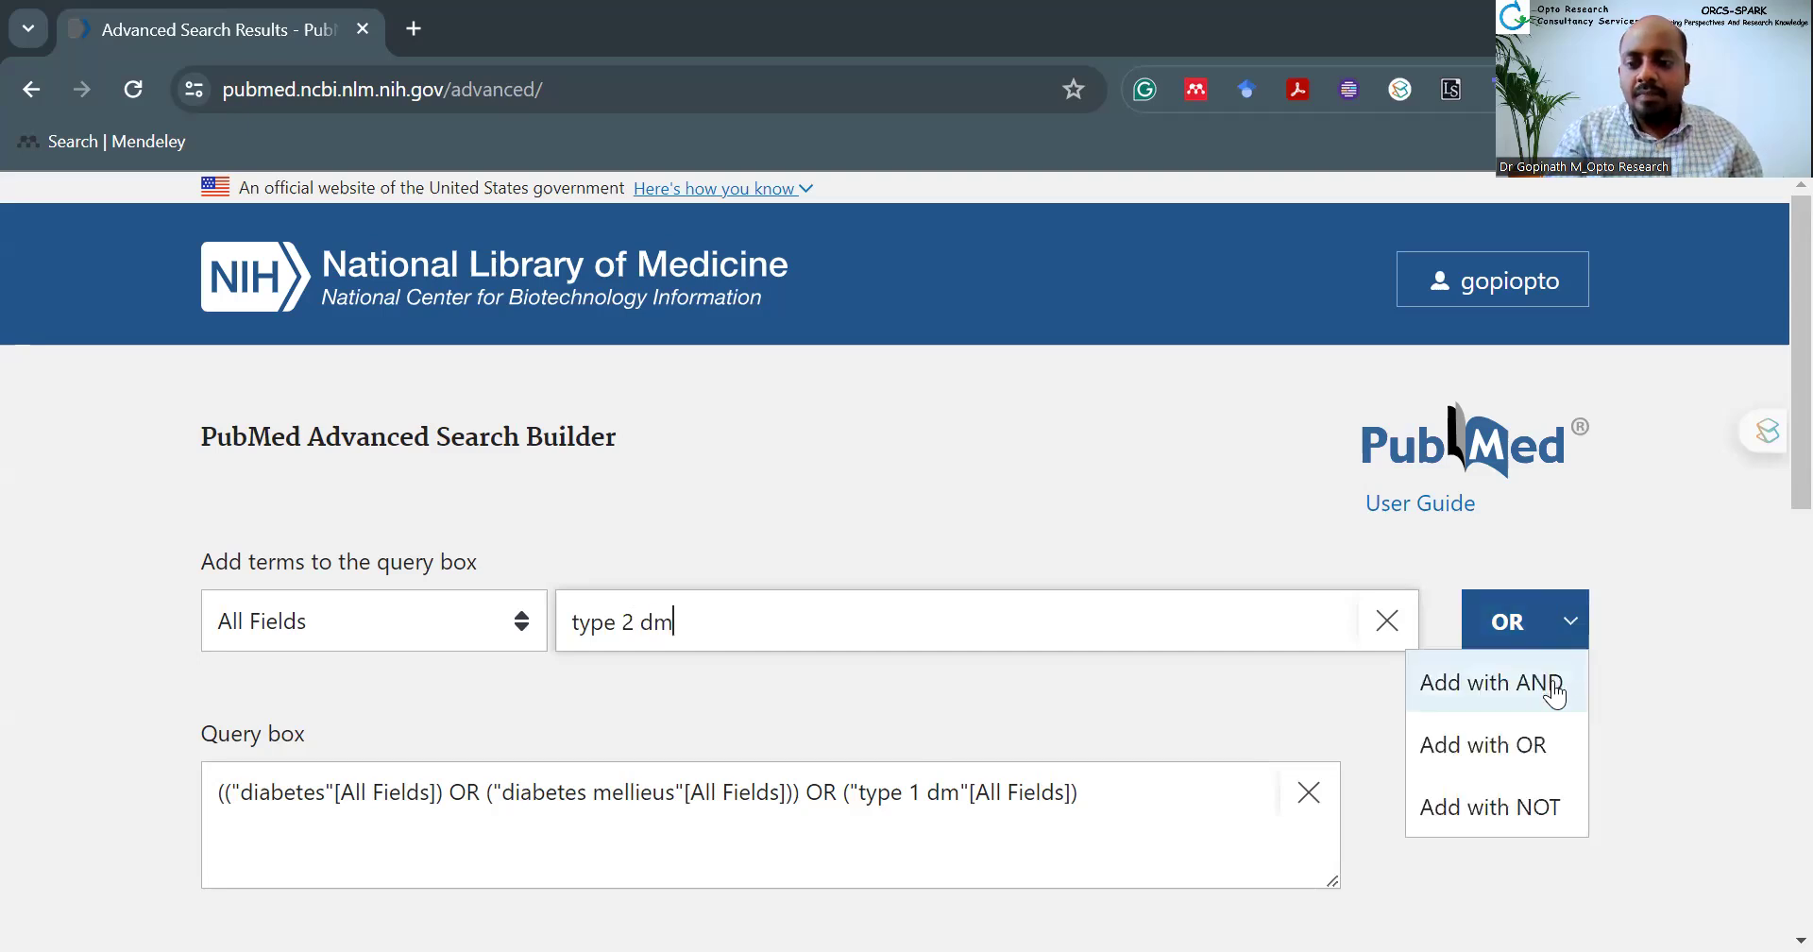
{"action": "left_click", "coordinate": [1575, 681]}
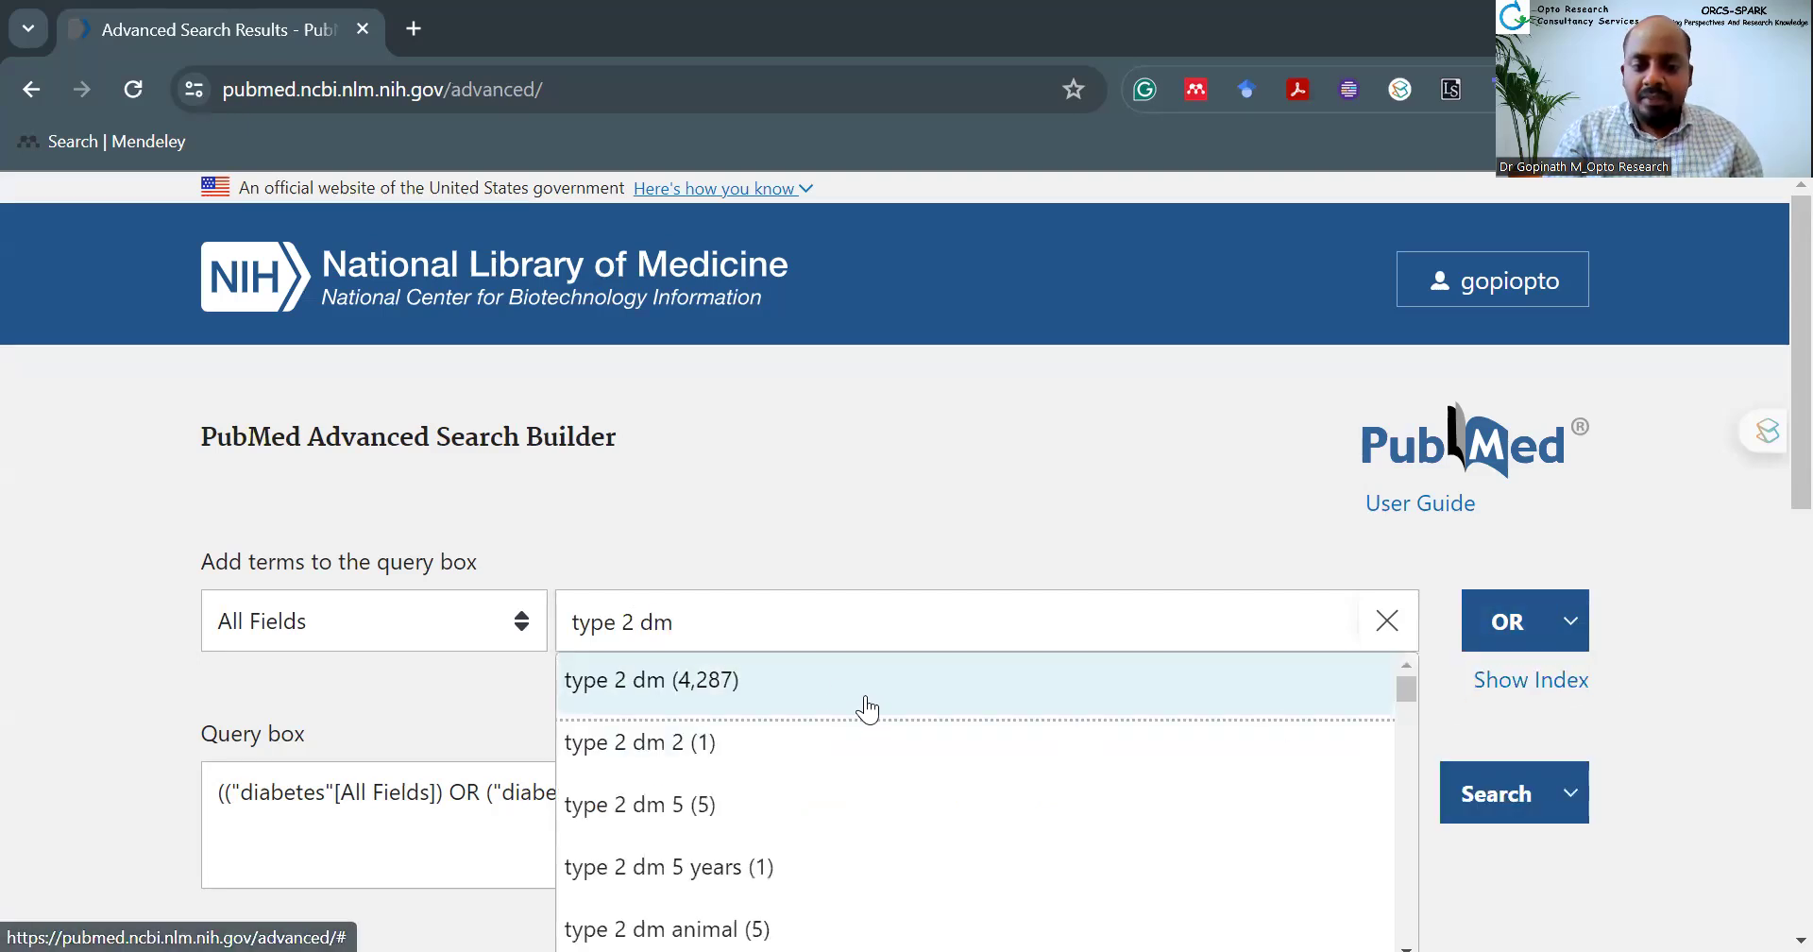
{"action": "left_click", "coordinate": [830, 699]}
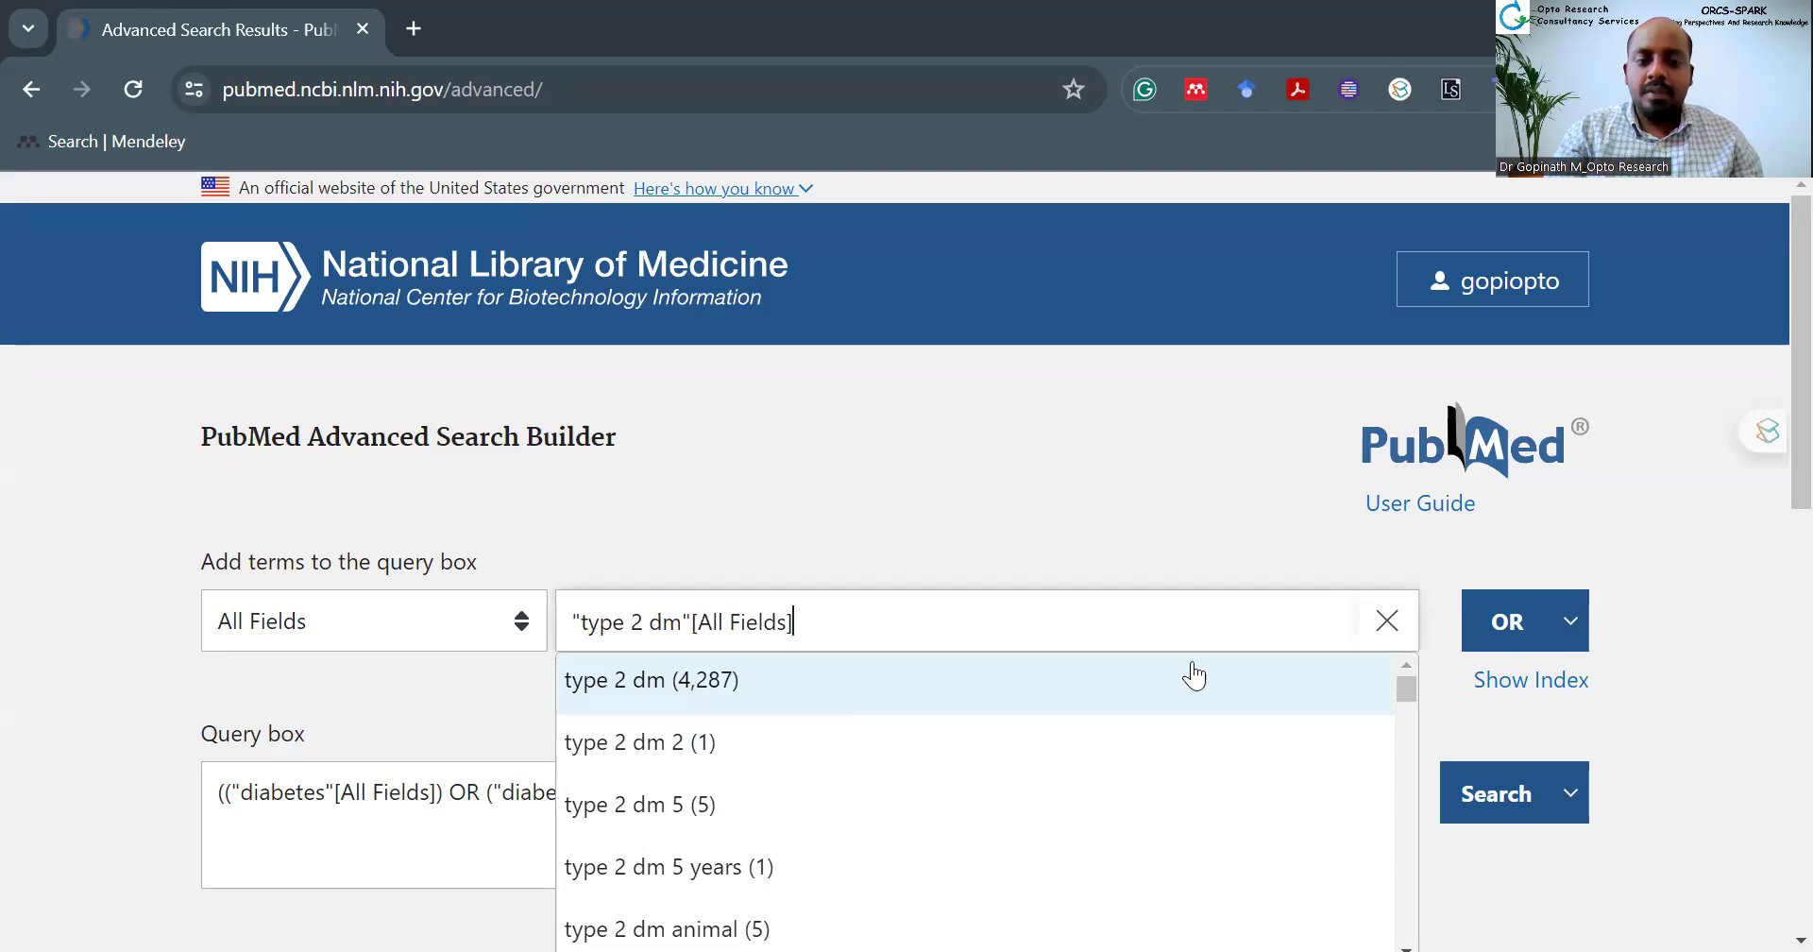
{"action": "left_click", "coordinate": [1511, 628]}
Step: Look up "DM" in the All Fields index and add the "dm" entry to the query with OR
{"action": "type", "text": "DM"}
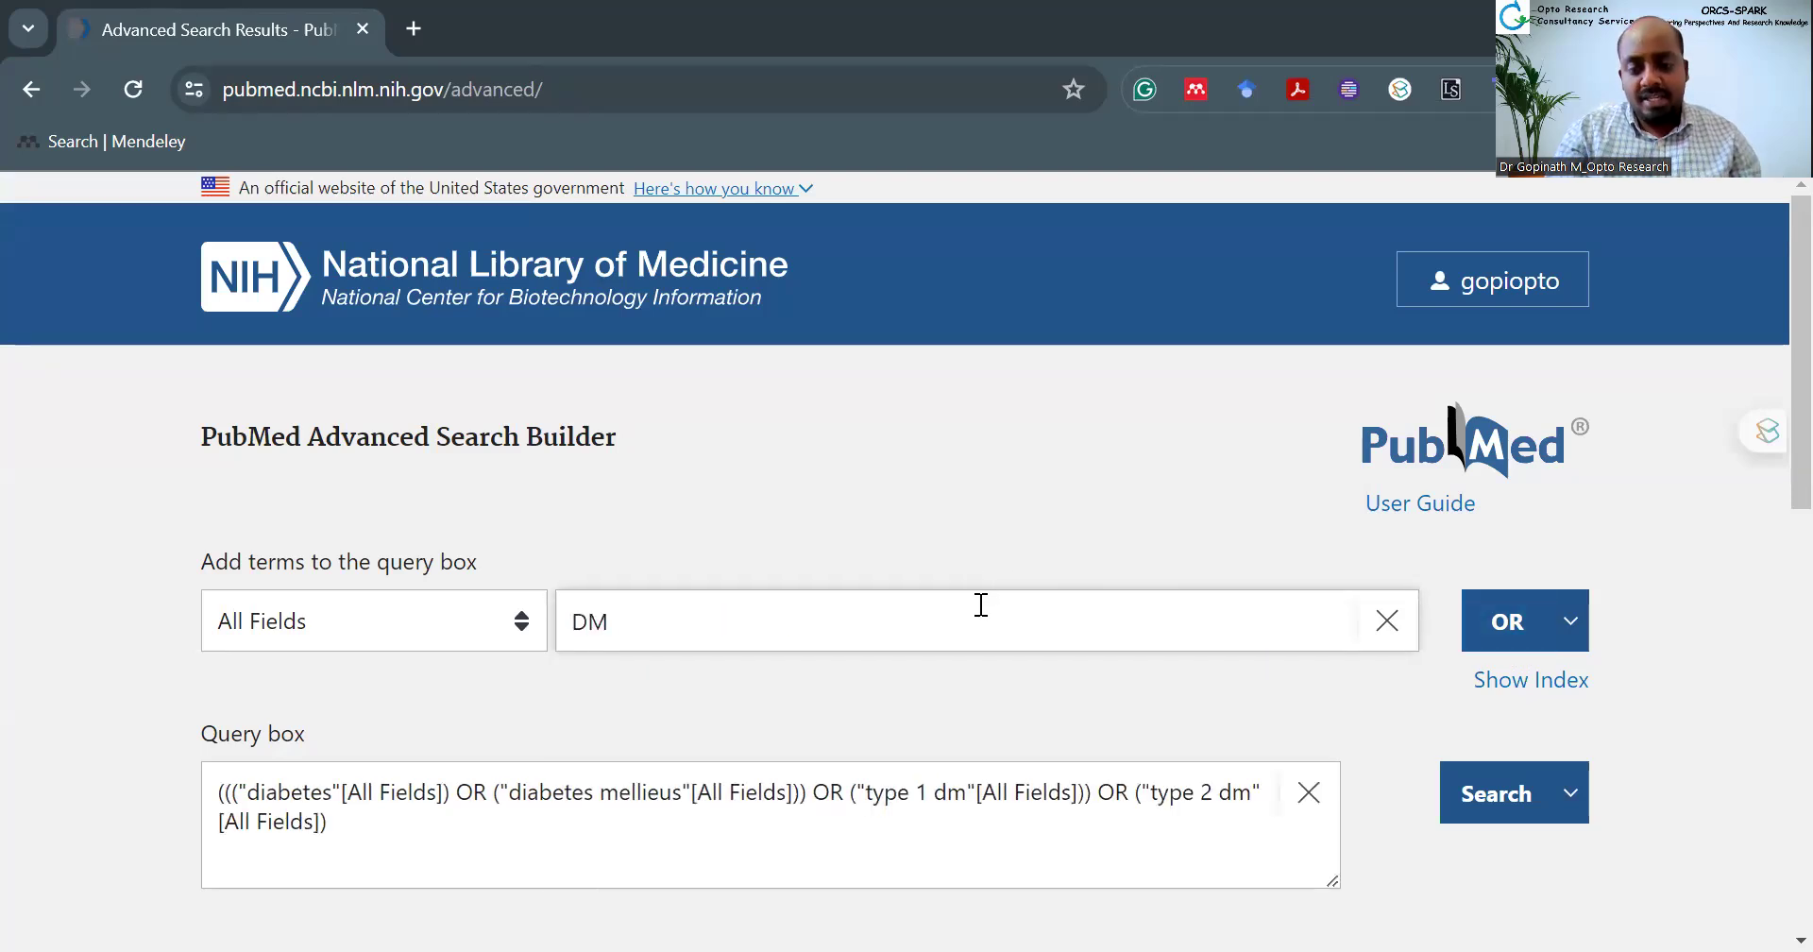
{"action": "left_click", "coordinate": [1488, 681]}
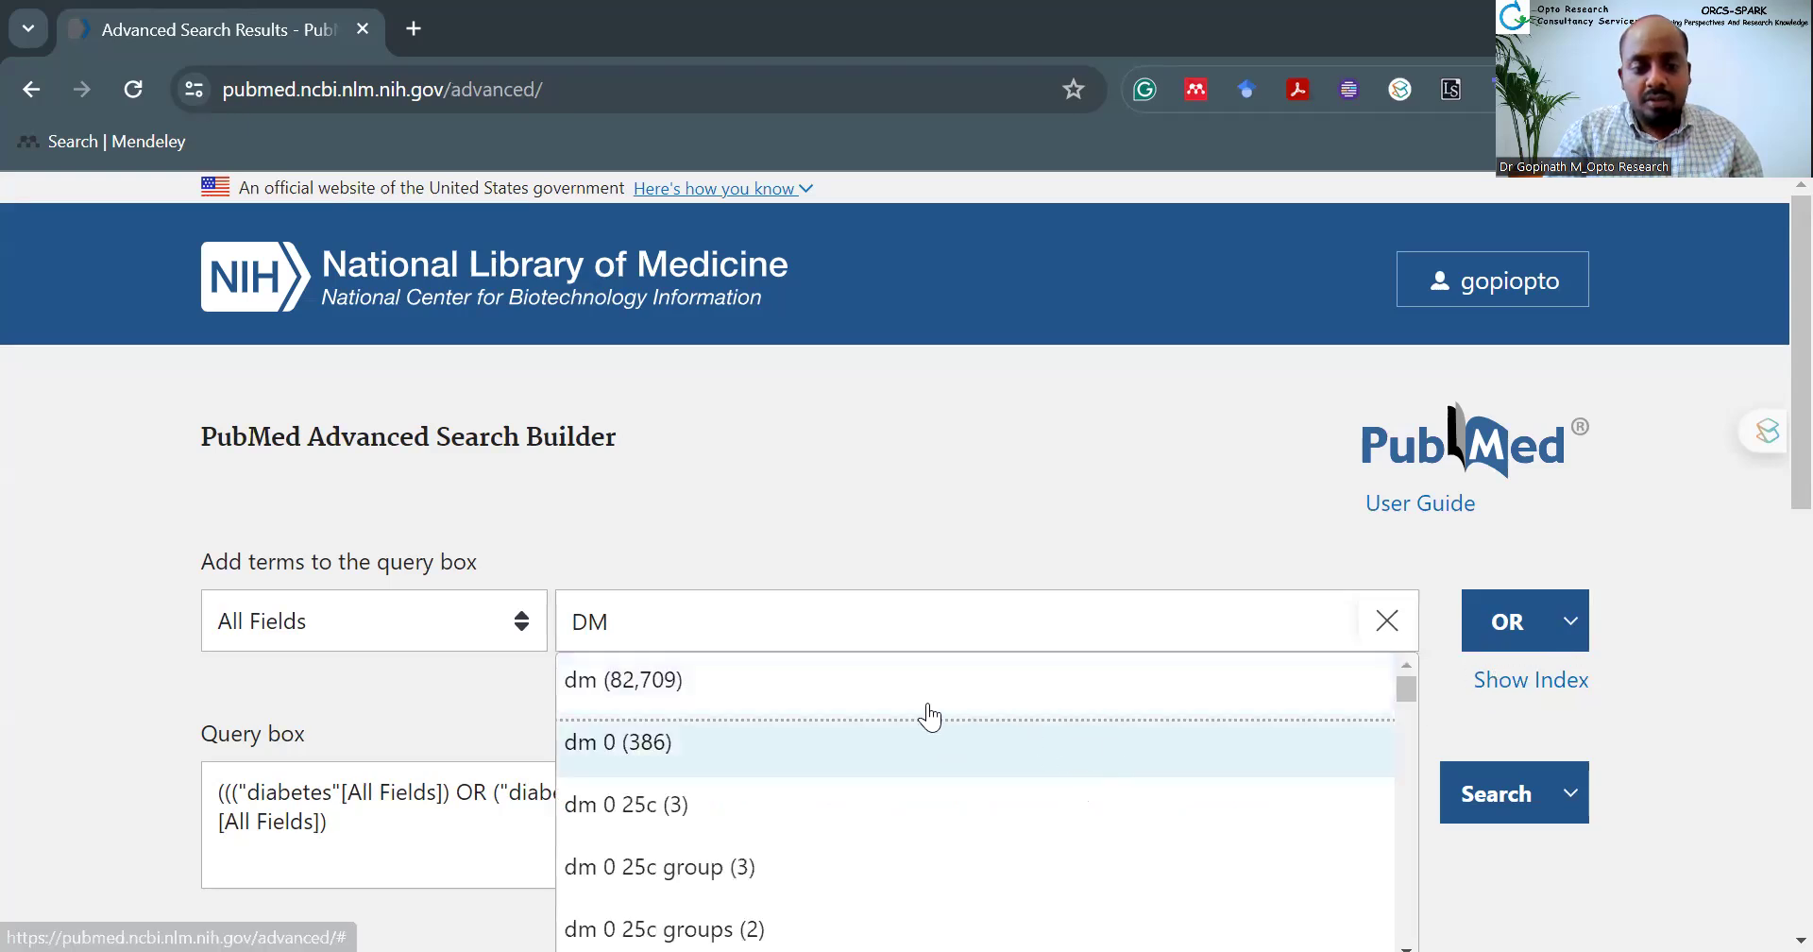
{"action": "left_click", "coordinate": [923, 707]}
{"action": "left_click", "coordinate": [1542, 614]}
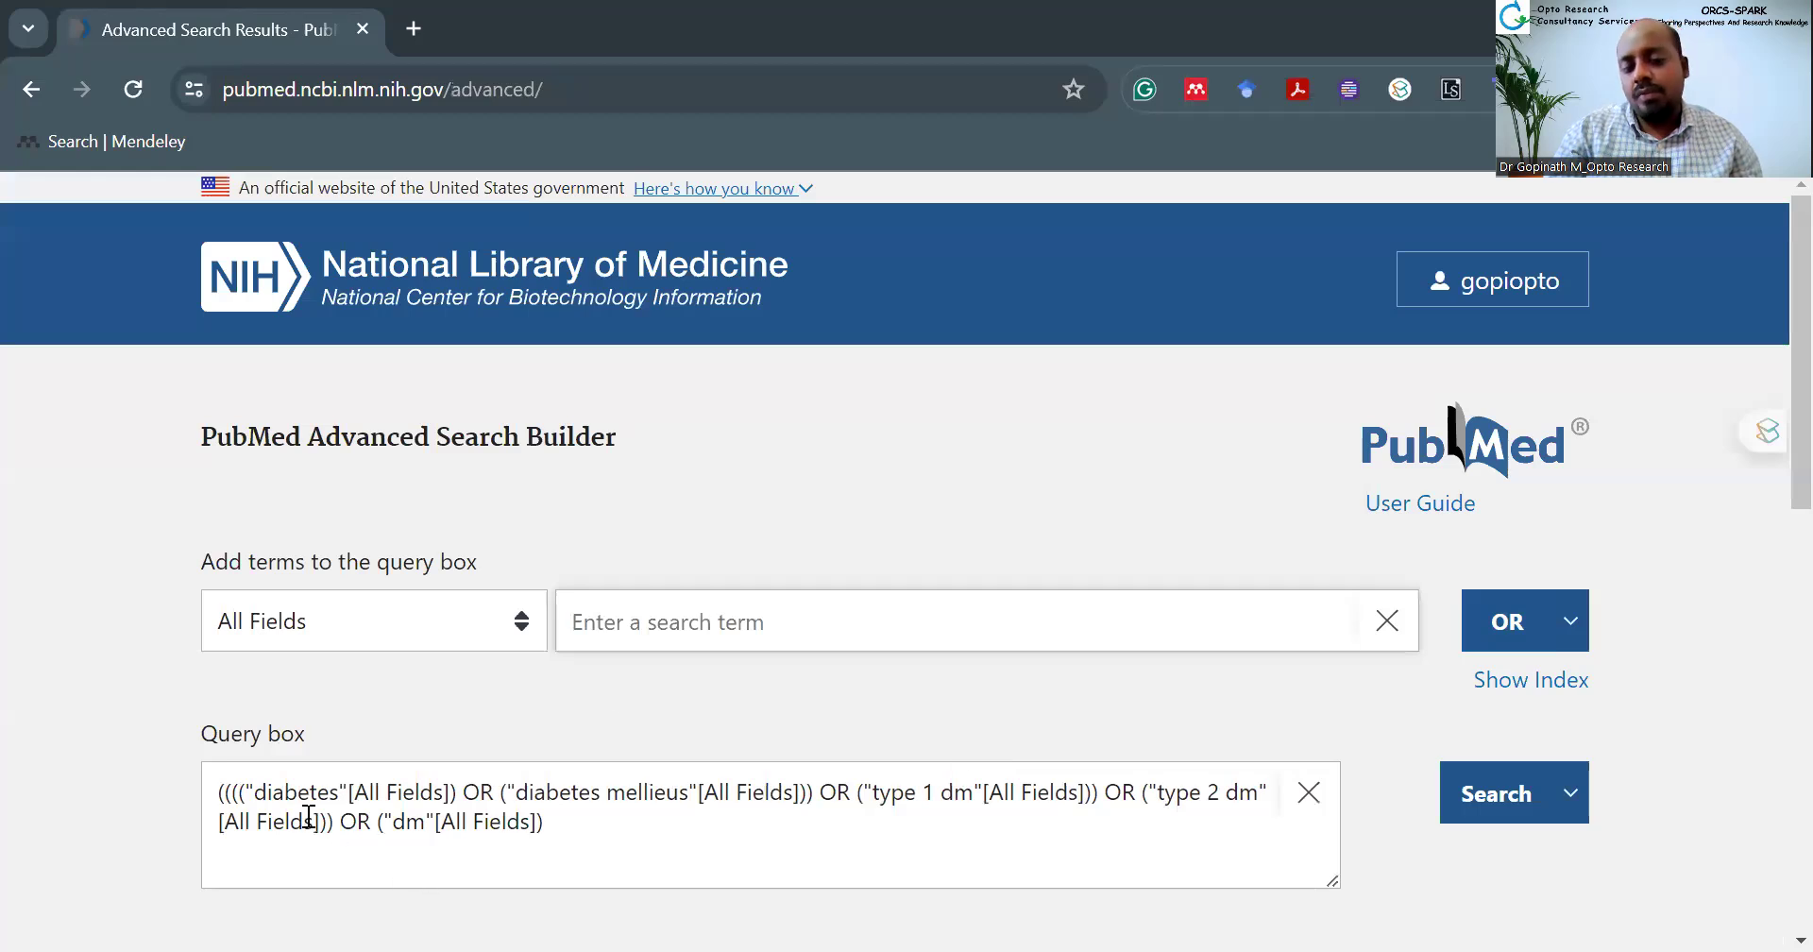
Step: Run the combined diabetes search, and review the search history in the Advanced Search Builder
{"action": "left_click", "coordinate": [1467, 792]}
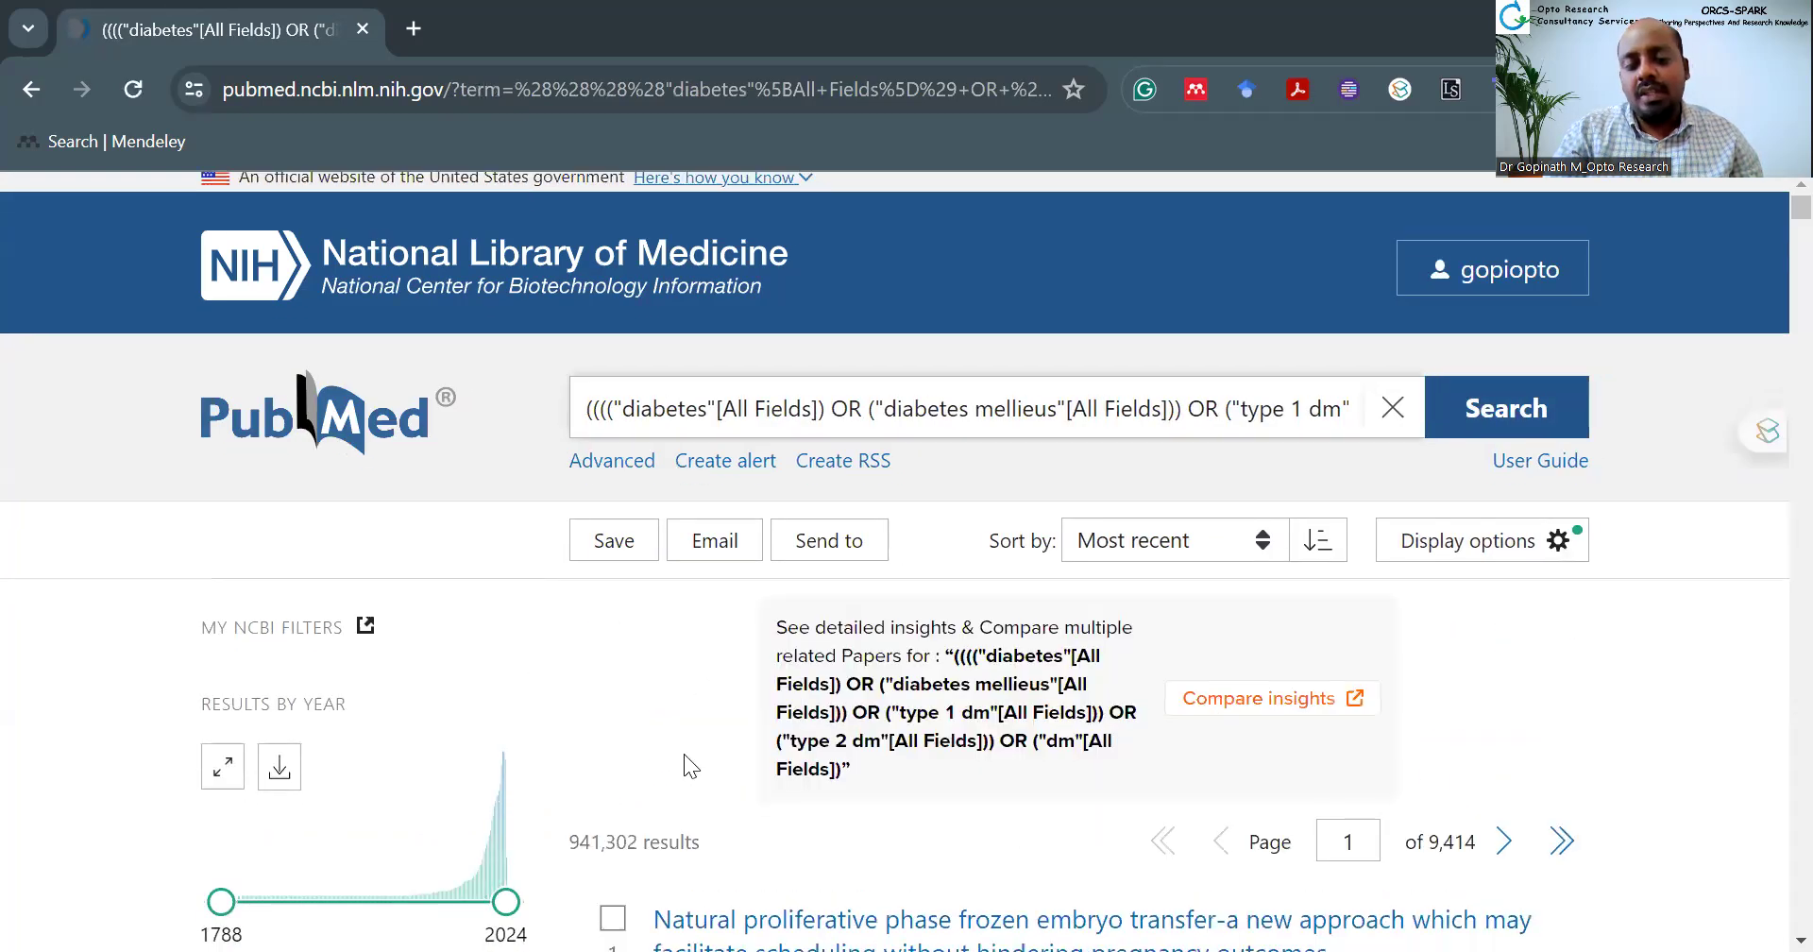
{"action": "scroll", "coordinate": [683, 753], "scroll_direction": "down", "scroll_amount": 2}
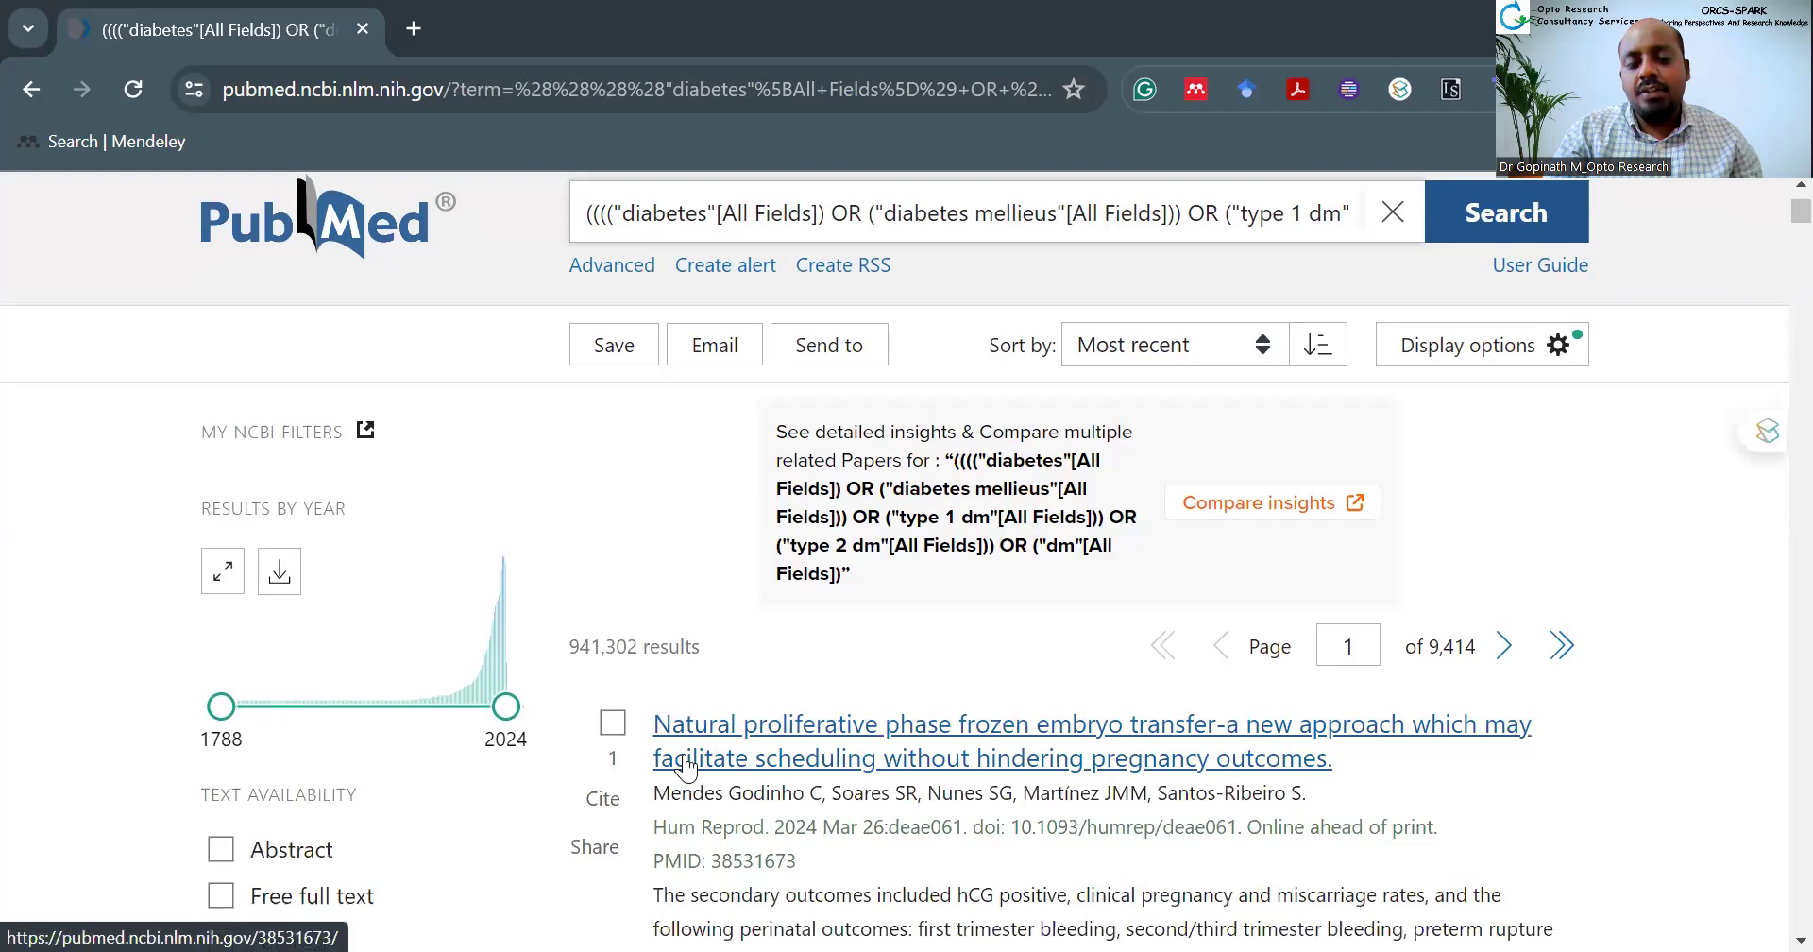
{"action": "left_click", "coordinate": [637, 266]}
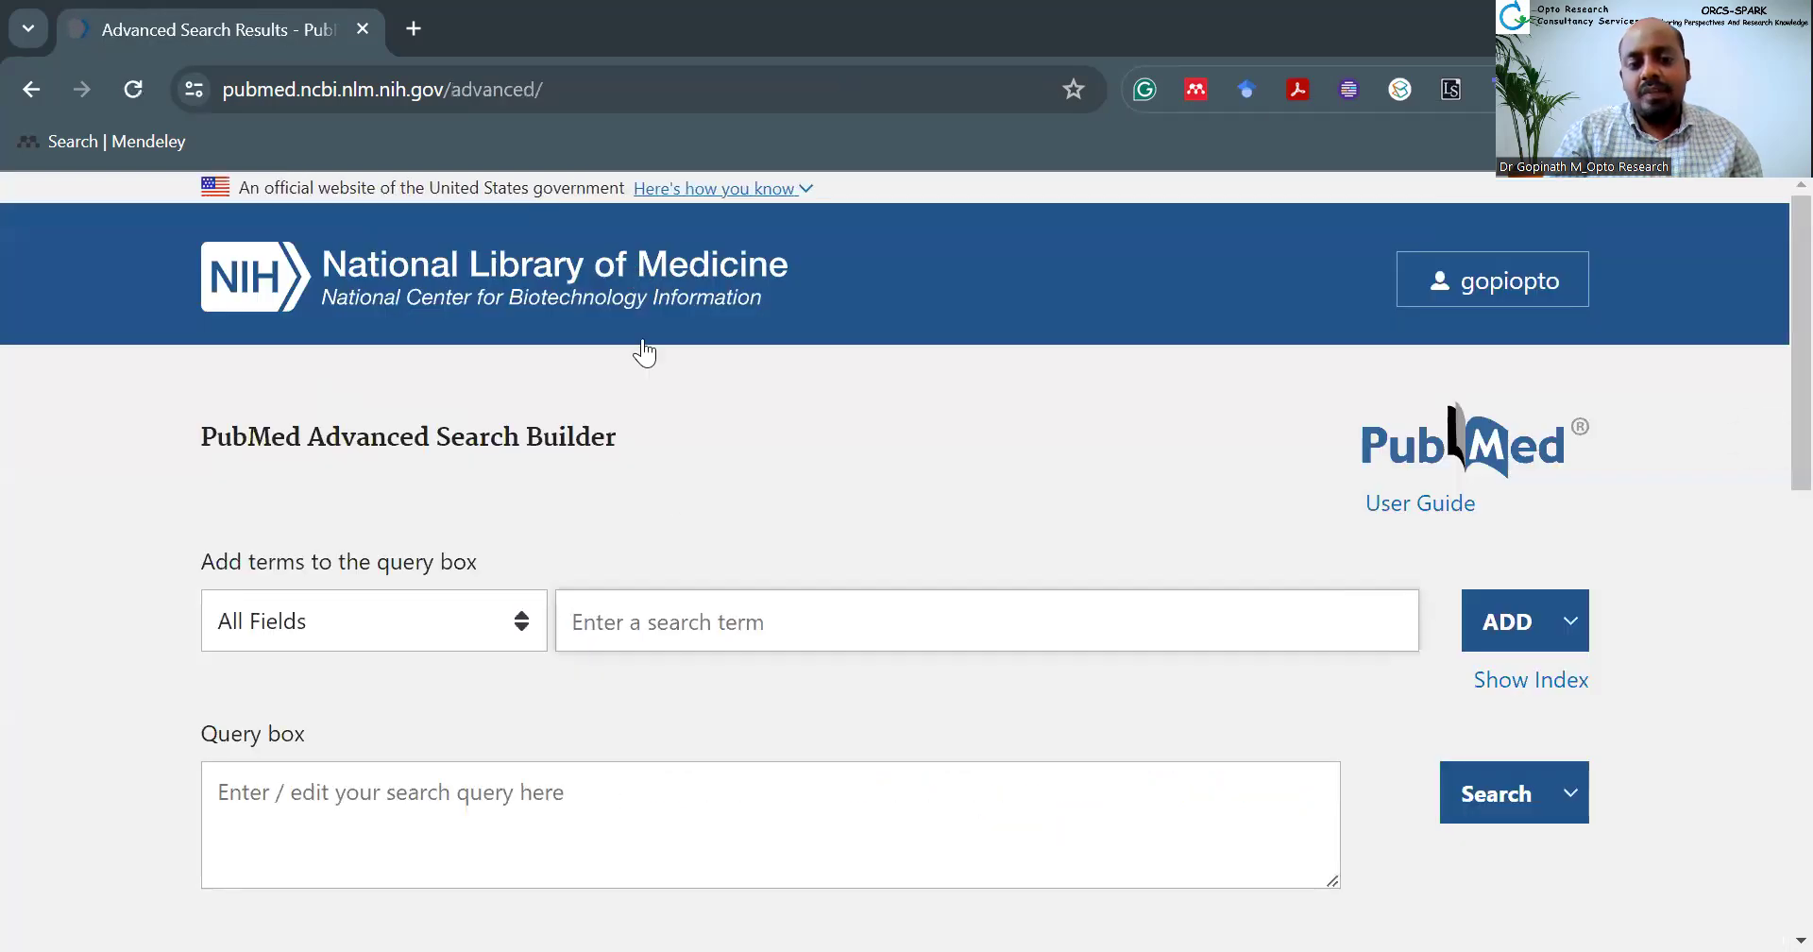
{"action": "scroll", "coordinate": [674, 492], "scroll_direction": "down", "scroll_amount": 5}
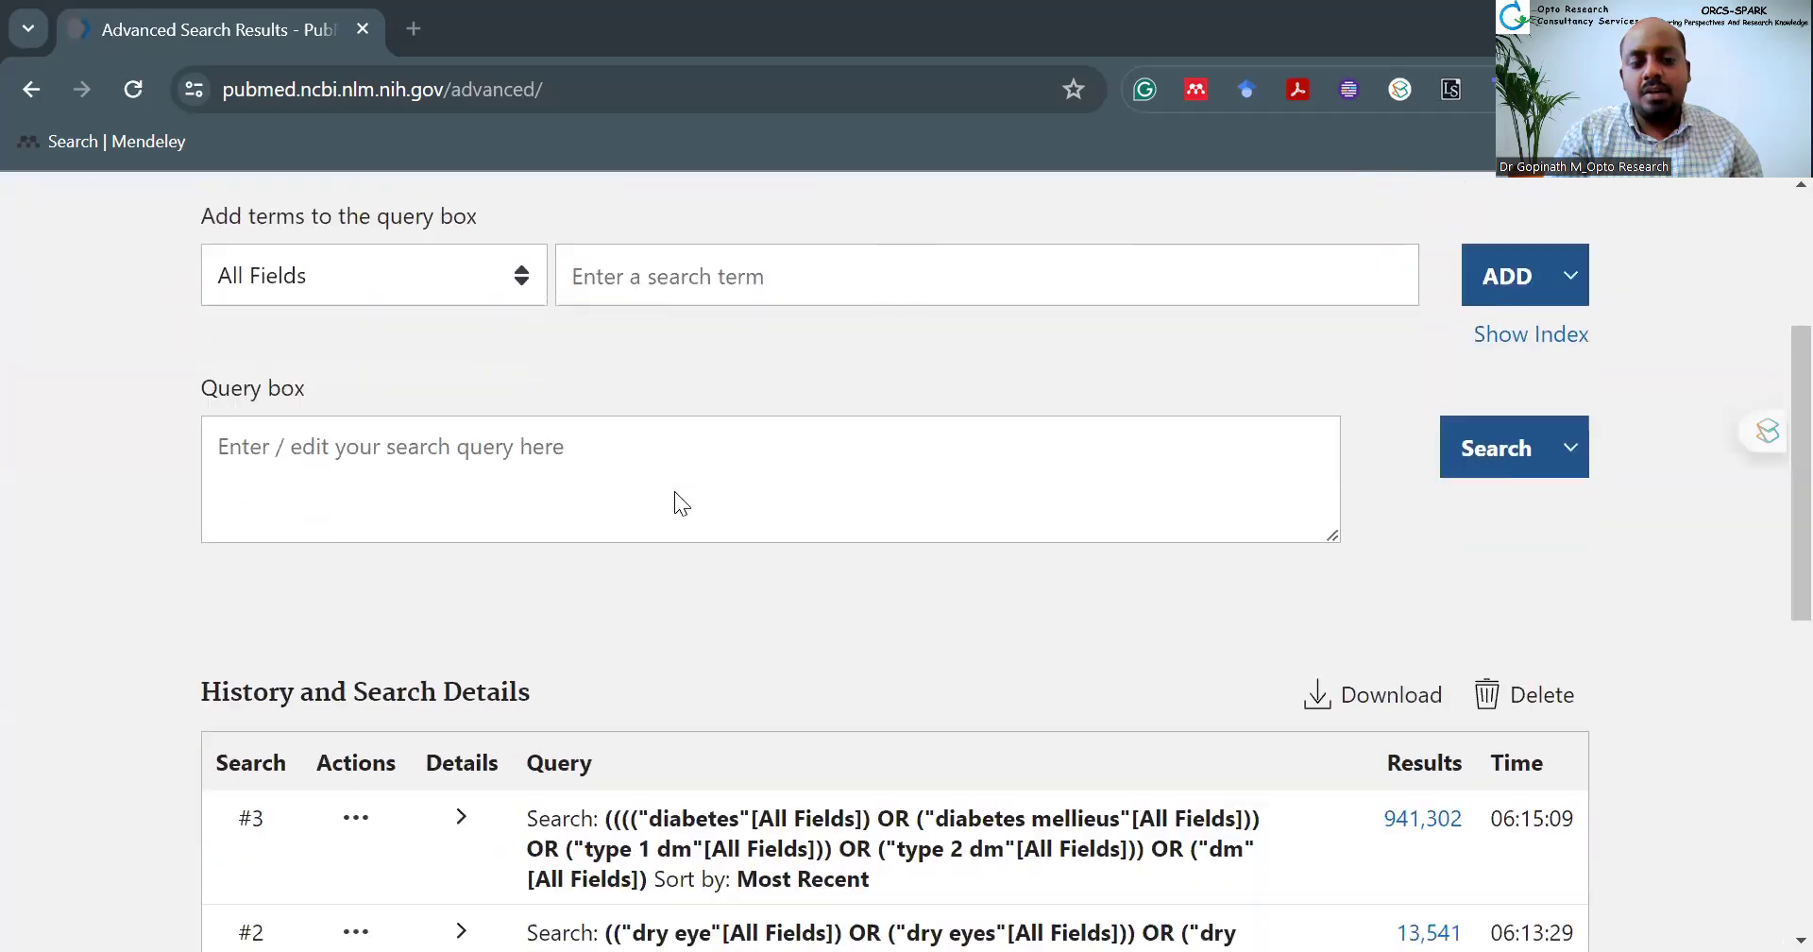
{"action": "scroll", "coordinate": [675, 492], "scroll_direction": "down", "scroll_amount": 2}
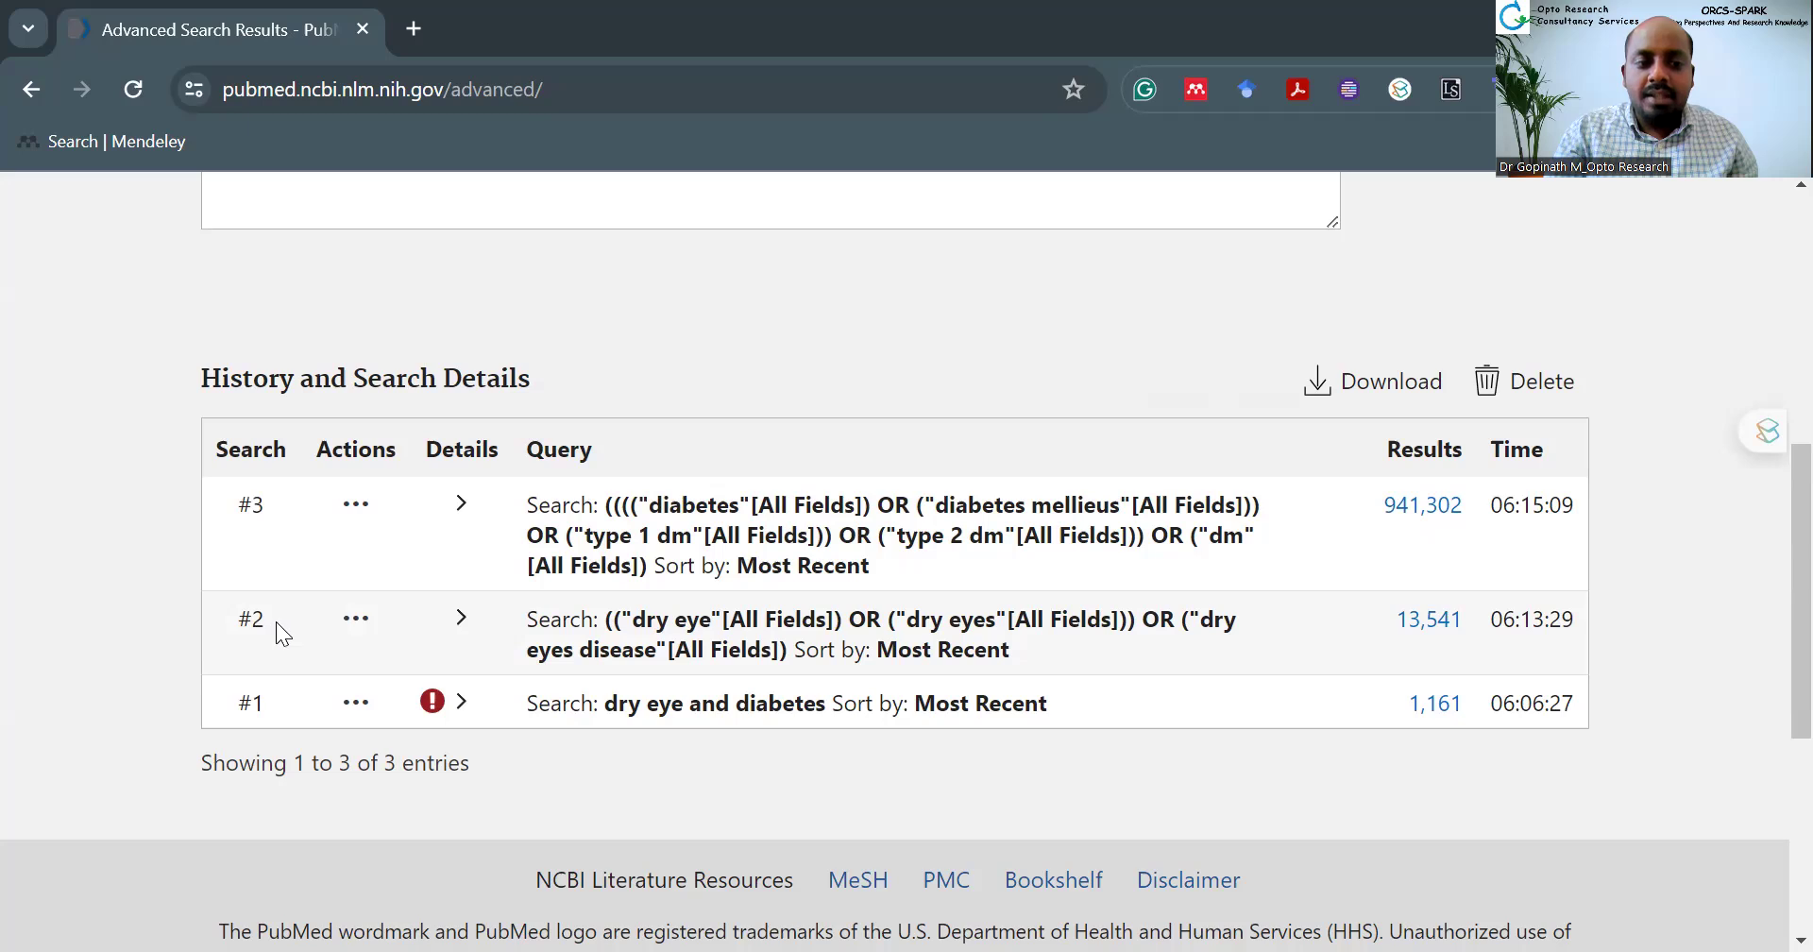
Step: Enter "#2 AND #3" in the query box to combine the dry eye and diabetes searches
{"action": "scroll", "coordinate": [404, 459], "scroll_direction": "up", "scroll_amount": 2}
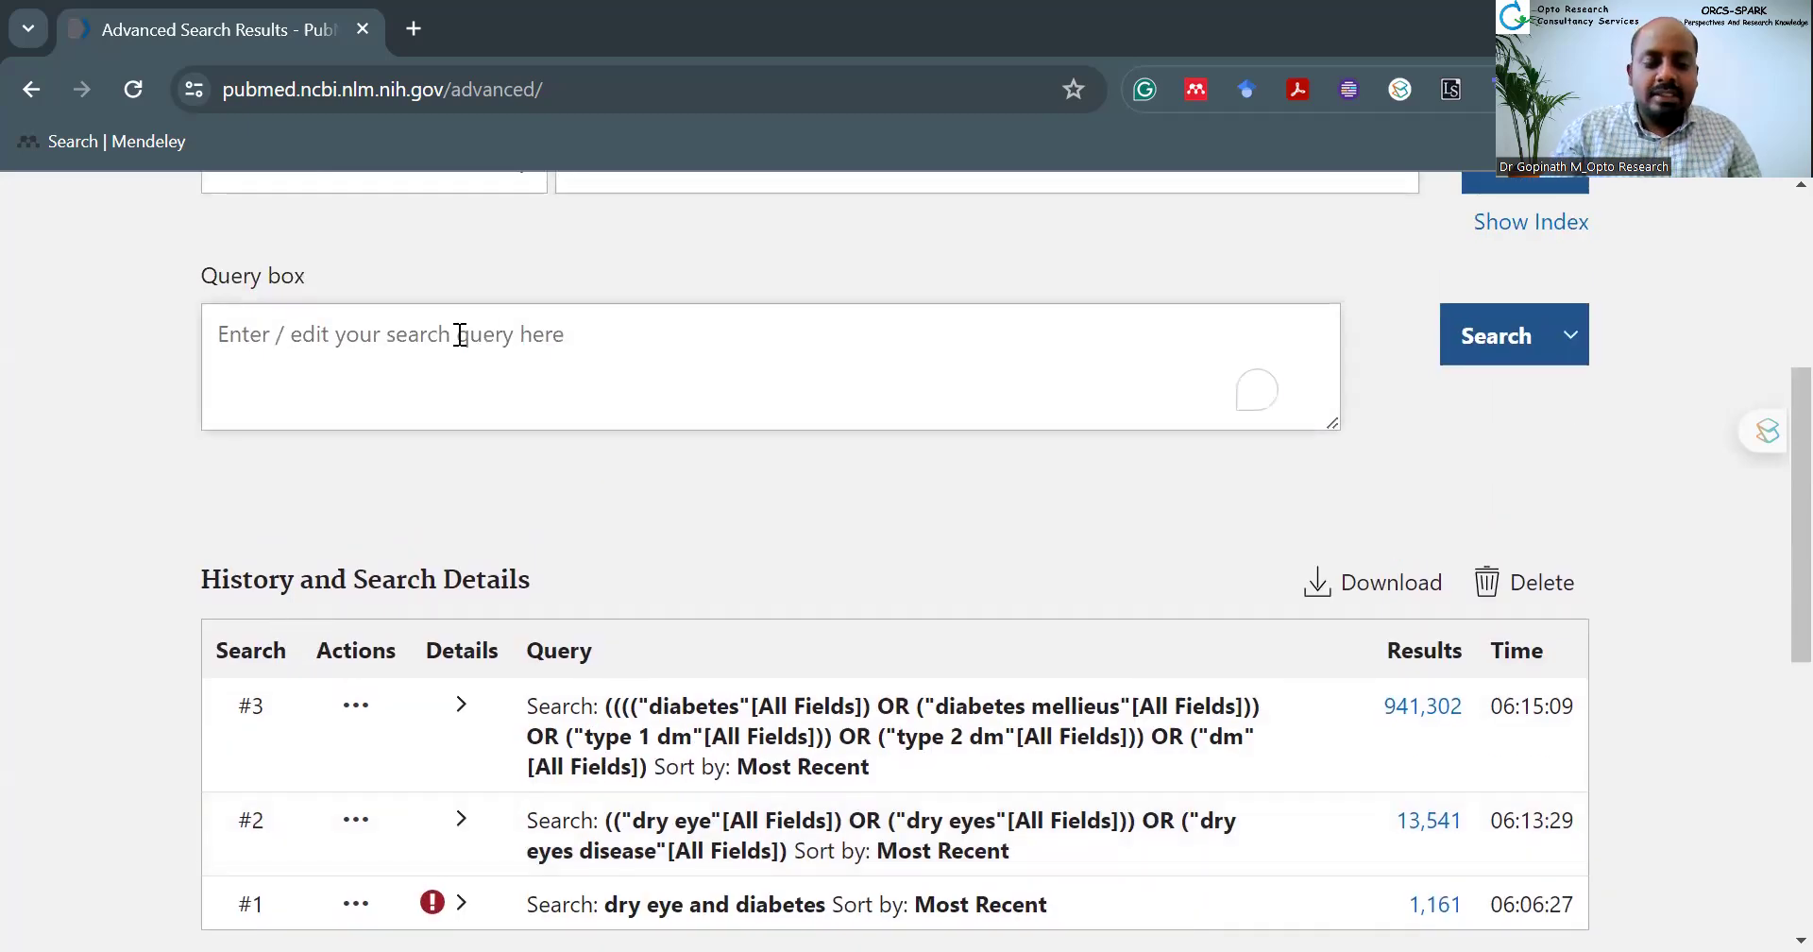
{"action": "type", "text": "#"}
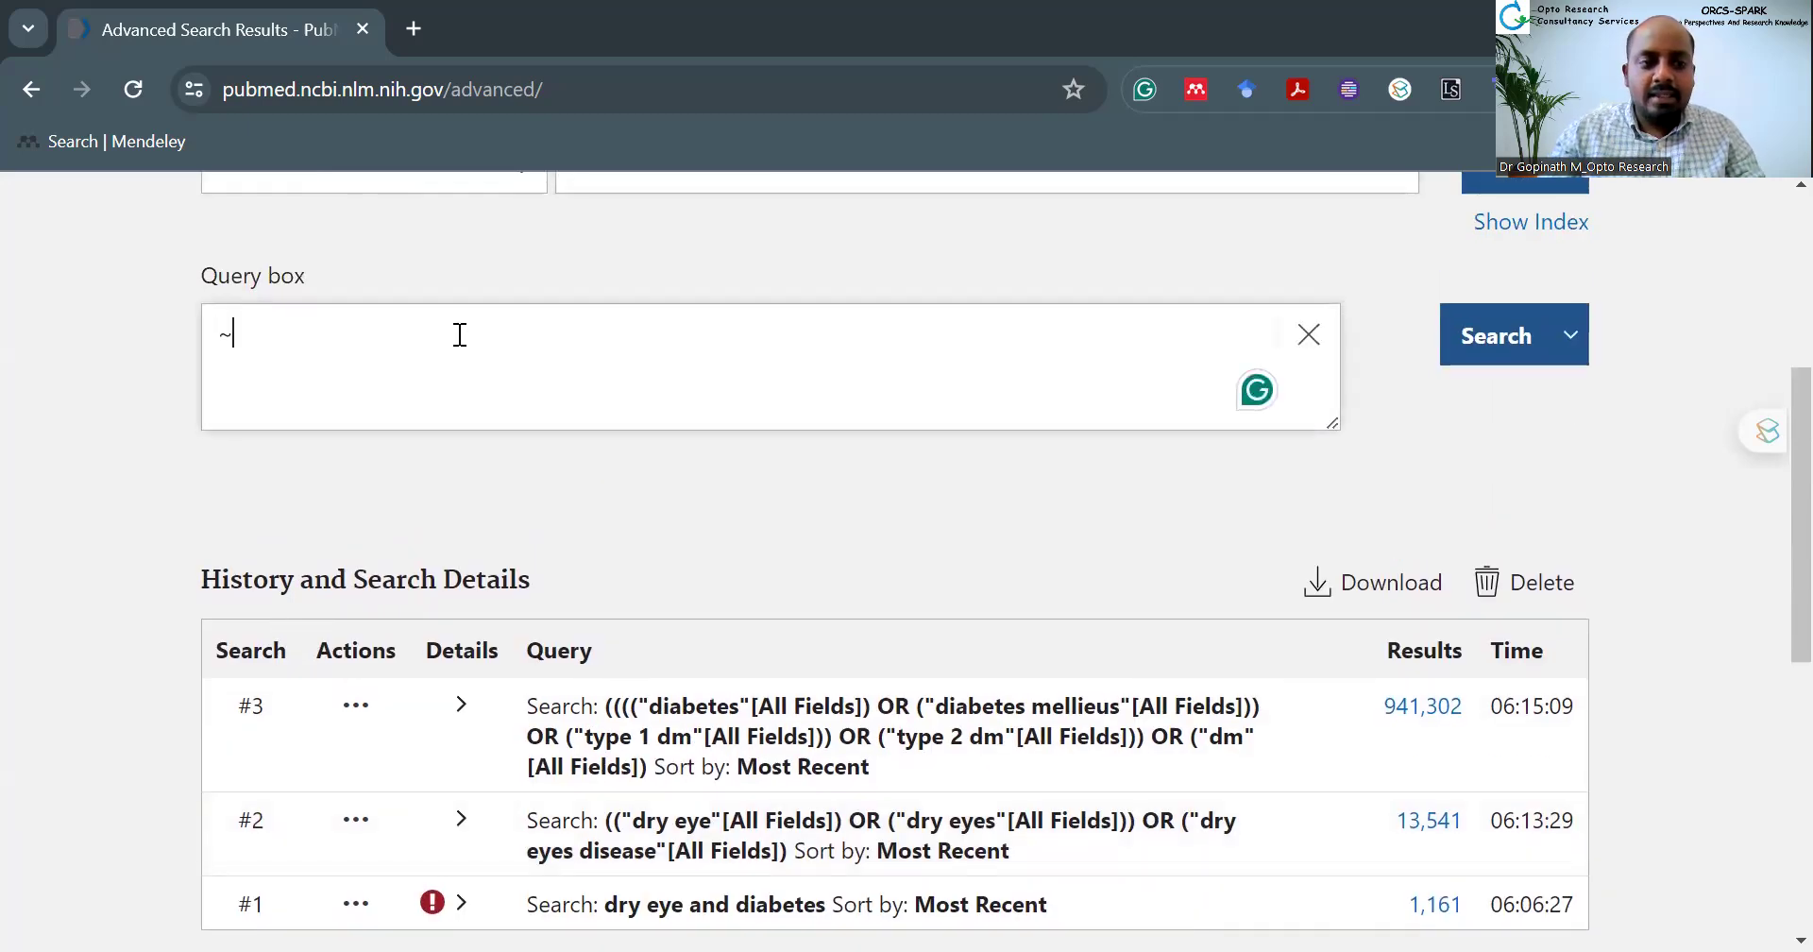
{"action": "key", "text": "BackSpace"}
{"action": "type", "text": "#"}
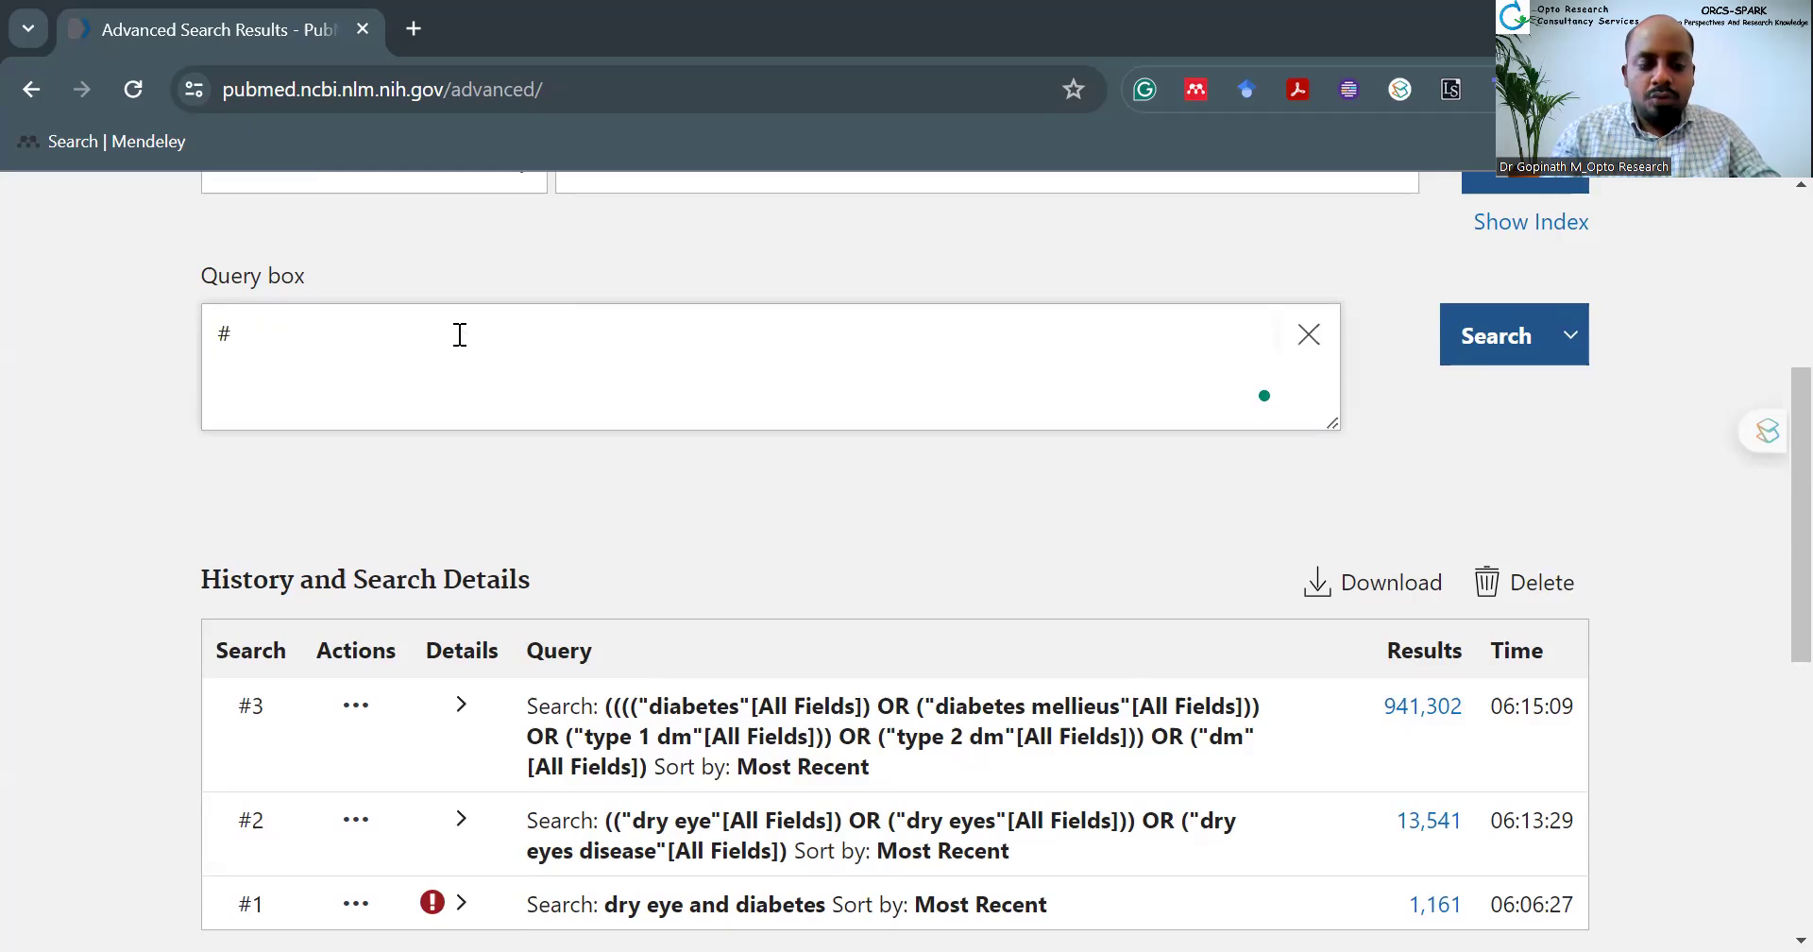
{"action": "type", "text": "2 AND"}
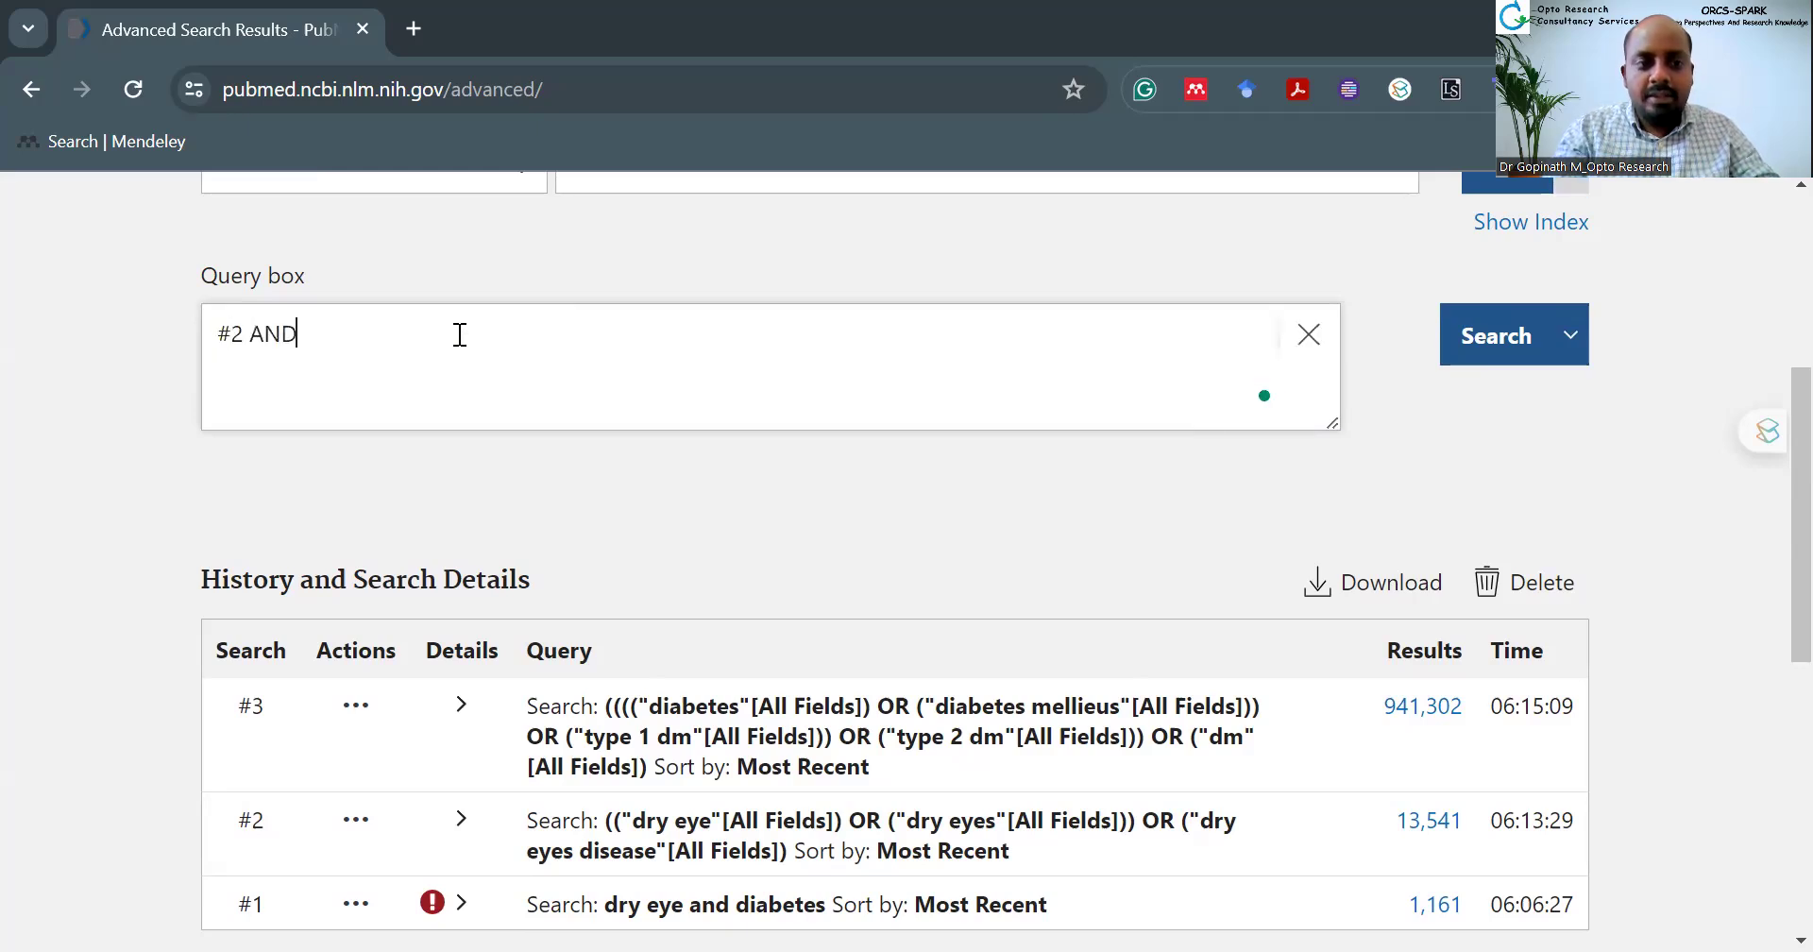
{"action": "type", "text": " #3"}
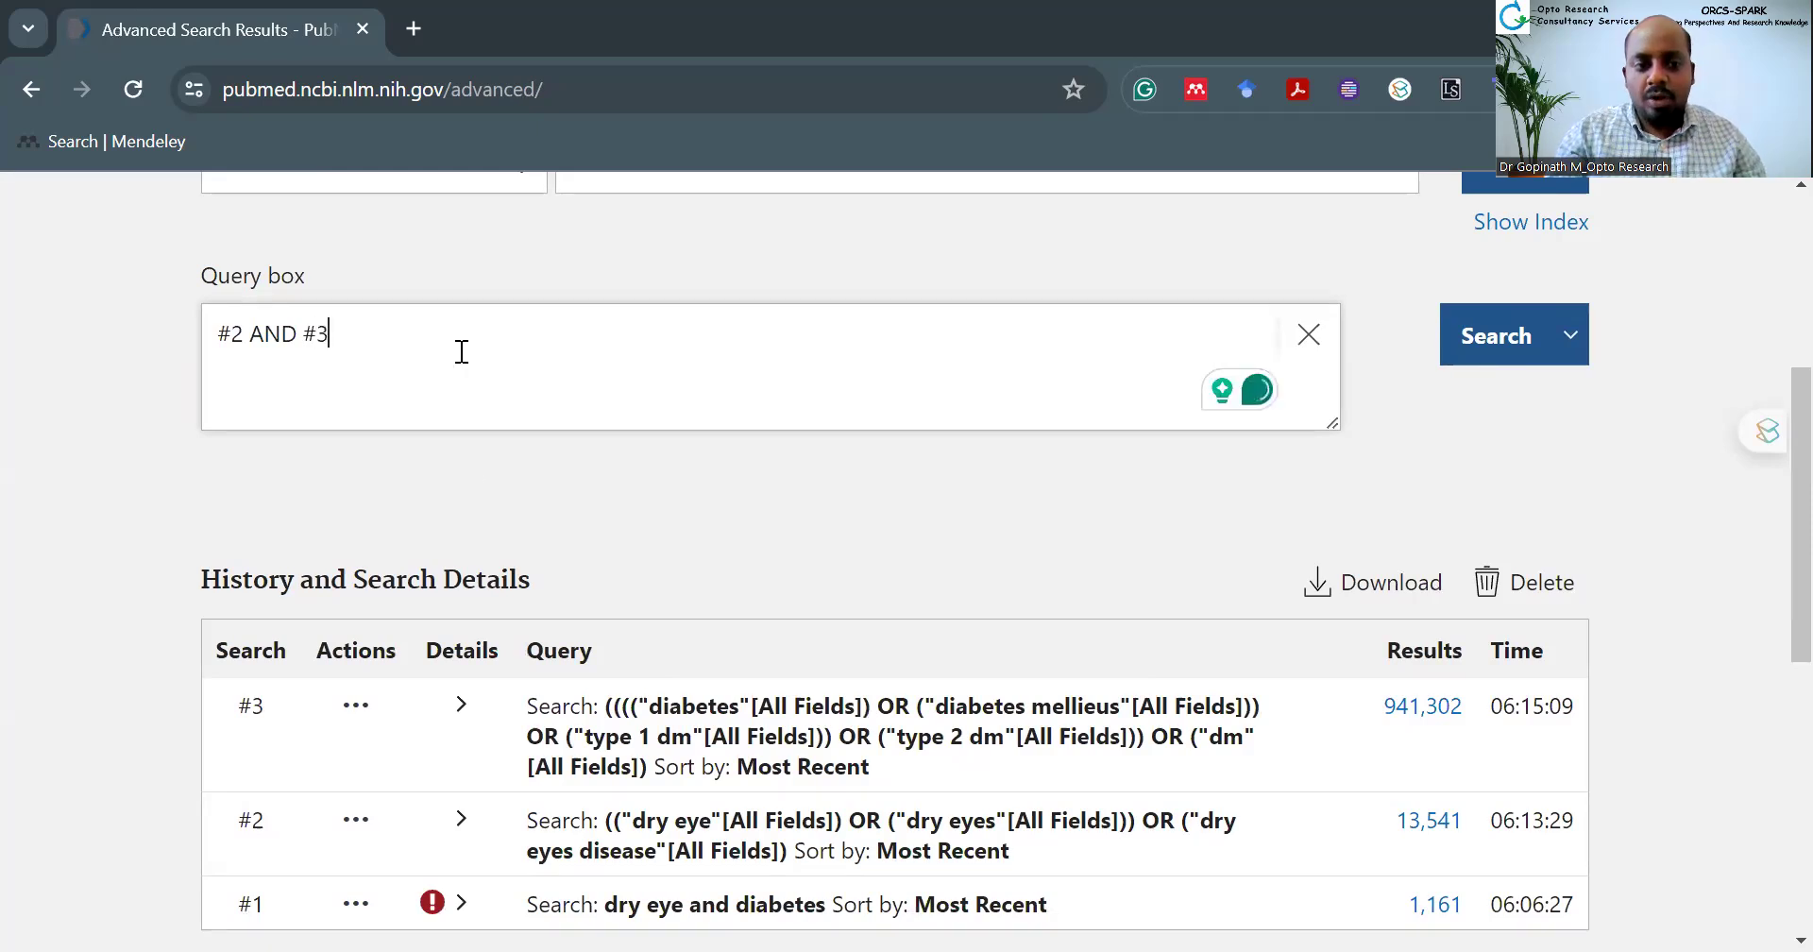
Step: Check the numbers of the dry eye and diabetes searches in the history, and clear the query box
{"action": "scroll", "coordinate": [460, 349], "scroll_direction": "down", "scroll_amount": 2}
{"action": "left_click_drag", "start_coordinate": [264, 669], "coordinate": [238, 669]}
{"action": "left_click_drag", "start_coordinate": [274, 557], "coordinate": [243, 557]}
{"action": "left_click", "coordinate": [627, 275]}
{"action": "left_click_drag", "start_coordinate": [574, 259], "coordinate": [24, 172]}
{"action": "key", "text": "BackSpace"}
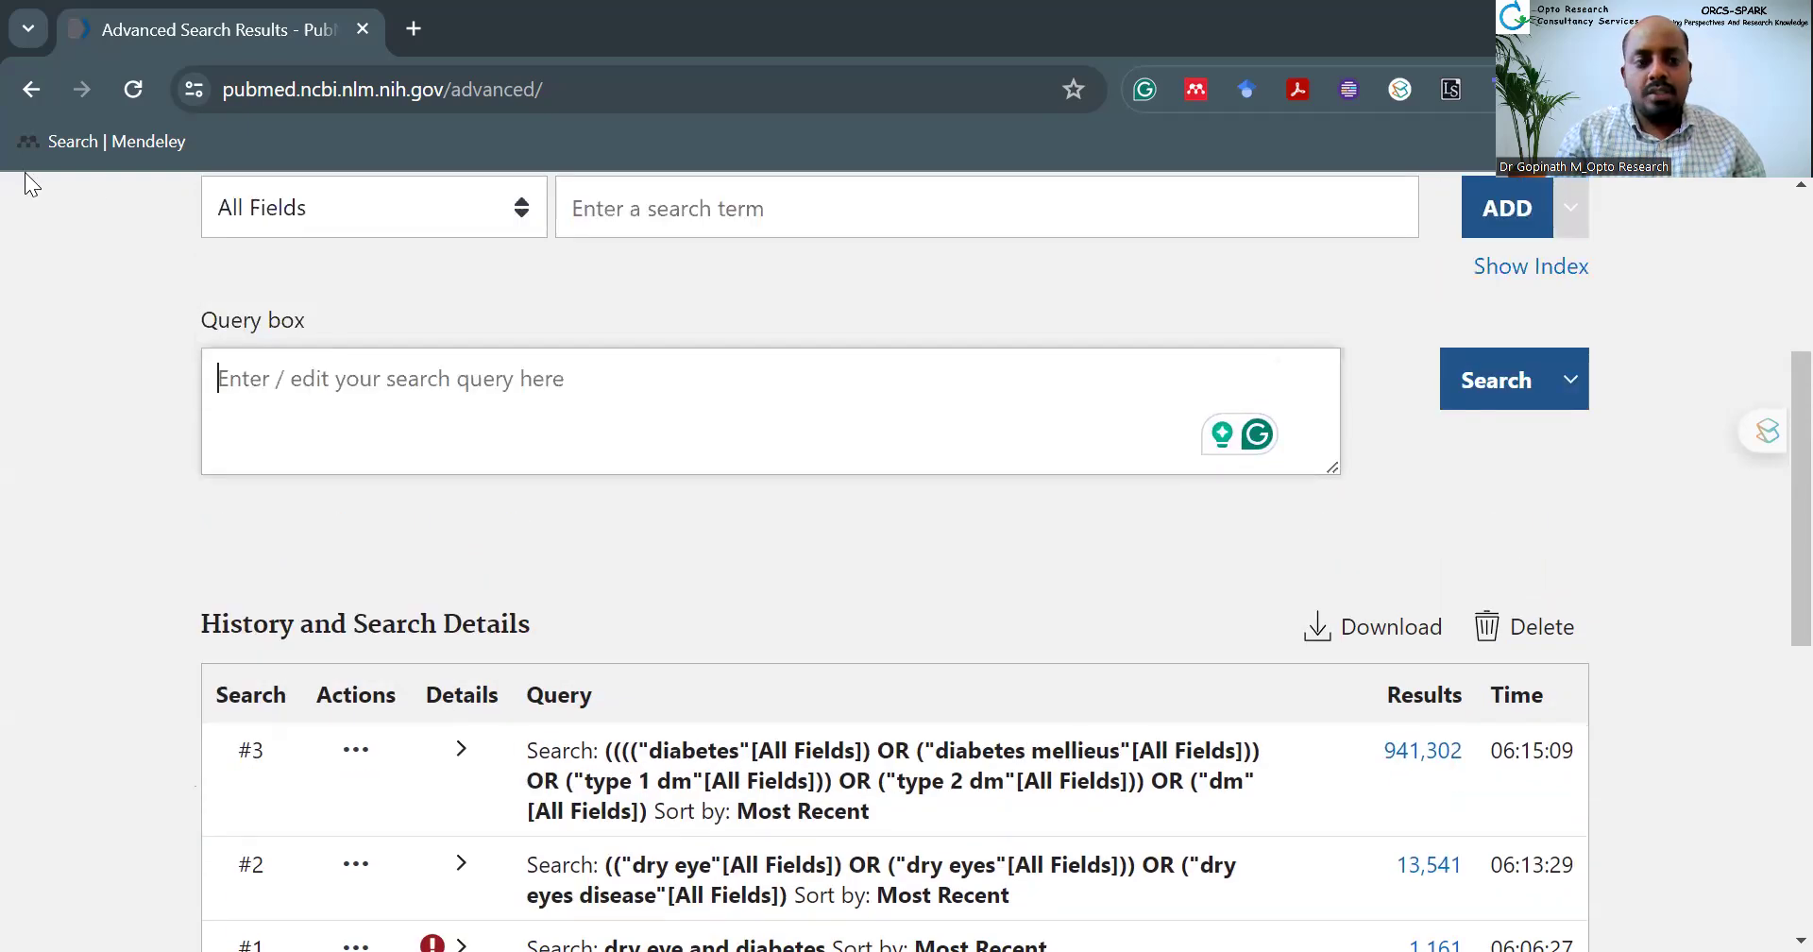
Step: Add the dry eye search #2 from the search history to the empty query box
{"action": "scroll", "coordinate": [404, 567], "scroll_direction": "down", "scroll_amount": 2}
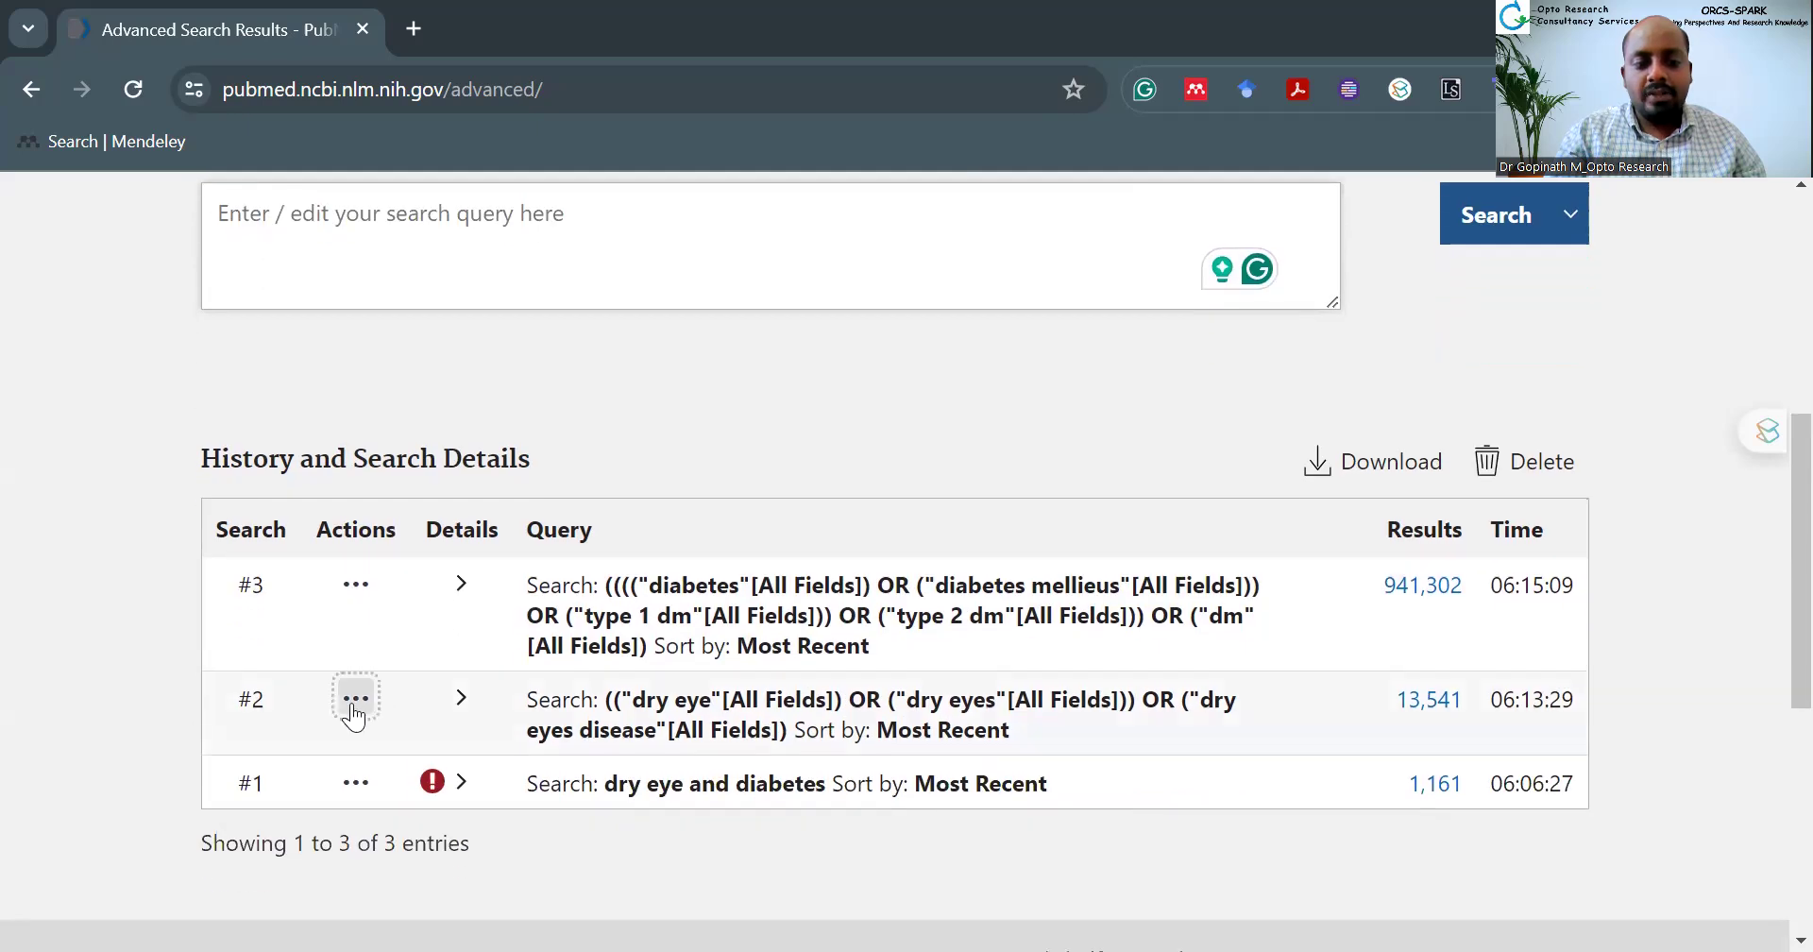
{"action": "left_click", "coordinate": [355, 704]}
{"action": "left_click", "coordinate": [503, 710]}
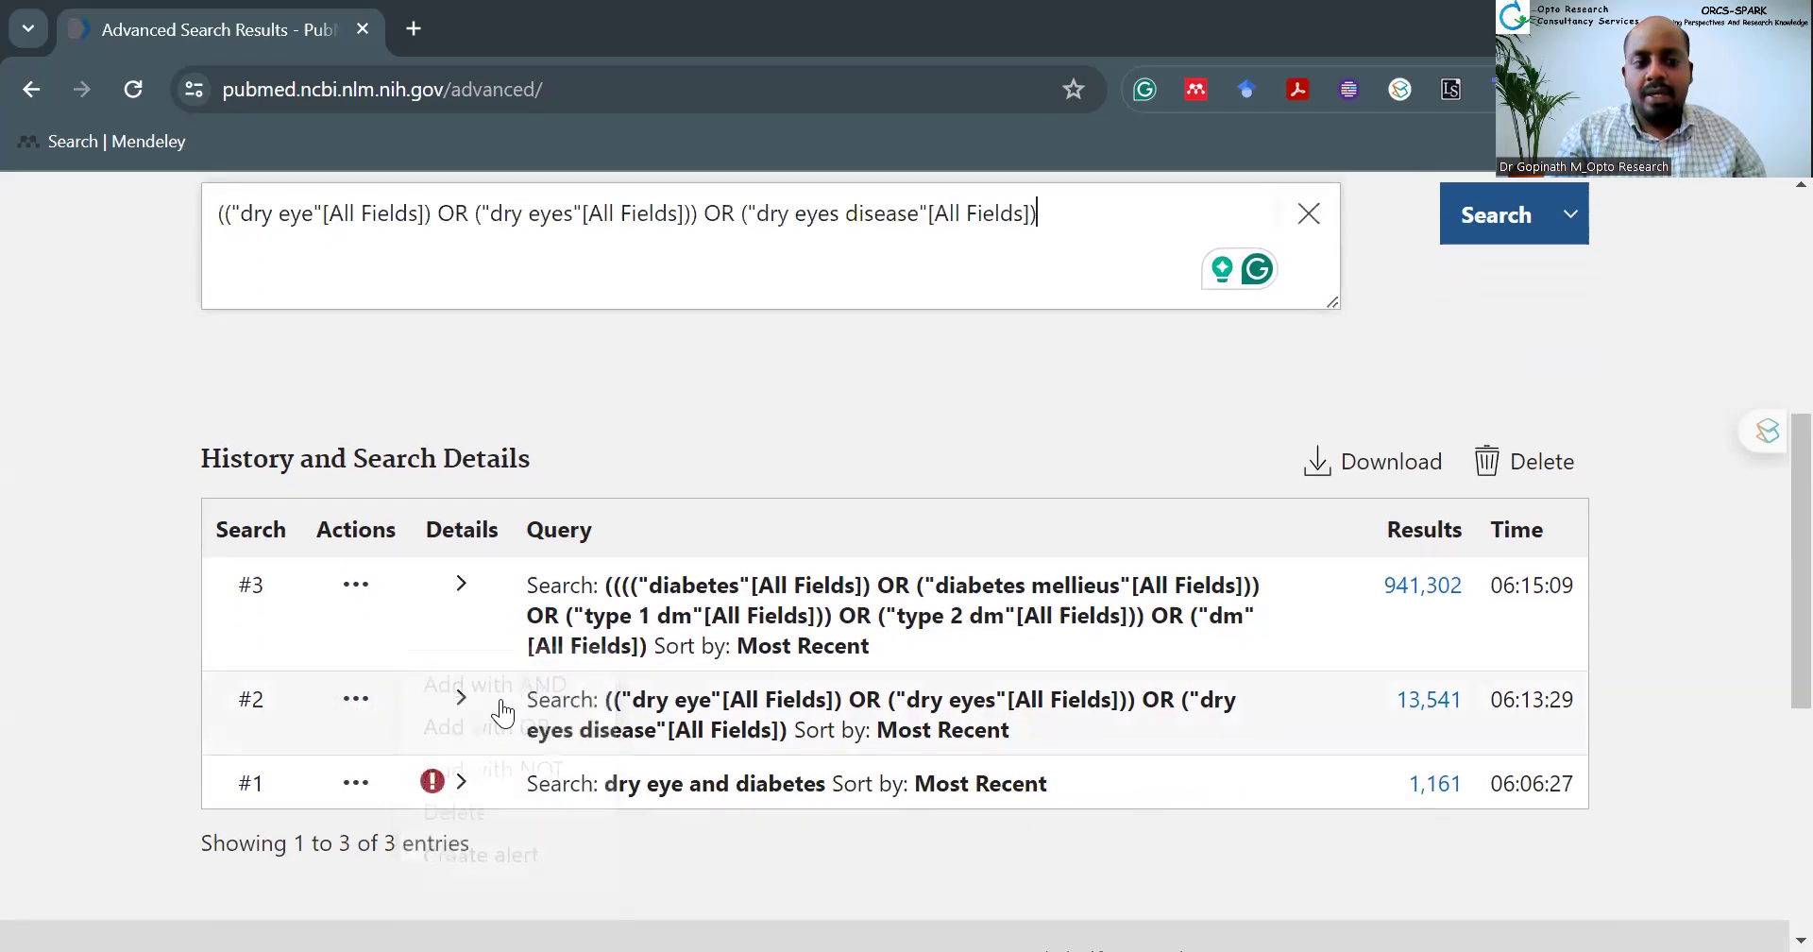
{"action": "scroll", "coordinate": [567, 463], "scroll_direction": "up", "scroll_amount": 1}
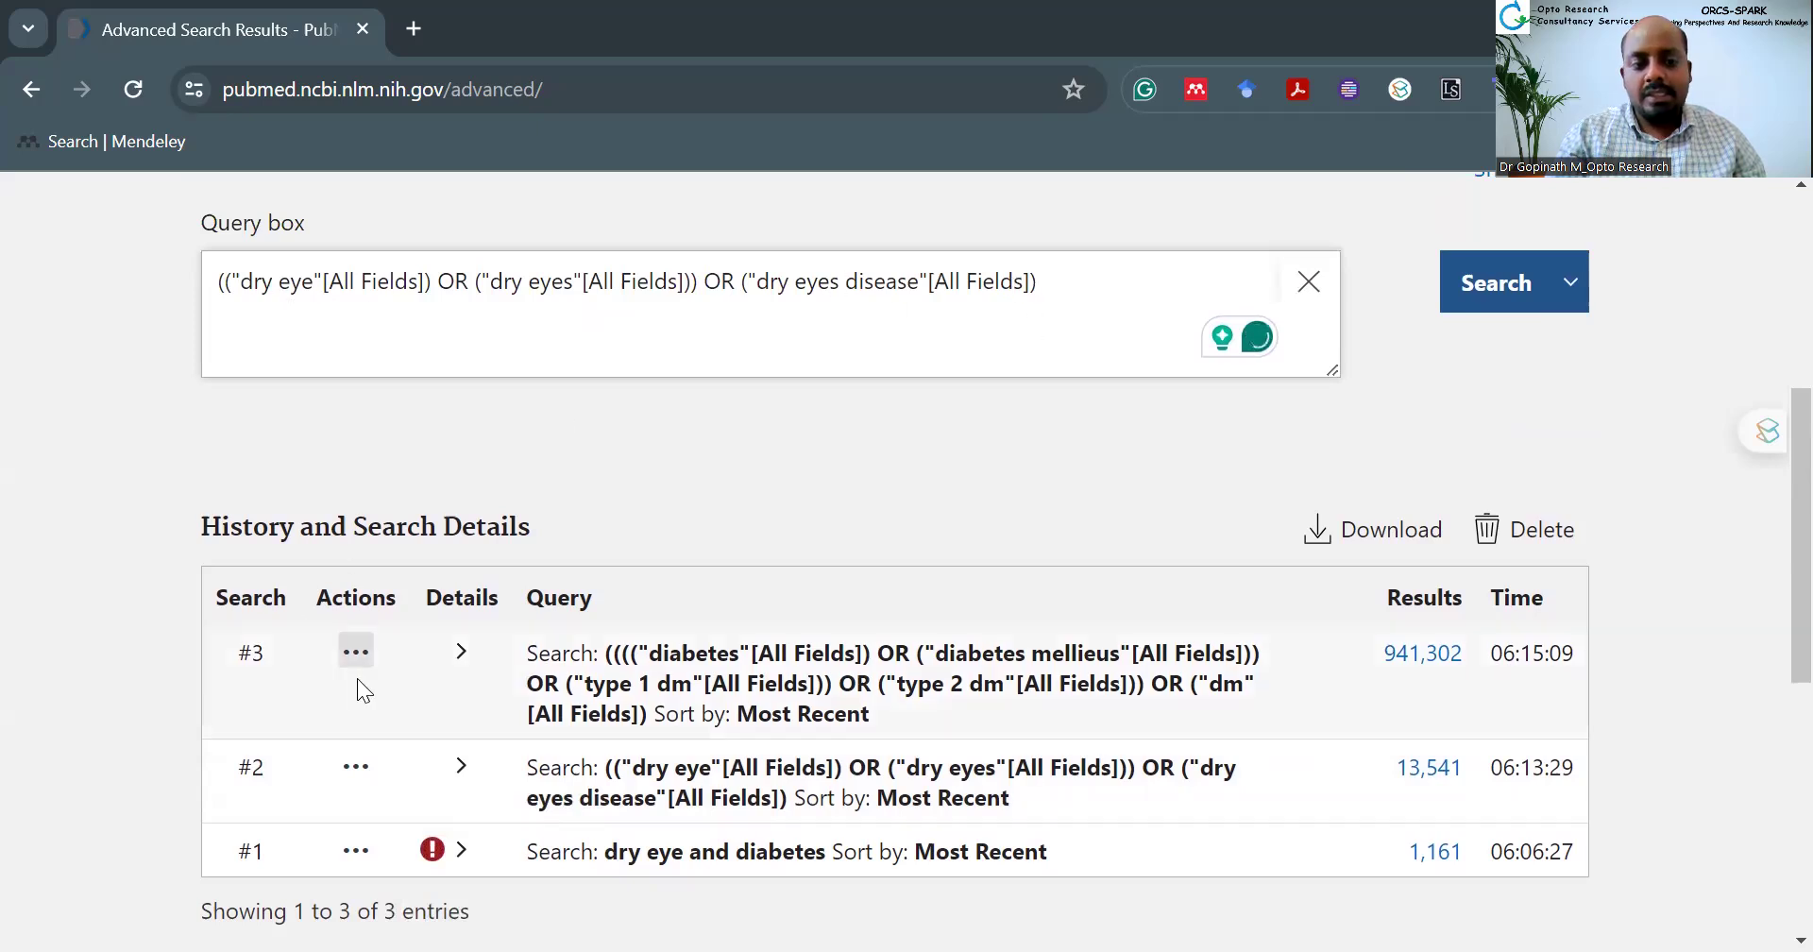
Step: Add the diabetes search #3 from the history with AND to the dry eye query, and run the combined search
{"action": "left_click", "coordinate": [361, 654]}
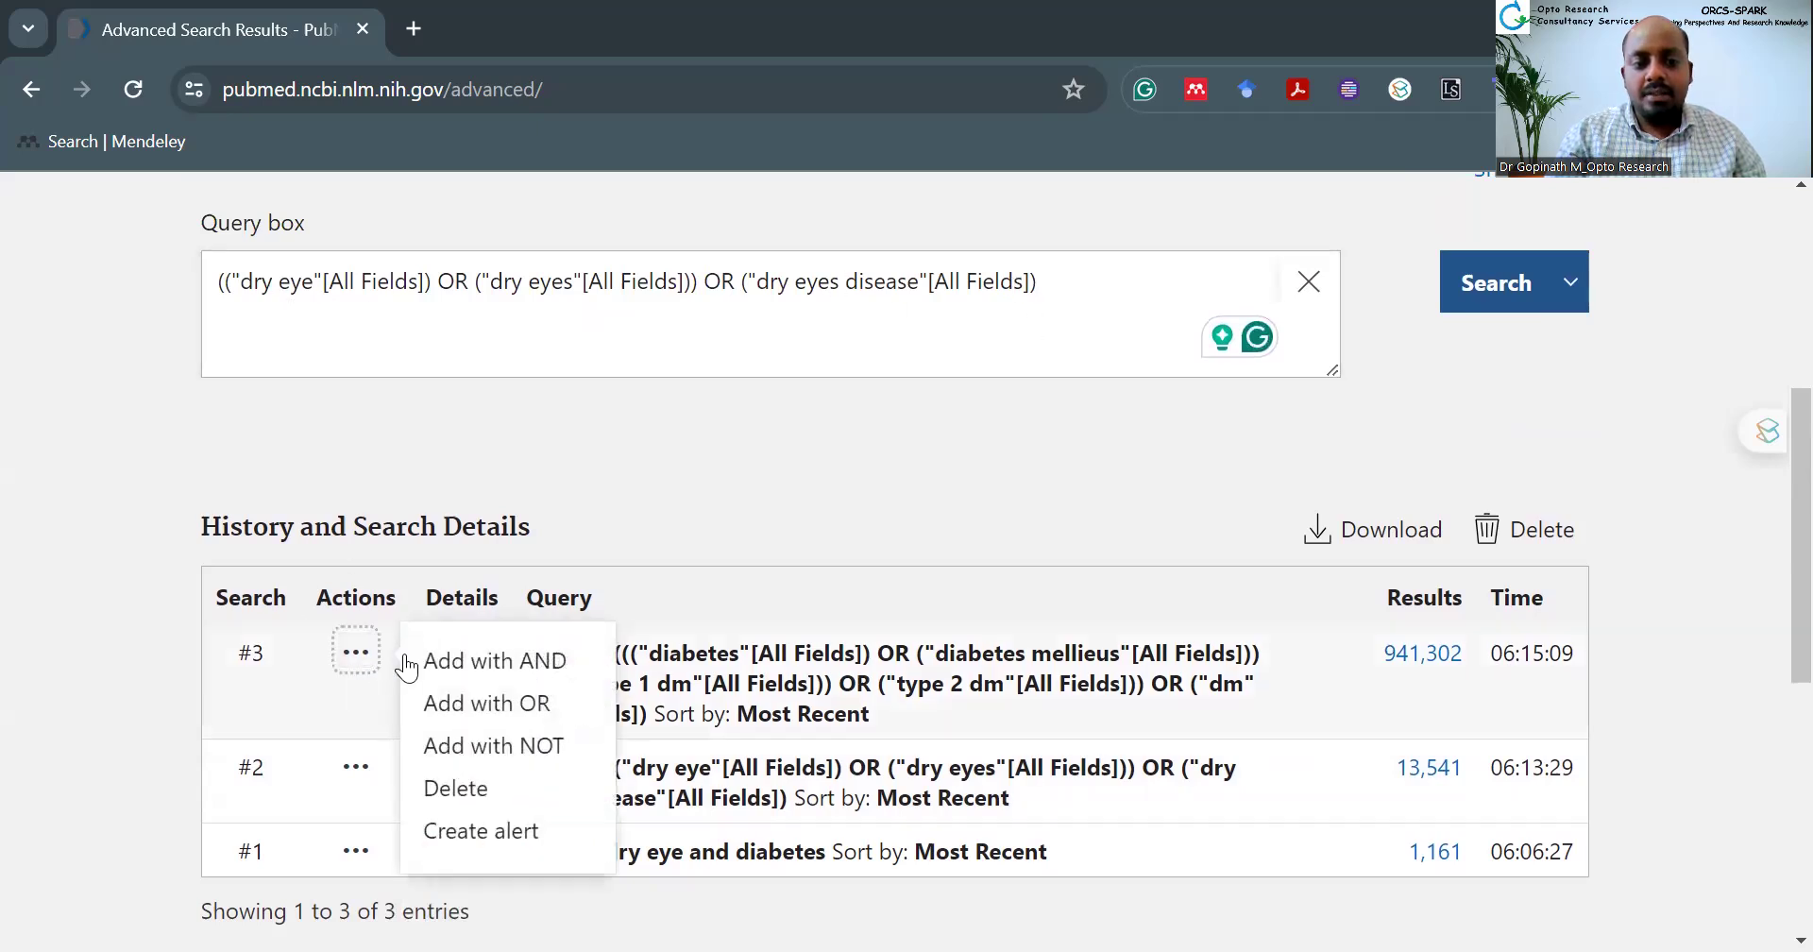
{"action": "left_click", "coordinate": [557, 661]}
{"action": "left_click", "coordinate": [1490, 314]}
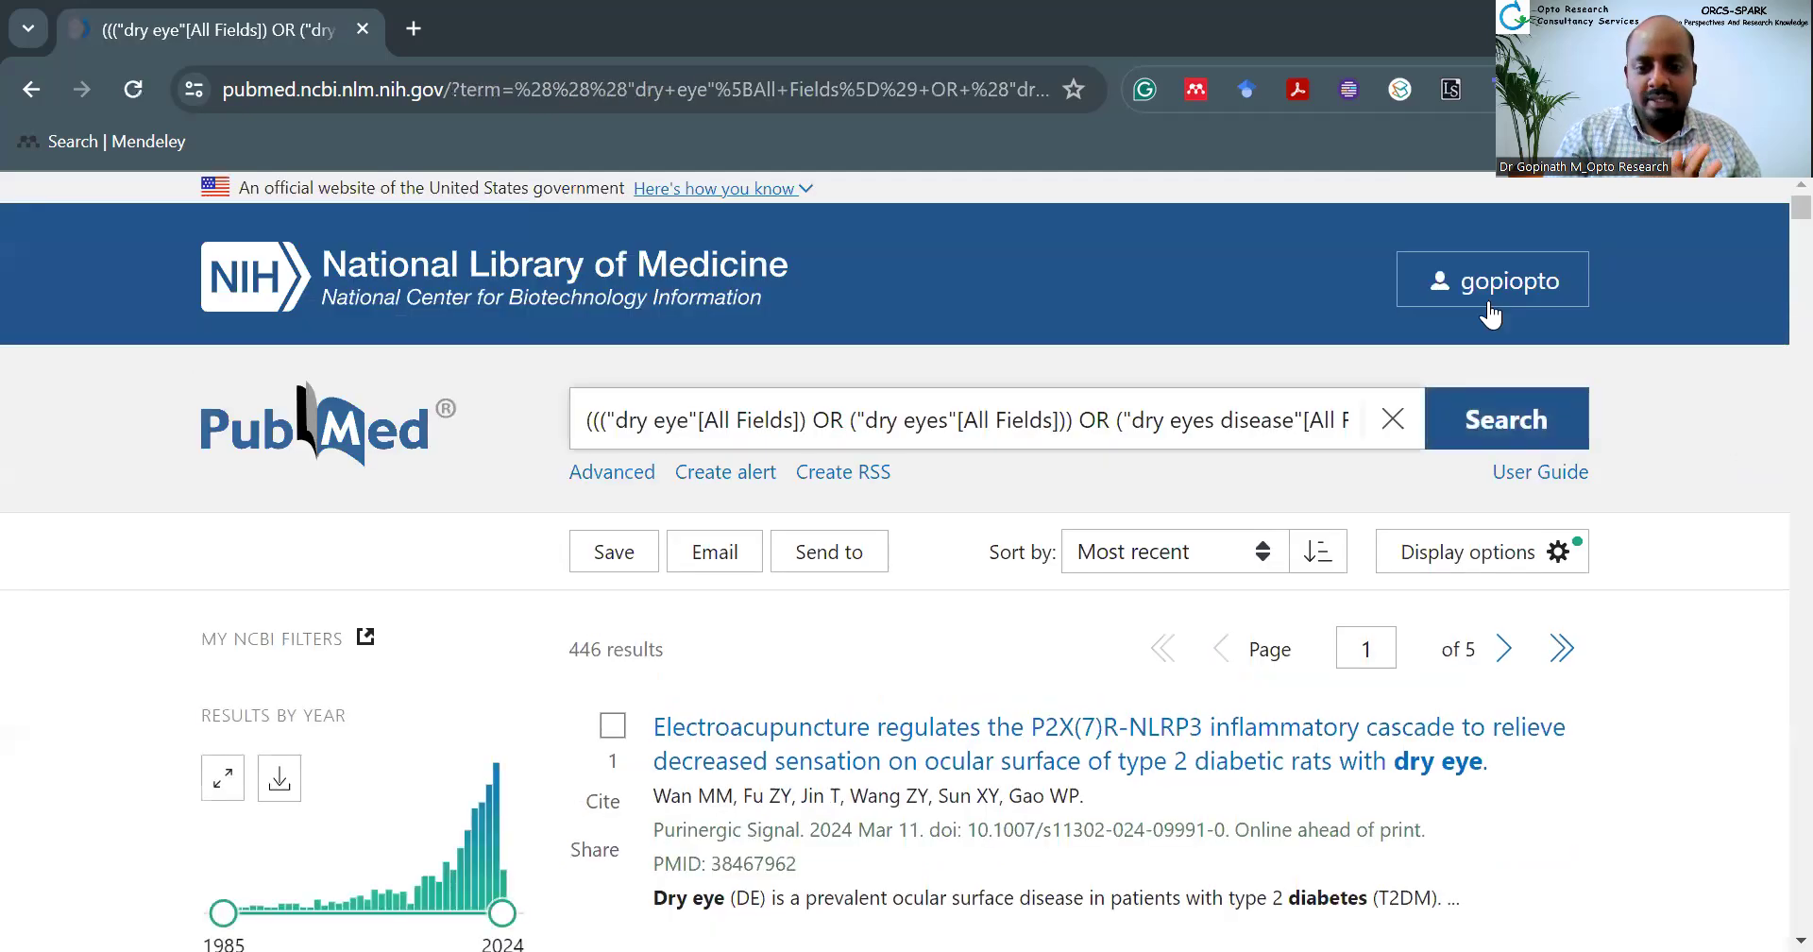
Step: Examine the combined dry eye and diabetes search results, checking the result count and the full query used
{"action": "scroll", "coordinate": [764, 761], "scroll_direction": "down", "scroll_amount": 3}
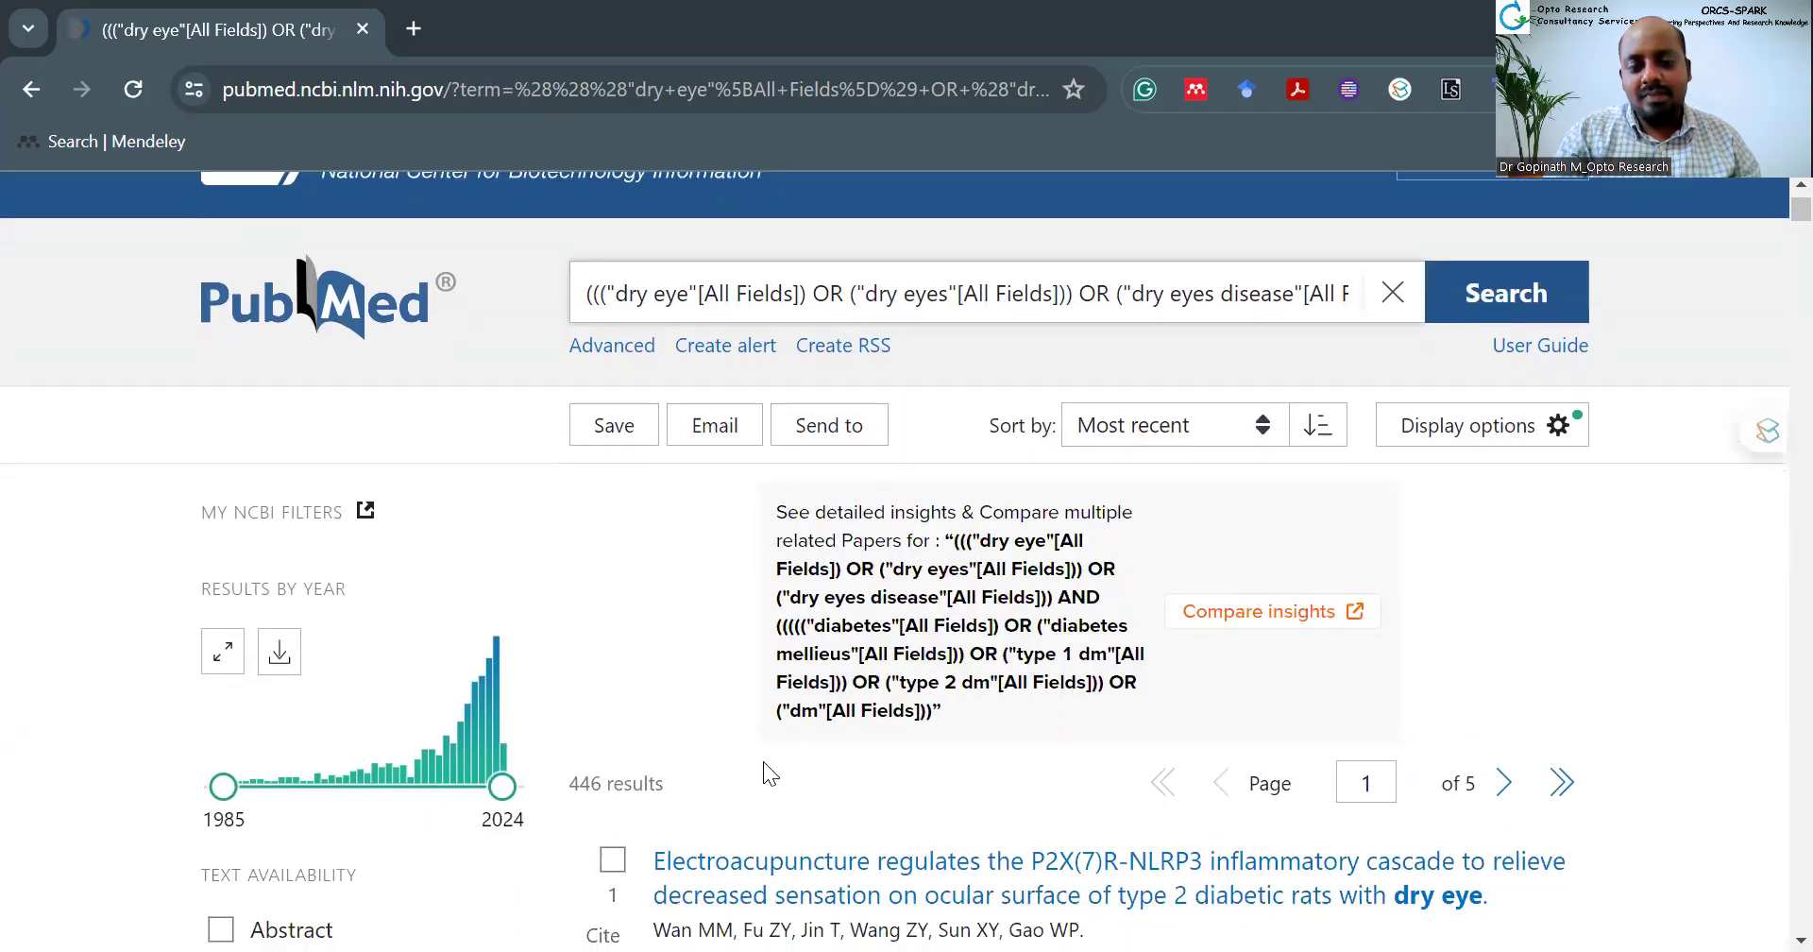
{"action": "left_click_drag", "start_coordinate": [567, 609], "coordinate": [668, 612]}
{"action": "left_click", "coordinate": [669, 612]}
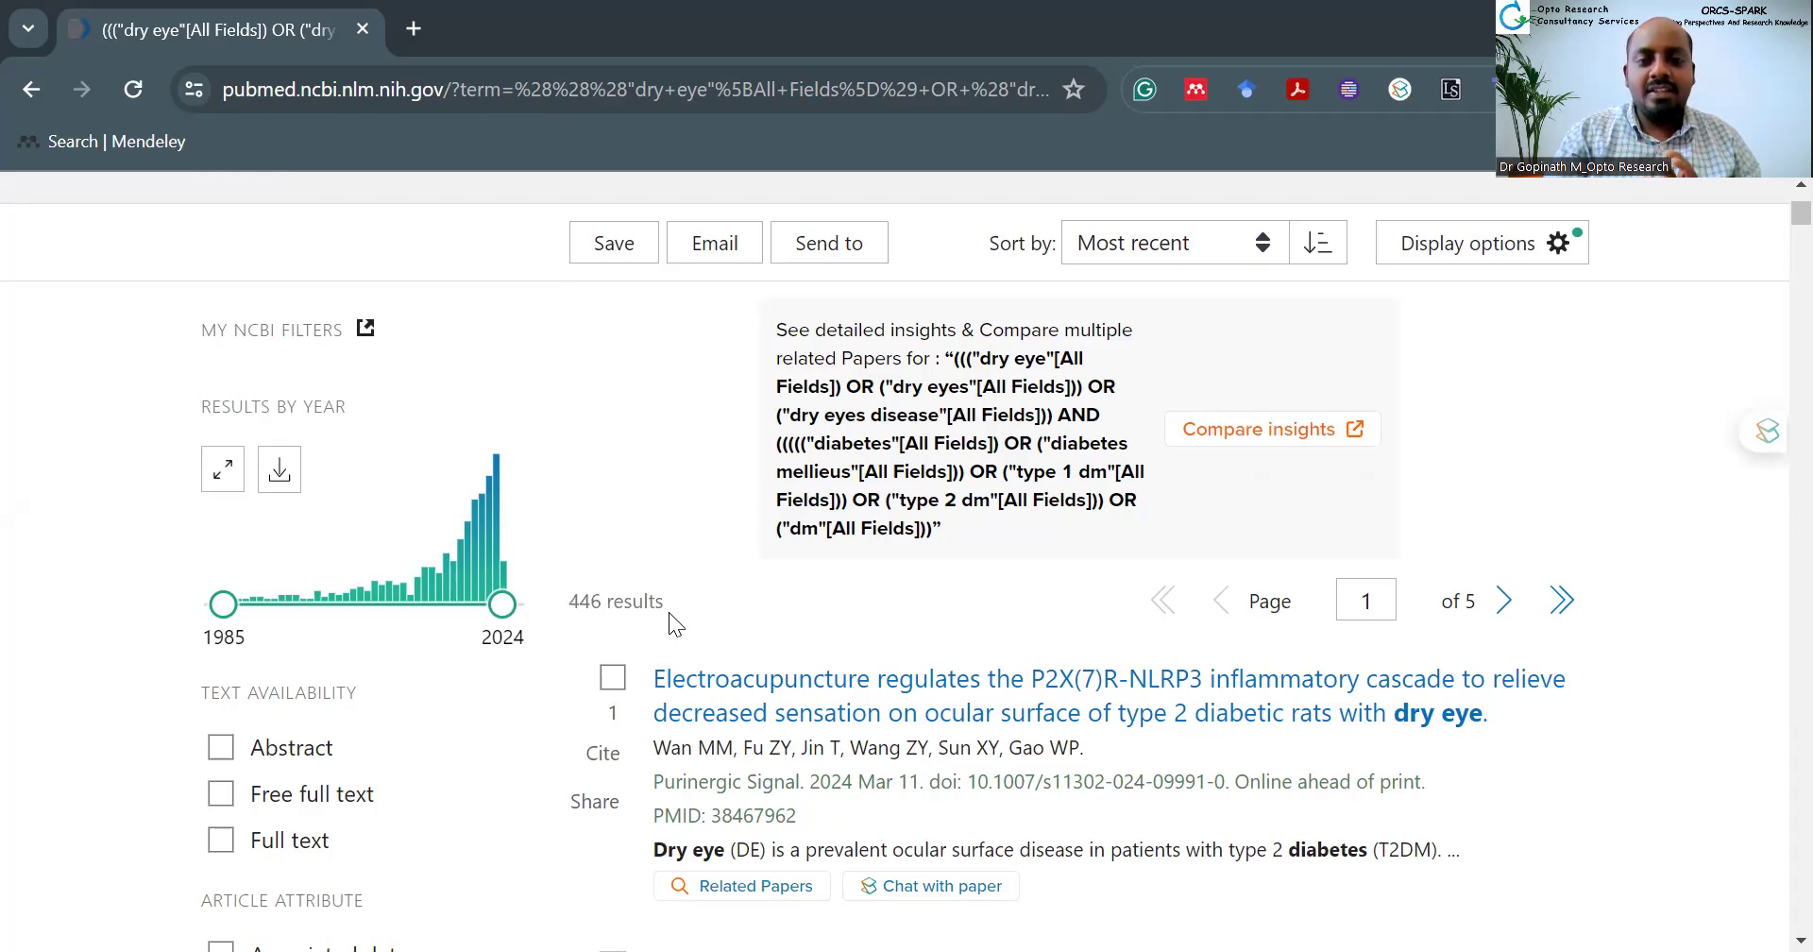
{"action": "scroll", "coordinate": [669, 612], "scroll_direction": "up", "scroll_amount": 2}
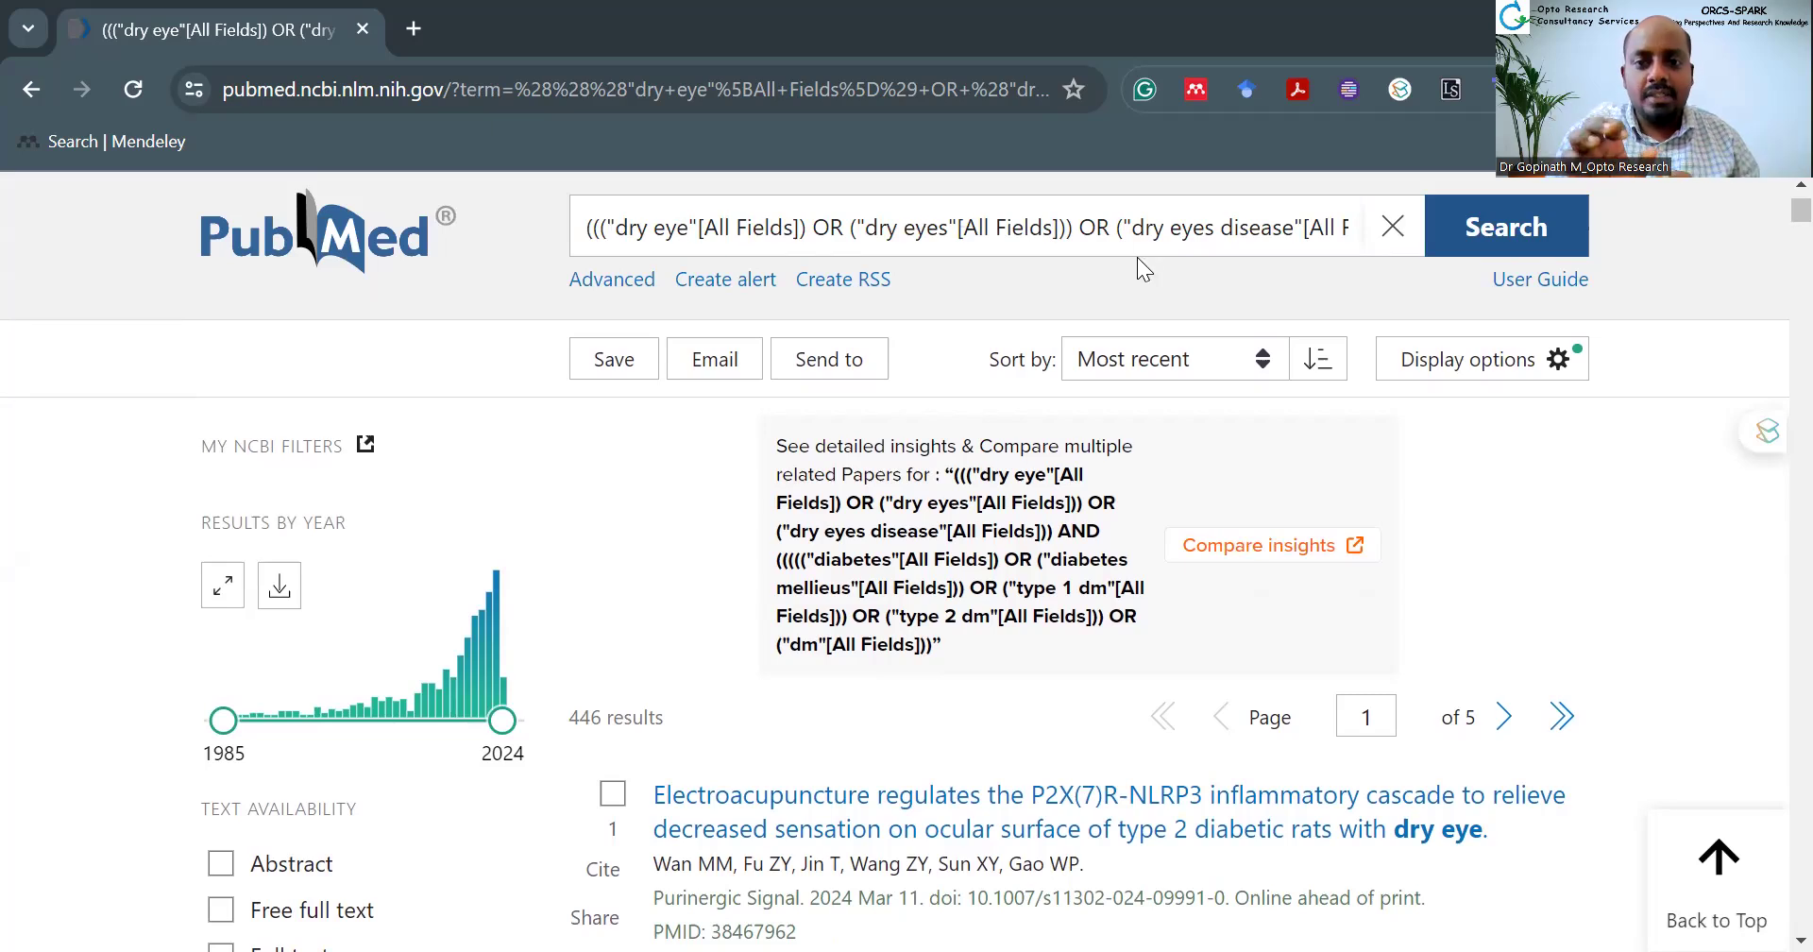
{"action": "scroll", "coordinate": [1137, 257], "scroll_direction": "down", "scroll_amount": 3}
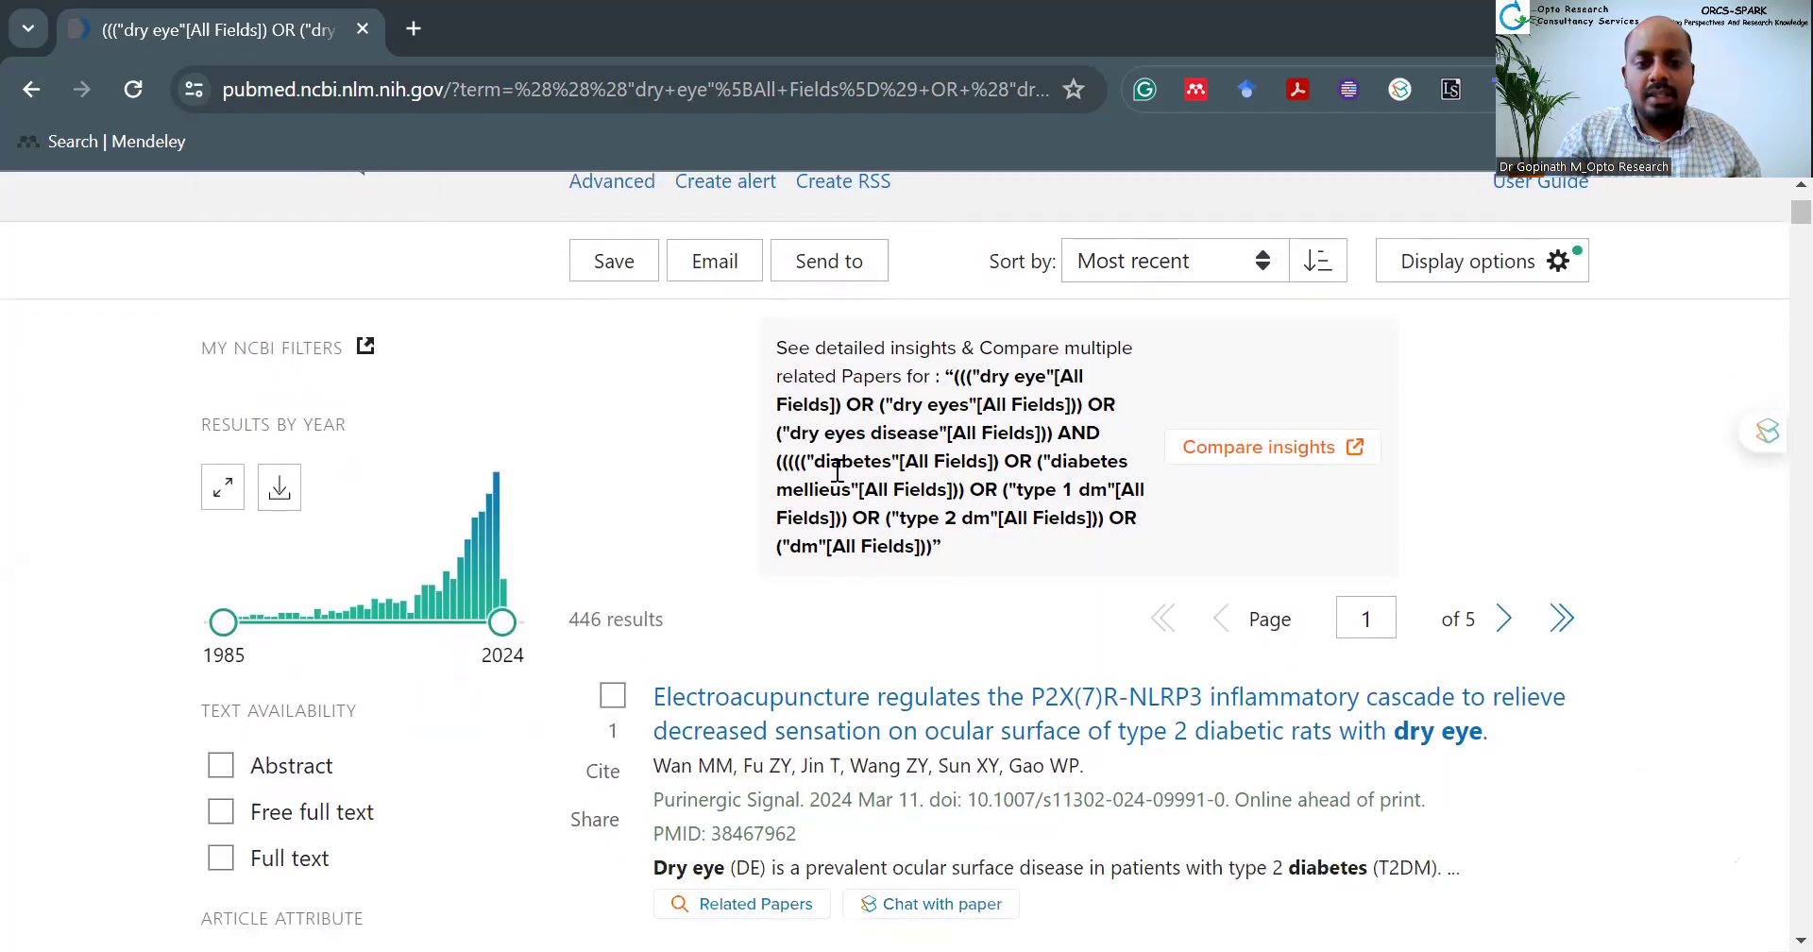
{"action": "left_click_drag", "start_coordinate": [673, 418], "coordinate": [562, 412]}
{"action": "left_click", "coordinate": [732, 399]}
{"action": "scroll", "coordinate": [731, 399], "scroll_direction": "down", "scroll_amount": 1}
{"action": "scroll", "coordinate": [733, 408], "scroll_direction": "up", "scroll_amount": 5}
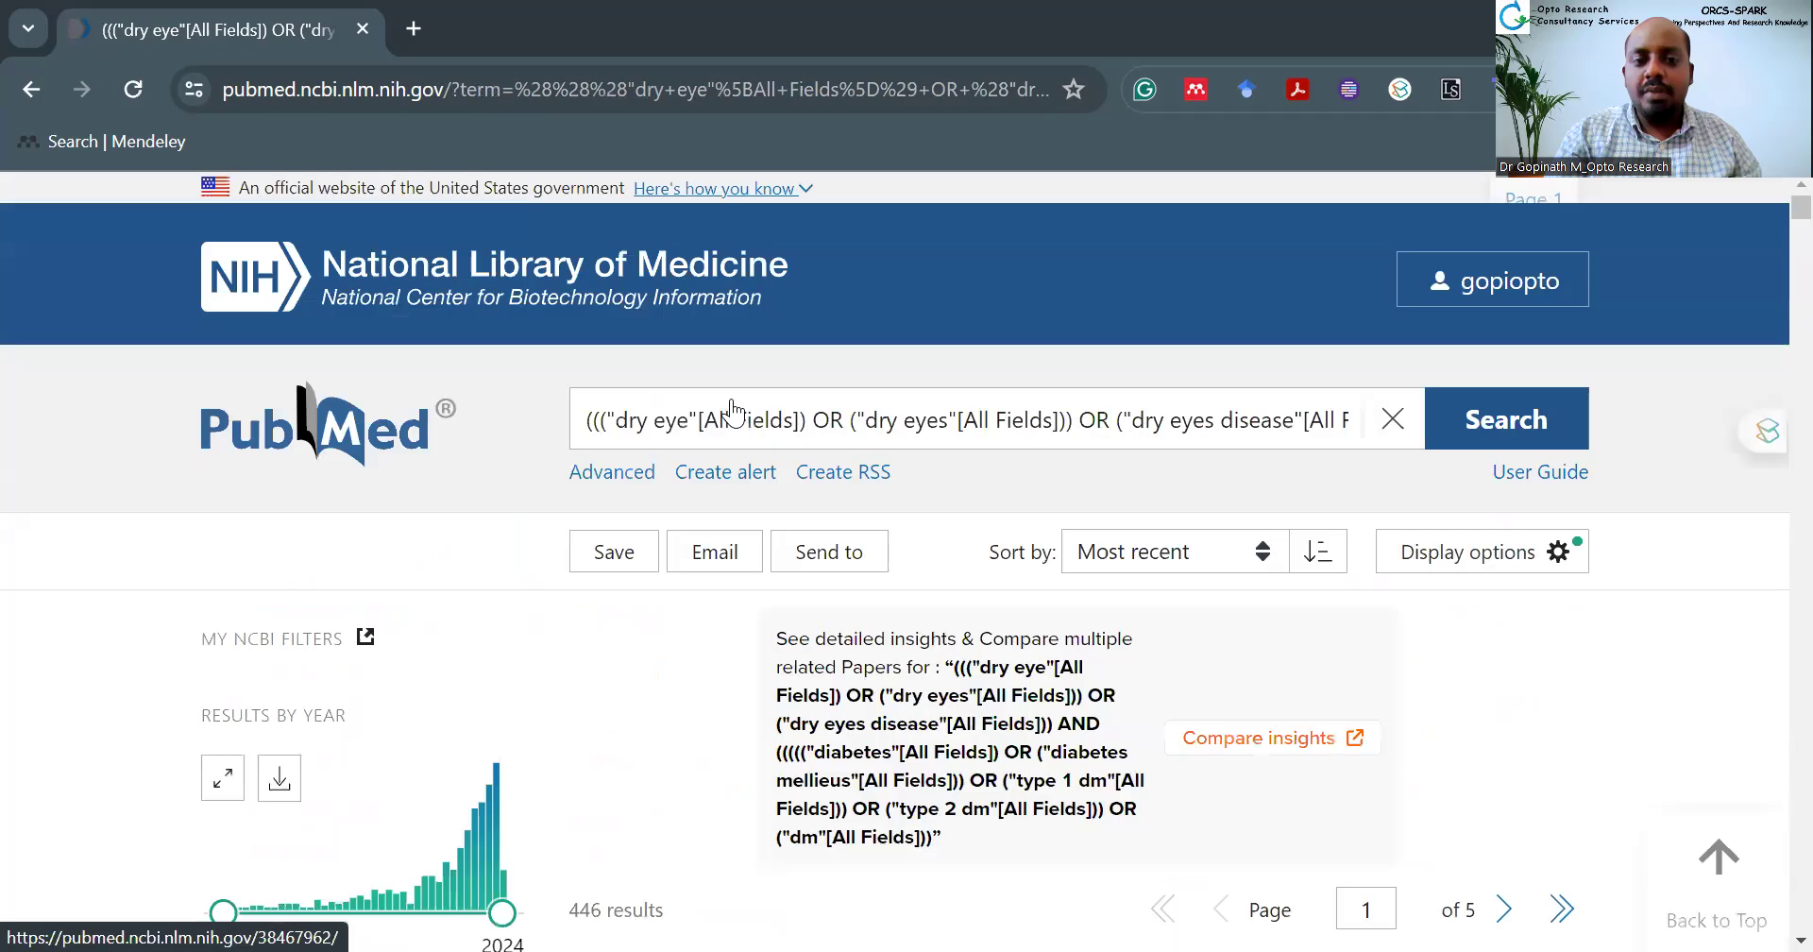
Step: Return to the Advanced Search Builder and restrict the search field to Title/Abstract
{"action": "left_click", "coordinate": [647, 475]}
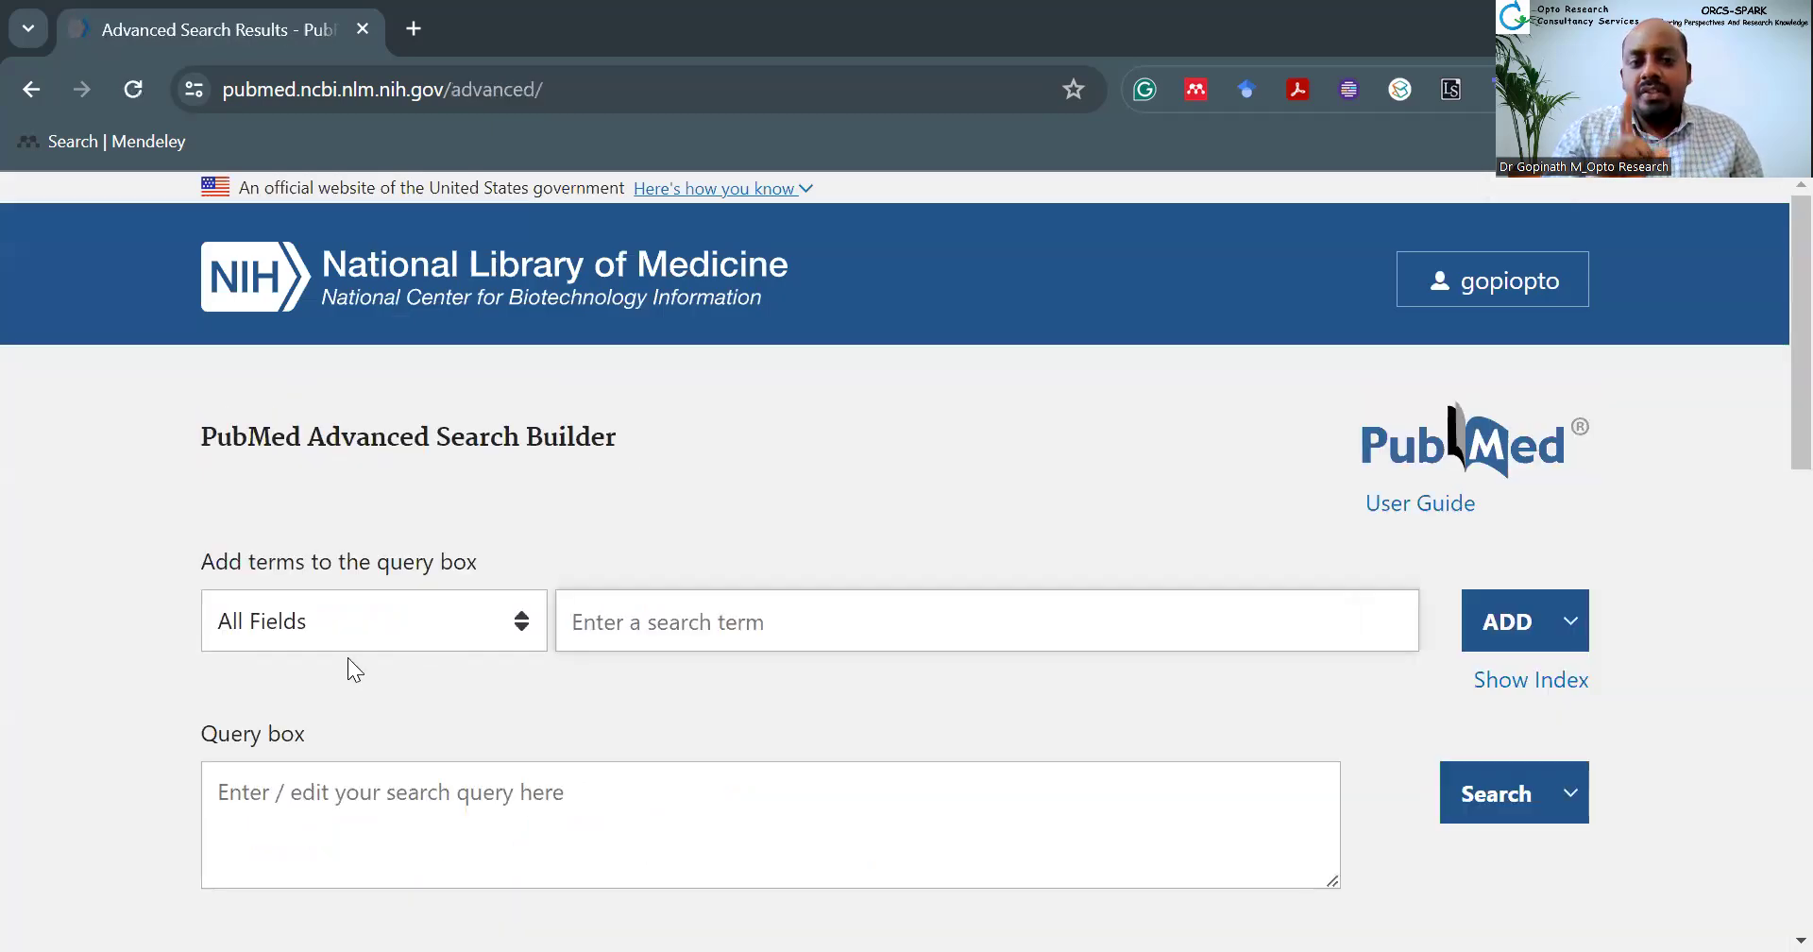
{"action": "left_click", "coordinate": [347, 631]}
{"action": "scroll", "coordinate": [367, 389], "scroll_direction": "down", "scroll_amount": 4}
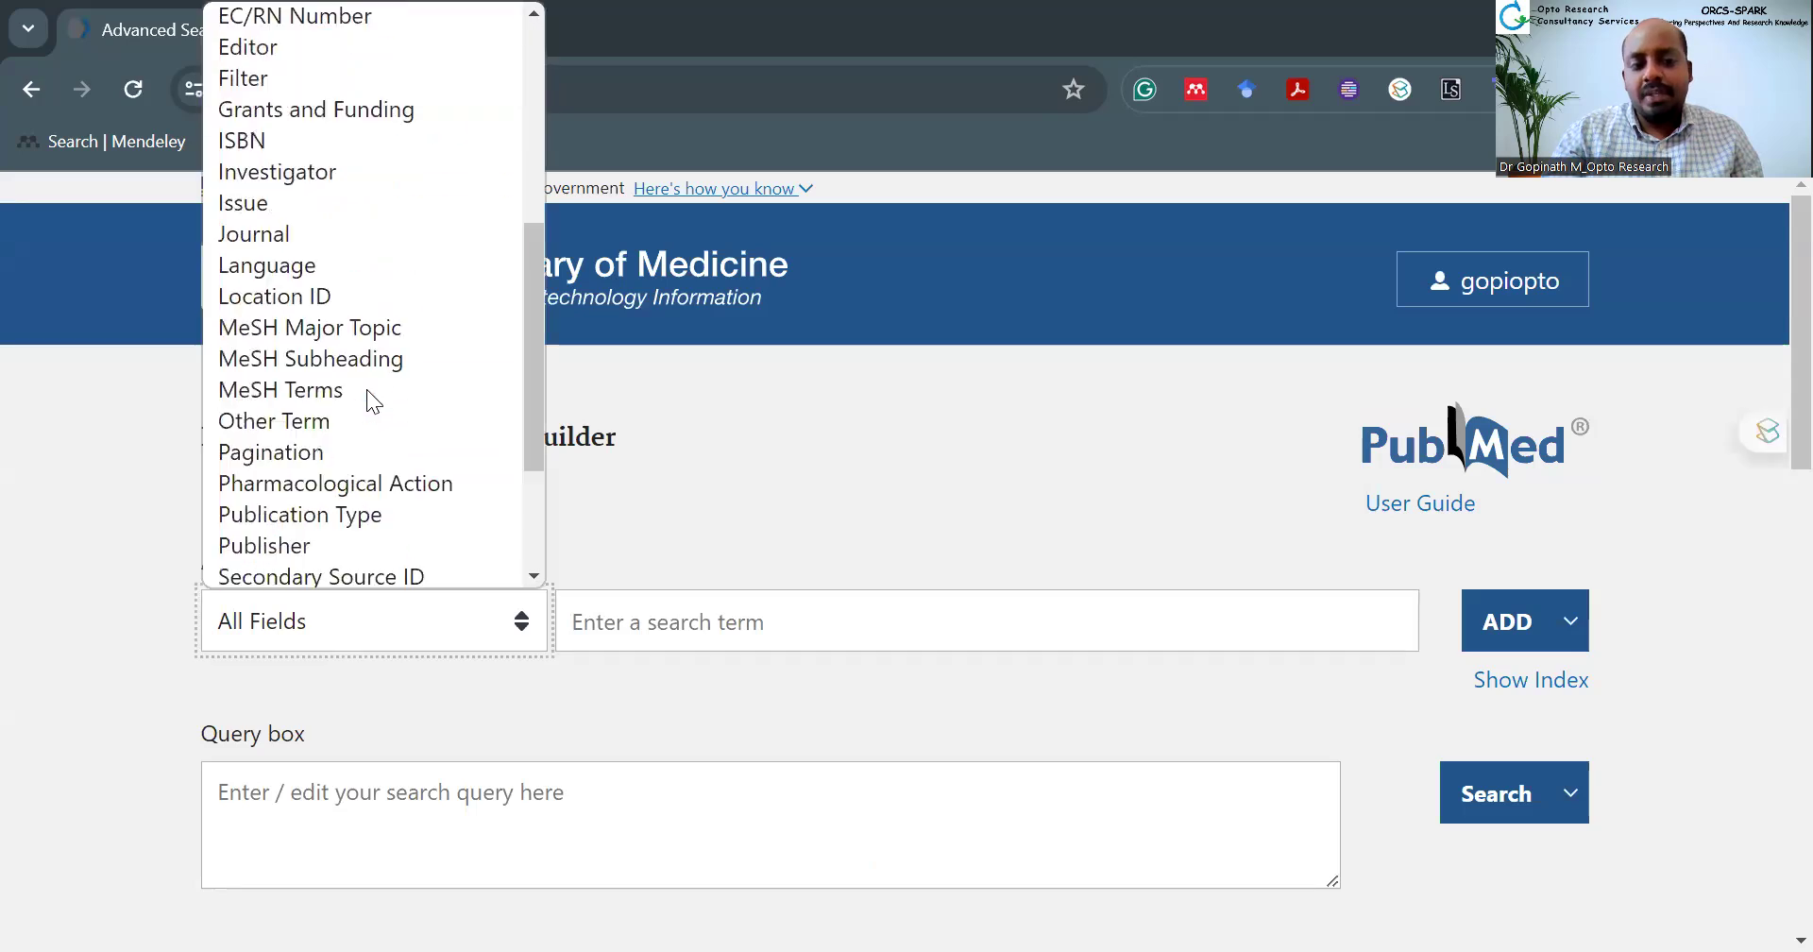
{"action": "left_click", "coordinate": [349, 510]}
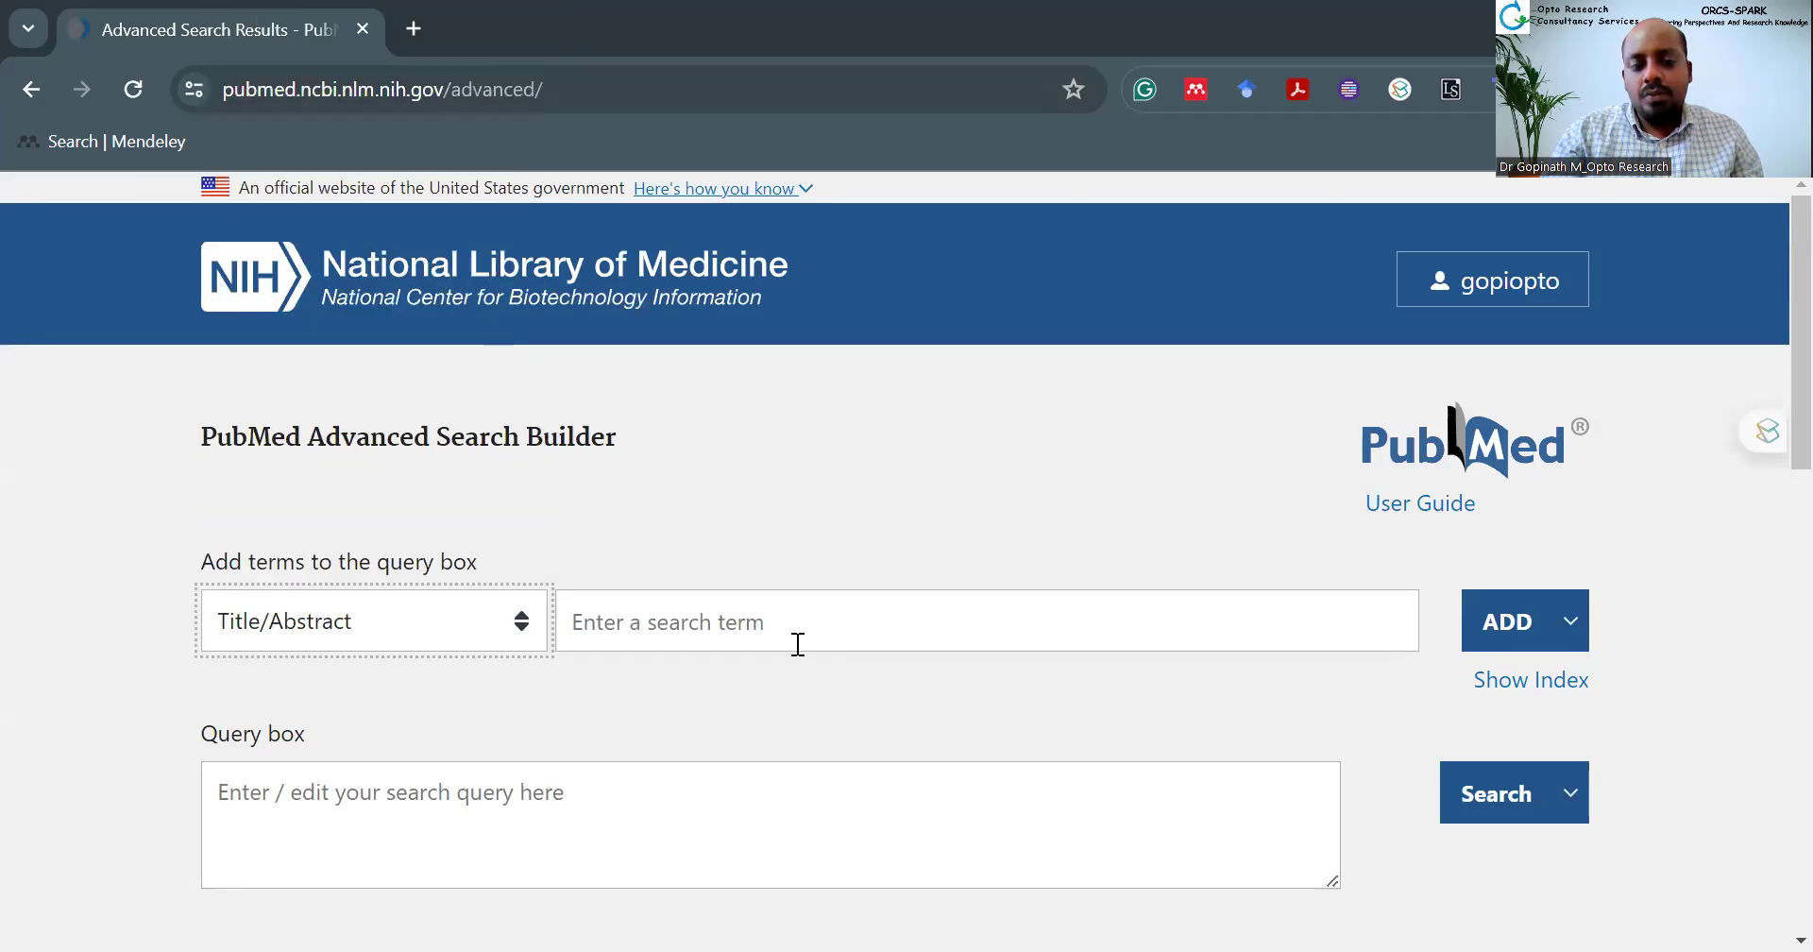
Step: Look up "dry eye" in the index and add it to the query box as a Title/Abstract term
{"action": "scroll", "coordinate": [798, 638], "scroll_direction": "down", "scroll_amount": 7}
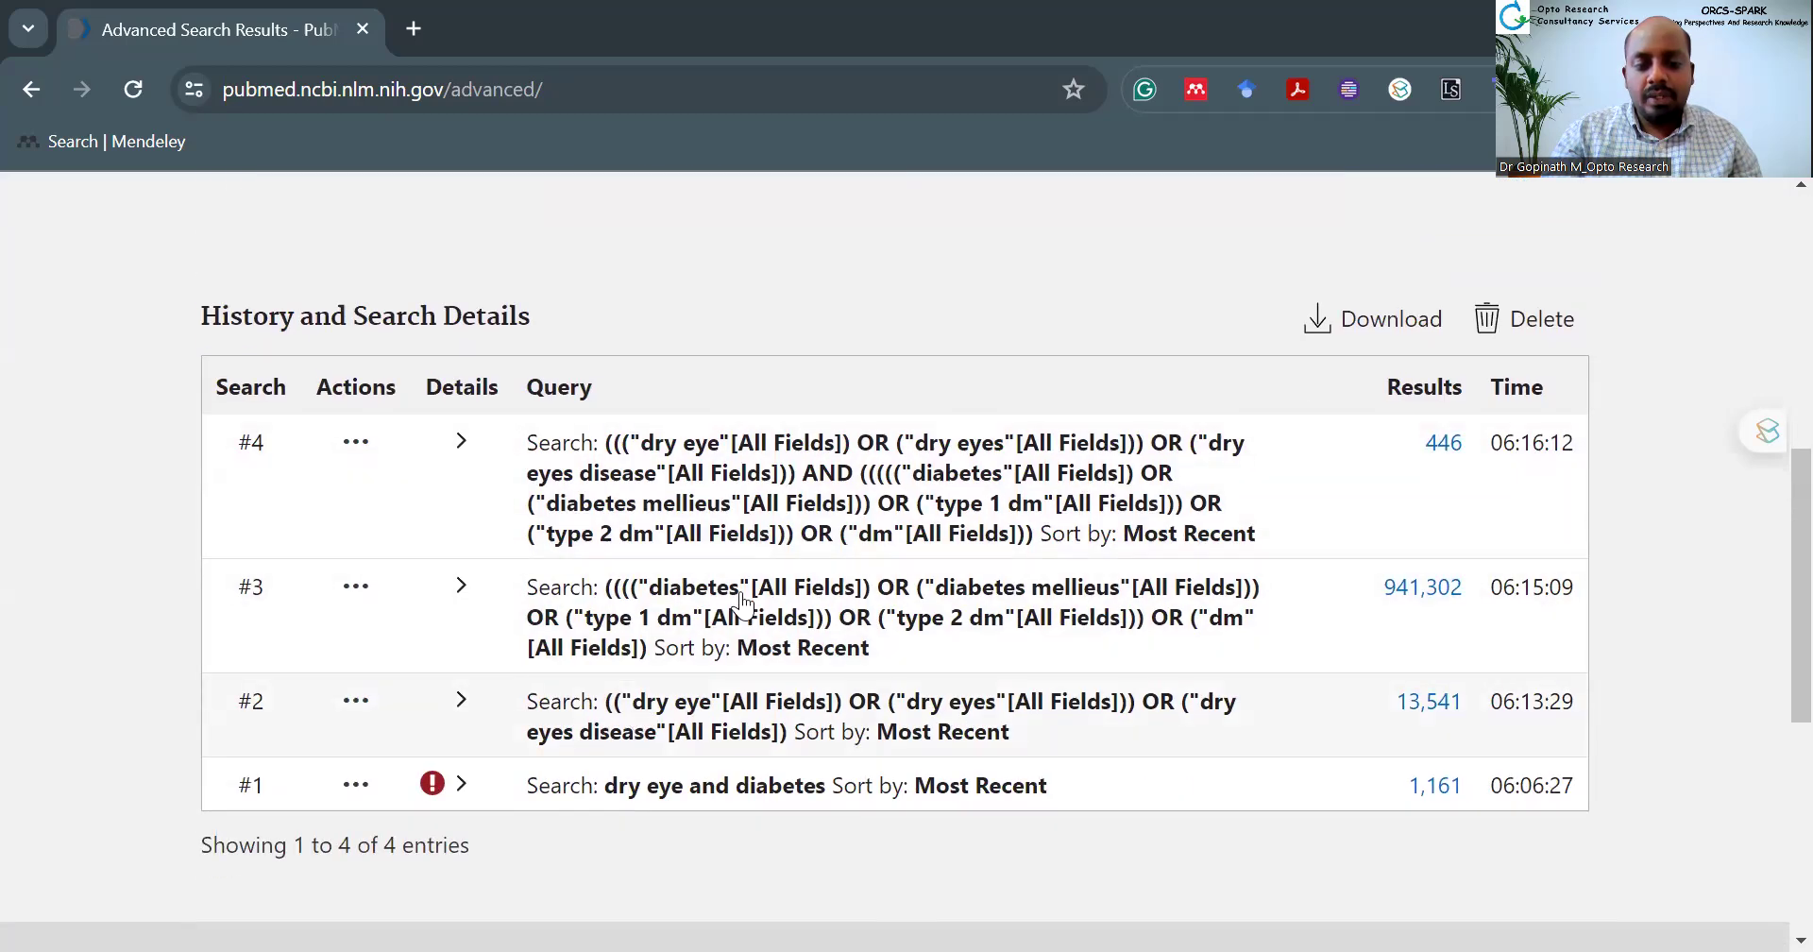
{"action": "scroll", "coordinate": [746, 595], "scroll_direction": "up", "scroll_amount": 6}
{"action": "type", "text": "dry eye"}
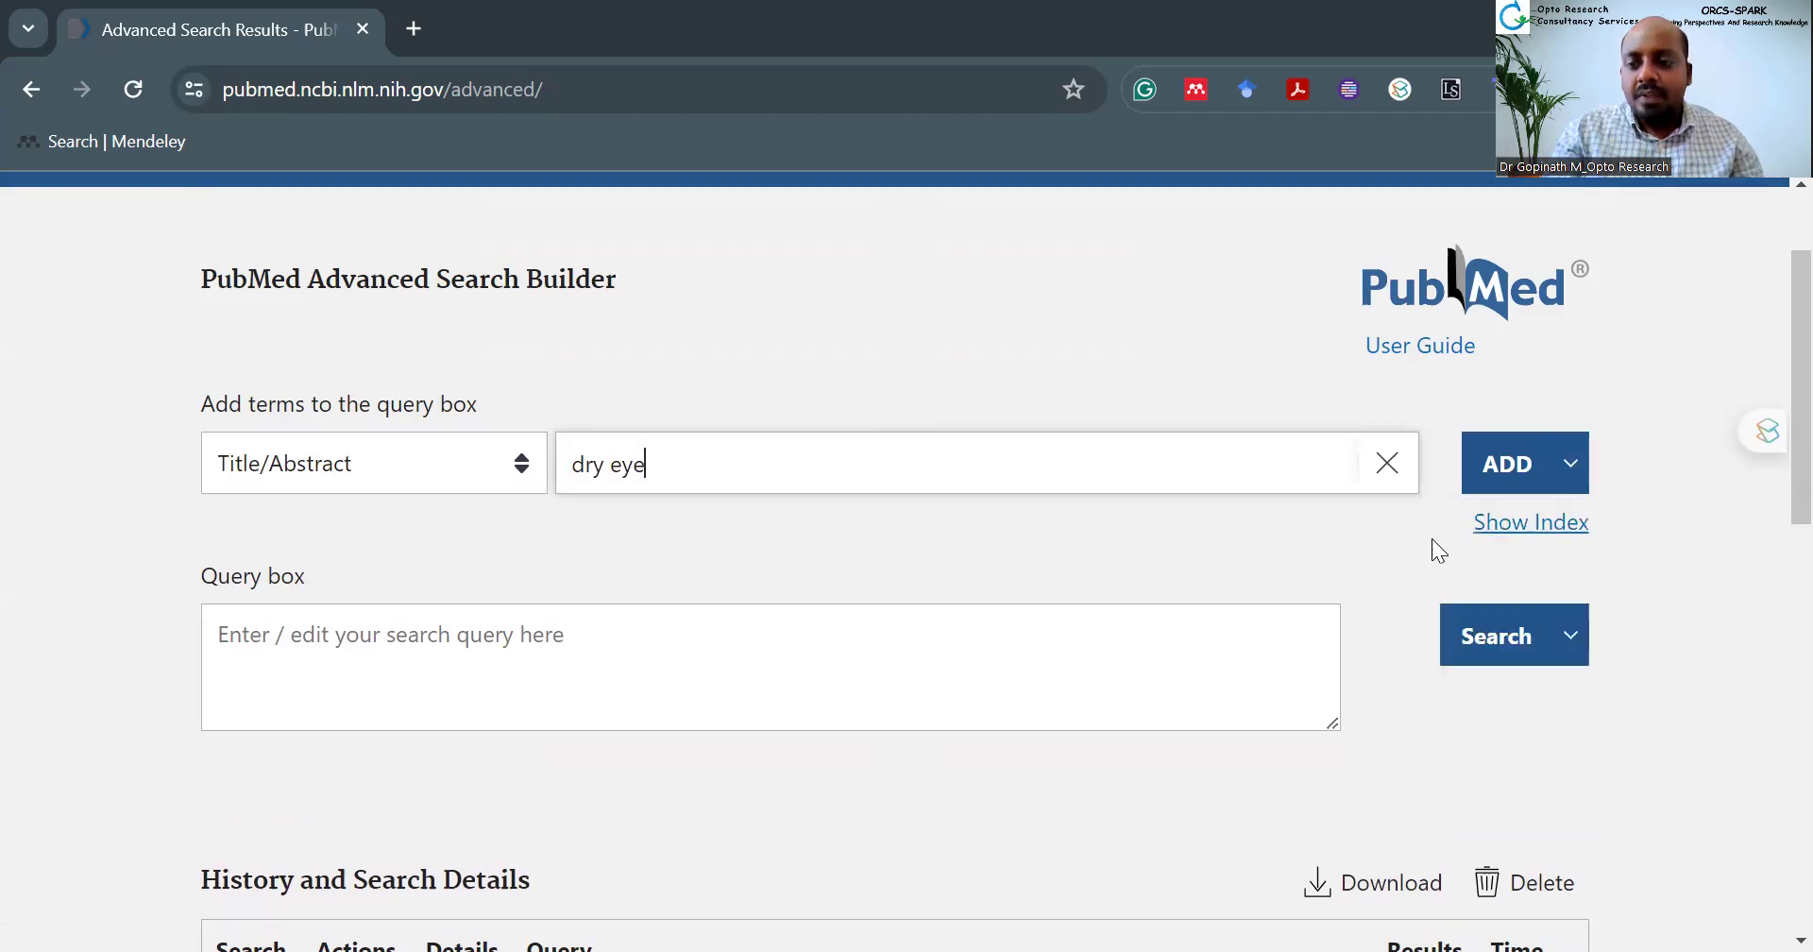
{"action": "left_click", "coordinate": [1484, 529]}
{"action": "left_click", "coordinate": [785, 541]}
{"action": "left_click", "coordinate": [1478, 491]}
Step: Look up "dry eyes" in the Title/Abstract index and add it to the query with OR
{"action": "scroll", "coordinate": [1104, 501], "scroll_direction": "down", "scroll_amount": 5}
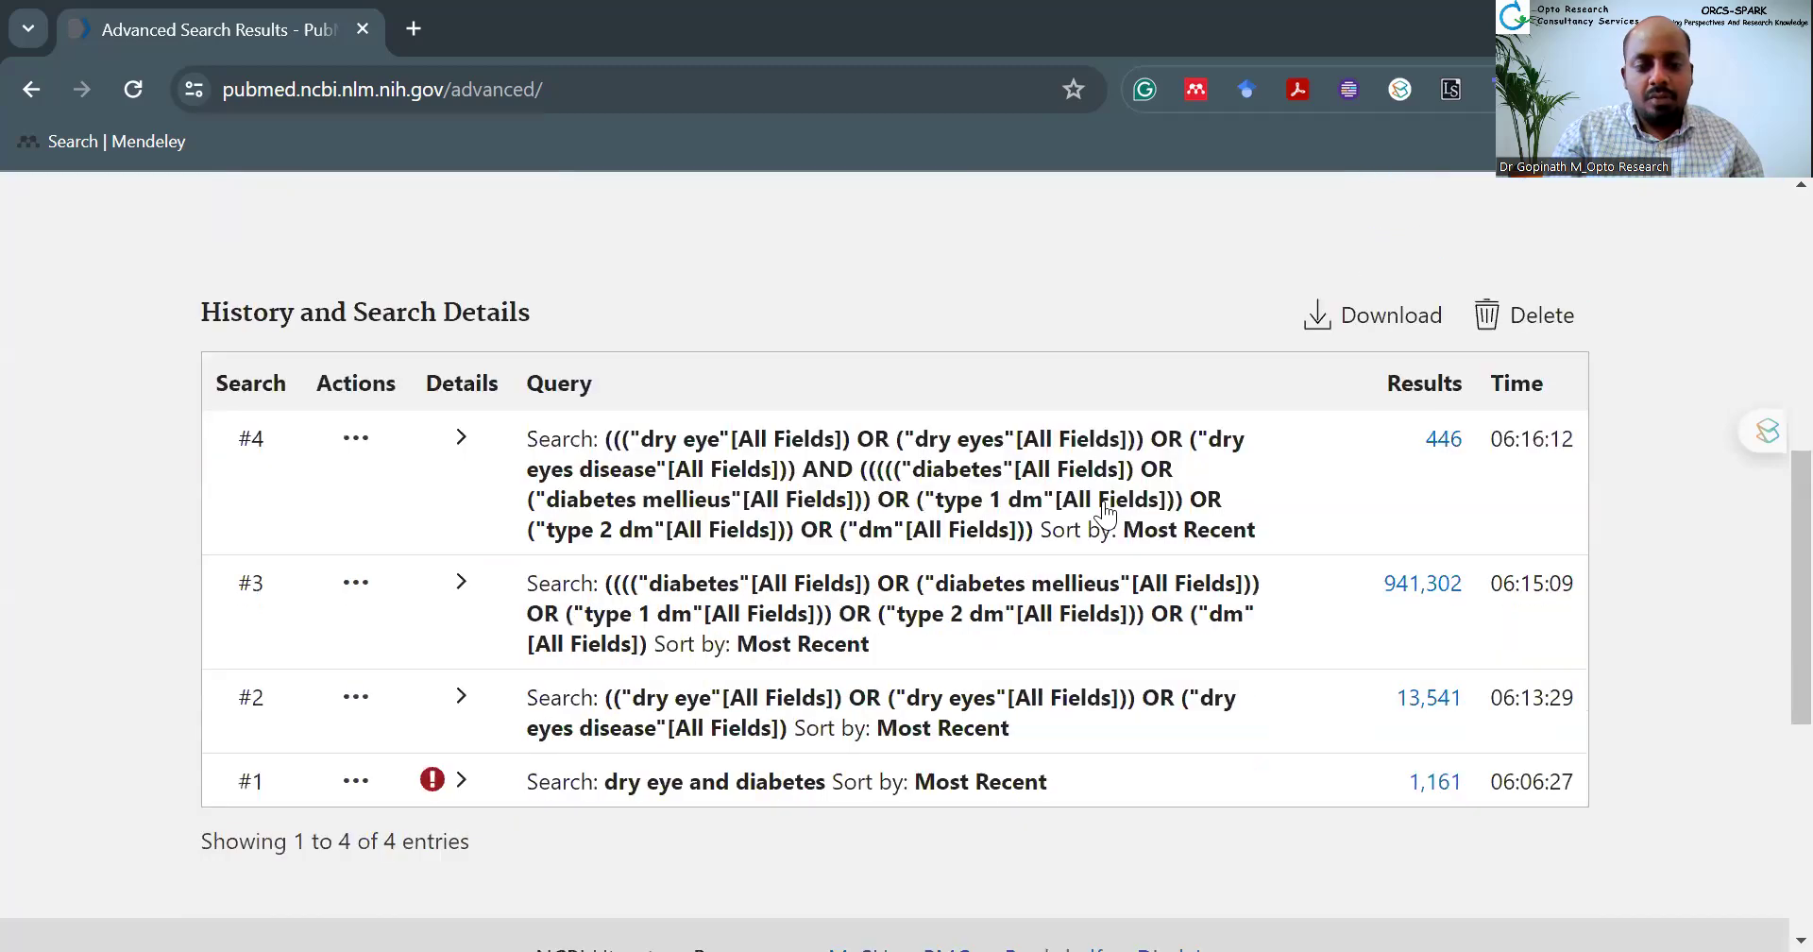
{"action": "type", "text": "dry eyes"}
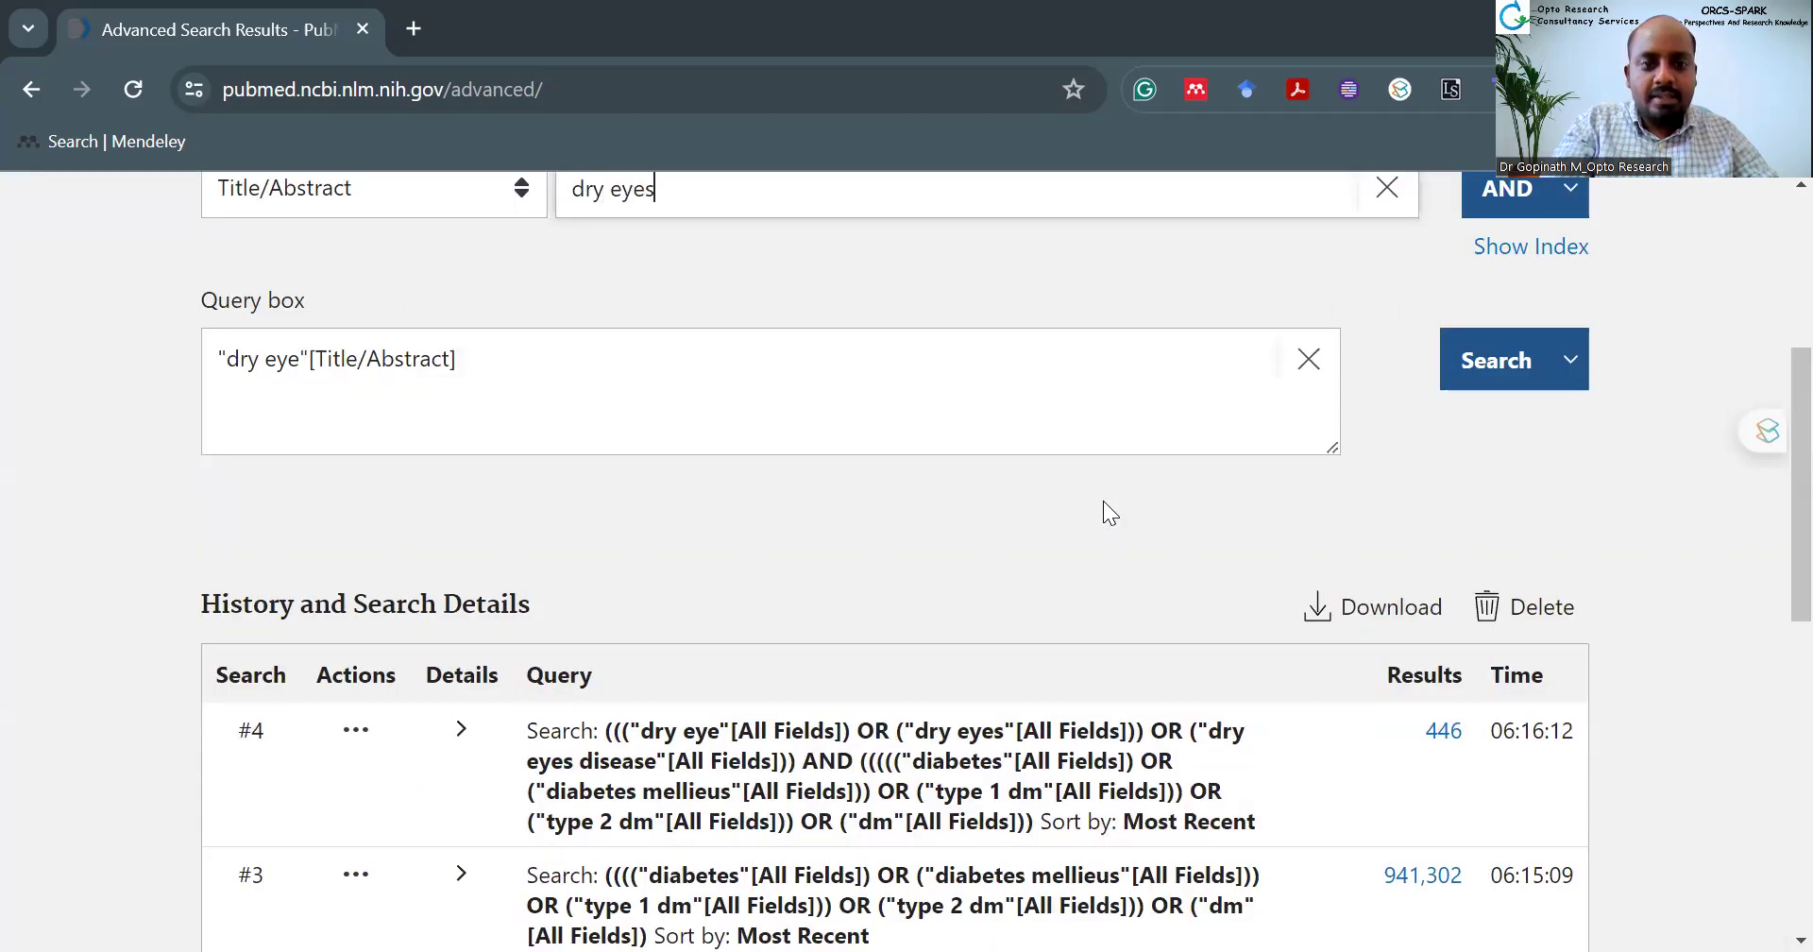
{"action": "left_click", "coordinate": [1532, 248]}
{"action": "left_click", "coordinate": [878, 261]}
{"action": "left_click", "coordinate": [1569, 189]}
{"action": "left_click", "coordinate": [1570, 211]}
{"action": "left_click", "coordinate": [1570, 211]}
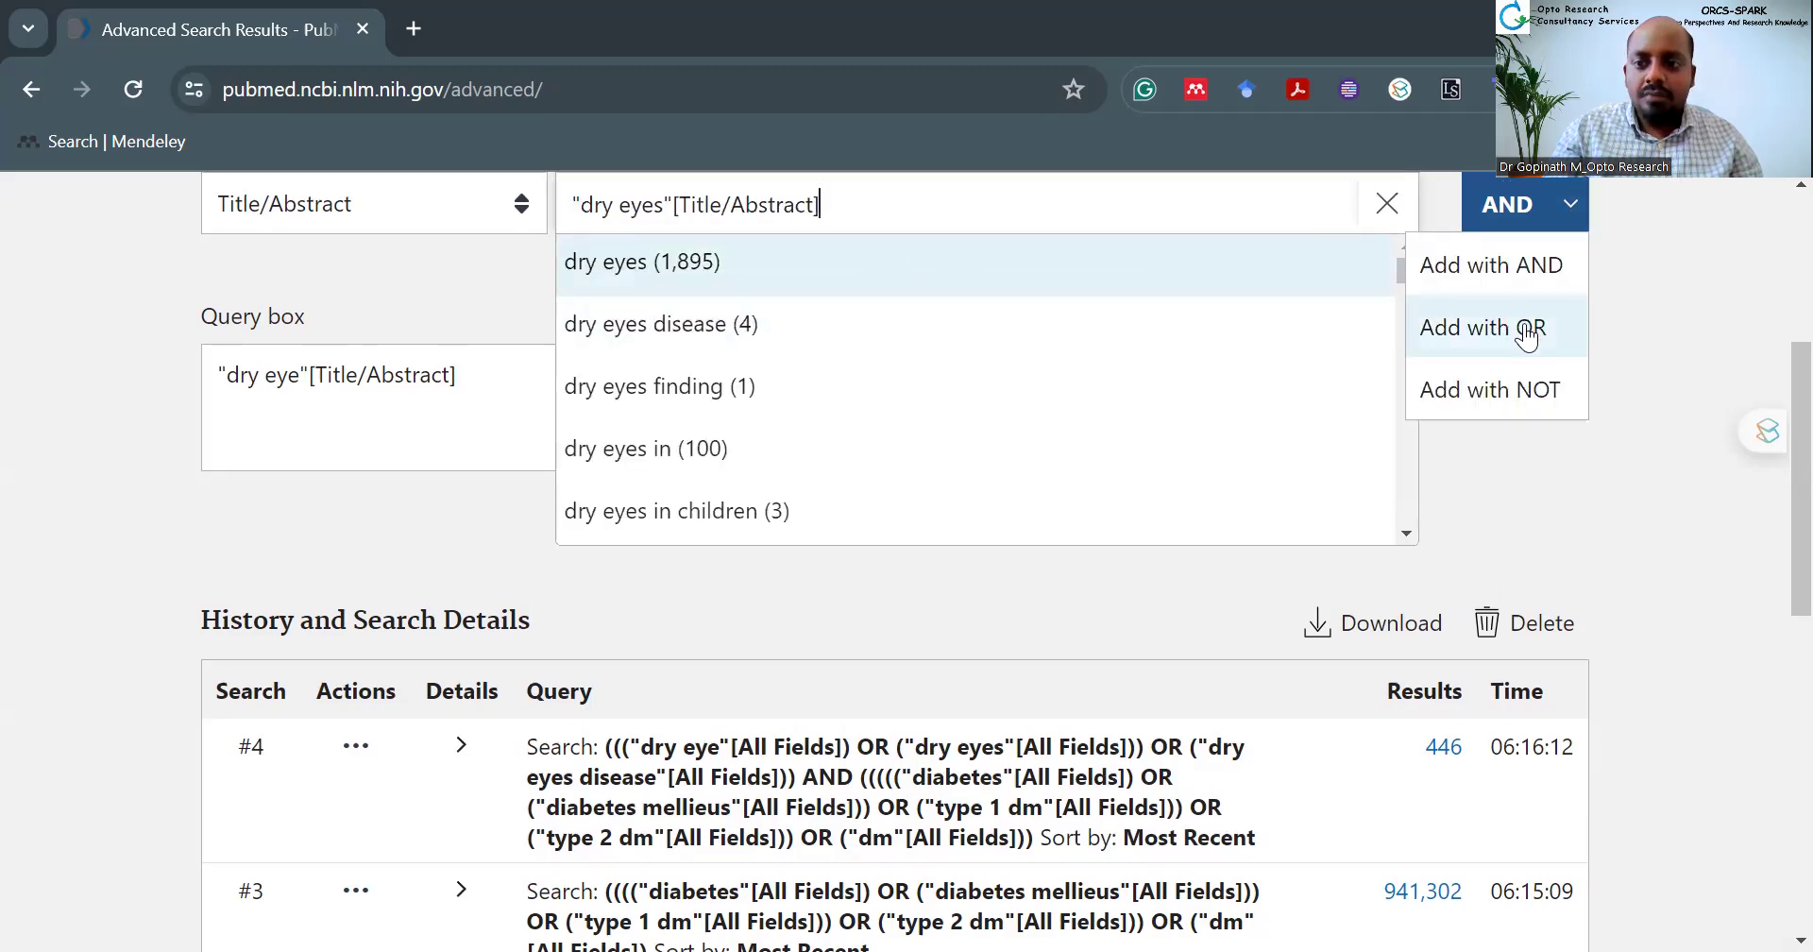
{"action": "left_click", "coordinate": [1482, 328]}
Step: Find "dry eyes disease" in the Title/Abstract index and add it to the dry eye query with OR
{"action": "scroll", "coordinate": [1085, 343], "scroll_direction": "up", "scroll_amount": 1}
{"action": "type", "text": "d"}
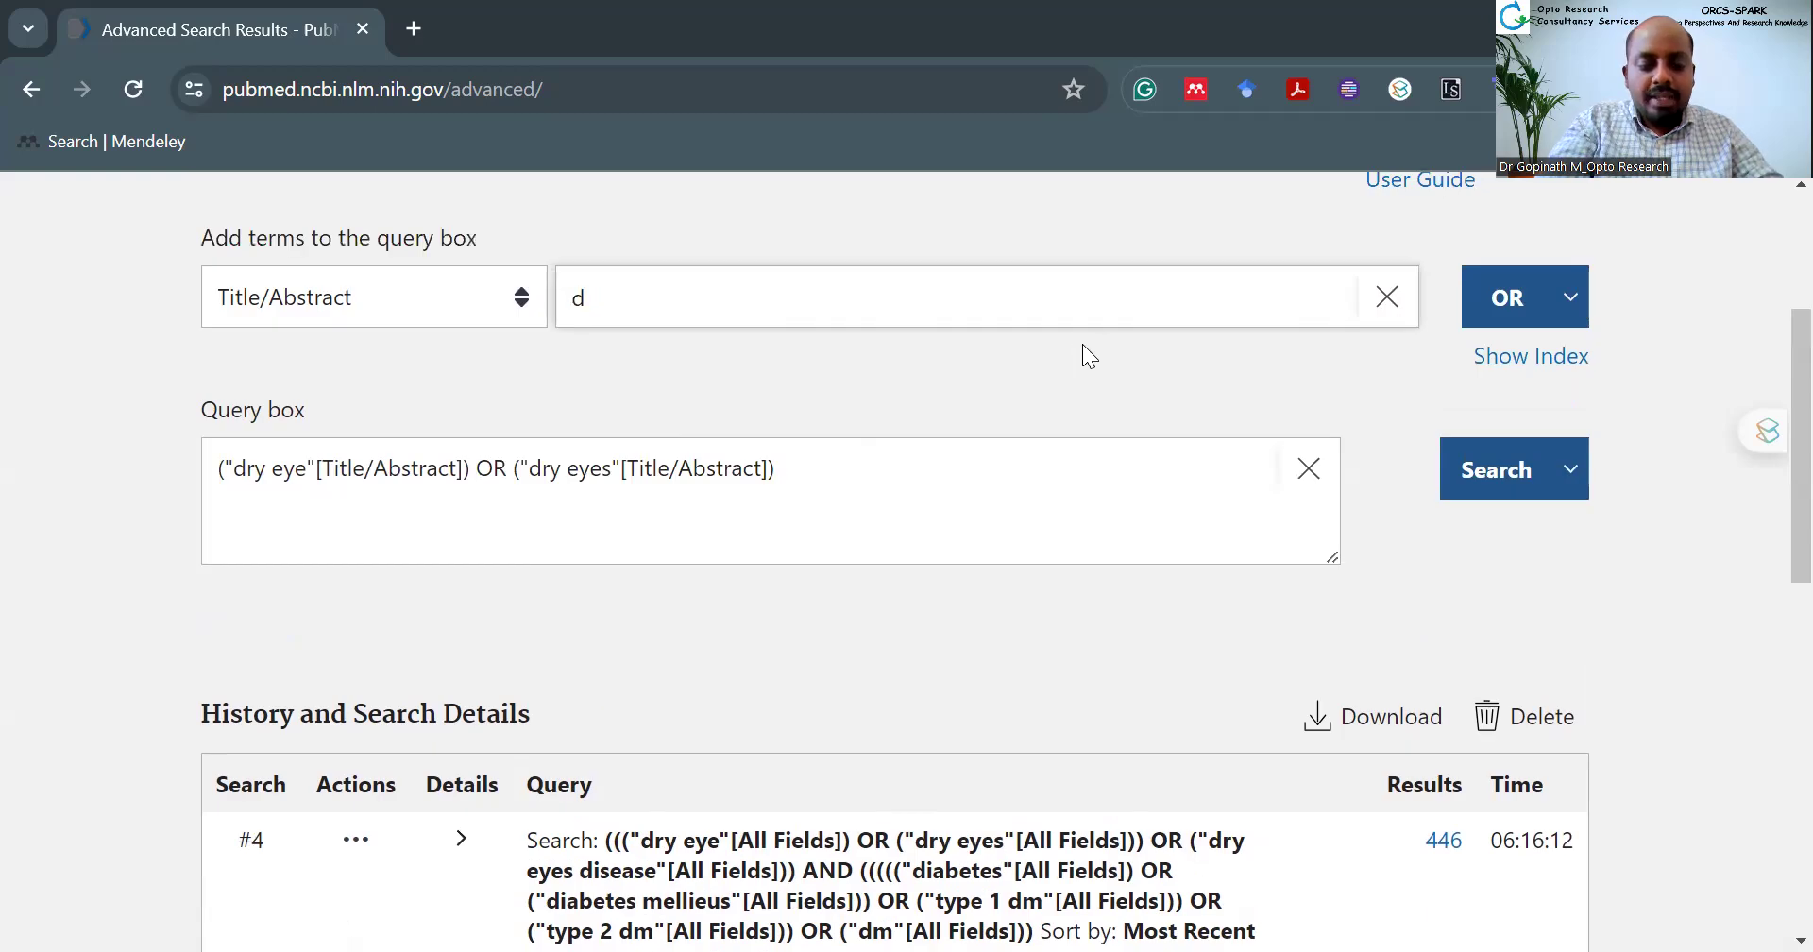
{"action": "type", "text": "ry eye di"}
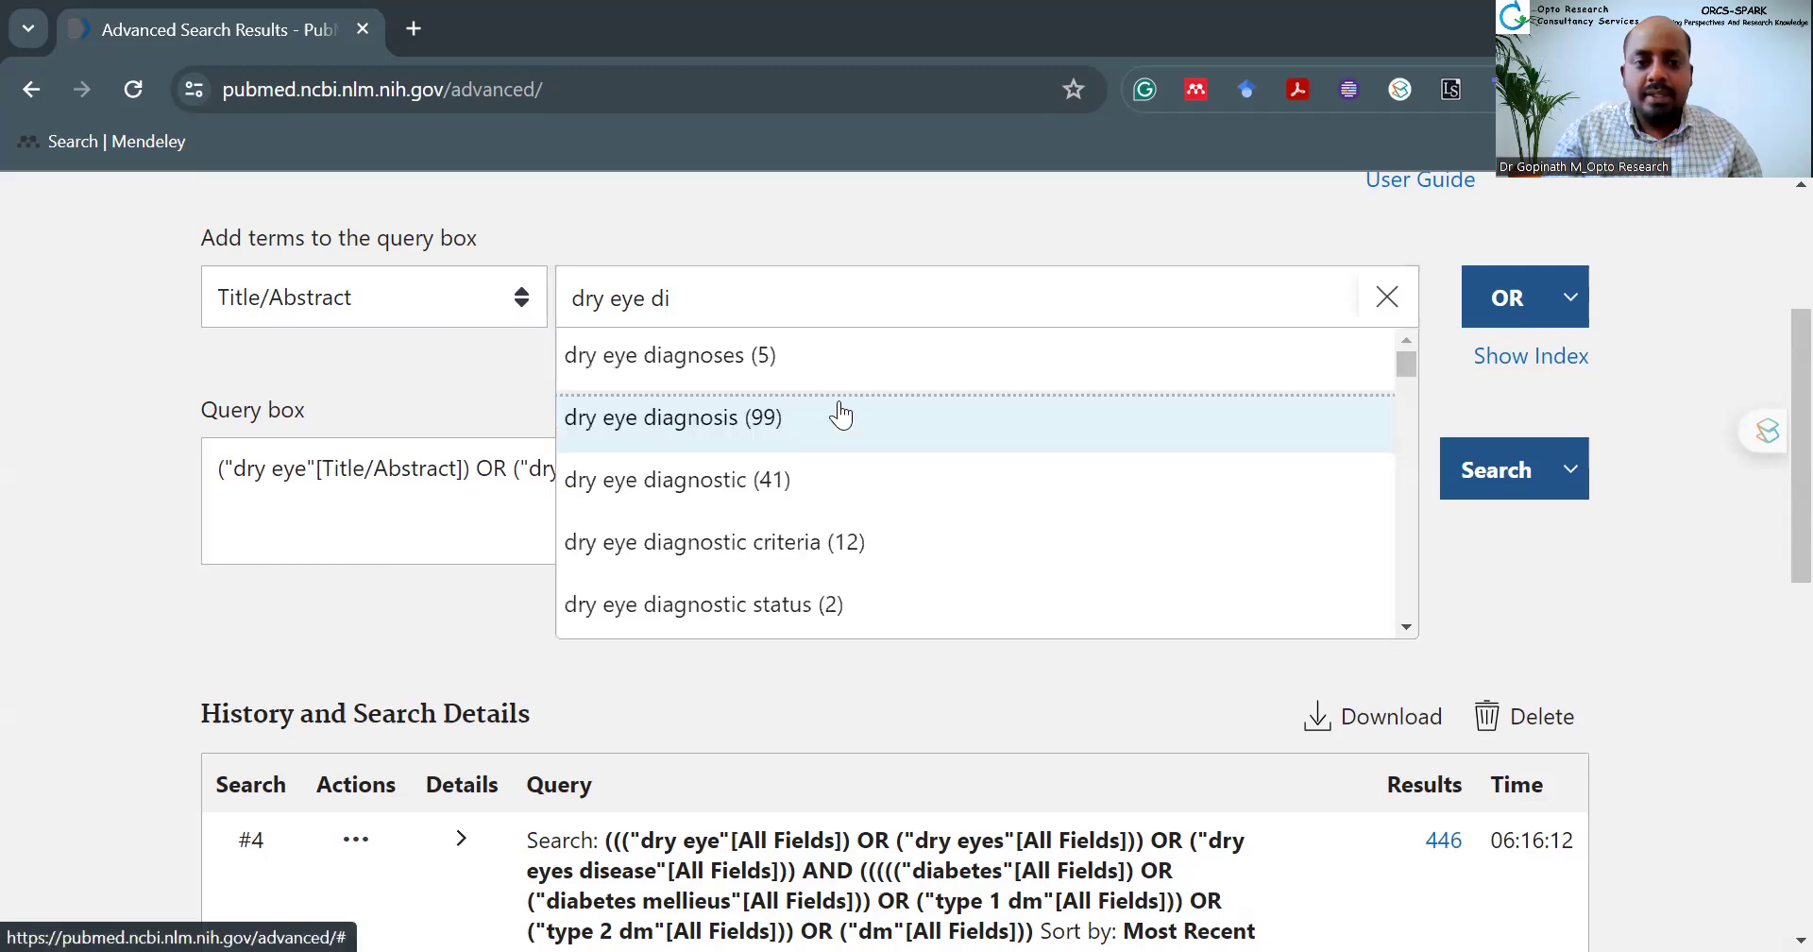
{"action": "left_click", "coordinate": [650, 306]}
{"action": "key", "text": "BackSpace"}
{"action": "key", "text": "BackSpace"}
{"action": "key", "text": "BackSpace"}
{"action": "type", "text": "s dis"}
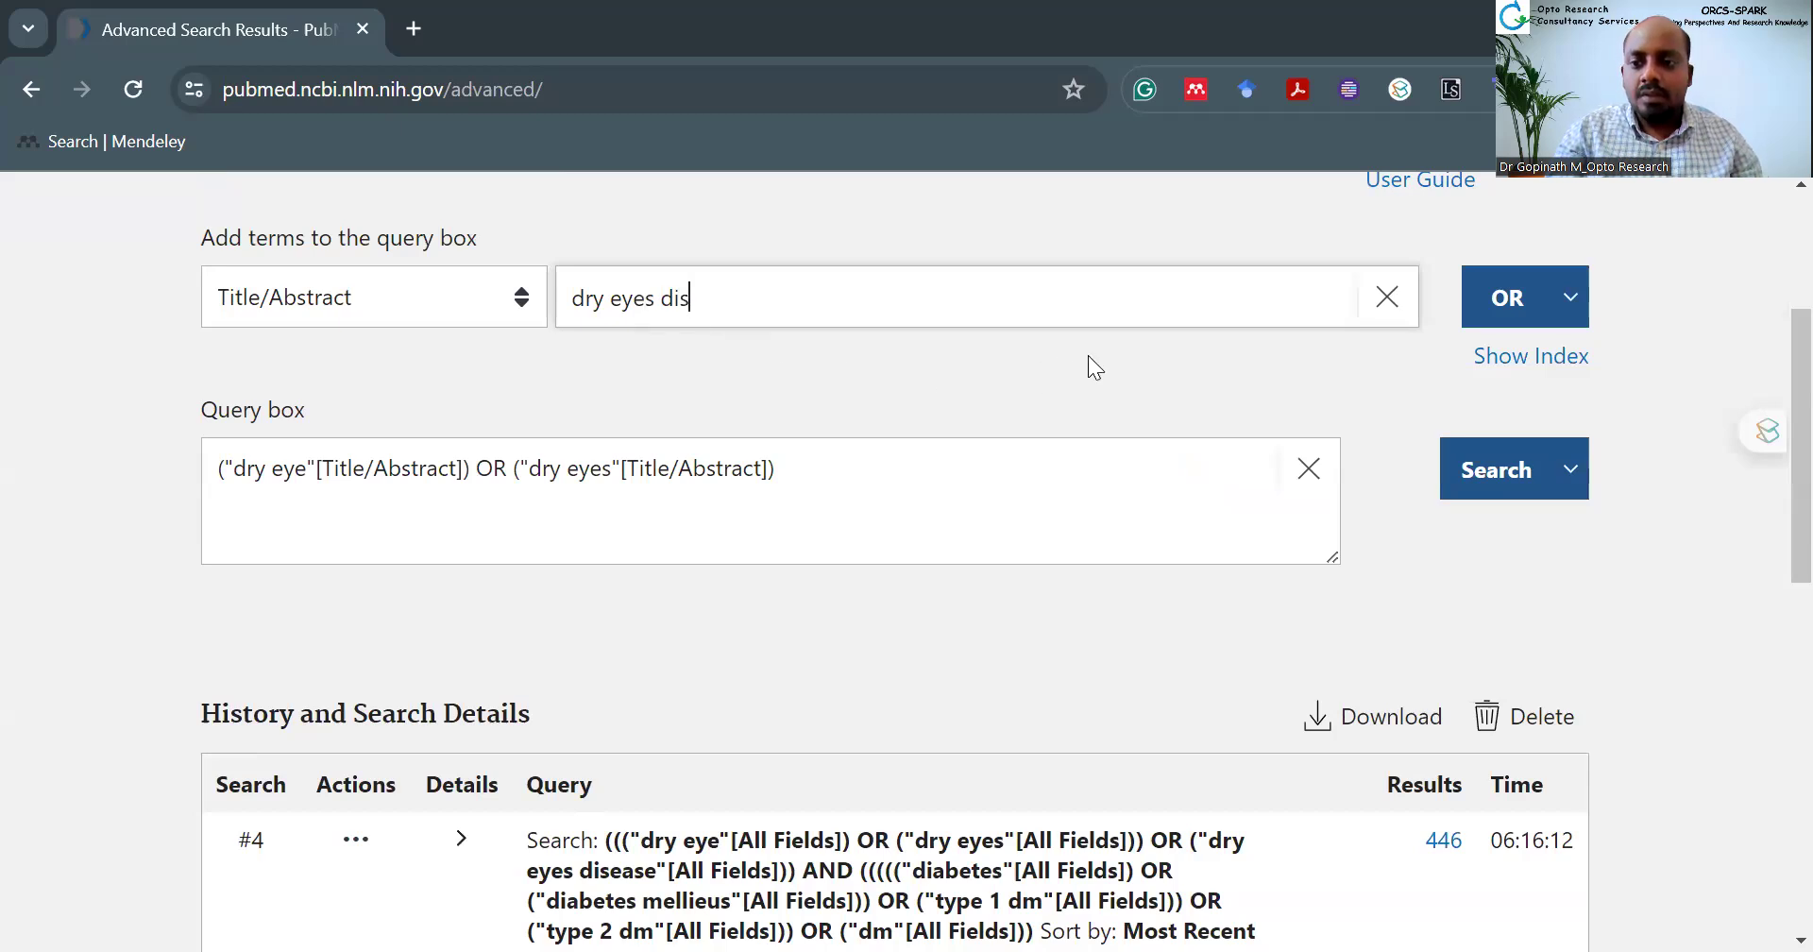
{"action": "left_click", "coordinate": [1511, 359]}
{"action": "left_click", "coordinate": [767, 359]}
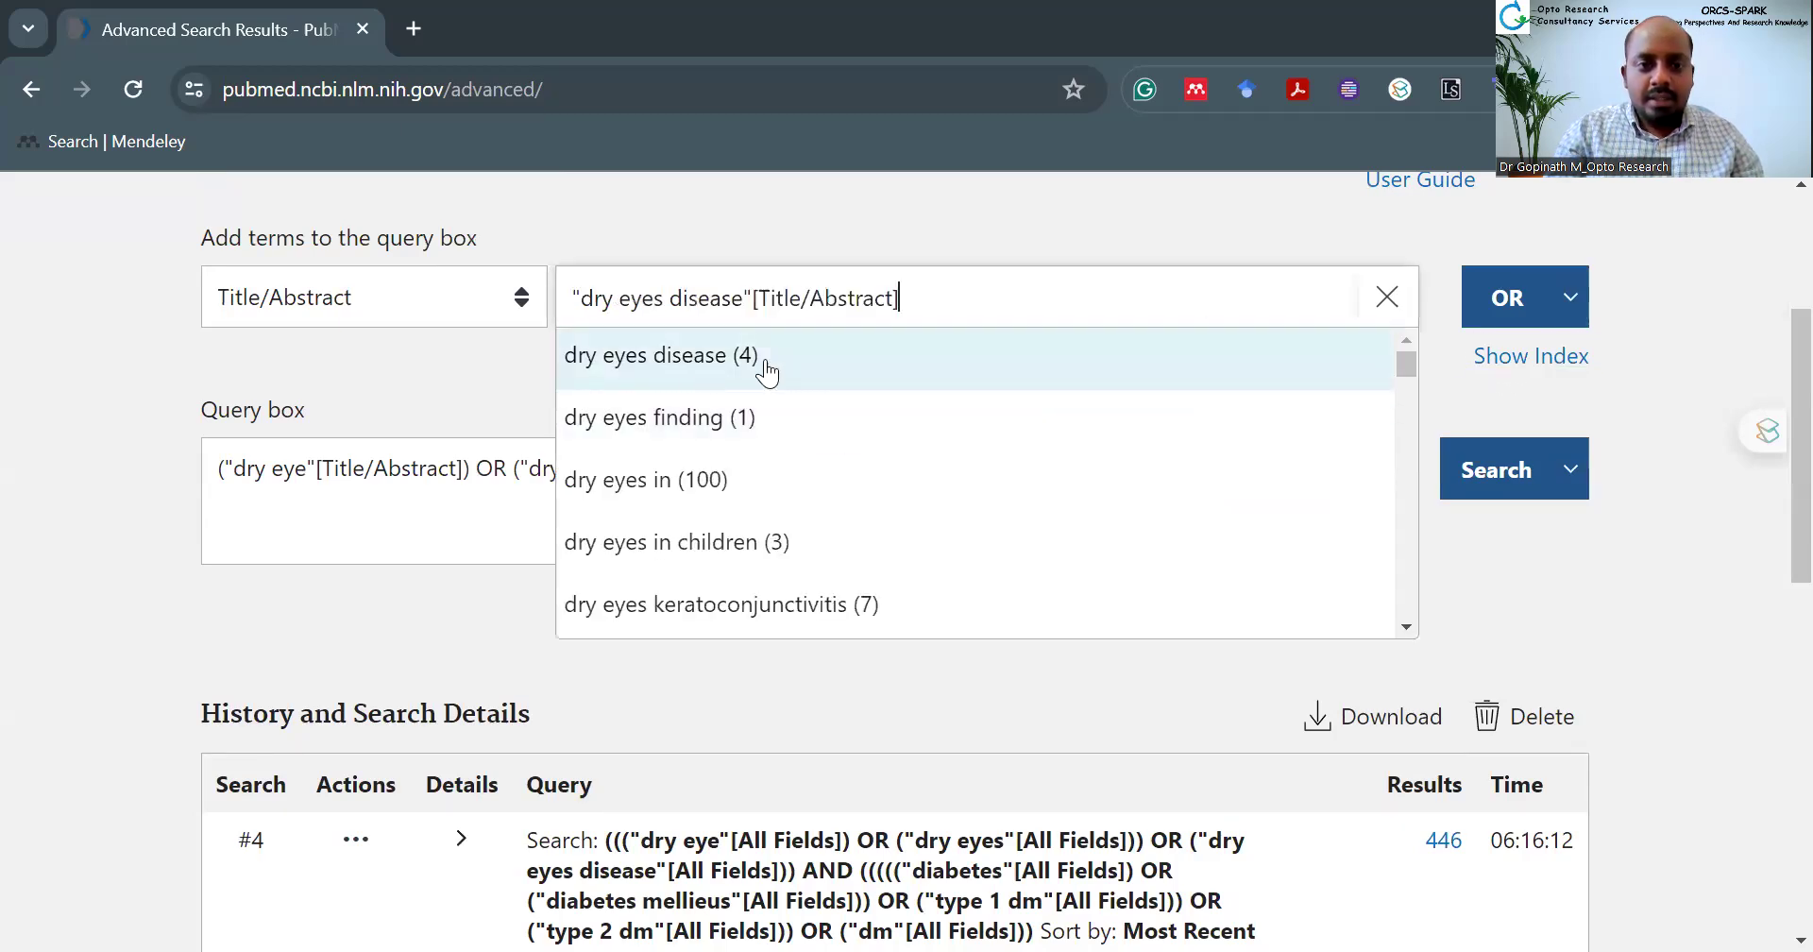
{"action": "left_click", "coordinate": [1502, 302]}
Step: Review the Title/Abstract dry eye query against the search history and run it
{"action": "scroll", "coordinate": [824, 620], "scroll_direction": "down", "scroll_amount": 5}
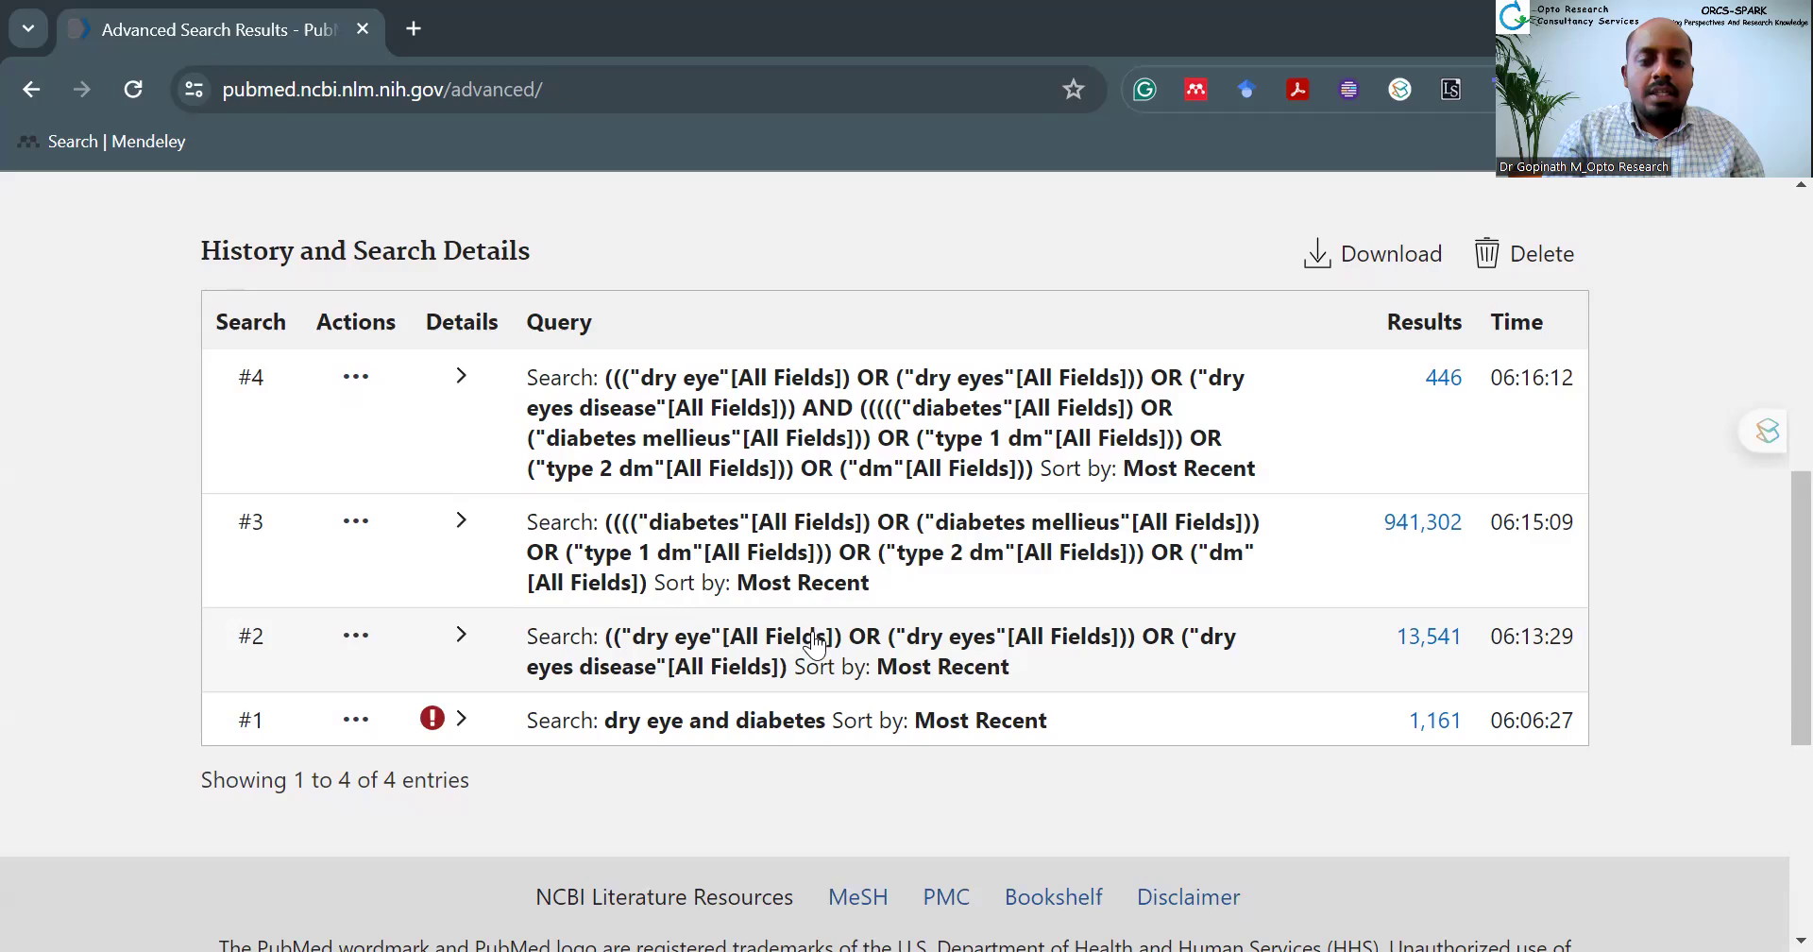
{"action": "scroll", "coordinate": [793, 651], "scroll_direction": "up", "scroll_amount": 4}
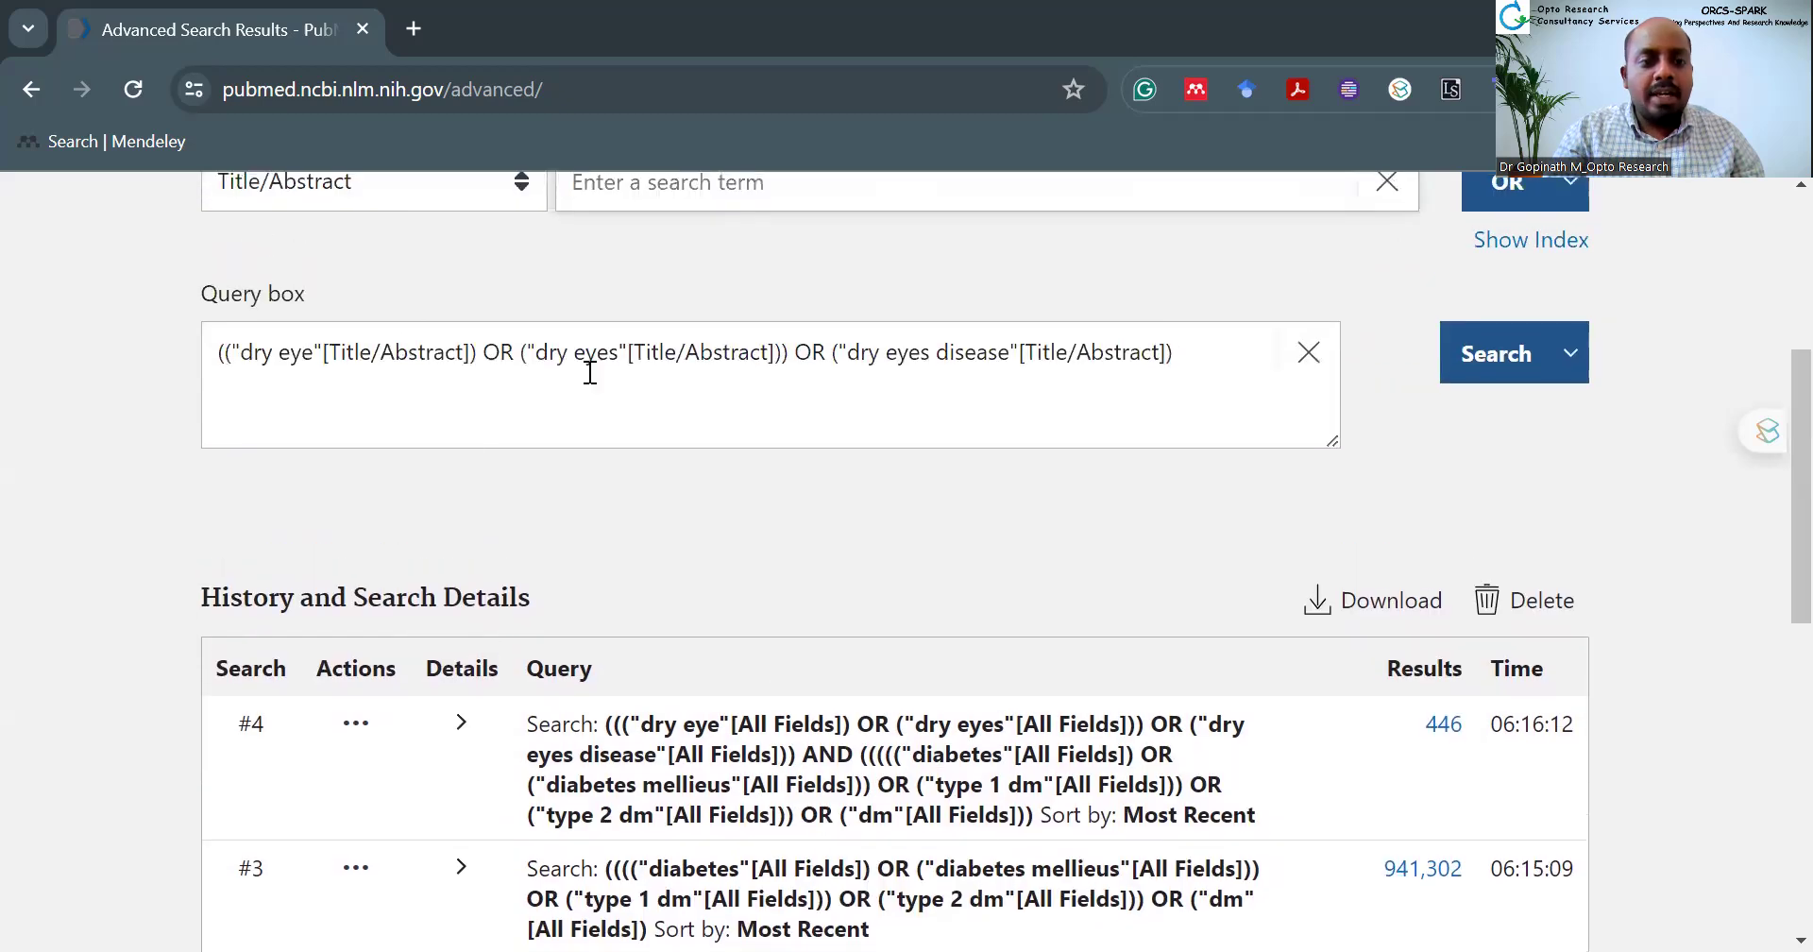
{"action": "scroll", "coordinate": [704, 400], "scroll_direction": "up", "scroll_amount": 1}
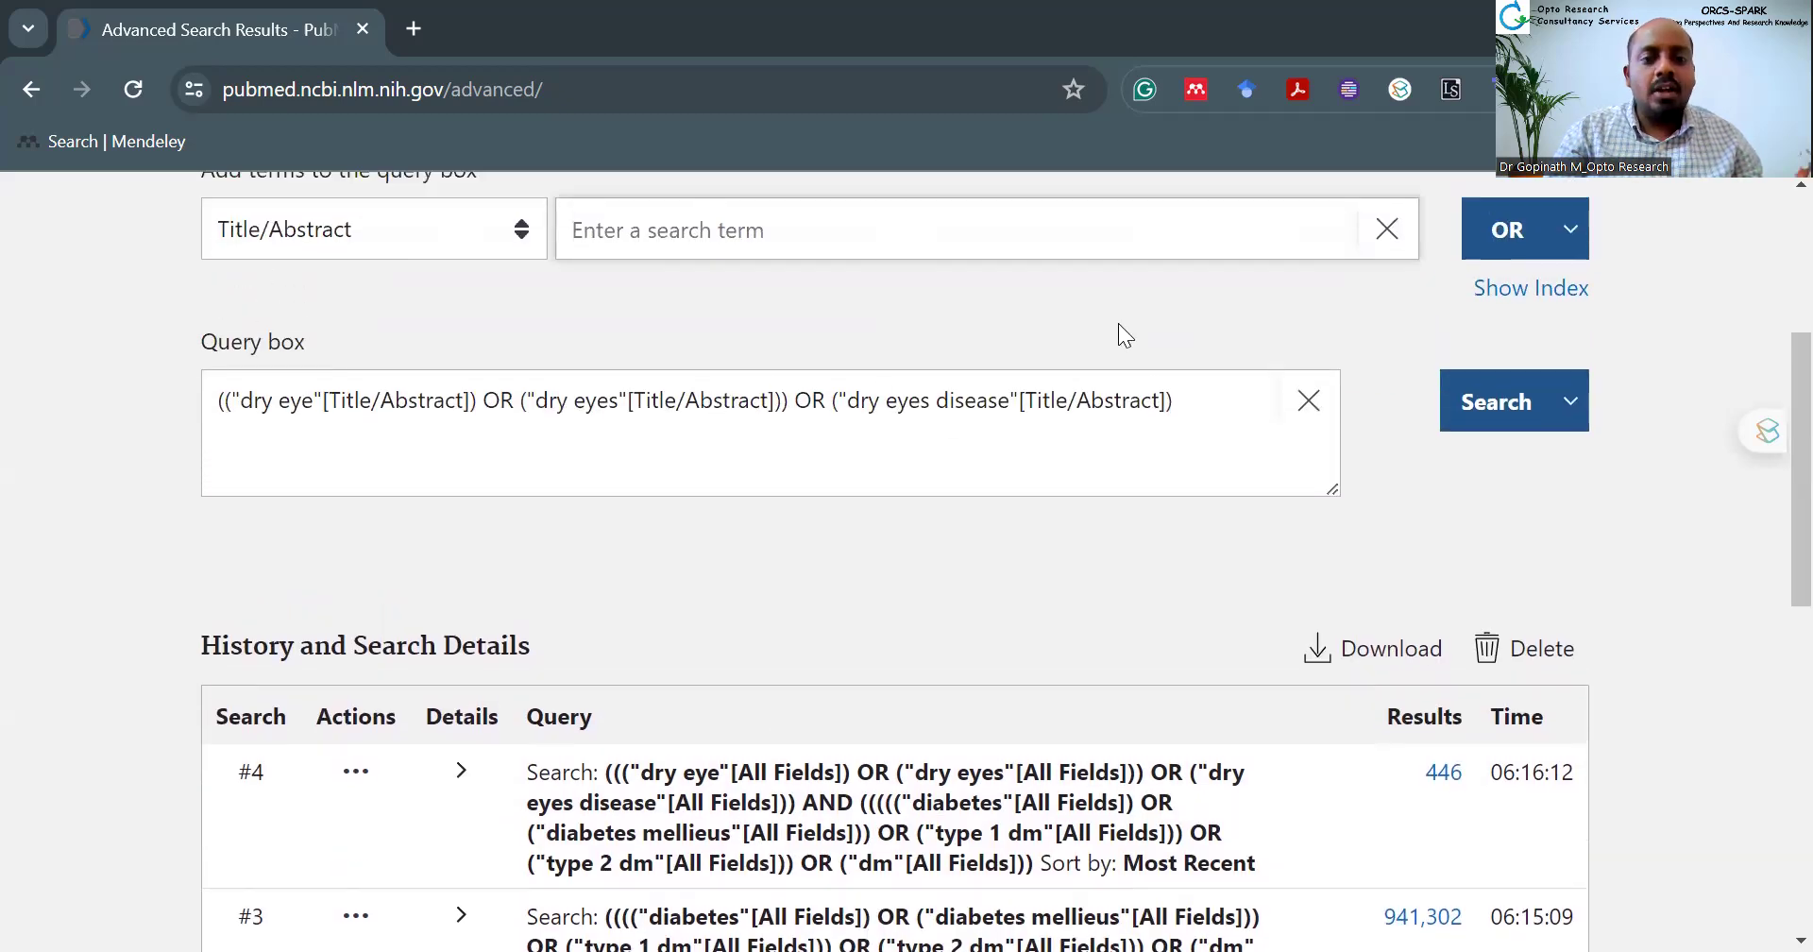
{"action": "left_click", "coordinate": [1477, 407]}
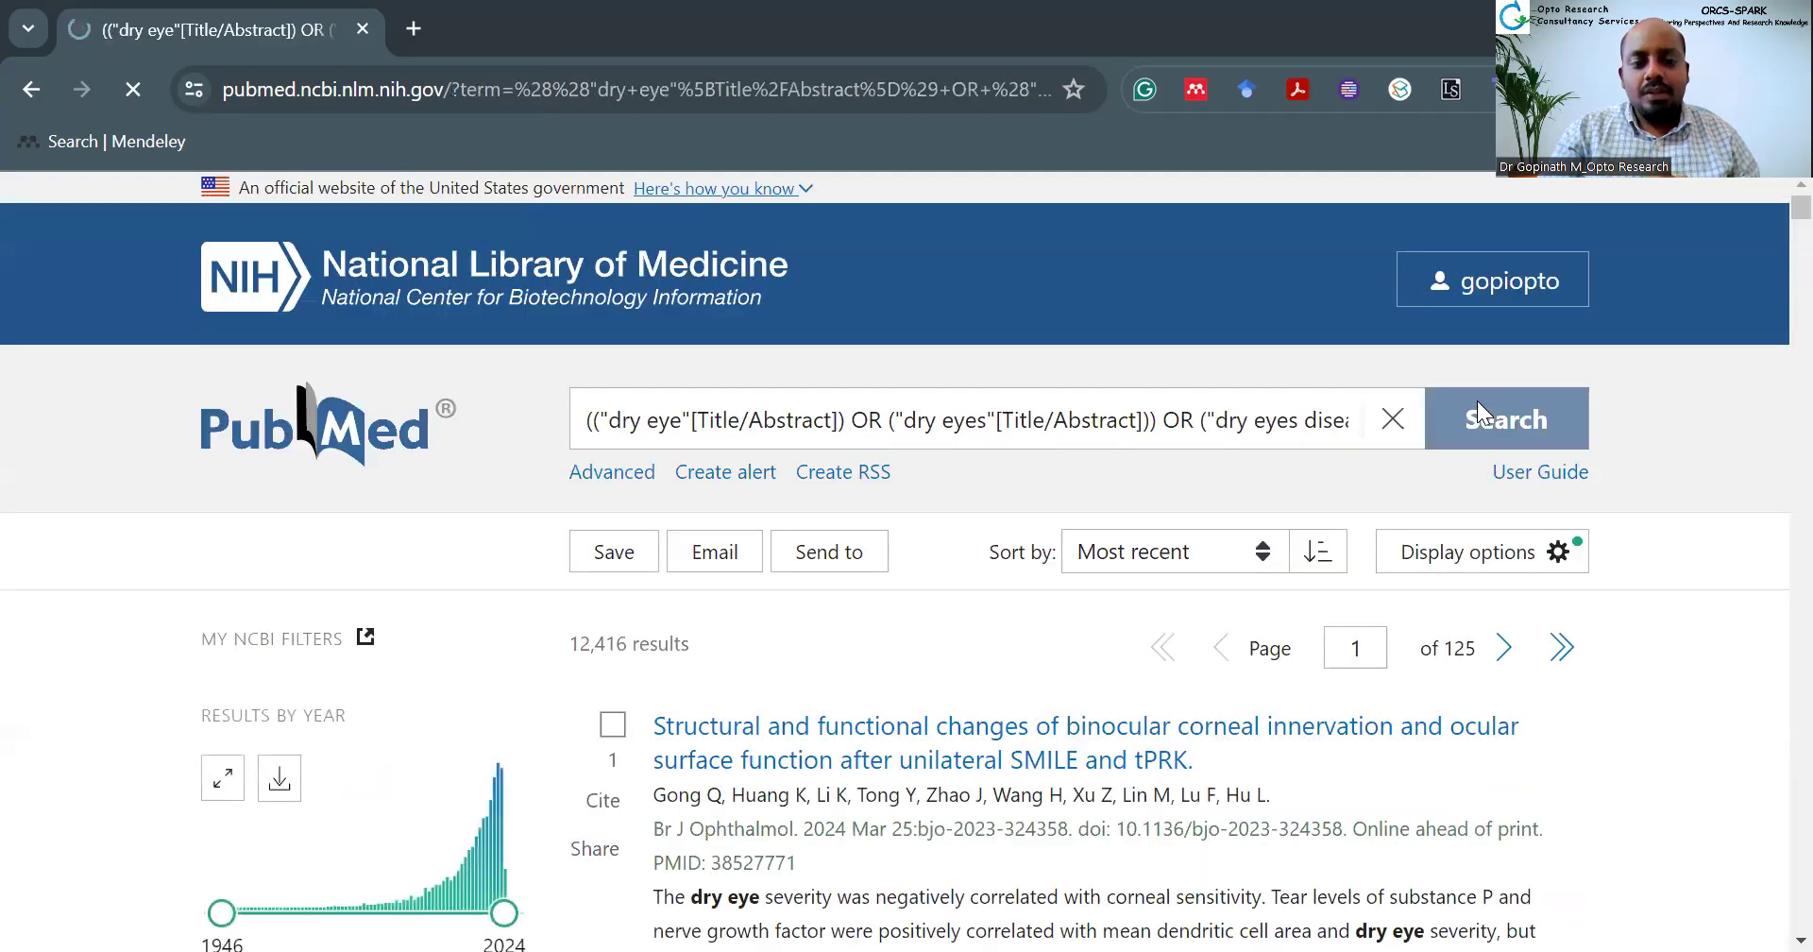
Step: Reopen the Advanced Search Builder and compare the Title/Abstract dry eye search with the All Fields version in the history
{"action": "left_click", "coordinate": [601, 478]}
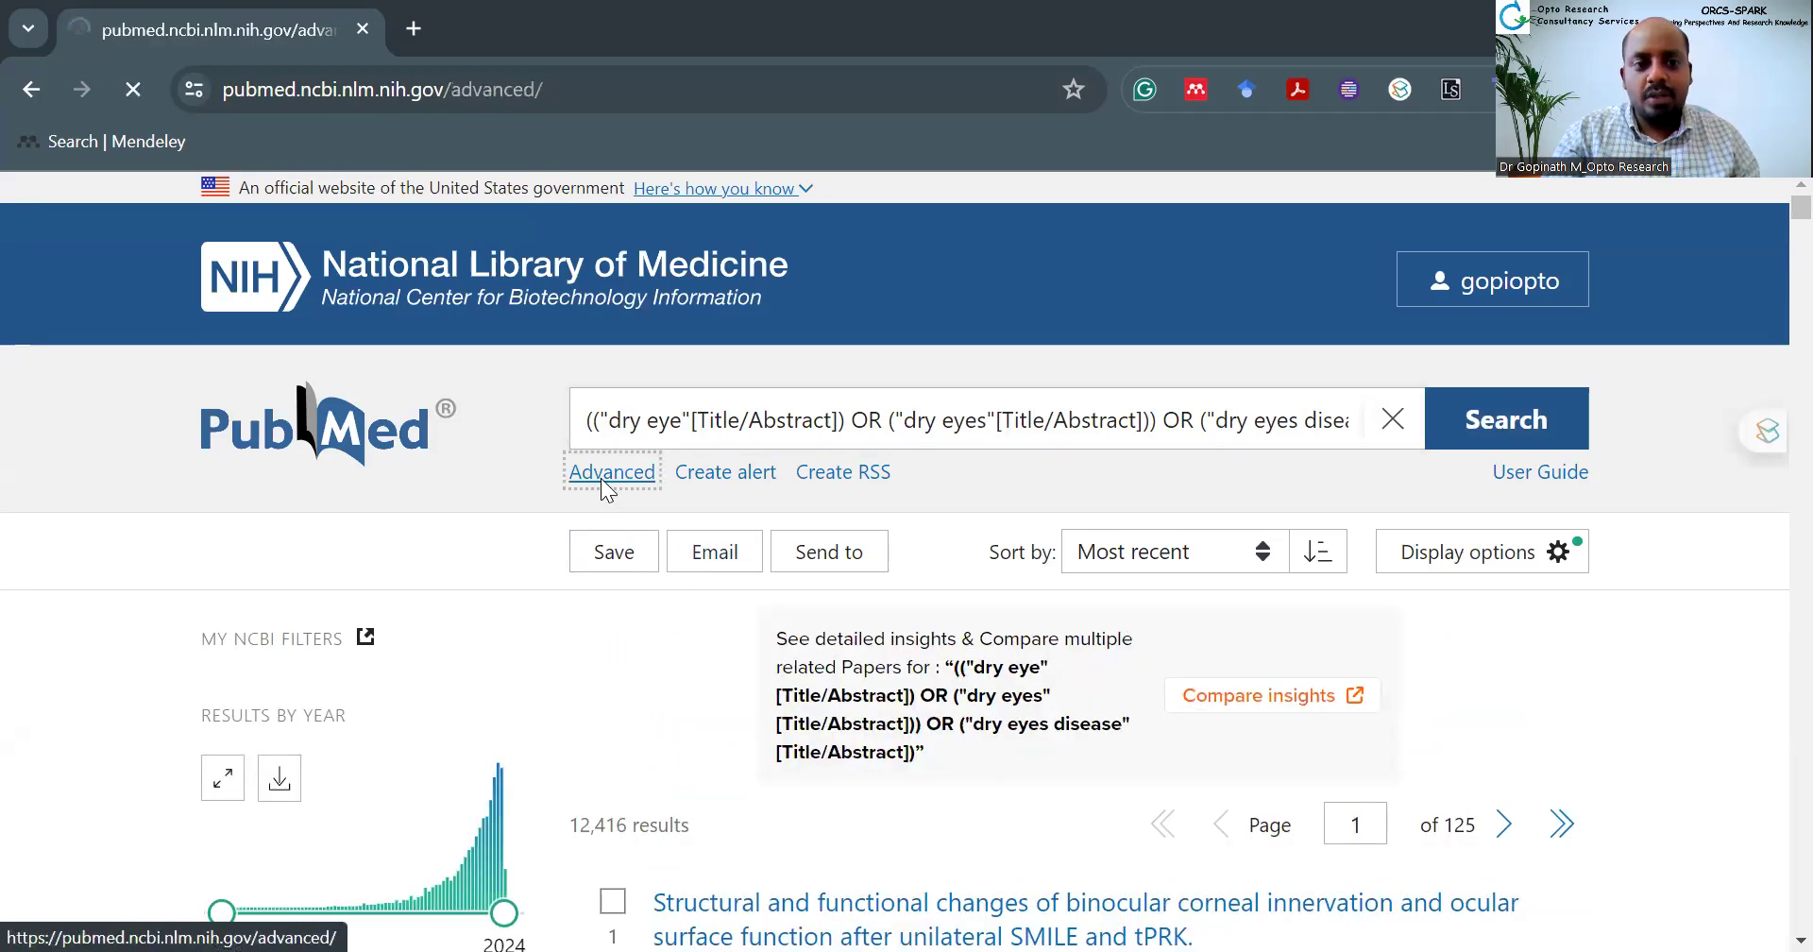
{"action": "scroll", "coordinate": [600, 487], "scroll_direction": "down", "scroll_amount": 5}
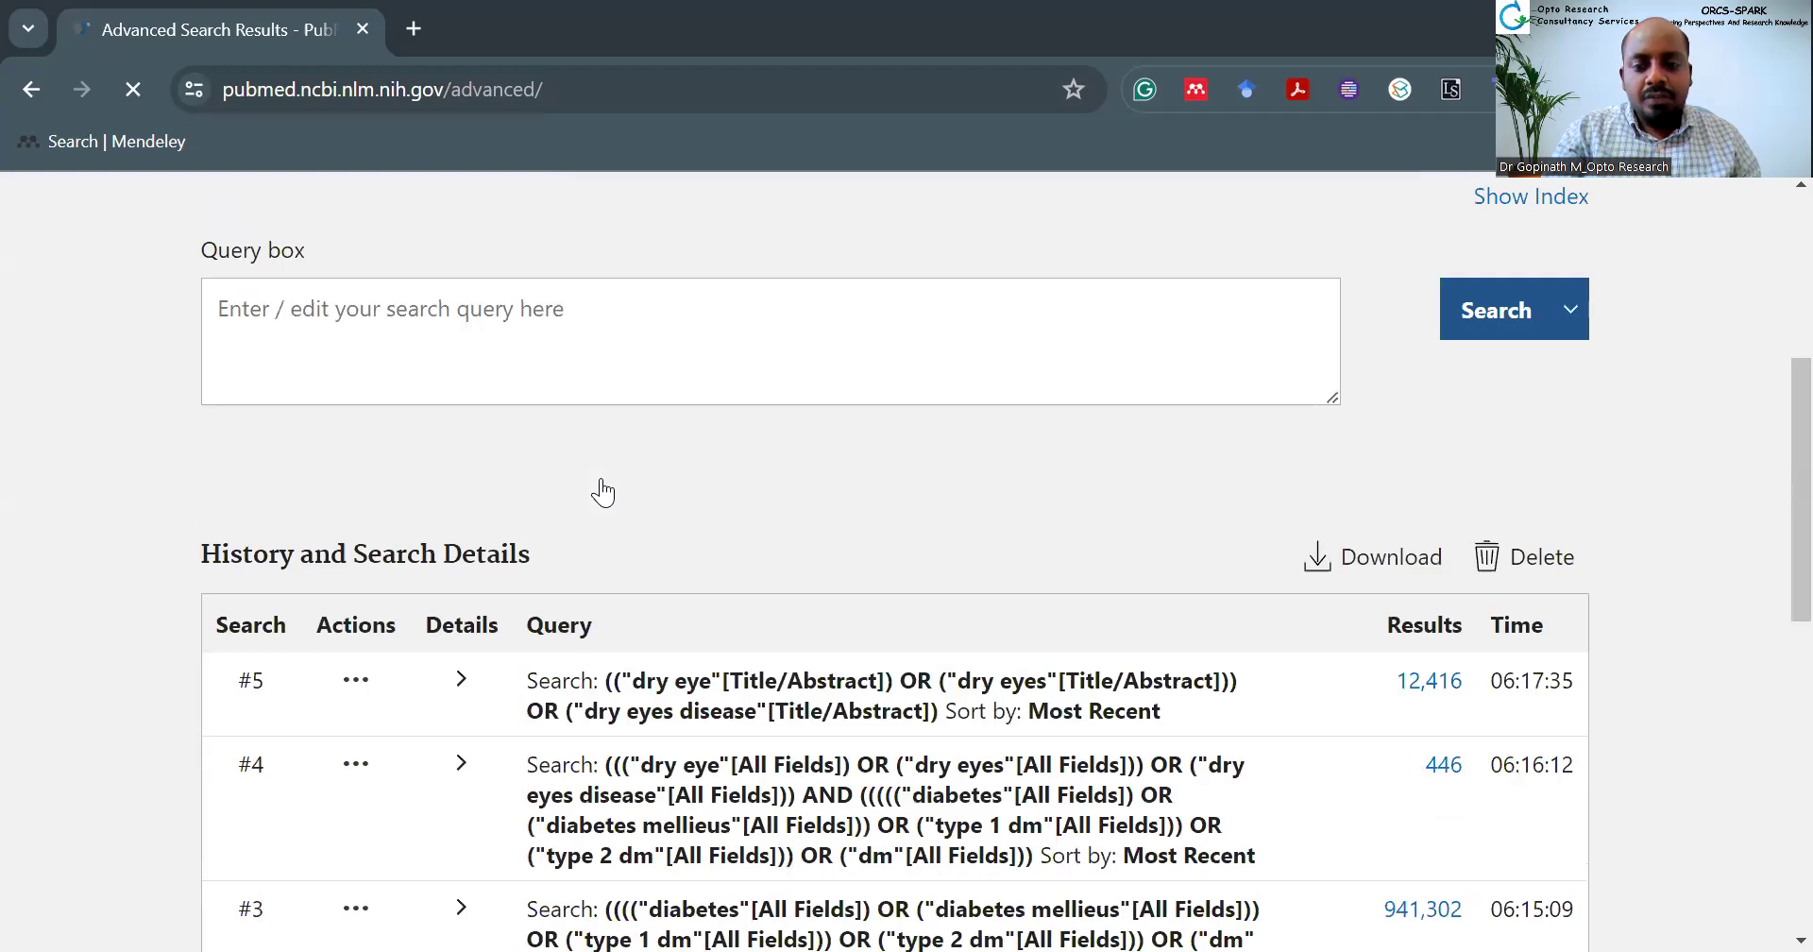
{"action": "scroll", "coordinate": [603, 491], "scroll_direction": "down", "scroll_amount": 3}
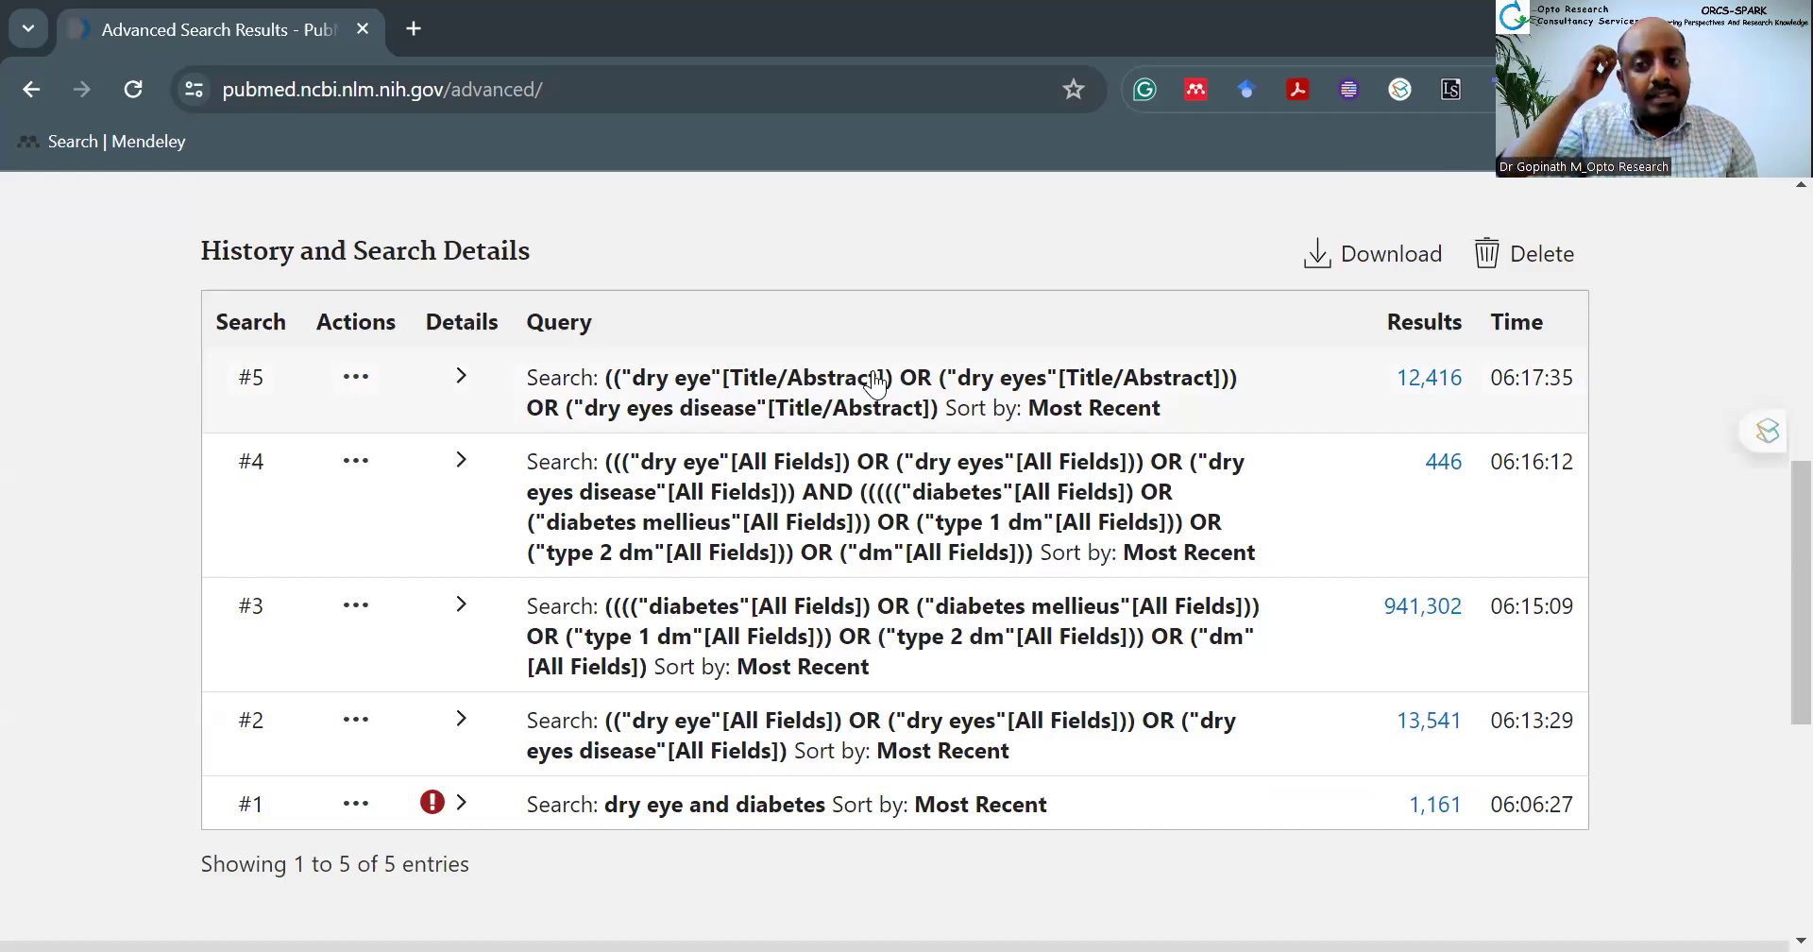
{"action": "scroll", "coordinate": [874, 382], "scroll_direction": "up", "scroll_amount": 4}
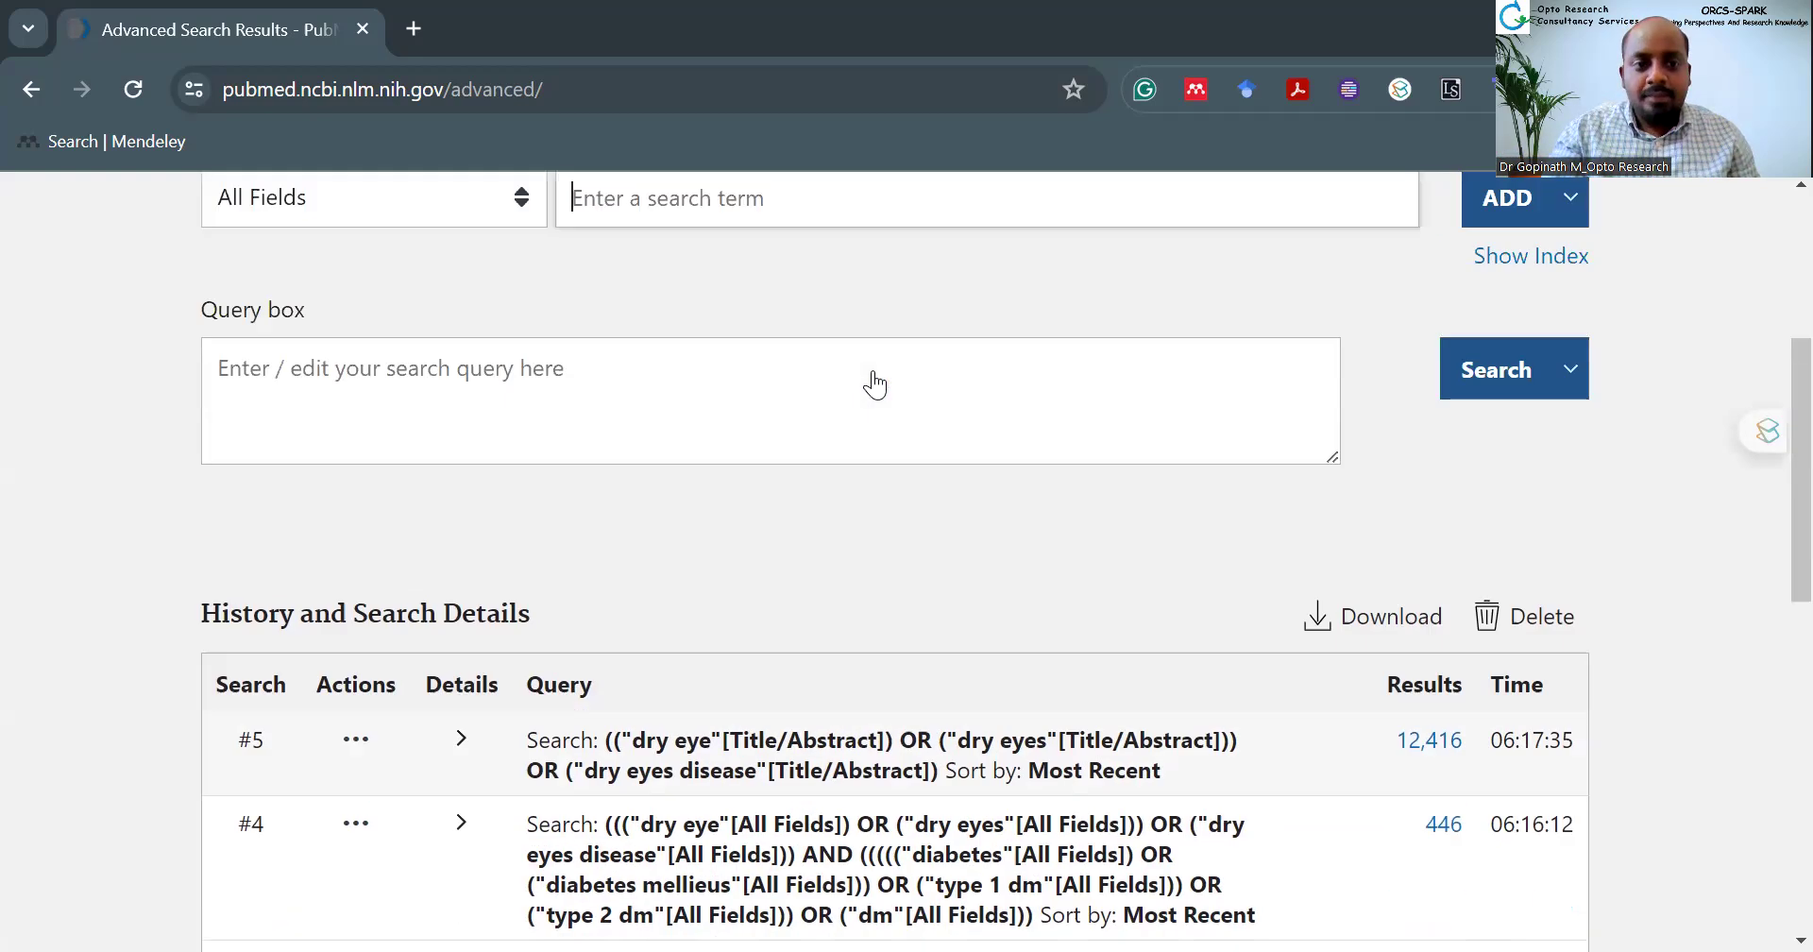
{"action": "scroll", "coordinate": [874, 382], "scroll_direction": "up", "scroll_amount": 1}
{"action": "scroll", "coordinate": [872, 370], "scroll_direction": "down", "scroll_amount": 2}
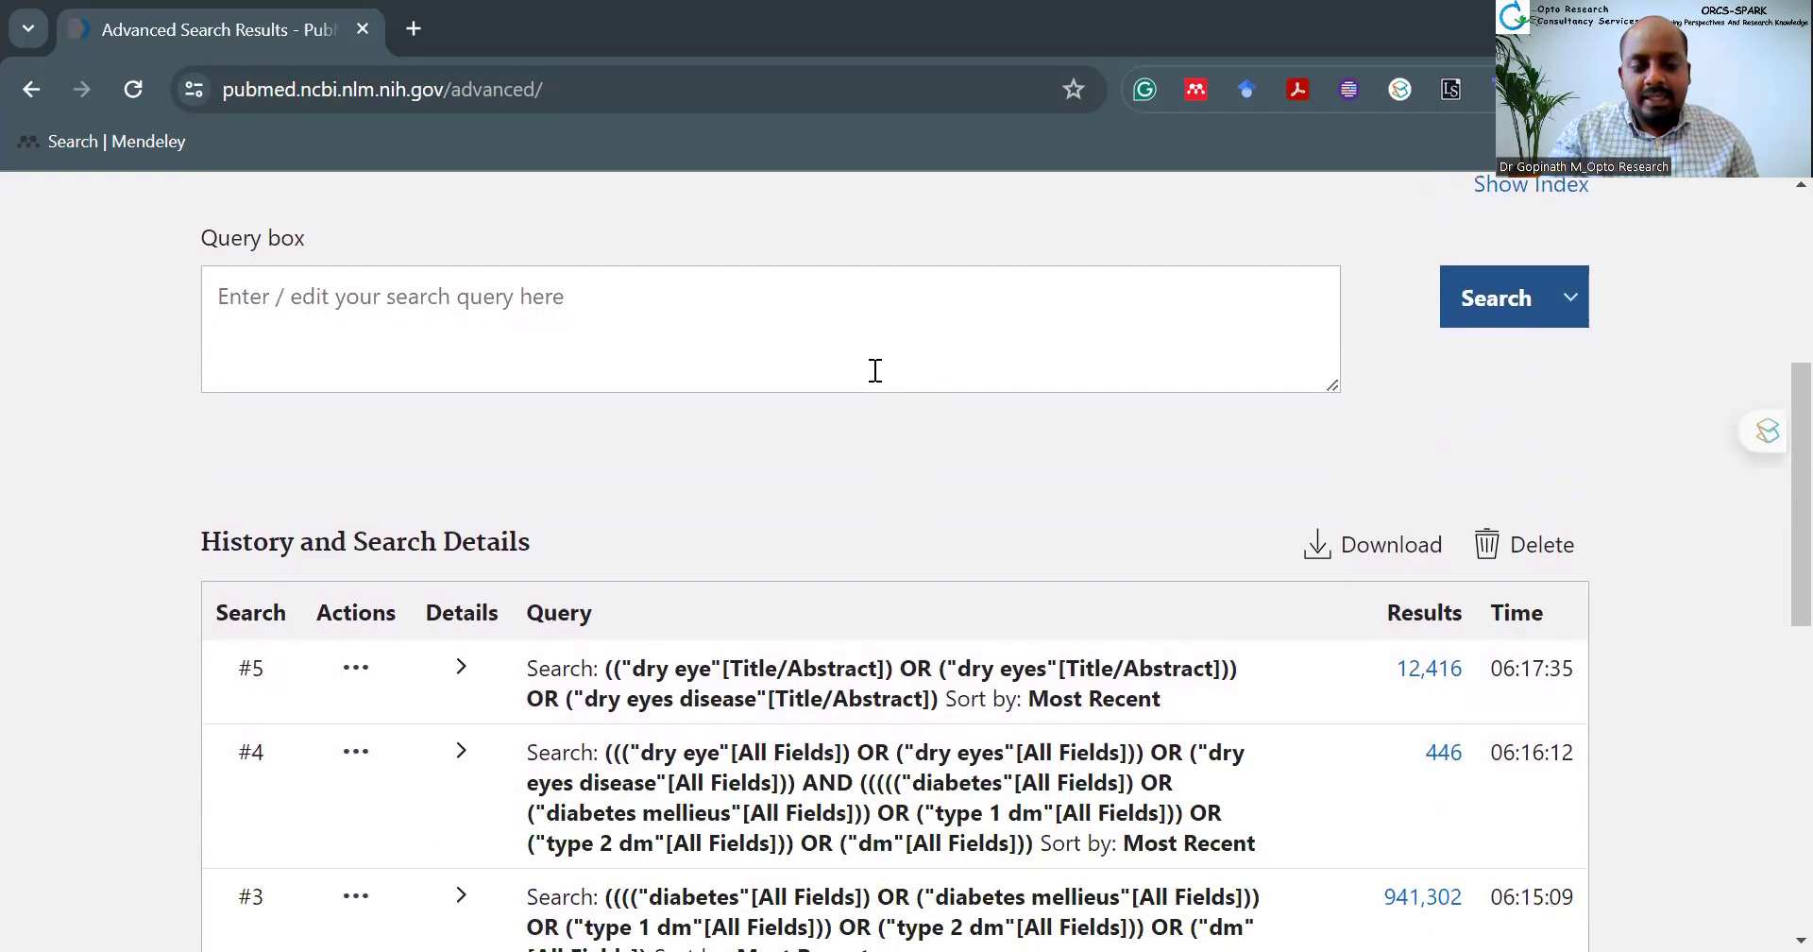
Step: Look up "diabetes" in the All Fields index and add it to the empty query box
{"action": "type", "text": "diabetes"}
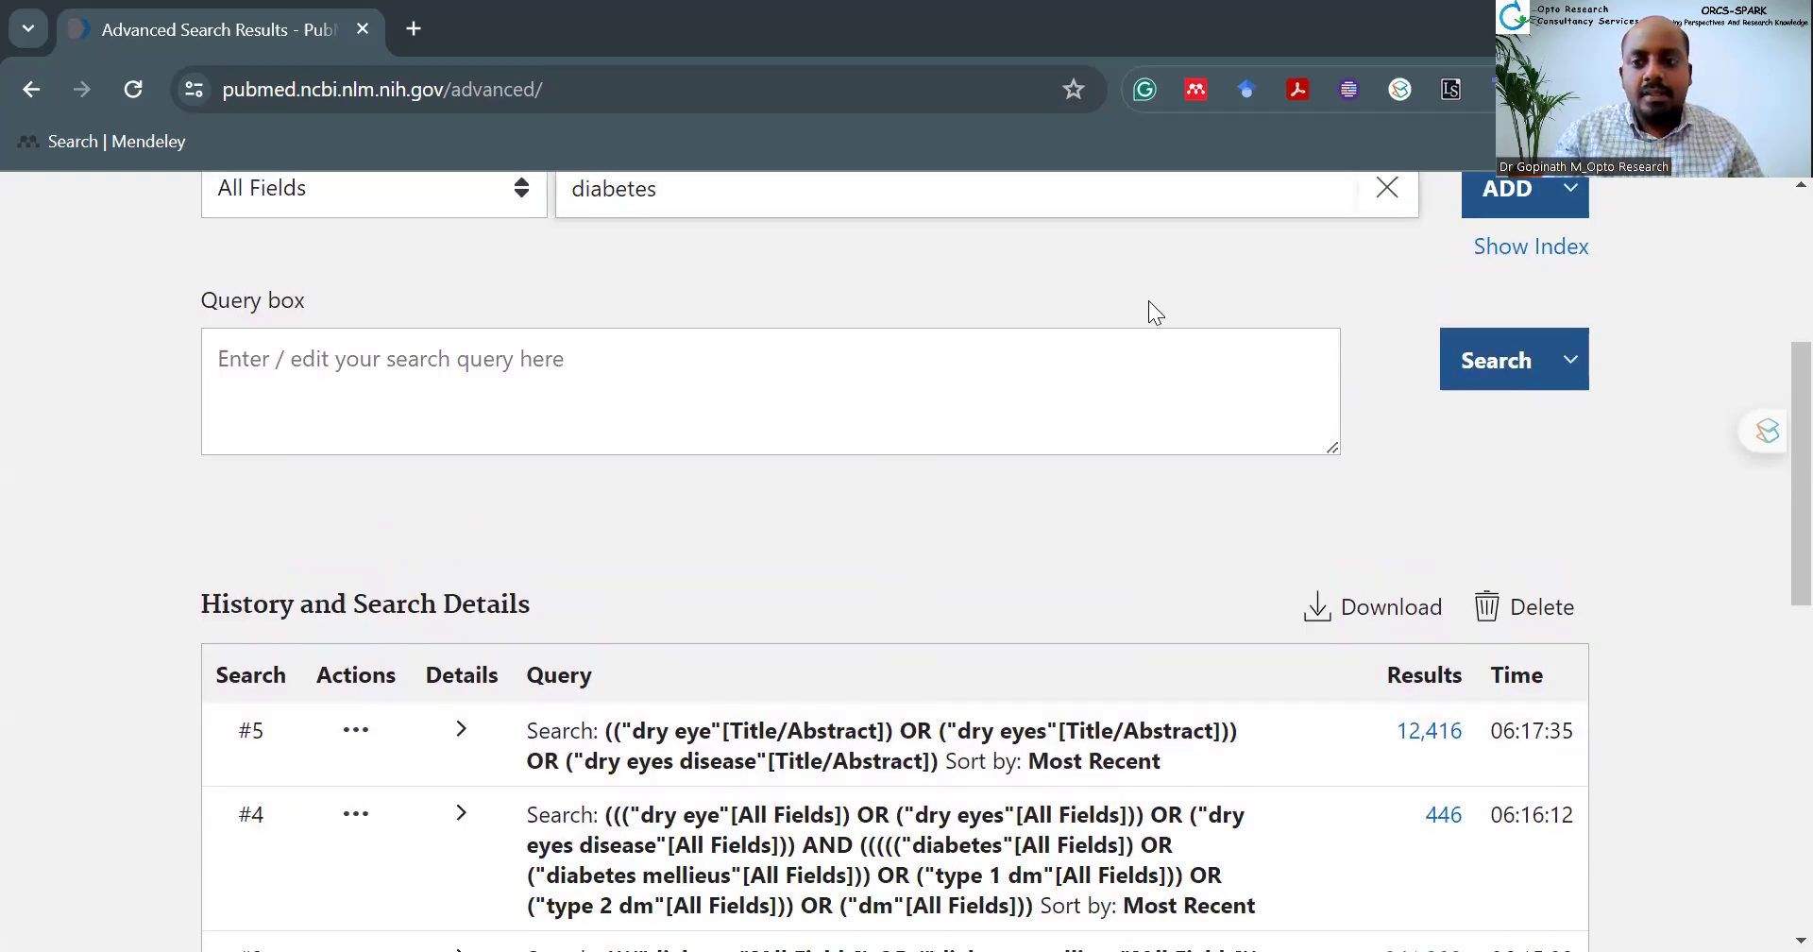
{"action": "left_click", "coordinate": [1535, 254]}
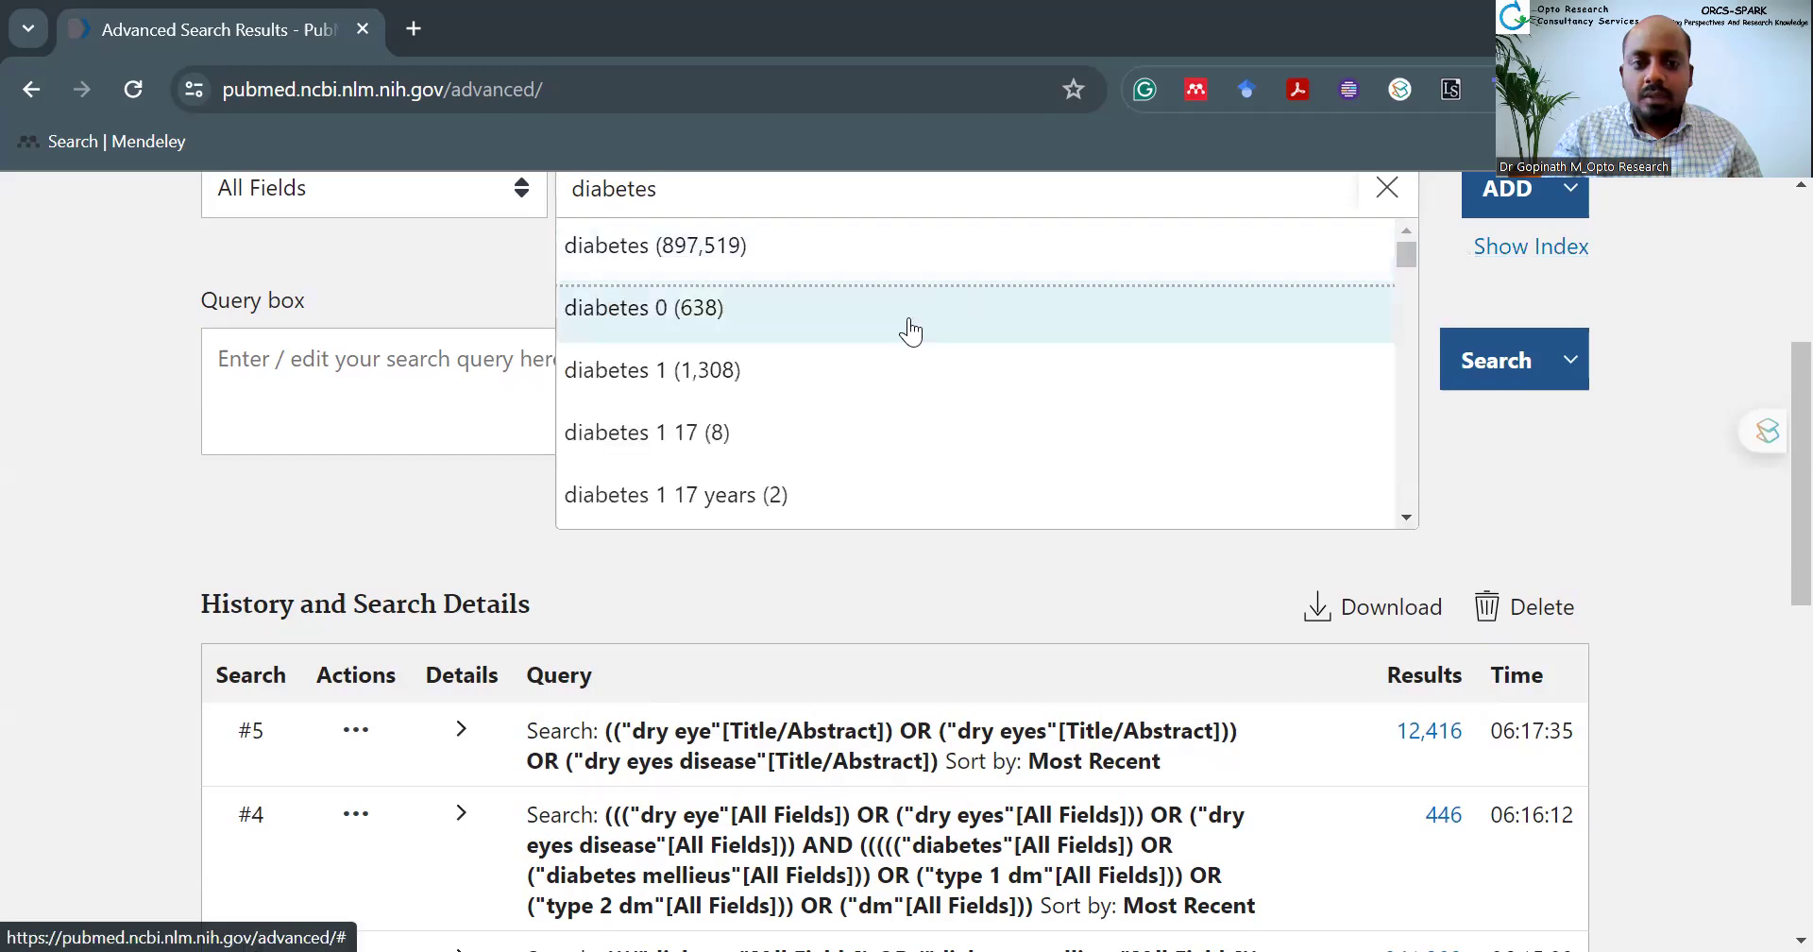
{"action": "left_click", "coordinate": [838, 247]}
{"action": "left_click", "coordinate": [1508, 189]}
Step: Pick "diabetes mellieus" from the All Fields index and add it to the diabetes query with OR
{"action": "type", "text": "d"}
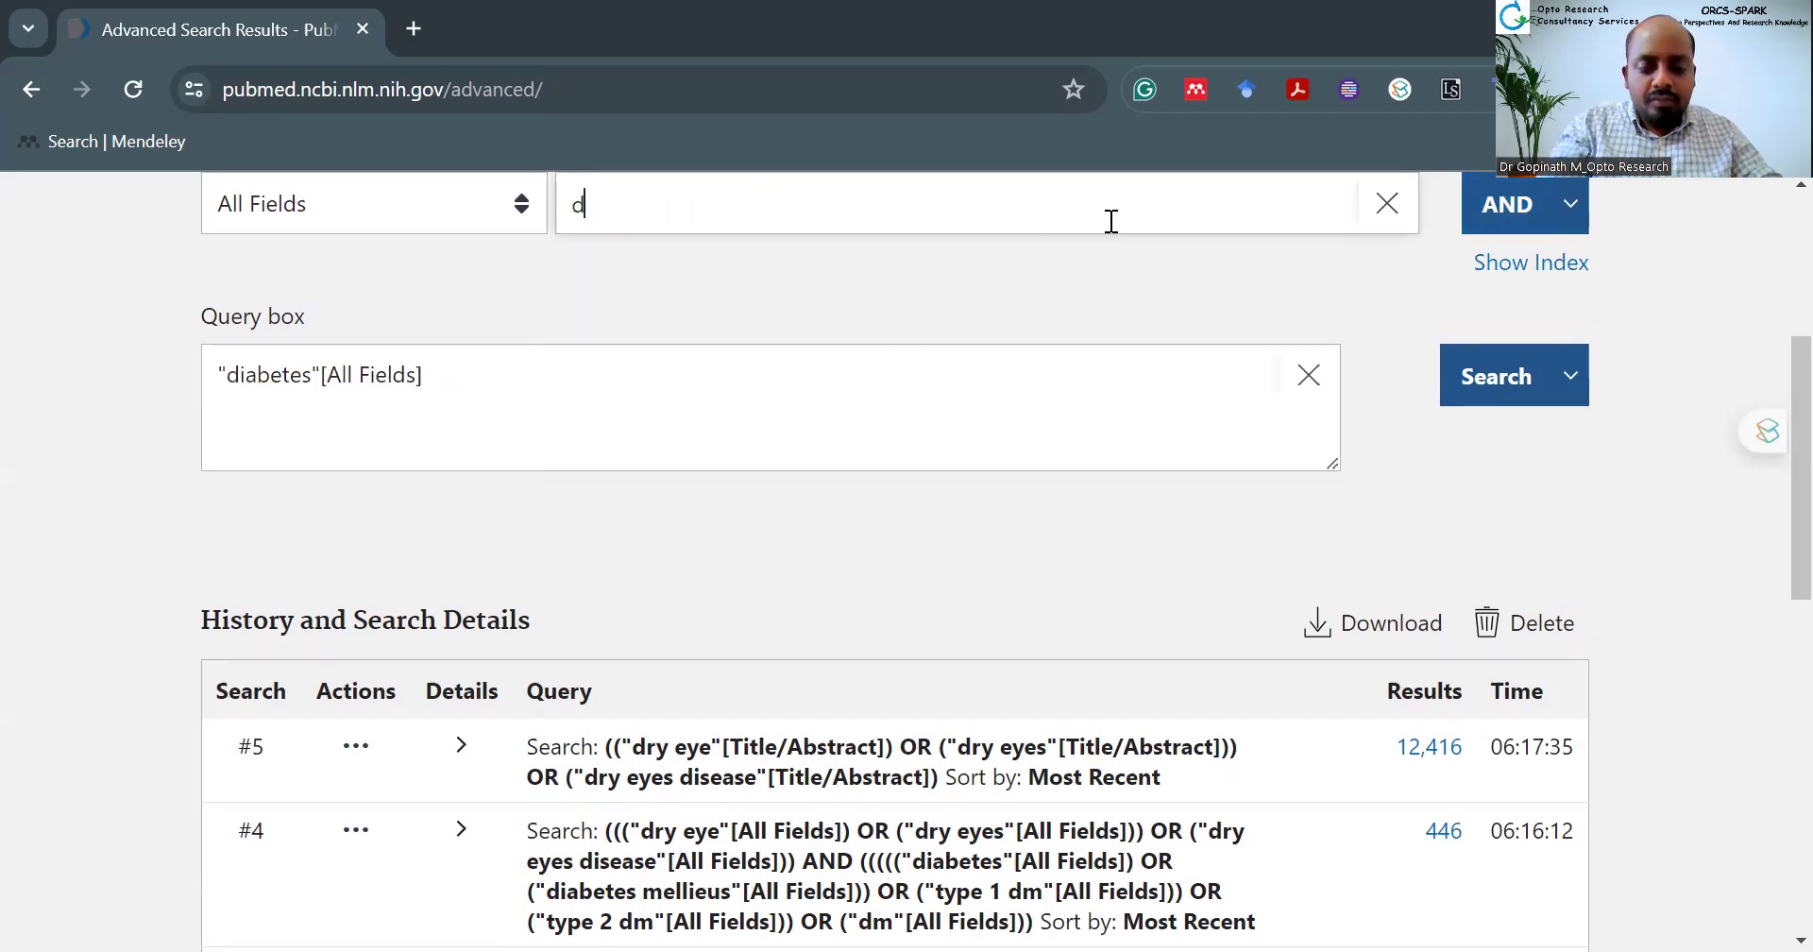
{"action": "type", "text": "iabetes melli"}
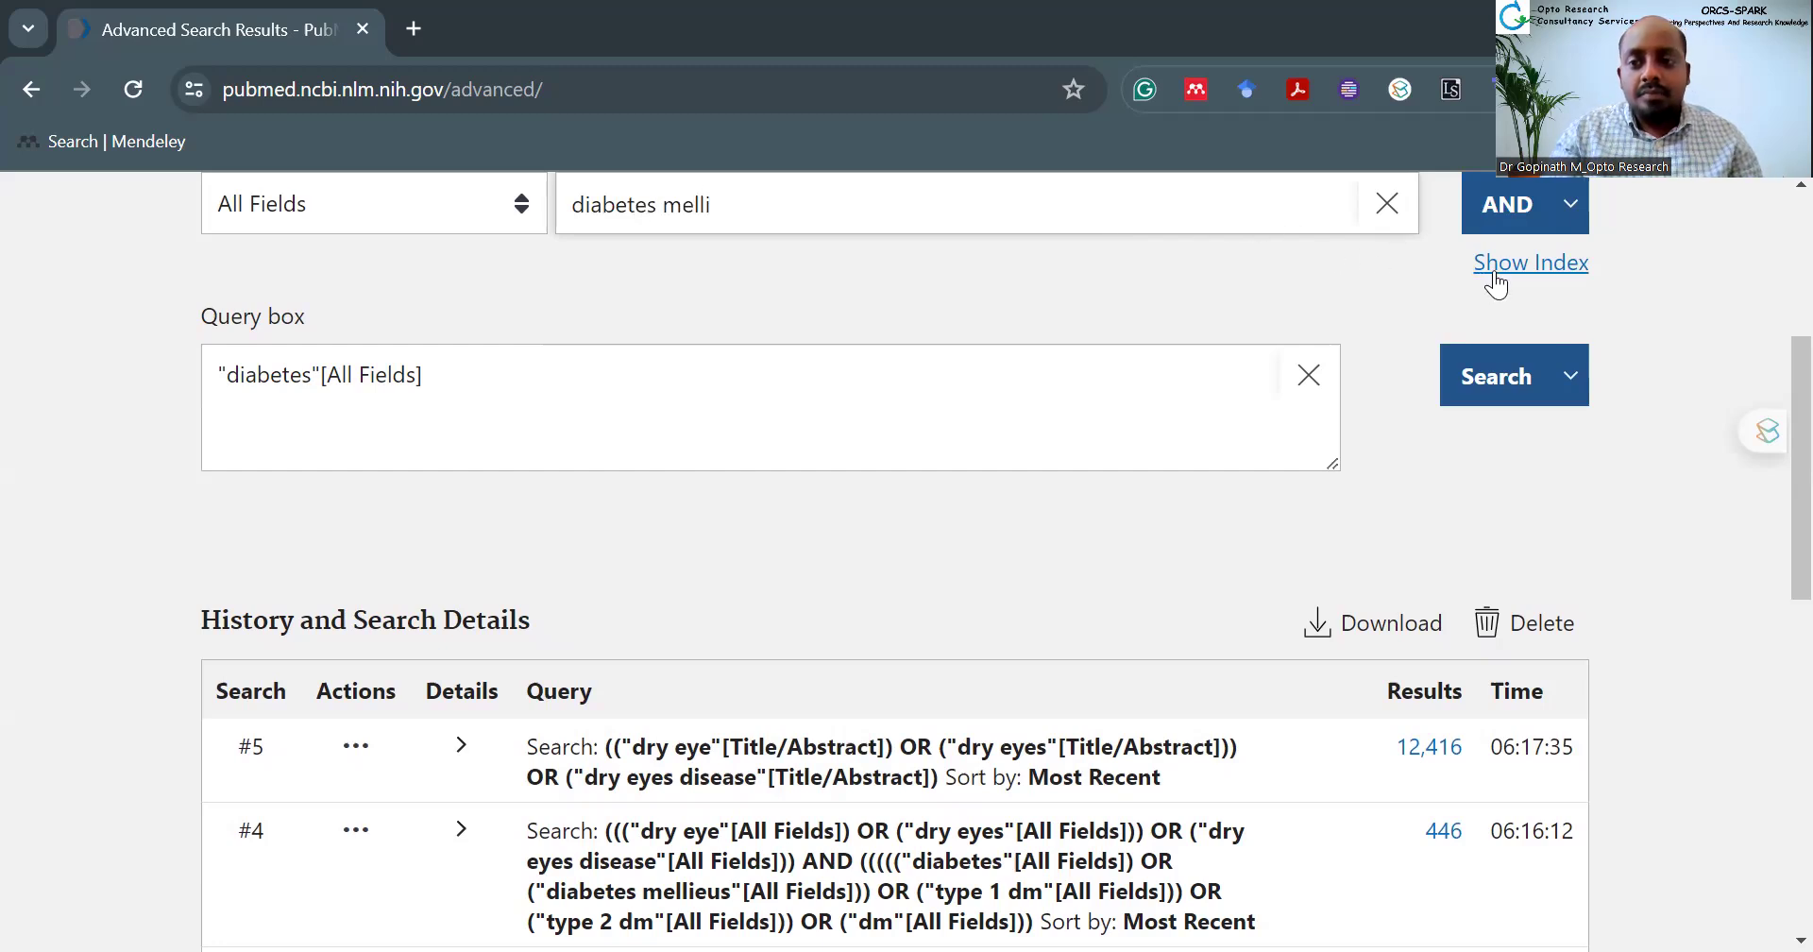
{"action": "left_click", "coordinate": [790, 272]}
{"action": "left_click", "coordinate": [1570, 204]}
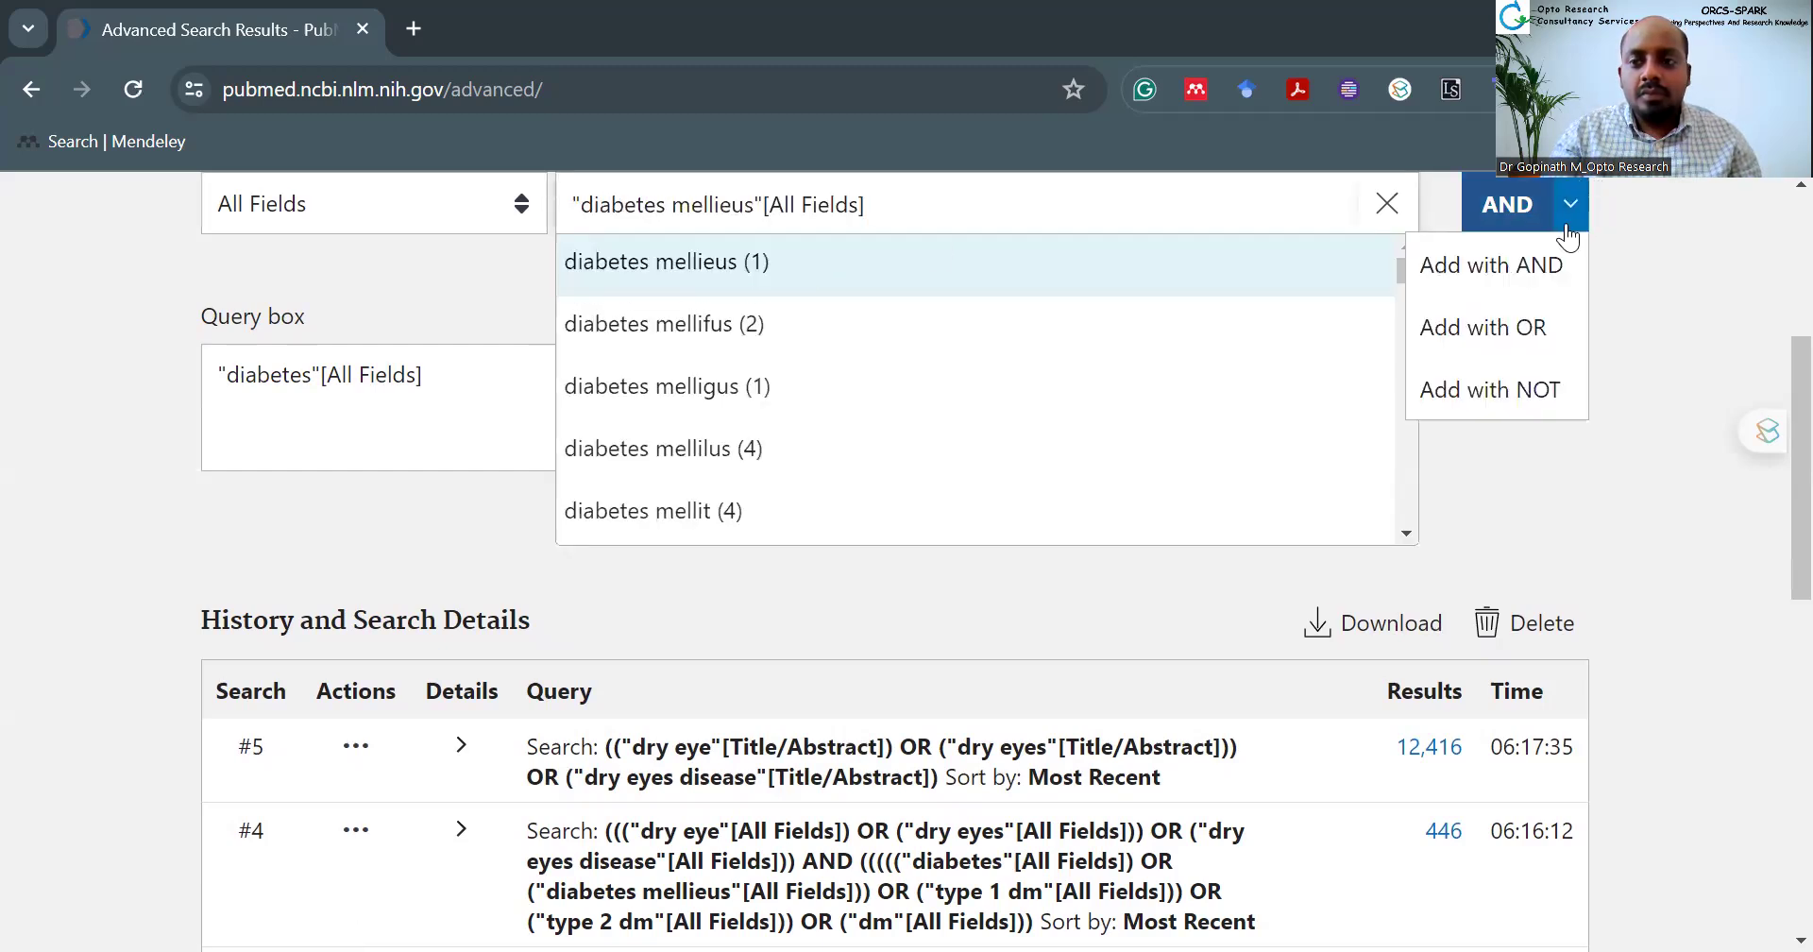
{"action": "left_click", "coordinate": [1514, 327]}
{"action": "scroll", "coordinate": [1168, 378], "scroll_direction": "down", "scroll_amount": 1}
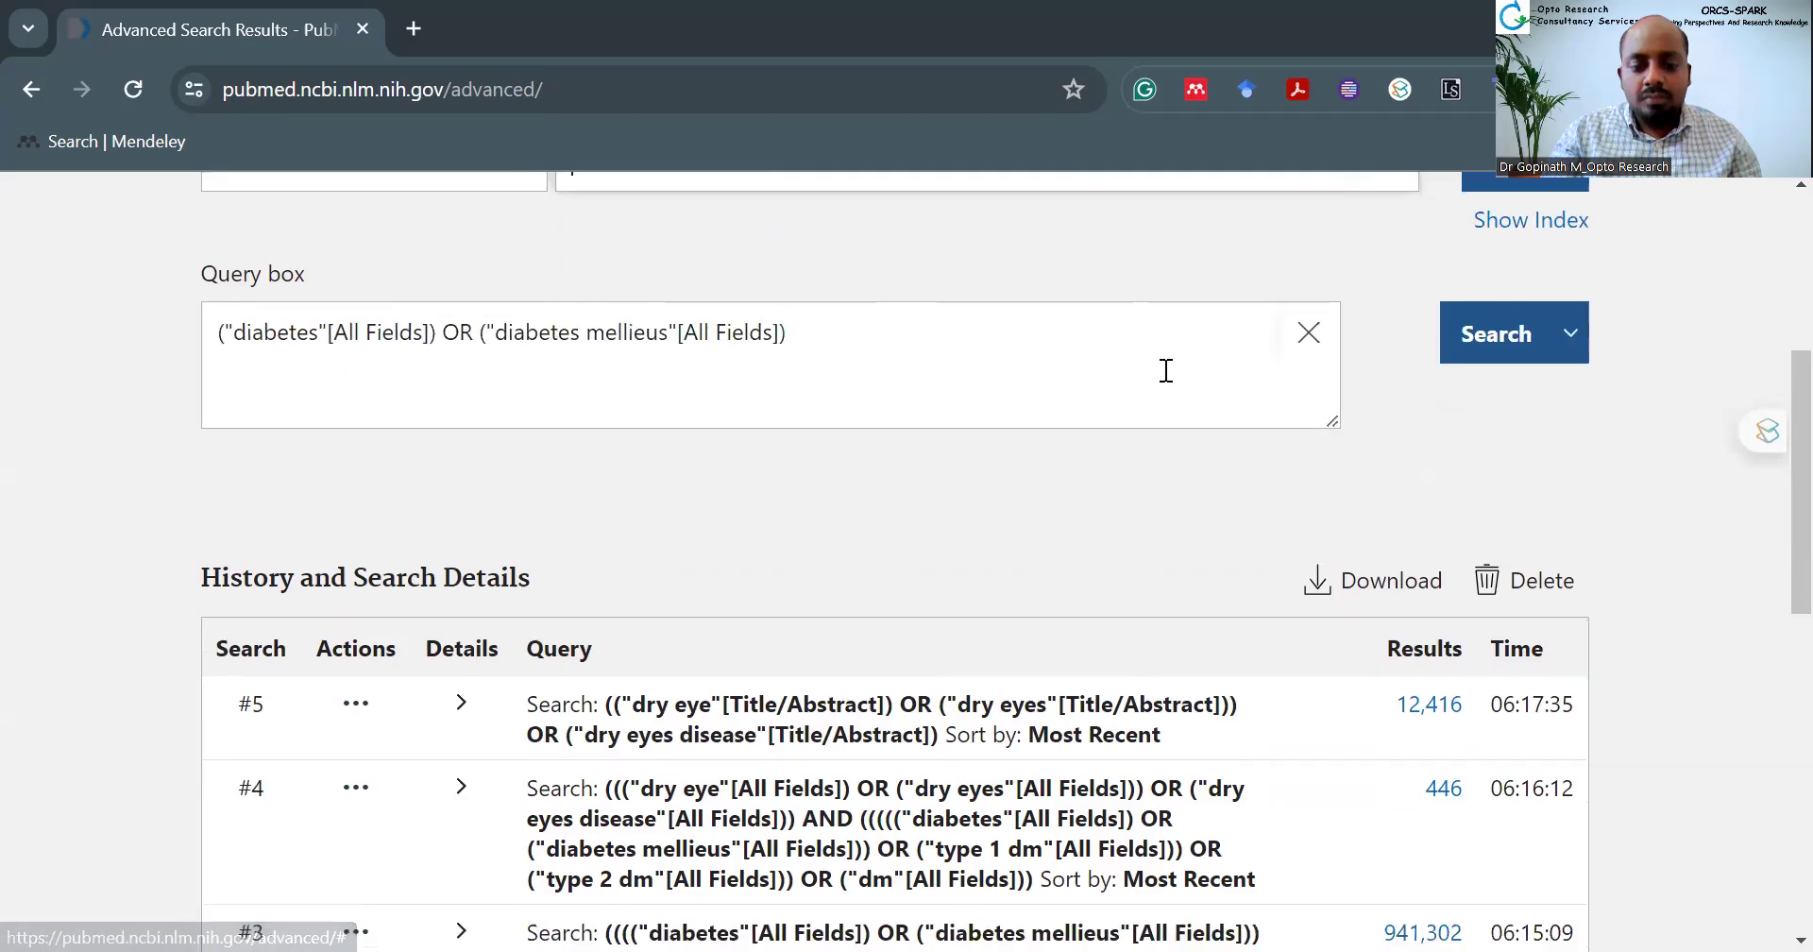
{"action": "scroll", "coordinate": [1163, 370], "scroll_direction": "up", "scroll_amount": 2}
{"action": "type", "text": "tyep"}
{"action": "type", "text": "pe 1"}
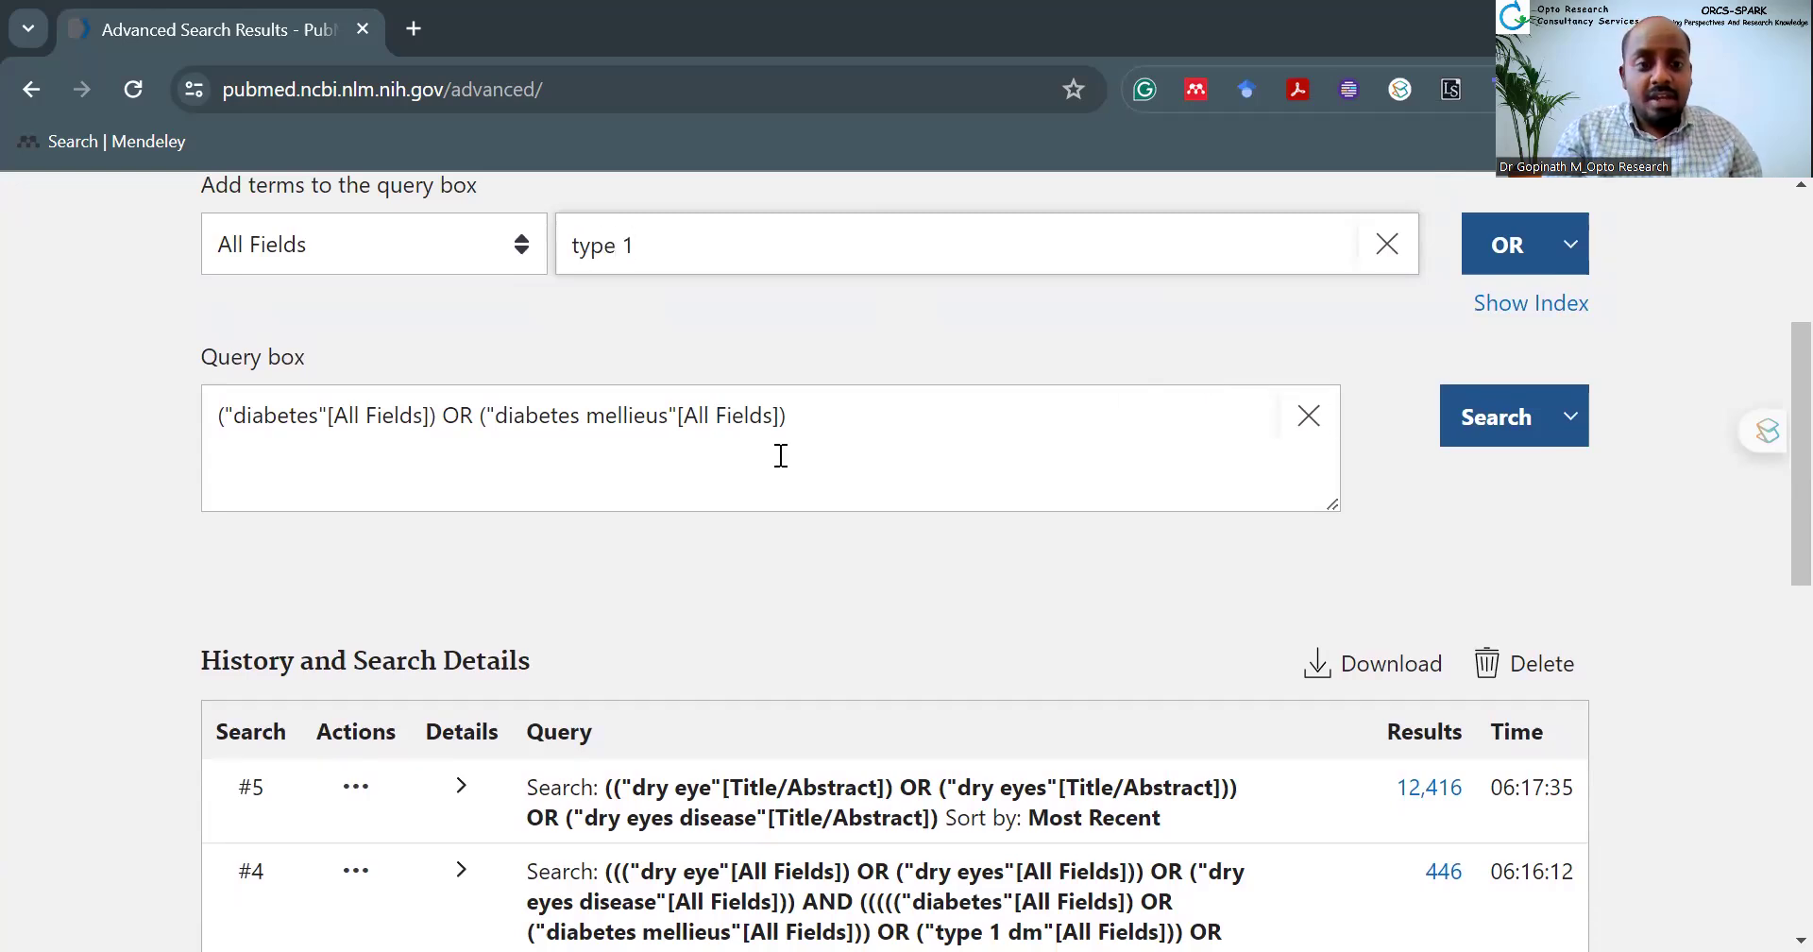
Step: Clear the All Fields diabetes query and the pending search term, and set the search field to Title/Abstract
{"action": "left_click", "coordinate": [1309, 416]}
{"action": "left_click", "coordinate": [1388, 244]}
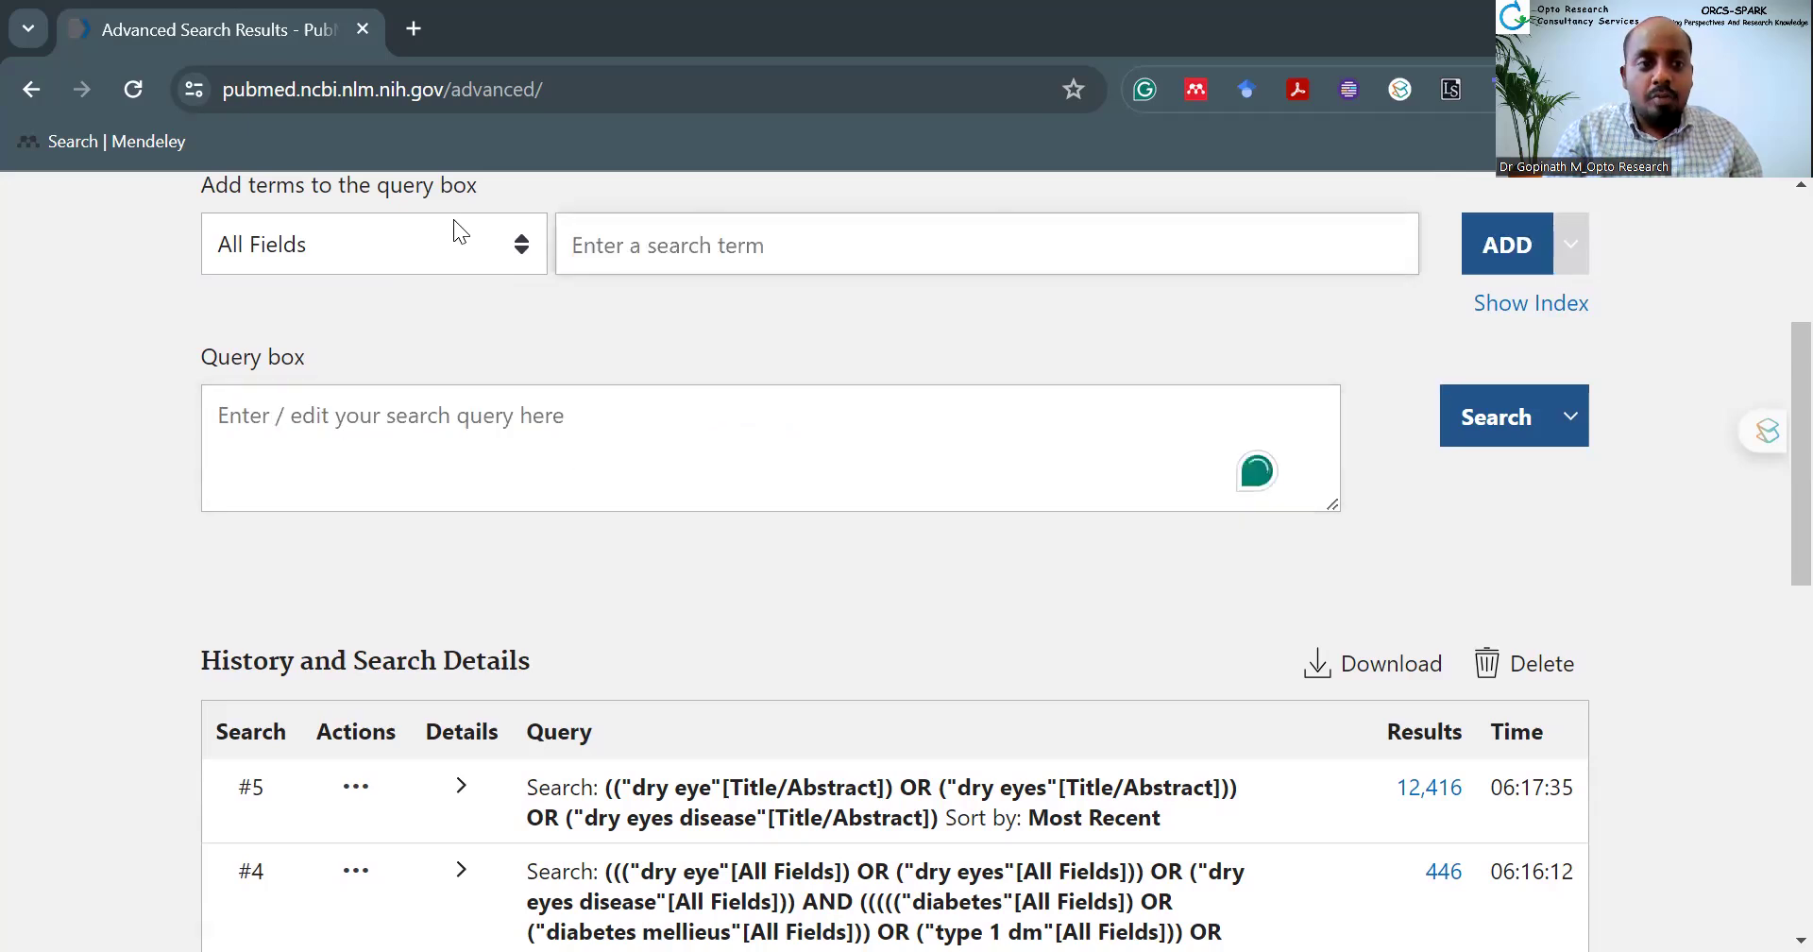
{"action": "left_click", "coordinate": [454, 219]}
{"action": "scroll", "coordinate": [387, 520], "scroll_direction": "down", "scroll_amount": 7}
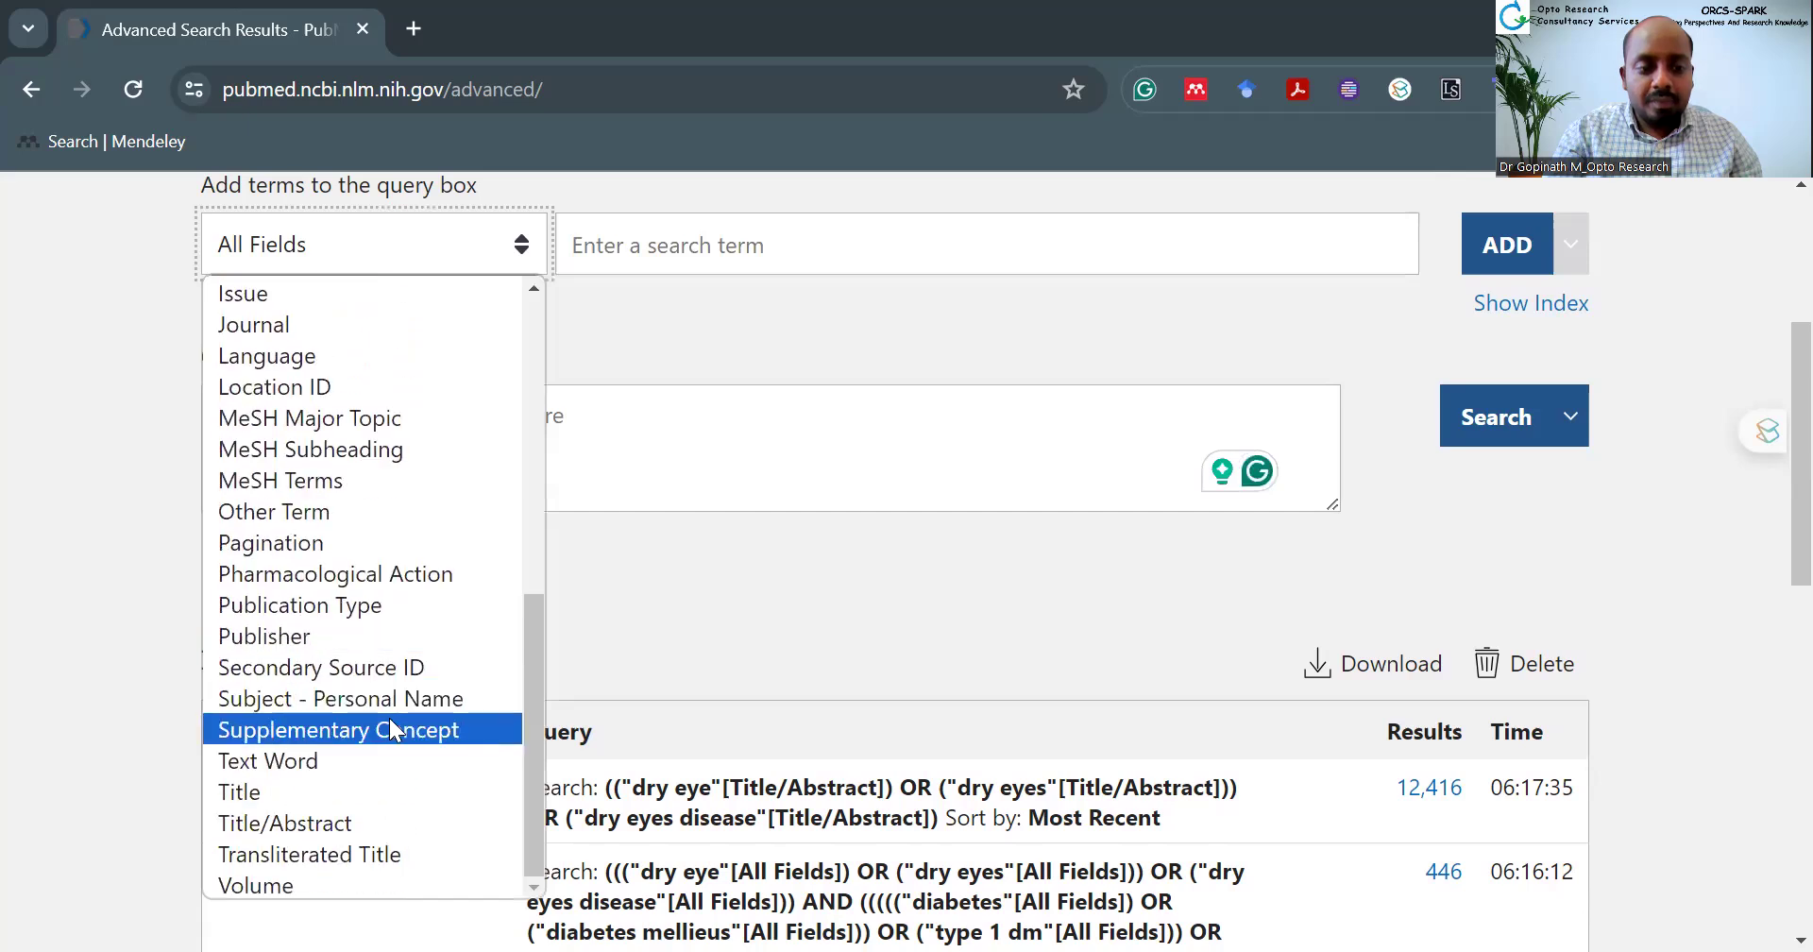
{"action": "left_click", "coordinate": [399, 822]}
Step: Look up "diabetes" in the Title/Abstract index and add it to the empty query box
{"action": "left_click", "coordinate": [700, 245]}
{"action": "type", "text": "diabetes"}
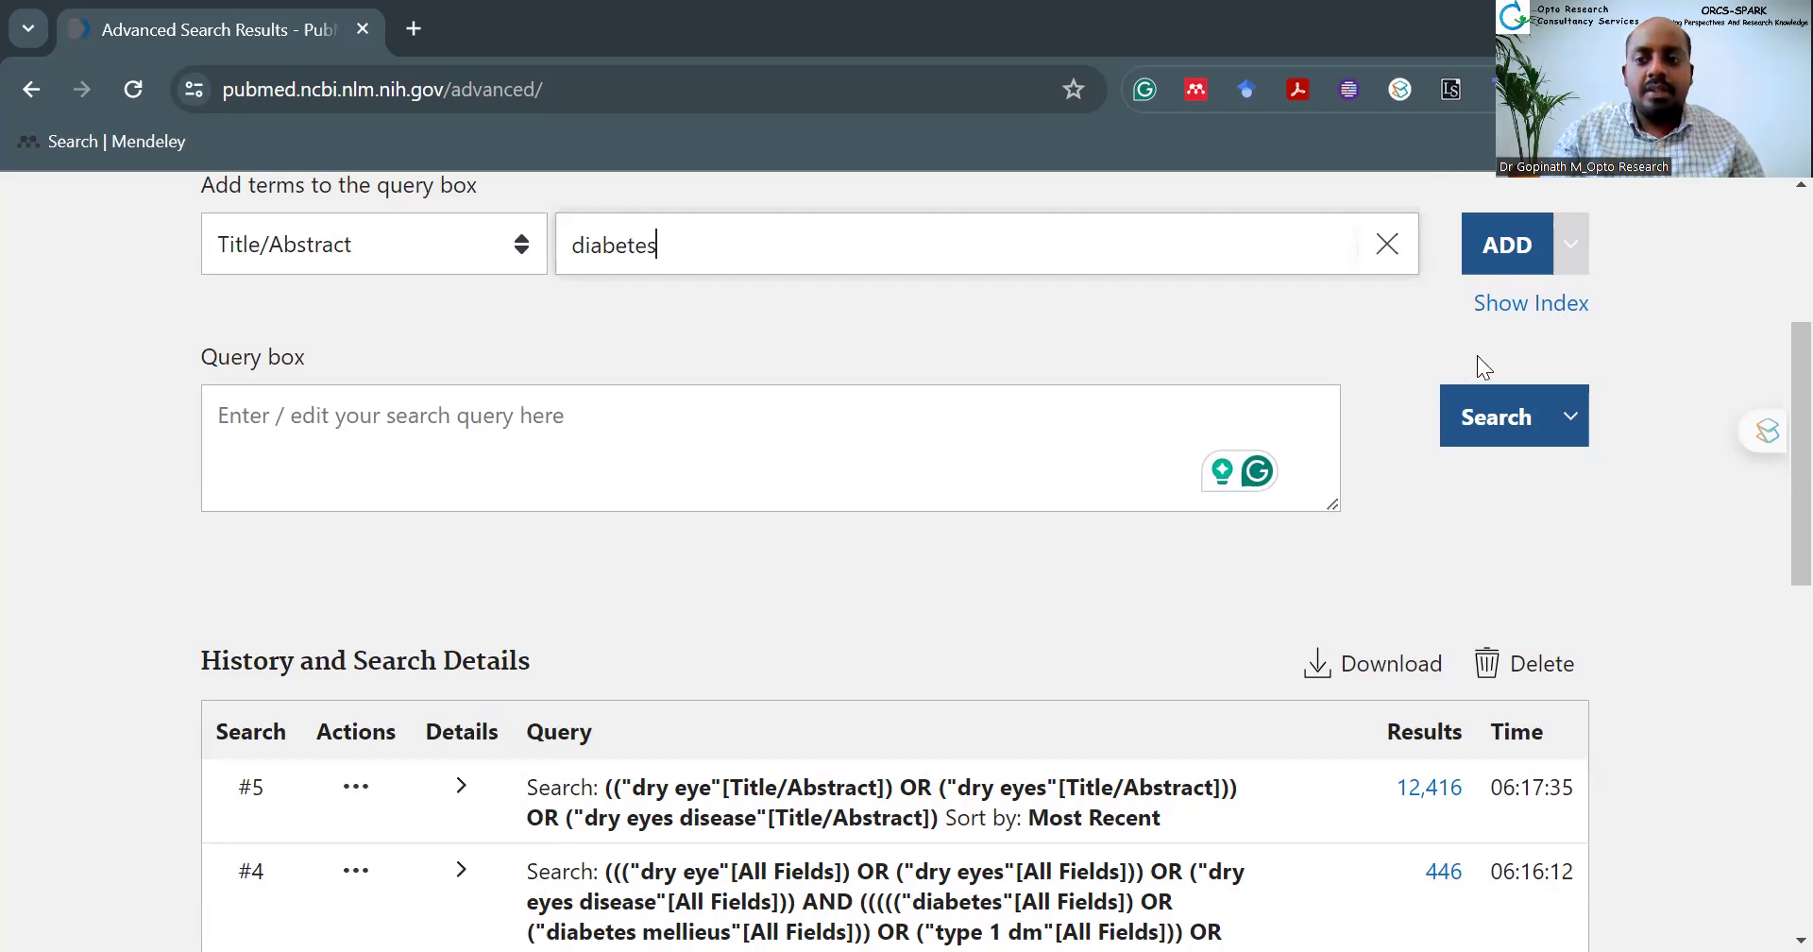
{"action": "left_click", "coordinate": [1514, 310]}
{"action": "left_click", "coordinate": [821, 304]}
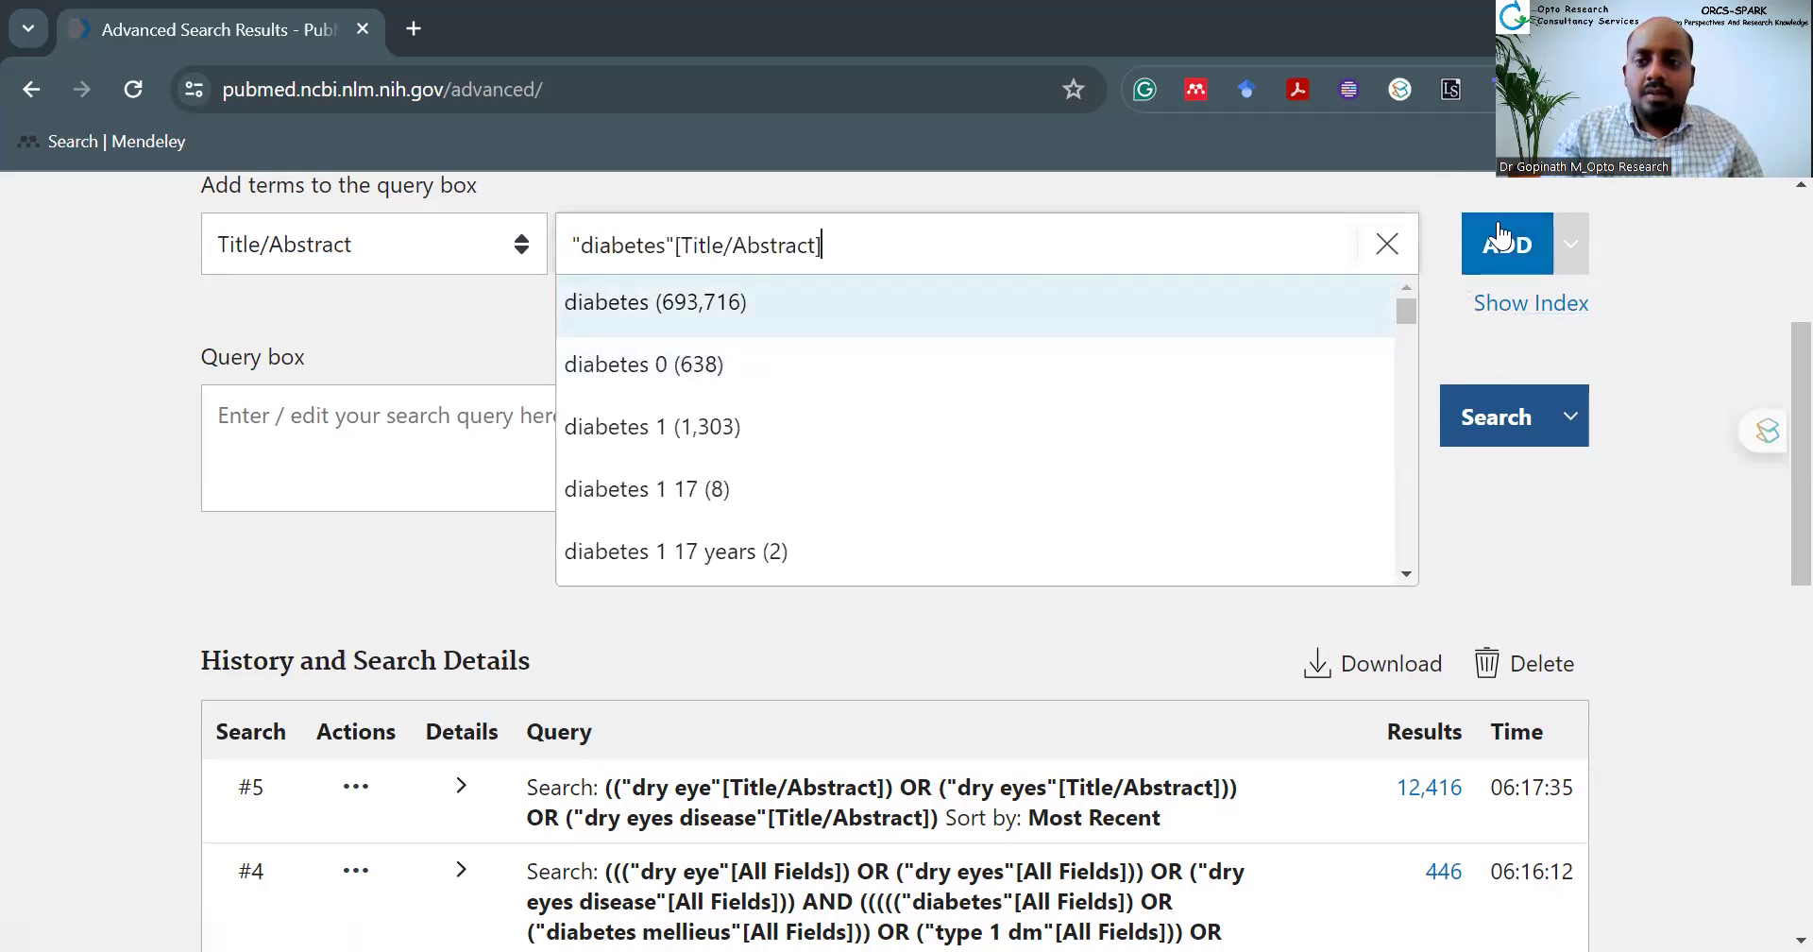
{"action": "left_click", "coordinate": [1508, 244]}
{"action": "type", "text": "diabetes mell"}
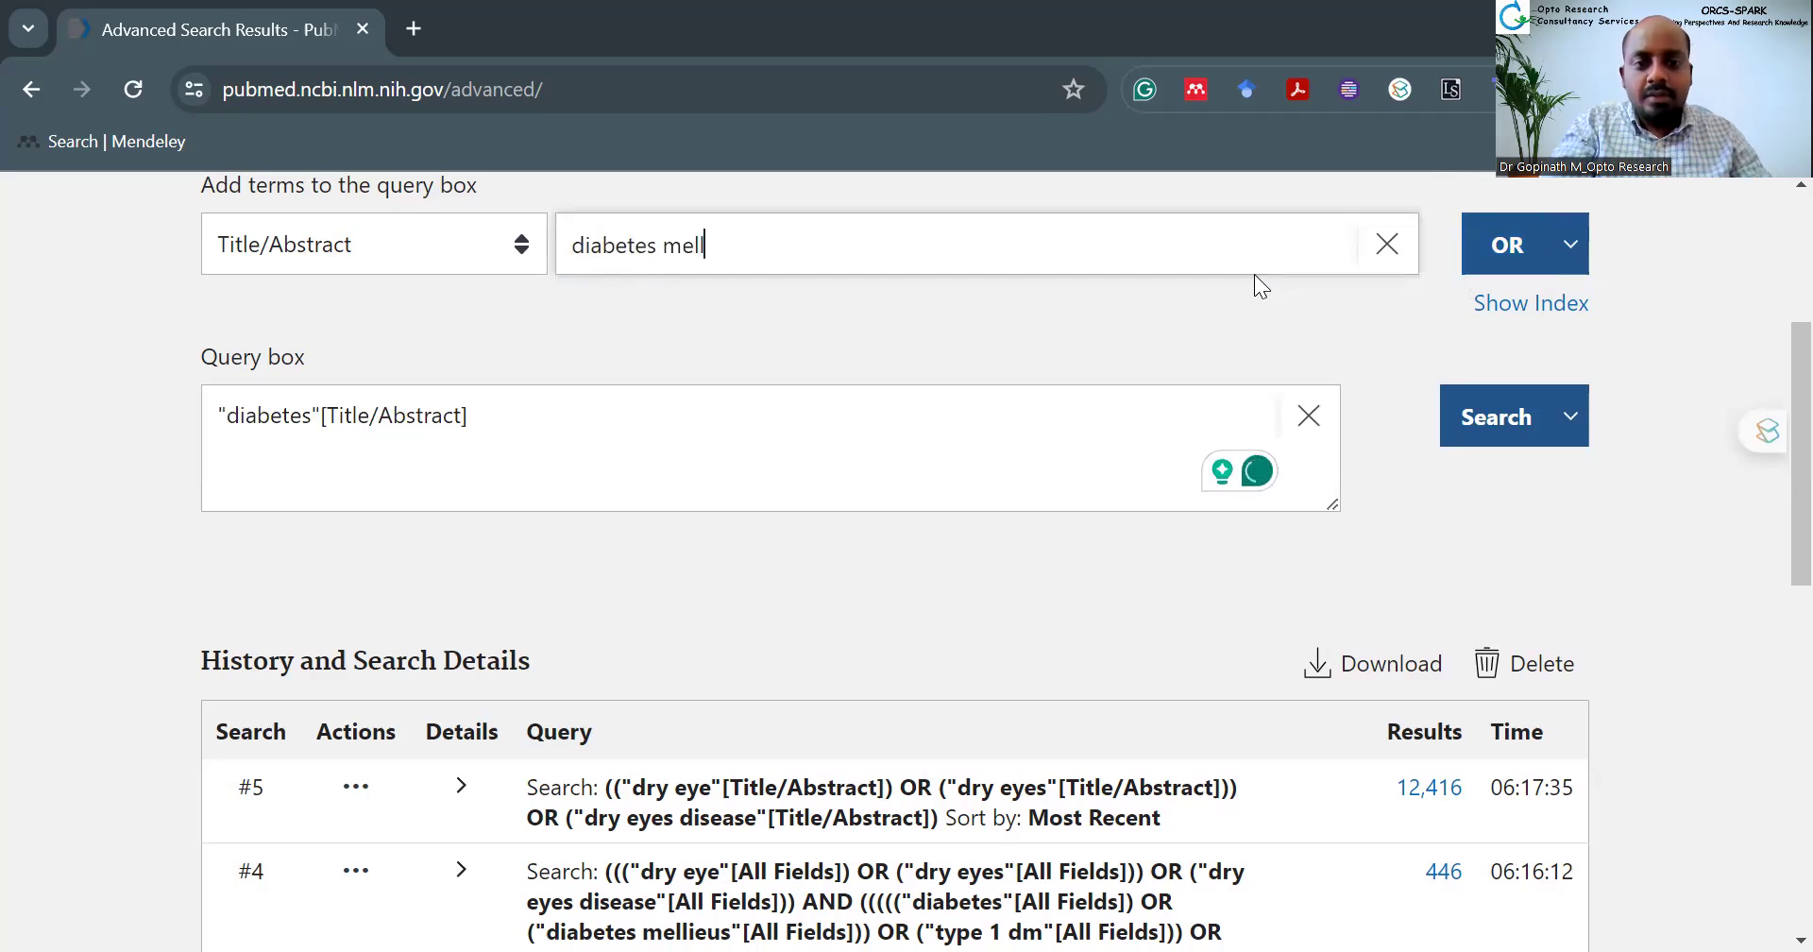
{"action": "type", "text": "i"}
{"action": "left_click", "coordinate": [1571, 262]}
{"action": "left_click", "coordinate": [1564, 294]}
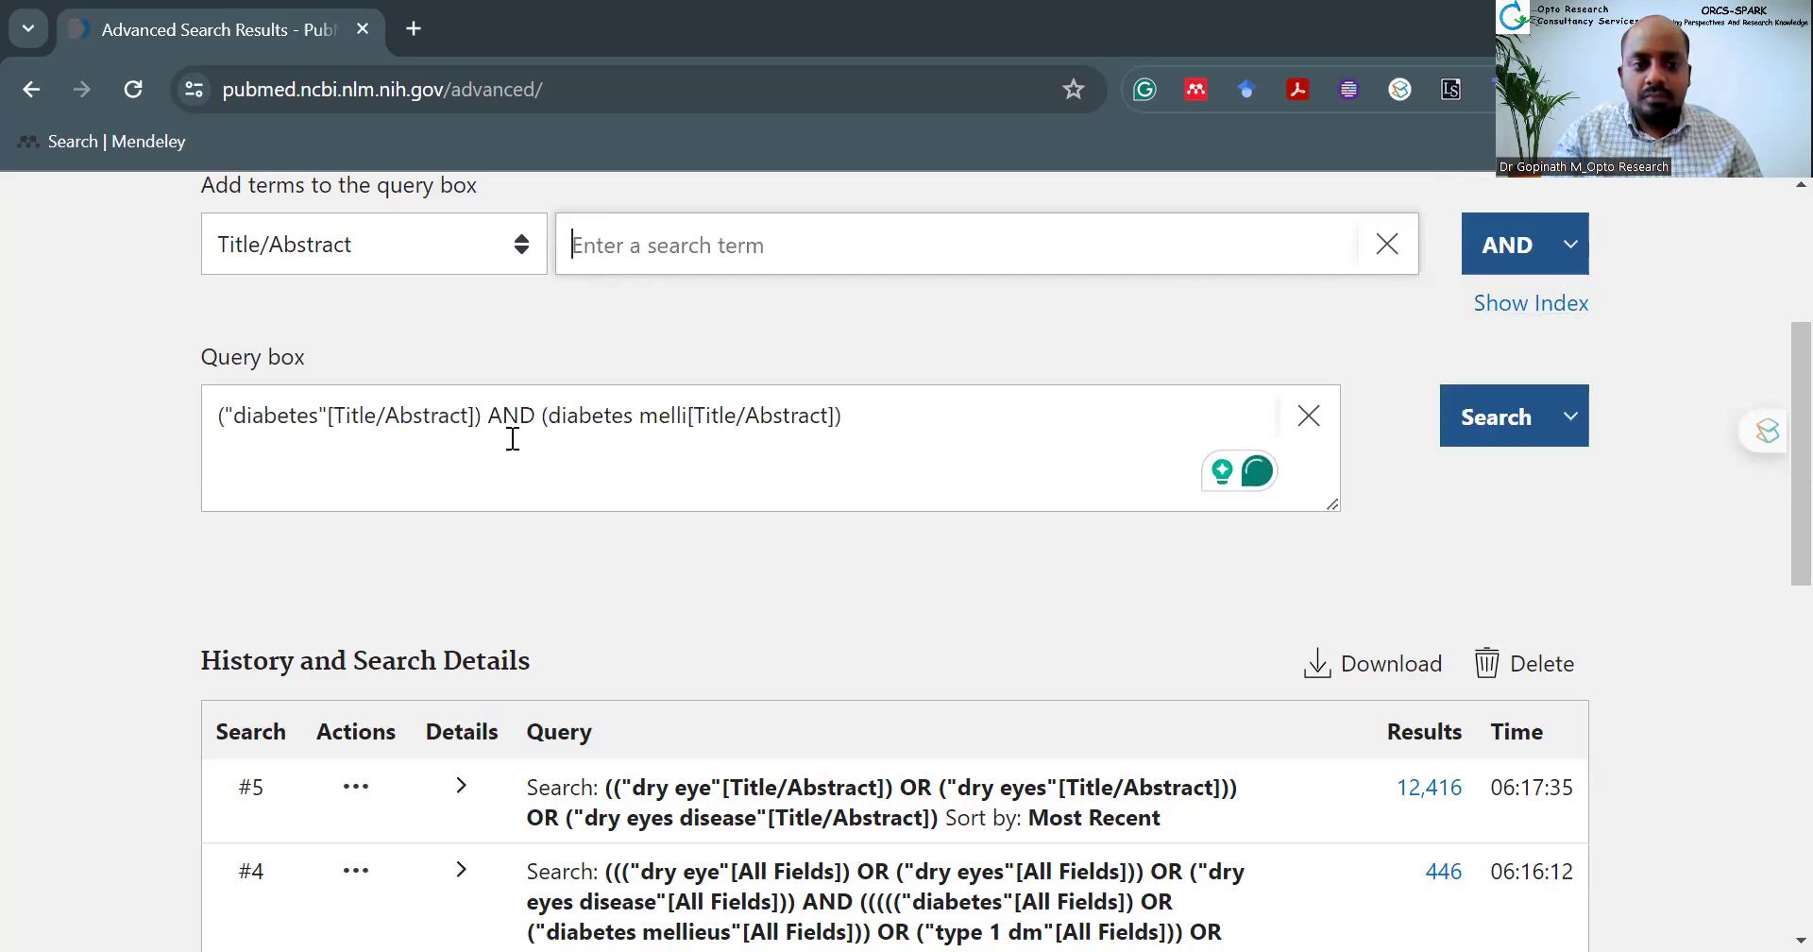
{"action": "left_click", "coordinate": [682, 415]}
{"action": "left_click_drag", "start_coordinate": [843, 416], "coordinate": [486, 415]}
{"action": "key", "text": "BackSpace"}
Step: Look up "diabetes mell" in the Title/Abstract index, pick "diabetes mellieus" and add it to the query with OR
{"action": "left_click", "coordinate": [660, 258]}
{"action": "type", "text": "diabe"}
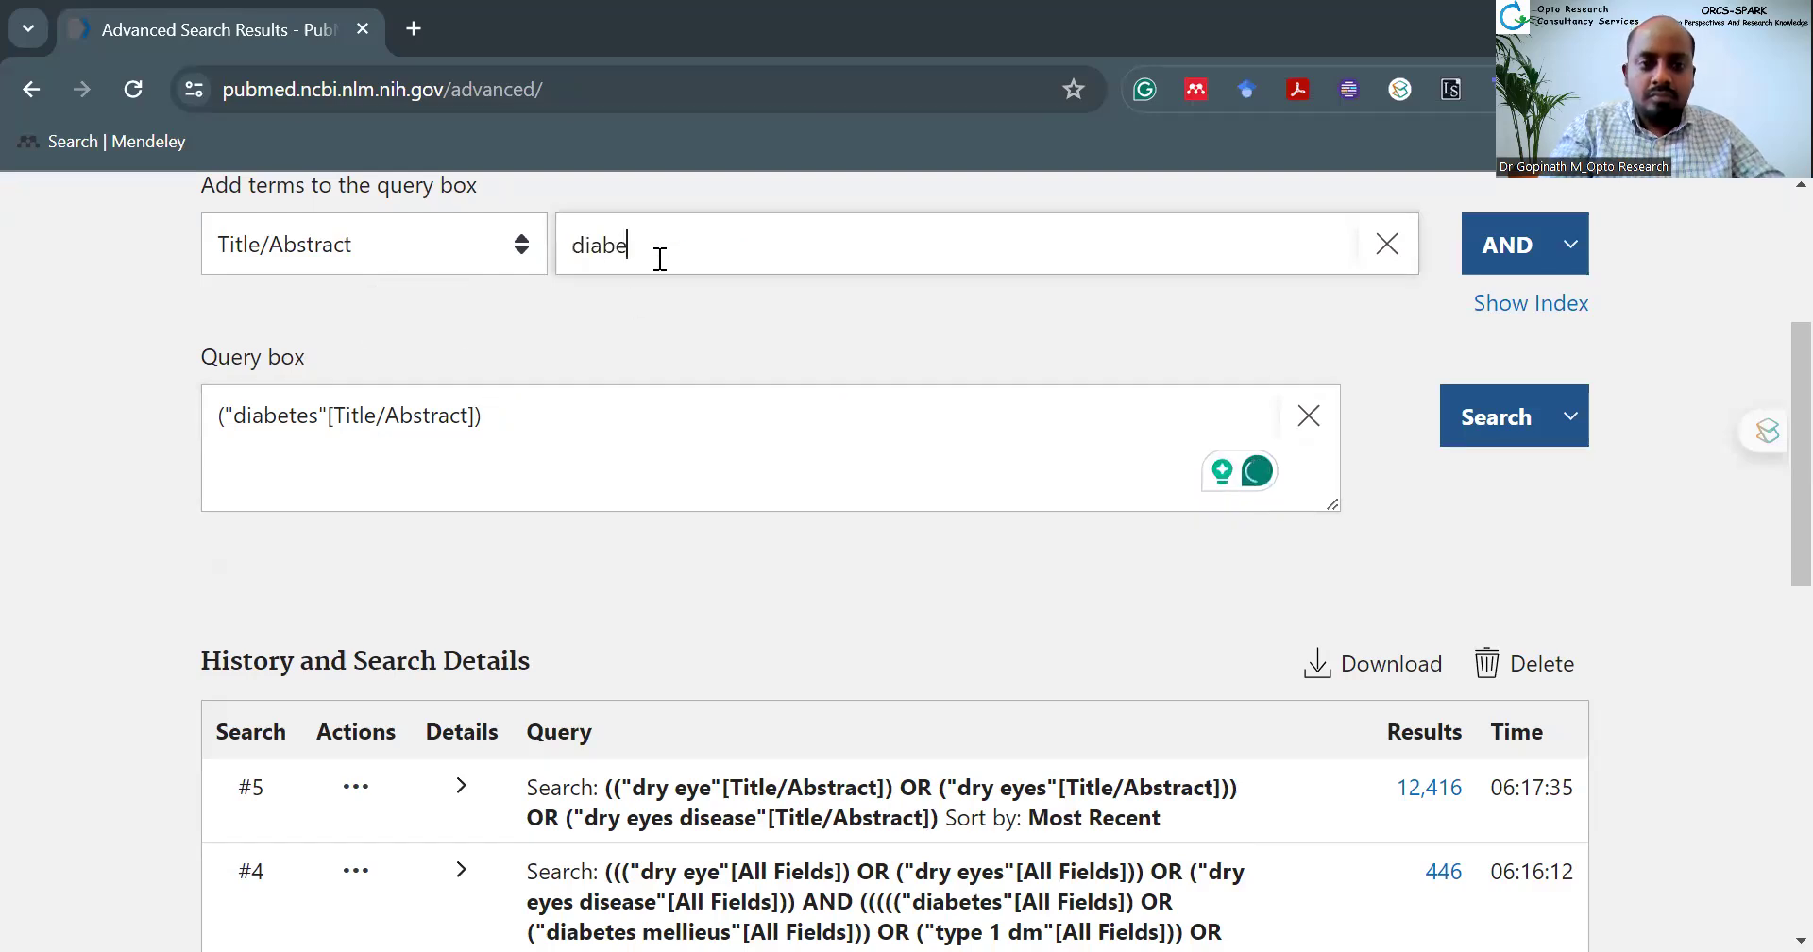
{"action": "type", "text": "tes mell"}
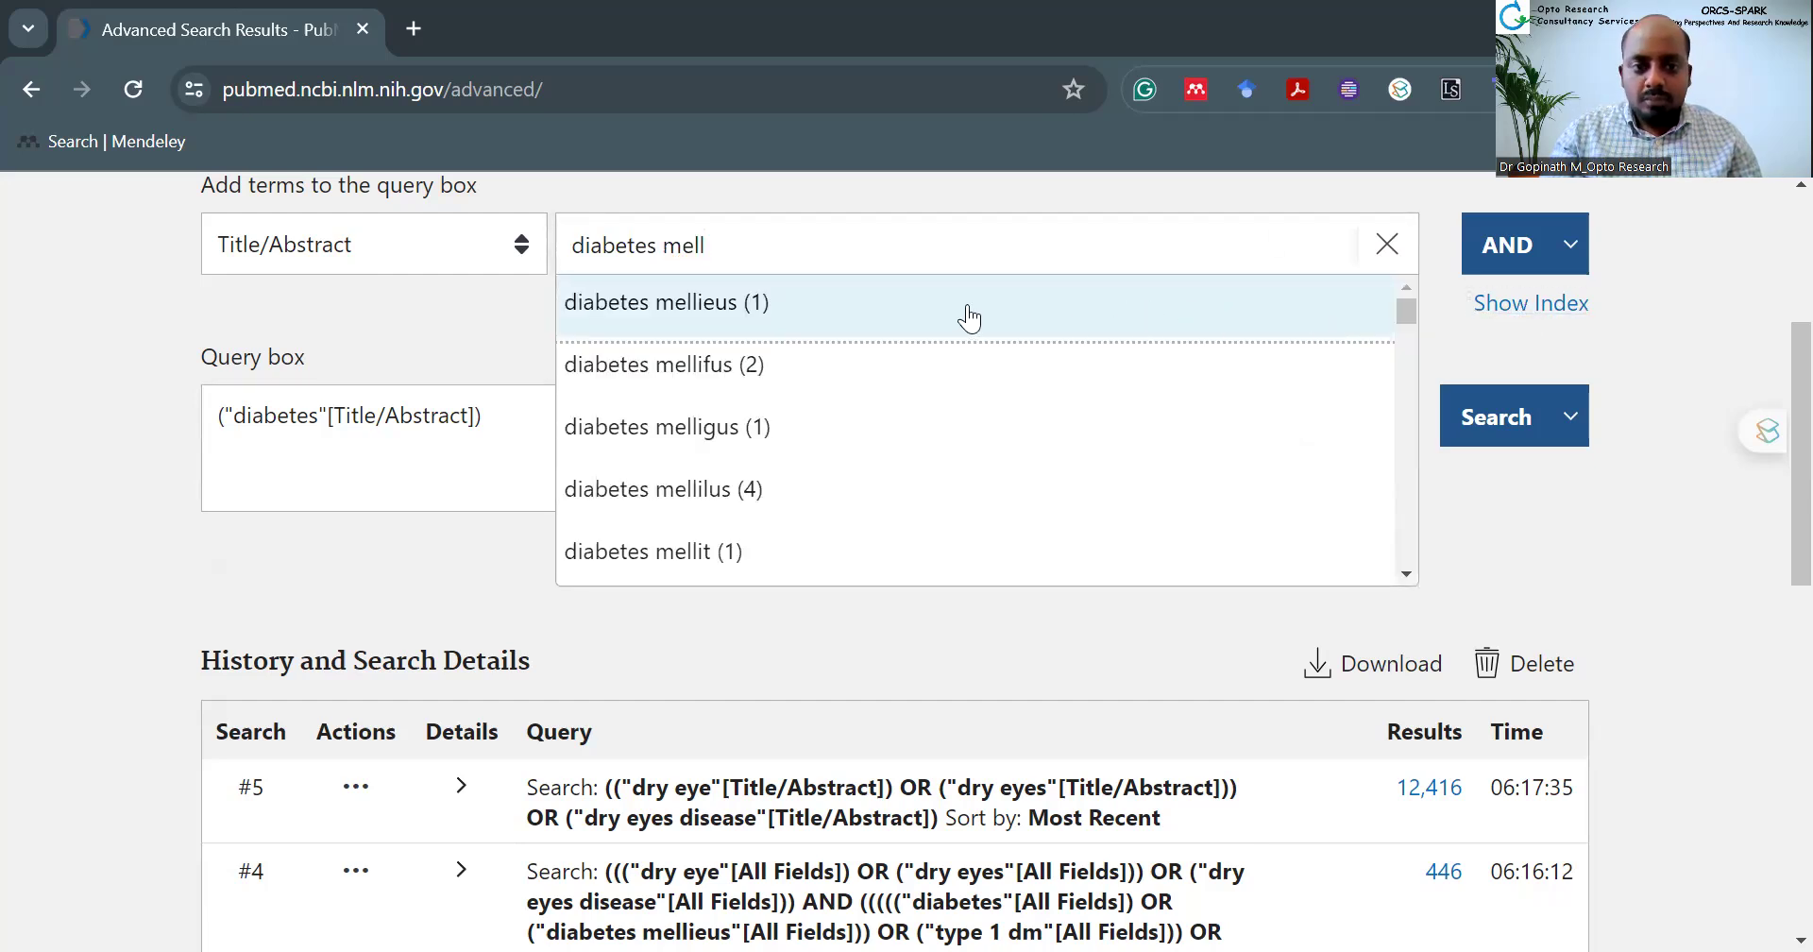
{"action": "left_click", "coordinate": [963, 312]}
{"action": "left_click", "coordinate": [1570, 245]}
{"action": "left_click", "coordinate": [1494, 373]}
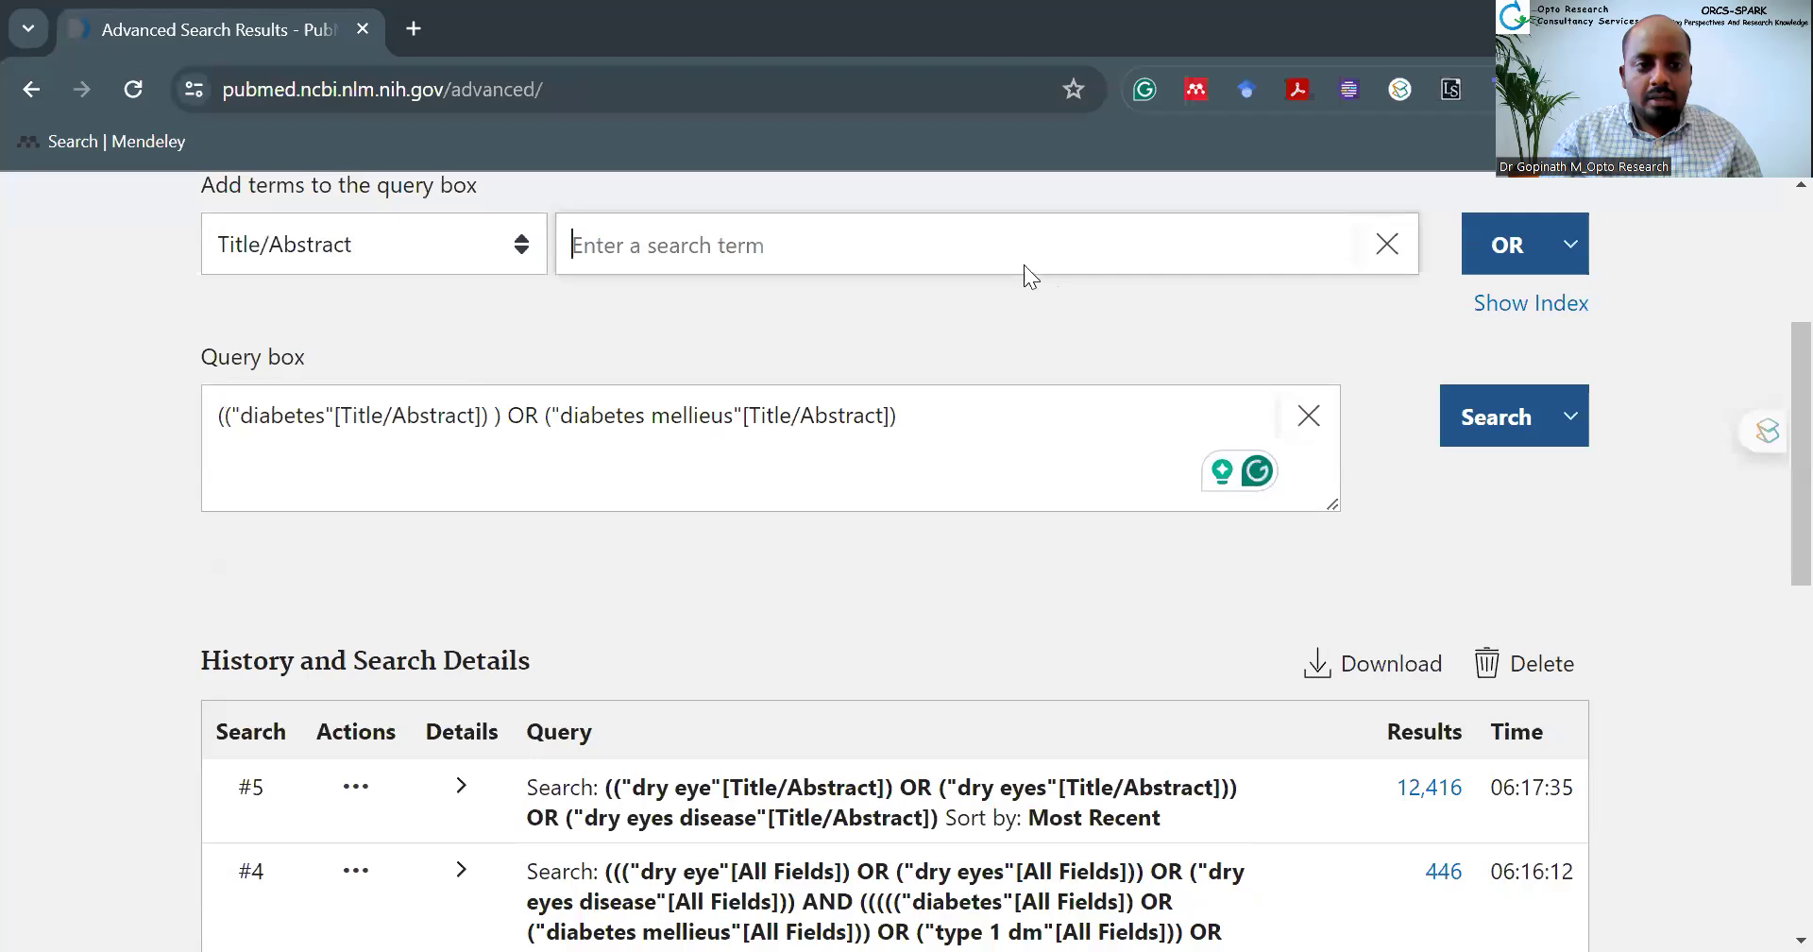
Step: Look up "type 1 dm" in the Title/Abstract index and add it to the diabetes query with OR
{"action": "type", "text": "ty"}
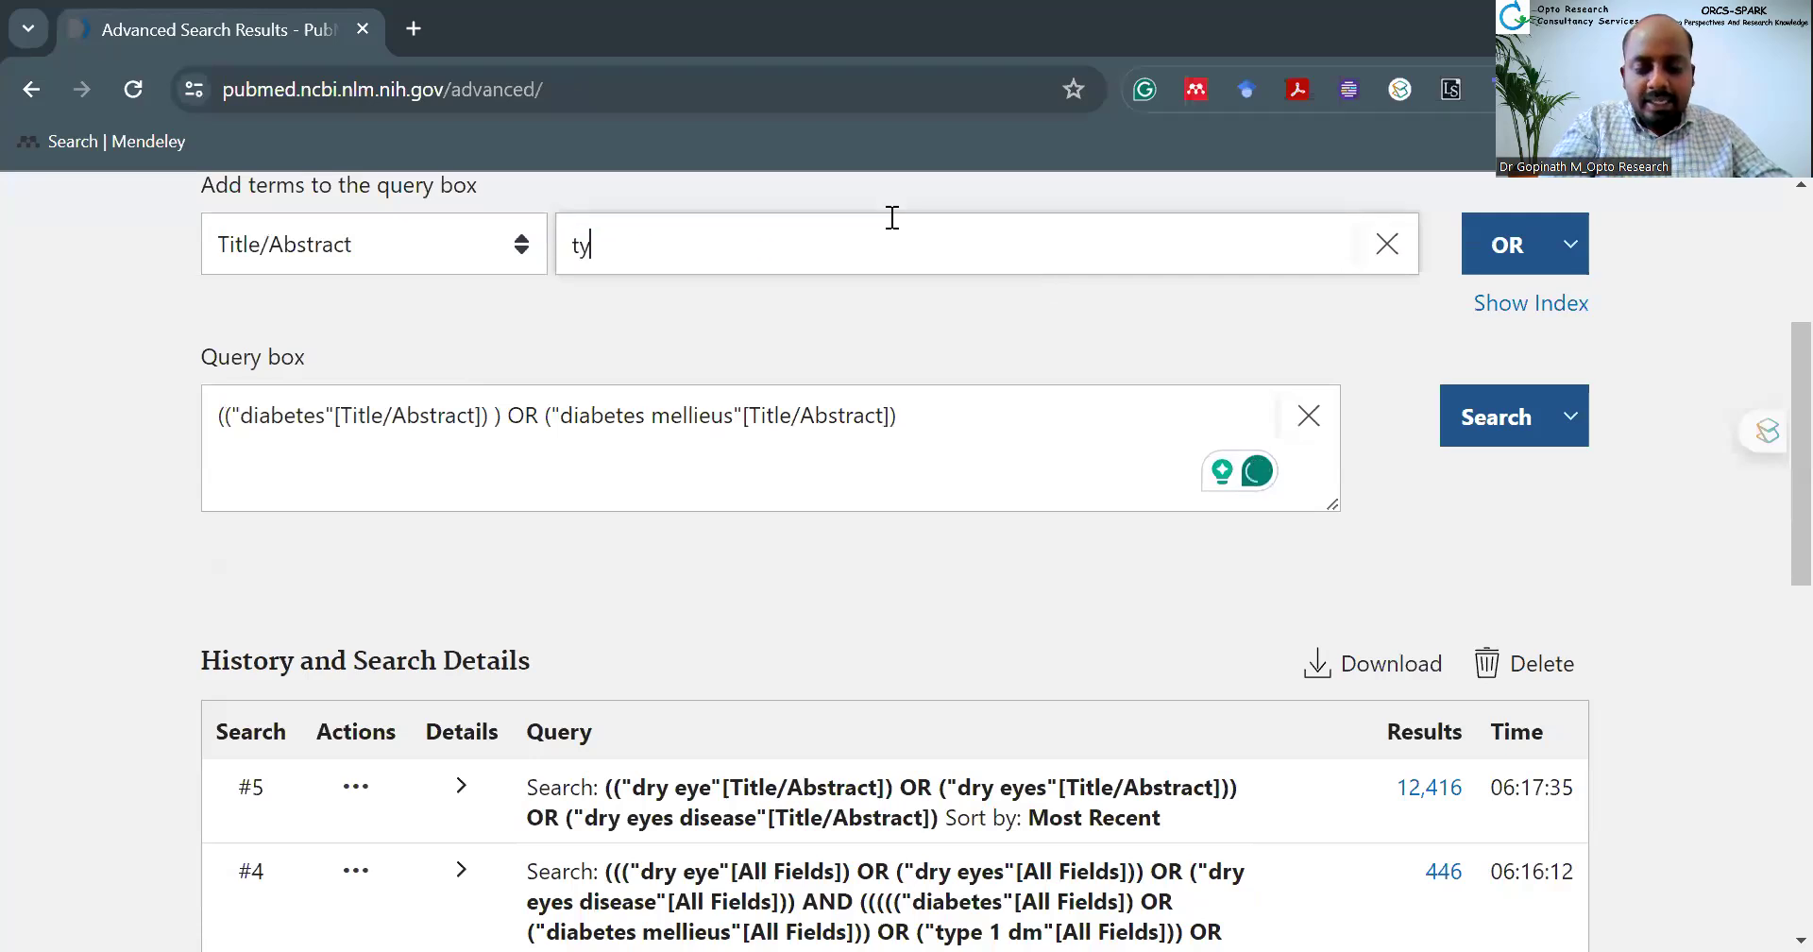
{"action": "type", "text": "pe 1 dm"}
{"action": "left_click", "coordinate": [1493, 307]}
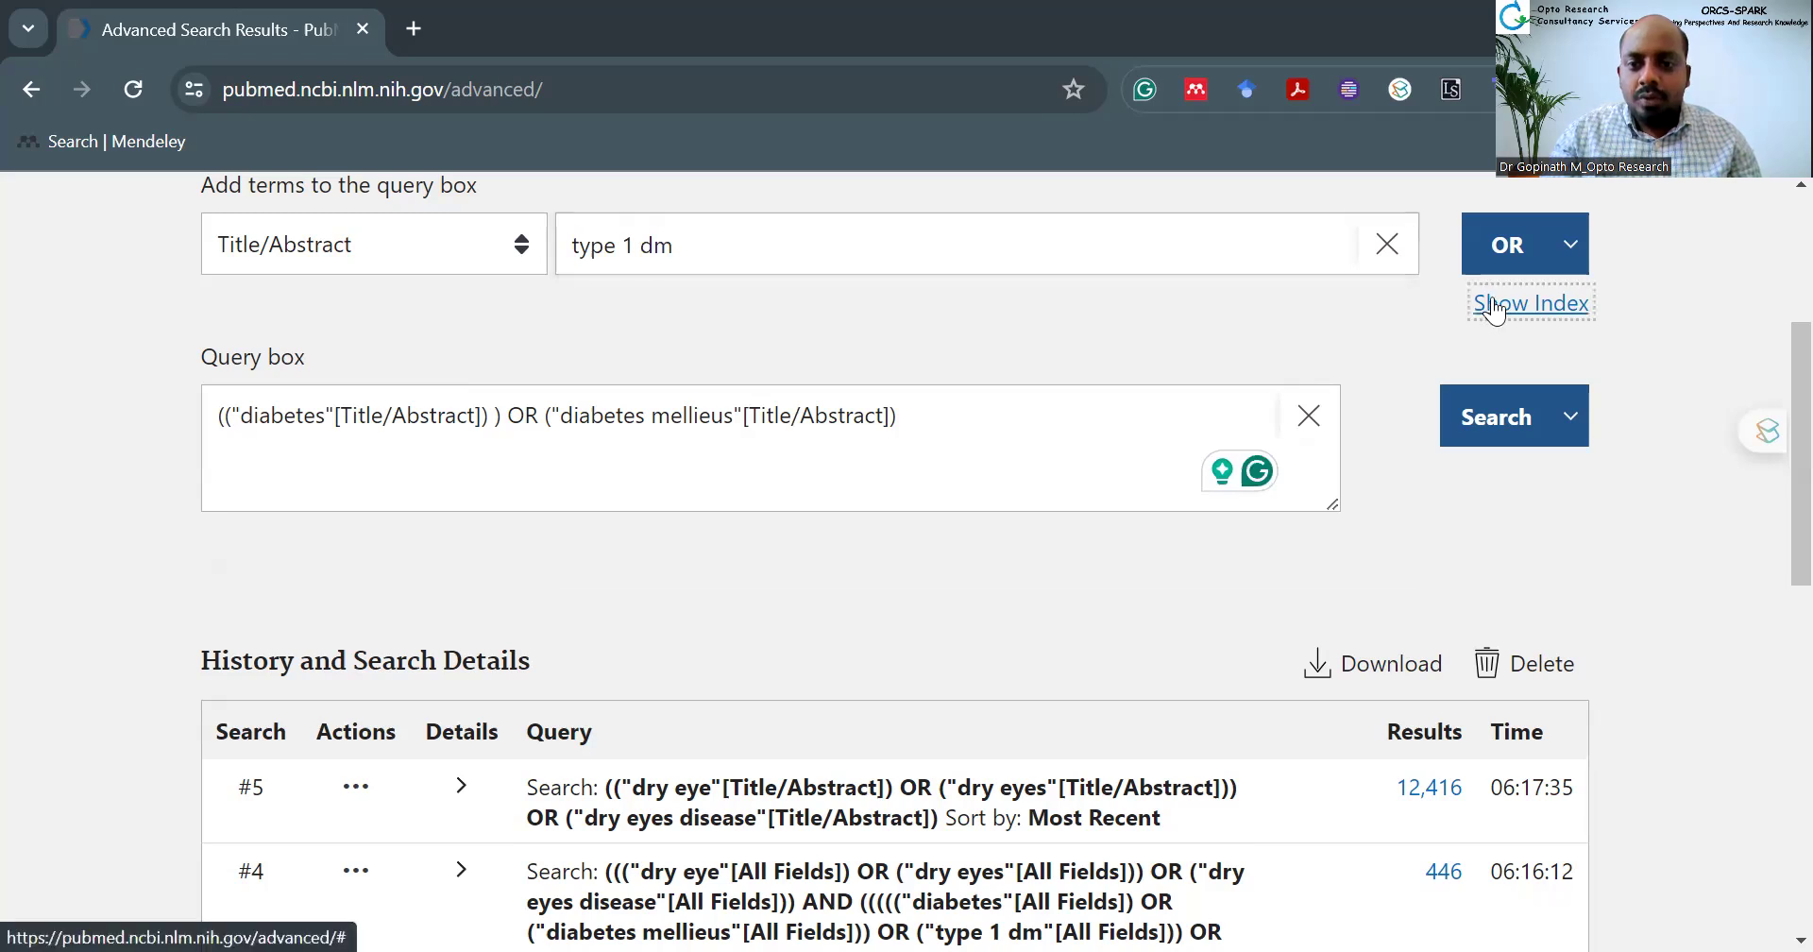
{"action": "left_click", "coordinate": [748, 316]}
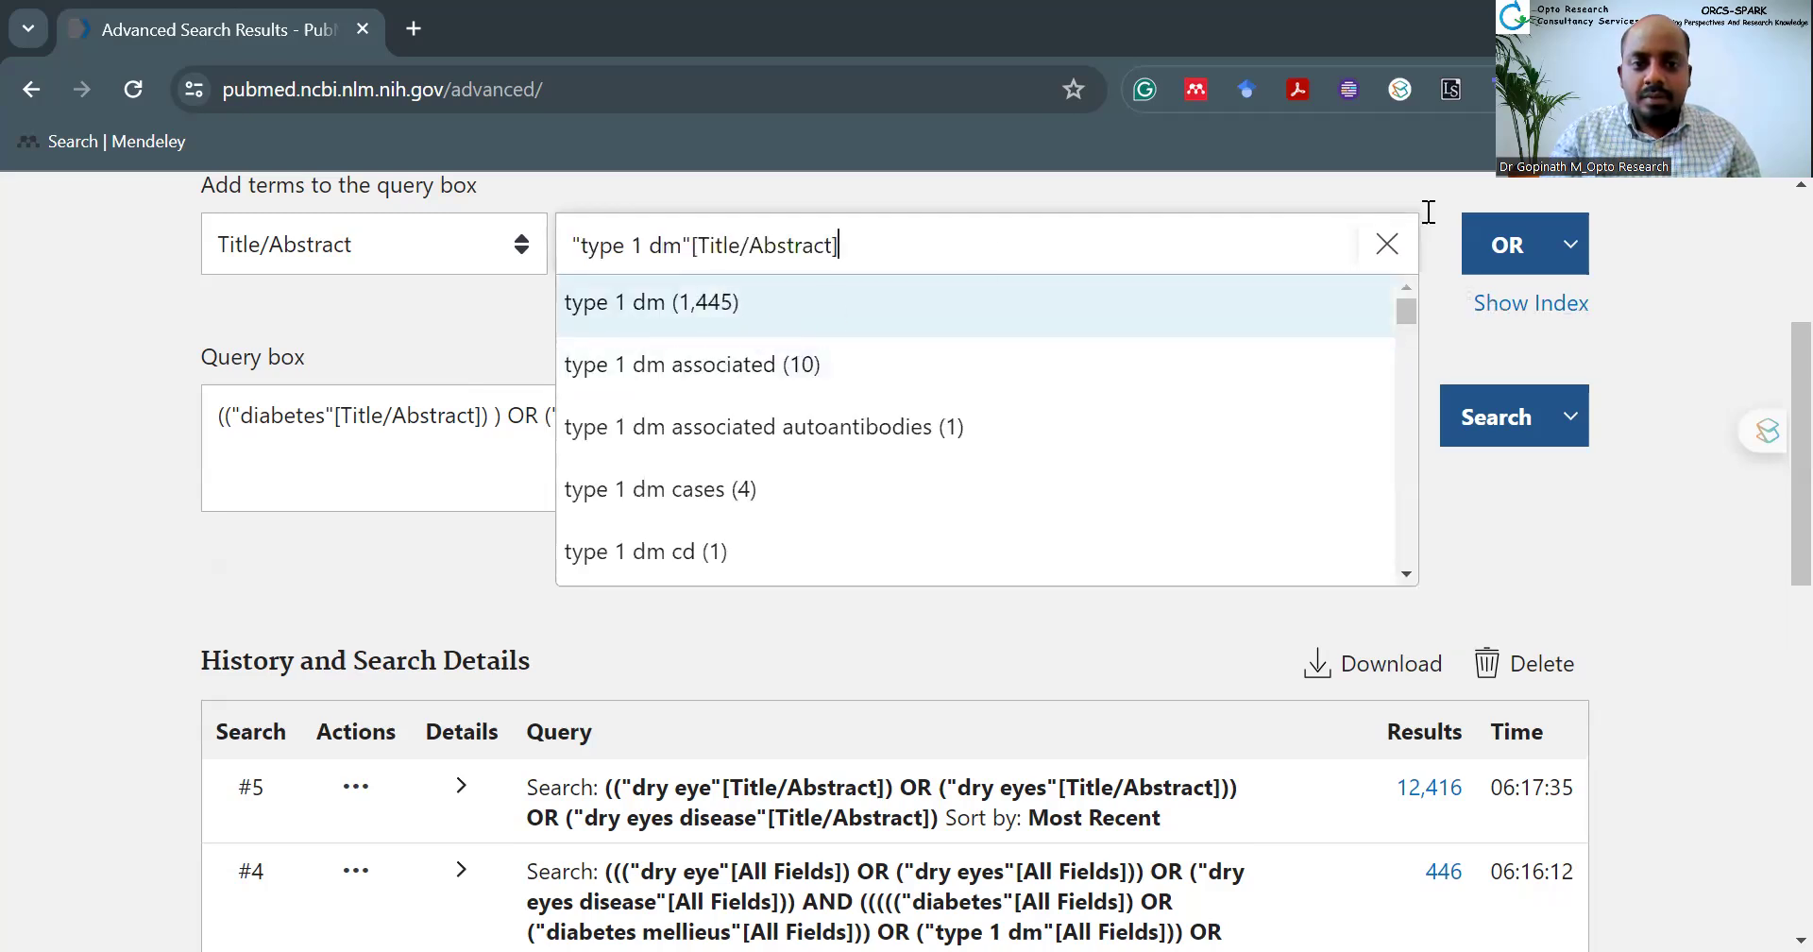
{"action": "left_click", "coordinate": [1507, 261]}
Step: Add "type 2 dm" from the Title/Abstract index to the diabetes query with OR and run the search
{"action": "left_click", "coordinate": [1122, 239]}
{"action": "type", "text": "type 2 dm"}
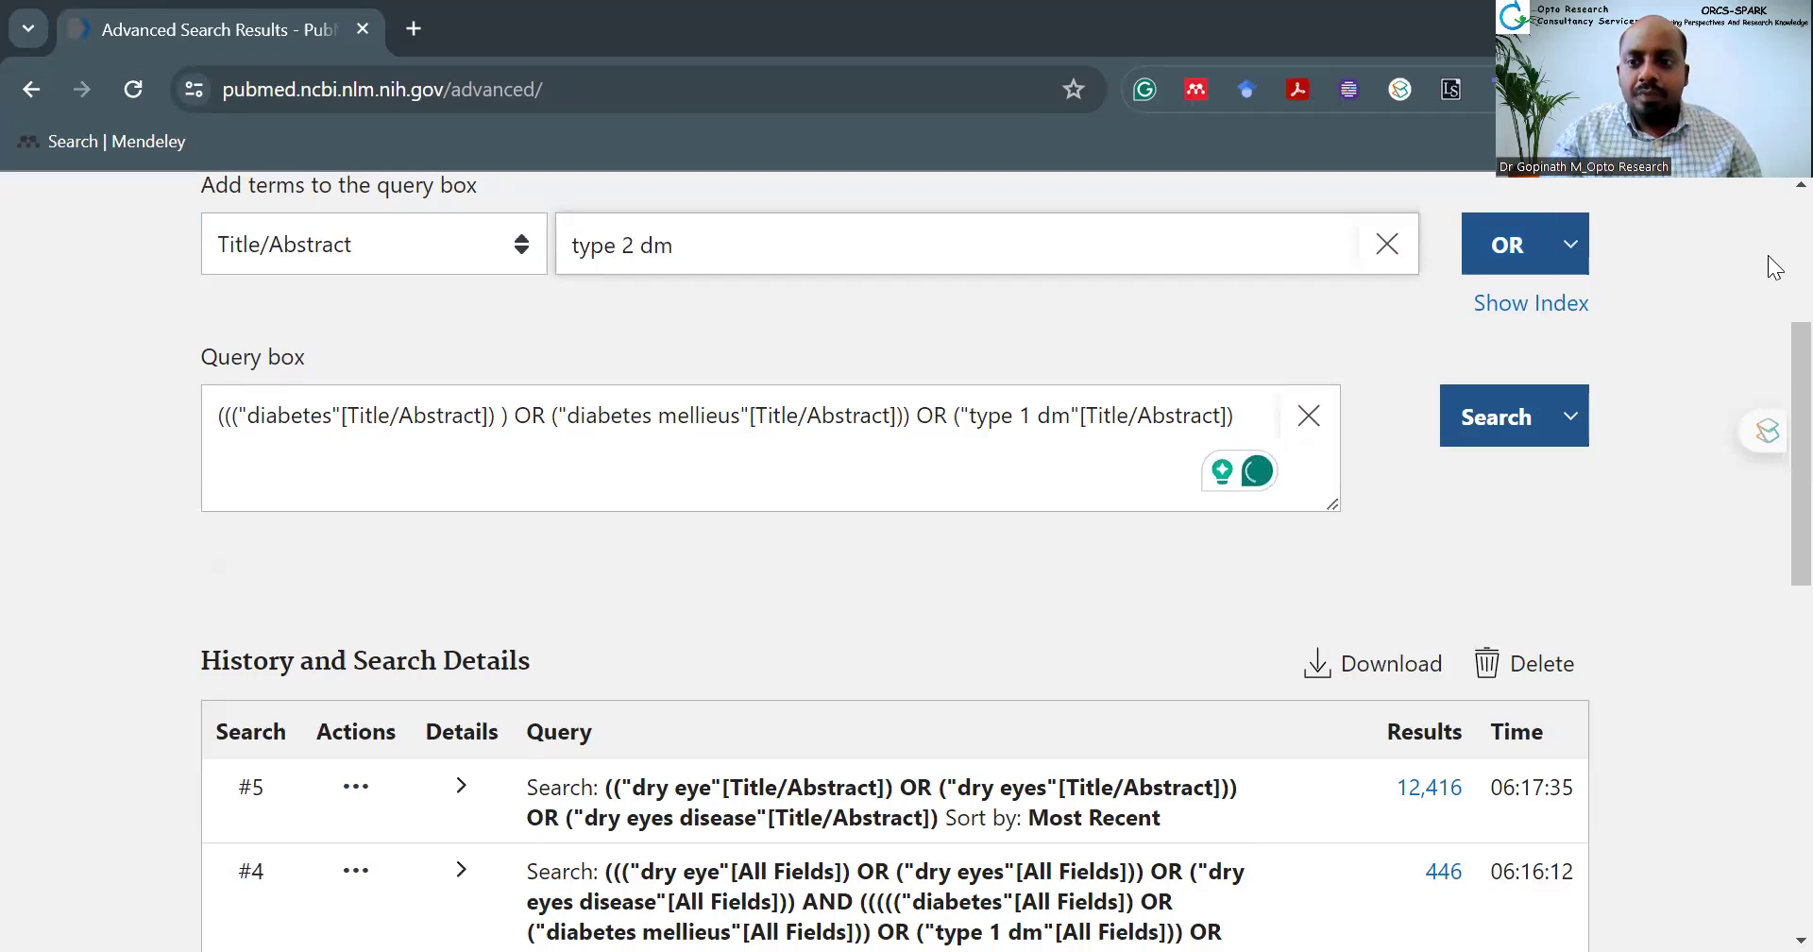
{"action": "left_click", "coordinate": [1511, 302]}
{"action": "left_click", "coordinate": [846, 308]}
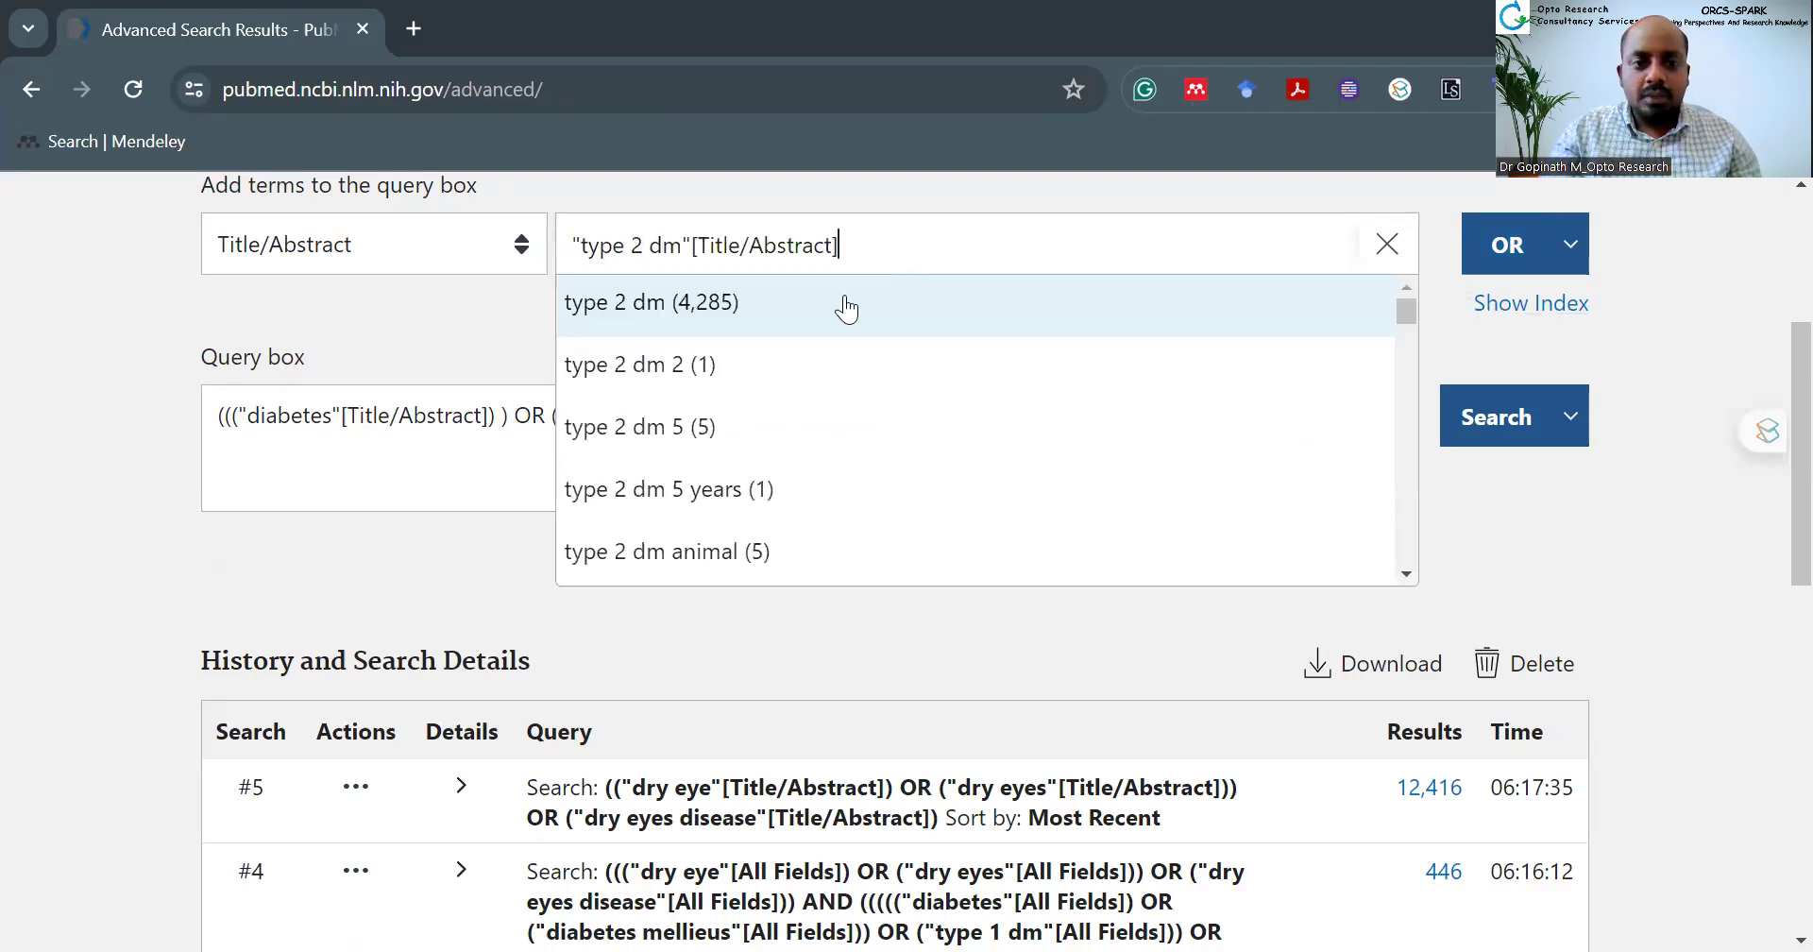
{"action": "left_click", "coordinate": [1479, 249]}
{"action": "left_click", "coordinate": [1483, 417]}
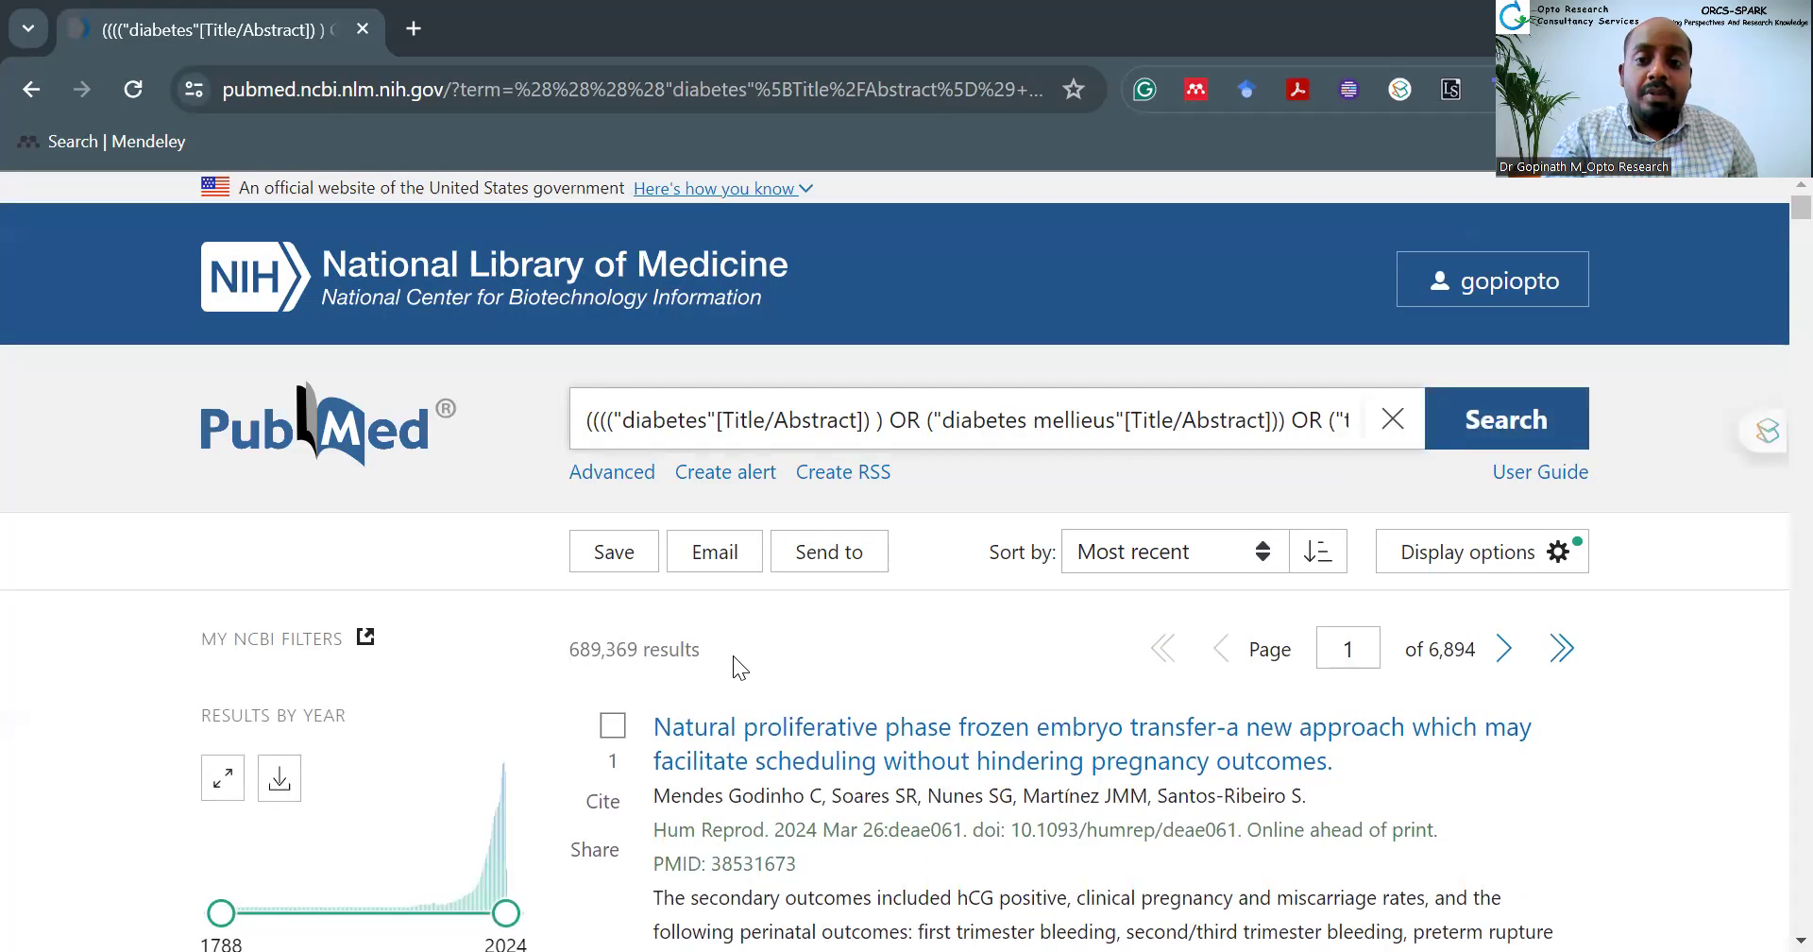
Step: Check the result count of the Title/Abstract diabetes search and reopen the Advanced Search Builder
{"action": "scroll", "coordinate": [561, 652], "scroll_direction": "down", "scroll_amount": 1}
{"action": "left_click_drag", "start_coordinate": [563, 711], "coordinate": [693, 717]}
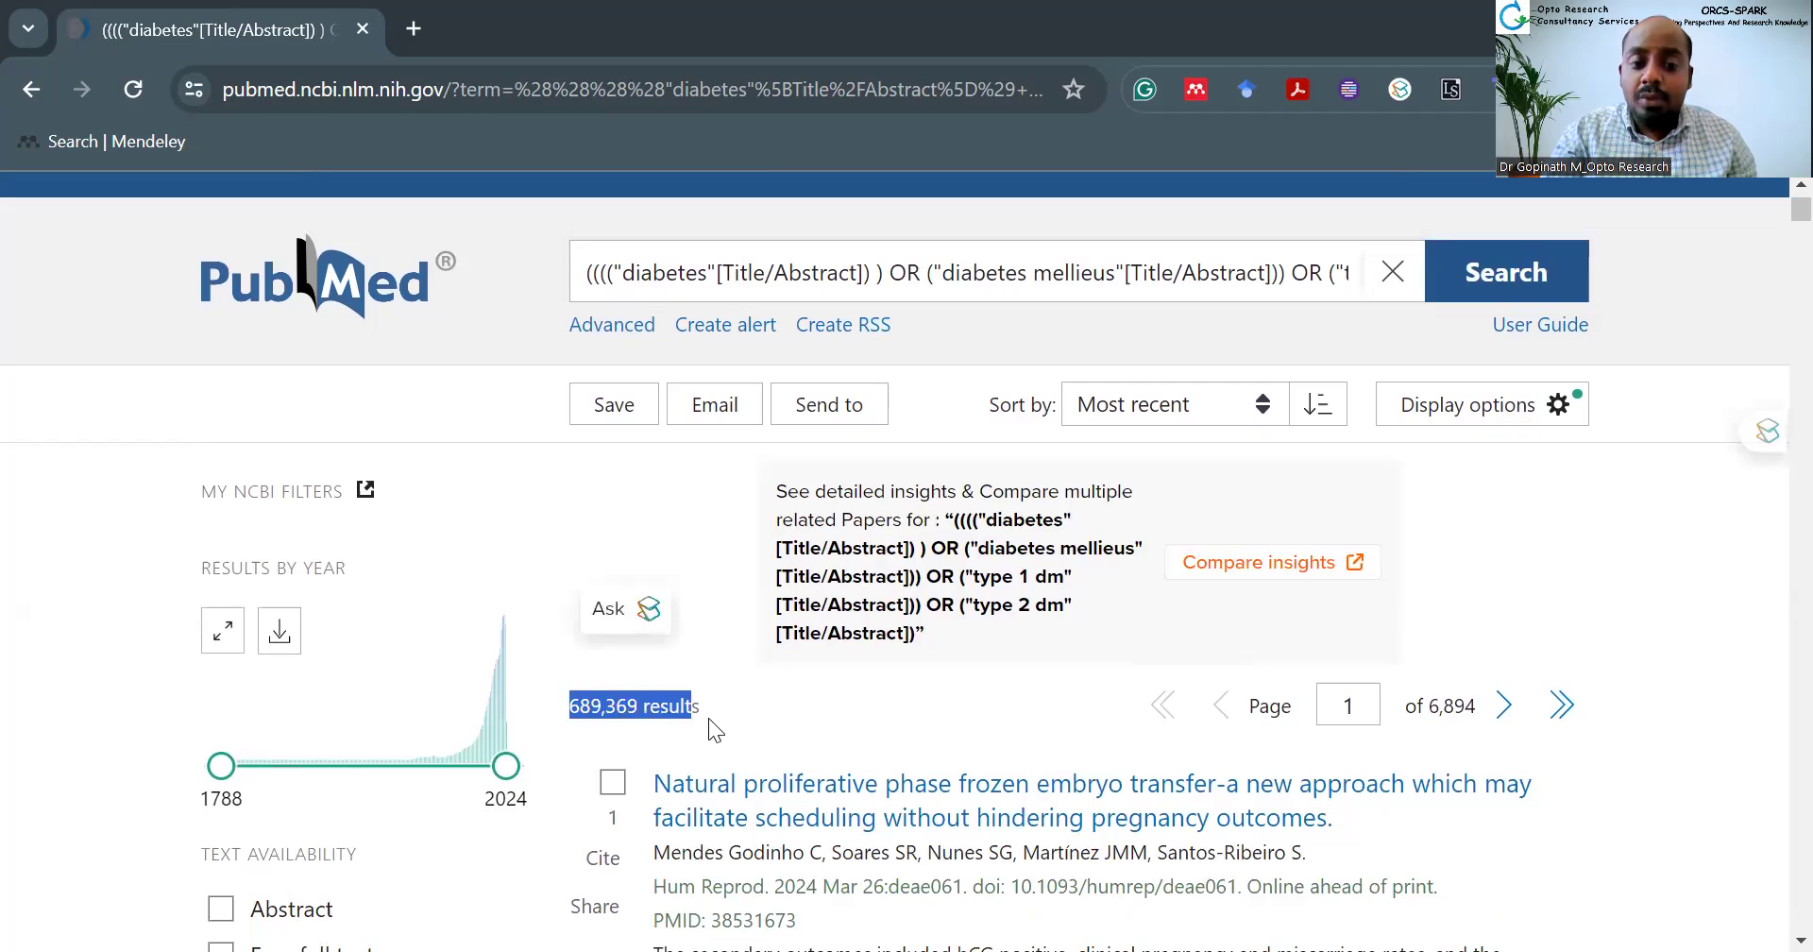
{"action": "left_click", "coordinate": [708, 718]}
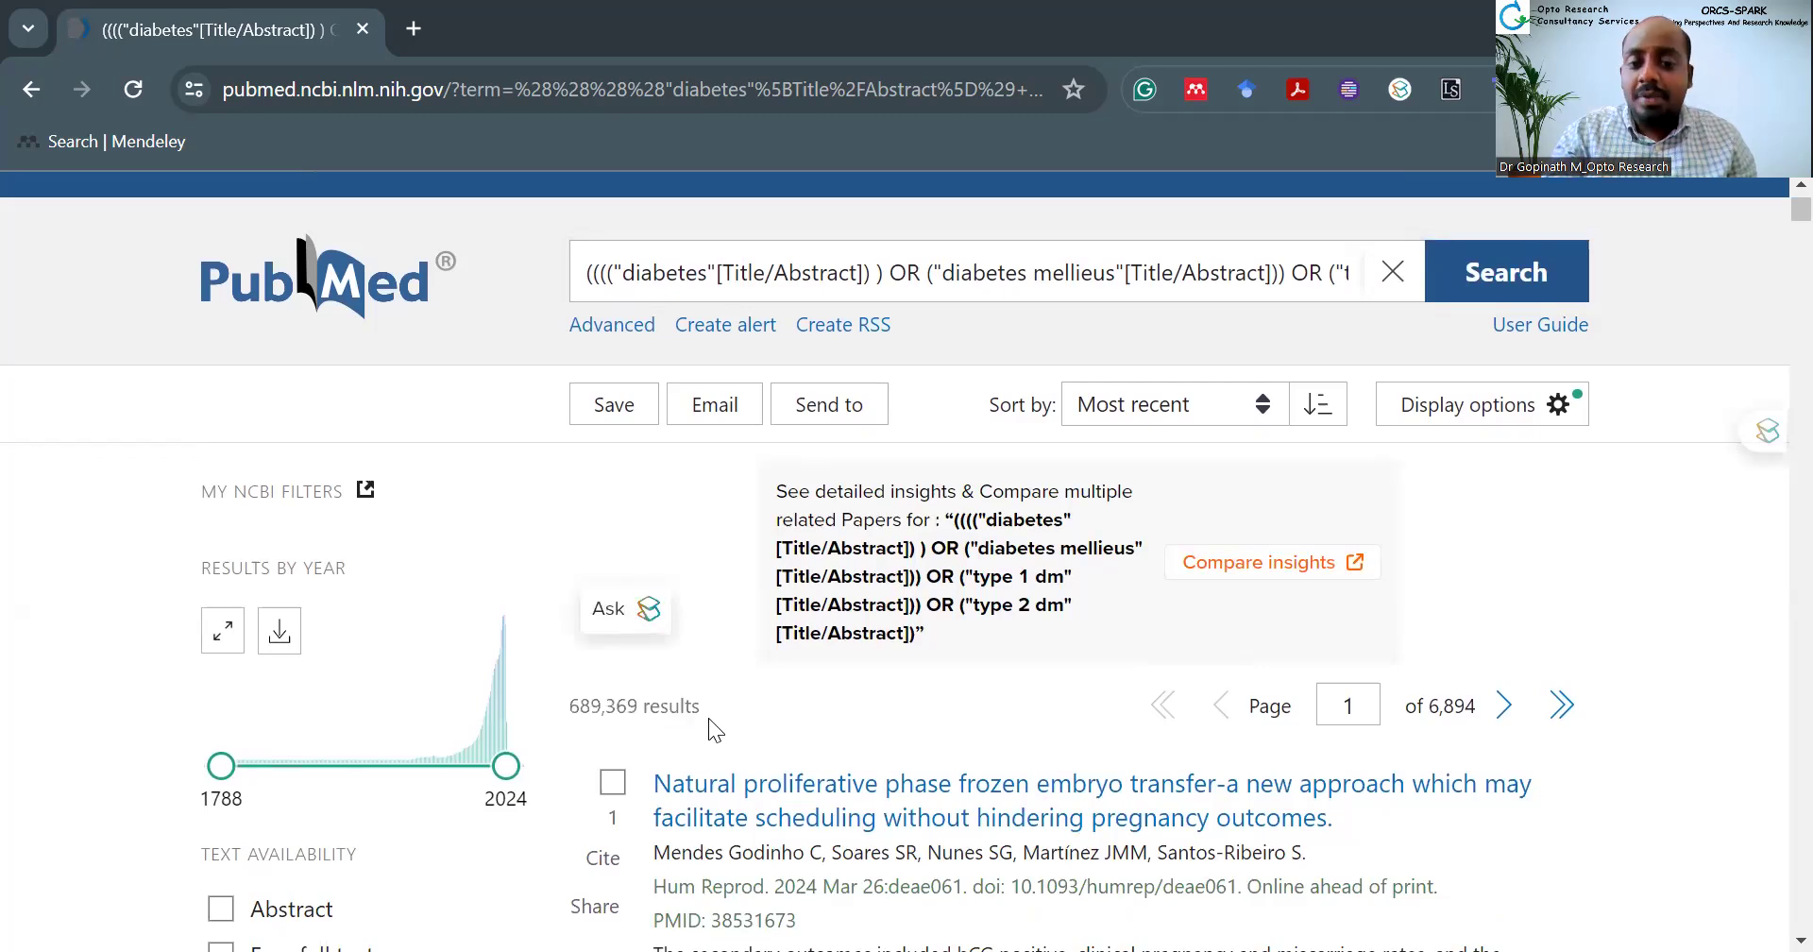
{"action": "left_click", "coordinate": [630, 333]}
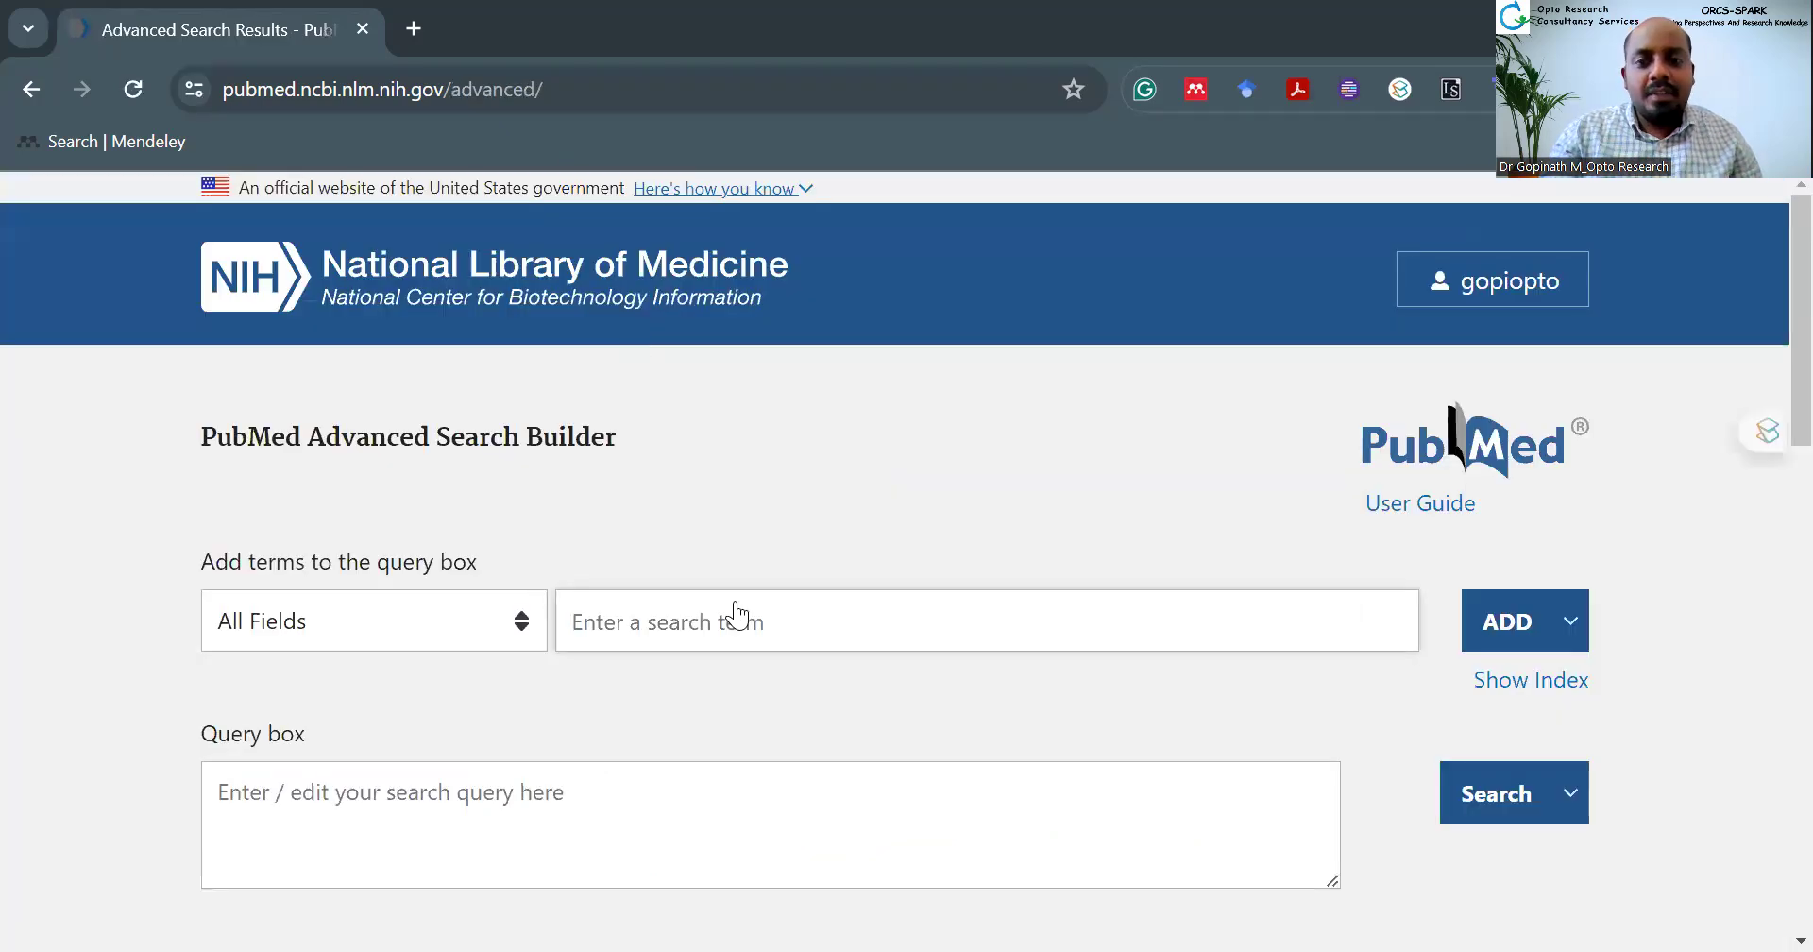
Step: Compare the Title/Abstract searches with the earlier All Fields dry eye and diabetes searches in the history
{"action": "scroll", "coordinate": [733, 614], "scroll_direction": "down", "scroll_amount": 7}
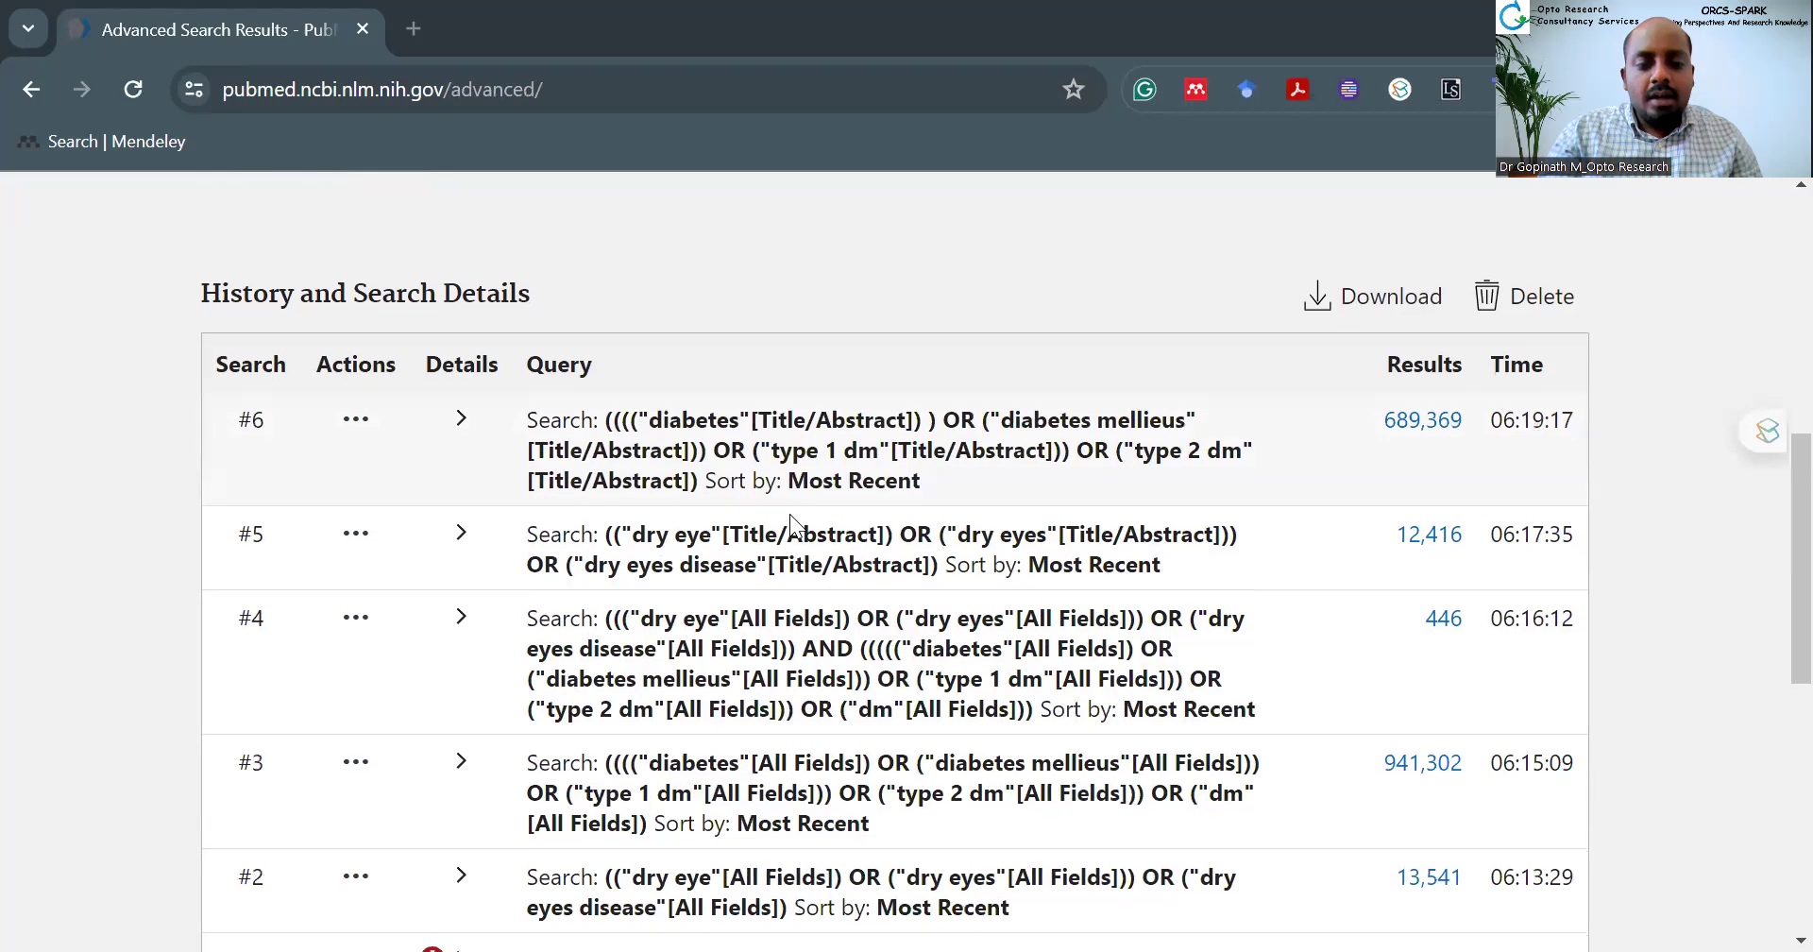
{"action": "scroll", "coordinate": [820, 580], "scroll_direction": "down", "scroll_amount": 2}
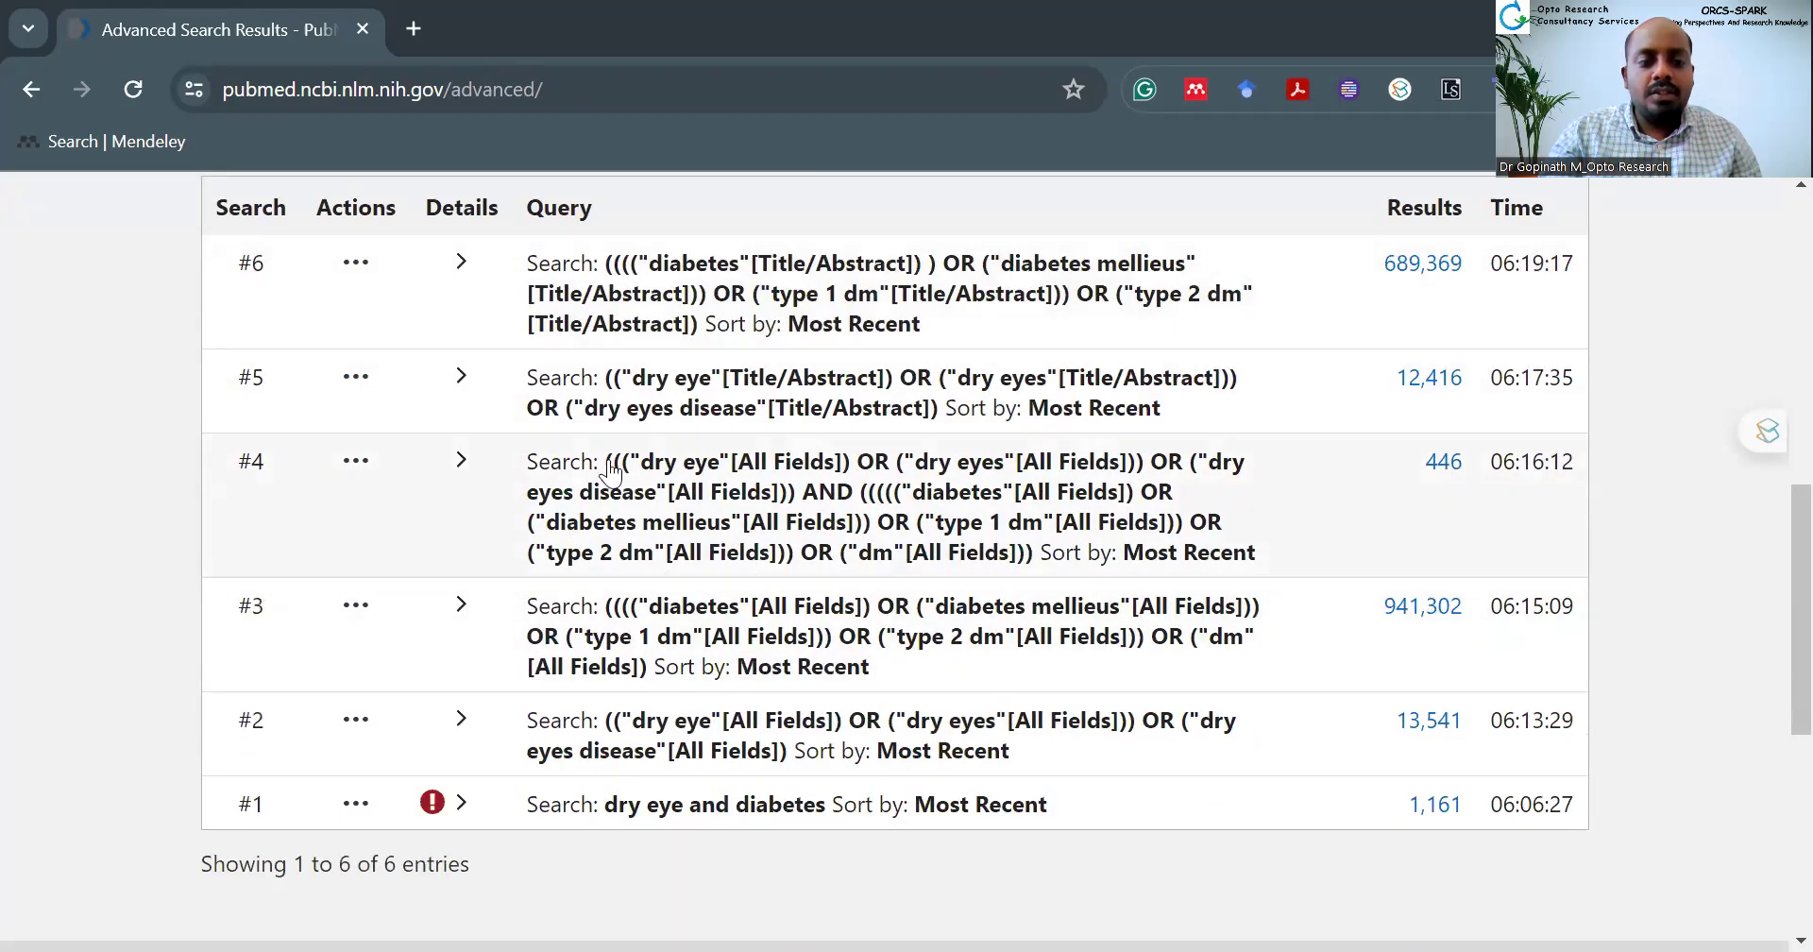
{"action": "left_click_drag", "start_coordinate": [266, 726], "coordinate": [236, 724]}
{"action": "left_click_drag", "start_coordinate": [266, 610], "coordinate": [239, 611]}
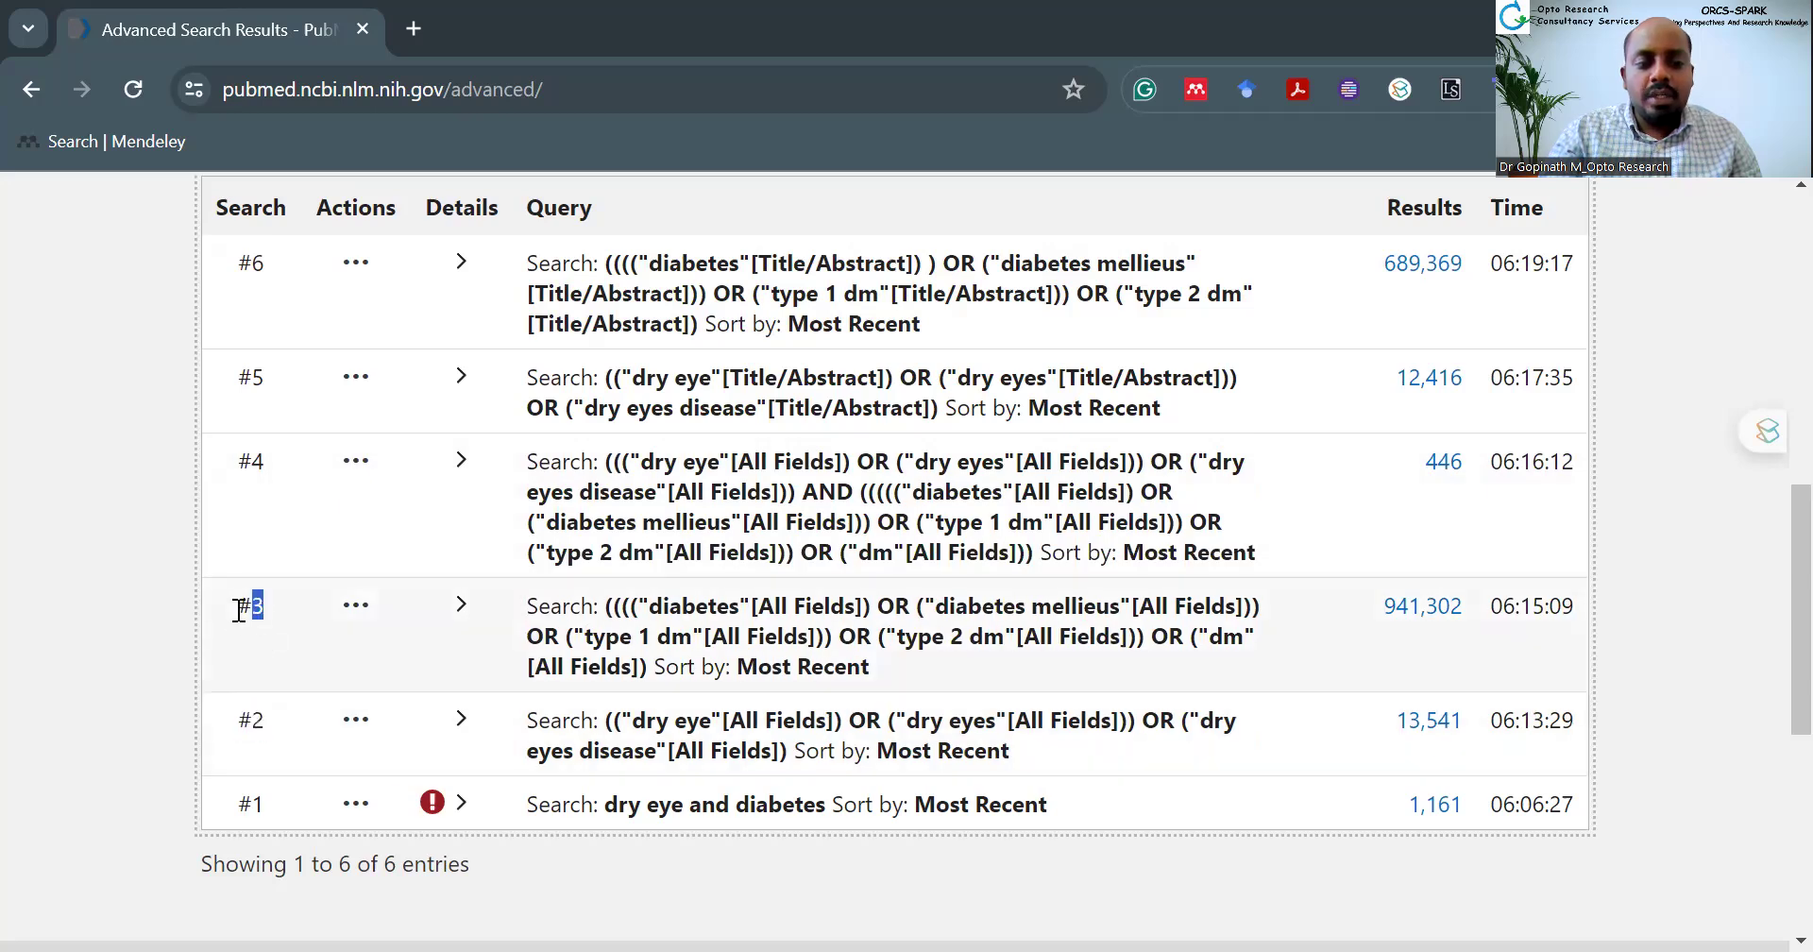
{"action": "scroll", "coordinate": [262, 614], "scroll_direction": "up", "scroll_amount": 1}
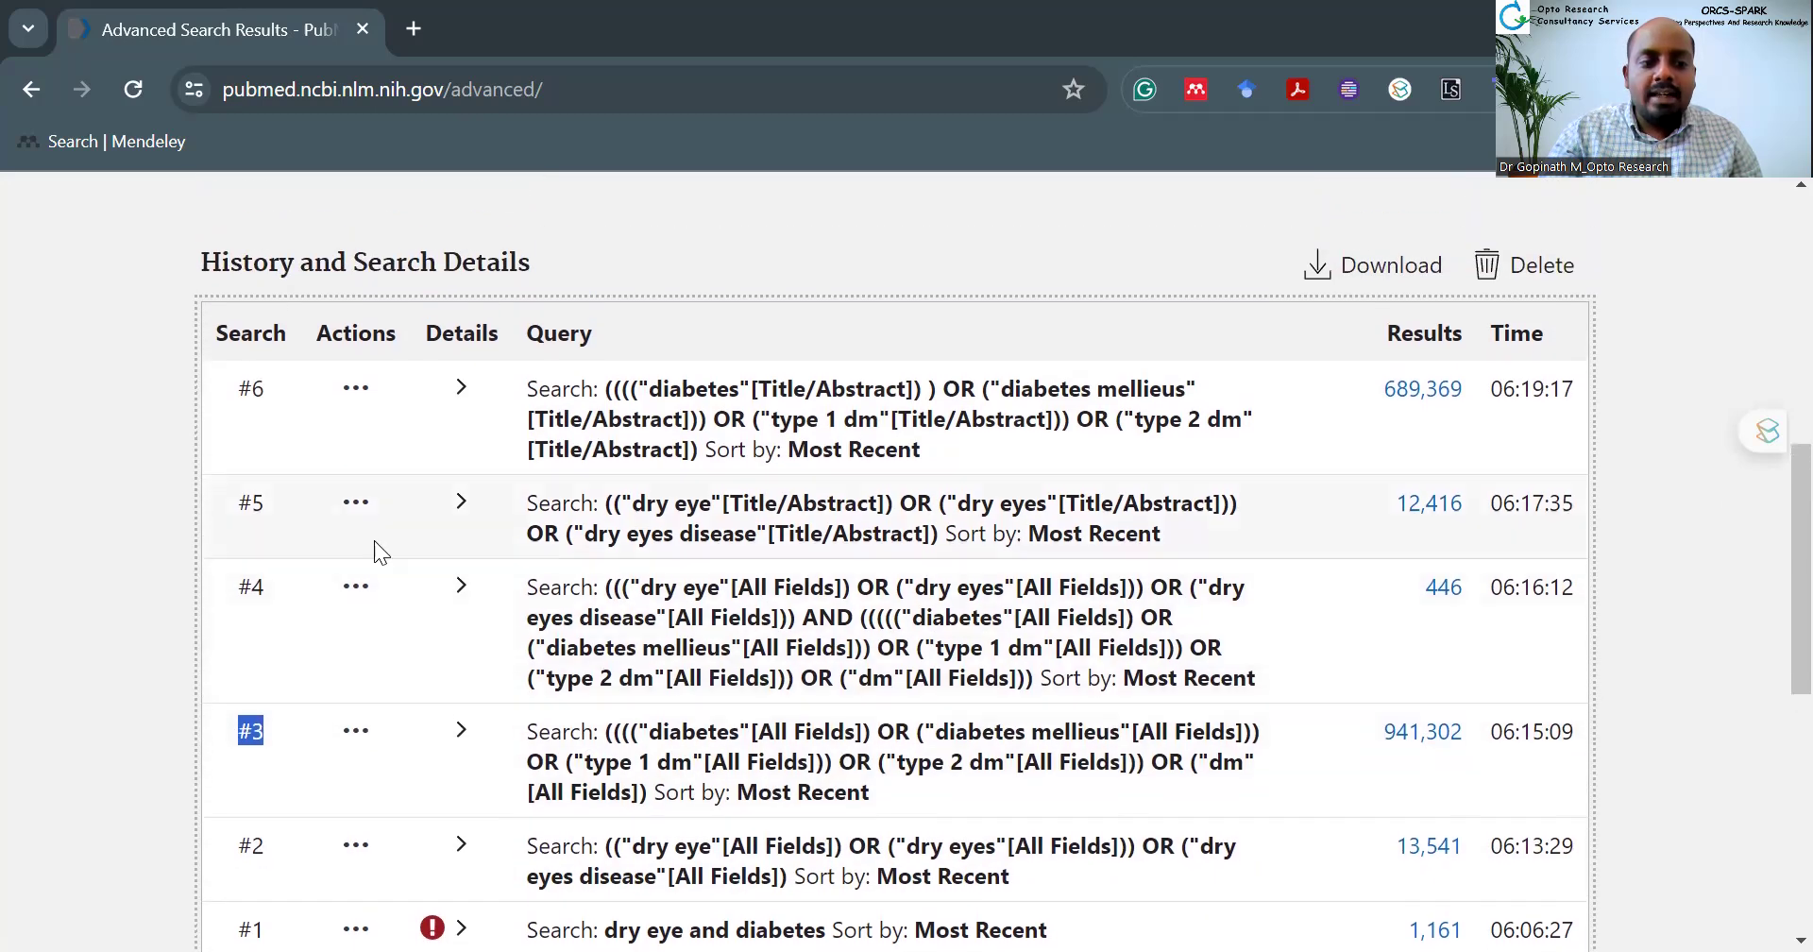
Step: Add the Title/Abstract dry eye search (#5) from the history to the query box and combine it with diabetes search #6 using AND
{"action": "left_click", "coordinate": [356, 502]}
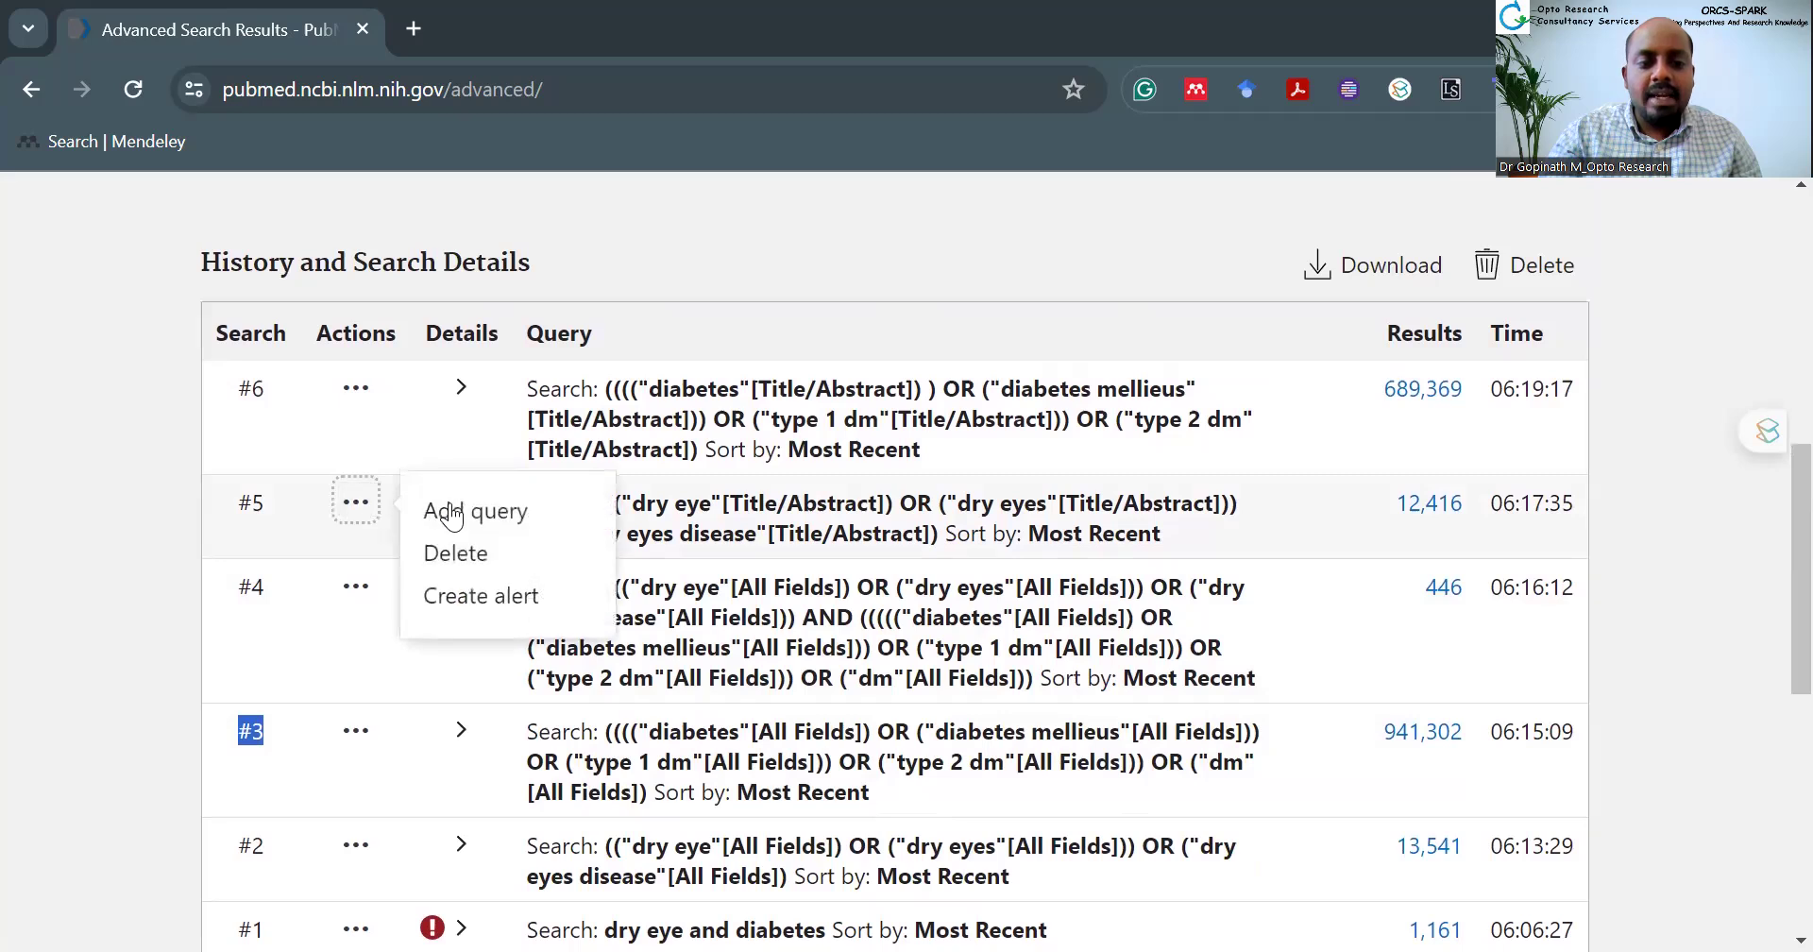
{"action": "left_click", "coordinate": [446, 510]}
{"action": "scroll", "coordinate": [526, 739], "scroll_direction": "down", "scroll_amount": 1}
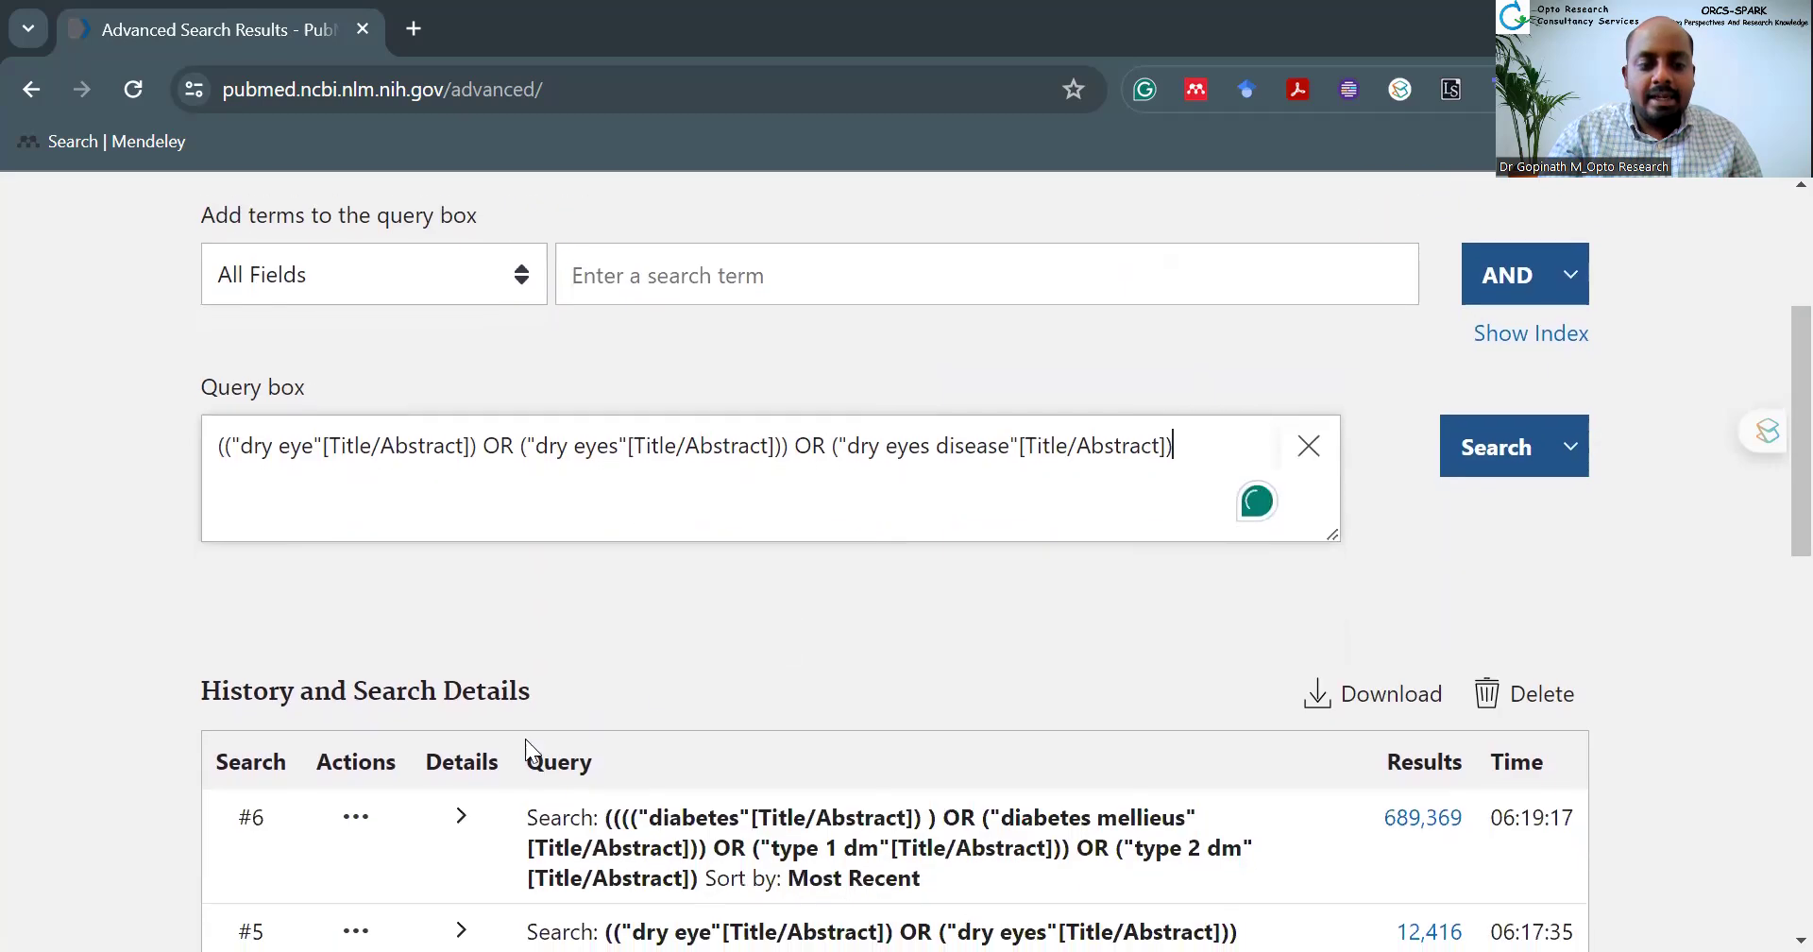
{"action": "left_click", "coordinate": [355, 818]}
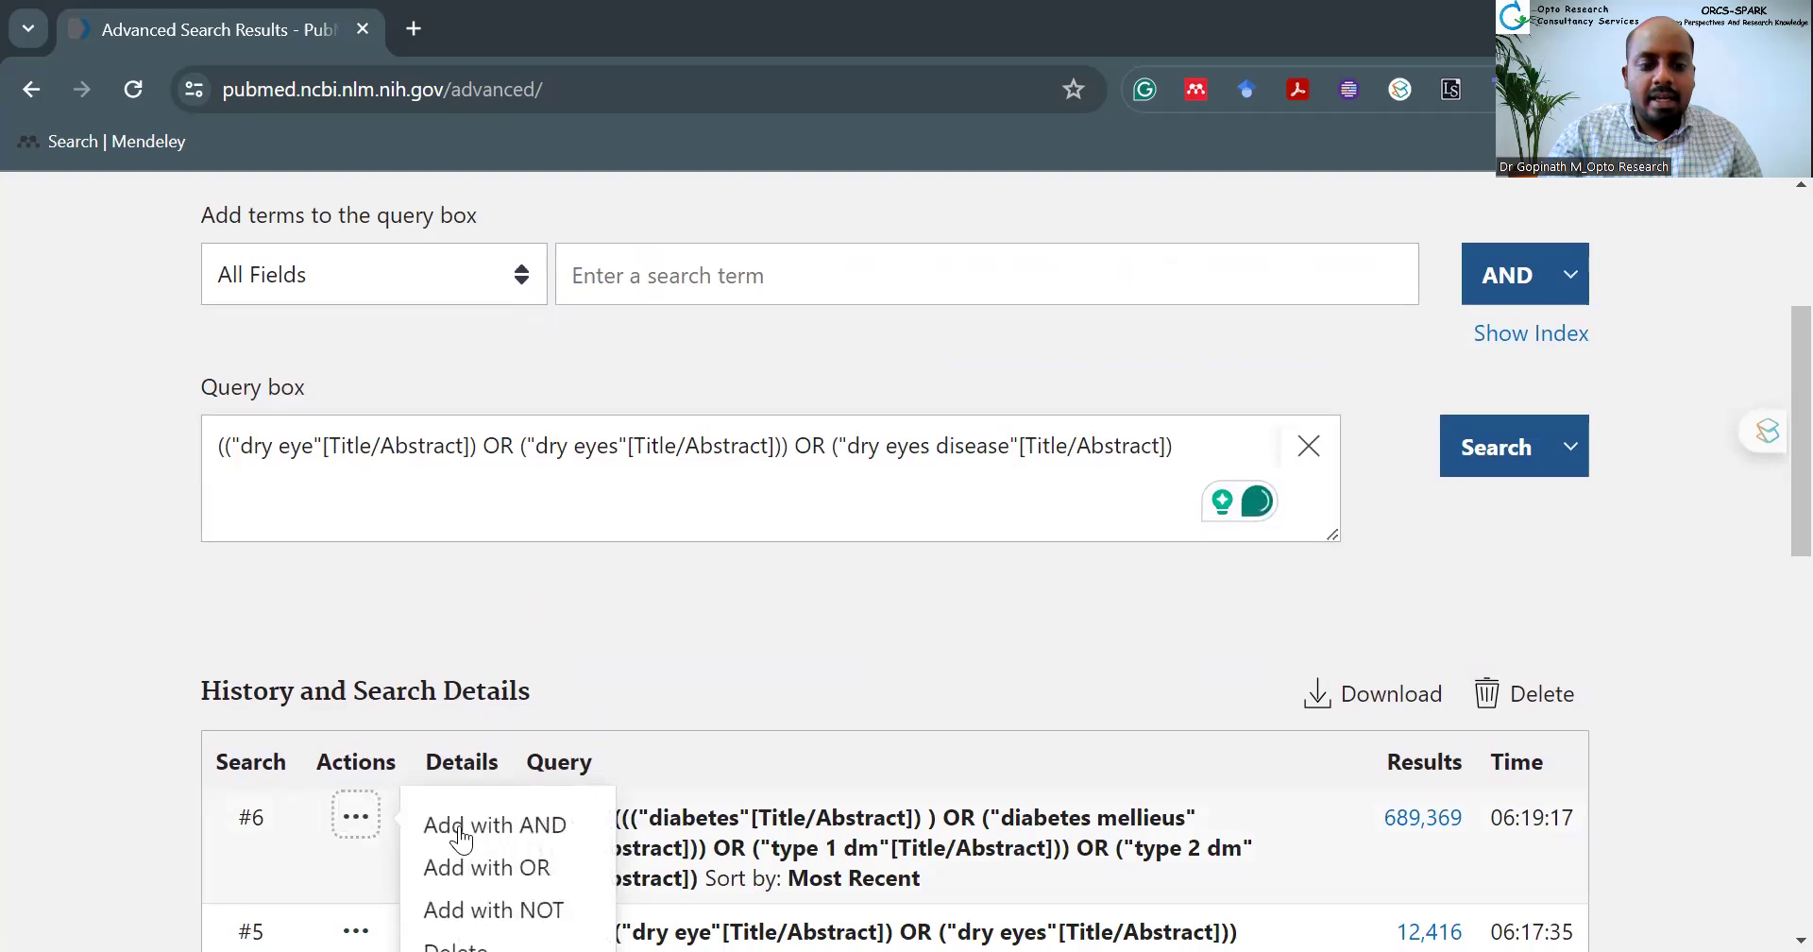
{"action": "left_click", "coordinate": [462, 828]}
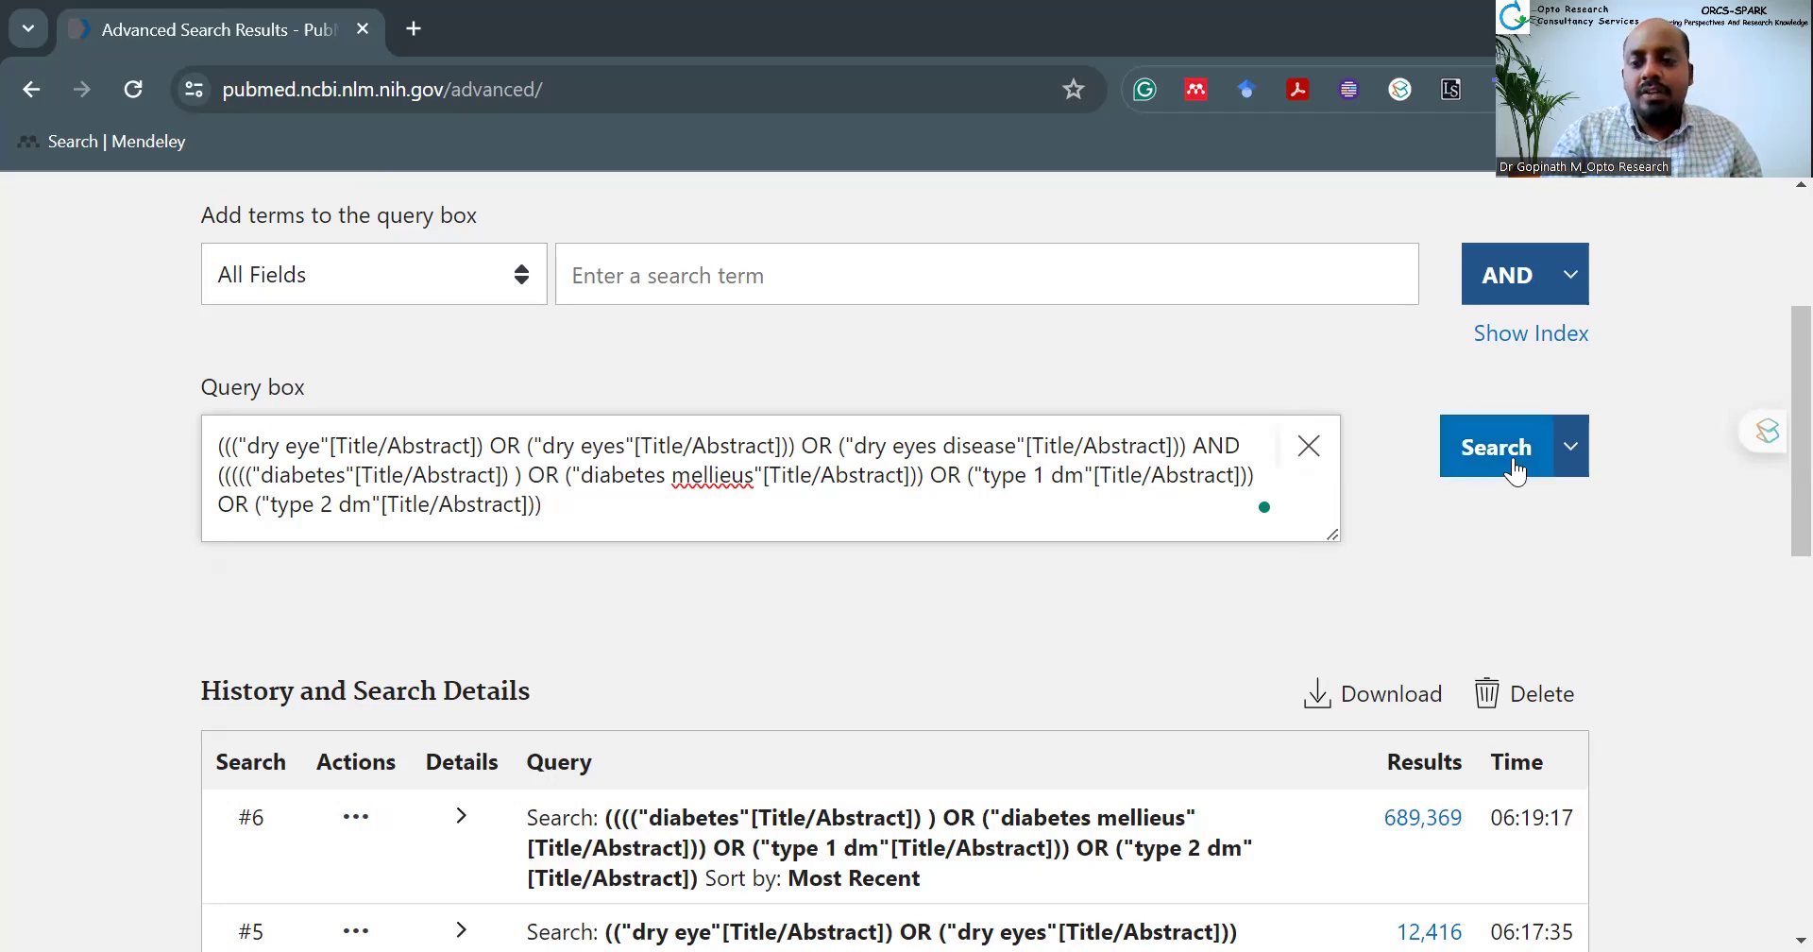
Step: Check the combined All Fields search in the history for comparison and run the combined Title/Abstract query
{"action": "scroll", "coordinate": [1254, 653], "scroll_direction": "down", "scroll_amount": 3}
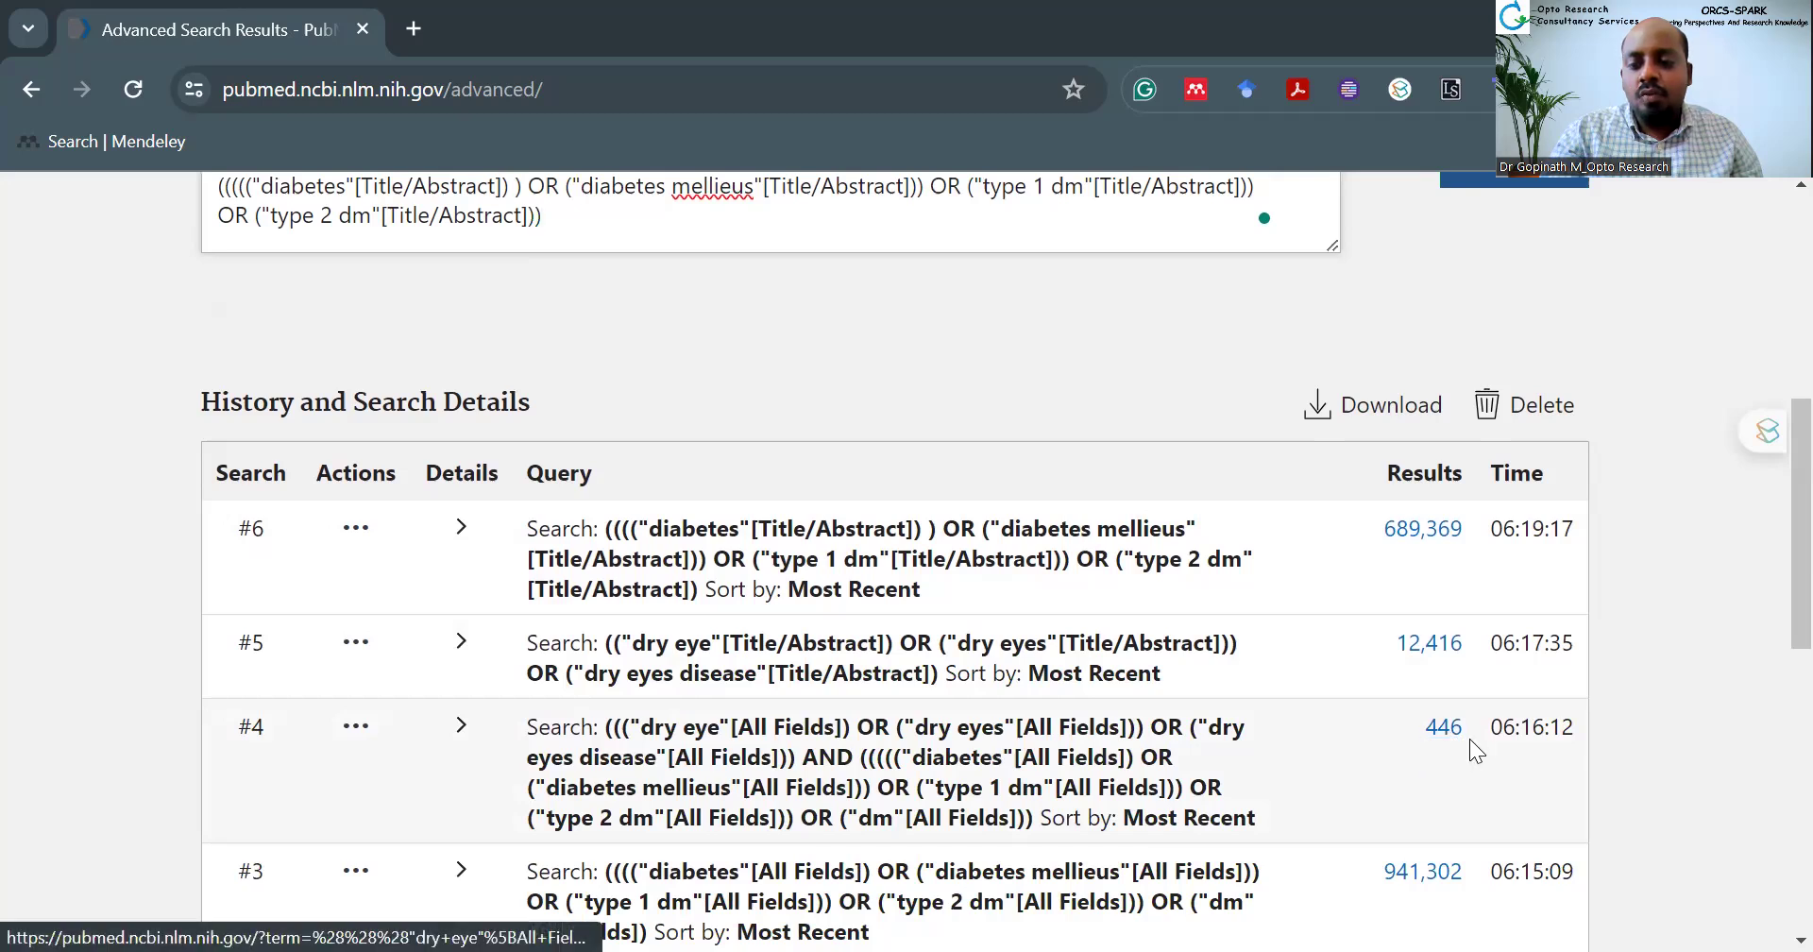
{"action": "scroll", "coordinate": [1411, 755], "scroll_direction": "up", "scroll_amount": 4}
{"action": "left_click", "coordinate": [1464, 593]}
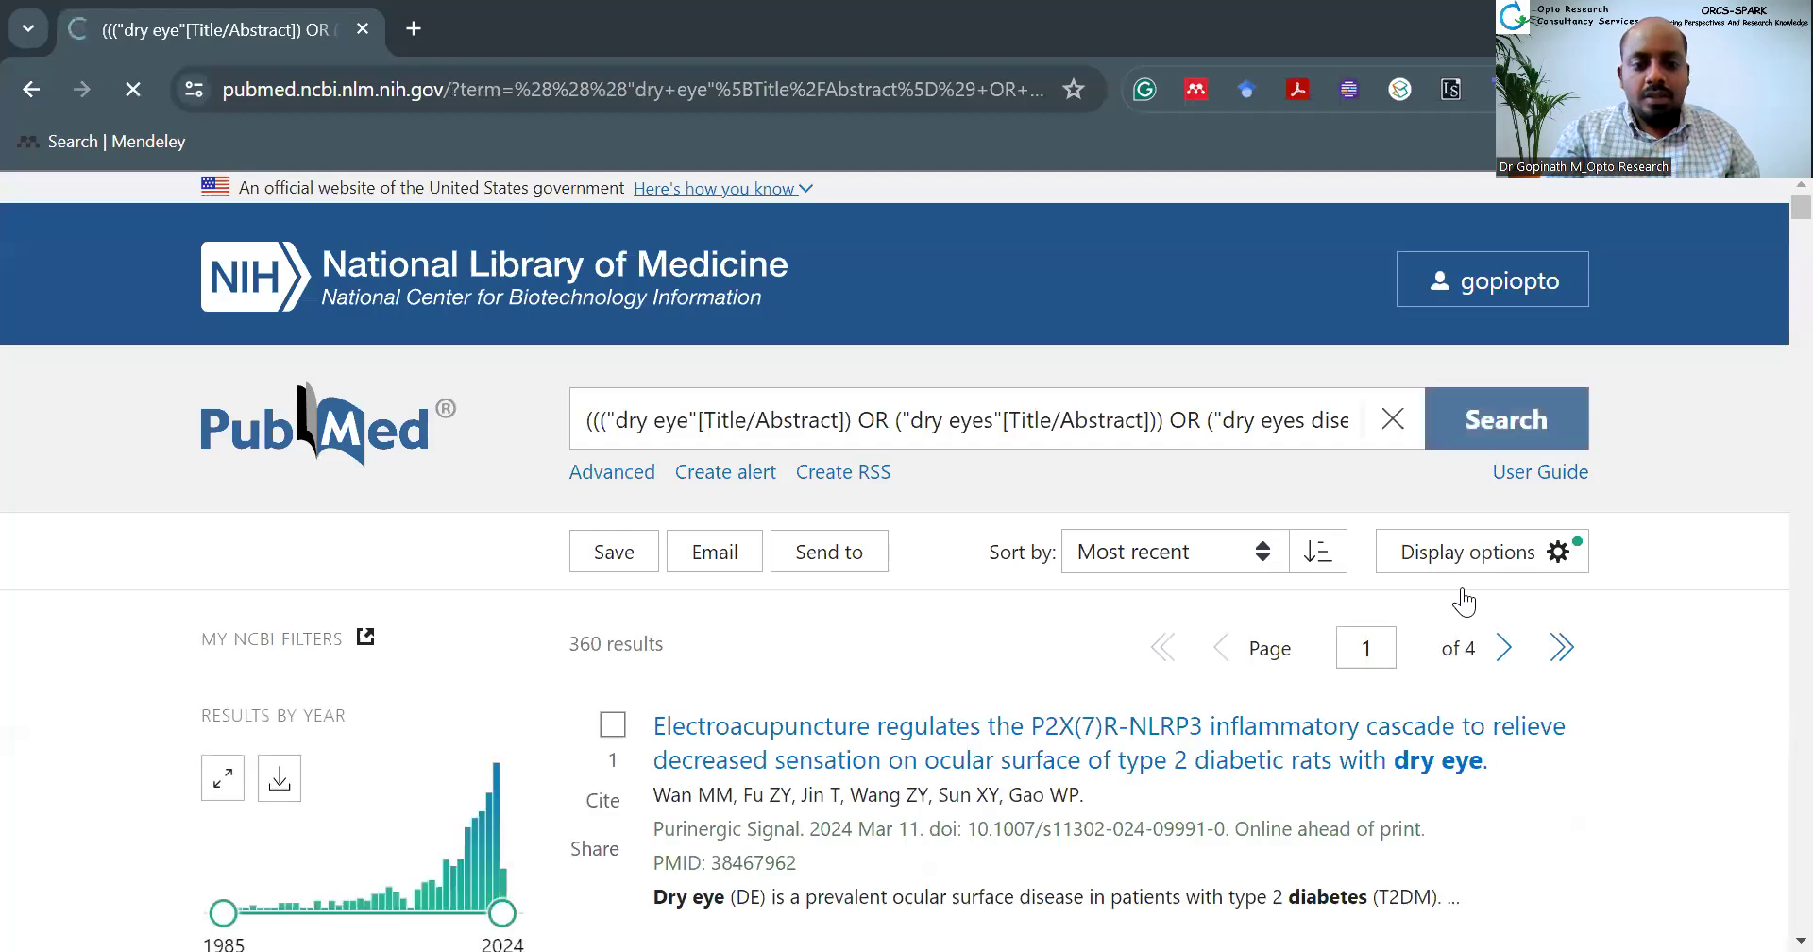
Step: Review the result count of the combined Title/Abstract search and return to the Advanced Search Builder
{"action": "scroll", "coordinate": [826, 661], "scroll_direction": "down", "scroll_amount": 1}
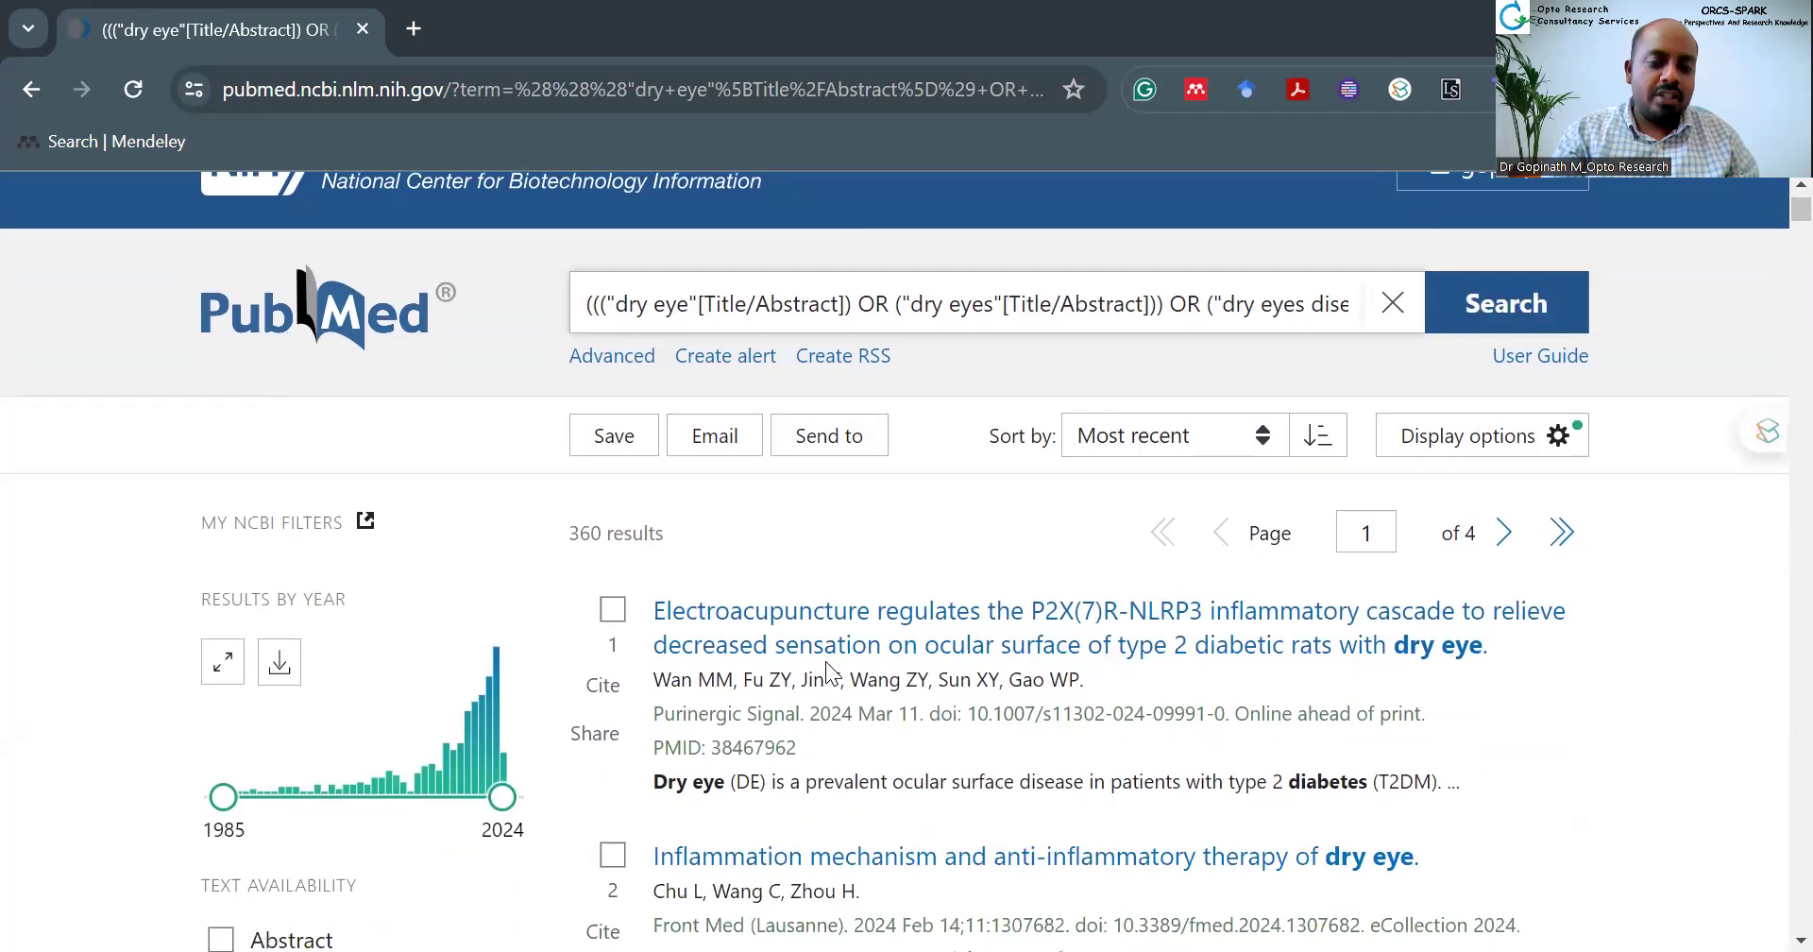
{"action": "scroll", "coordinate": [826, 673], "scroll_direction": "down", "scroll_amount": 2}
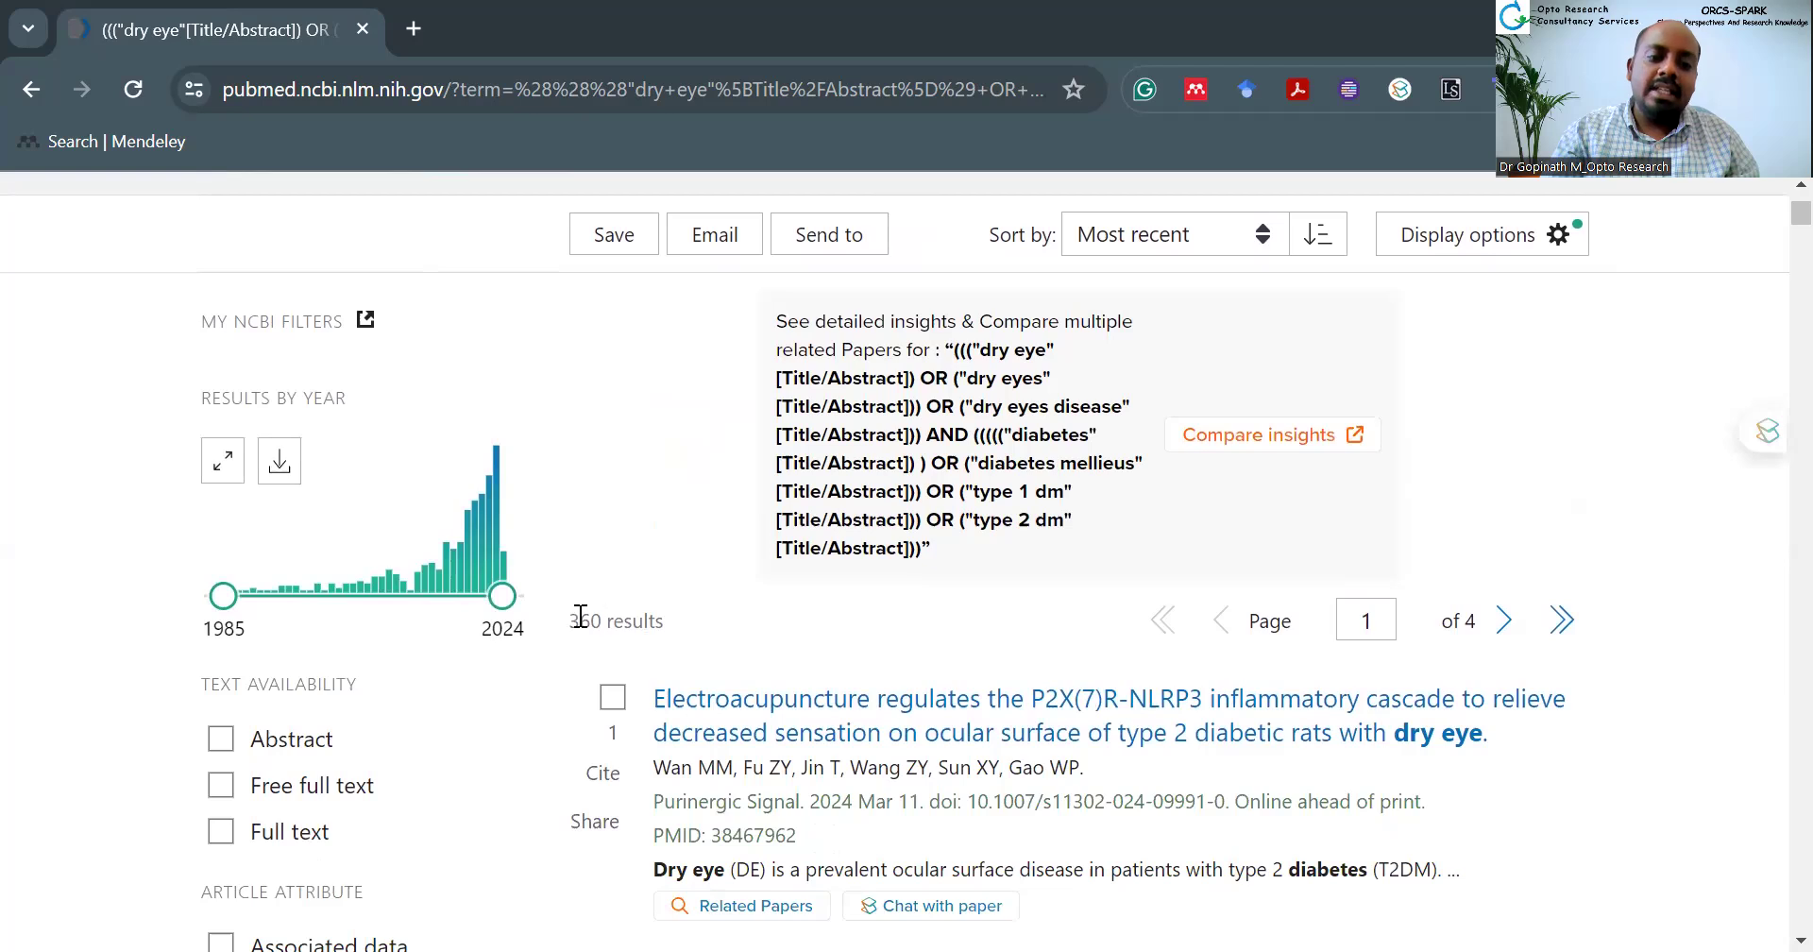
{"action": "left_click_drag", "start_coordinate": [674, 625], "coordinate": [694, 625]}
{"action": "left_click", "coordinate": [712, 634]}
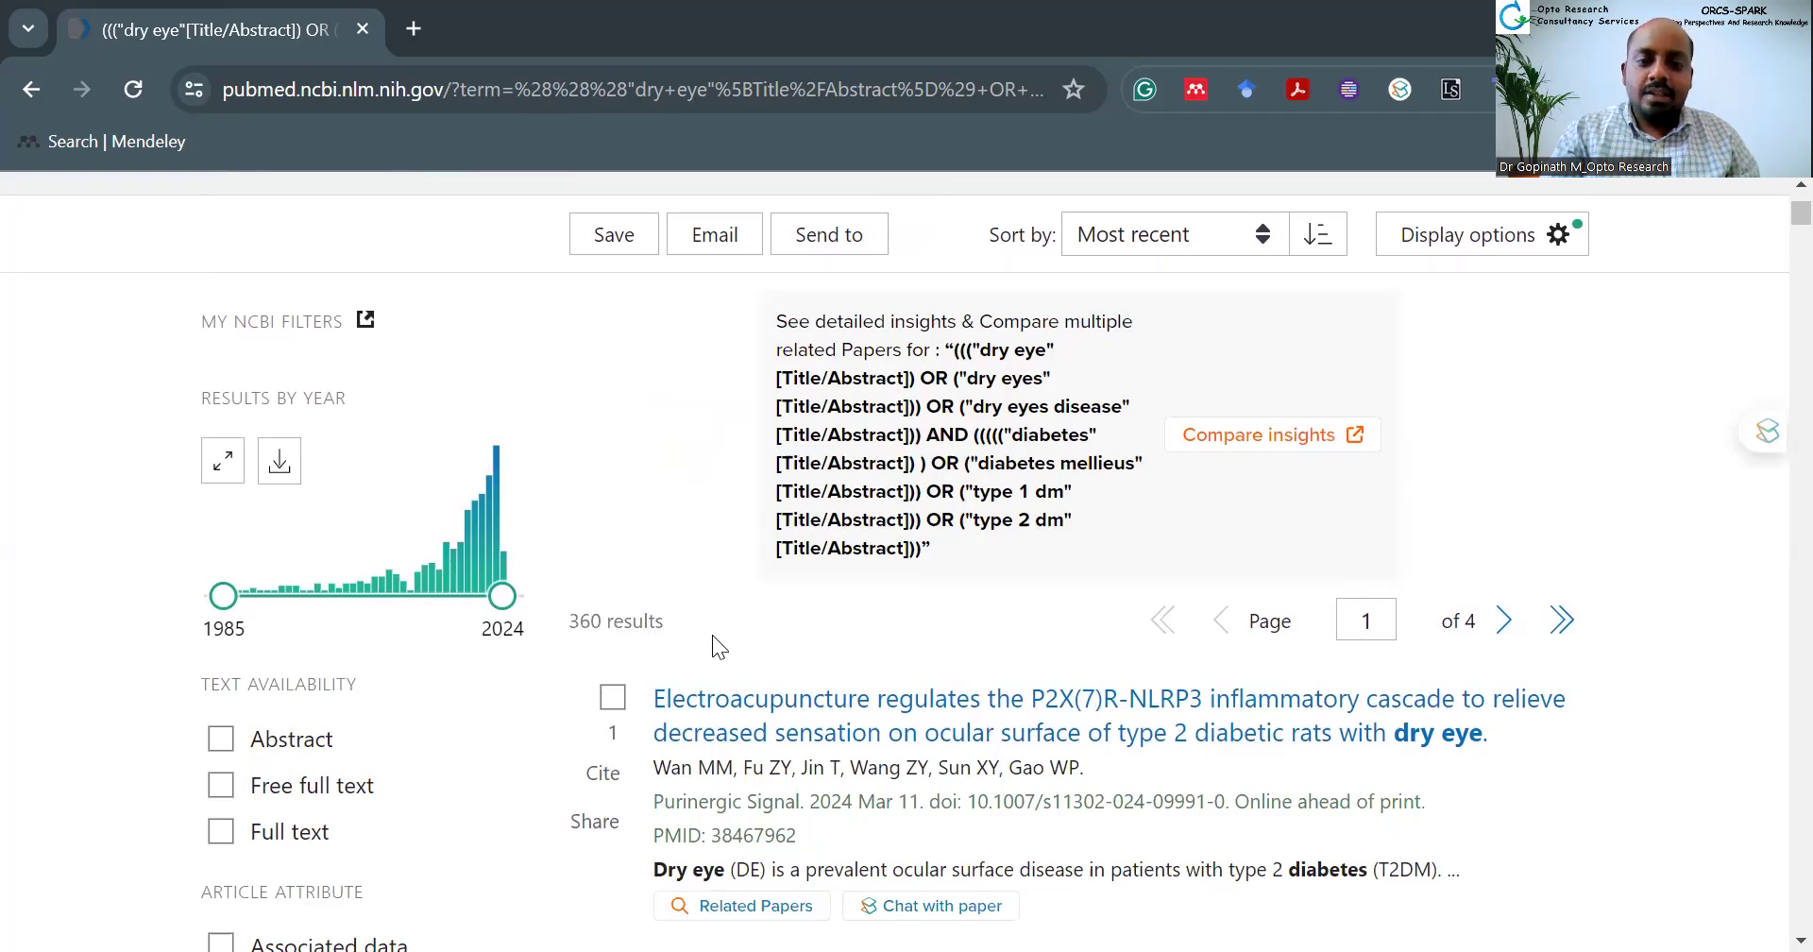
{"action": "scroll", "coordinate": [712, 634], "scroll_direction": "up", "scroll_amount": 1}
{"action": "scroll", "coordinate": [712, 634], "scroll_direction": "up", "scroll_amount": 2}
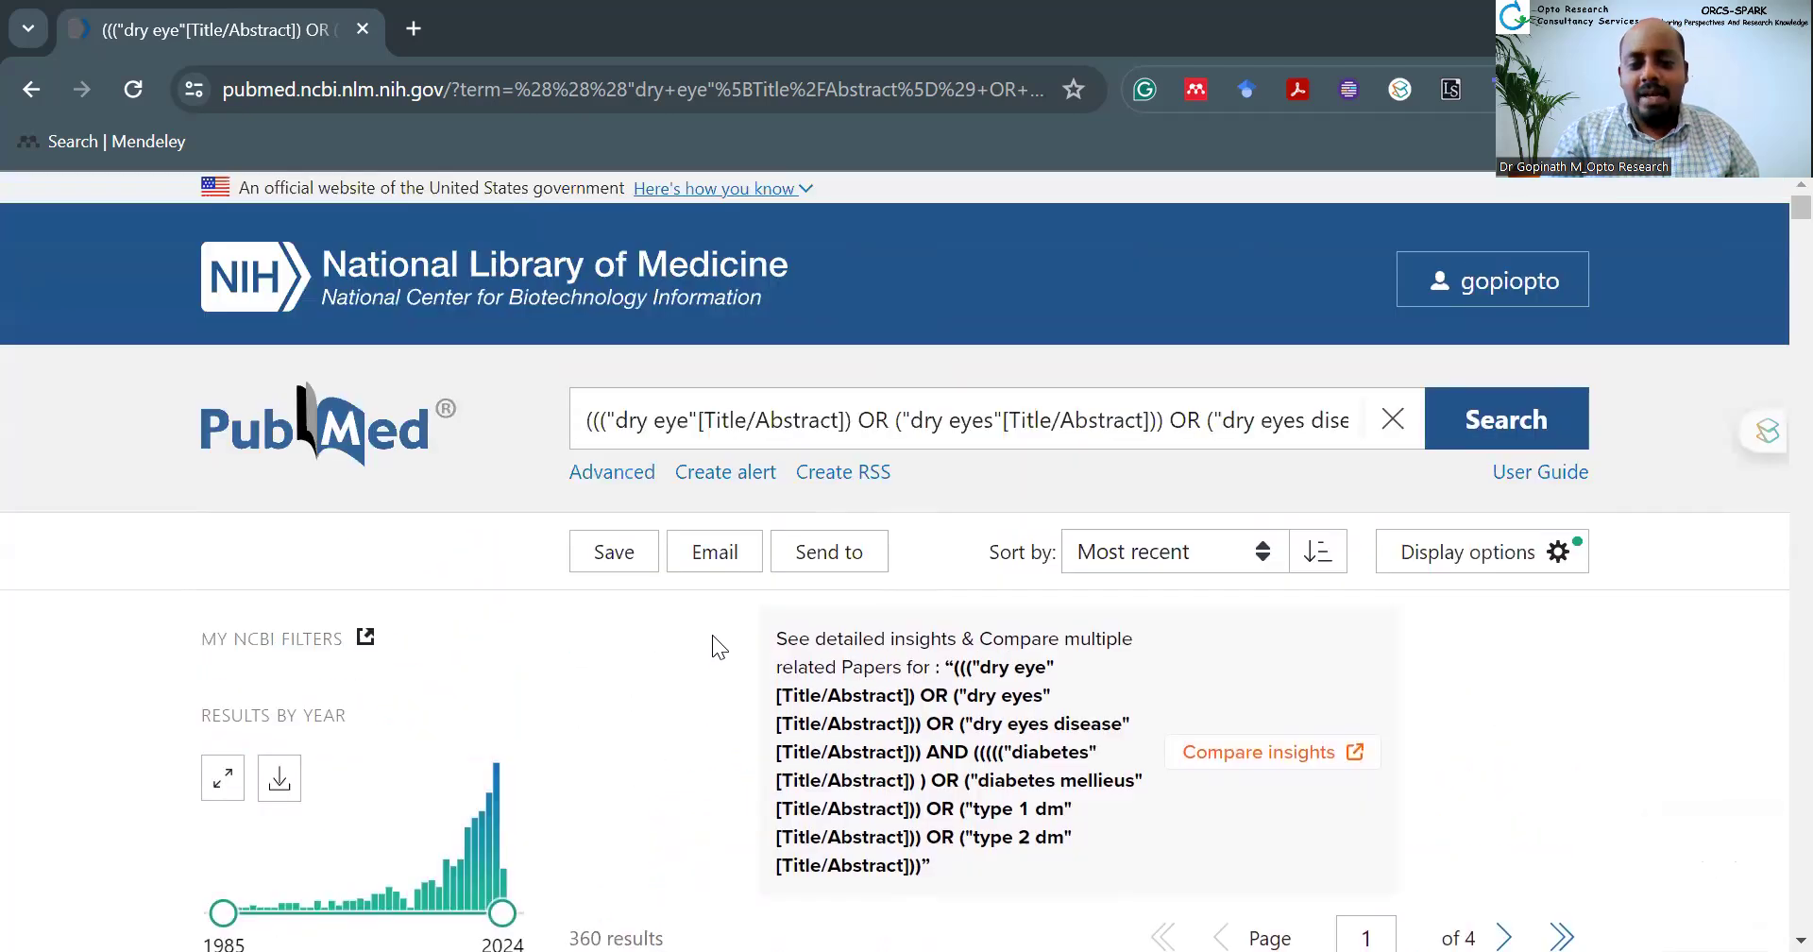
{"action": "left_click", "coordinate": [620, 474]}
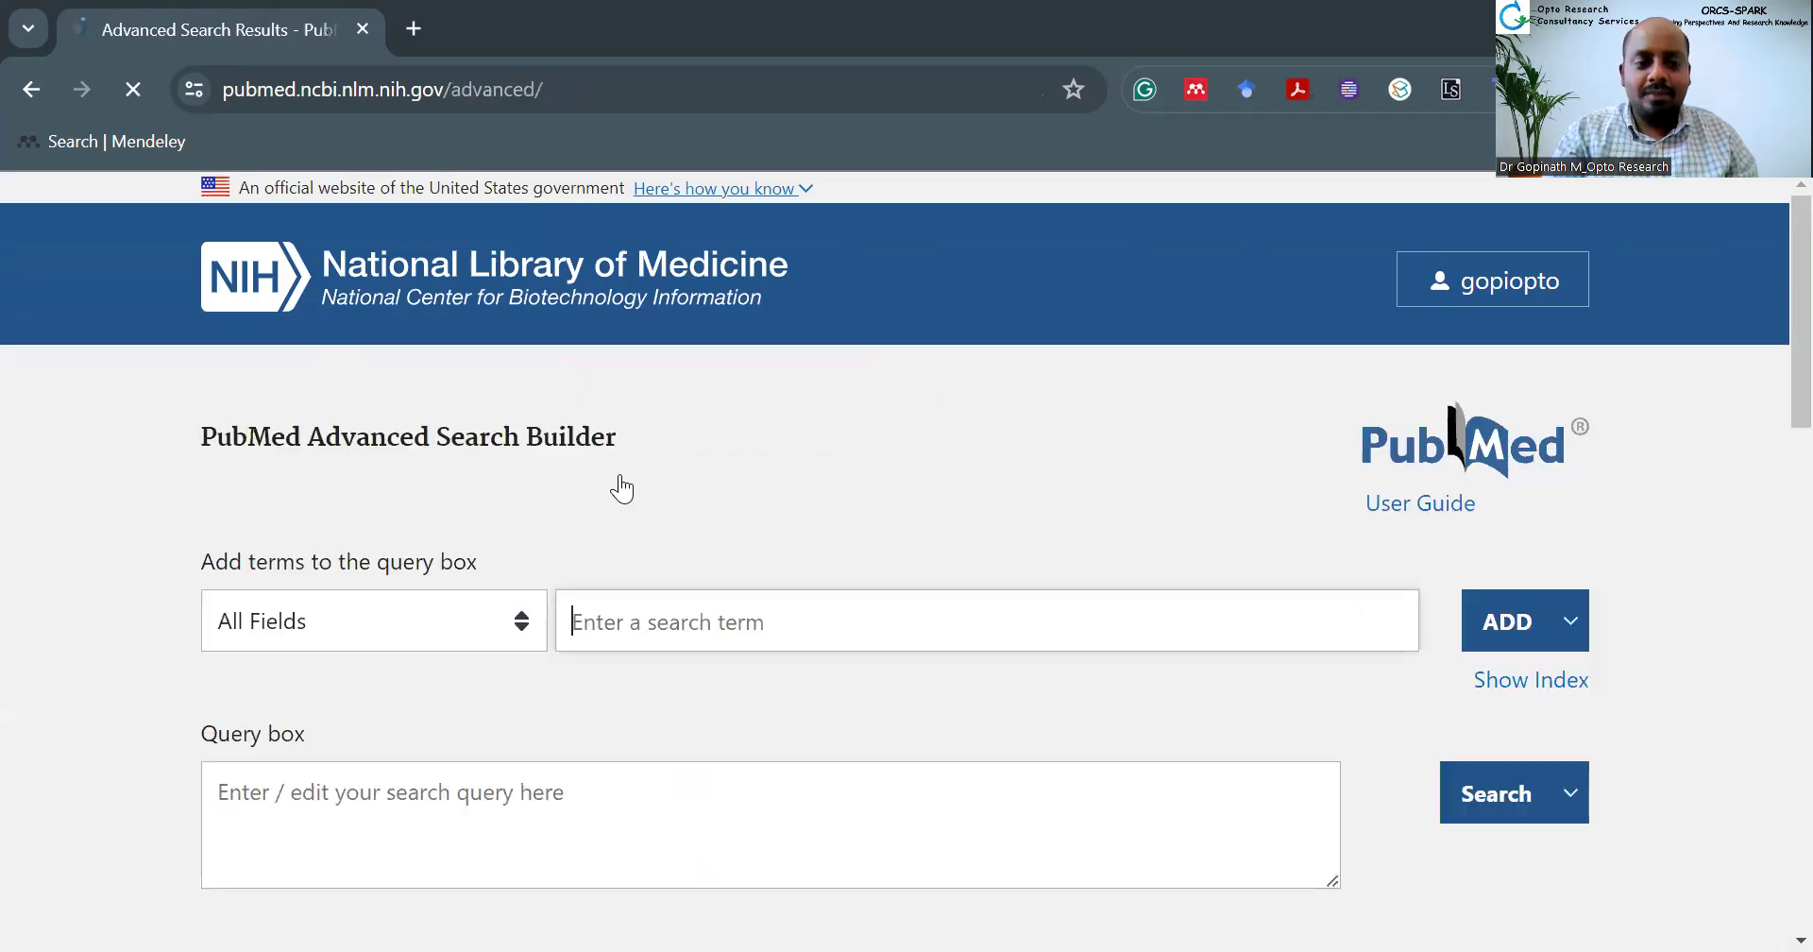
Step: Change the search field of the query builder from All Fields to Title
{"action": "scroll", "coordinate": [620, 488], "scroll_direction": "down", "scroll_amount": 1}
{"action": "scroll", "coordinate": [621, 488], "scroll_direction": "down", "scroll_amount": 3}
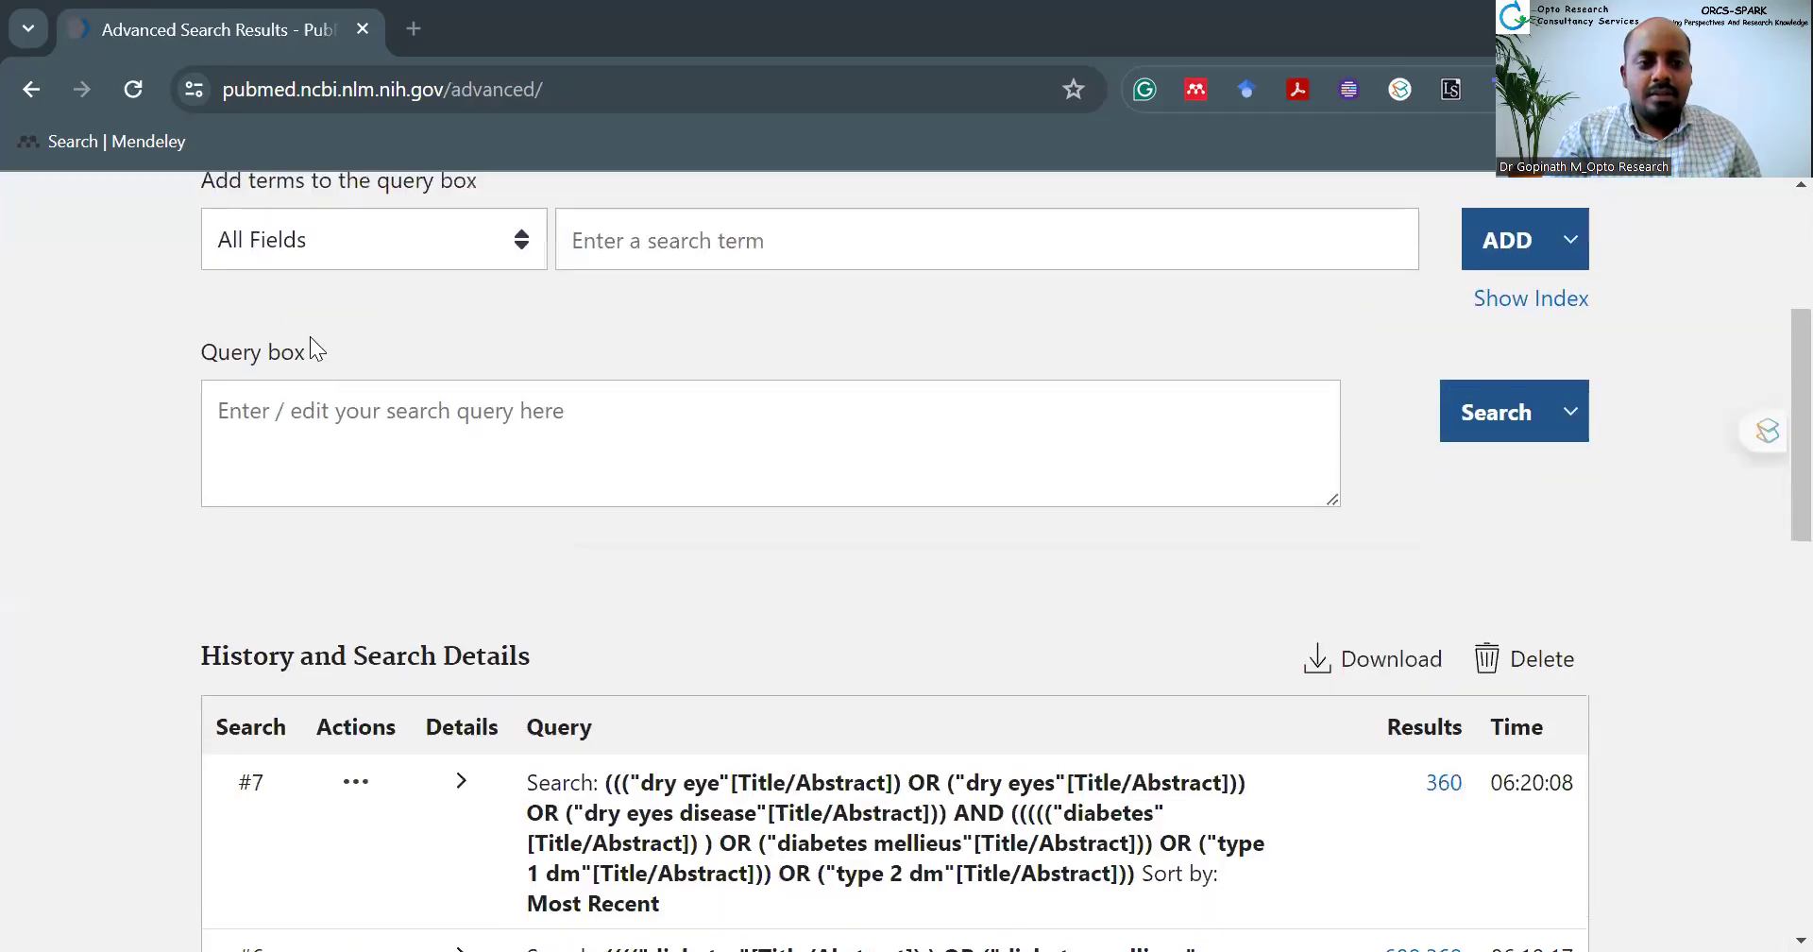
{"action": "scroll", "coordinate": [312, 350], "scroll_direction": "up", "scroll_amount": 1}
{"action": "left_click", "coordinate": [312, 350]}
{"action": "scroll", "coordinate": [329, 755], "scroll_direction": "down", "scroll_amount": 3}
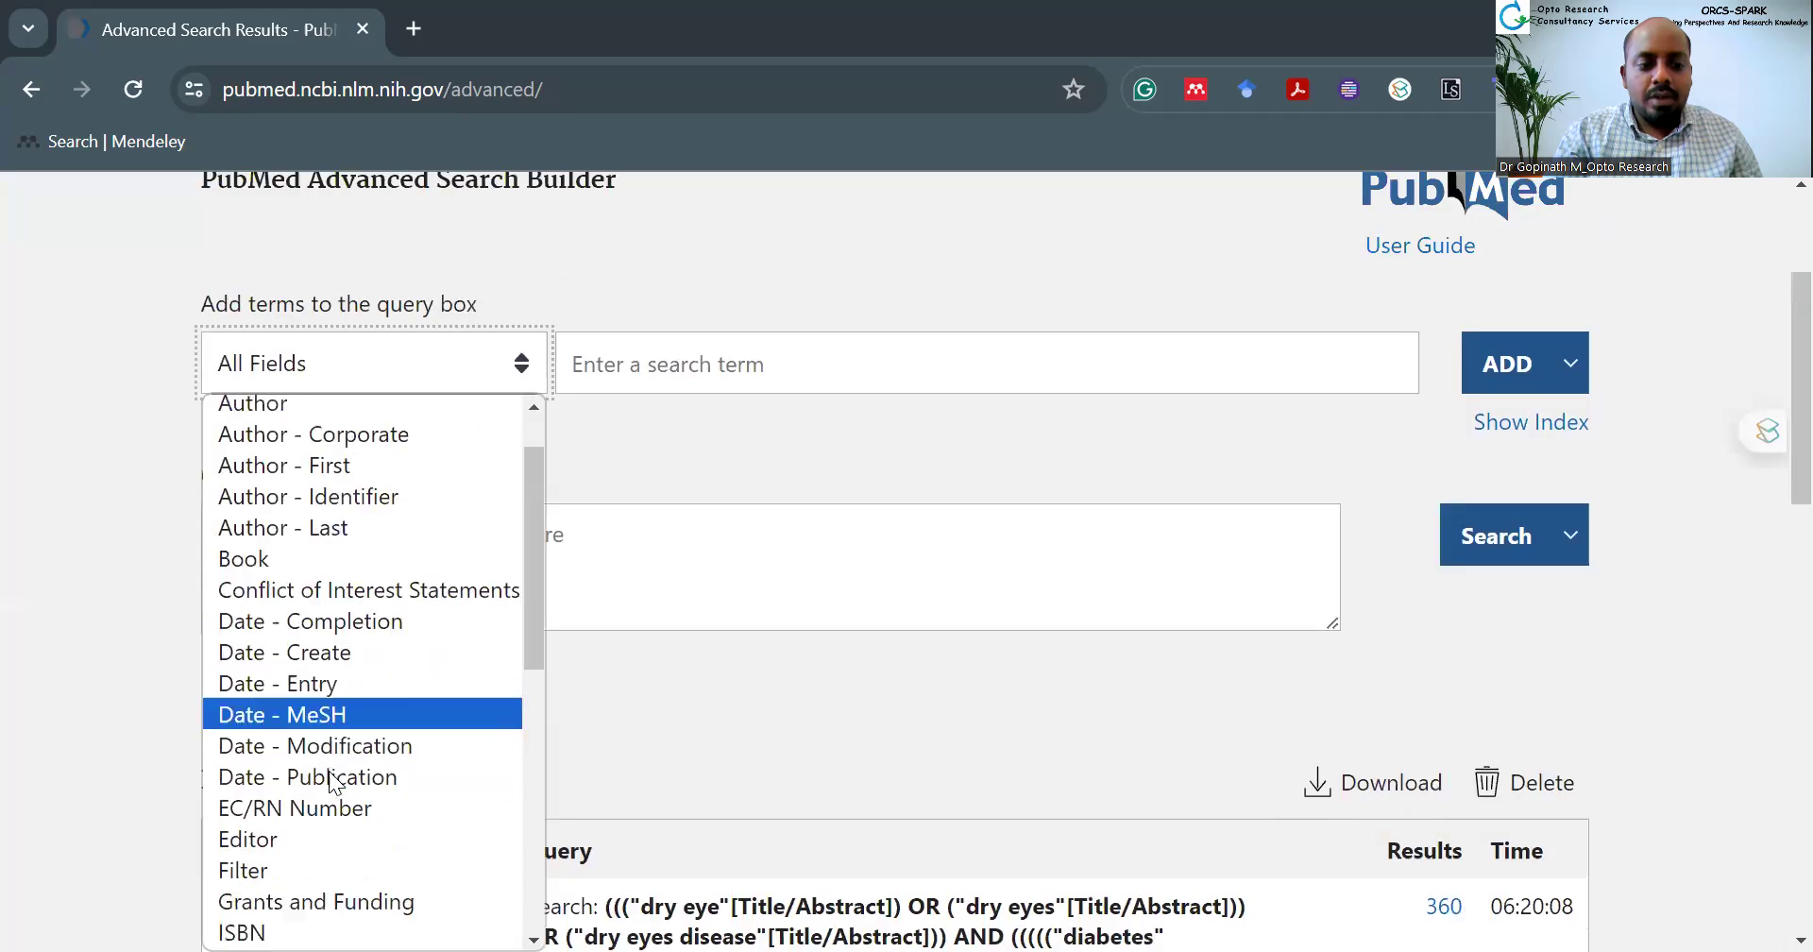
{"action": "scroll", "coordinate": [333, 825], "scroll_direction": "down", "scroll_amount": 5}
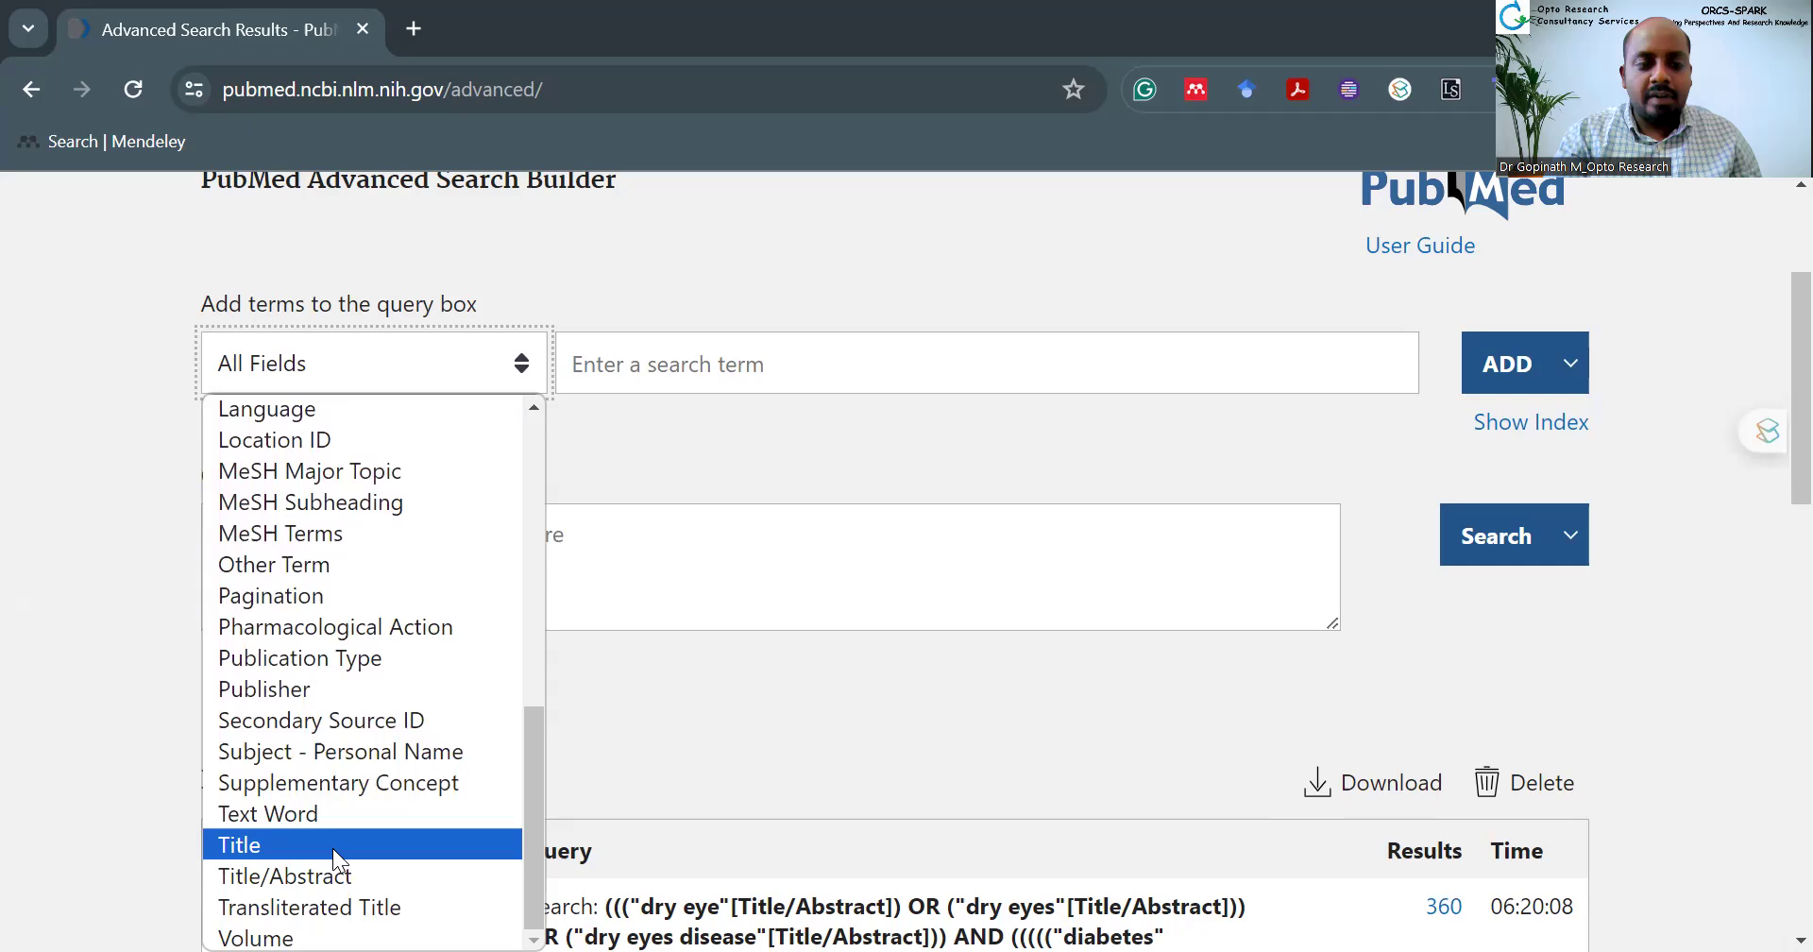
{"action": "left_click", "coordinate": [332, 846]}
Step: Add the term "dry eye" to the empty query box as a Title search
{"action": "scroll", "coordinate": [629, 550], "scroll_direction": "up", "scroll_amount": 1}
{"action": "left_click", "coordinate": [676, 501]}
{"action": "type", "text": "d"}
{"action": "key", "text": "BackSpace"}
{"action": "type", "text": "dry e"}
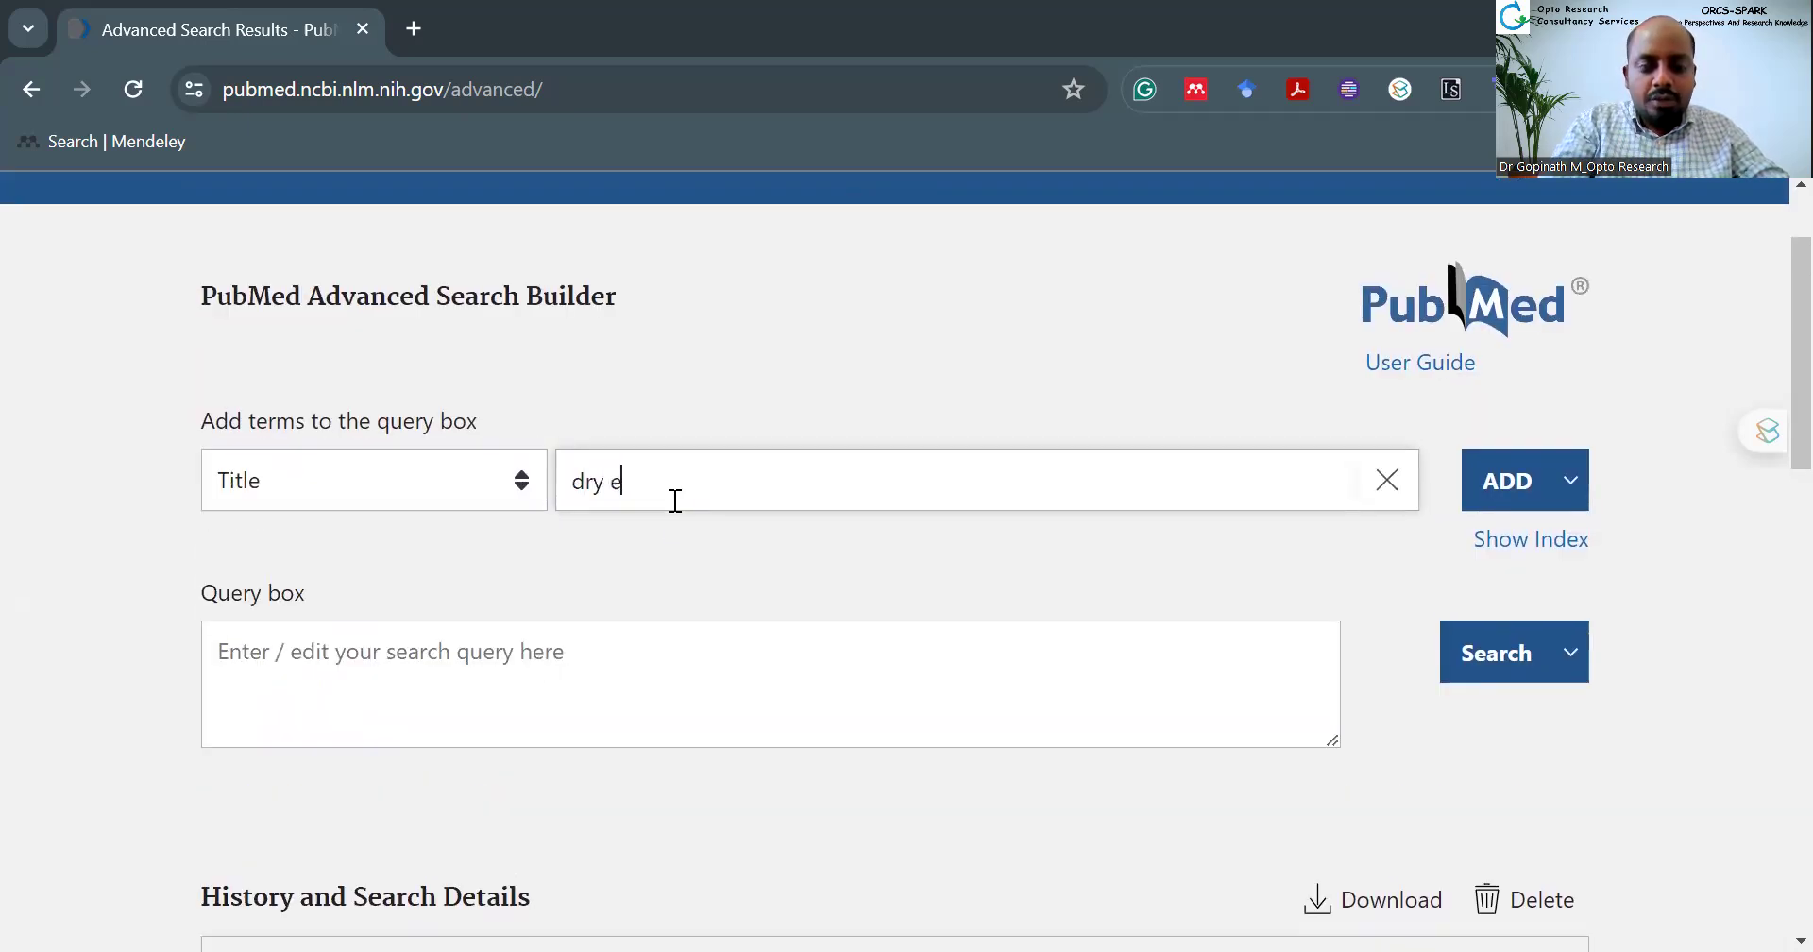
{"action": "left_click", "coordinate": [1516, 550]}
{"action": "left_click", "coordinate": [776, 551]}
{"action": "left_click", "coordinate": [1522, 477]}
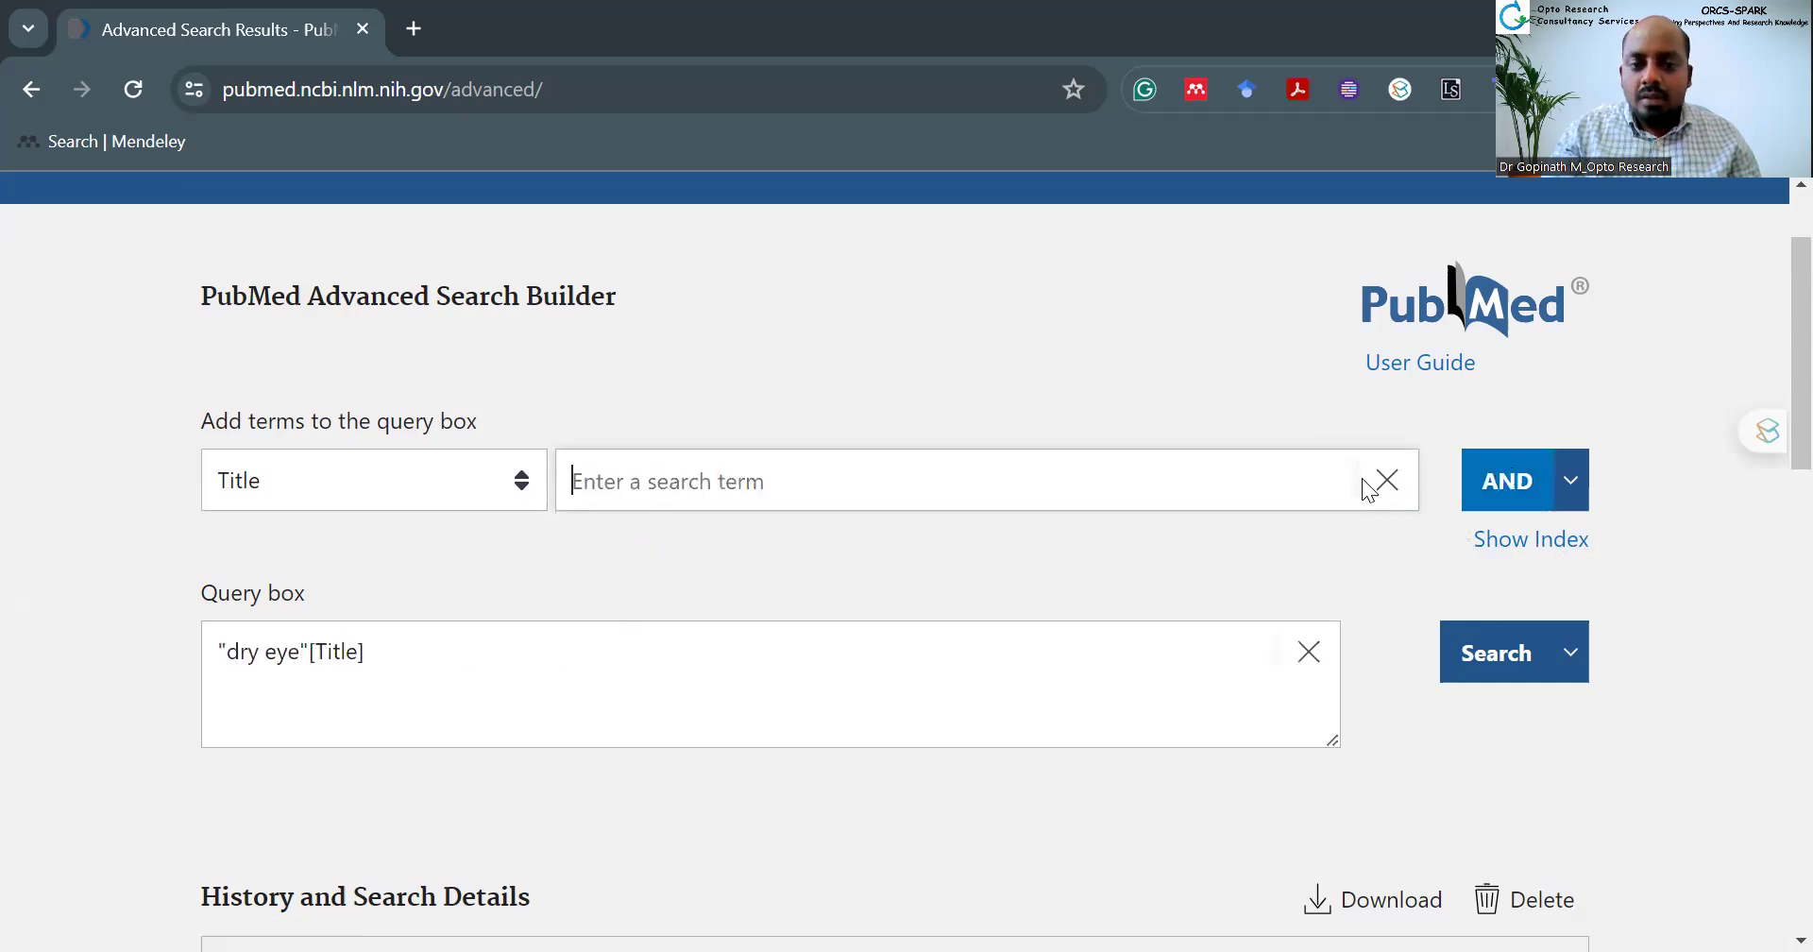
Step: Add the Title term "dry eyes" to the query with OR
{"action": "left_click", "coordinate": [1233, 479]}
{"action": "type", "text": "dy"}
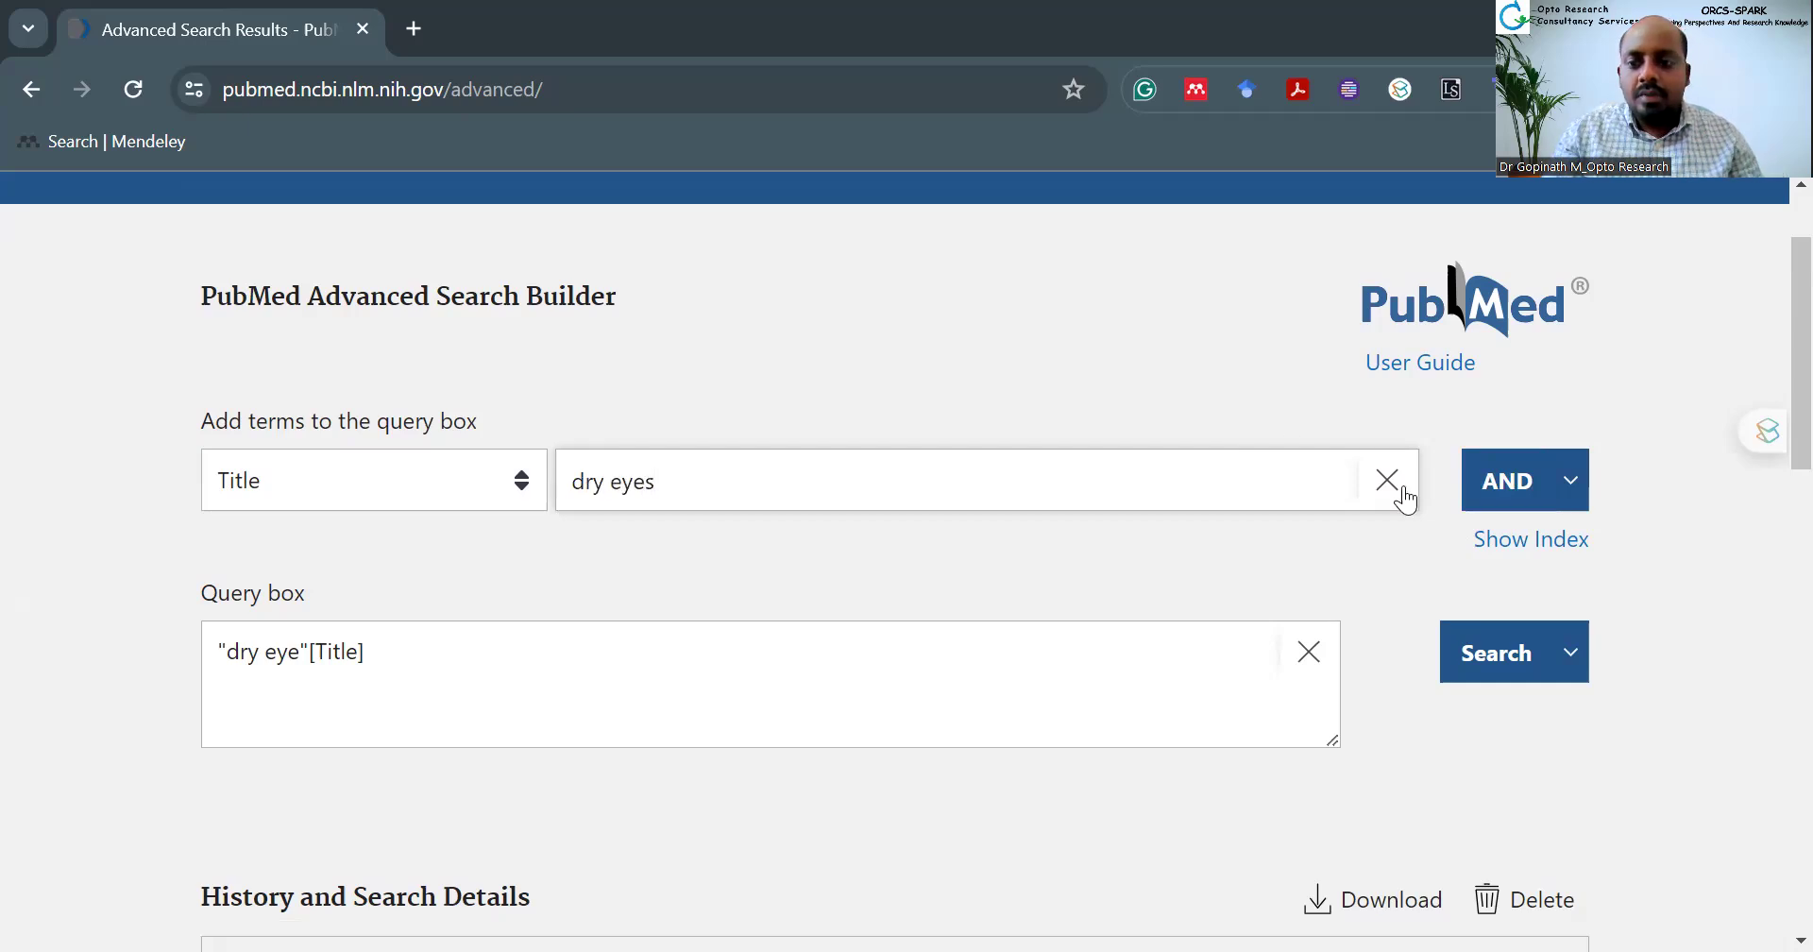
{"action": "left_click", "coordinate": [1516, 550]}
{"action": "left_click", "coordinate": [801, 538]}
{"action": "left_click", "coordinate": [1511, 480]}
{"action": "left_click", "coordinate": [1493, 597]}
Step: Add the suggested Title term "dry eyes disease" with OR and run the dry eye query
{"action": "left_click", "coordinate": [1027, 467]}
{"action": "type", "text": "di"}
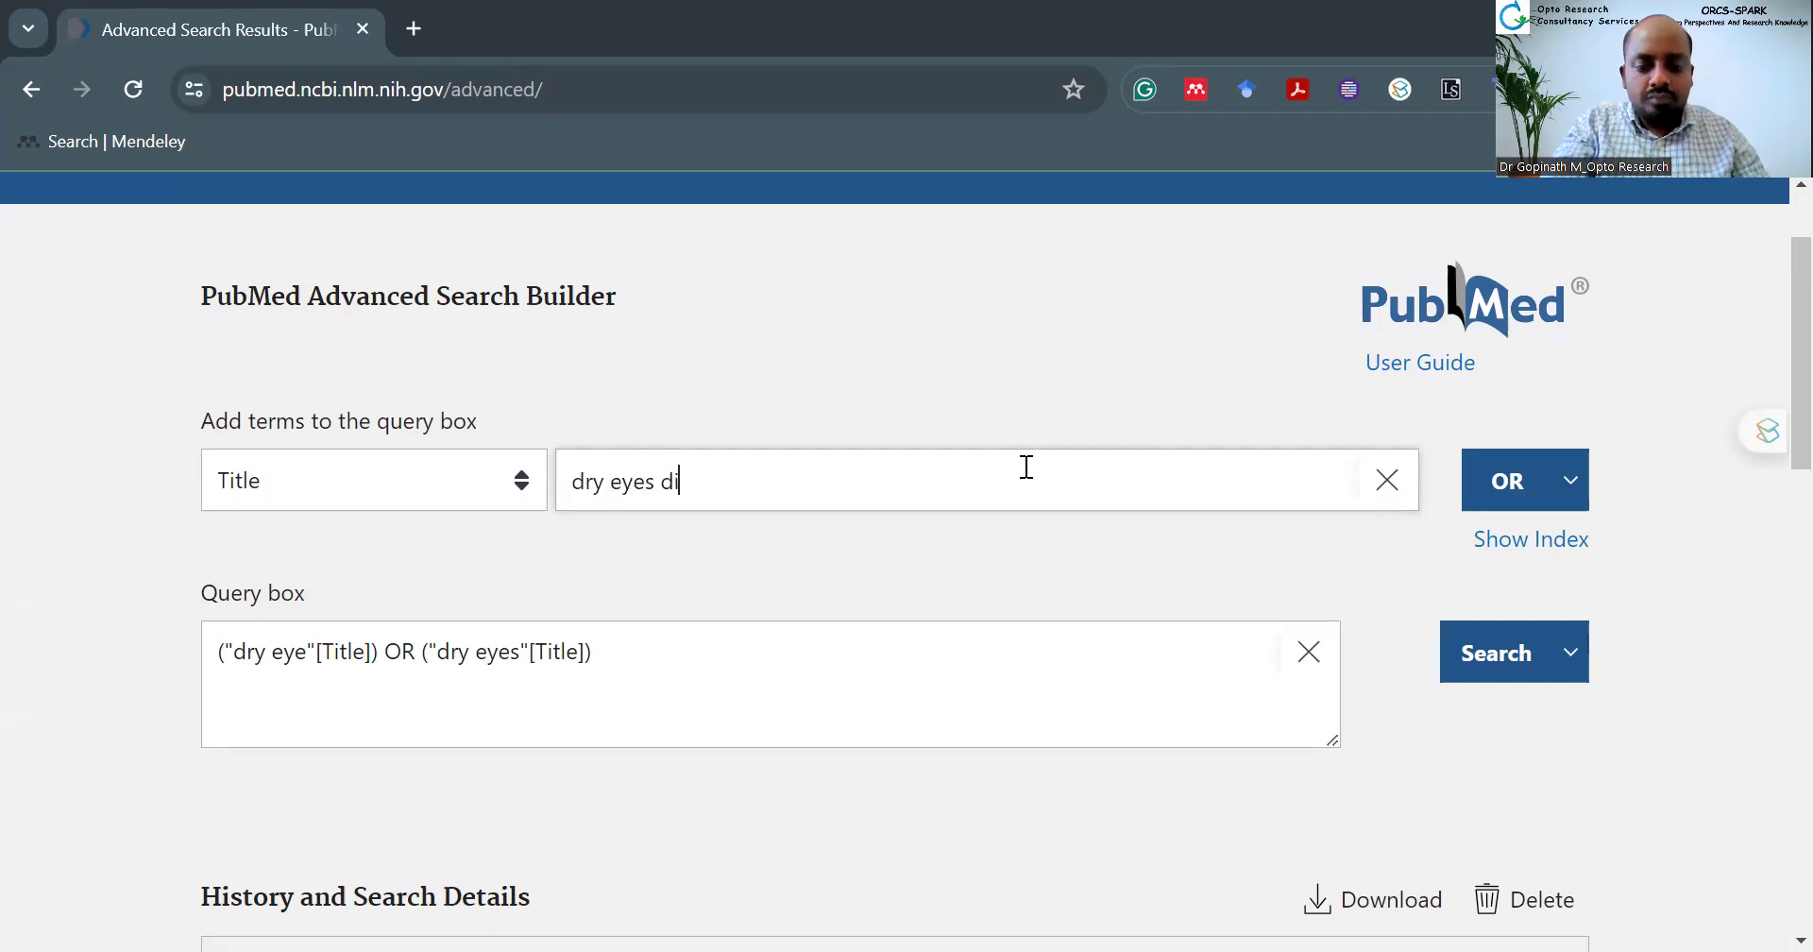
{"action": "left_click", "coordinate": [1581, 542]}
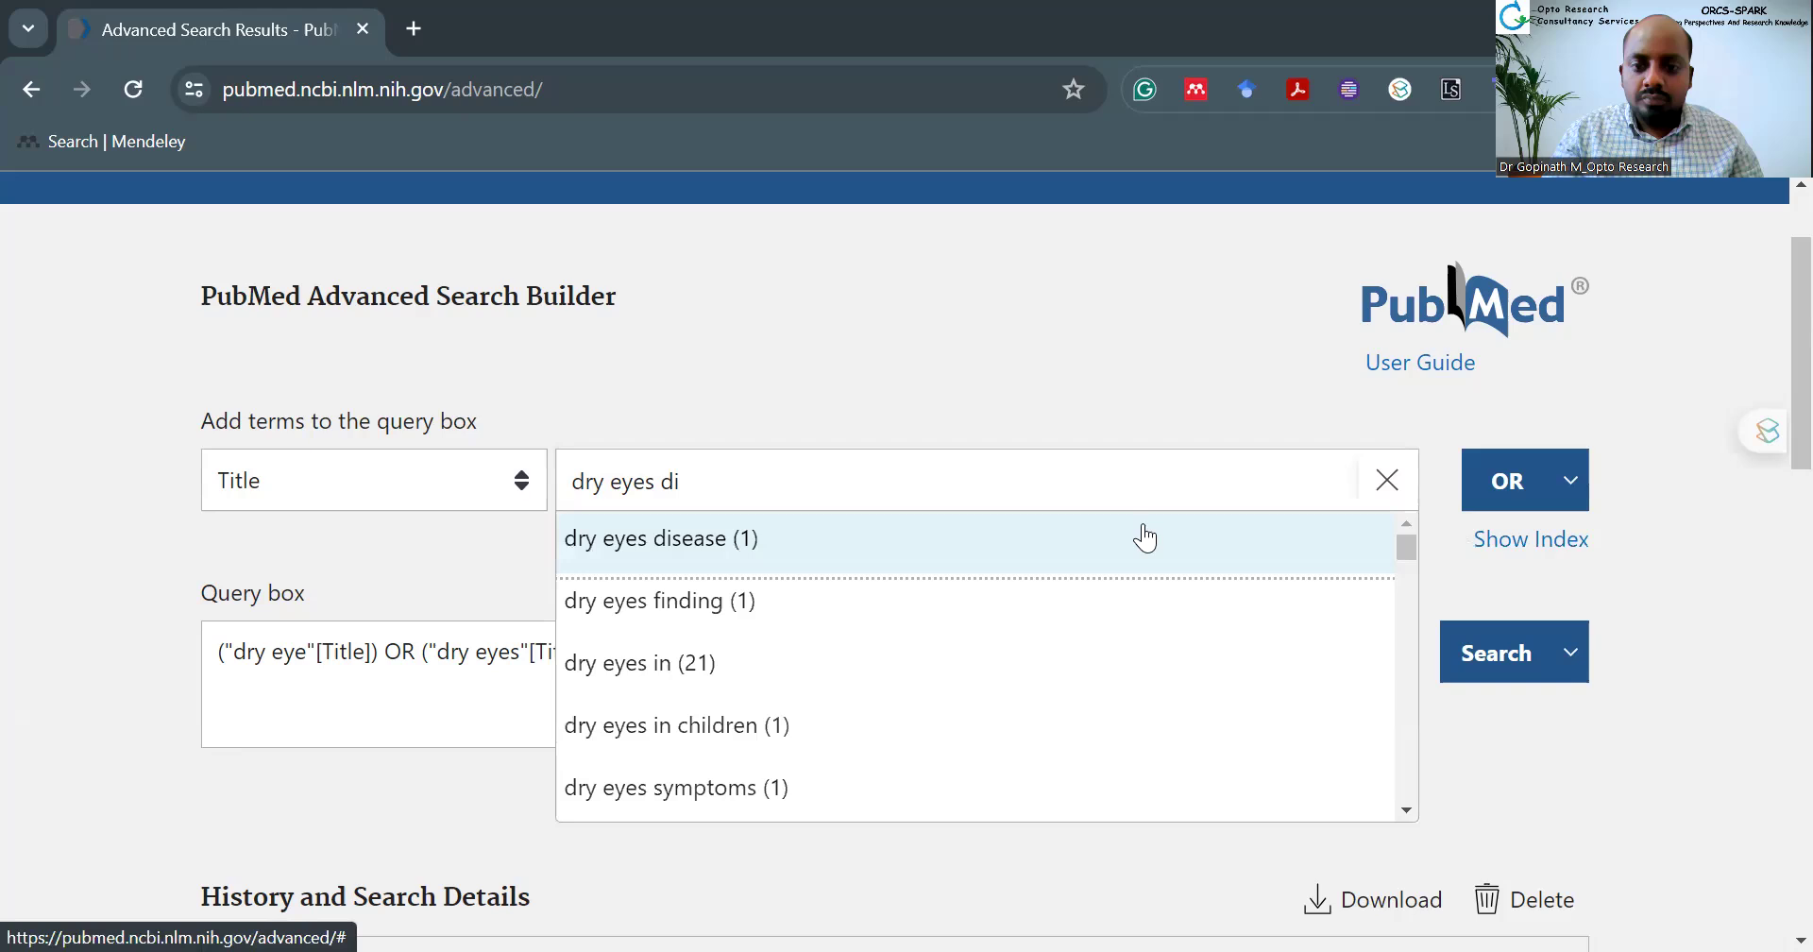
{"action": "left_click", "coordinate": [1121, 538]}
{"action": "left_click", "coordinate": [1514, 469]}
{"action": "left_click", "coordinate": [1496, 651]}
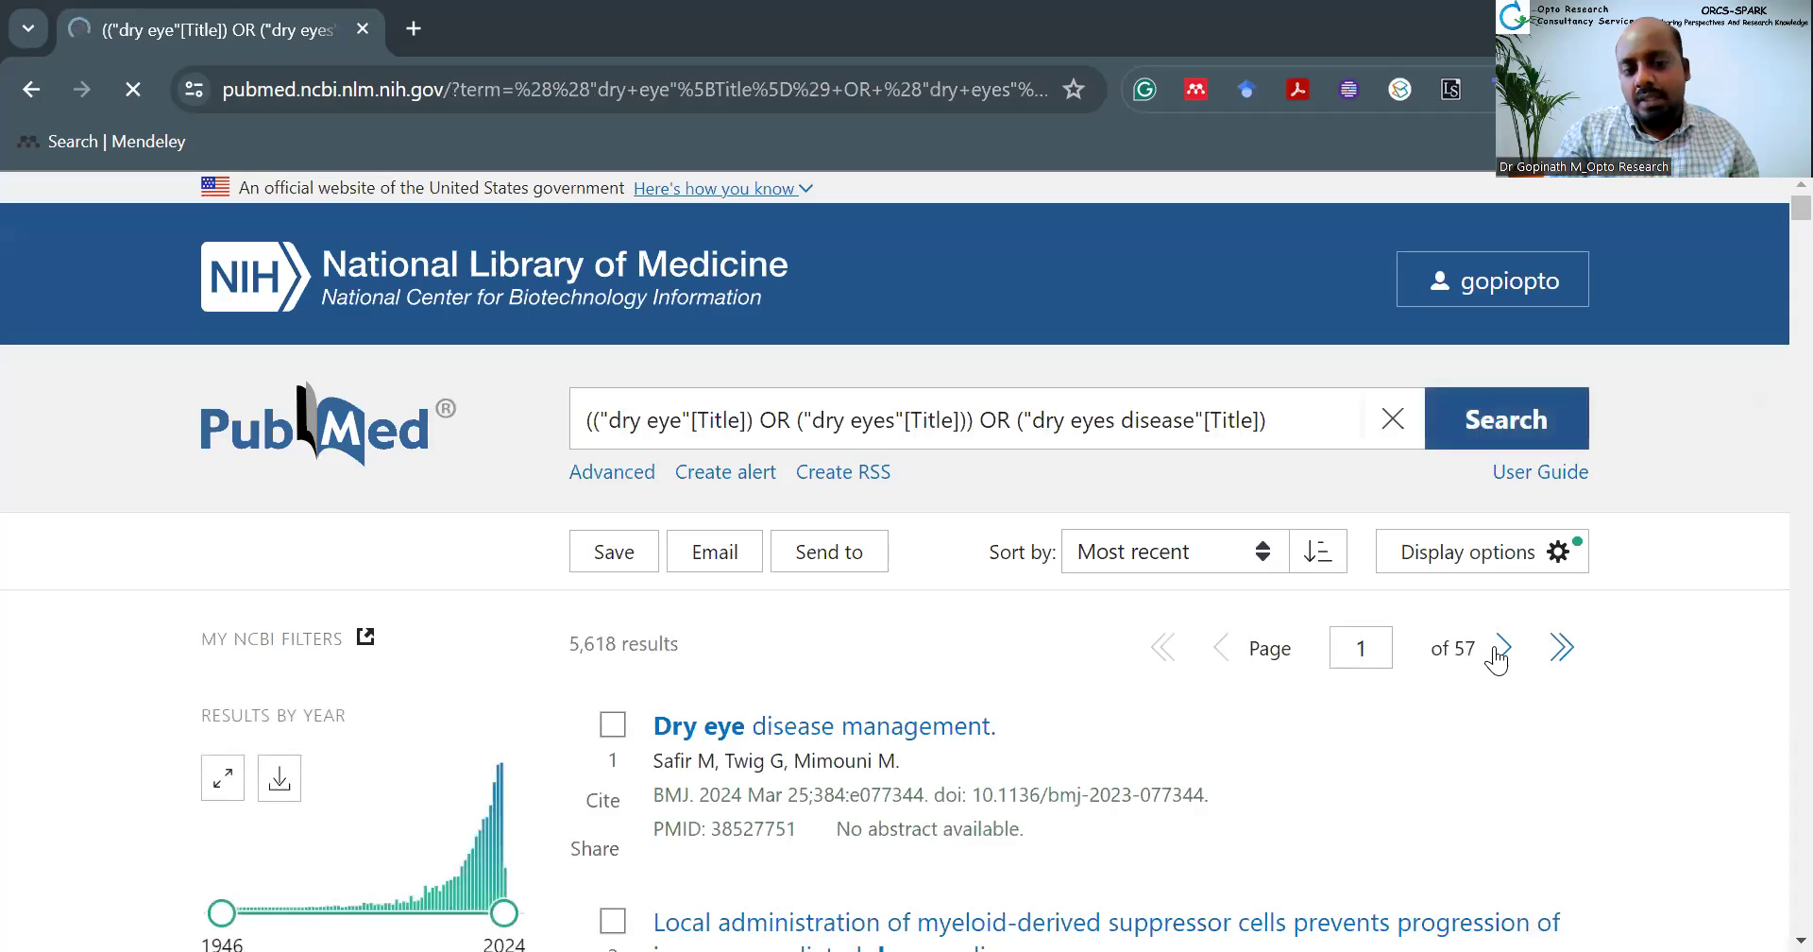
Step: Return to the Advanced Search Builder and start a new query with "diabetes" as a Title term
{"action": "left_click", "coordinate": [652, 477]}
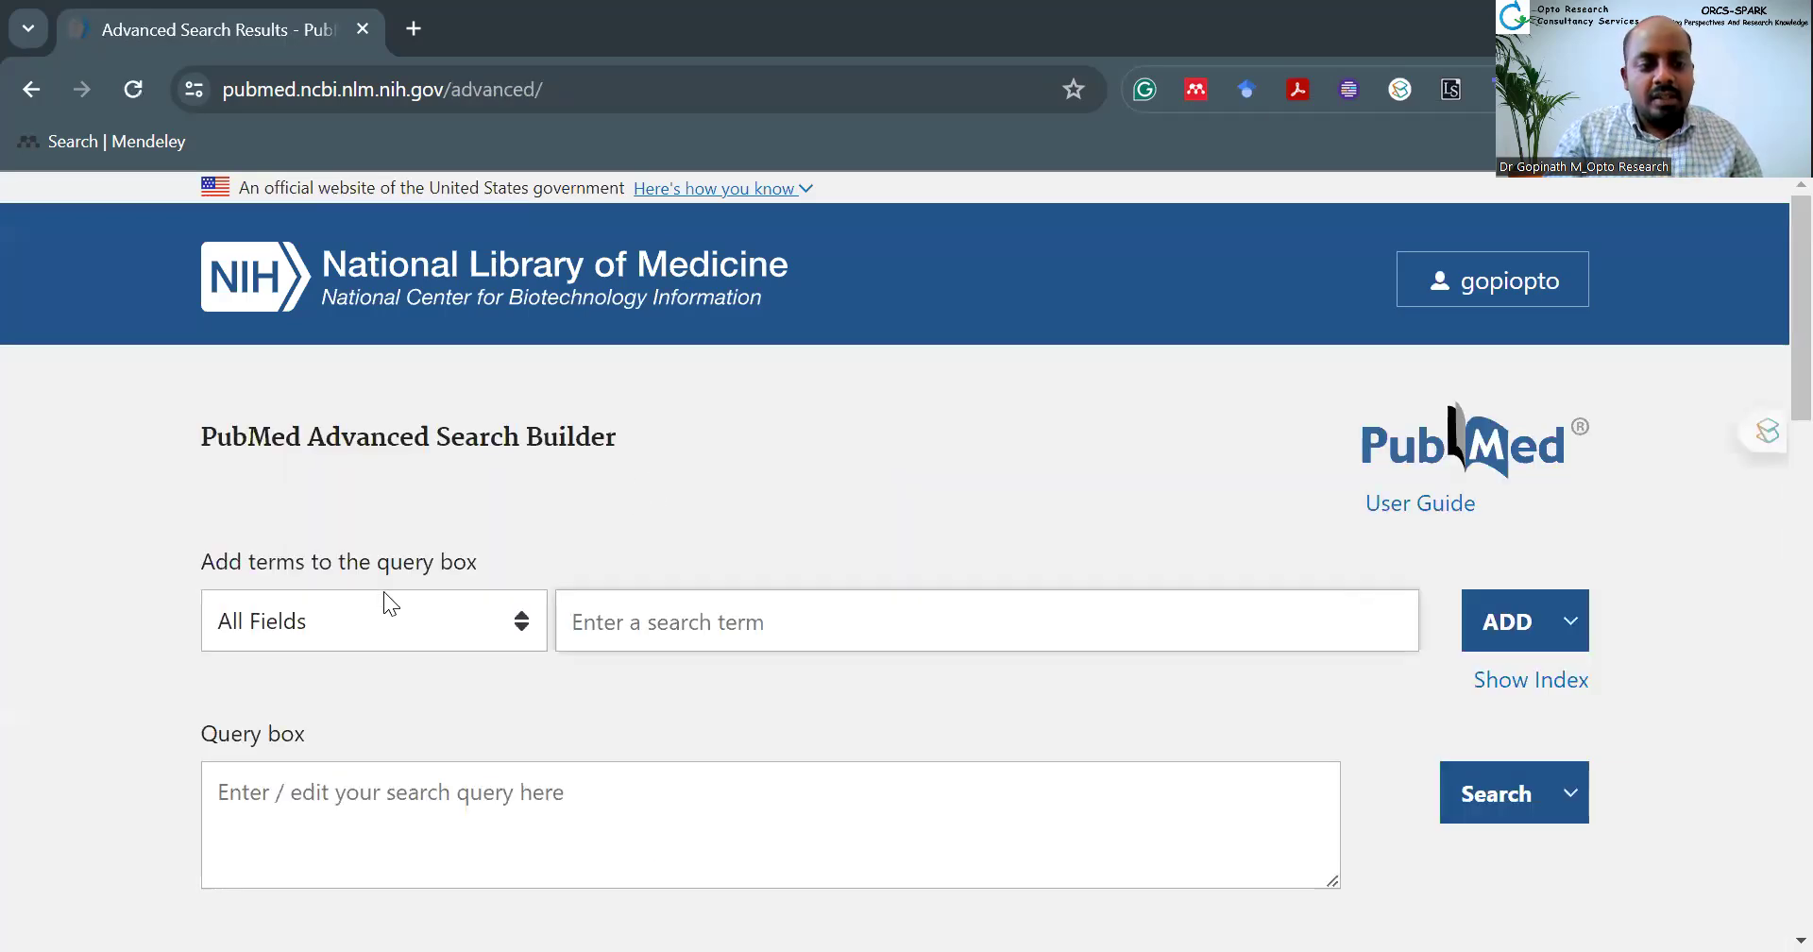
{"action": "scroll", "coordinate": [374, 623], "scroll_direction": "down", "scroll_amount": 4}
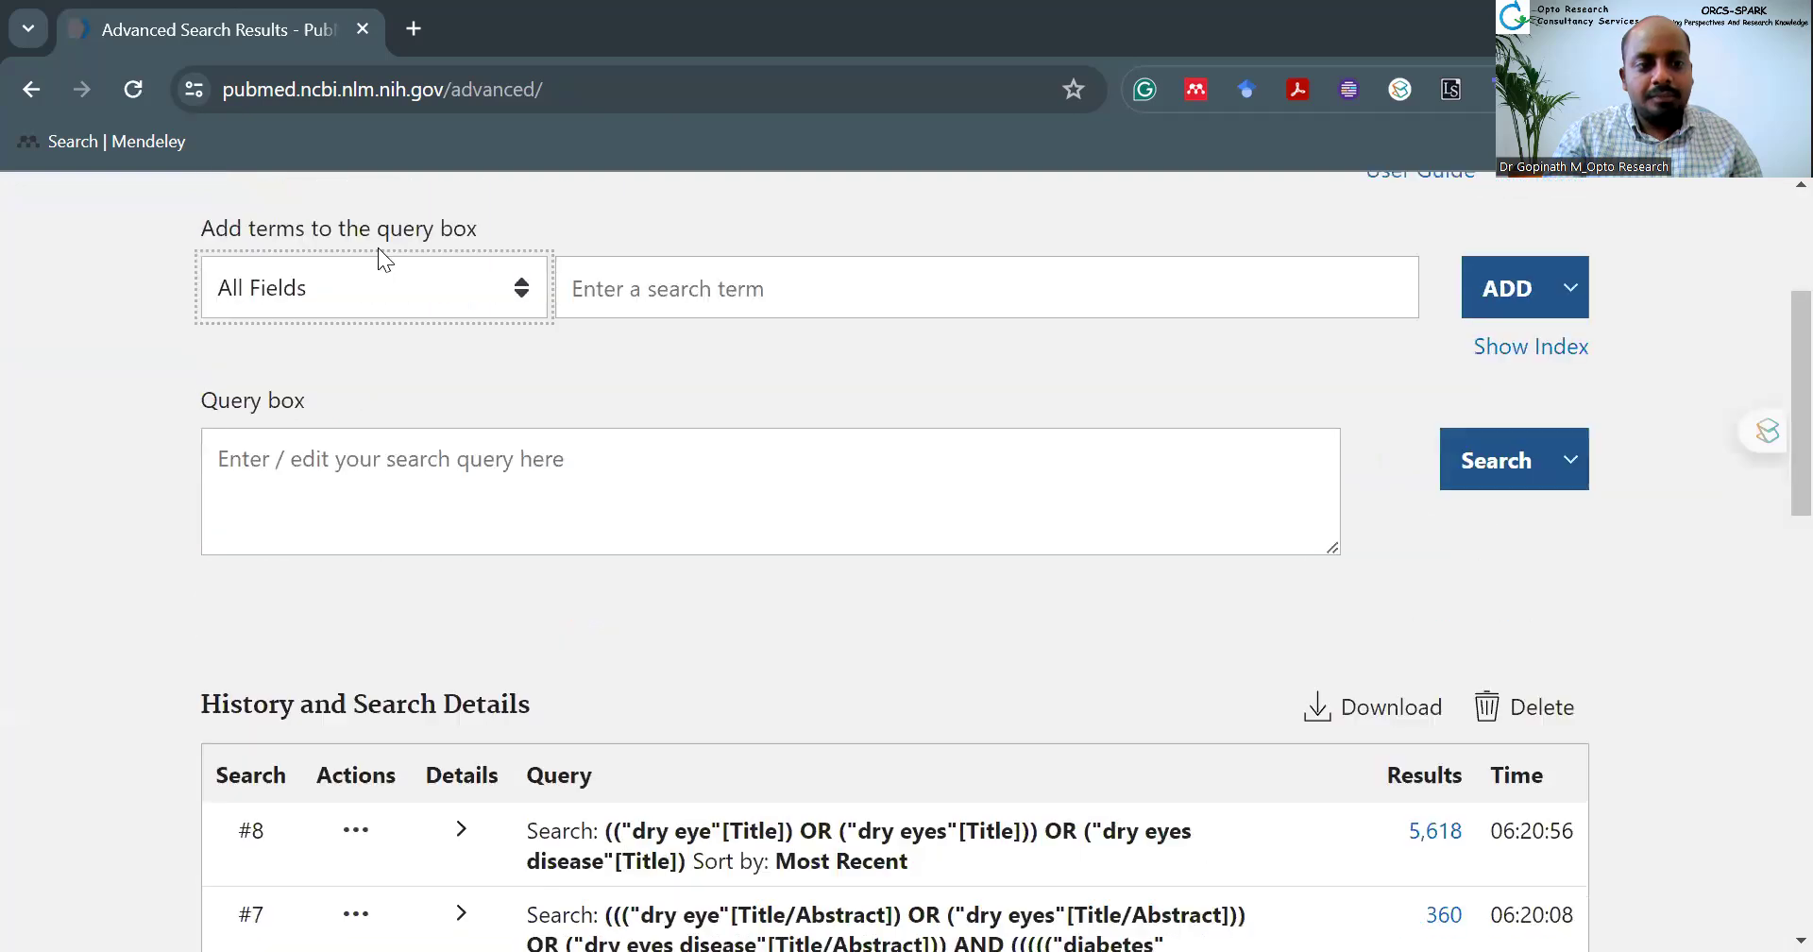
{"action": "left_click", "coordinate": [373, 283]}
{"action": "scroll", "coordinate": [376, 419], "scroll_direction": "down", "scroll_amount": 3}
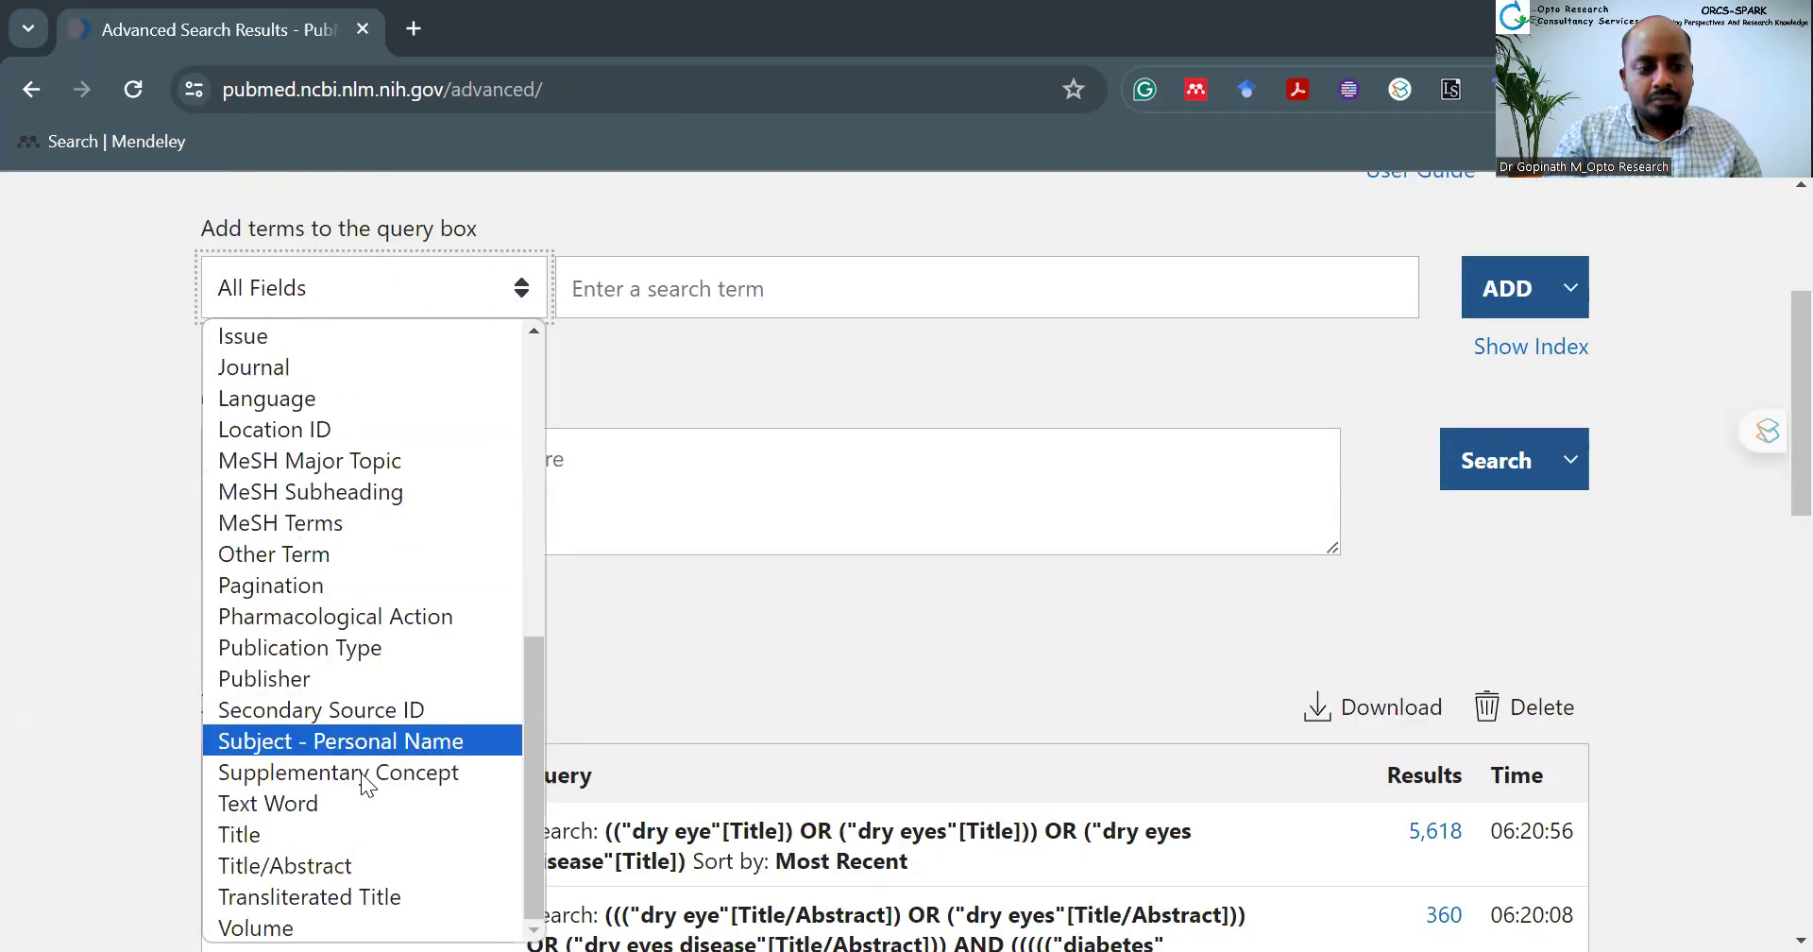
{"action": "left_click", "coordinate": [352, 834]}
{"action": "scroll", "coordinate": [668, 539], "scroll_direction": "up", "scroll_amount": 3}
{"action": "left_click", "coordinate": [672, 538]}
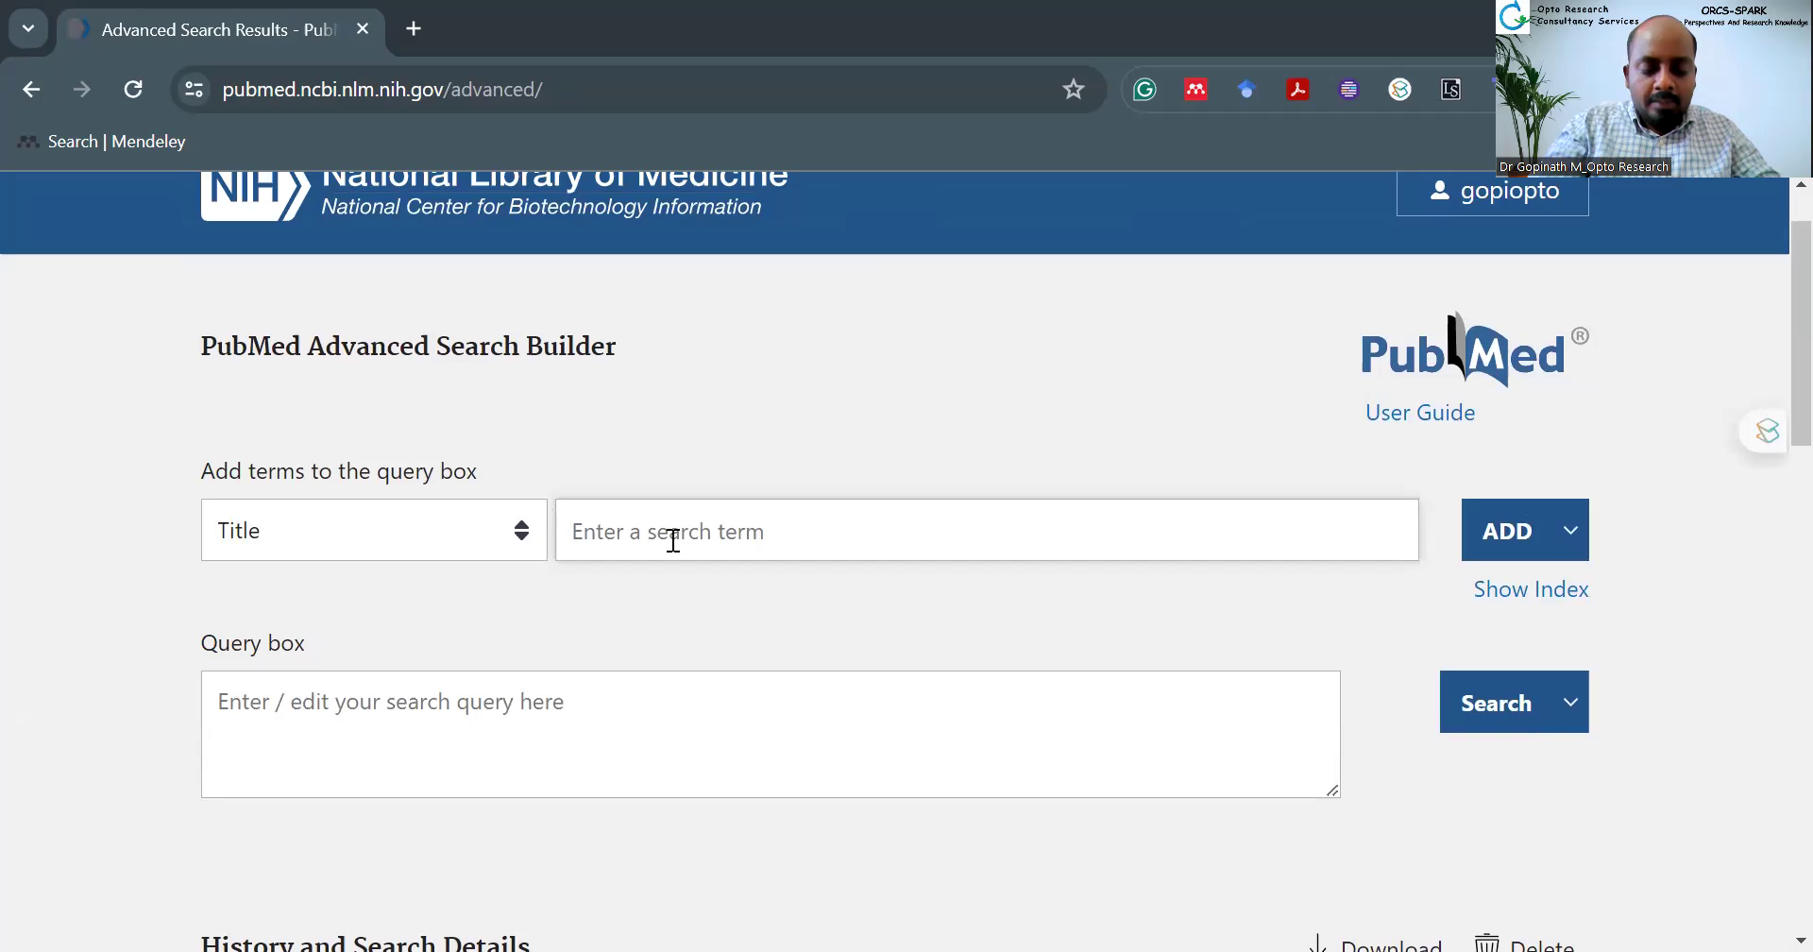
{"action": "type", "text": "Diabetes"}
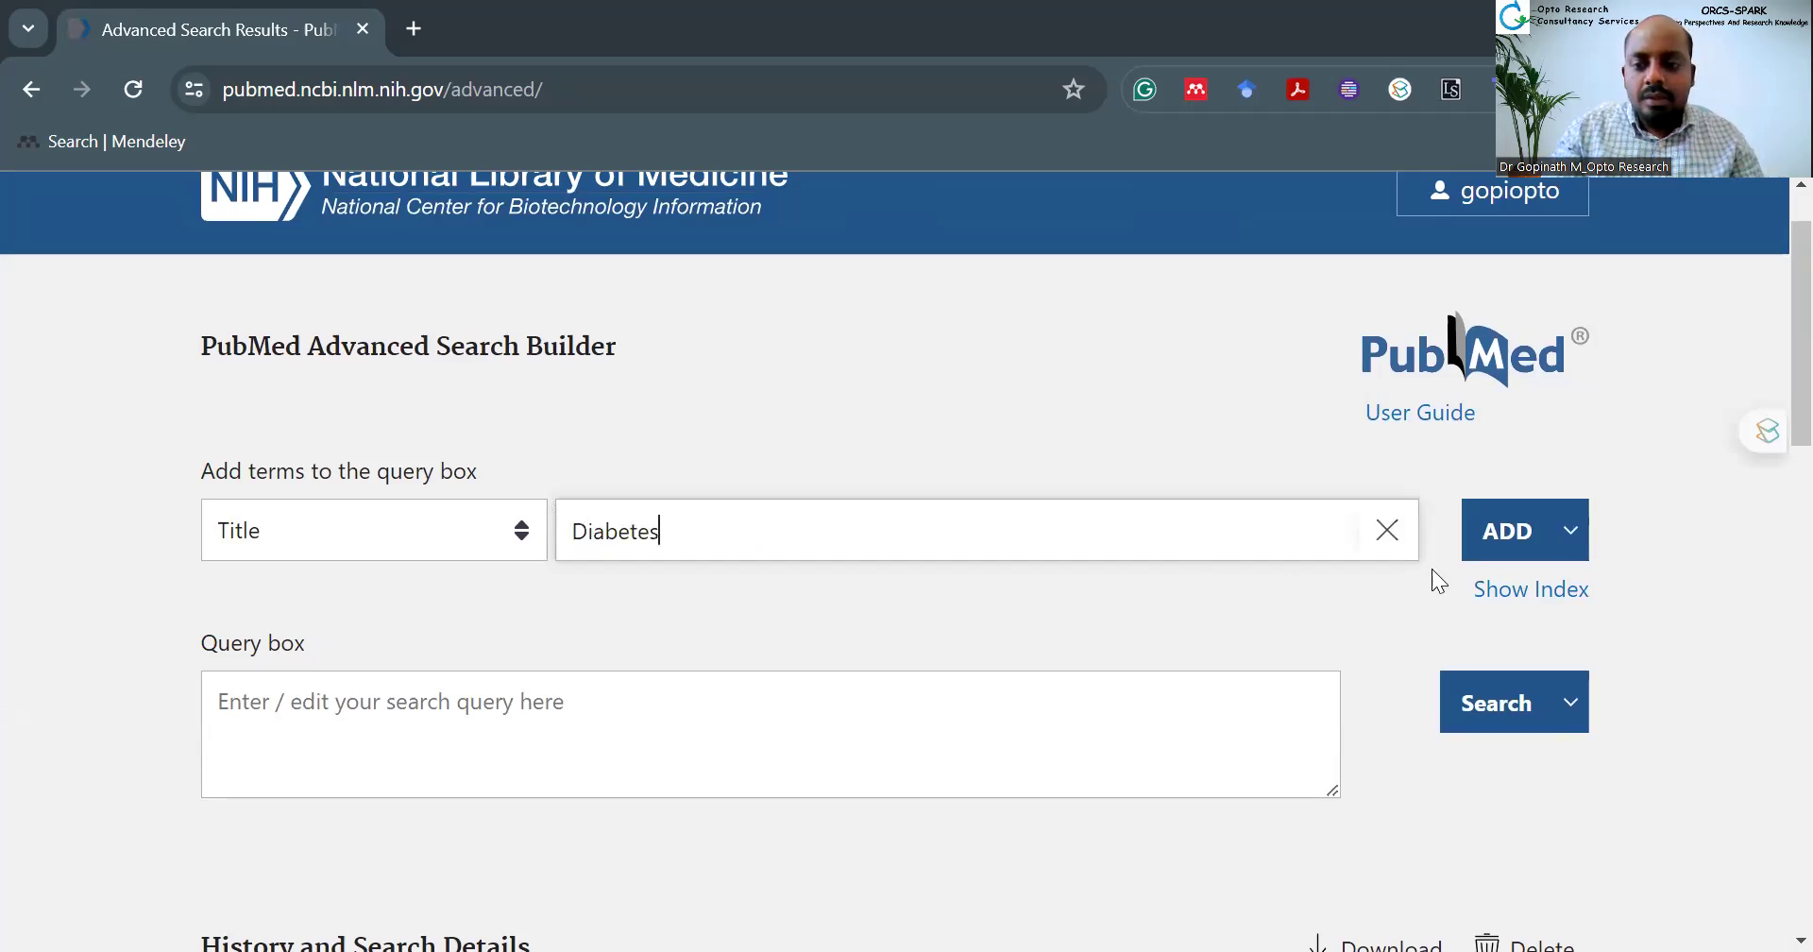
{"action": "left_click", "coordinate": [1497, 588]}
{"action": "left_click", "coordinate": [774, 593]}
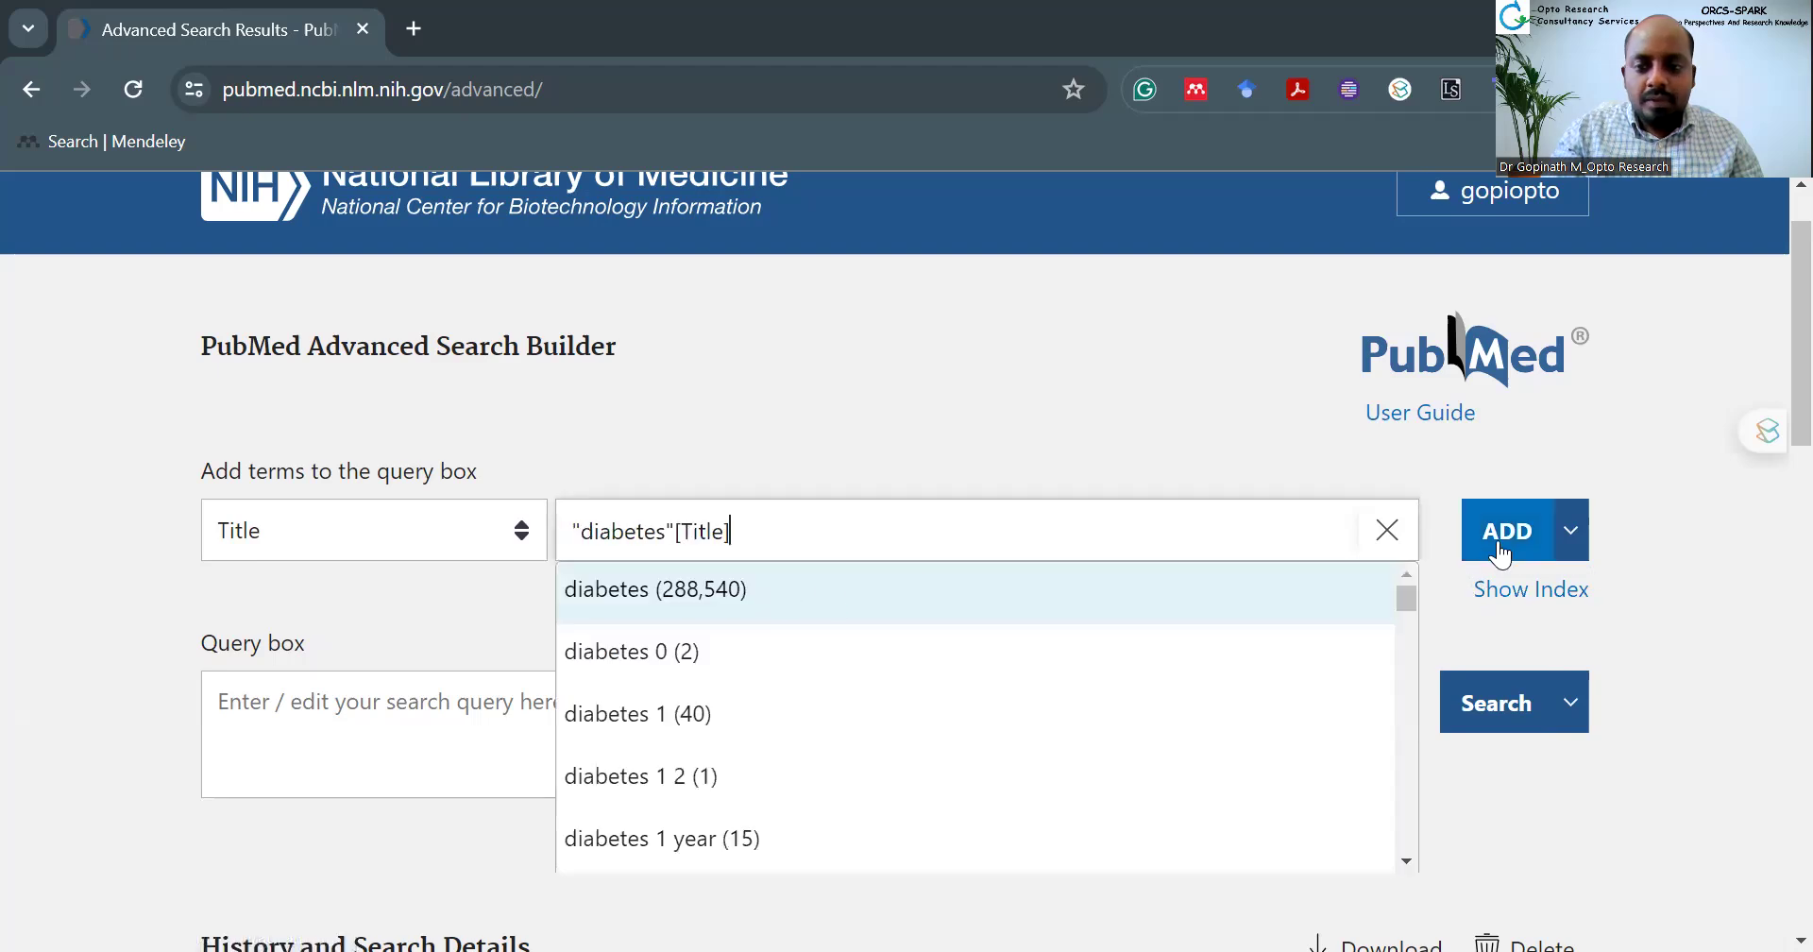
{"action": "left_click", "coordinate": [1570, 530]}
{"action": "left_click", "coordinate": [1473, 591]}
Step: Enter "diabetes mellitus" as a Title term, correcting its spelling, and add it to the query with OR
{"action": "type", "text": "diab"}
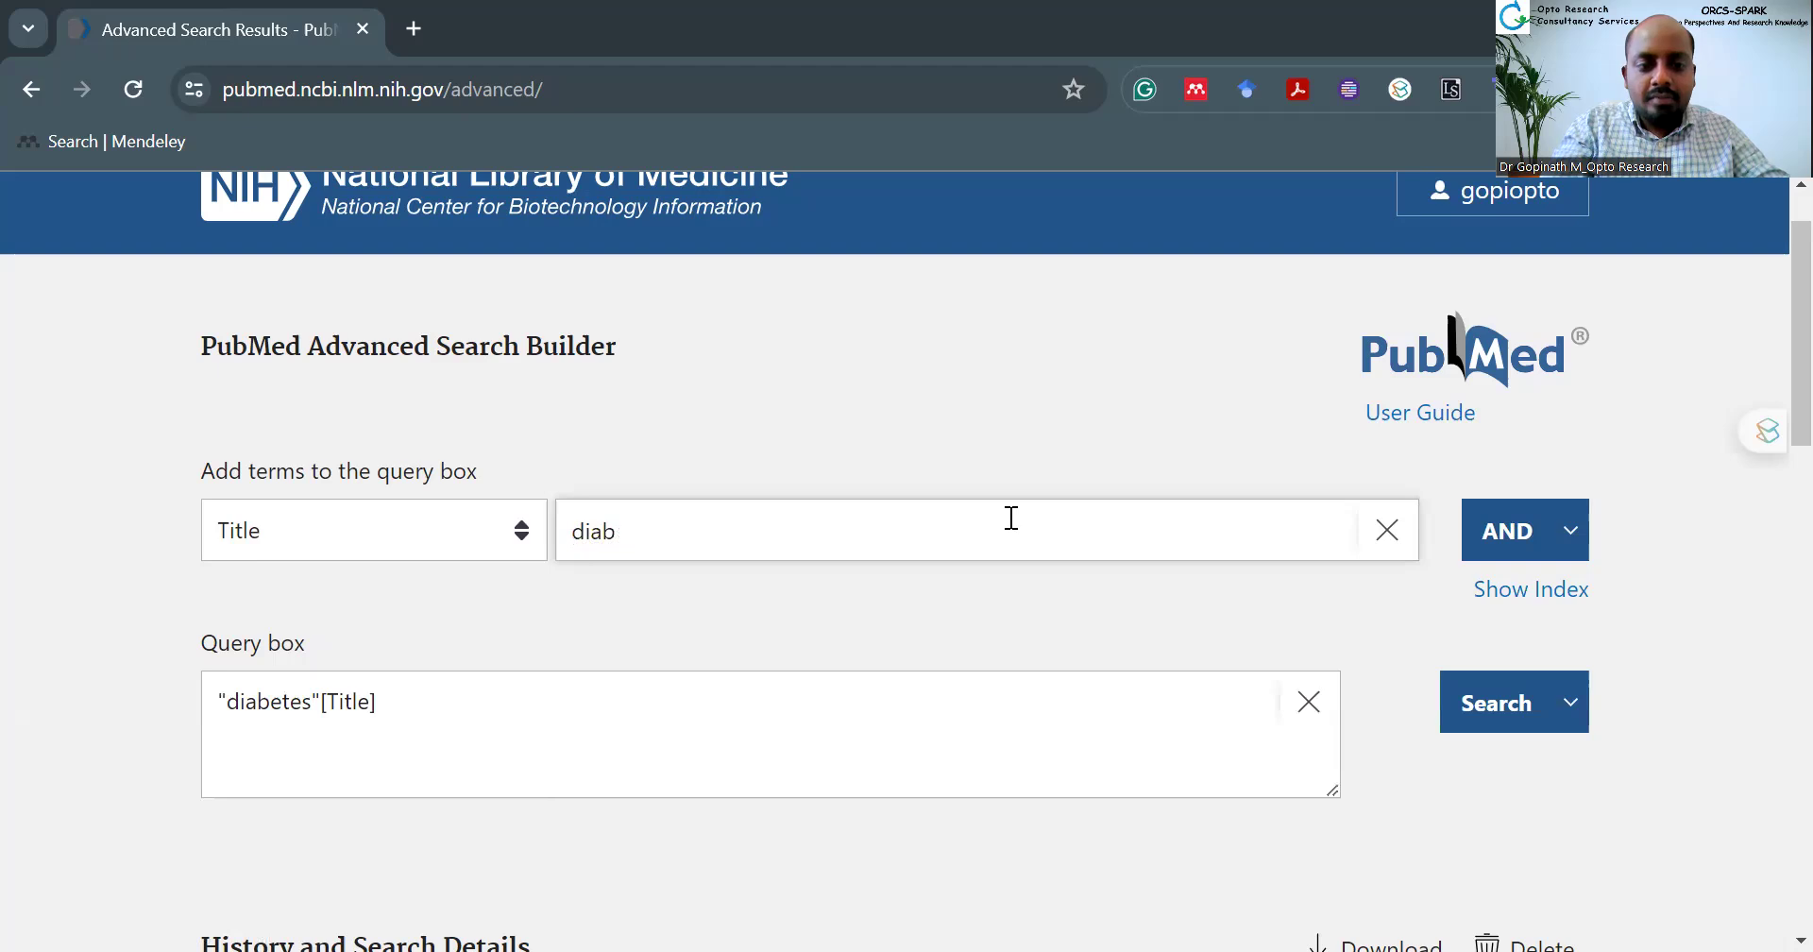
{"action": "type", "text": "es melli"}
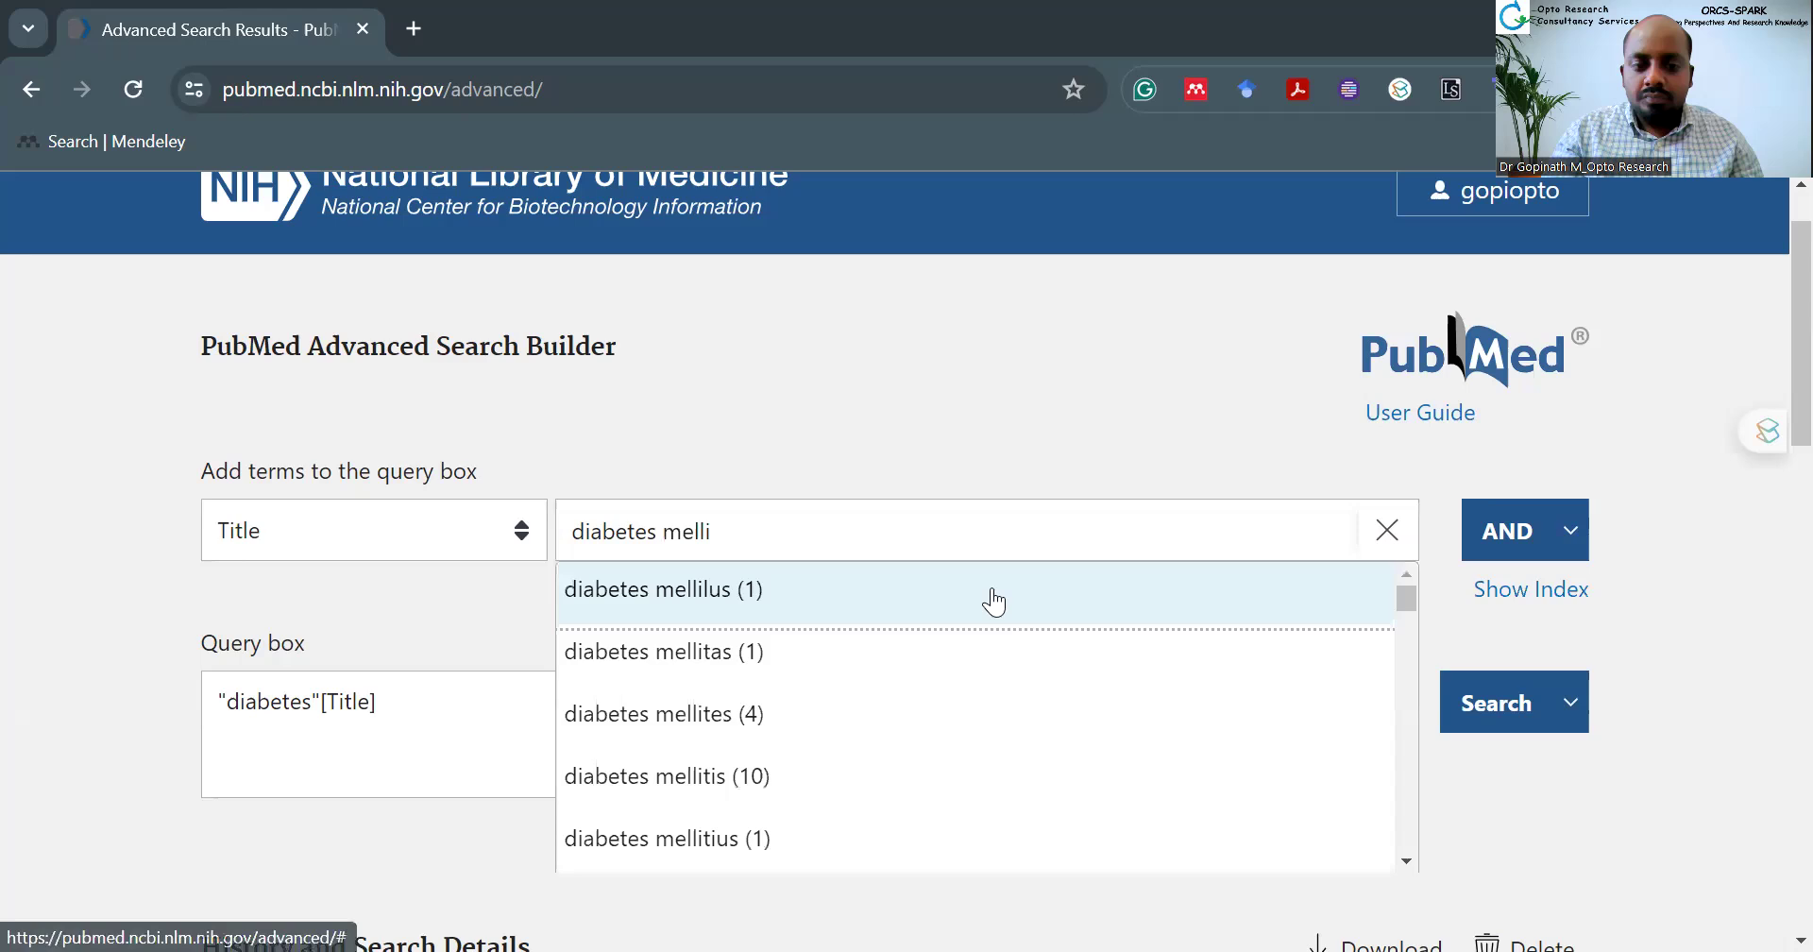
{"action": "left_click", "coordinate": [994, 595]}
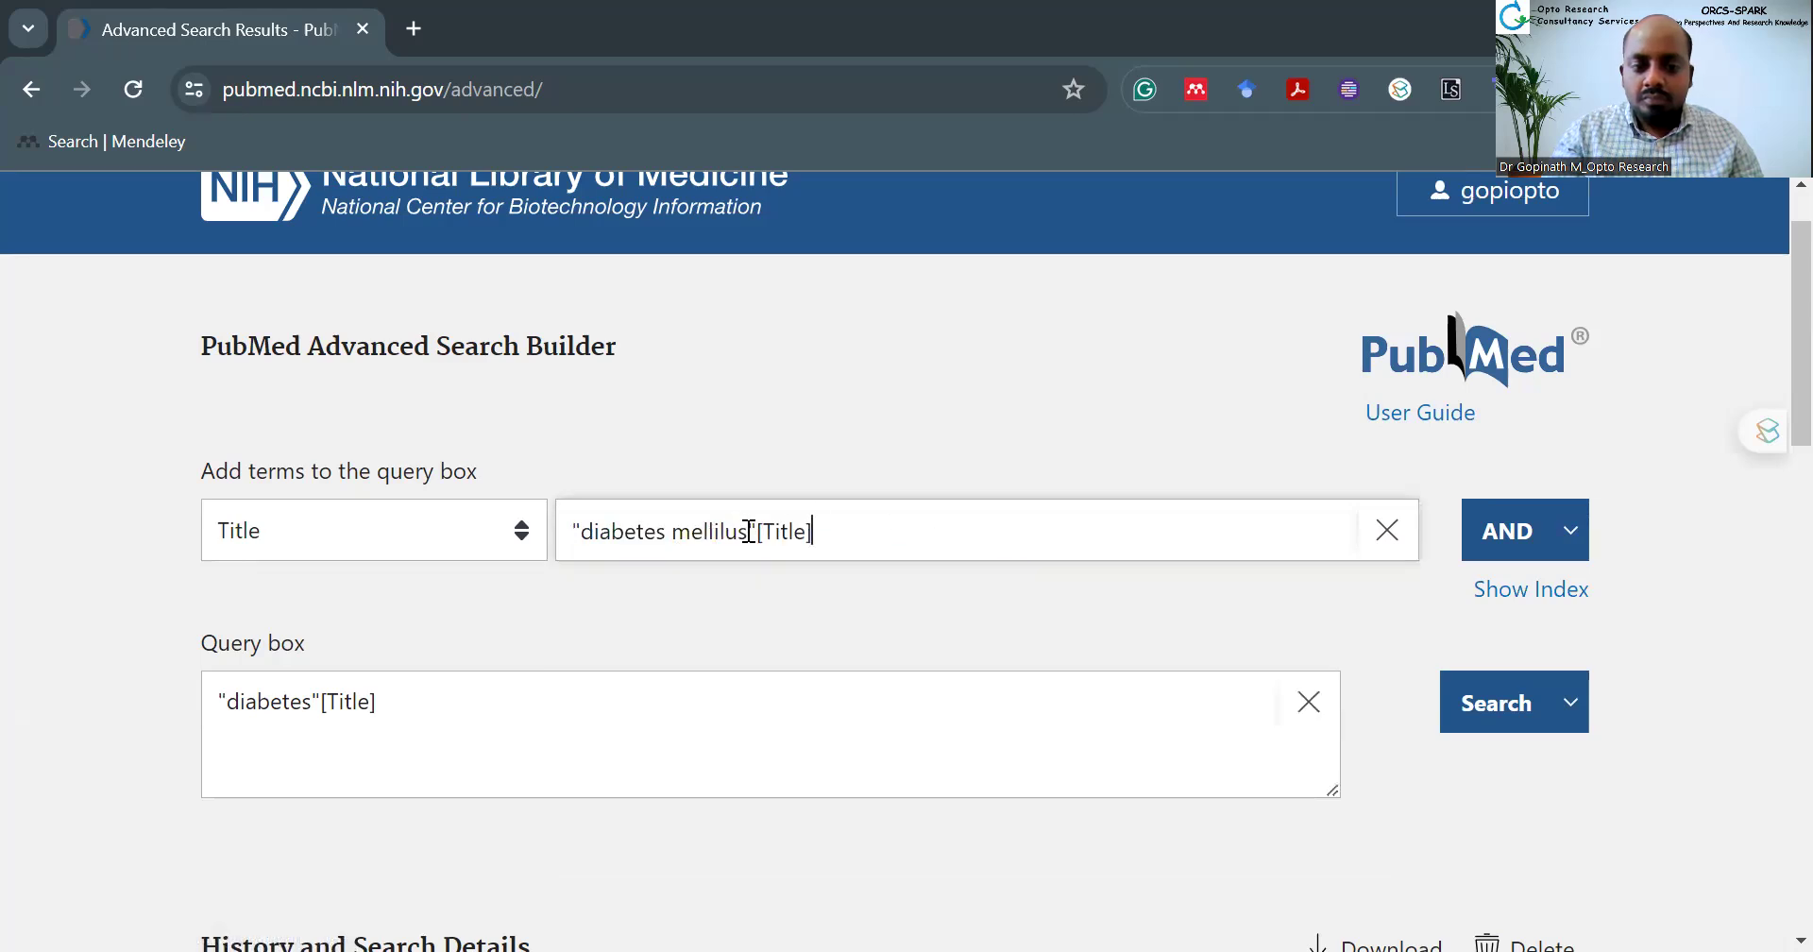
{"action": "left_click", "coordinate": [816, 535]}
{"action": "key", "text": "BackSpace"}
{"action": "key", "text": "BackSpace"}
{"action": "key", "text": "BackSpace"}
{"action": "key", "text": "BackSpace"}
{"action": "key", "text": "BackSpace"}
{"action": "key", "text": "BackSpace"}
{"action": "key", "text": "BackSpace"}
{"action": "type", "text": "us"}
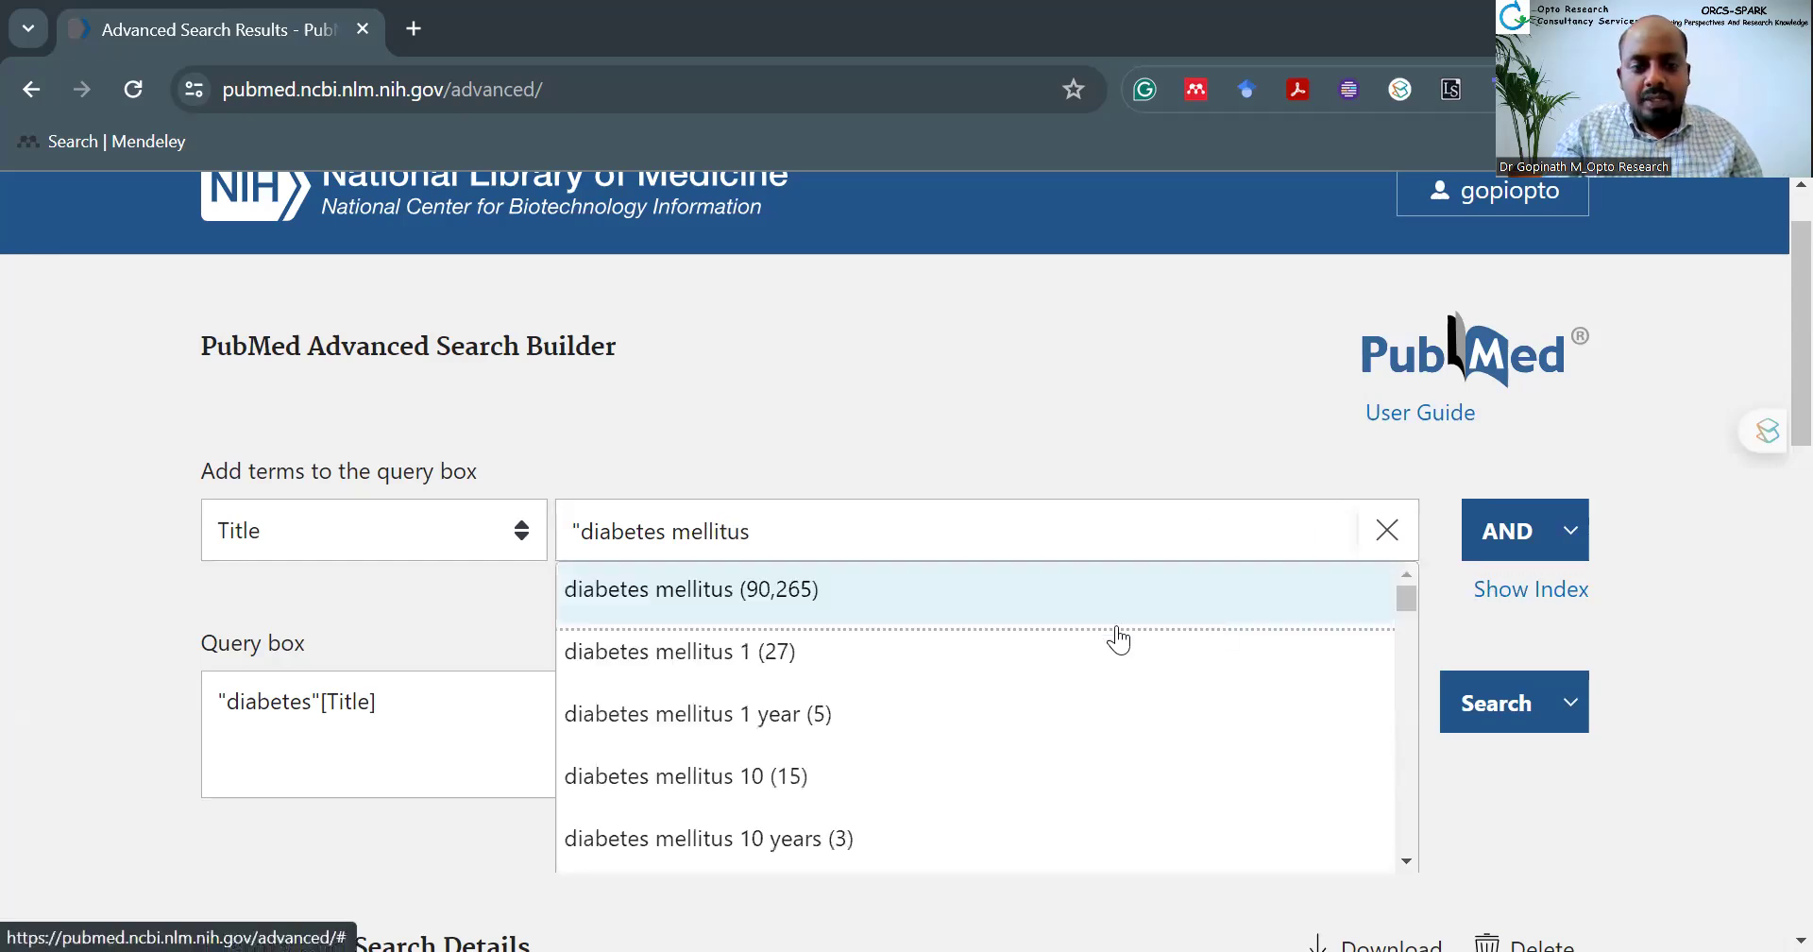
{"action": "left_click", "coordinate": [818, 595]}
{"action": "left_click", "coordinate": [1502, 524]}
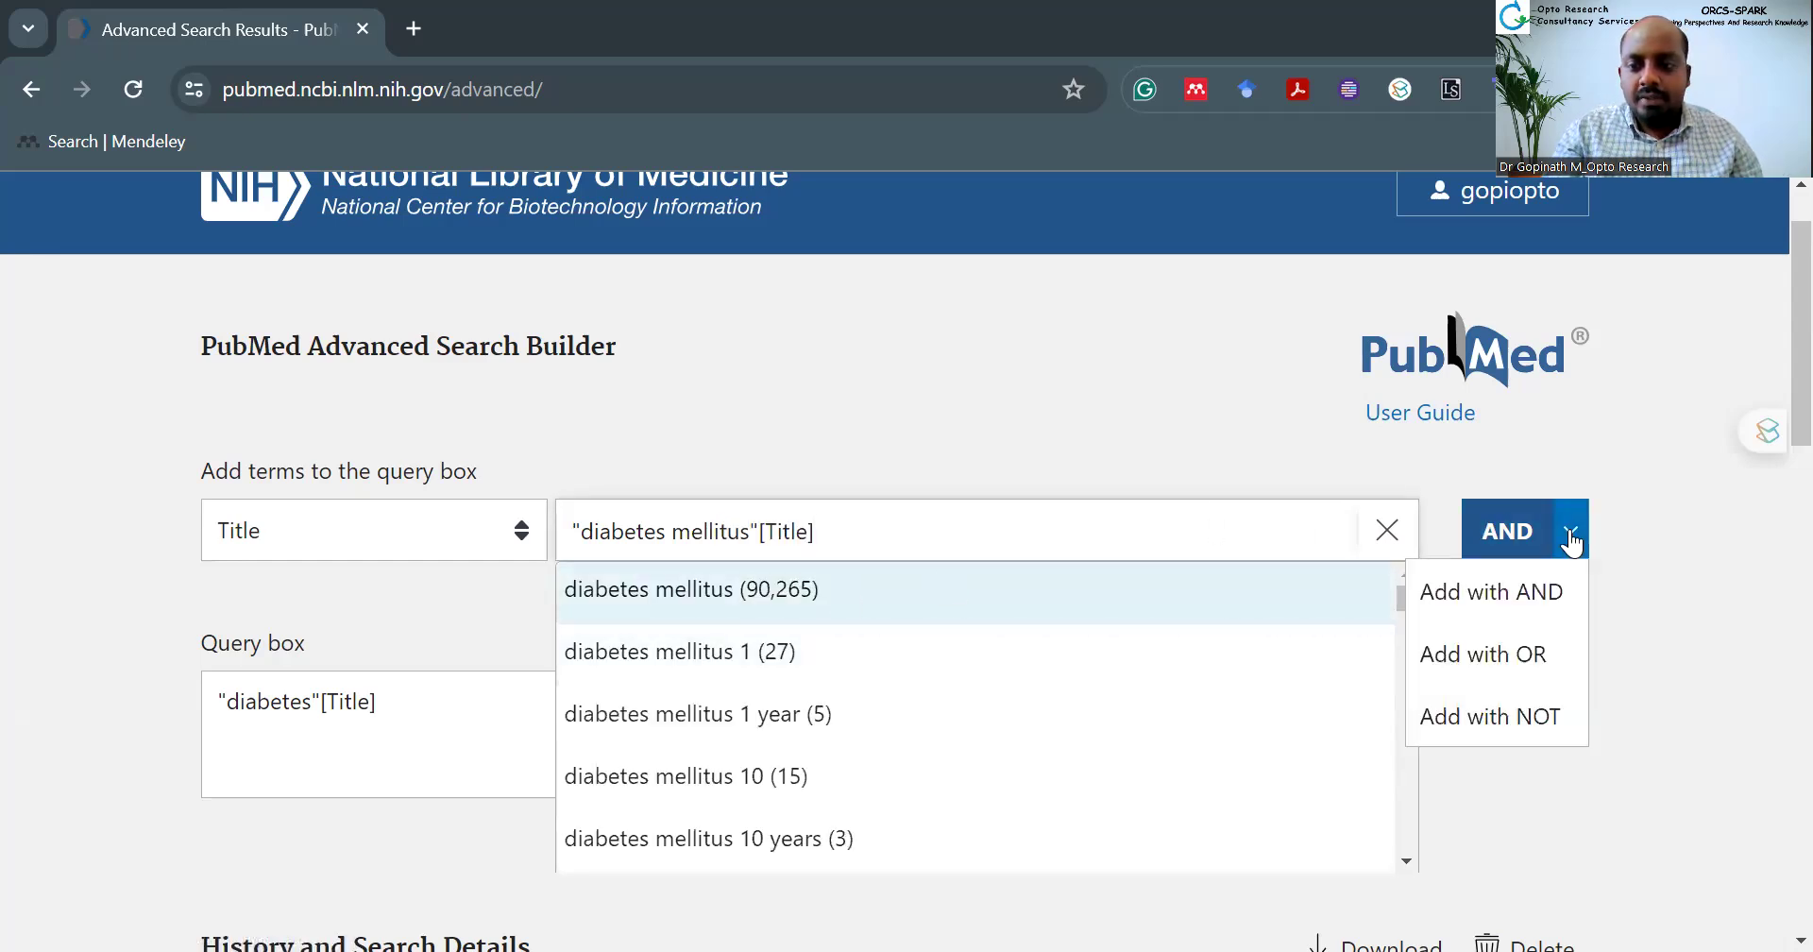
{"action": "left_click", "coordinate": [1494, 654]}
Step: Add the Title term "type 1 dm" to the diabetes query with OR
{"action": "type", "text": "dia"}
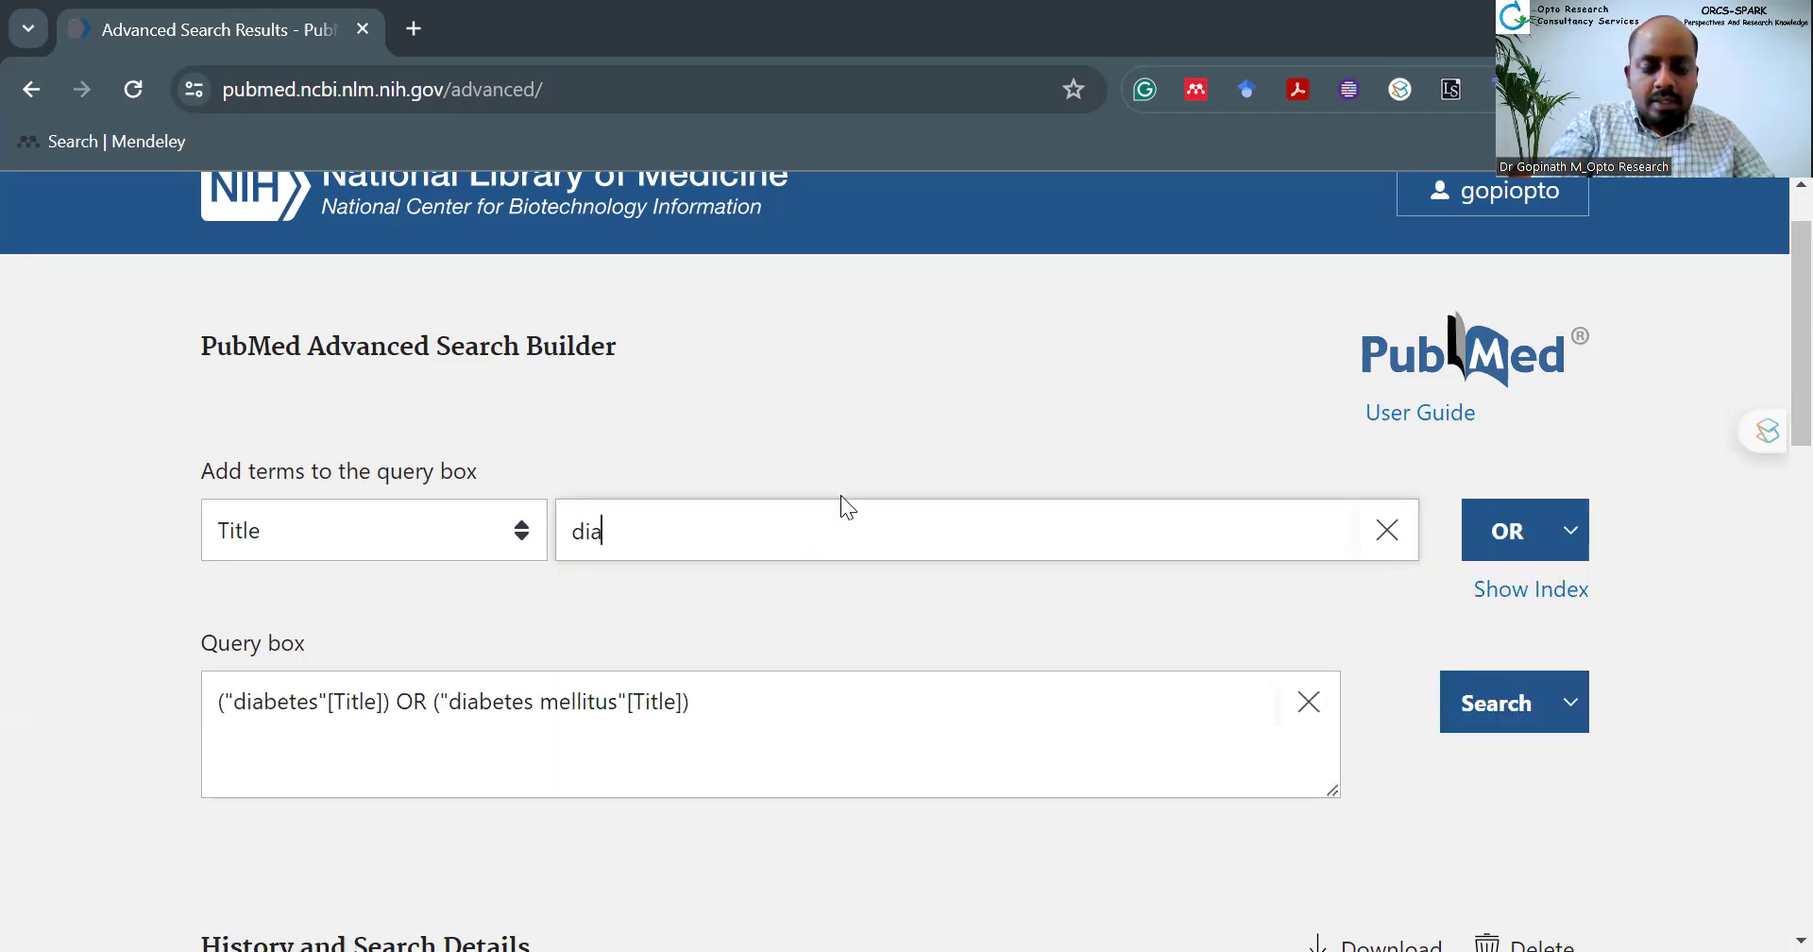
{"action": "key", "text": "BackSpace"}
{"action": "key", "text": "BackSpace"}
{"action": "key", "text": "BackSpace"}
{"action": "type", "text": "type 1 dm"}
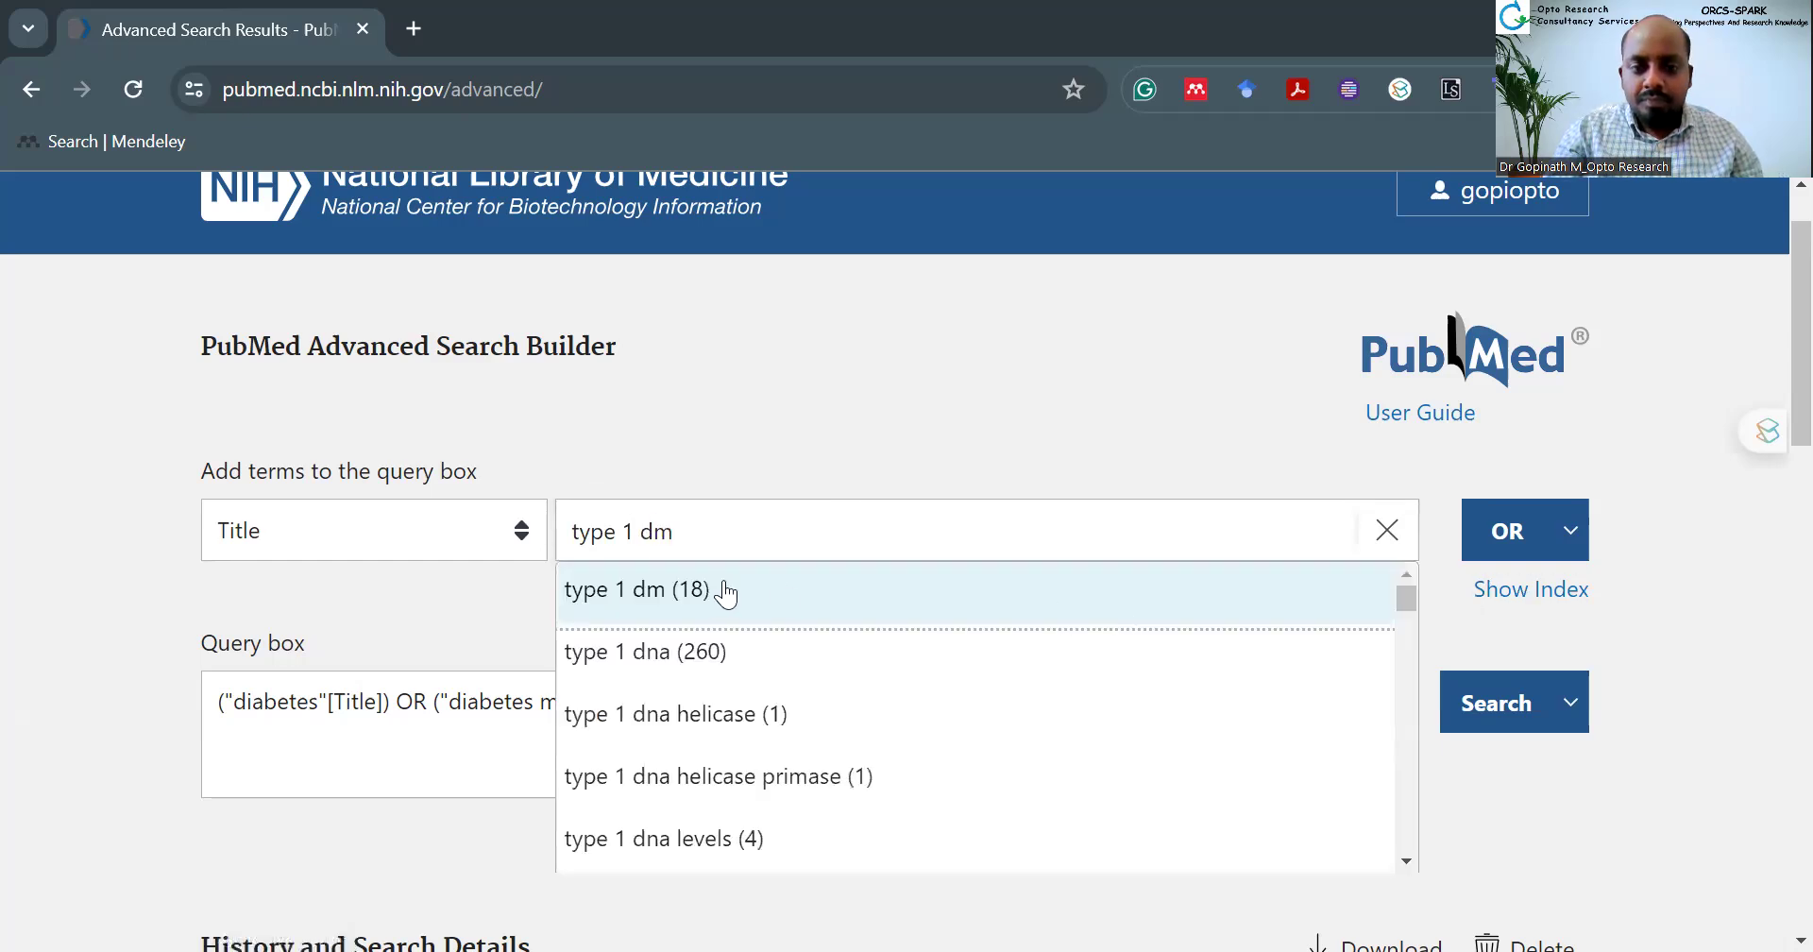
{"action": "left_click", "coordinate": [725, 593]}
{"action": "left_click", "coordinate": [1483, 531]}
Step: Add the Title term "type 2 dm" with OR and run the diabetes query
{"action": "type", "text": "type 2 dm"}
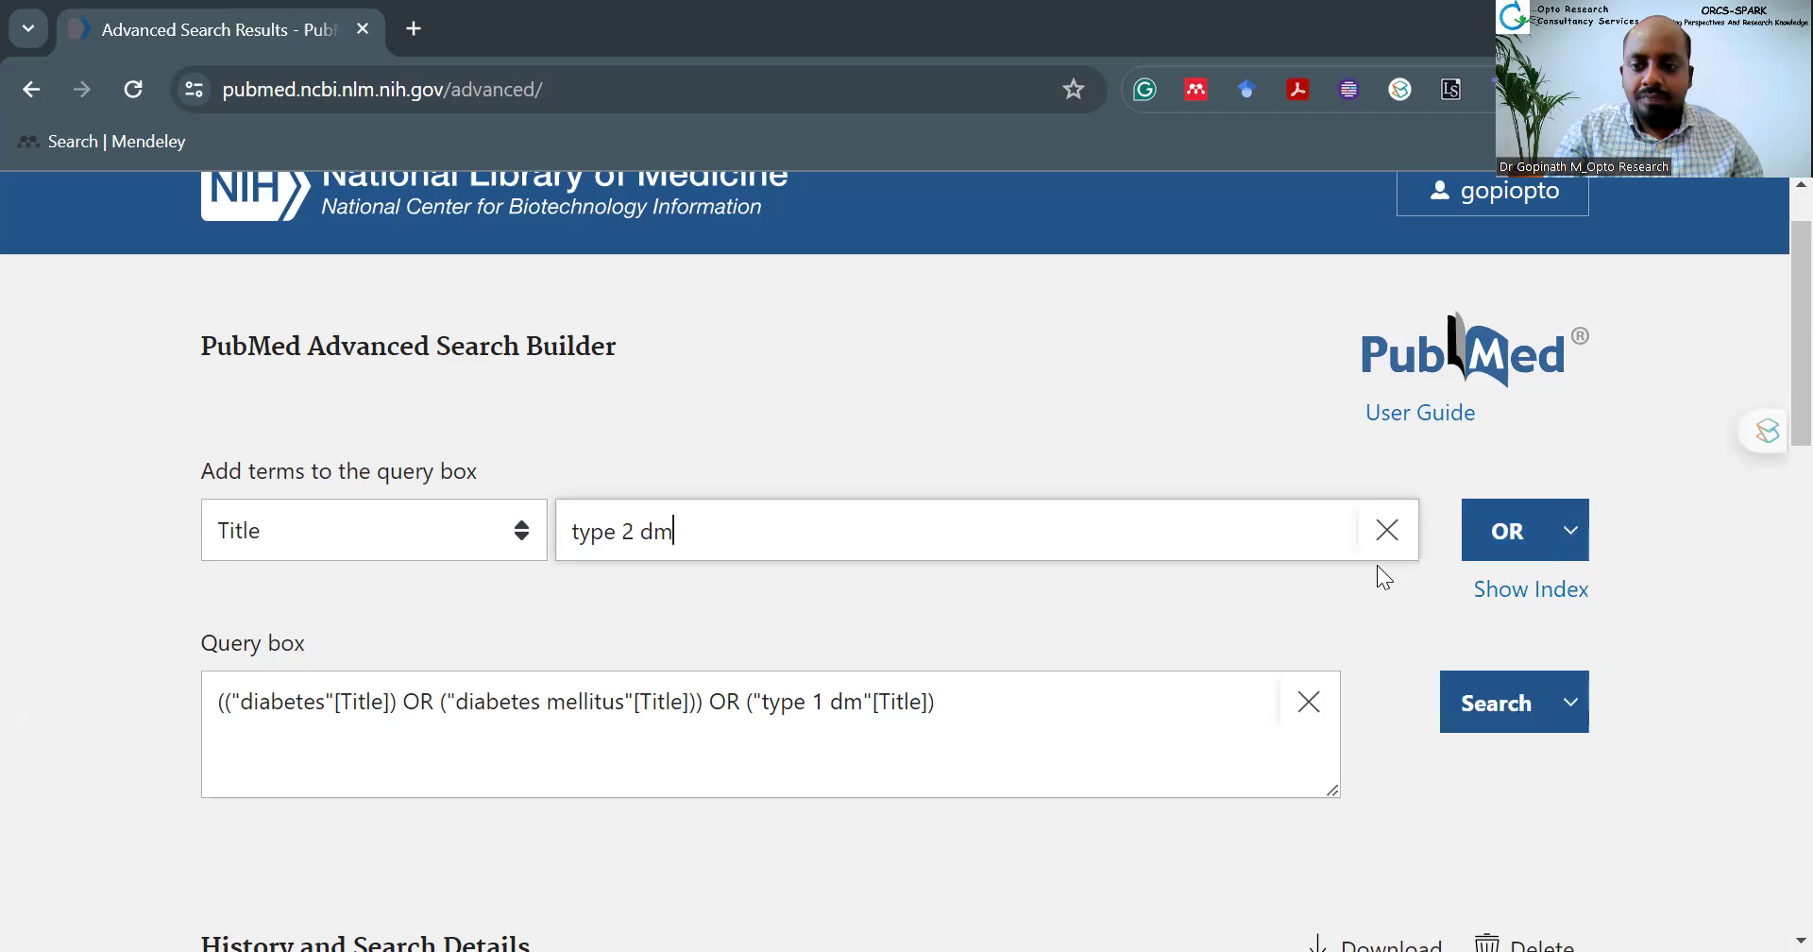
{"action": "left_click", "coordinate": [1164, 601]}
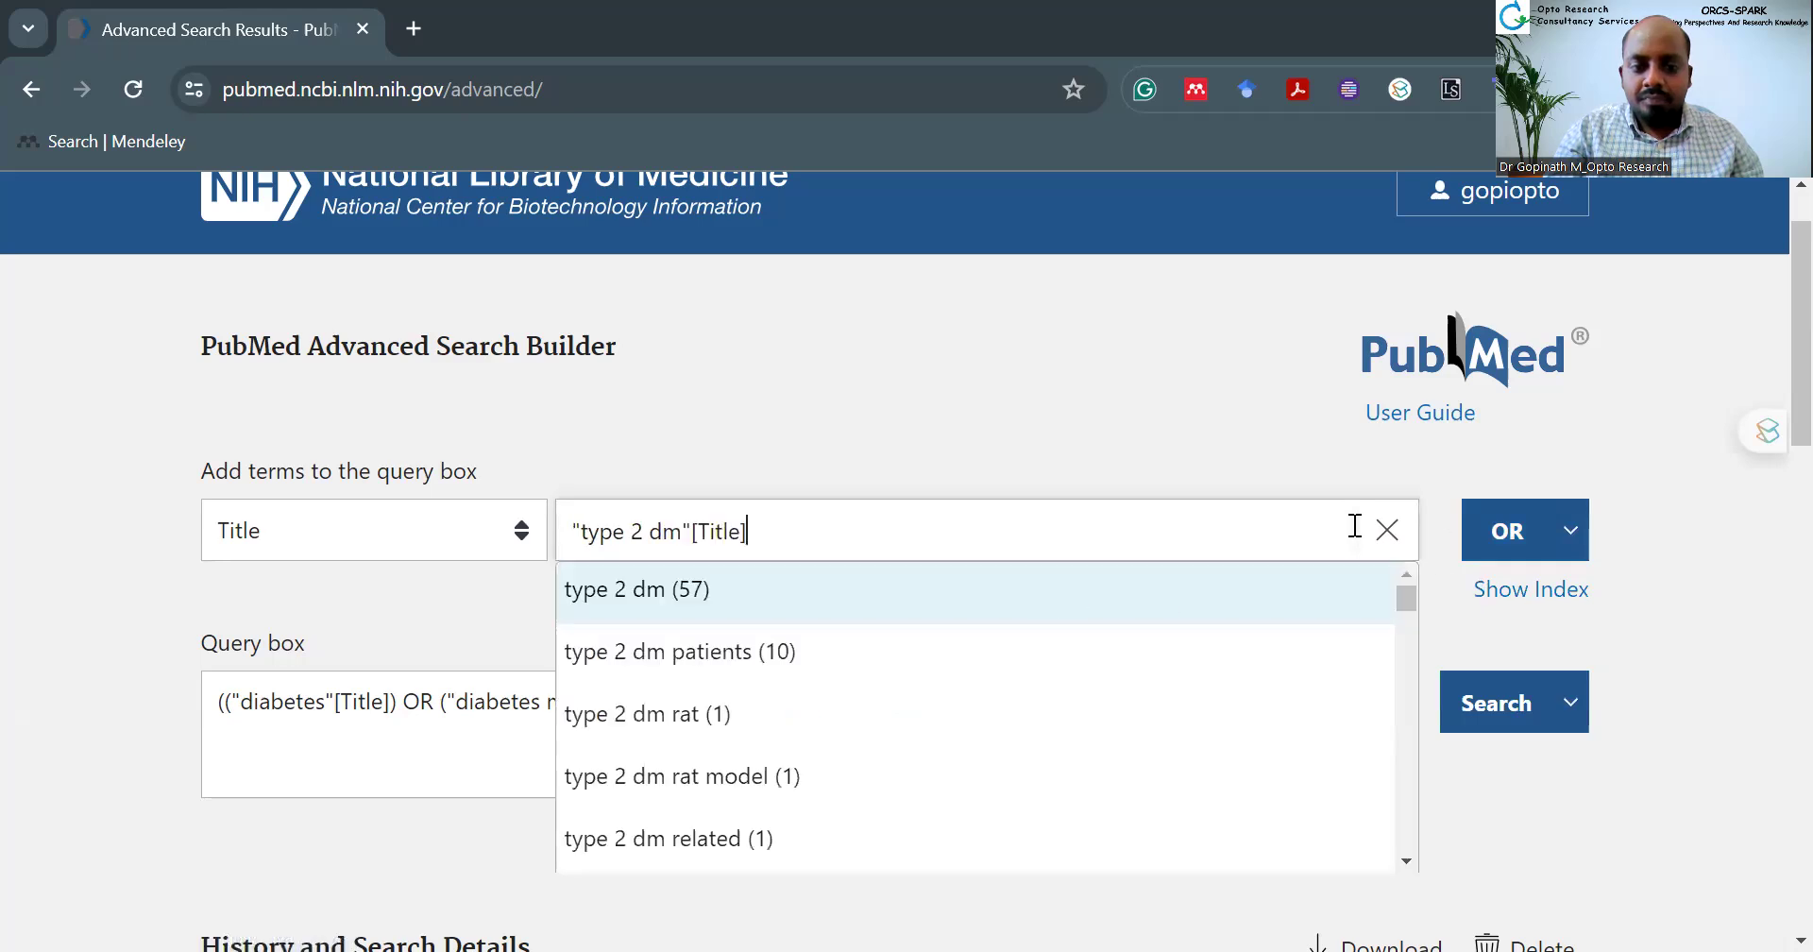
{"action": "left_click", "coordinate": [1479, 513]}
{"action": "left_click", "coordinate": [1486, 712]}
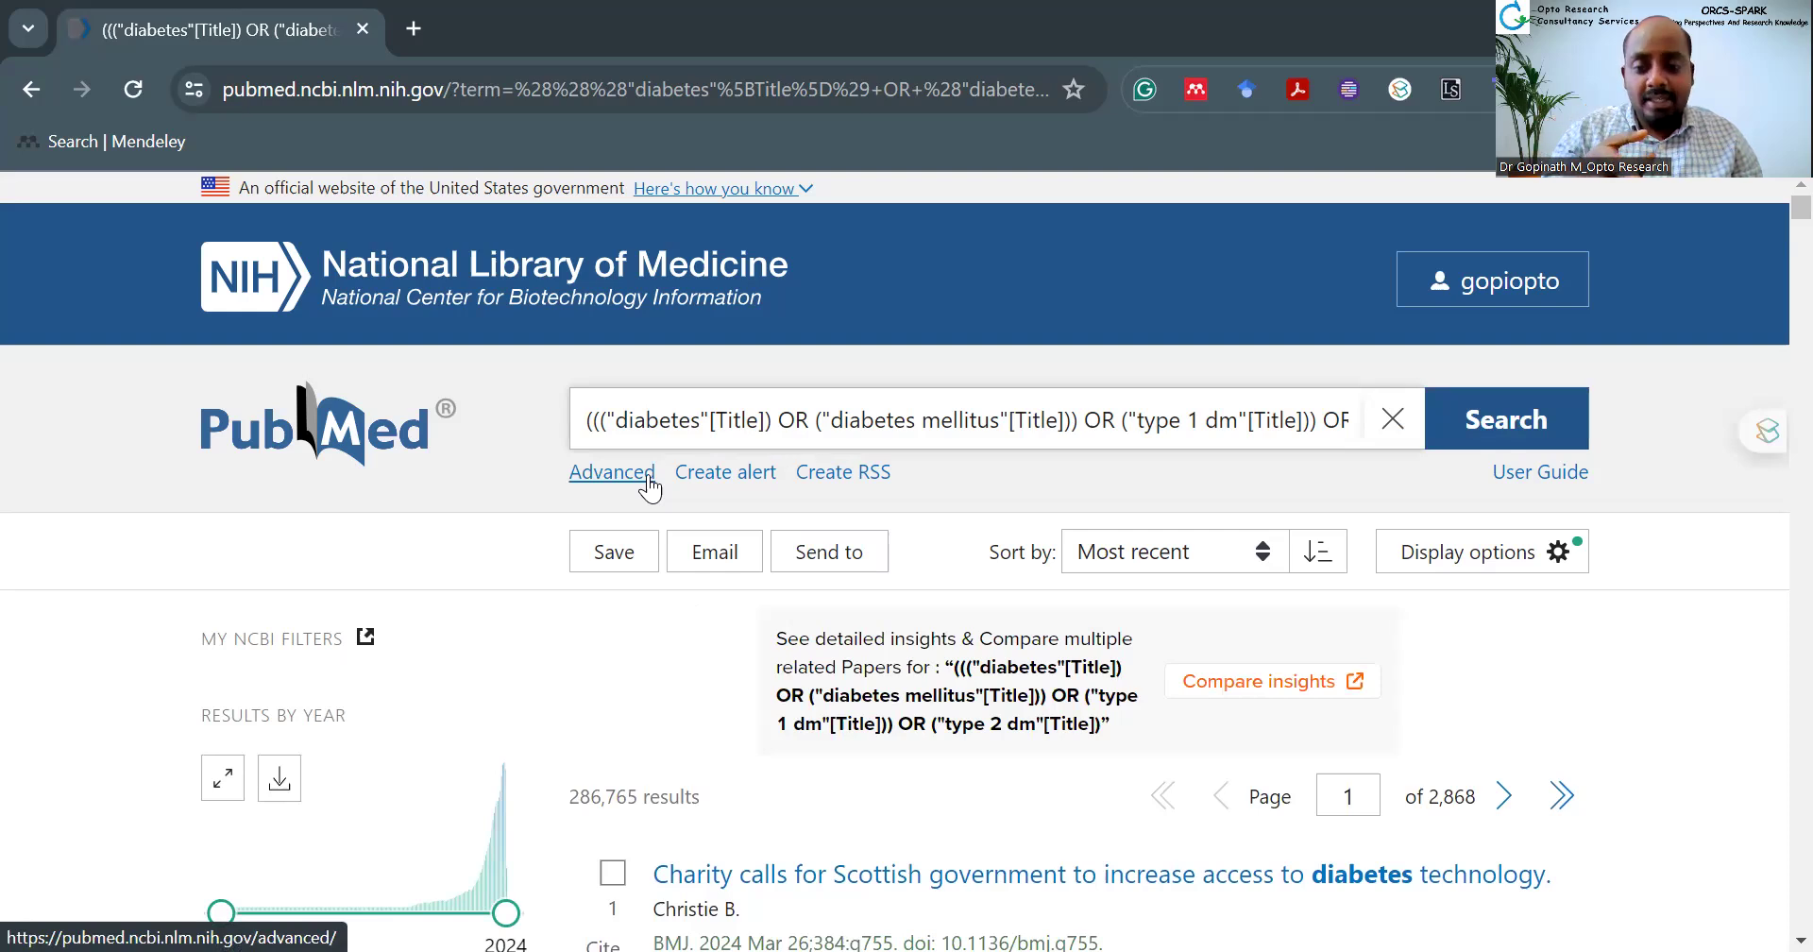
Step: Return to the Advanced Search Builder and add the Title dry eye search (#8) from the history to the query box
{"action": "left_click", "coordinate": [650, 483]}
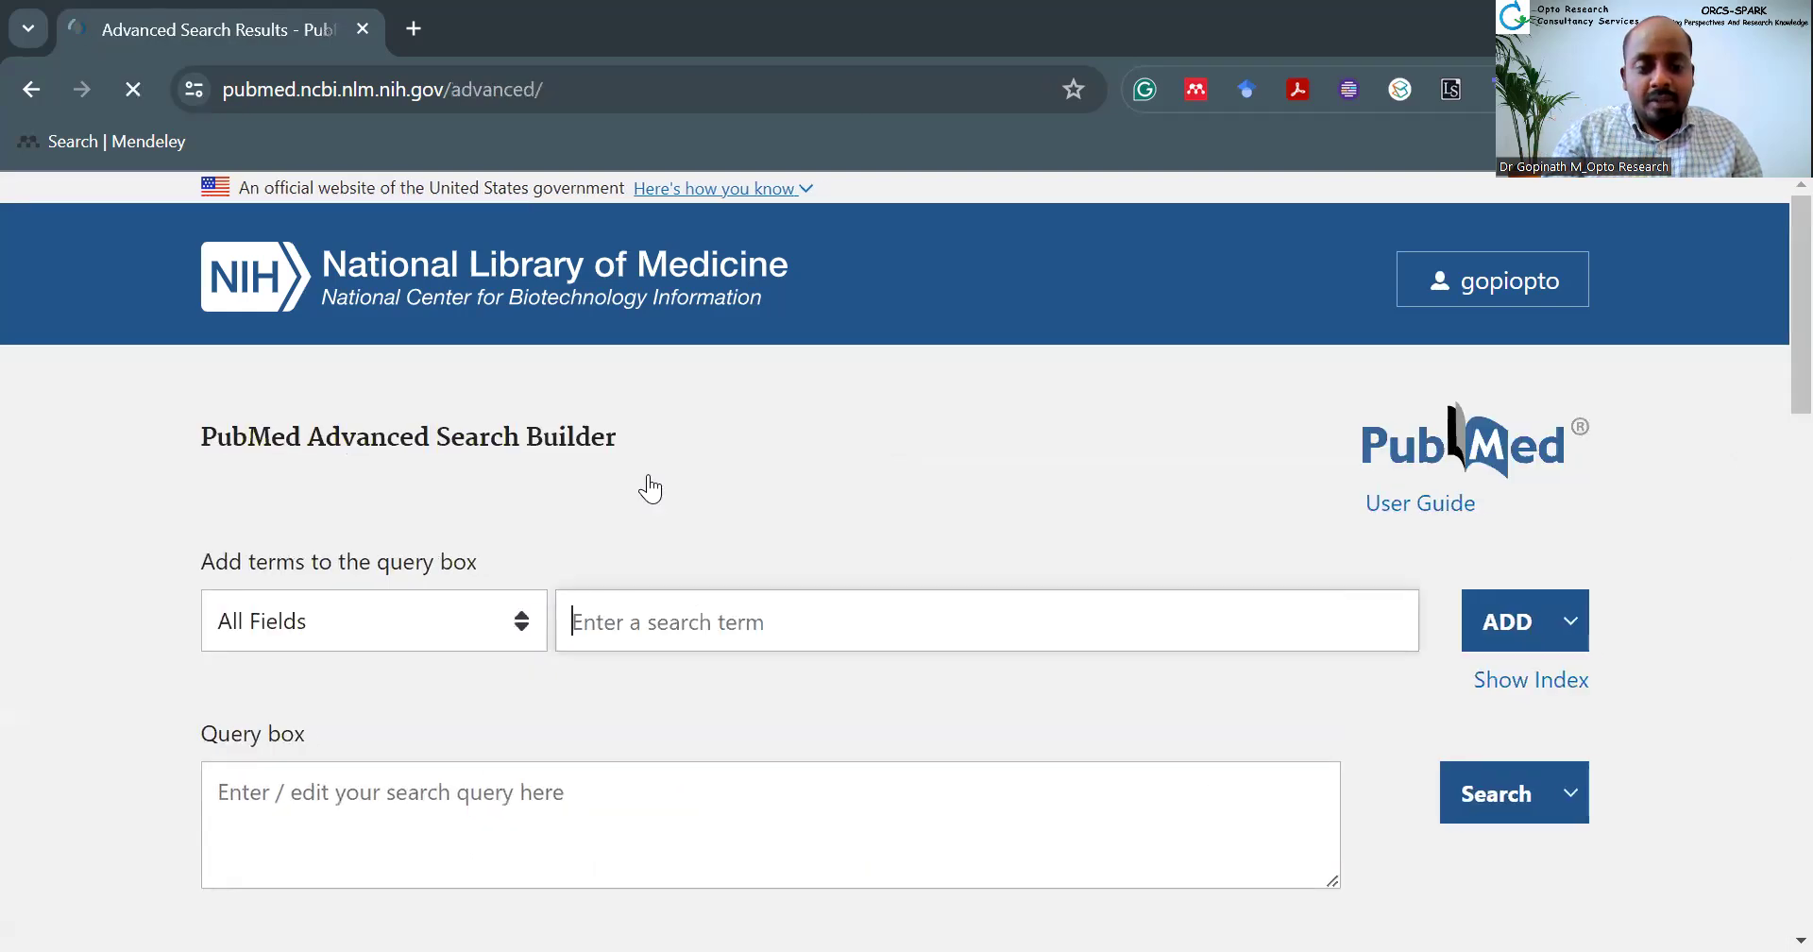
{"action": "scroll", "coordinate": [659, 557], "scroll_direction": "down", "scroll_amount": 3}
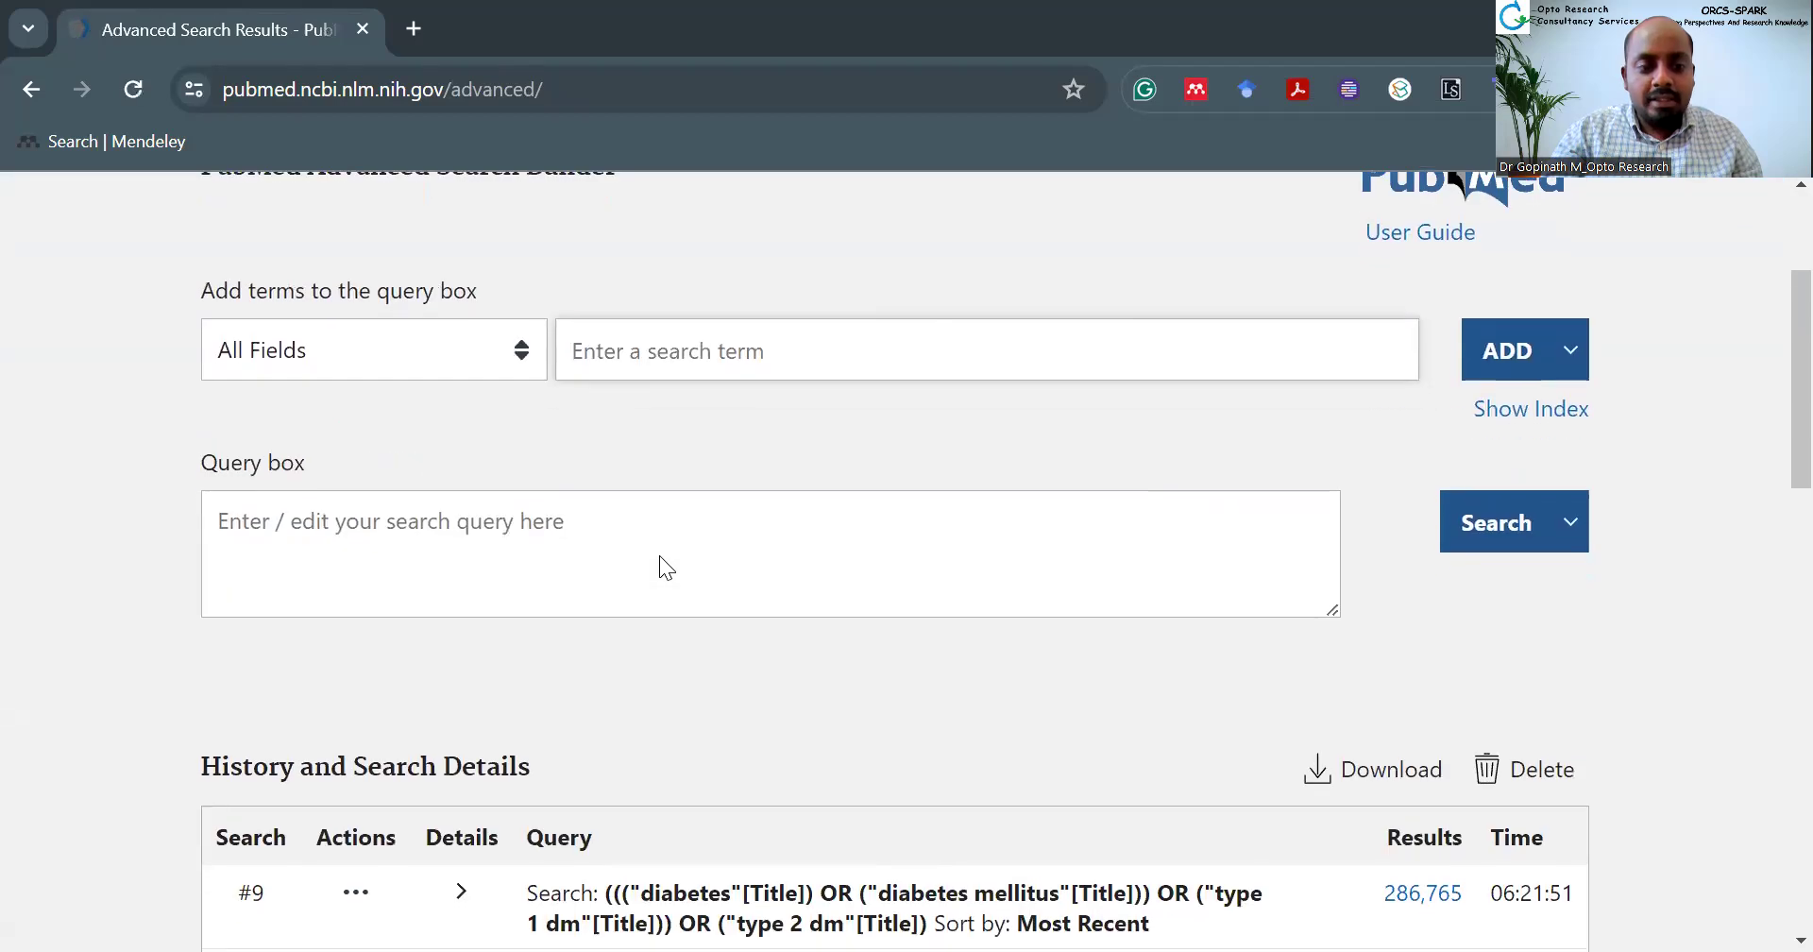
{"action": "scroll", "coordinate": [659, 557], "scroll_direction": "down", "scroll_amount": 4}
{"action": "left_click", "coordinate": [355, 604]}
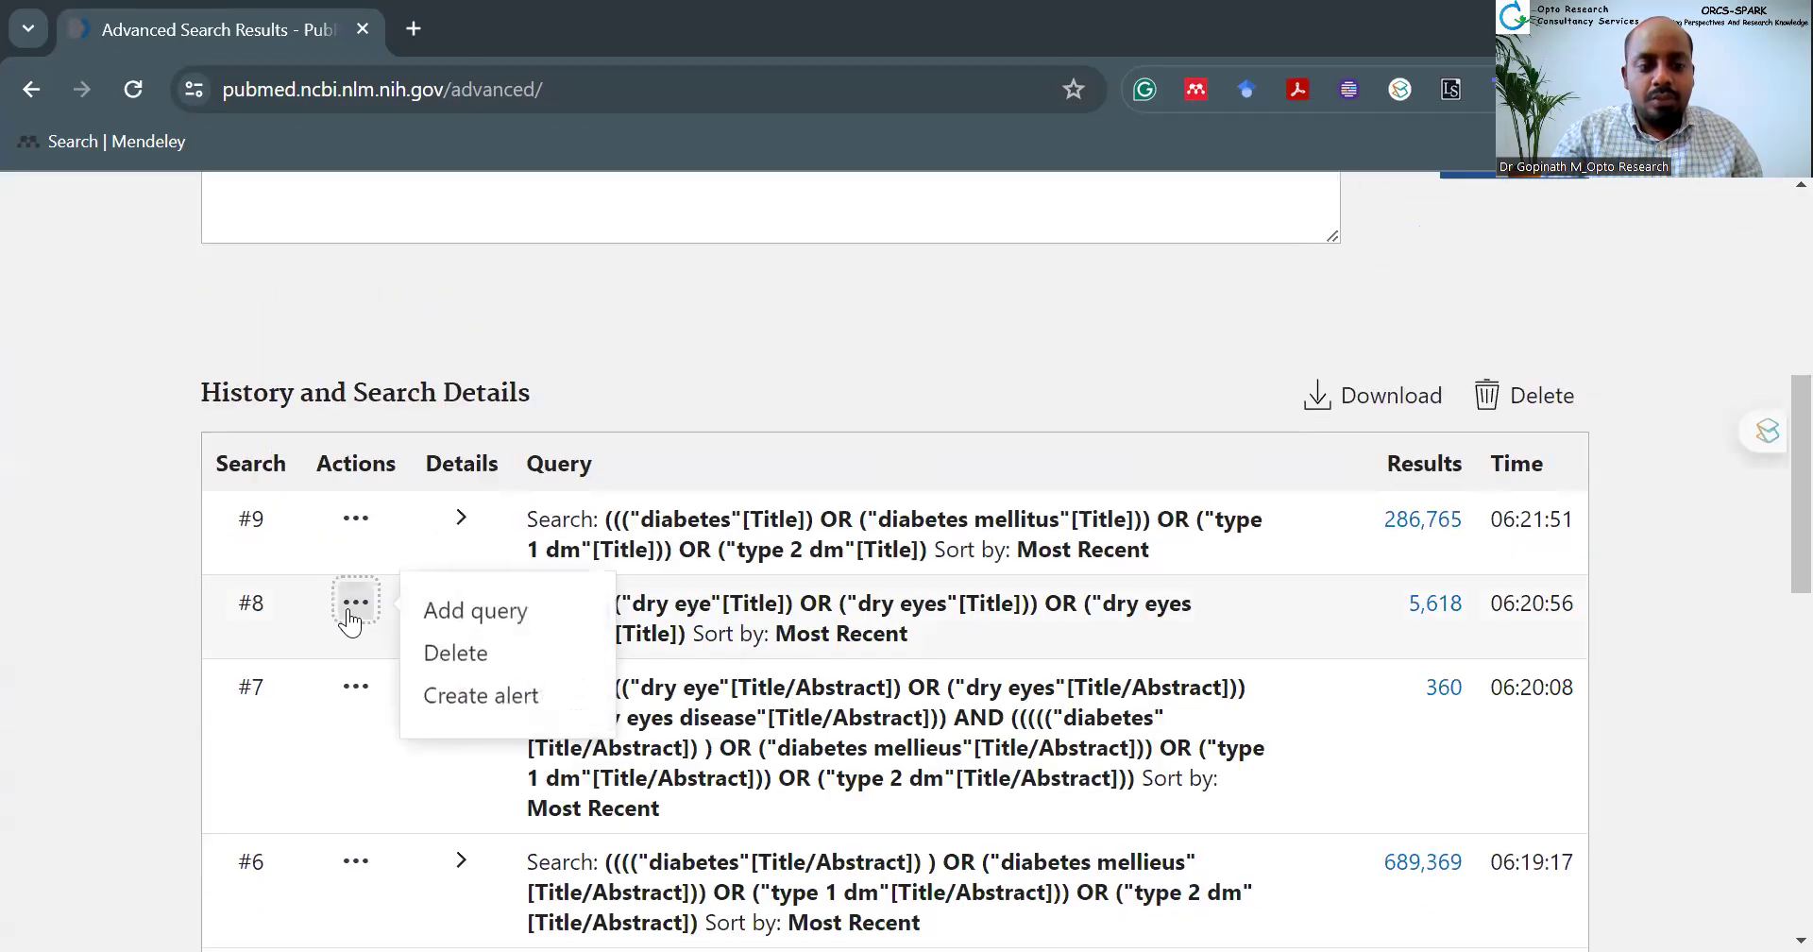
{"action": "left_click", "coordinate": [463, 612]}
Step: Combine the query with the Title diabetes search (#9) using AND and run it
{"action": "scroll", "coordinate": [273, 656], "scroll_direction": "down", "scroll_amount": 5}
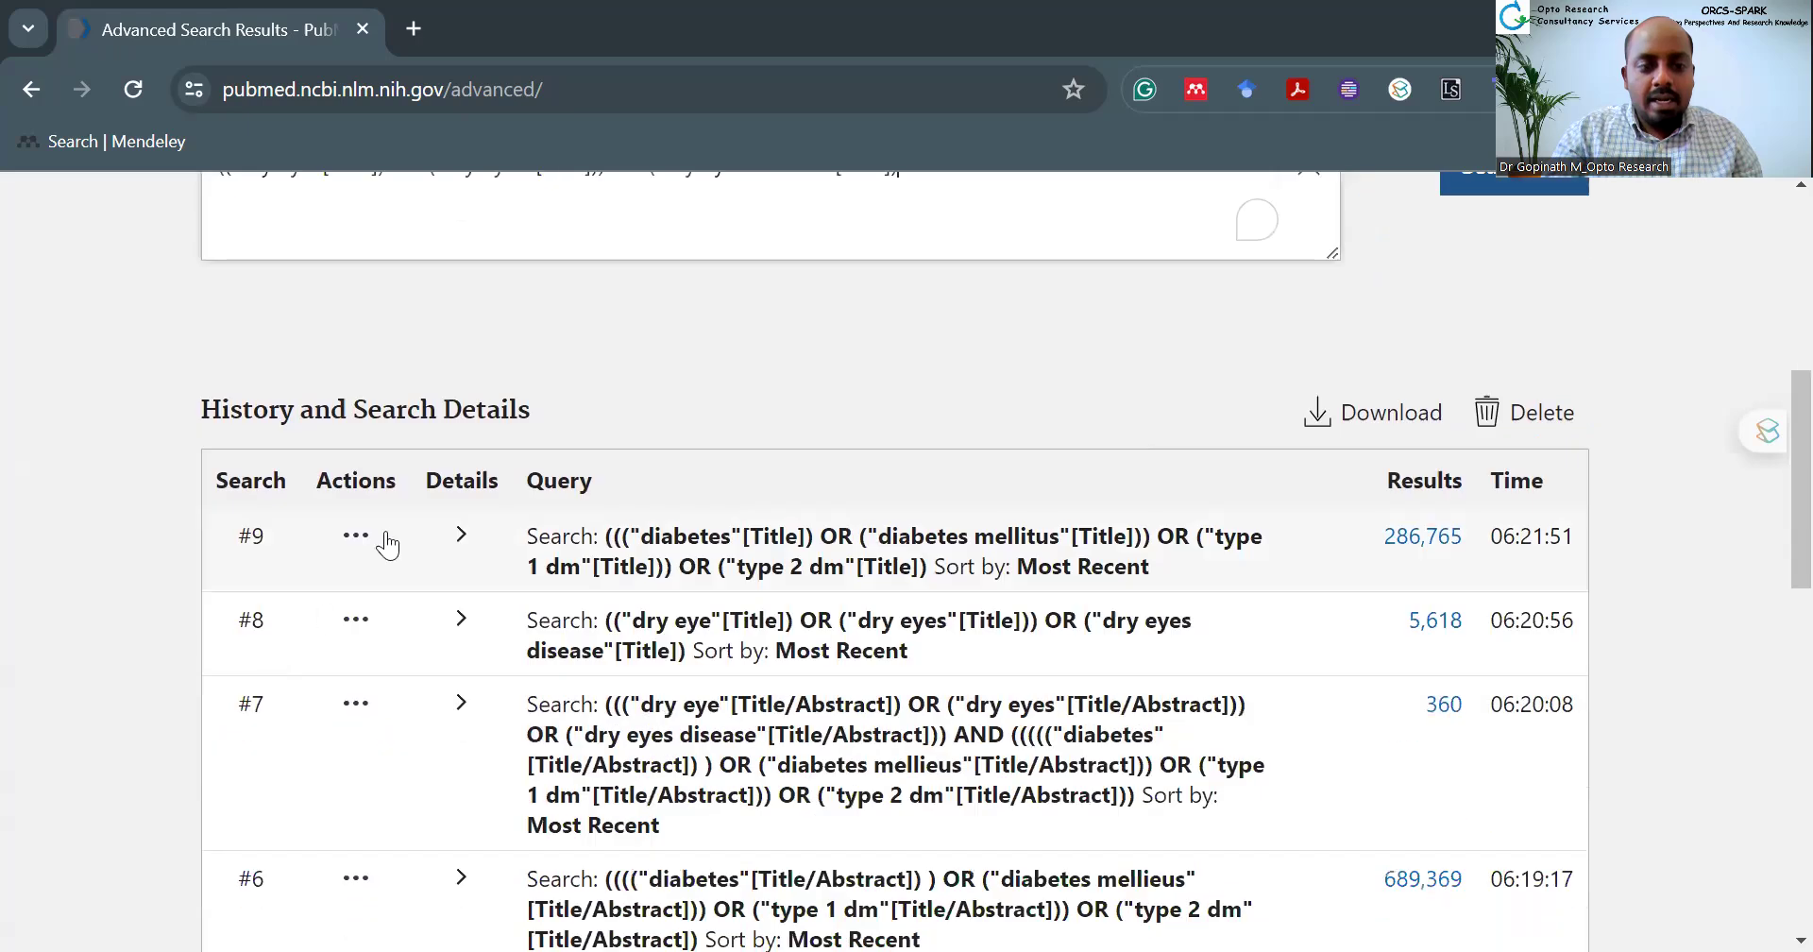
{"action": "left_click", "coordinate": [356, 417]}
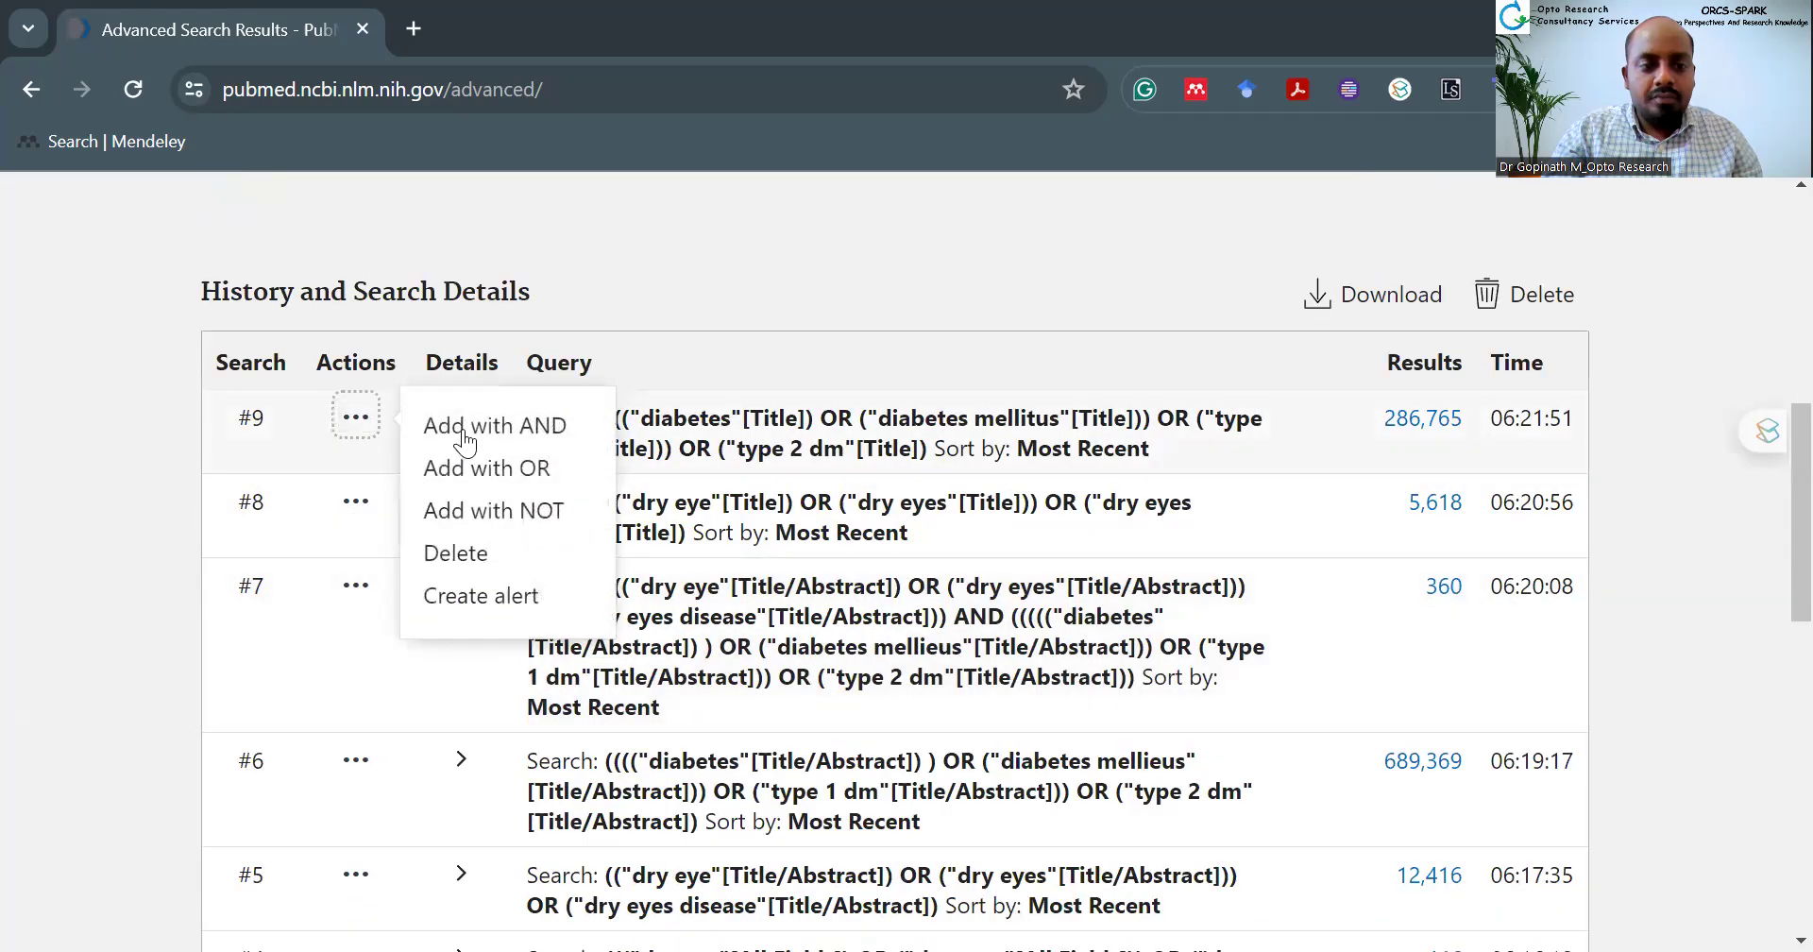
{"action": "left_click", "coordinate": [434, 437]}
{"action": "left_click", "coordinate": [1499, 770]}
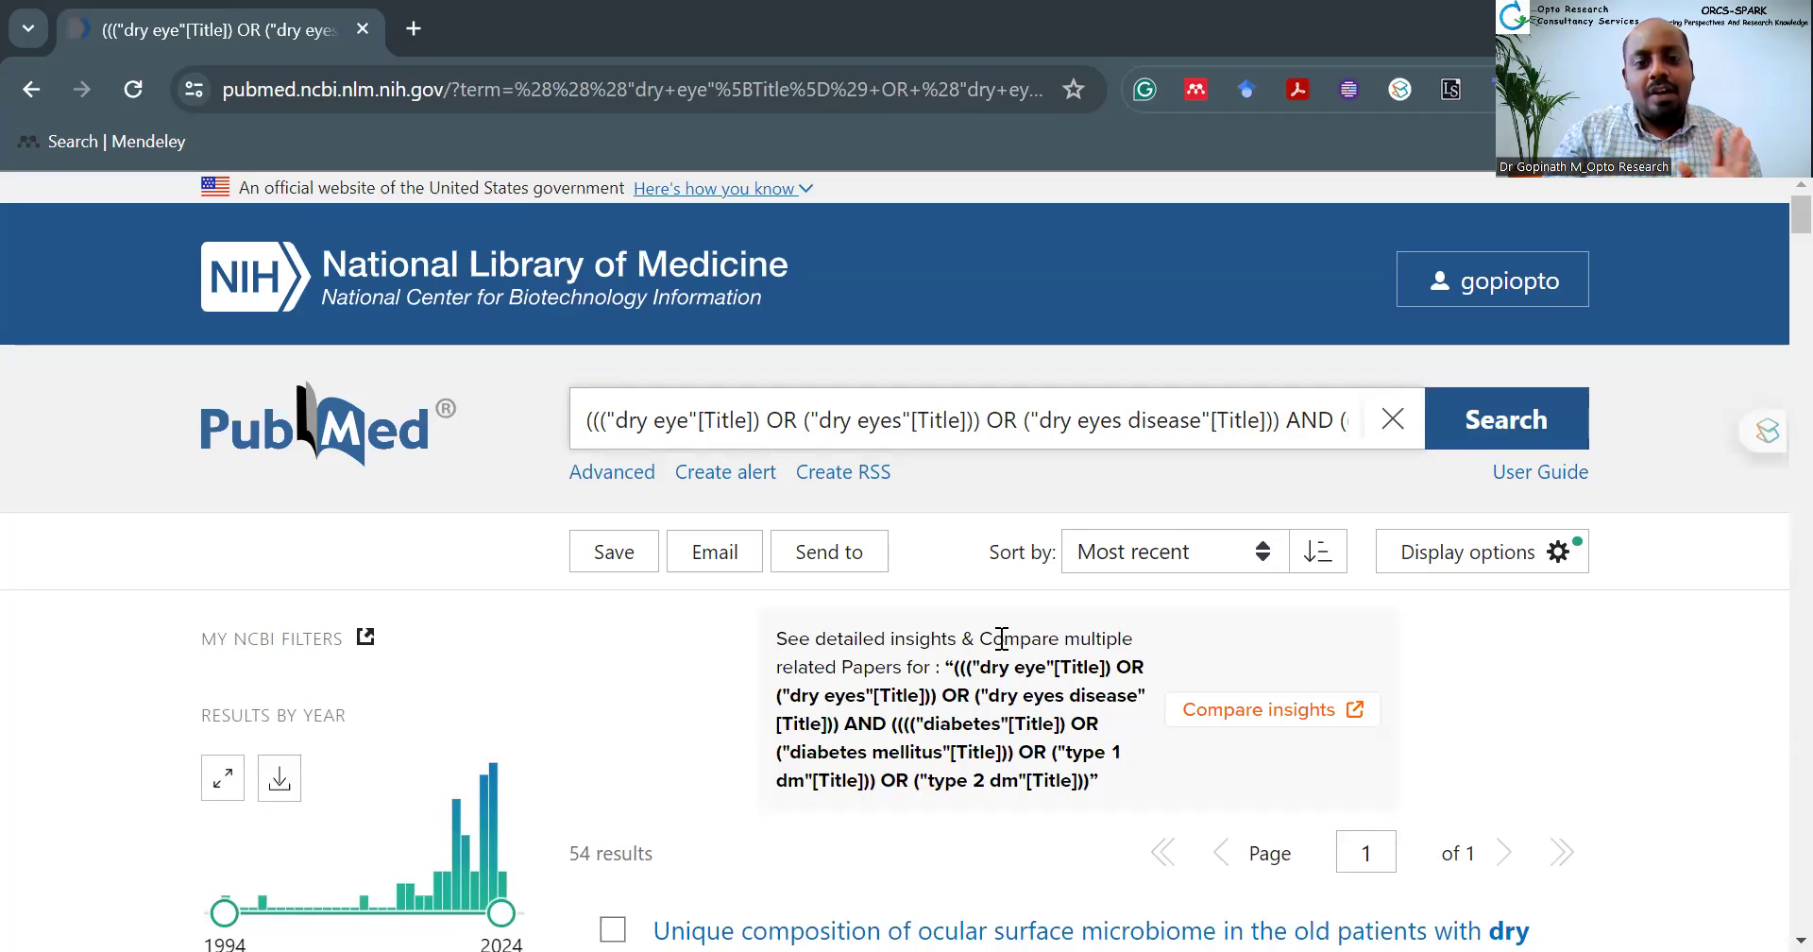
Step: Return to the Advanced Search Builder and compare the result counts of all searches in the history, down to #1
{"action": "left_click", "coordinate": [618, 476]}
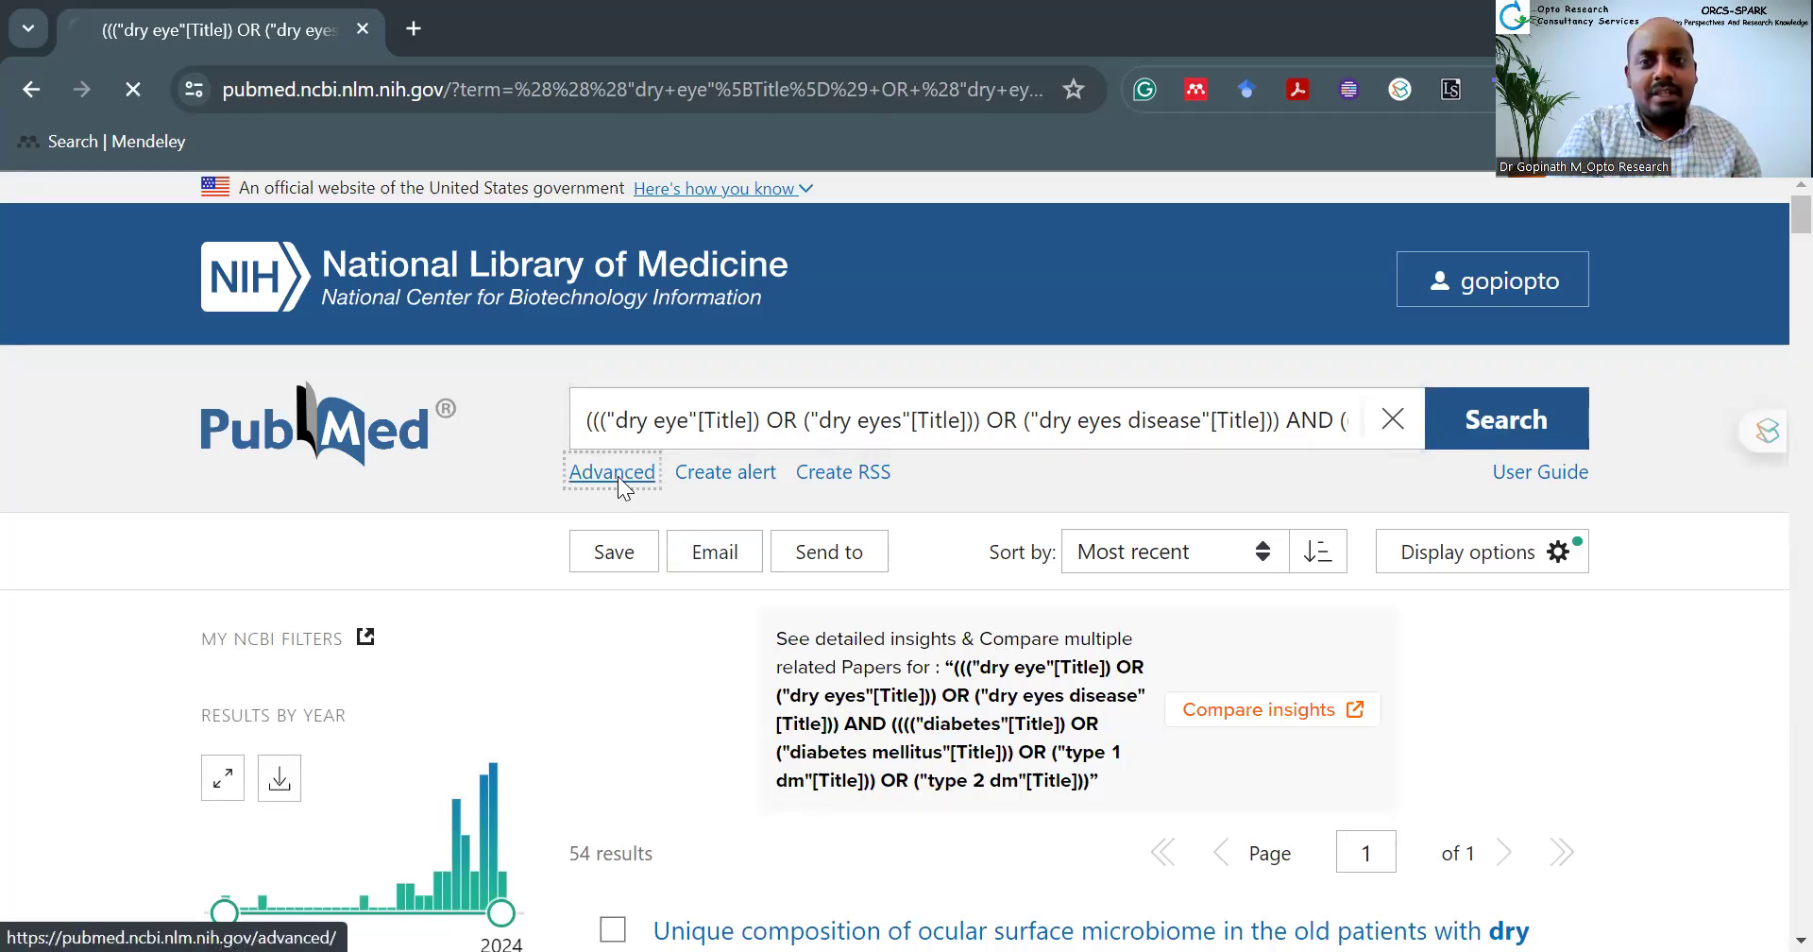
{"action": "scroll", "coordinate": [619, 487], "scroll_direction": "down", "scroll_amount": 6}
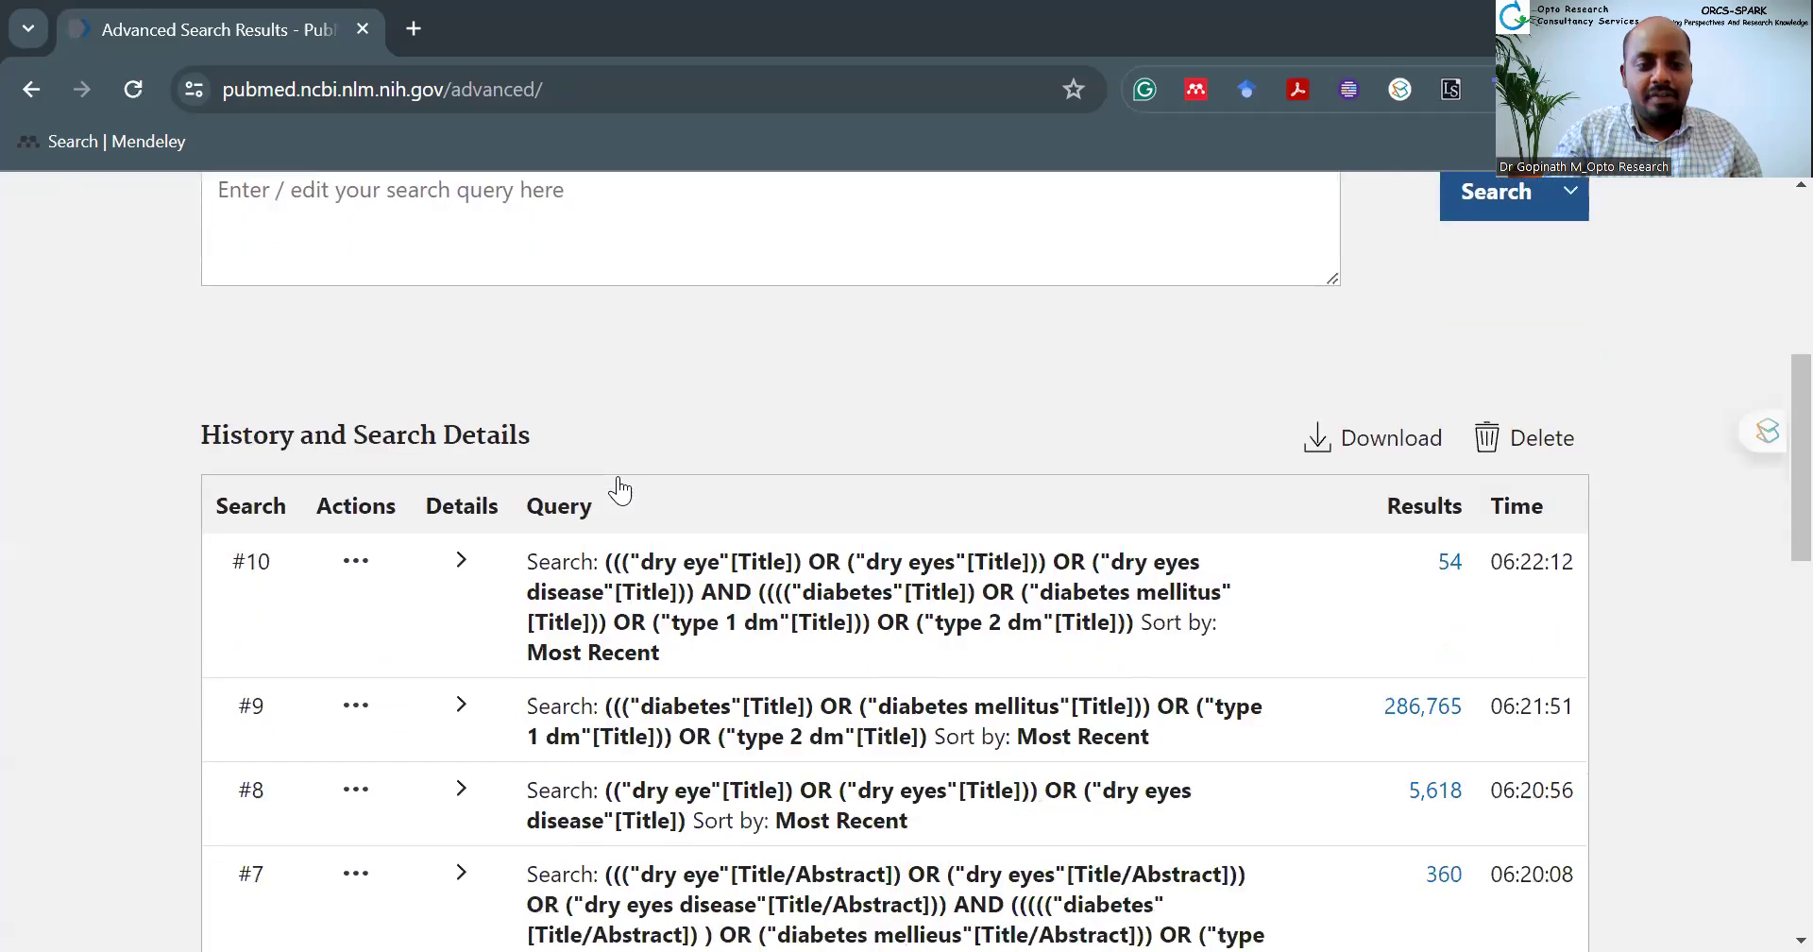
{"action": "scroll", "coordinate": [457, 647], "scroll_direction": "down", "scroll_amount": 10}
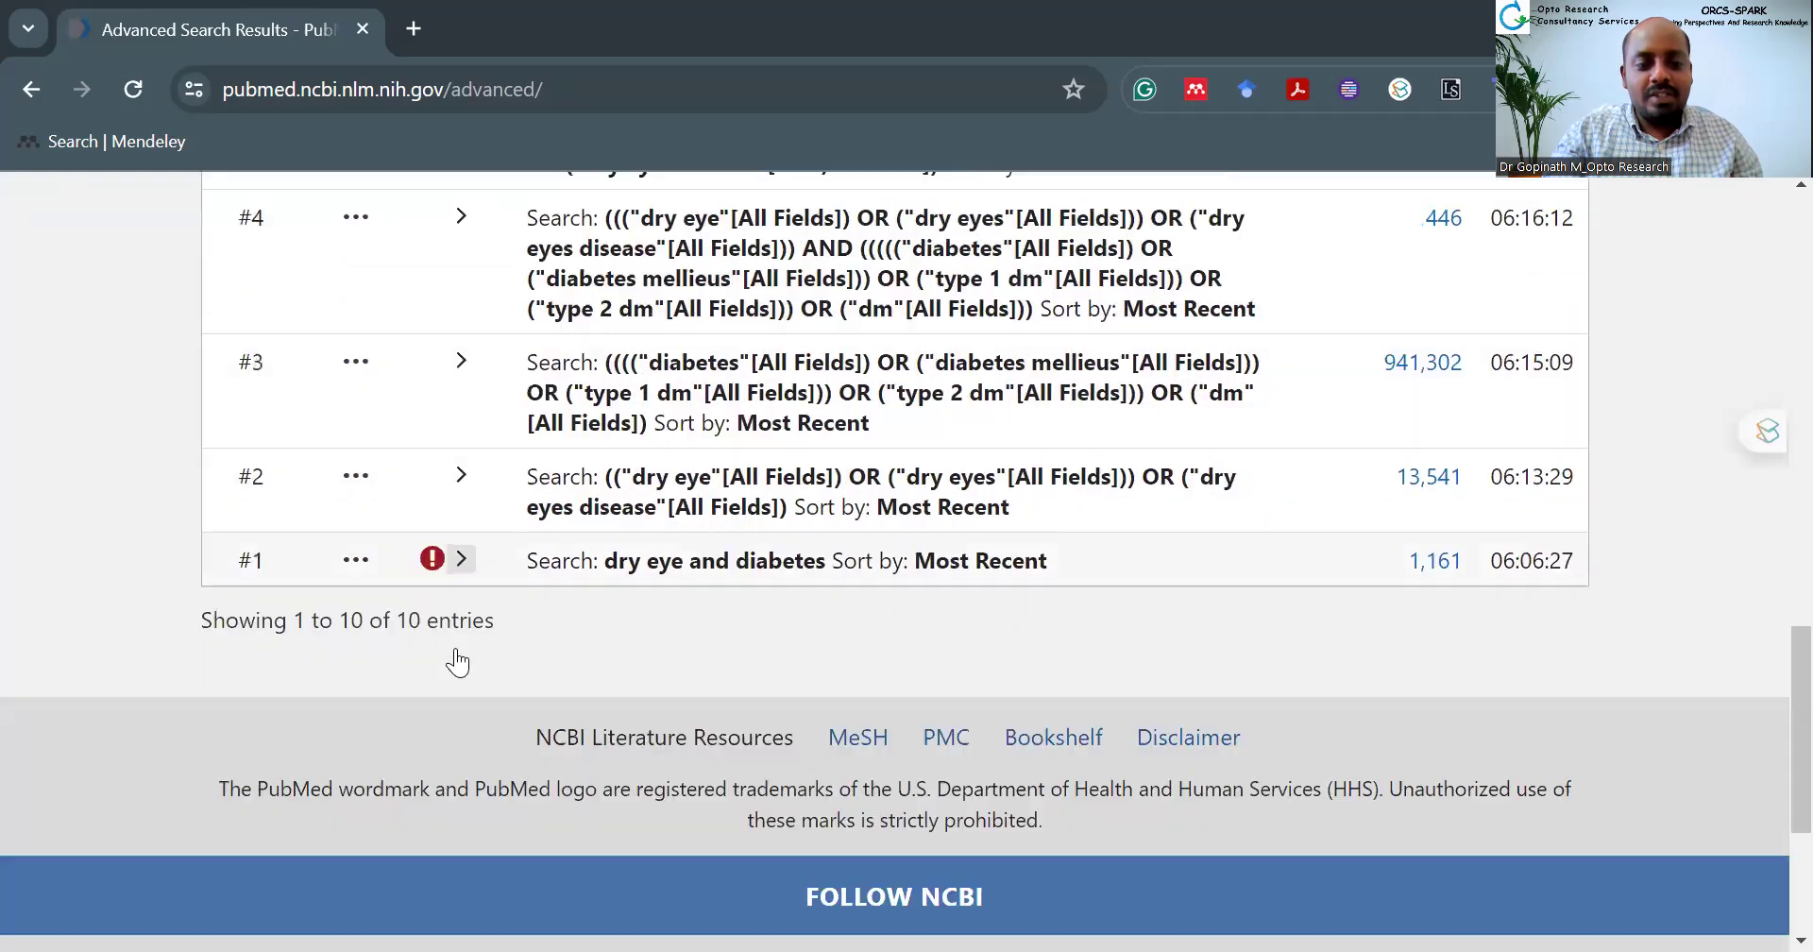
{"action": "scroll", "coordinate": [457, 662], "scroll_direction": "down", "scroll_amount": 1}
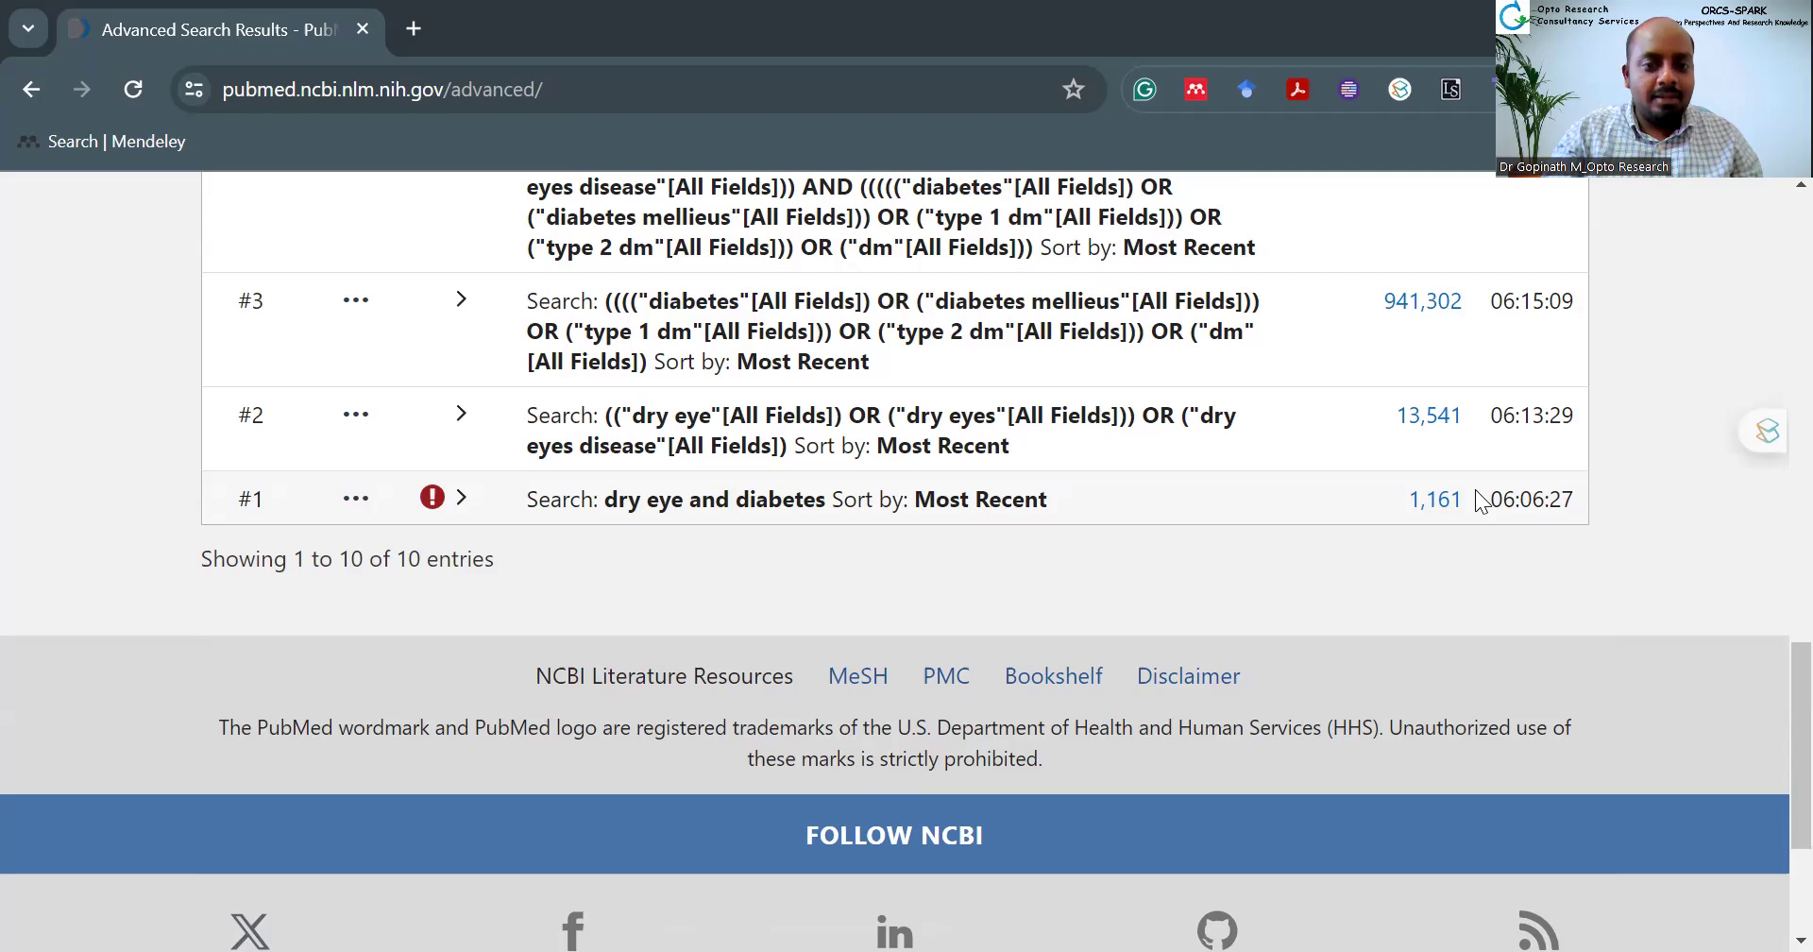
Step: Review the search history back up to the newest entry and open the results of the combined Title search (#10)
{"action": "scroll", "coordinate": [1479, 500], "scroll_direction": "up", "scroll_amount": 1}
{"action": "scroll", "coordinate": [1475, 489], "scroll_direction": "up", "scroll_amount": 1}
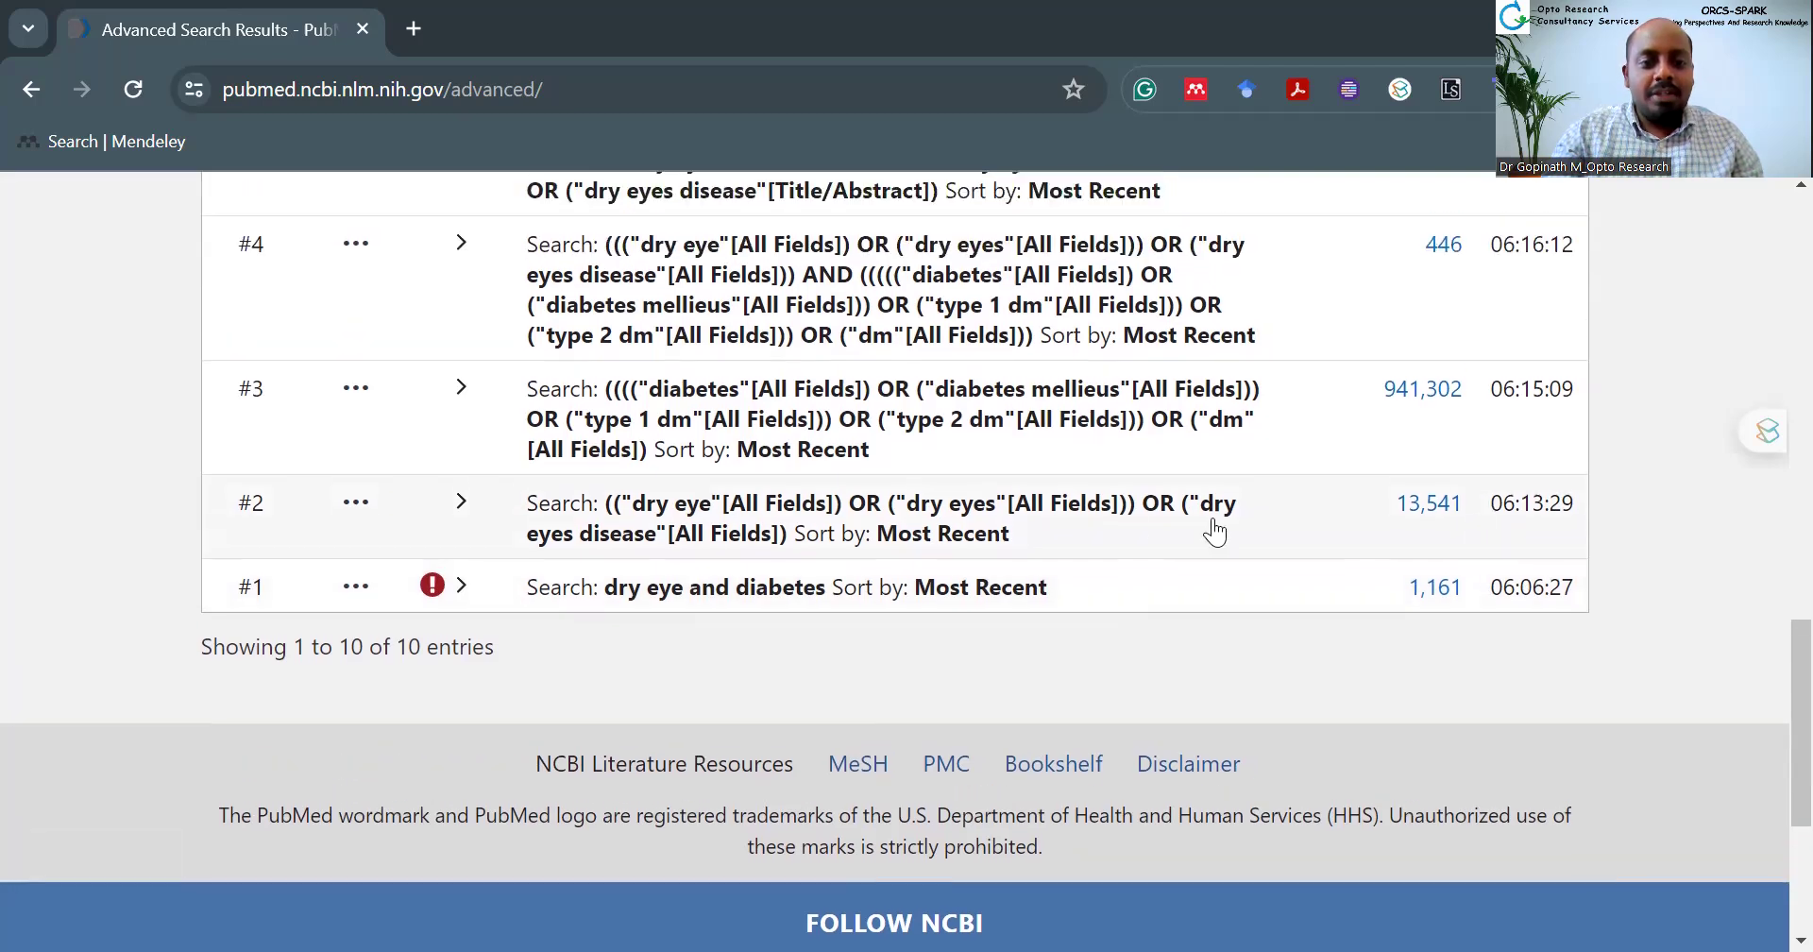
{"action": "scroll", "coordinate": [1342, 419], "scroll_direction": "up", "scroll_amount": 2}
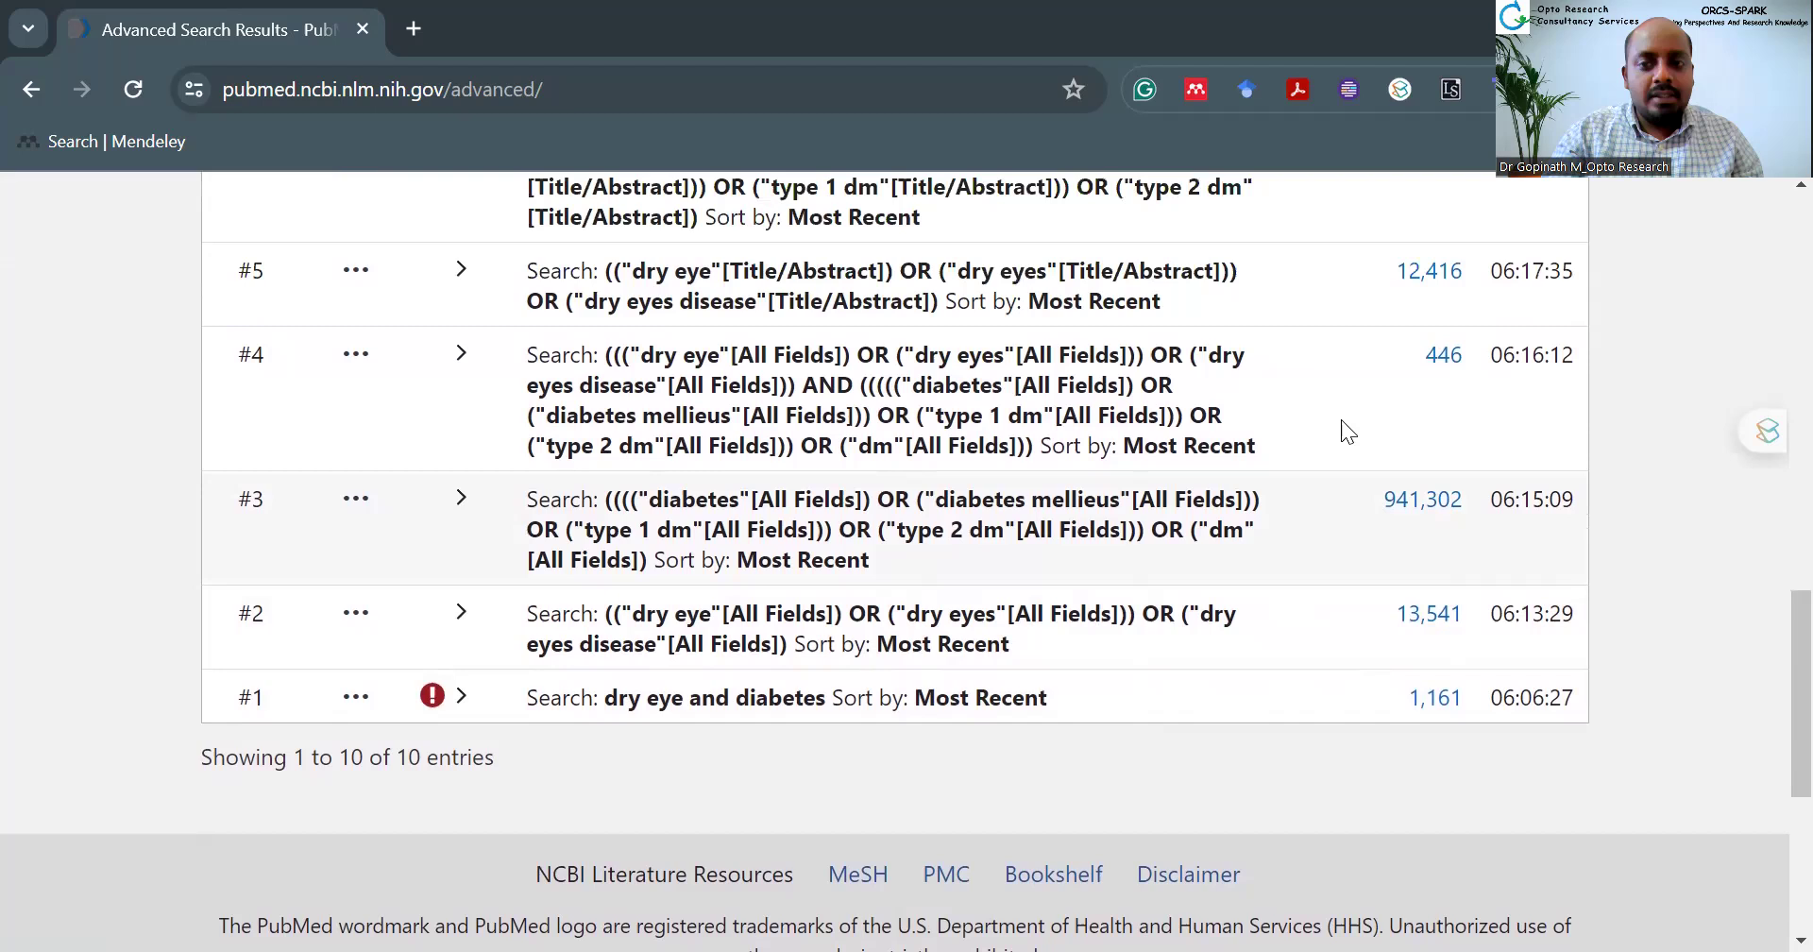
{"action": "scroll", "coordinate": [1388, 491], "scroll_direction": "up", "scroll_amount": 5}
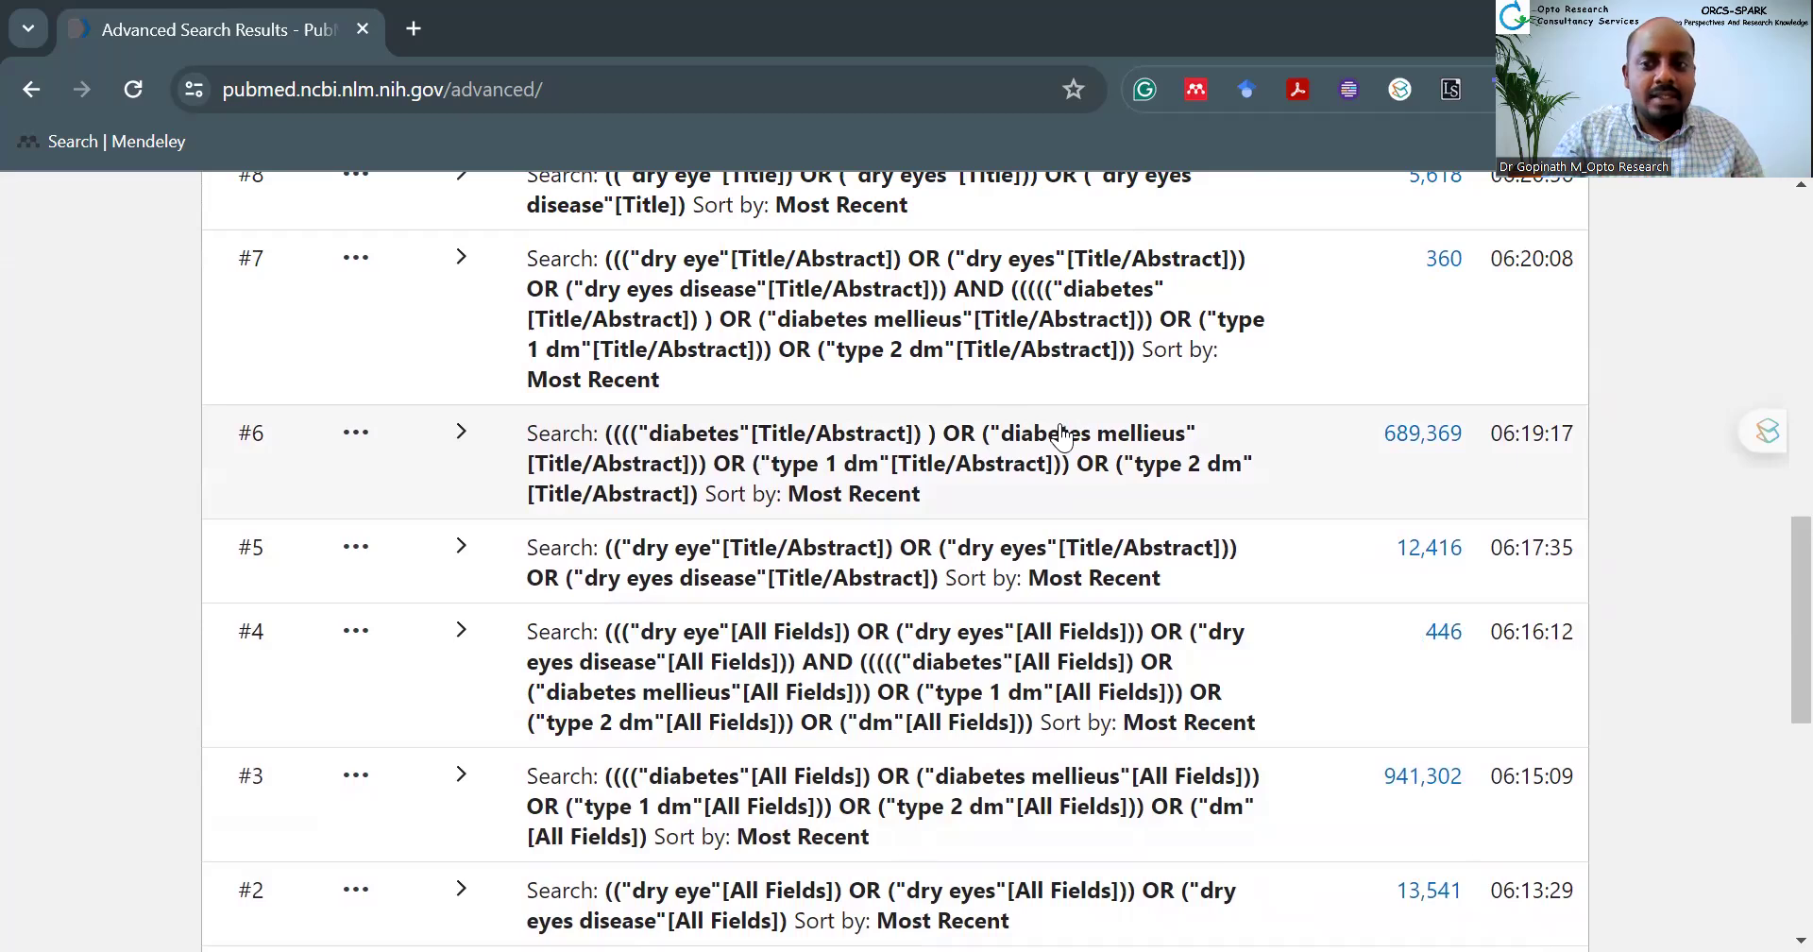
{"action": "scroll", "coordinate": [1401, 426], "scroll_direction": "up", "scroll_amount": 3}
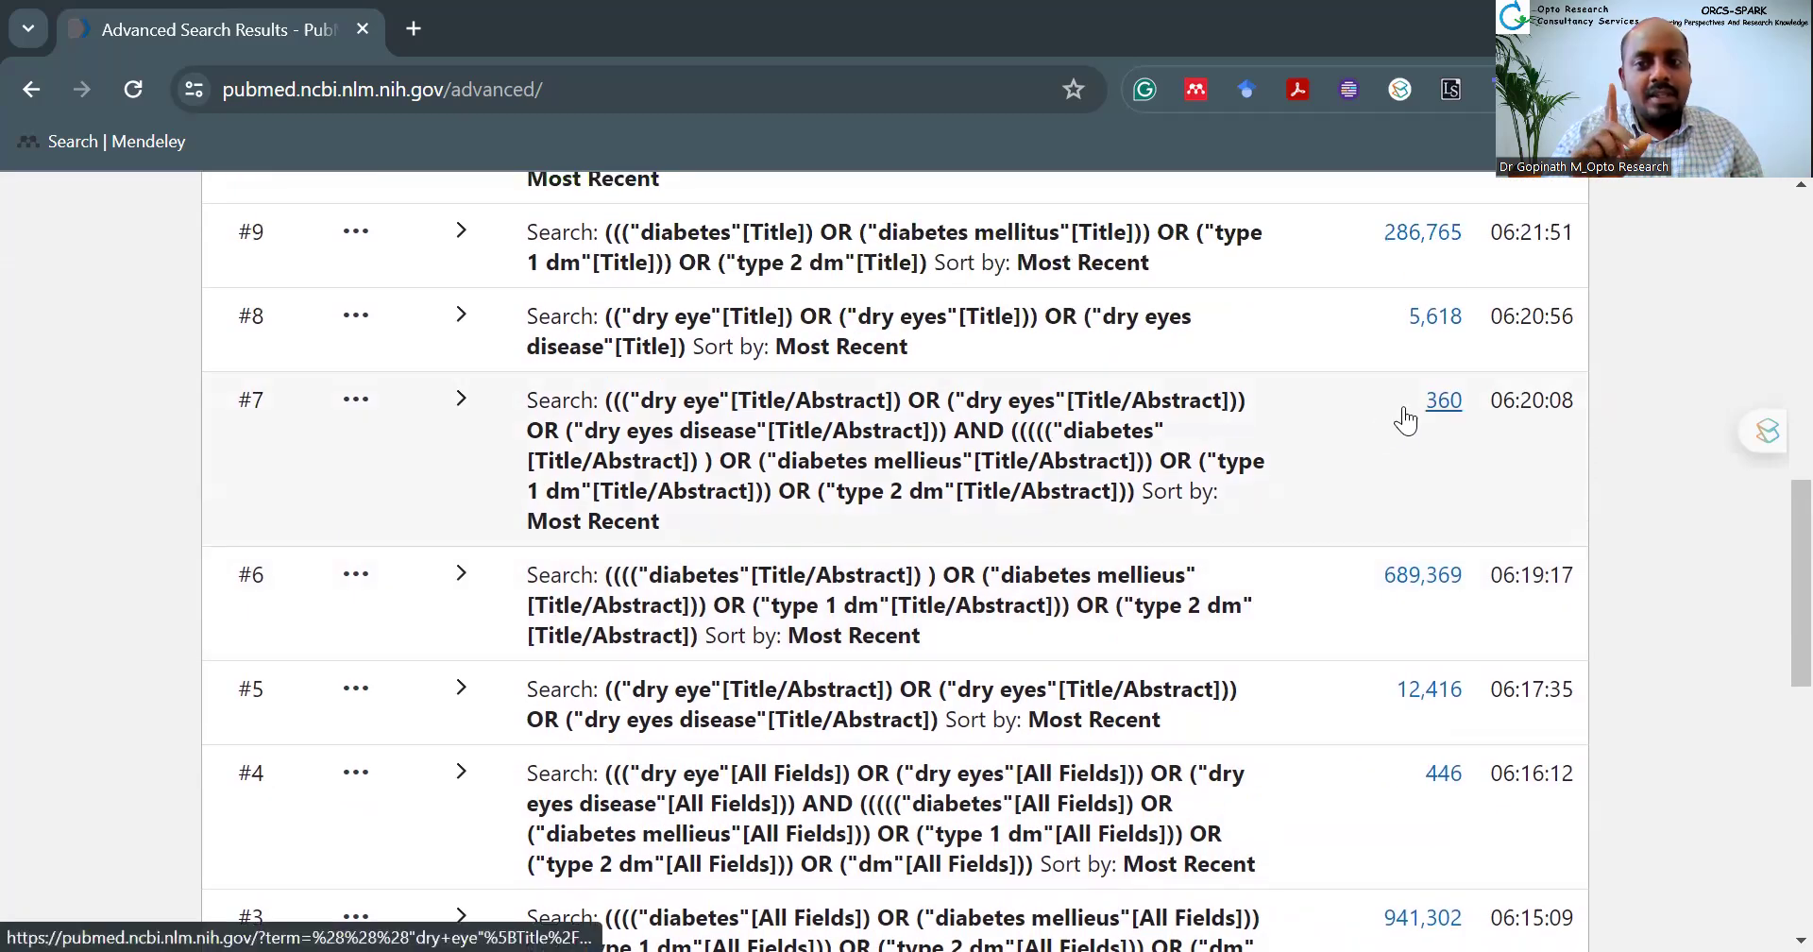
{"action": "scroll", "coordinate": [1317, 427], "scroll_direction": "up", "scroll_amount": 3}
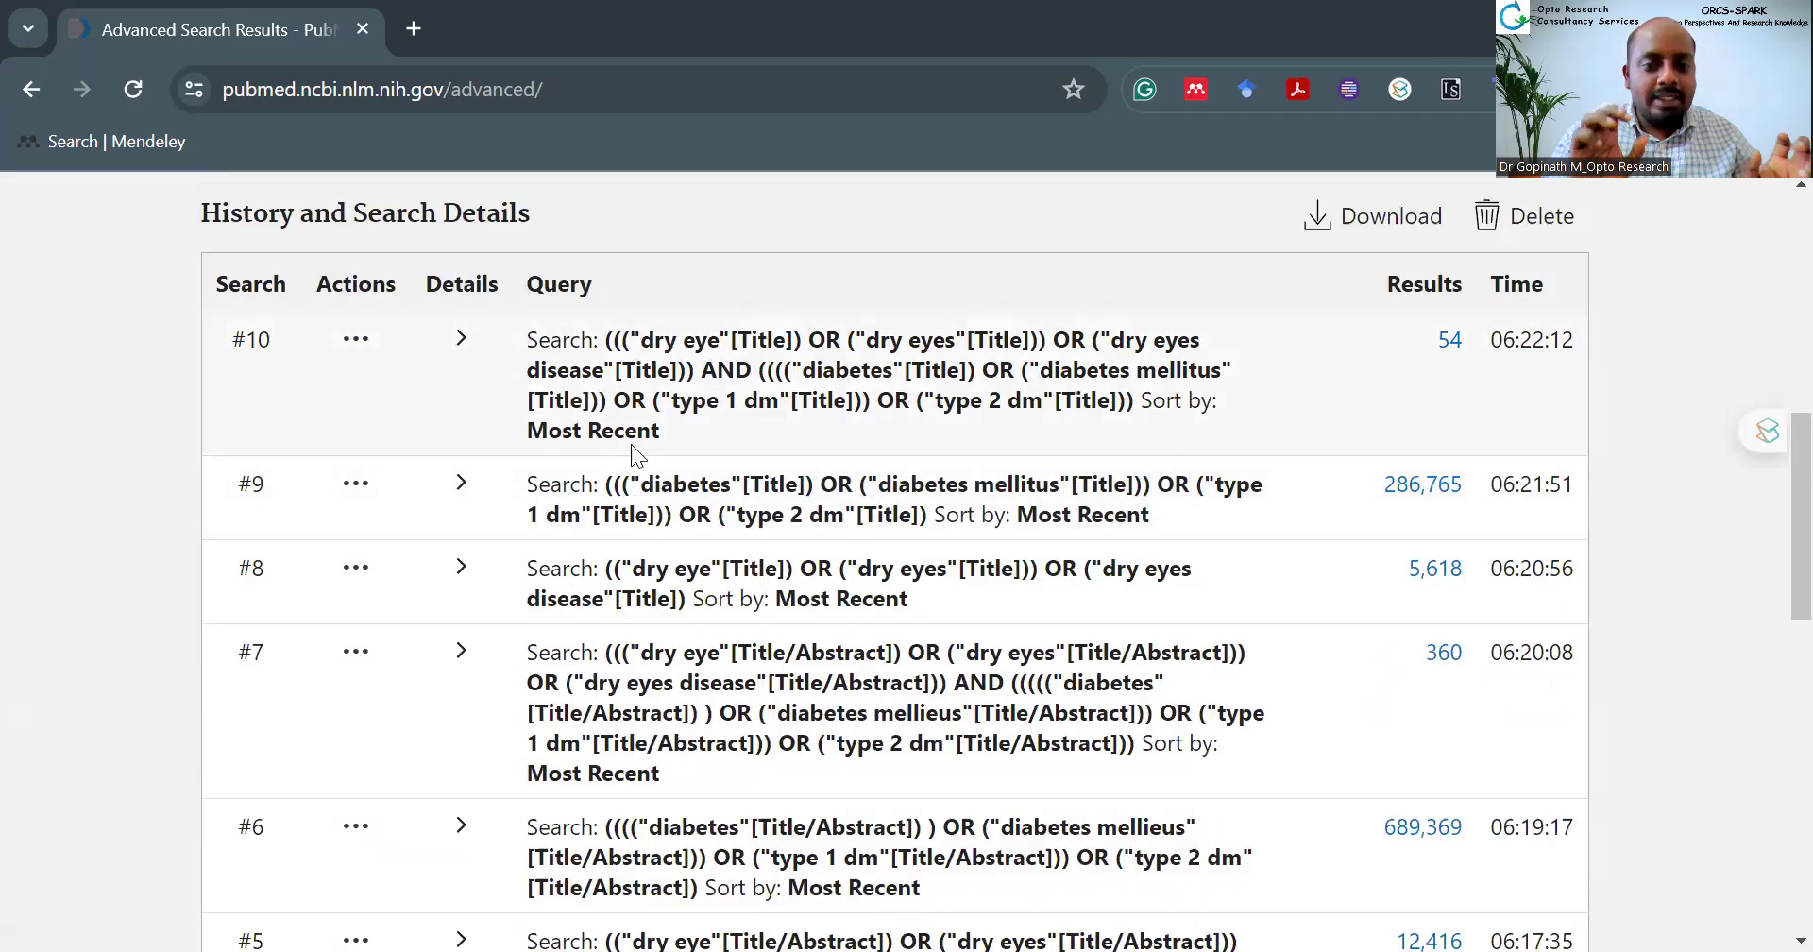
{"action": "left_click", "coordinate": [1453, 340]}
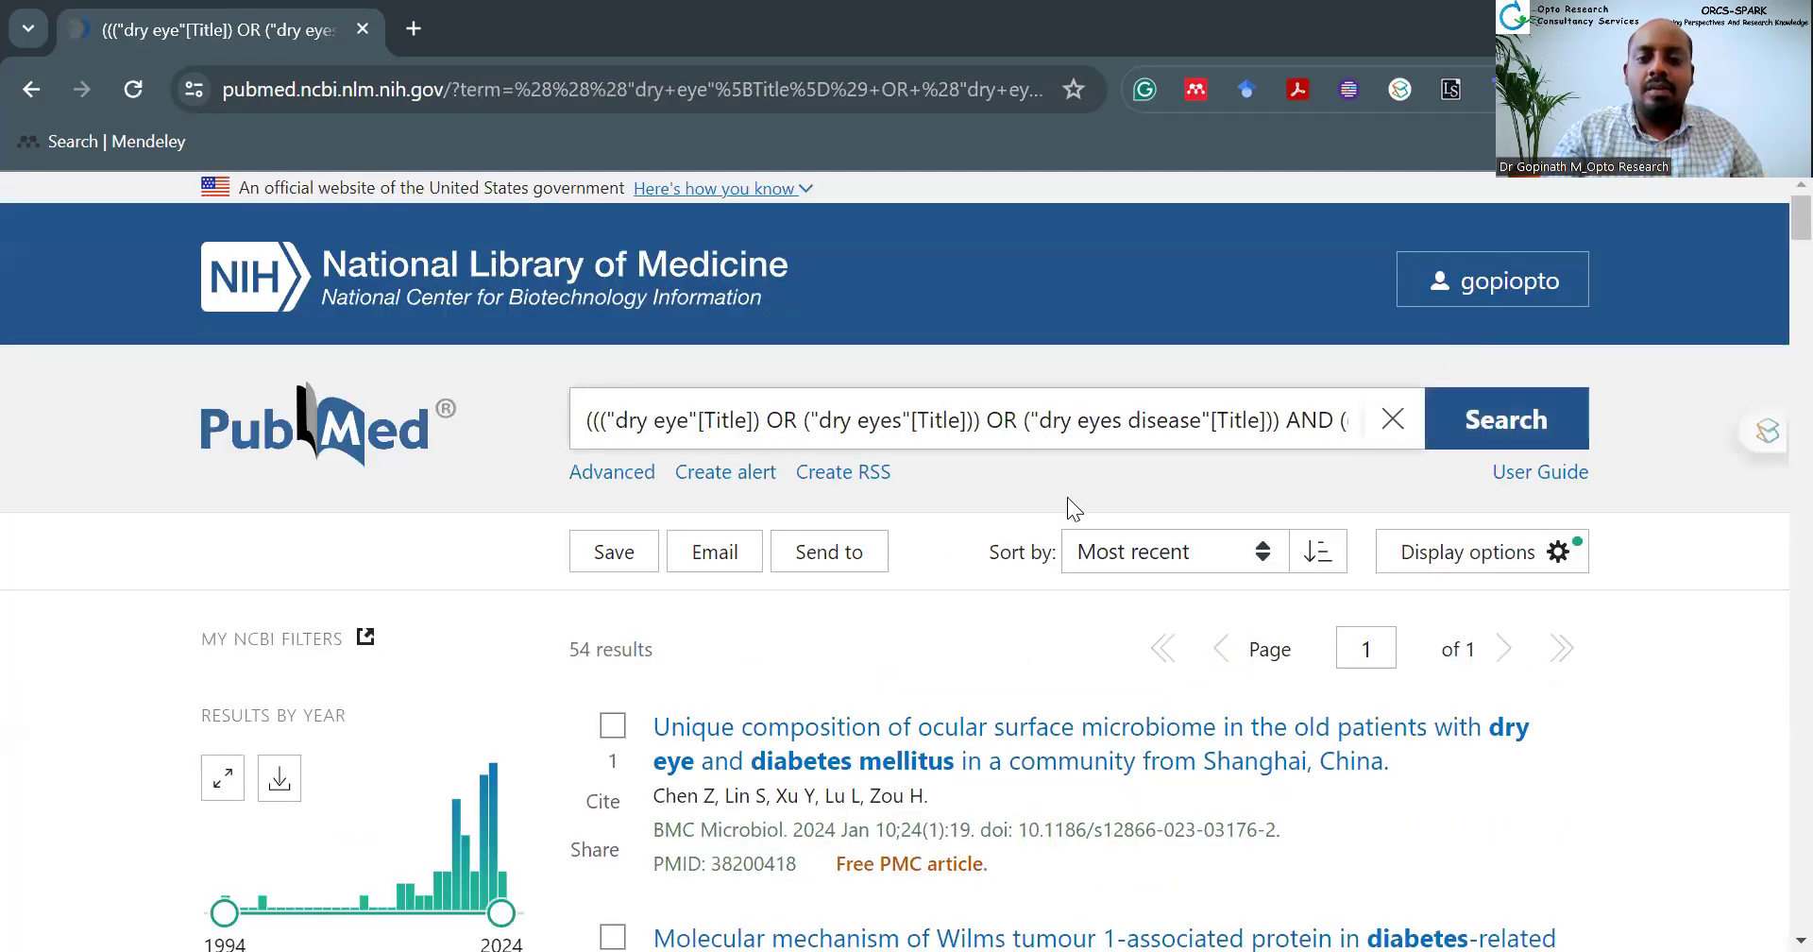
Step: Limit the results to the publication years 2019 to 2024 on the results-by-year timeline
{"action": "scroll", "coordinate": [593, 584], "scroll_direction": "down", "scroll_amount": 4}
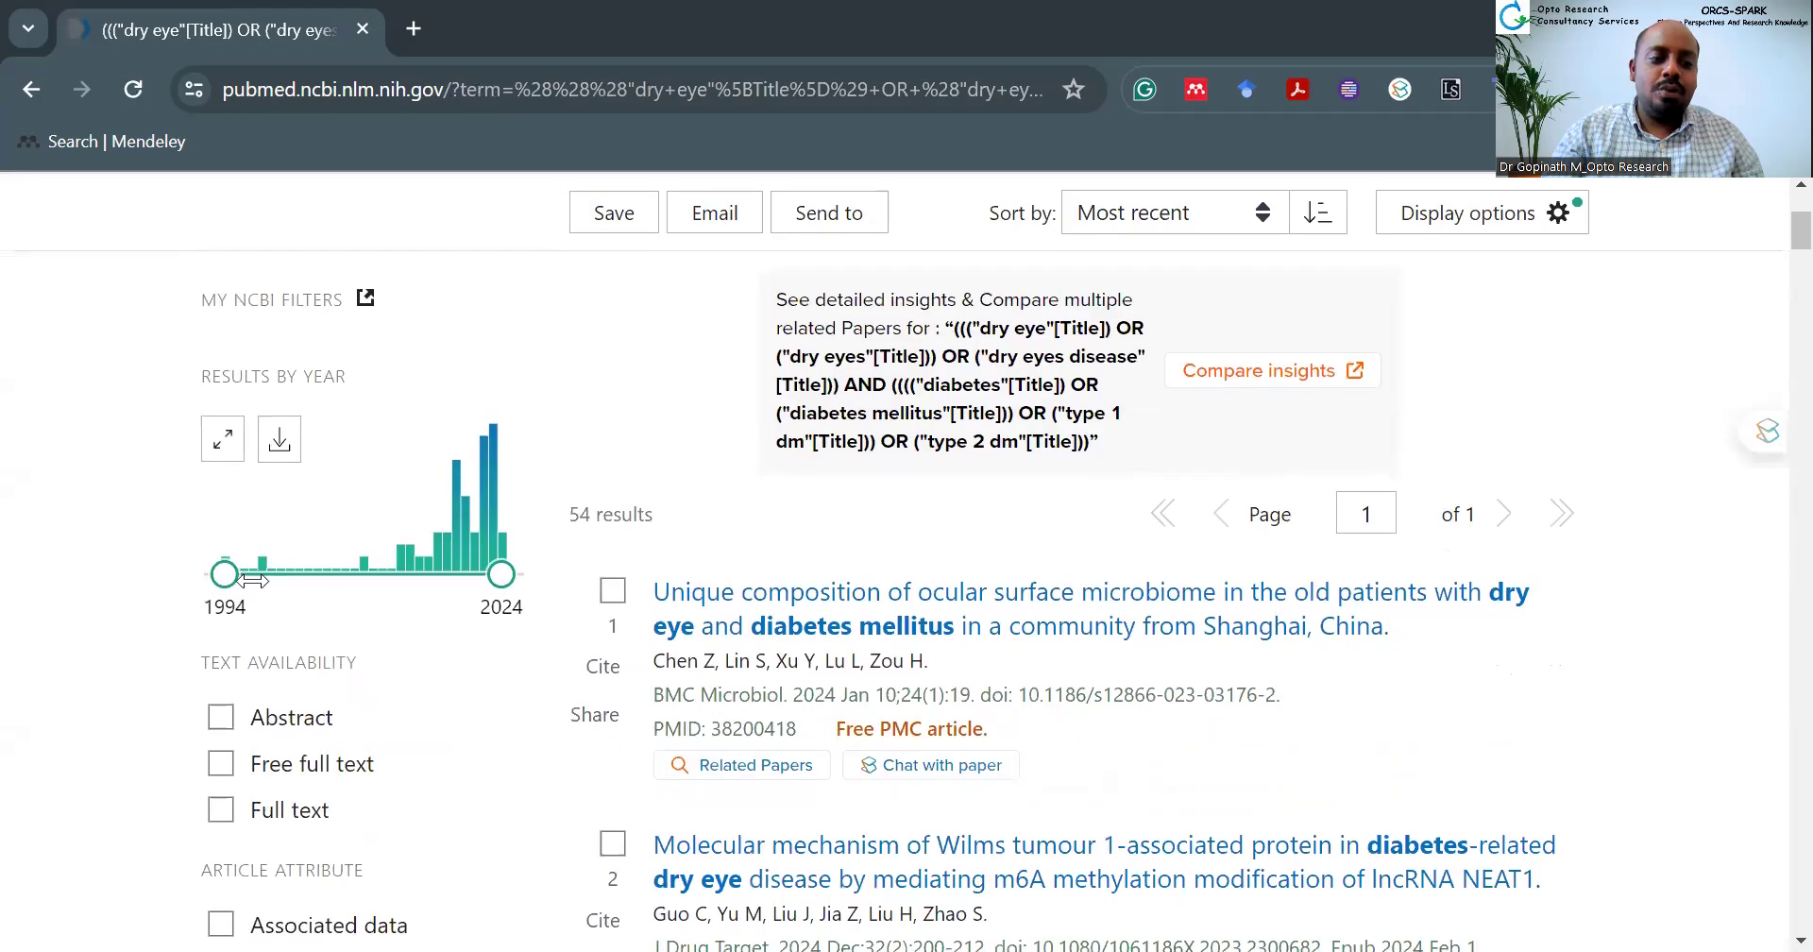
{"action": "left_click_drag", "start_coordinate": [225, 573], "coordinate": [460, 575]}
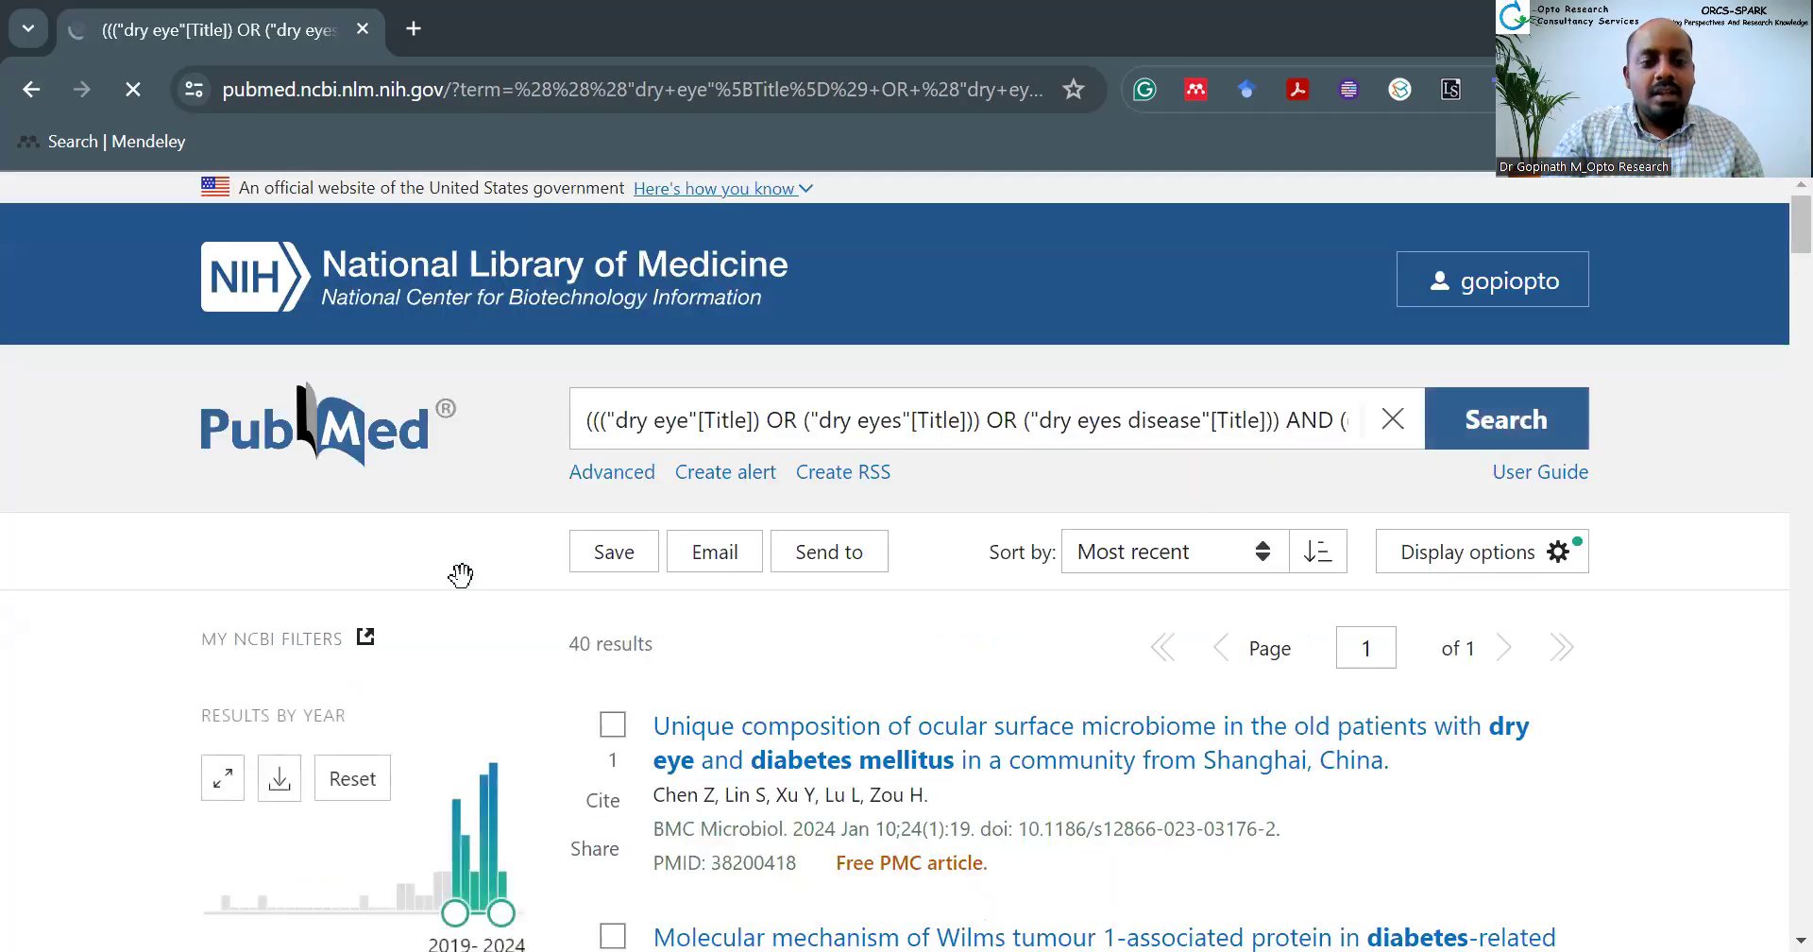
Step: Look through the result filters, open the additional filters and examine the article type, species and article language options
{"action": "scroll", "coordinate": [463, 575], "scroll_direction": "down", "scroll_amount": 1}
{"action": "scroll", "coordinate": [684, 573], "scroll_direction": "down", "scroll_amount": 7}
{"action": "scroll", "coordinate": [689, 579], "scroll_direction": "up", "scroll_amount": 3}
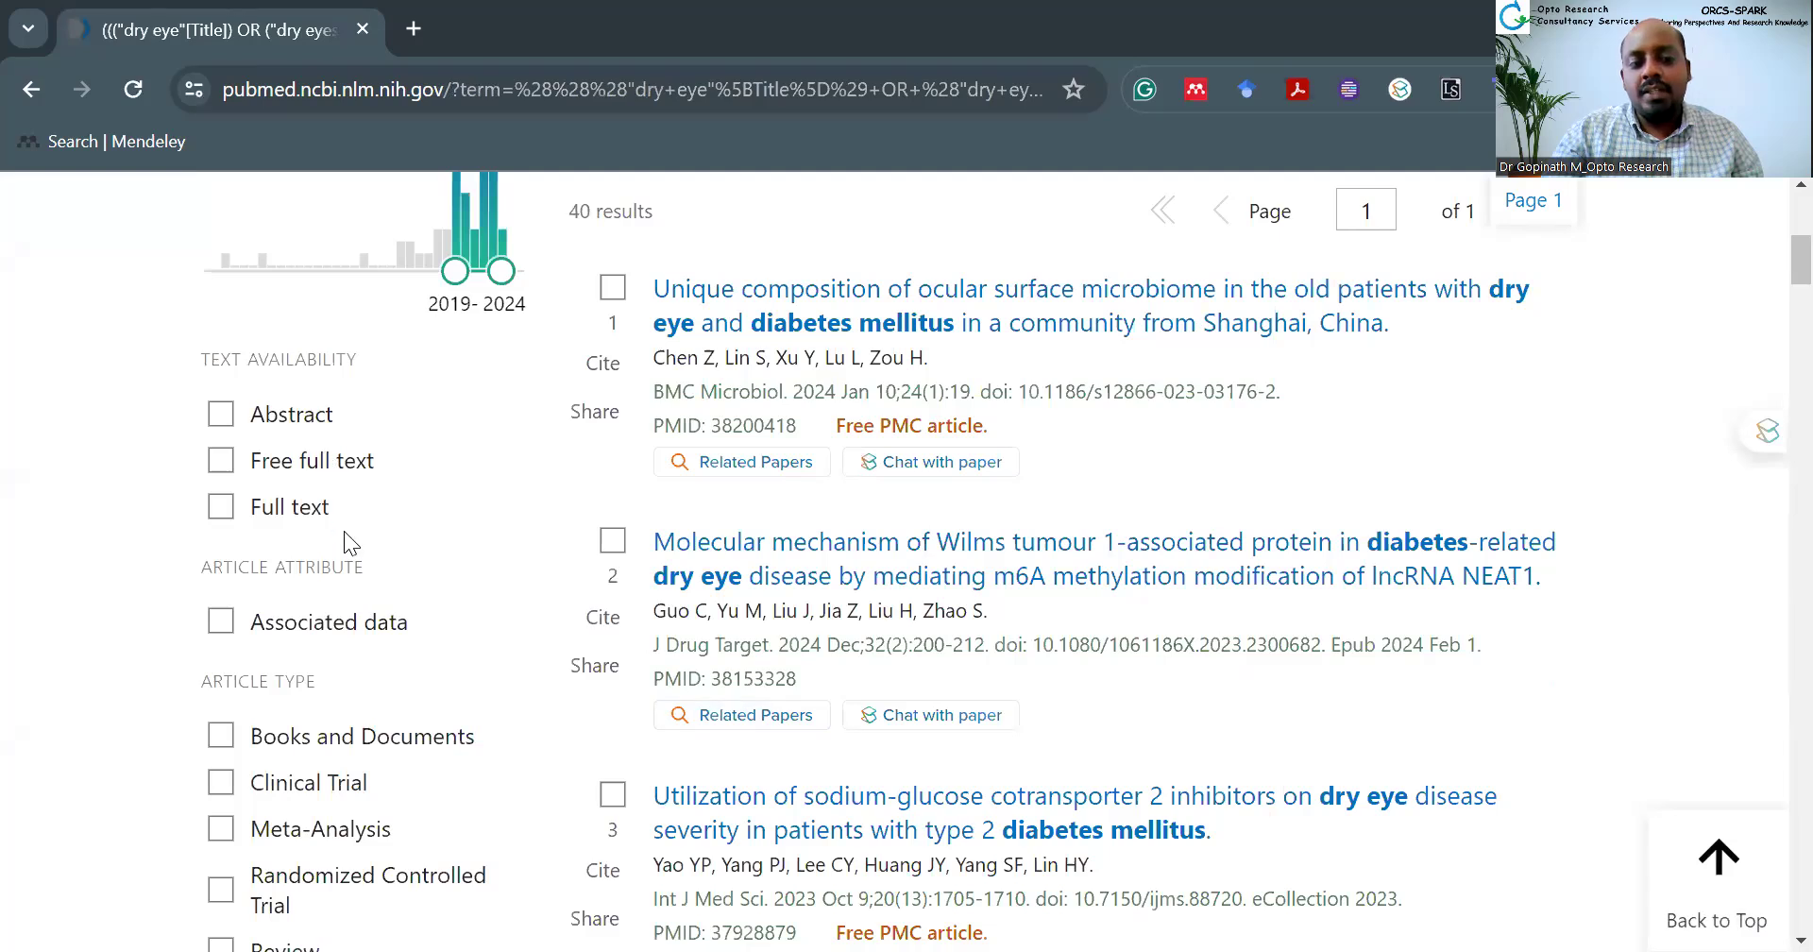
{"action": "scroll", "coordinate": [343, 531], "scroll_direction": "down", "scroll_amount": 3}
{"action": "scroll", "coordinate": [344, 531], "scroll_direction": "down", "scroll_amount": 1}
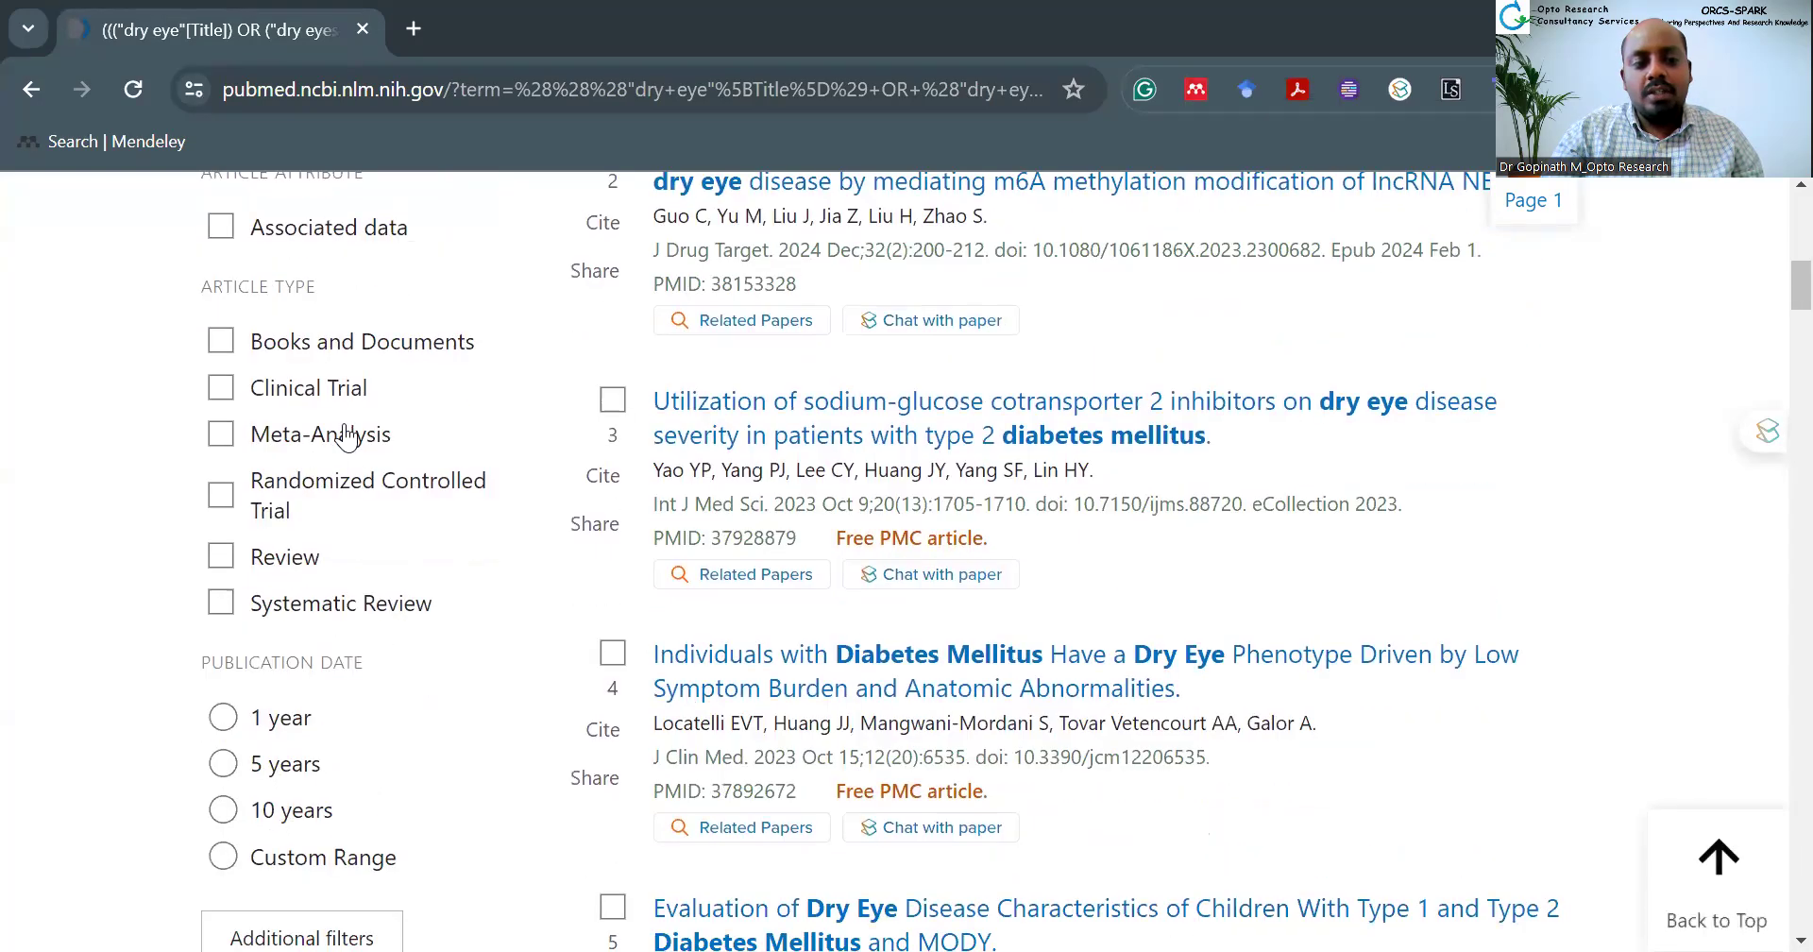
{"action": "scroll", "coordinate": [415, 629], "scroll_direction": "down", "scroll_amount": 4}
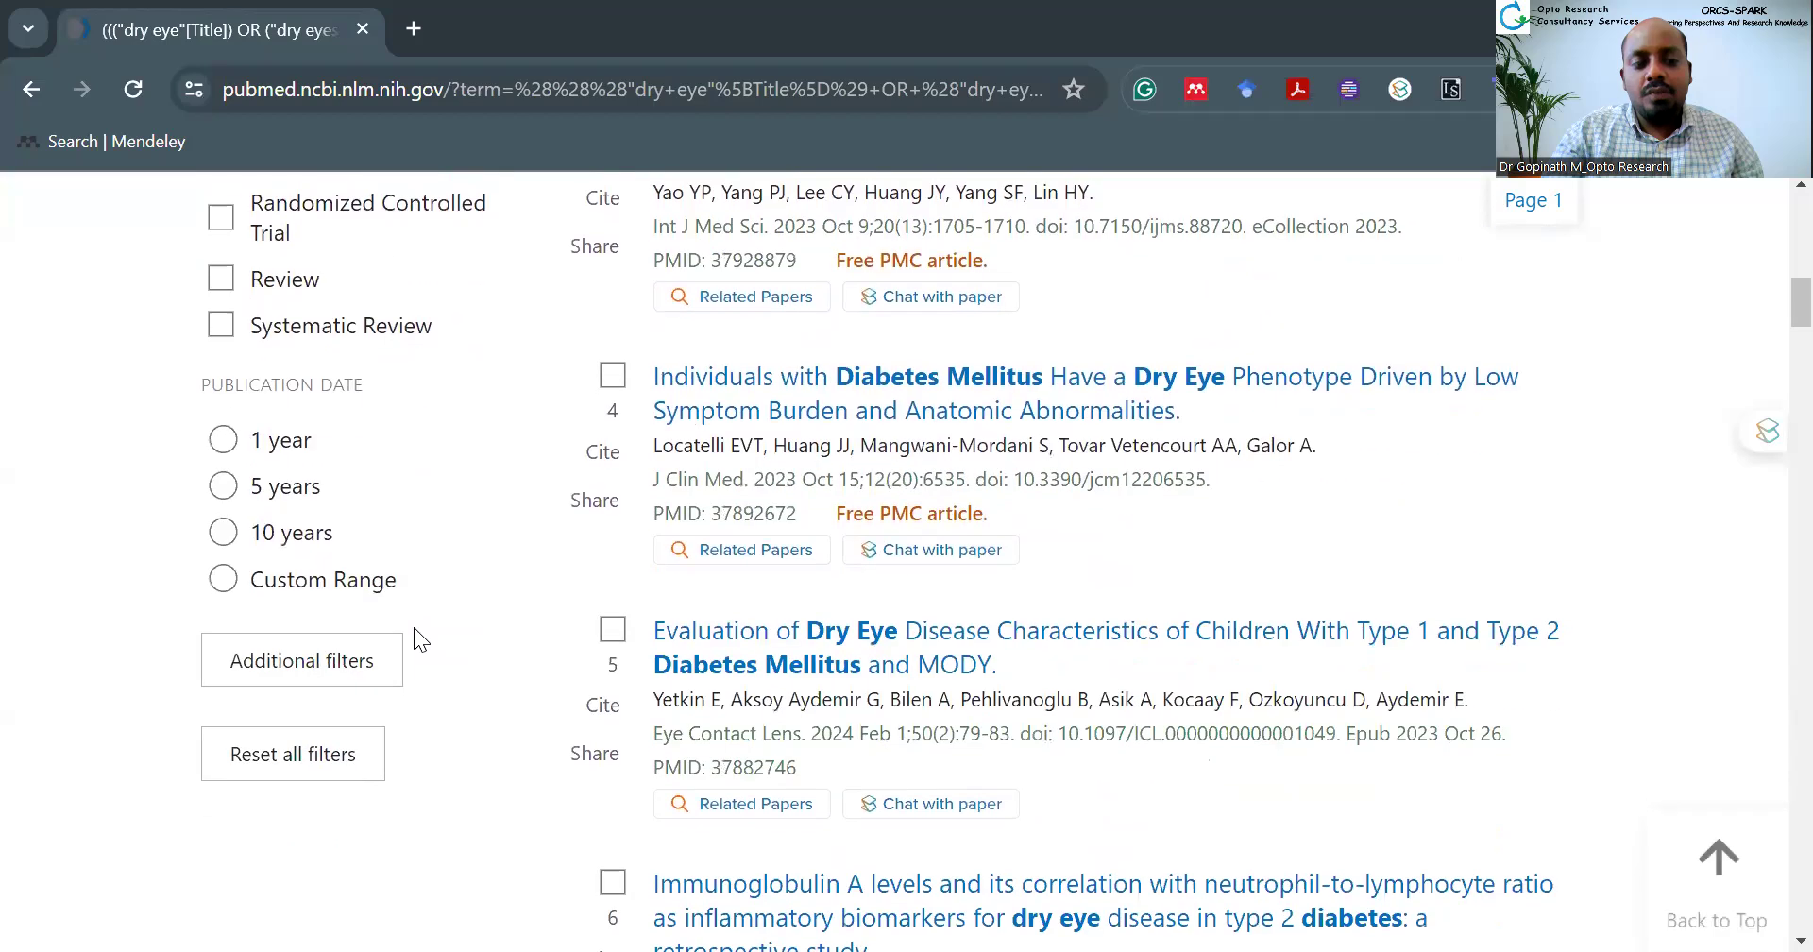
{"action": "left_click", "coordinate": [284, 544]}
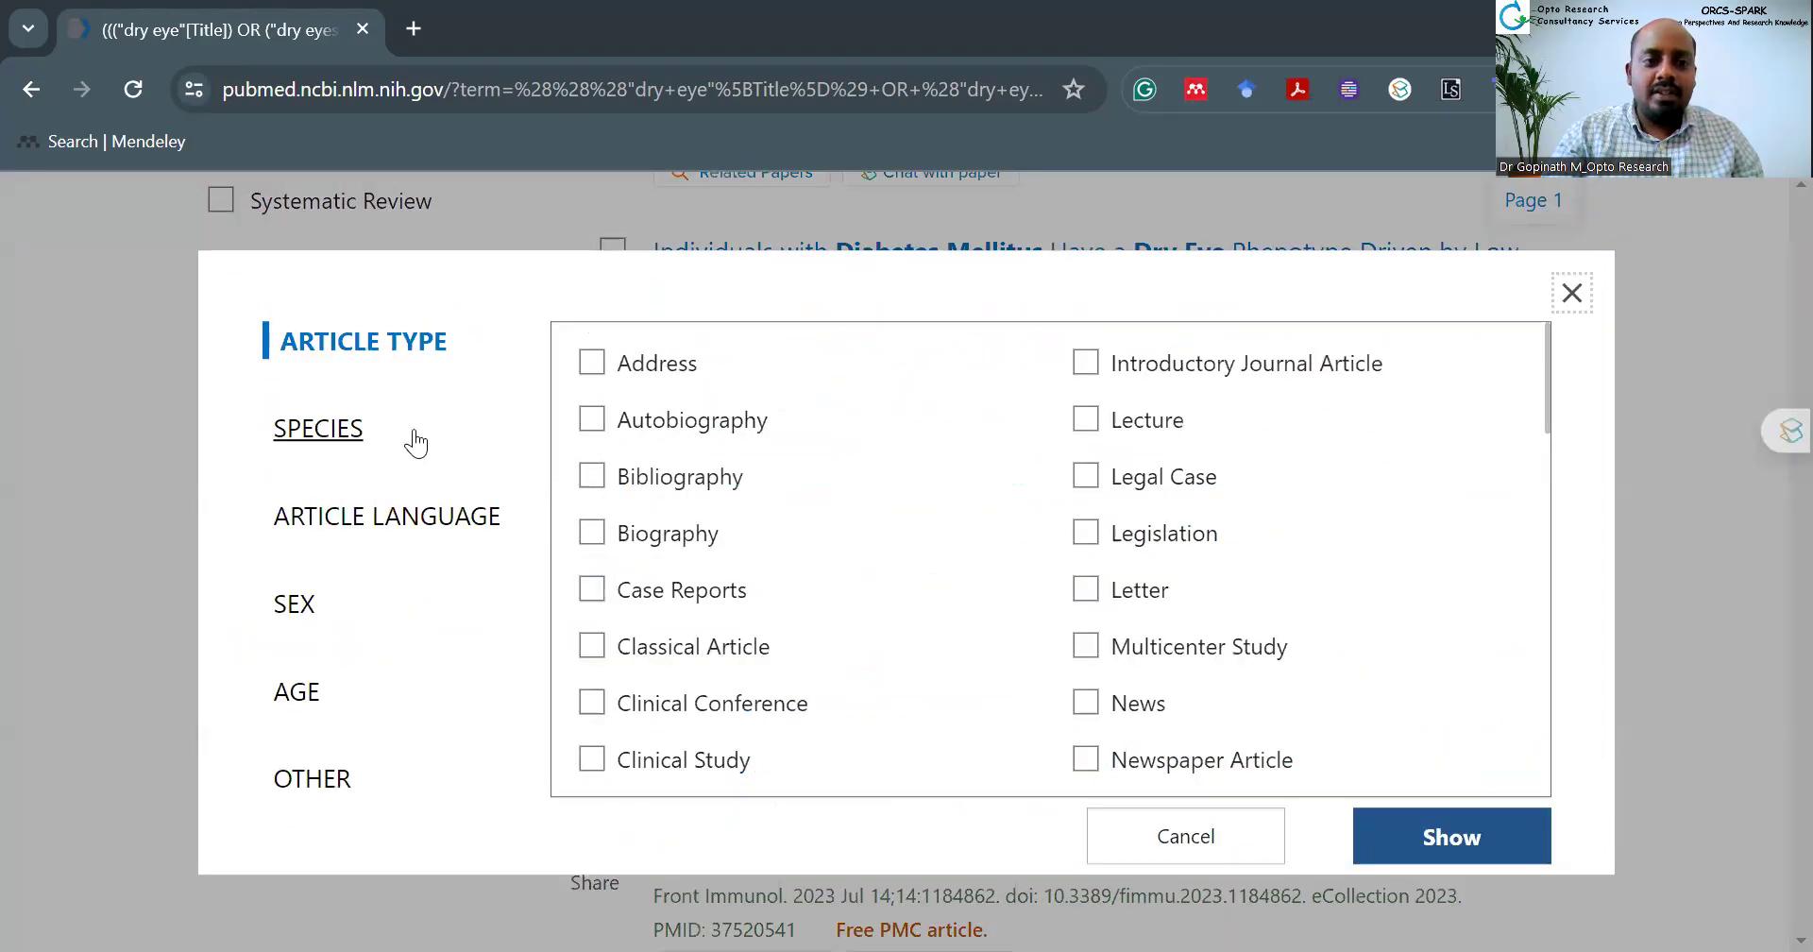
{"action": "scroll", "coordinate": [829, 440], "scroll_direction": "down", "scroll_amount": 15}
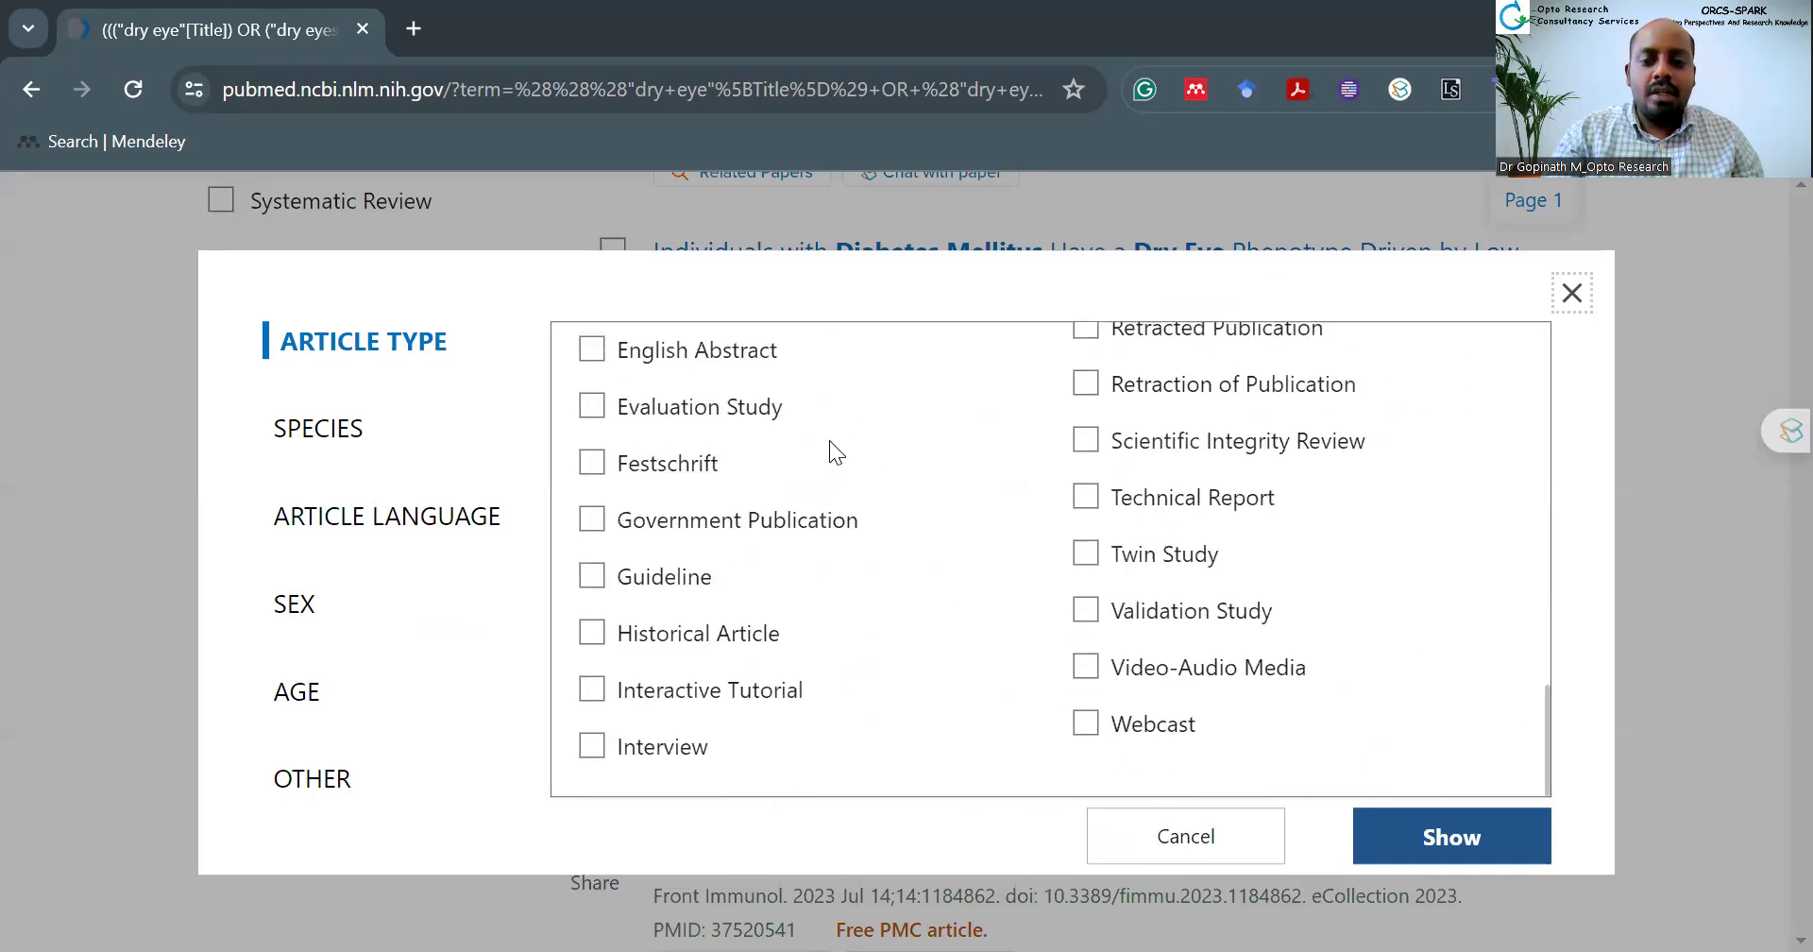
{"action": "left_click", "coordinate": [357, 420]}
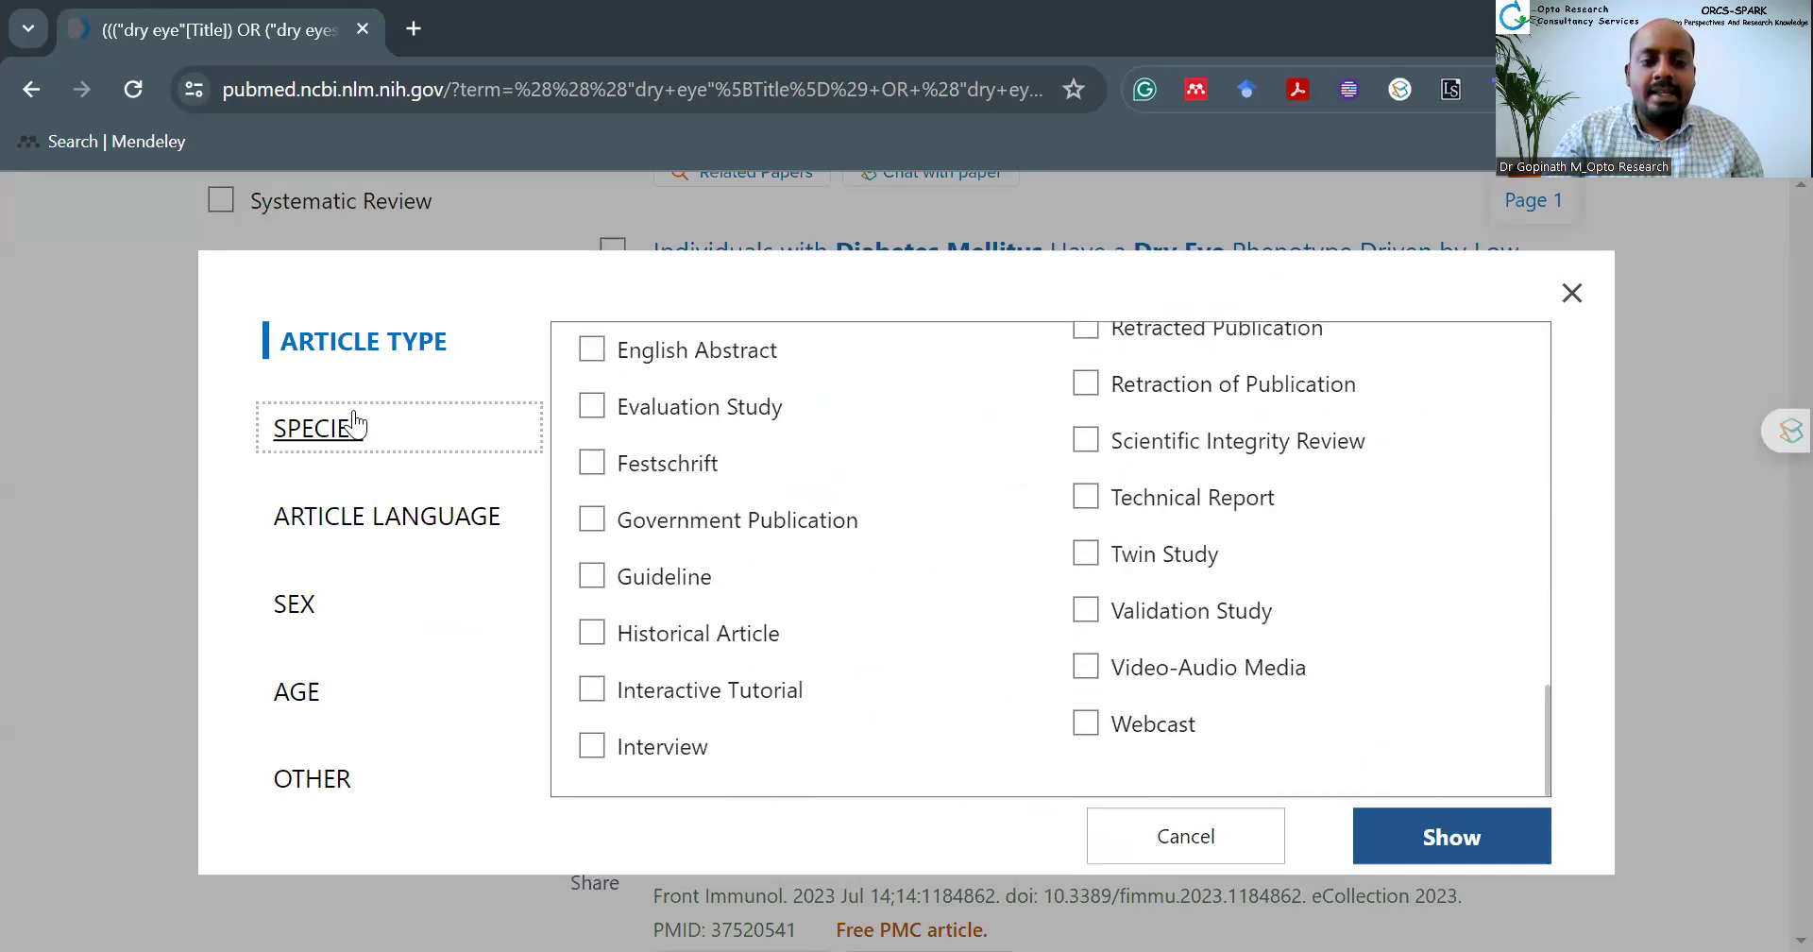
{"action": "left_click", "coordinate": [377, 535]}
{"action": "scroll", "coordinate": [864, 495], "scroll_direction": "down", "scroll_amount": 12}
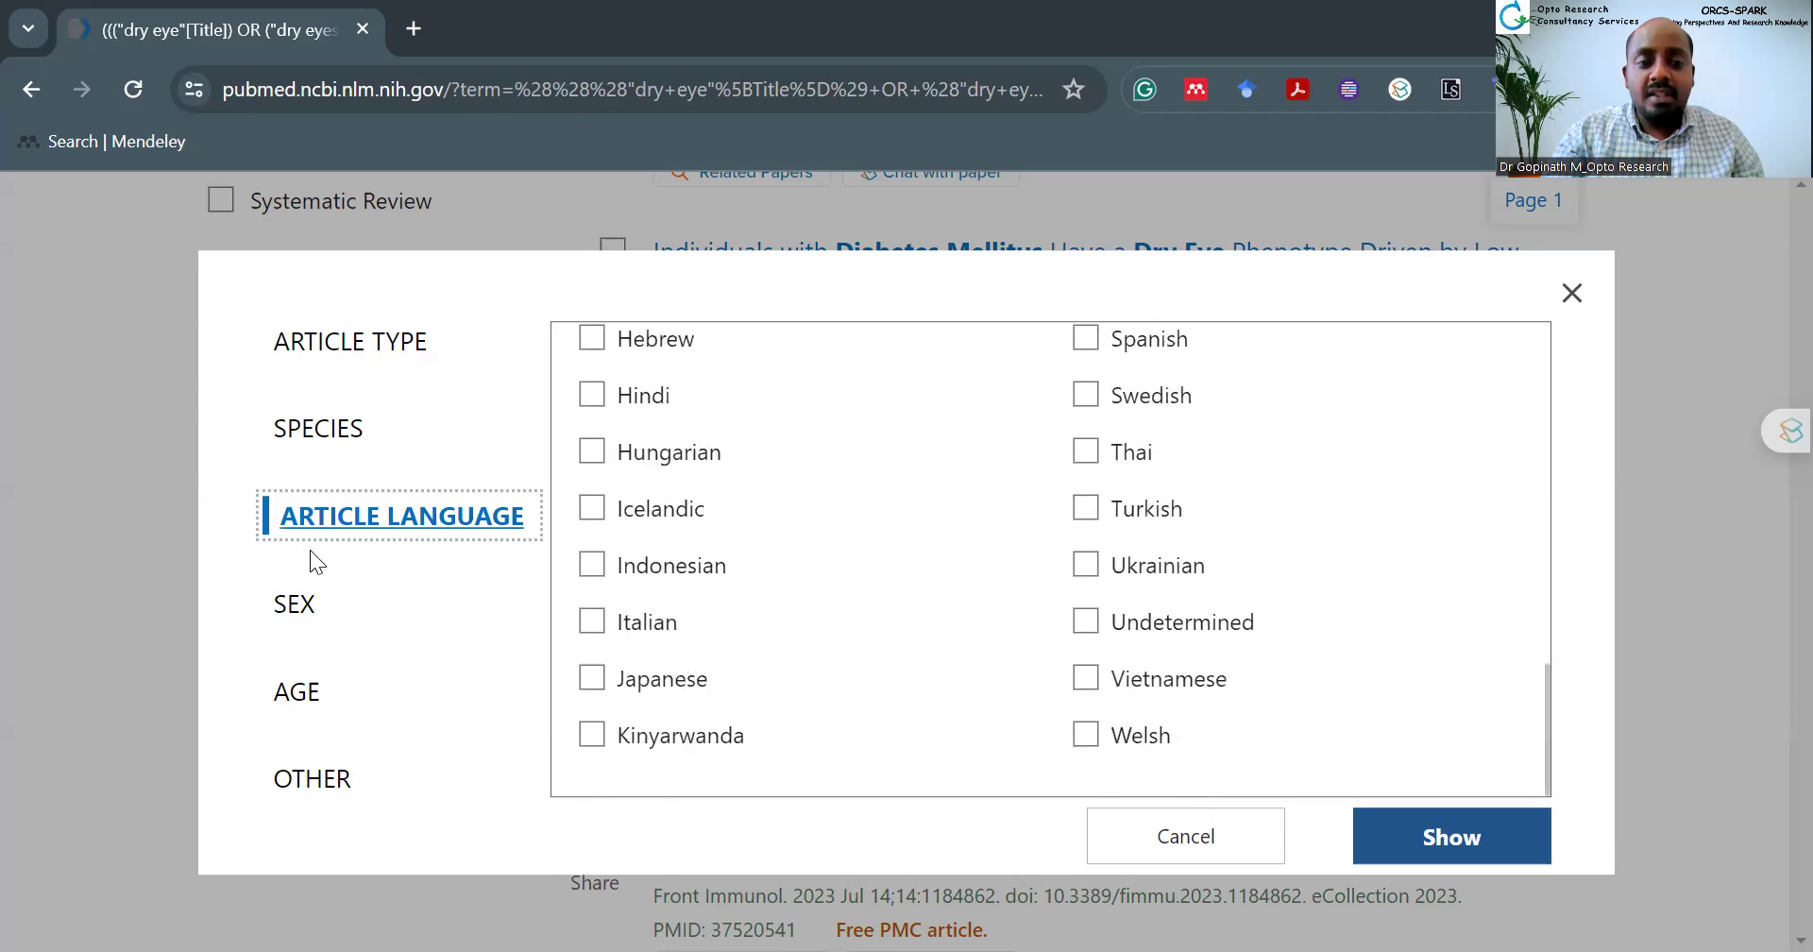
Step: Examine the additional filters for sex, age and other, return to the article types, and leave the filters without applying any
{"action": "left_click", "coordinate": [284, 616]}
{"action": "left_click", "coordinate": [745, 619]}
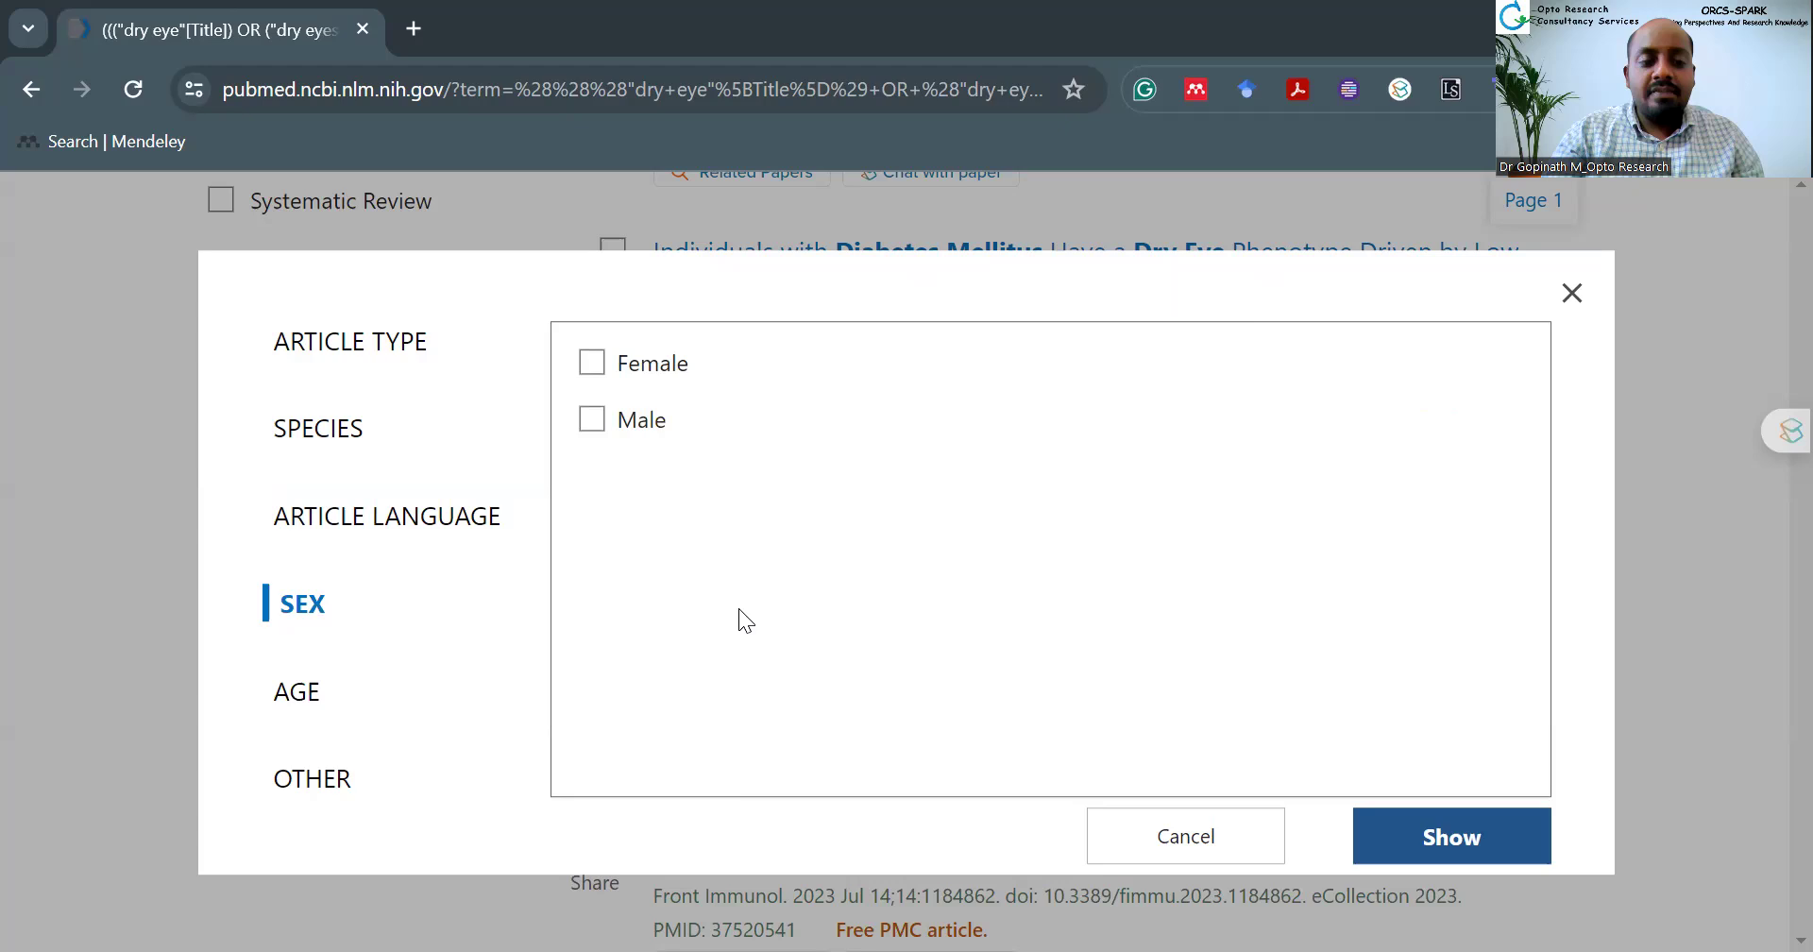
{"action": "left_click", "coordinate": [295, 691]}
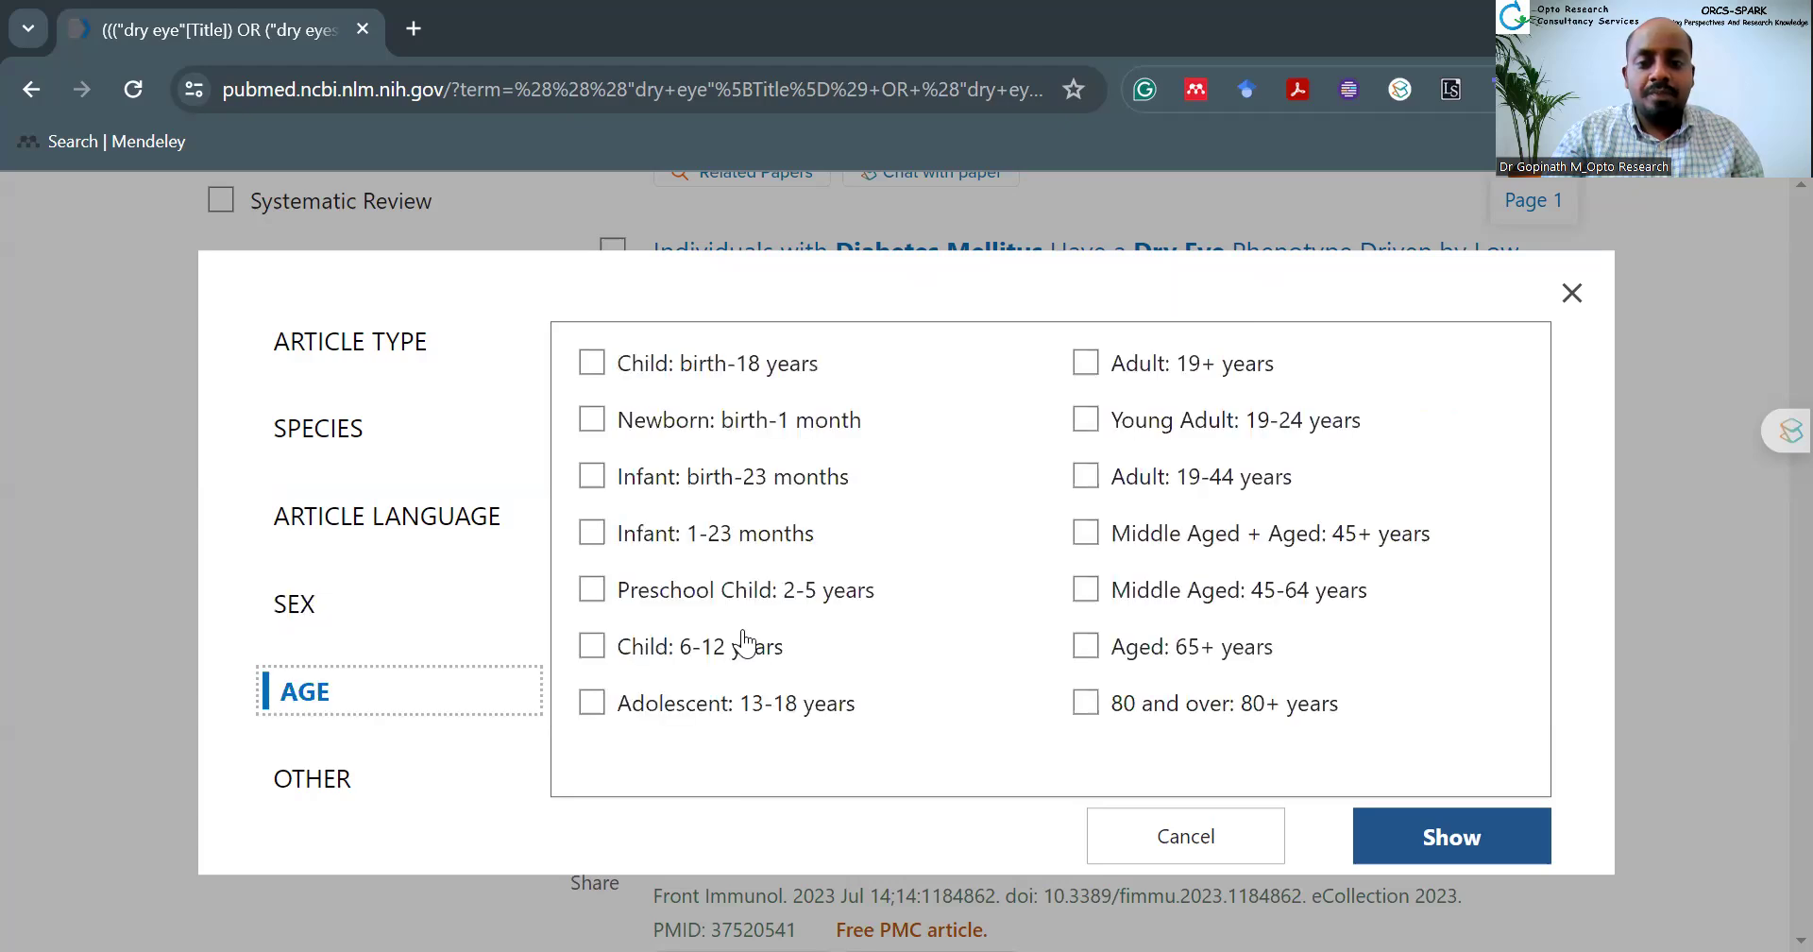
{"action": "left_click", "coordinate": [308, 798]}
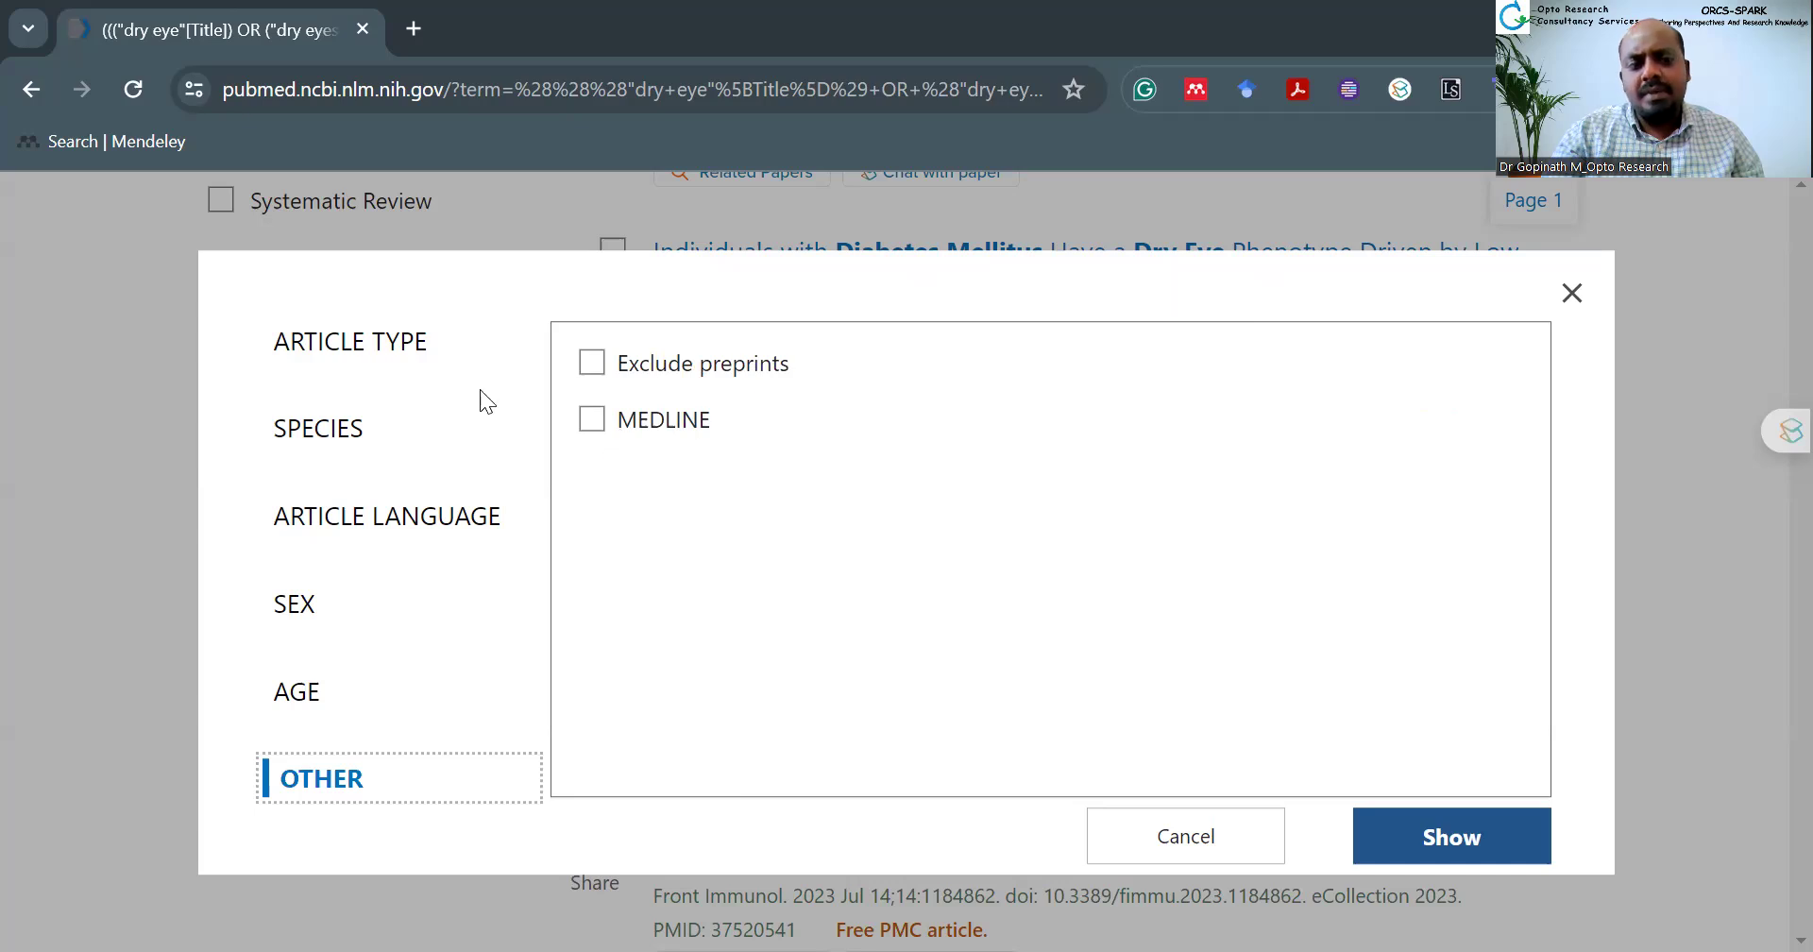
{"action": "left_click", "coordinate": [364, 349]}
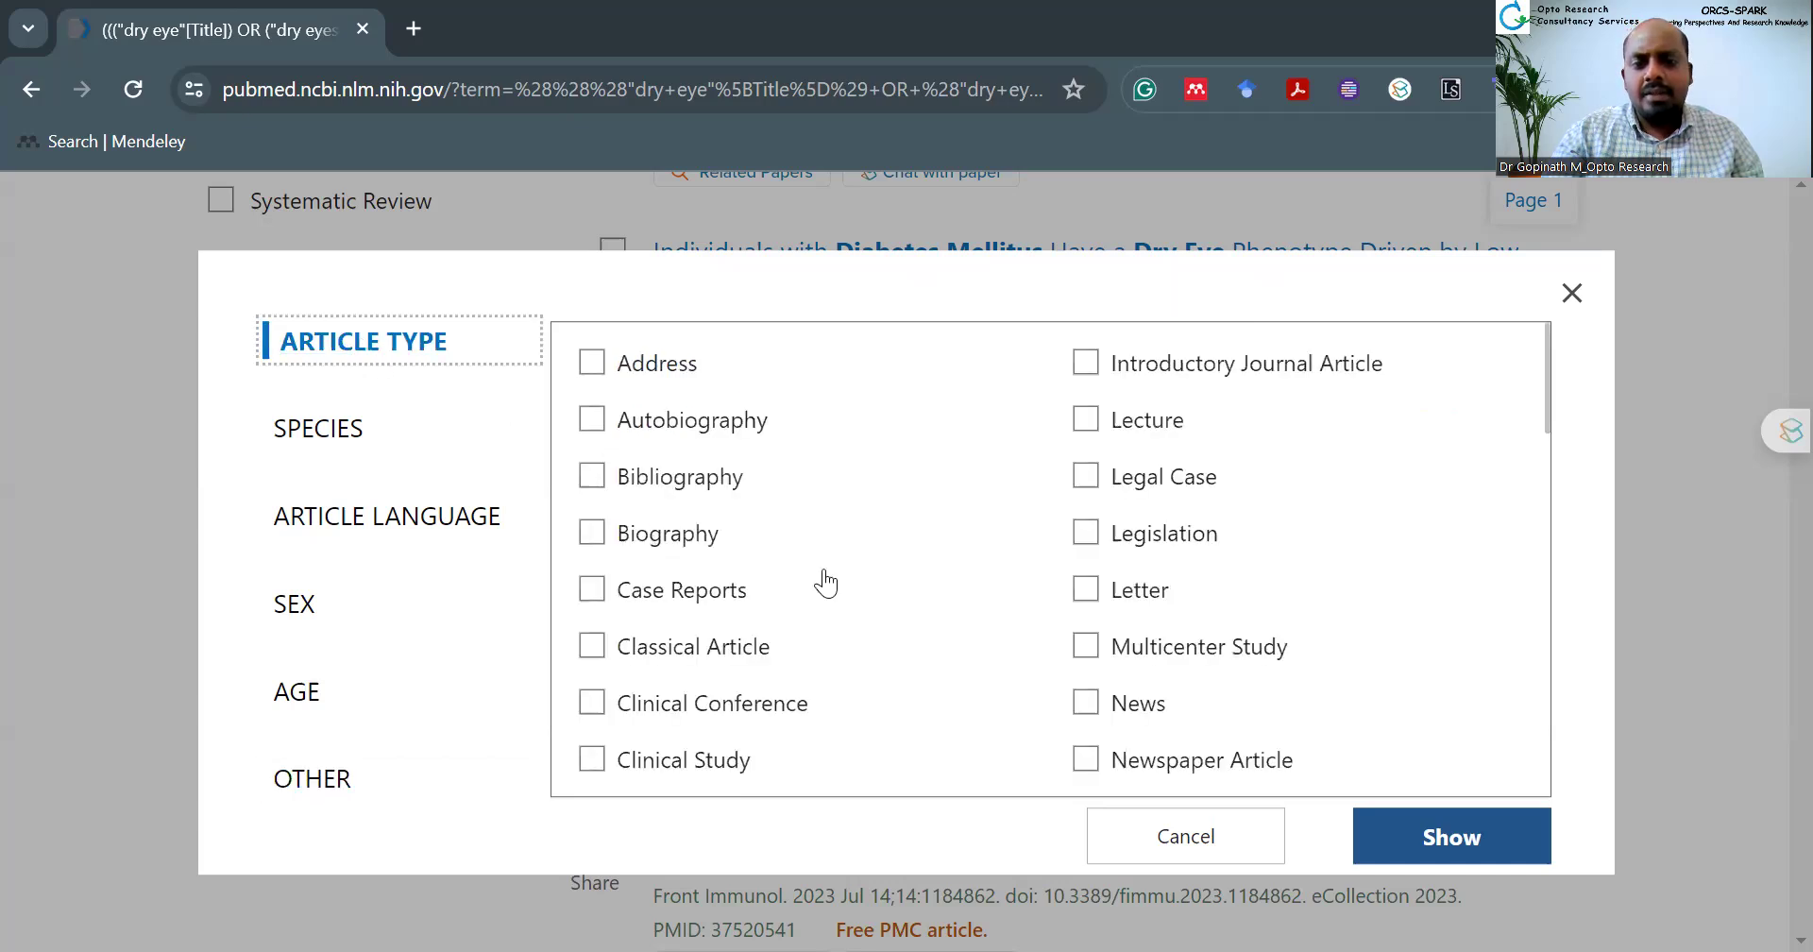
{"action": "left_click", "coordinate": [1252, 812]}
Step: Filter the results by the article types Review and Systematic Review
{"action": "scroll", "coordinate": [1039, 794], "scroll_direction": "up", "scroll_amount": 8}
{"action": "scroll", "coordinate": [1039, 788], "scroll_direction": "up", "scroll_amount": 3}
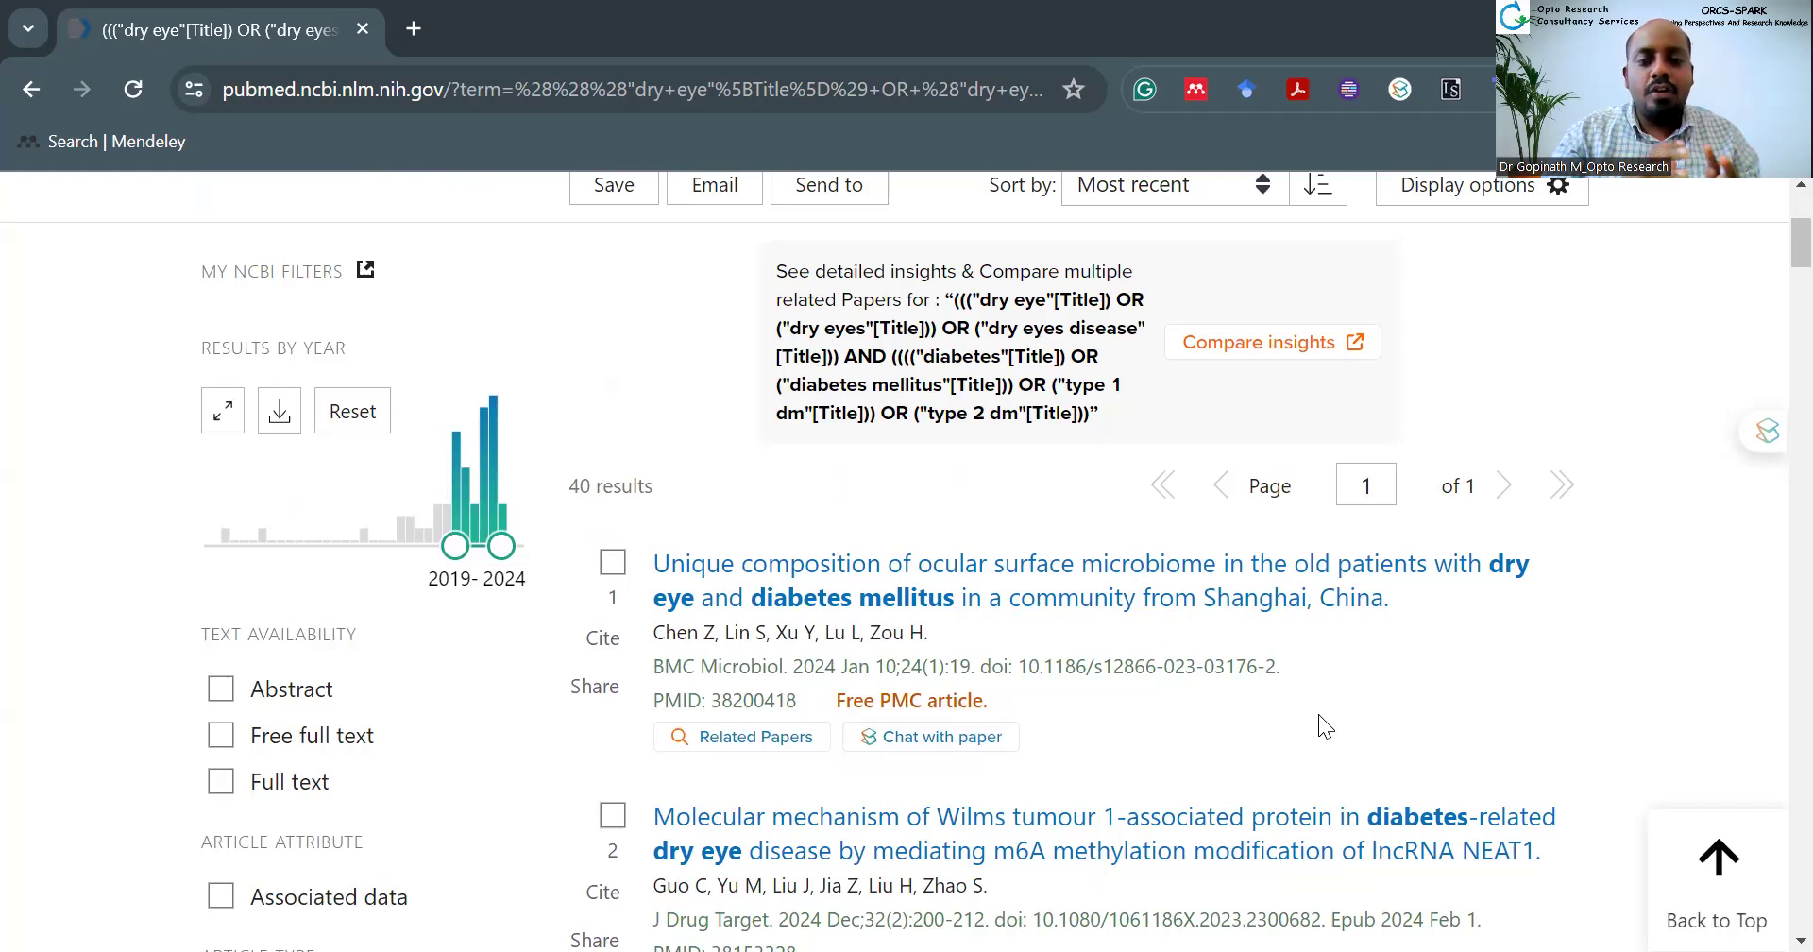
{"action": "scroll", "coordinate": [1318, 714], "scroll_direction": "down", "scroll_amount": 5}
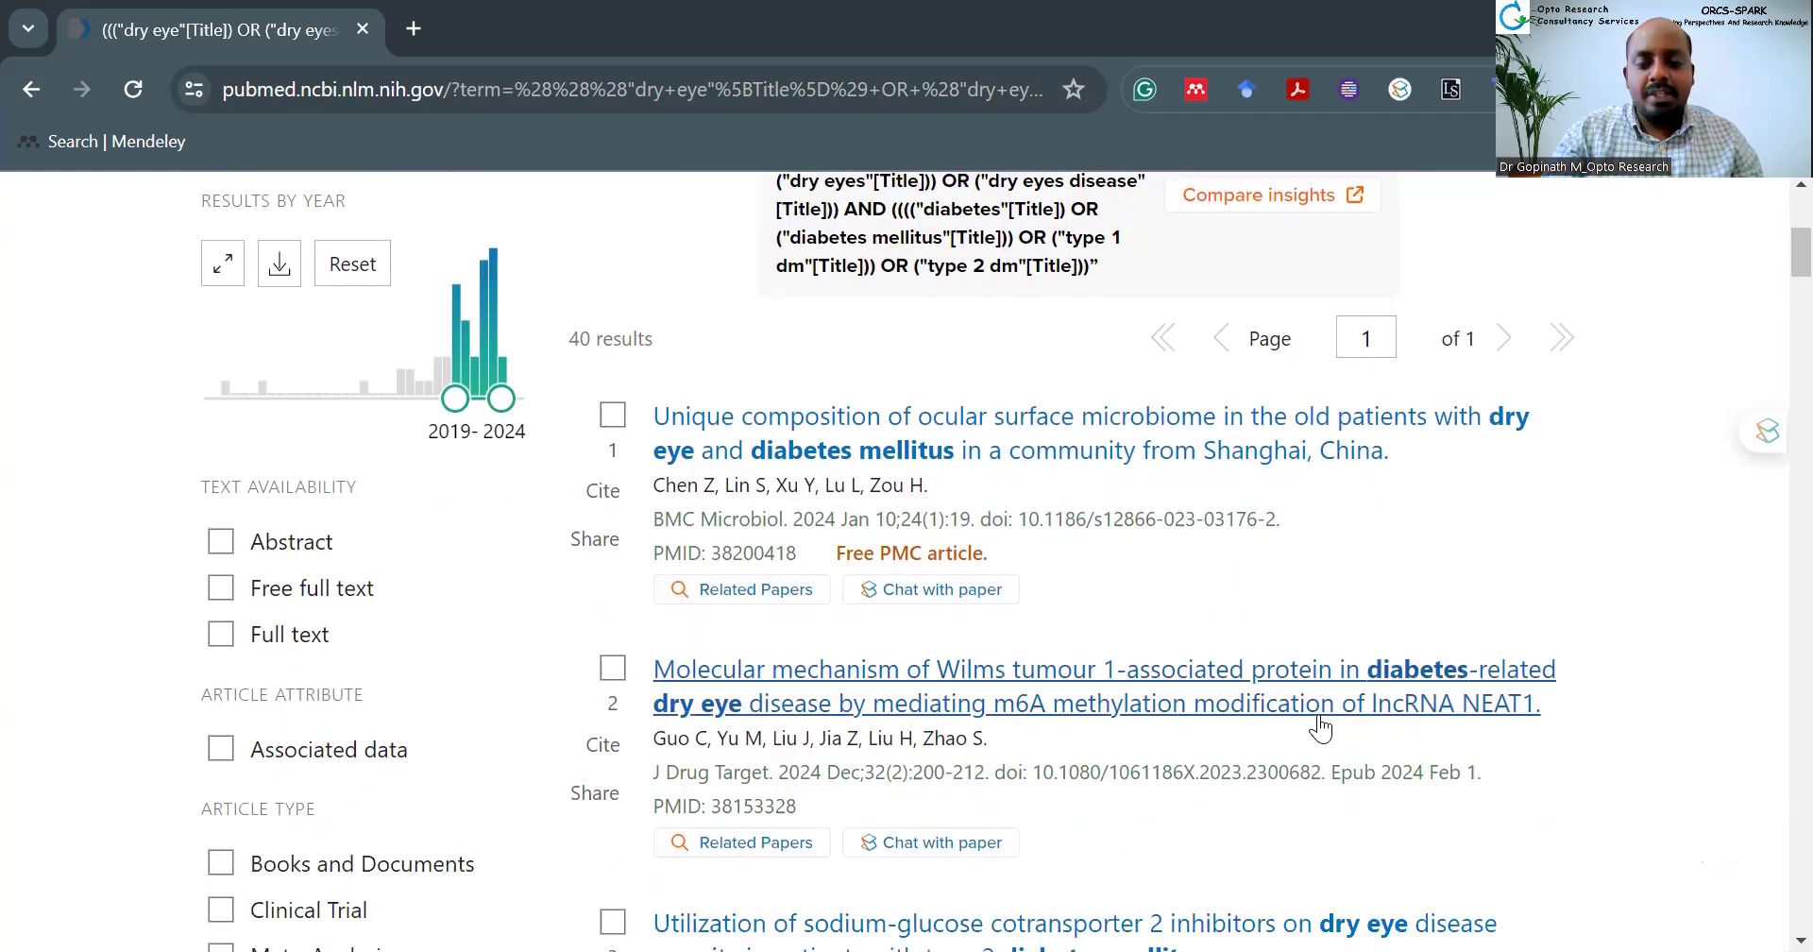
{"action": "scroll", "coordinate": [1319, 714], "scroll_direction": "down", "scroll_amount": 6}
{"action": "scroll", "coordinate": [1328, 805], "scroll_direction": "down", "scroll_amount": 1}
{"action": "scroll", "coordinate": [1328, 805], "scroll_direction": "up", "scroll_amount": 7}
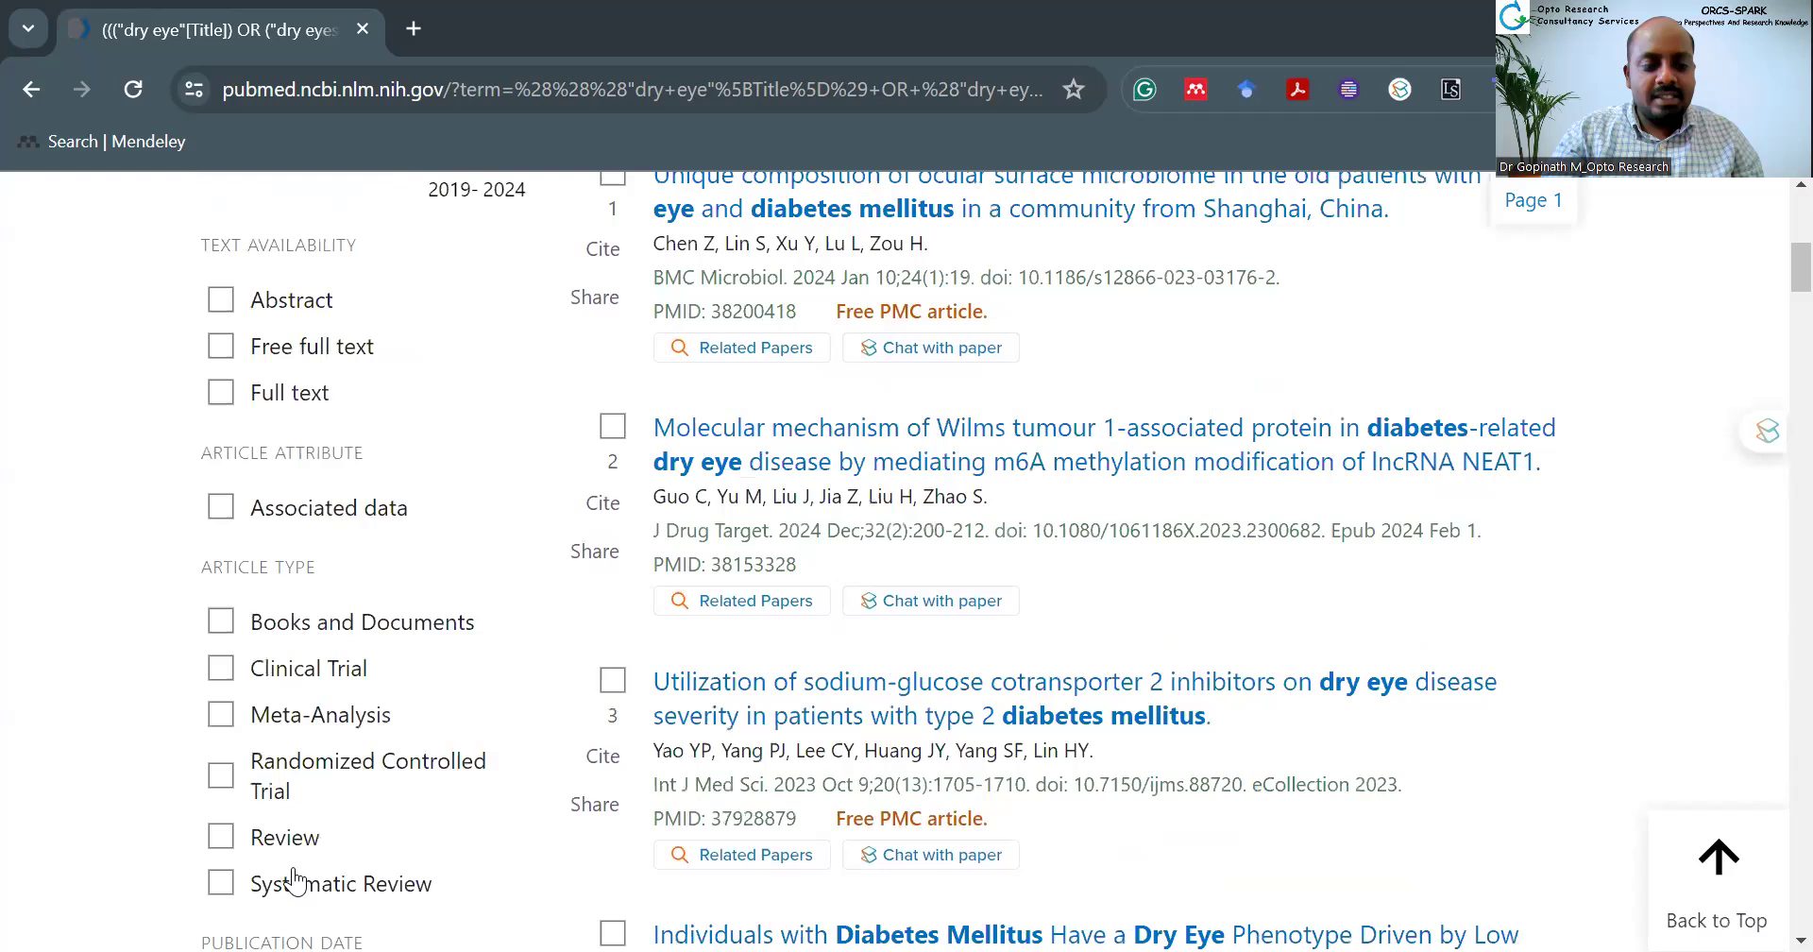
{"action": "left_click", "coordinate": [220, 836]}
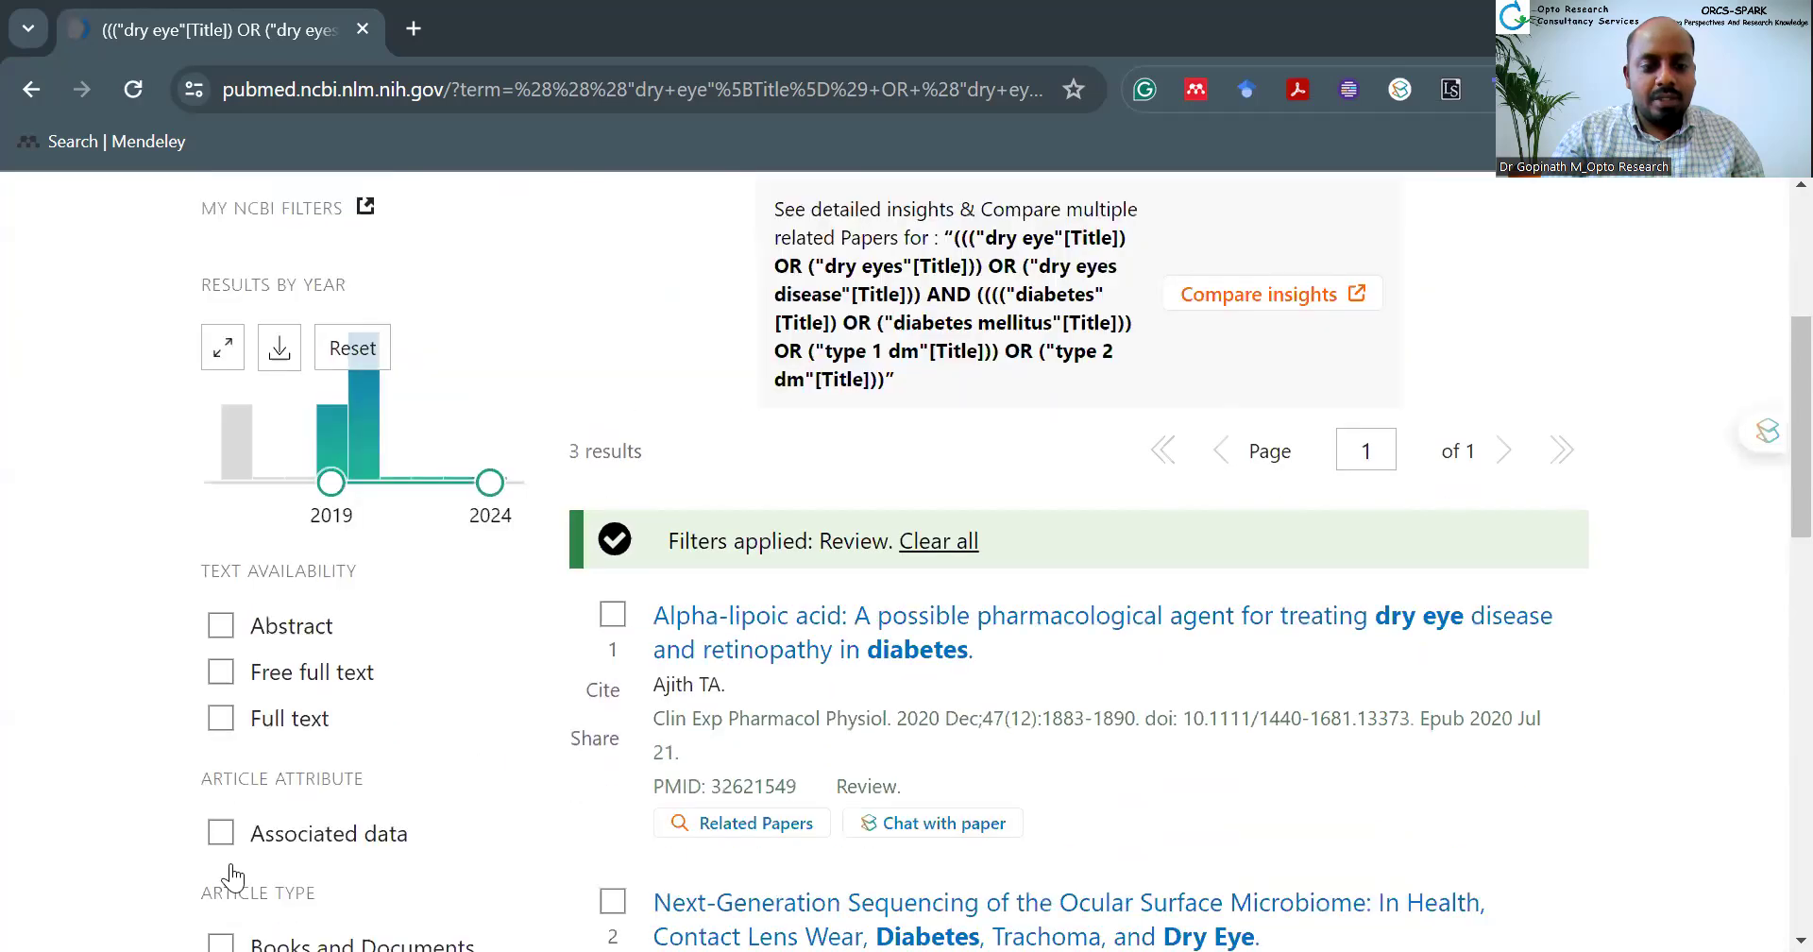
{"action": "scroll", "coordinate": [231, 876], "scroll_direction": "down", "scroll_amount": 1}
{"action": "left_click", "coordinate": [227, 871]}
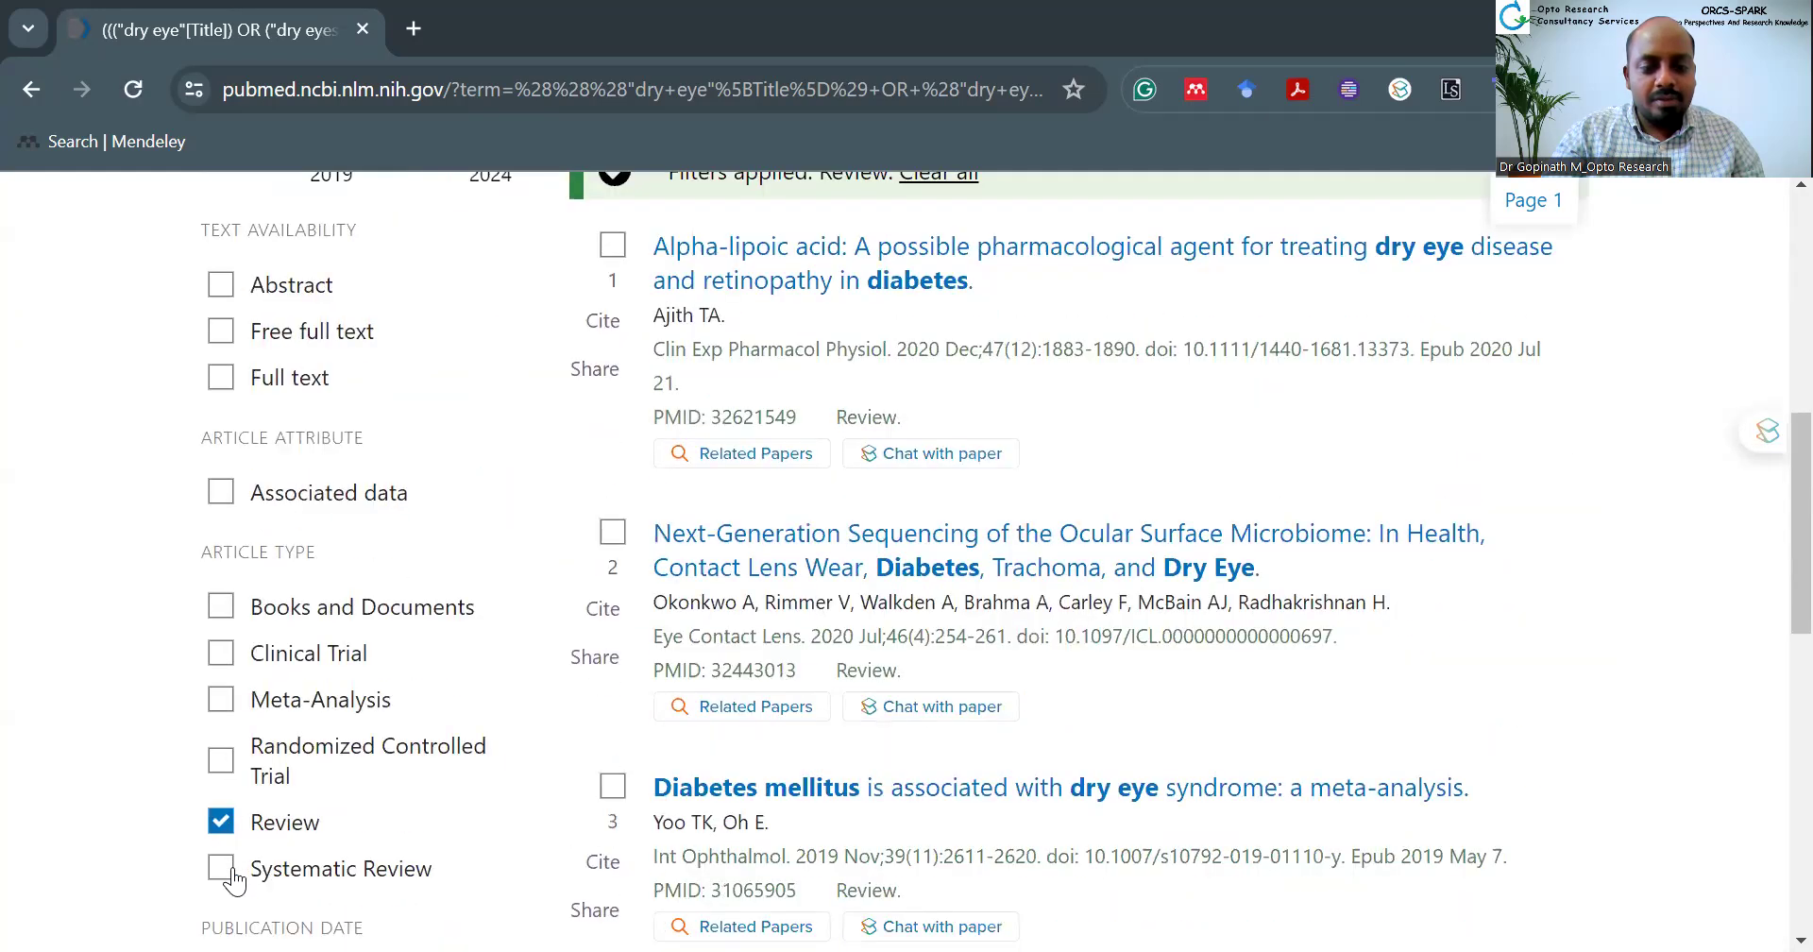
Step: Open the article "Diabetes mellitus is associated with dry eye syndrome: a meta-analysis" from the filtered results
{"action": "scroll", "coordinate": [795, 735], "scroll_direction": "down", "scroll_amount": 5}
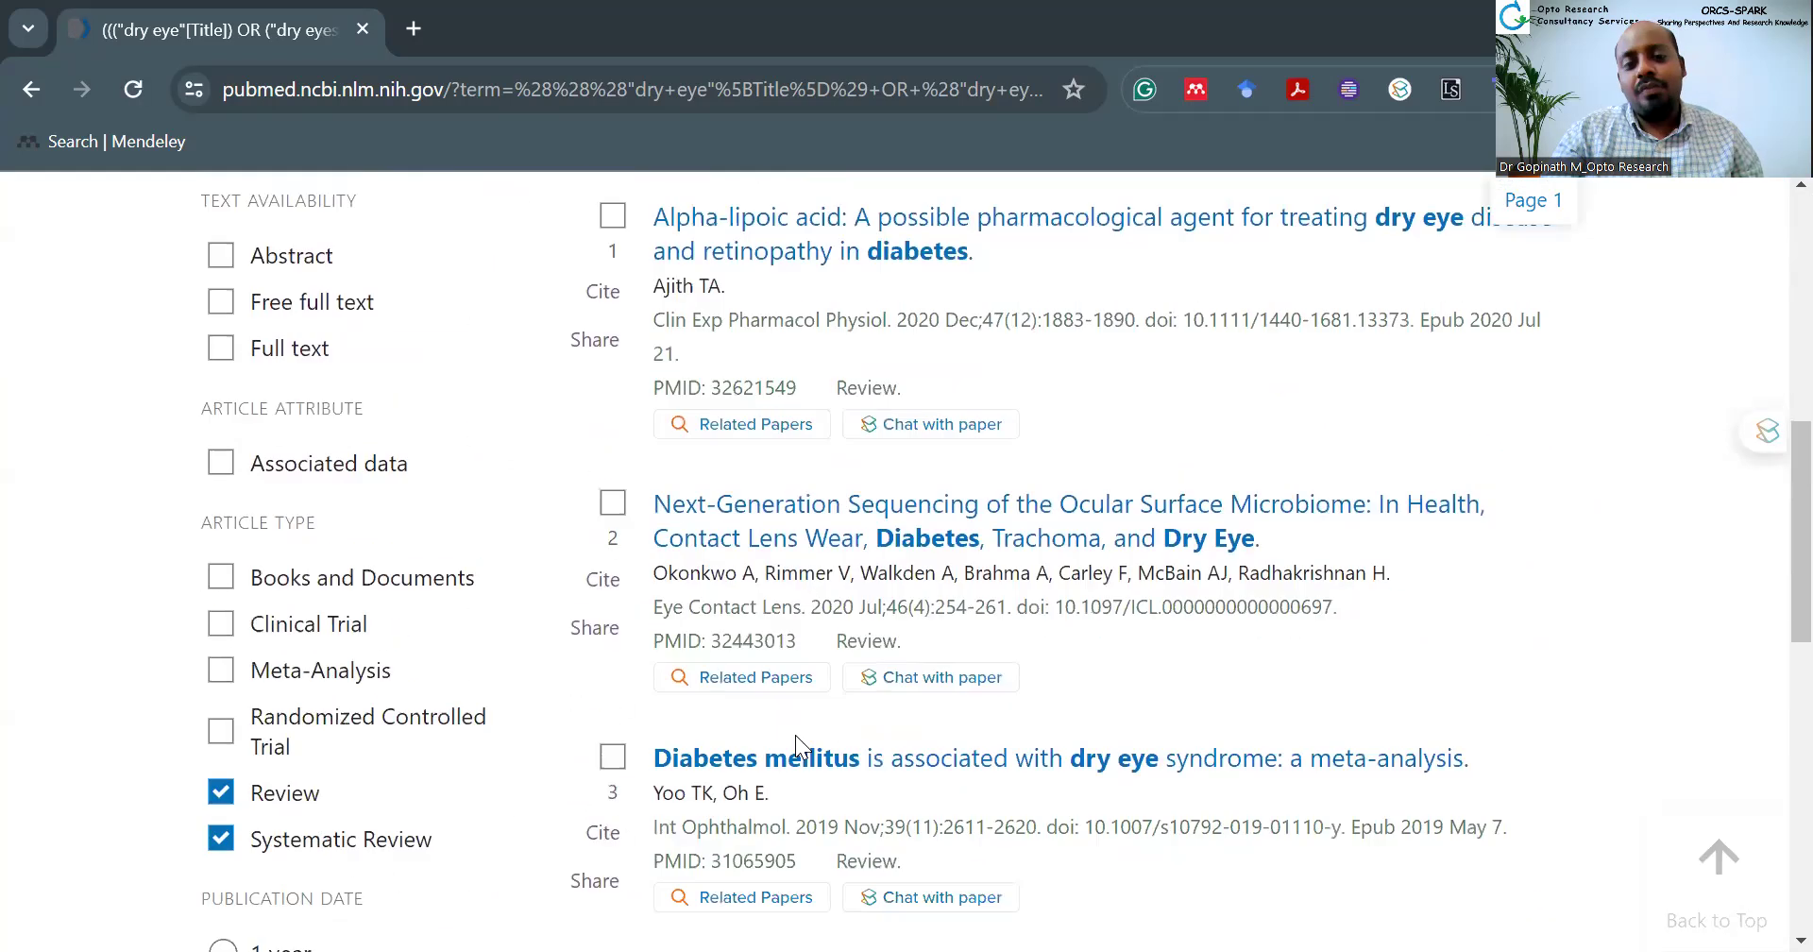
{"action": "scroll", "coordinate": [795, 746], "scroll_direction": "down", "scroll_amount": 3}
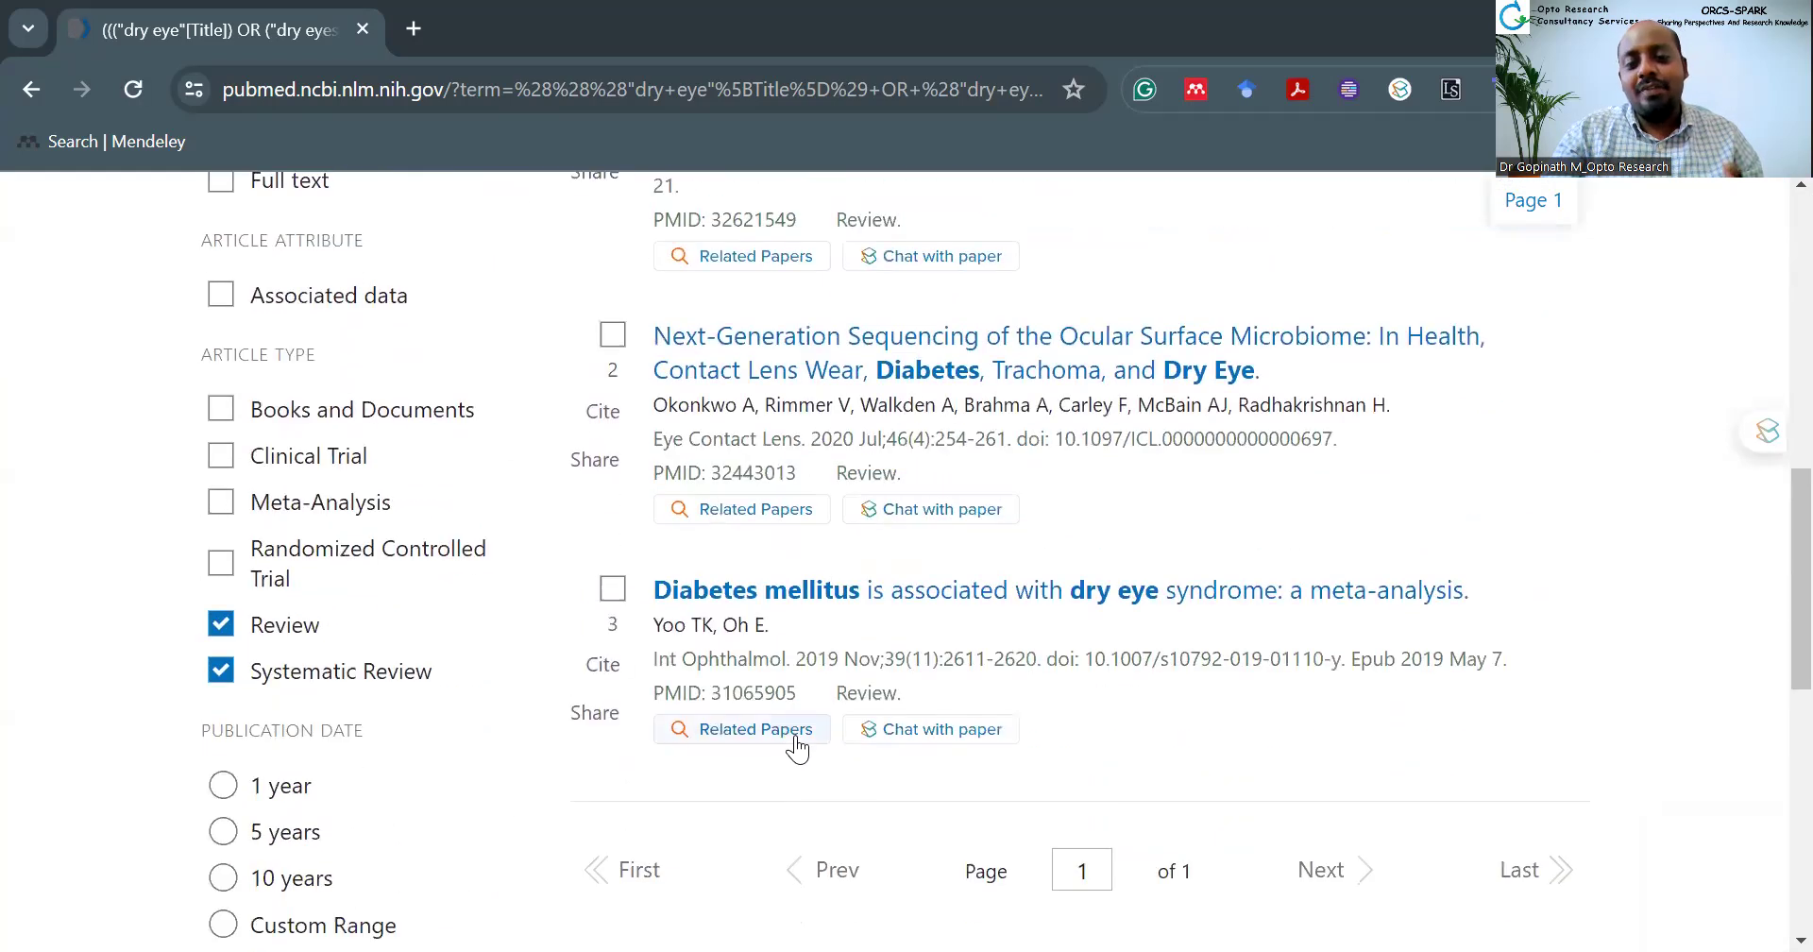
{"action": "left_click", "coordinate": [876, 593]}
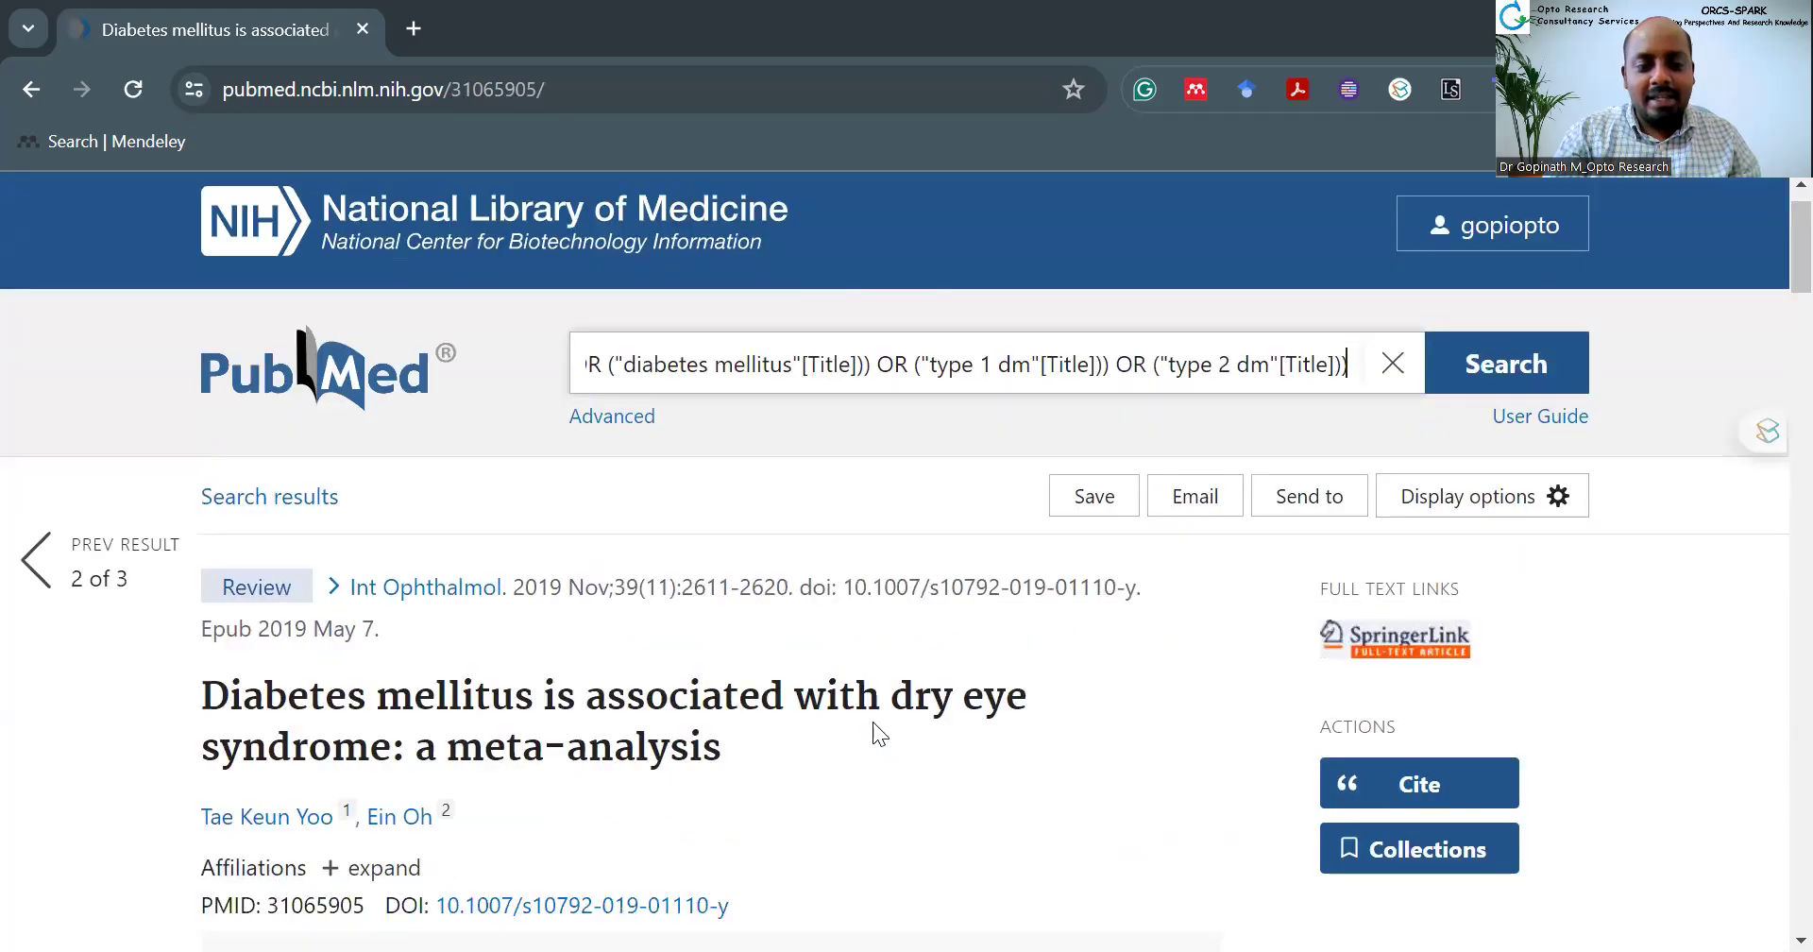
Step: Read the article's abstract through its conclusion and keywords, and return to the start of the record
{"action": "scroll", "coordinate": [872, 721], "scroll_direction": "down", "scroll_amount": 1}
{"action": "scroll", "coordinate": [872, 721], "scroll_direction": "down", "scroll_amount": 1}
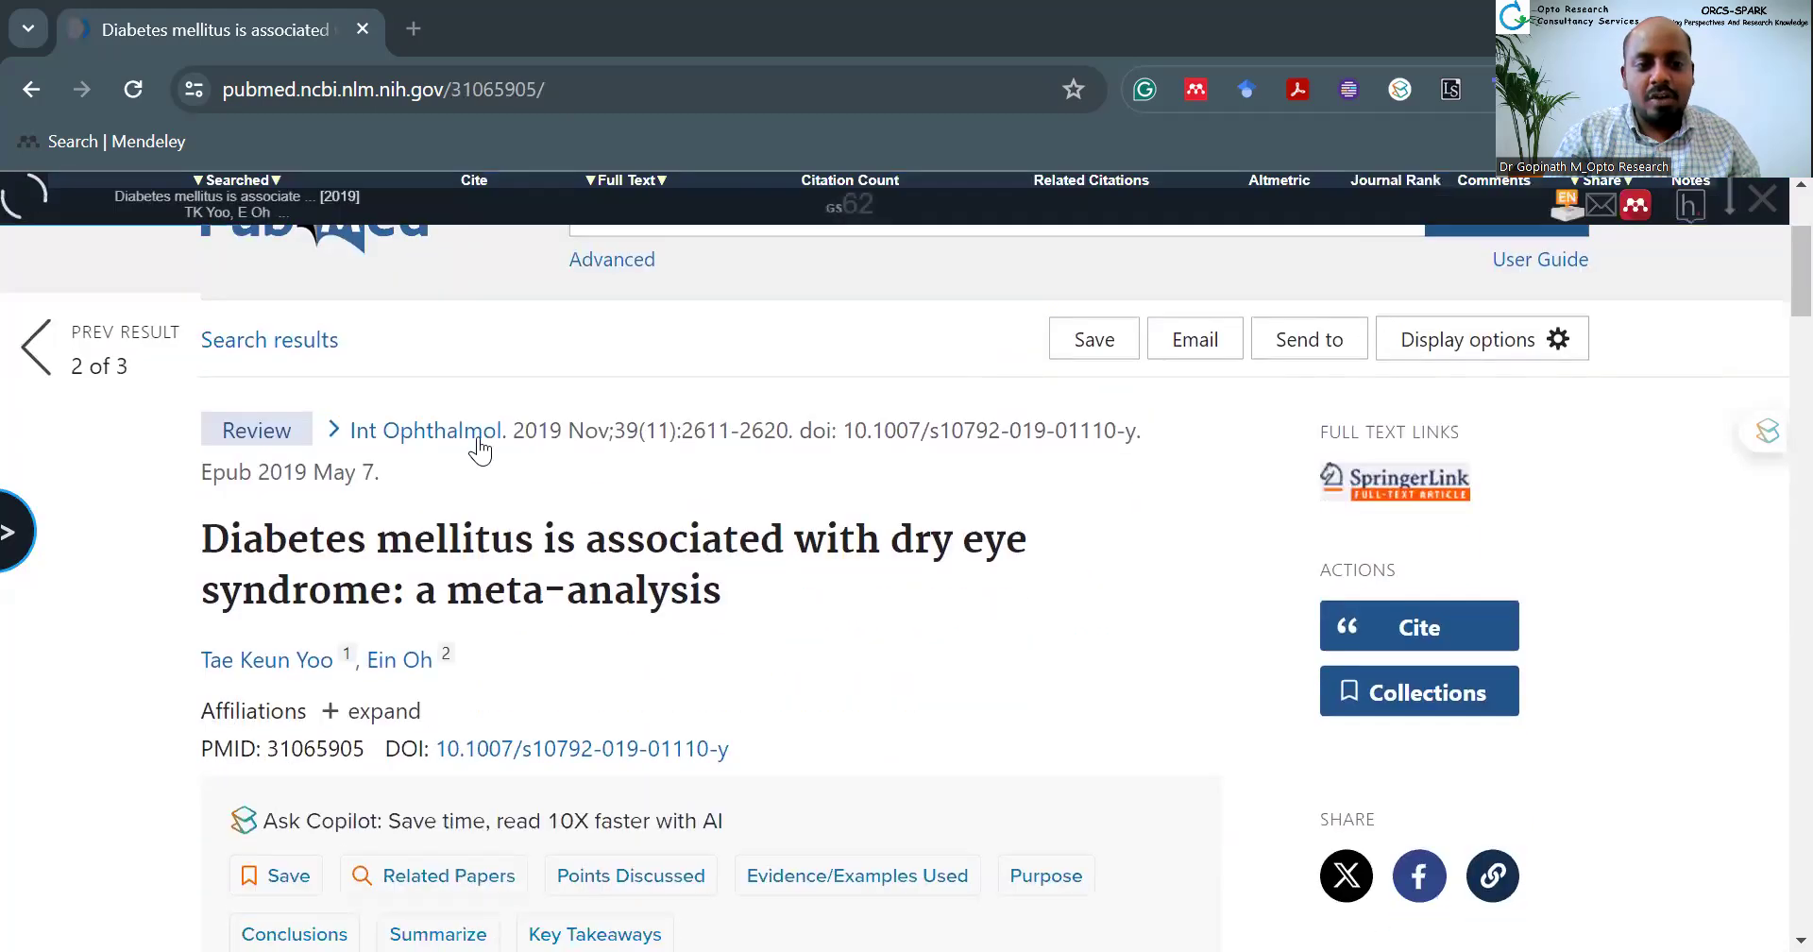
{"action": "scroll", "coordinate": [671, 506], "scroll_direction": "down", "scroll_amount": 6}
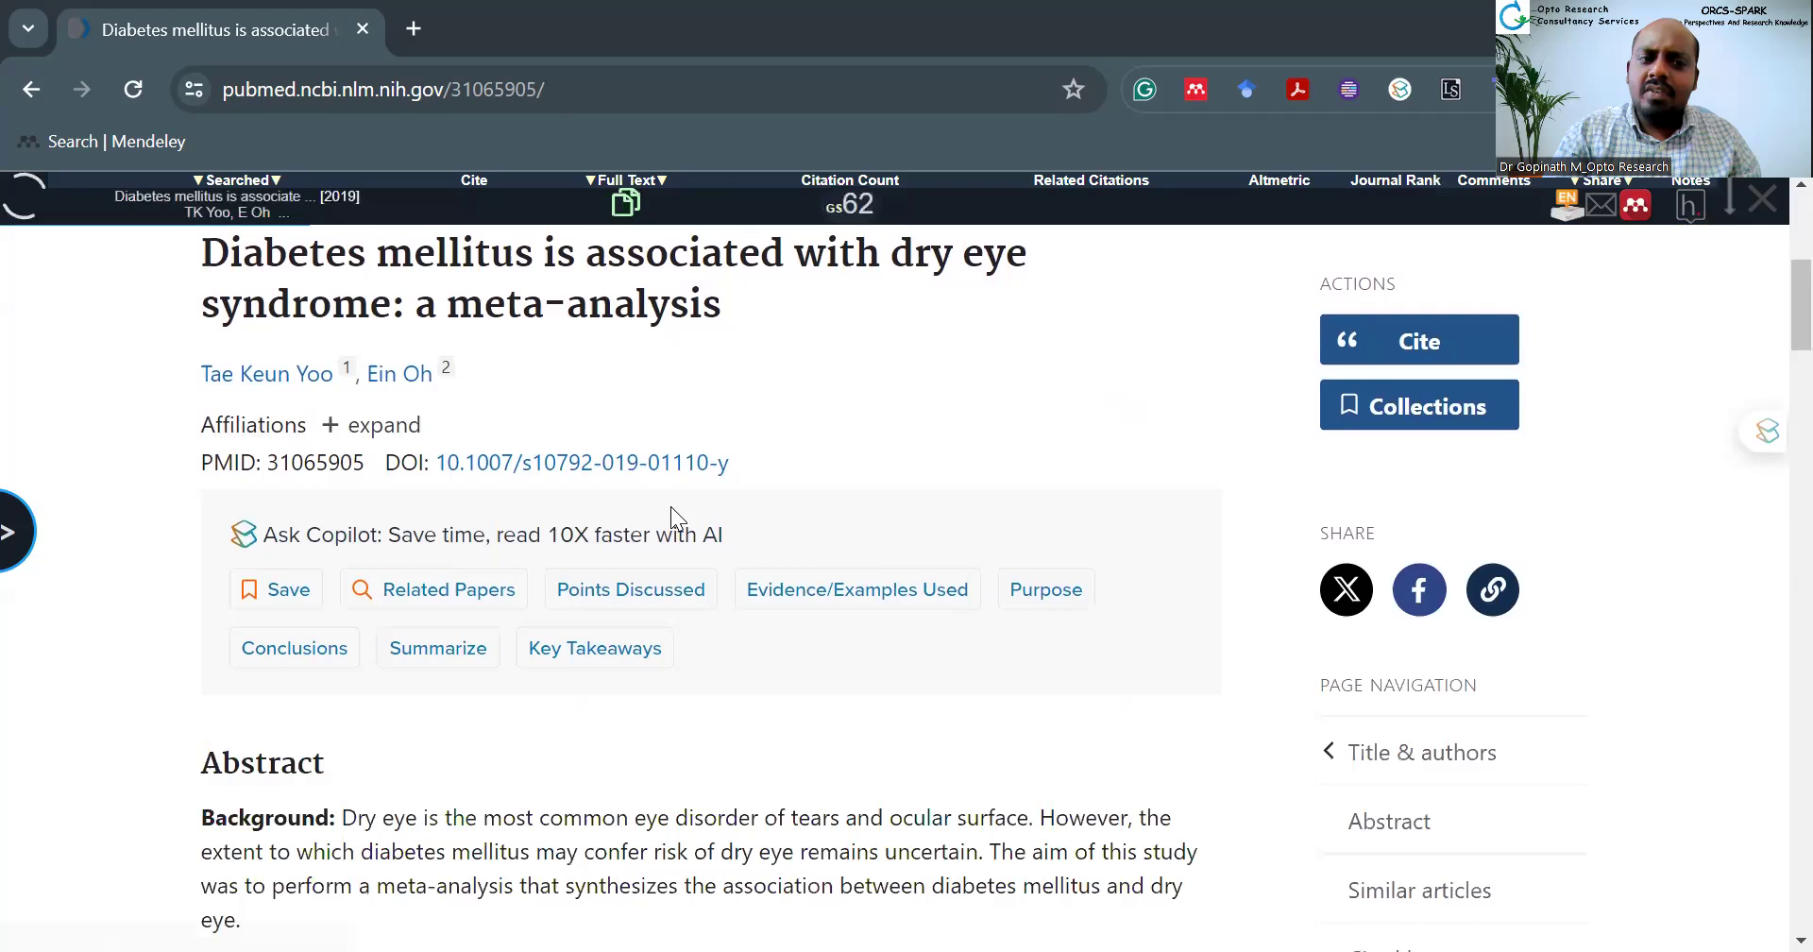
{"action": "scroll", "coordinate": [672, 508], "scroll_direction": "down", "scroll_amount": 4}
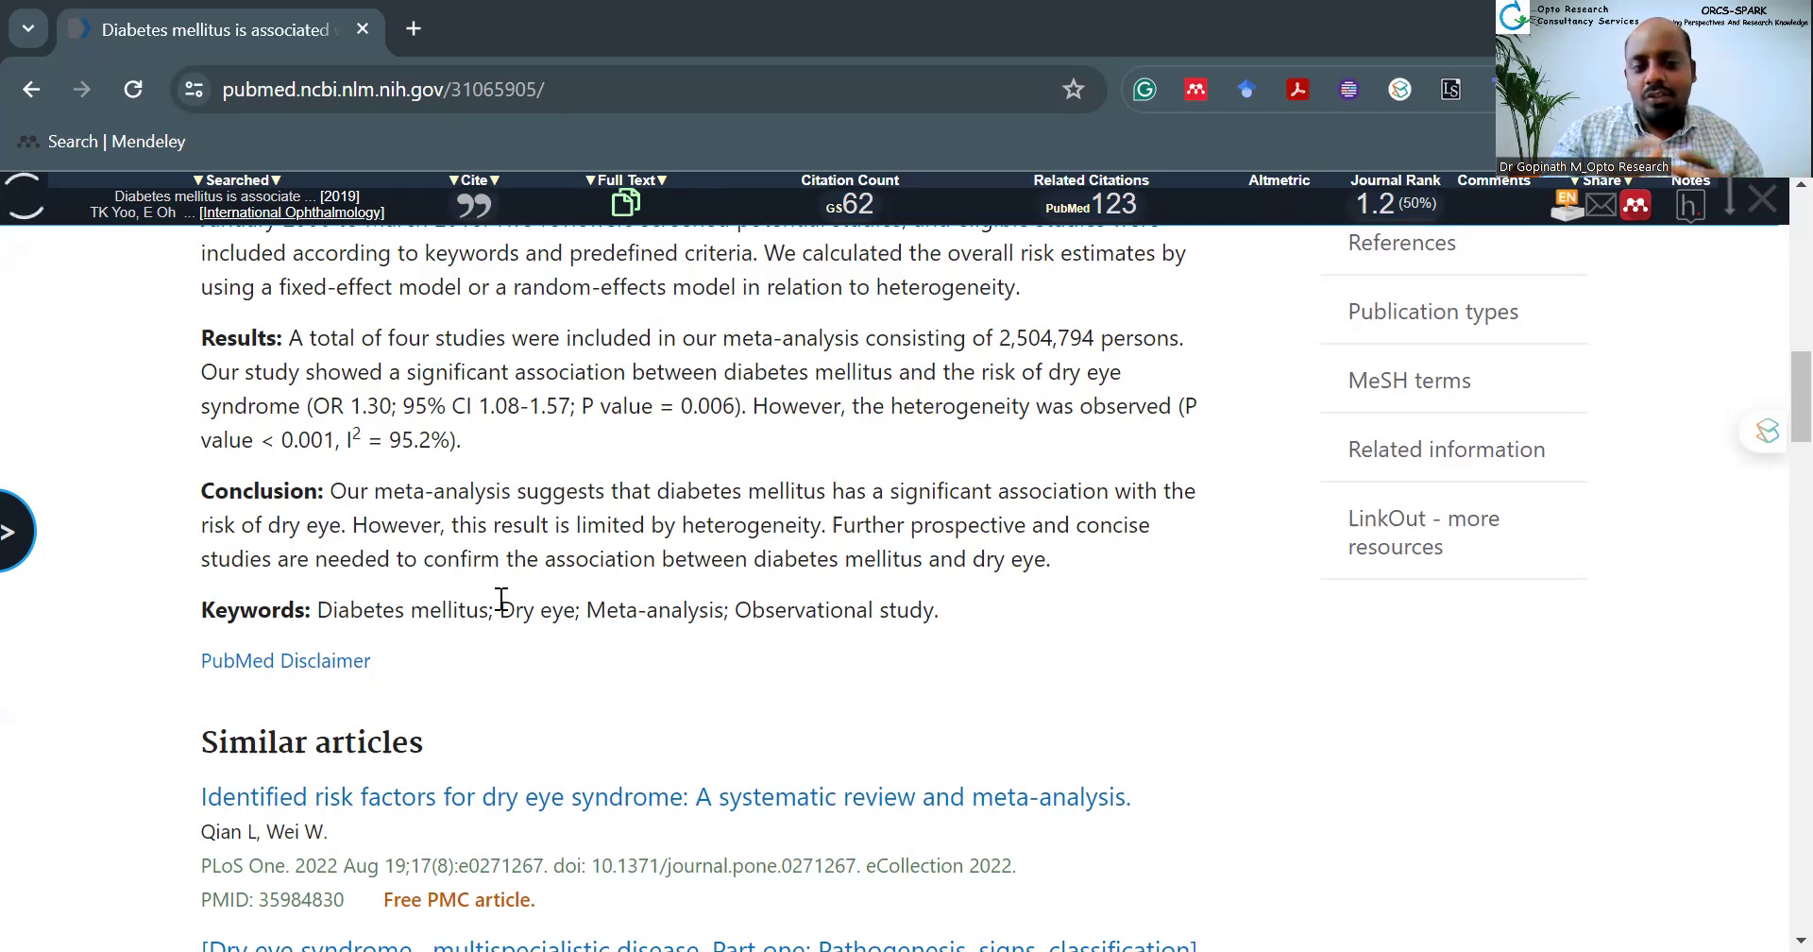
{"action": "scroll", "coordinate": [501, 600], "scroll_direction": "up", "scroll_amount": 10}
{"action": "scroll", "coordinate": [499, 596], "scroll_direction": "up", "scroll_amount": 2}
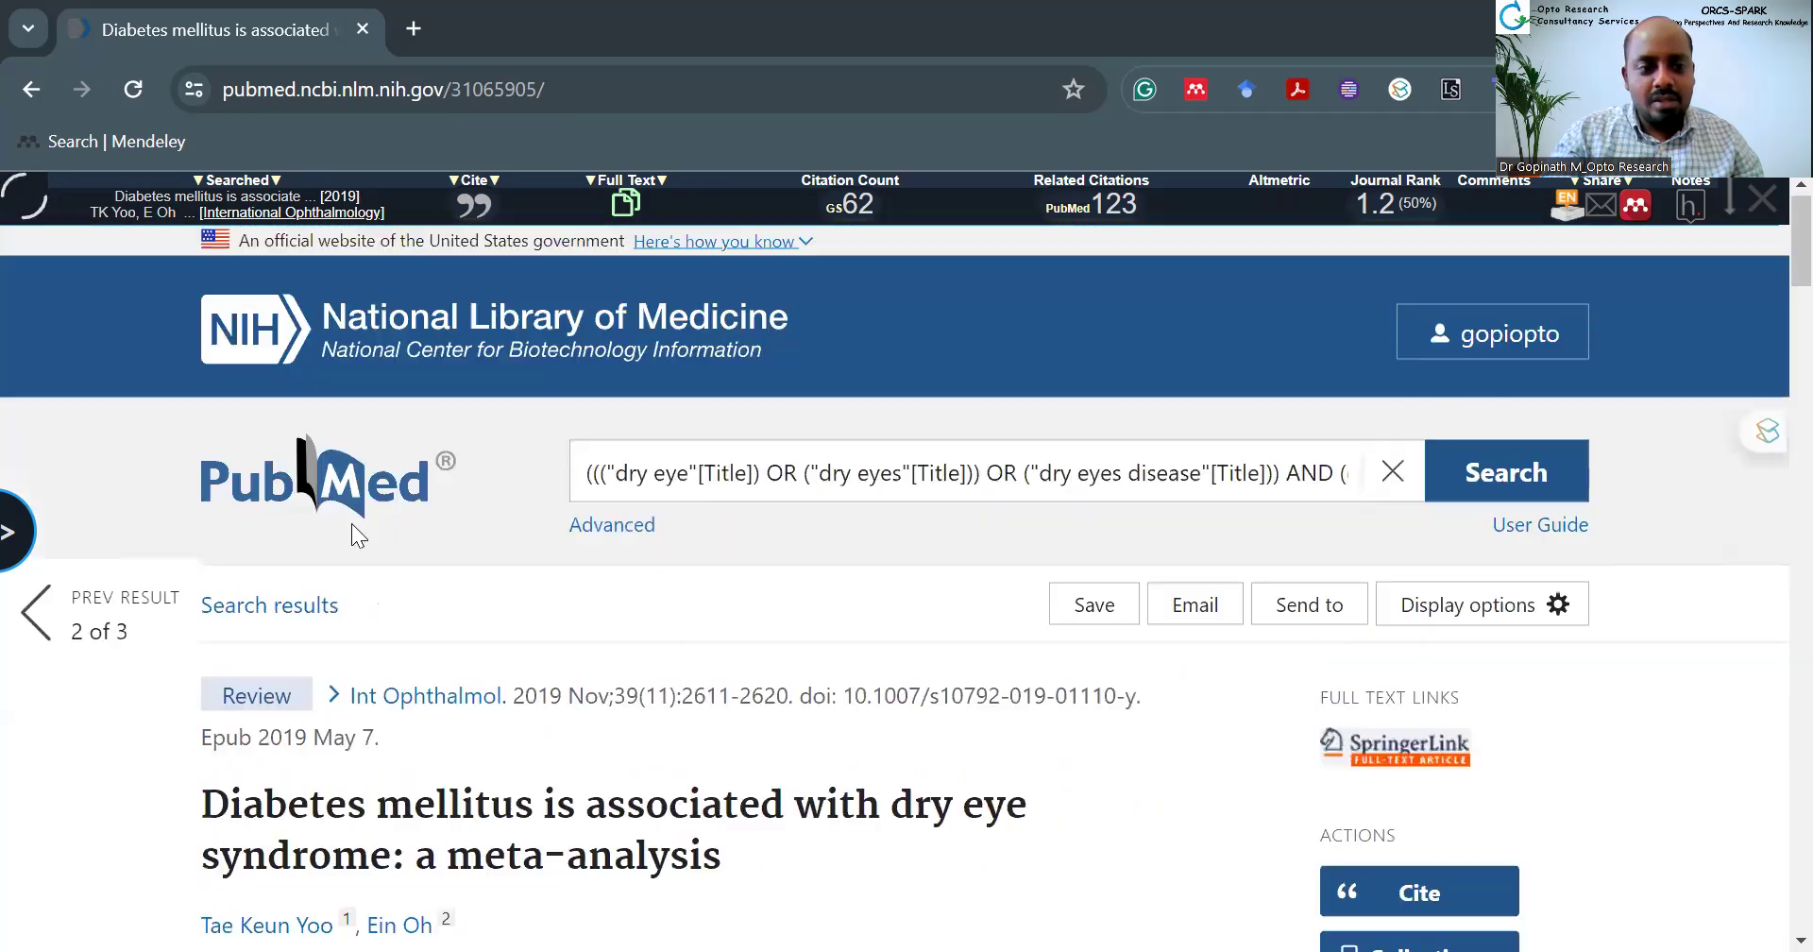